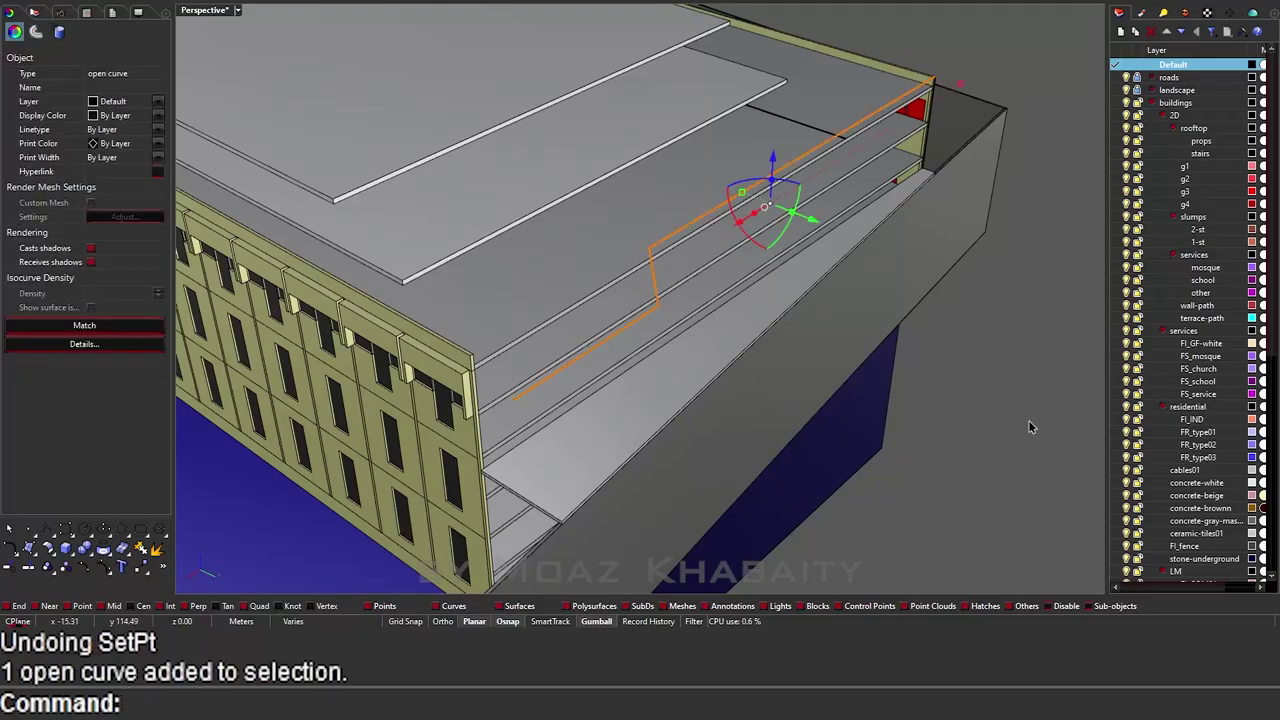
# Step: Flatten the stepped path curve's points onto a single height with SetPt
pyautogui.moveTo(1028, 420)
pyautogui.mouseDown(button='right')
pyautogui.moveTo(880, 428)
pyautogui.moveTo(709, 391)
pyautogui.mouseUp(button='right')
pyautogui.write('A')
pyautogui.press('Return')
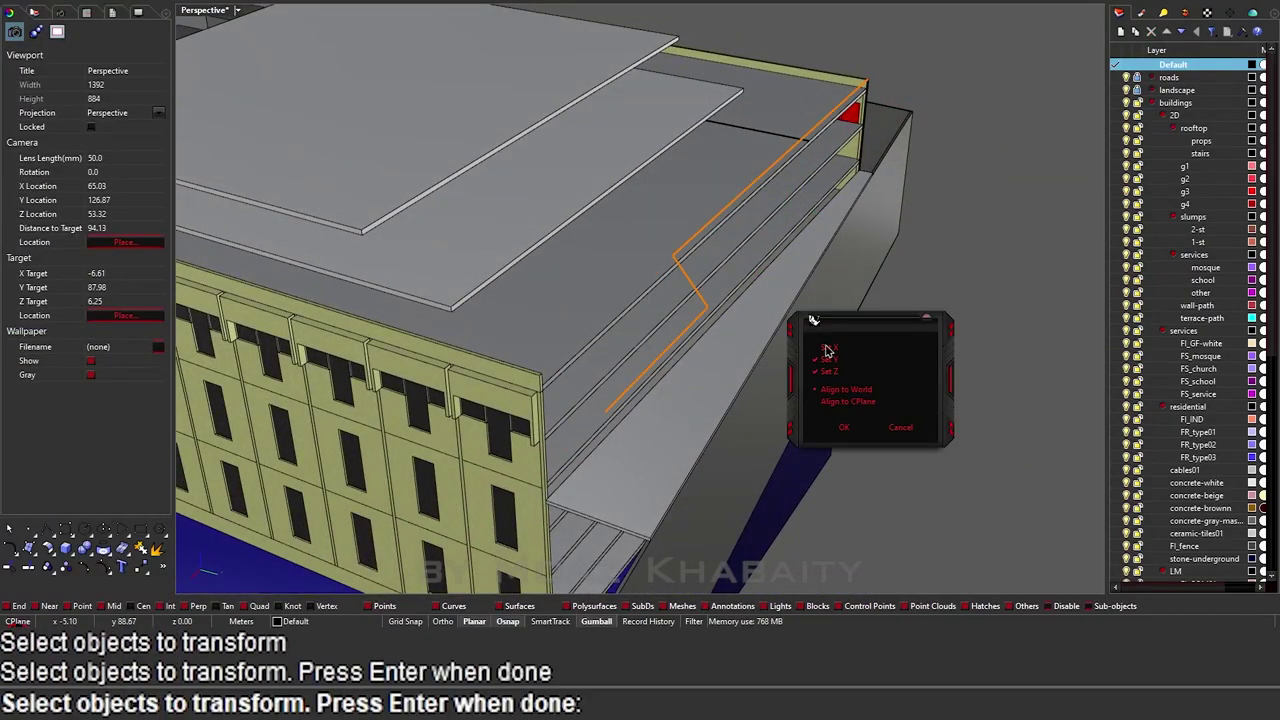
pyautogui.click(843, 427)
pyautogui.click(634, 320)
pyautogui.click(634, 320)
pyautogui.keyDown('ctrl'); pyautogui.keyDown('shift'); pyautogui.click(609, 310); pyautogui.keyUp('shift'); pyautogui.keyUp('ctrl')
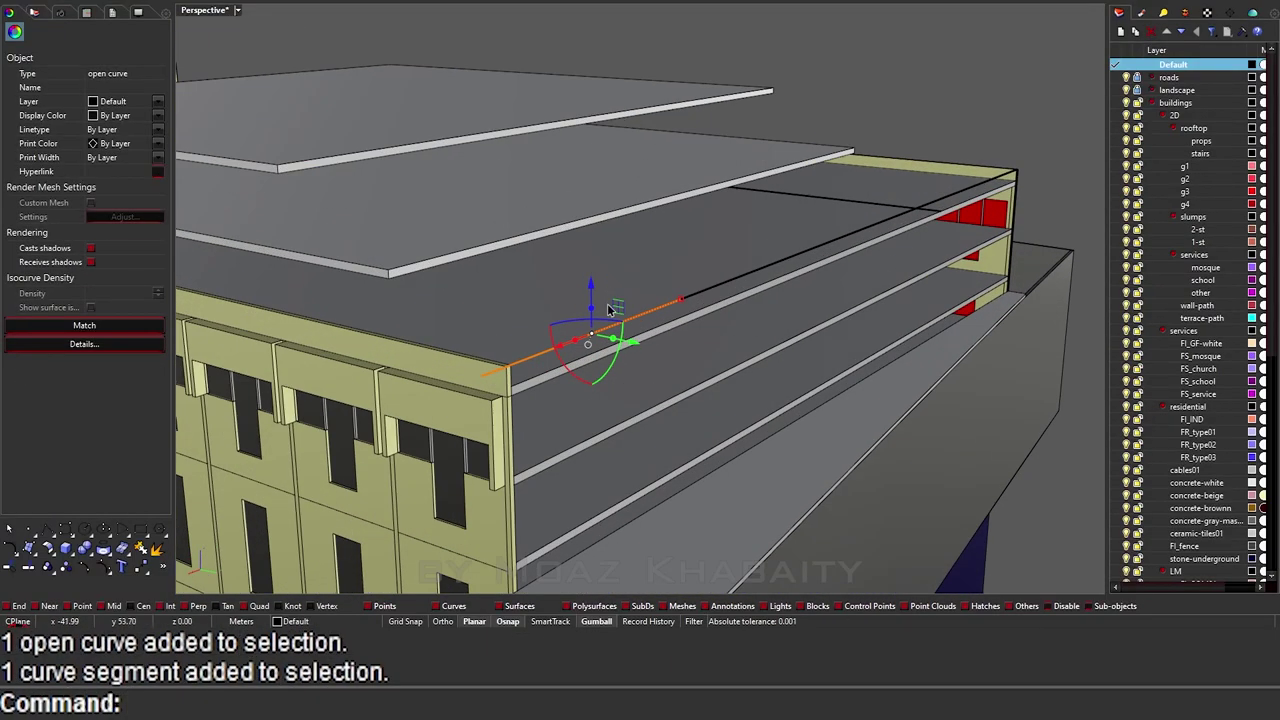
pyautogui.press('Return')
pyautogui.click(843, 427)
# Step: Undo the accidental Gumball move of the path curve
pyautogui.moveTo(843, 427); pyautogui.dragTo(604, 350, button='right')
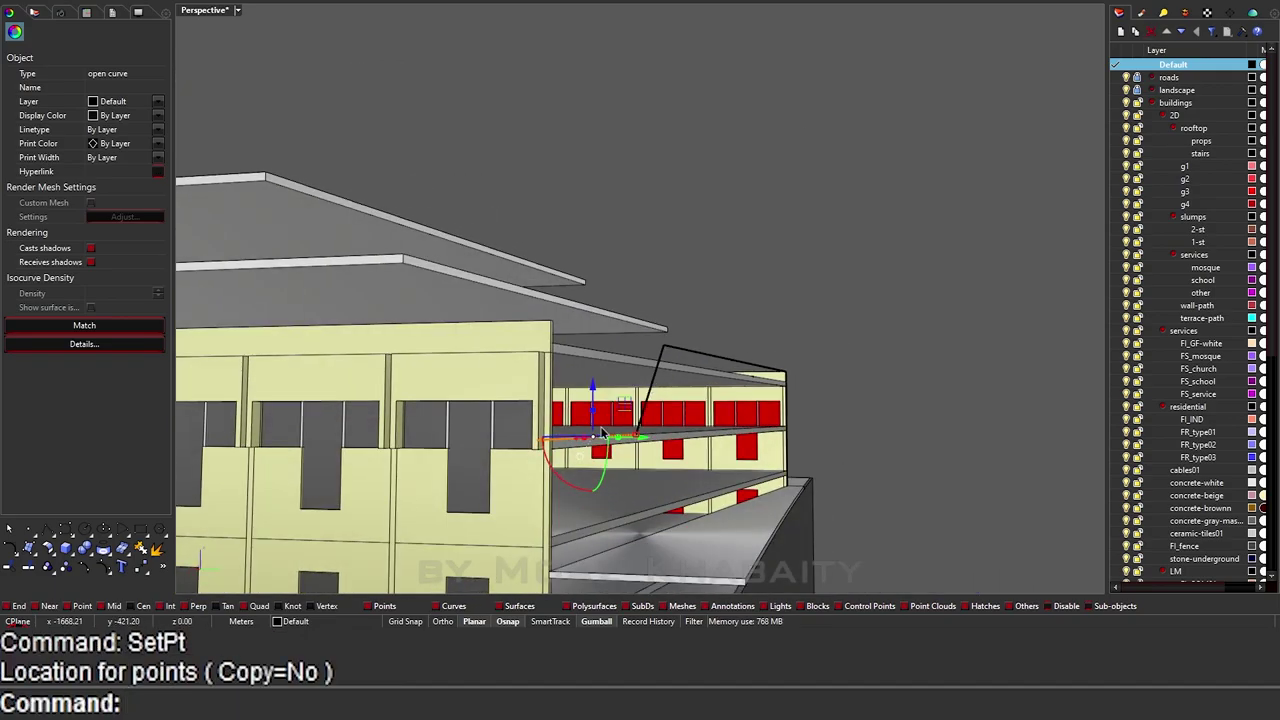
pyautogui.press('Escape')
pyautogui.hotkey('ctrl', 'z')
pyautogui.scroll(-5, 580, 366)
pyautogui.scroll(8, 749, 351)
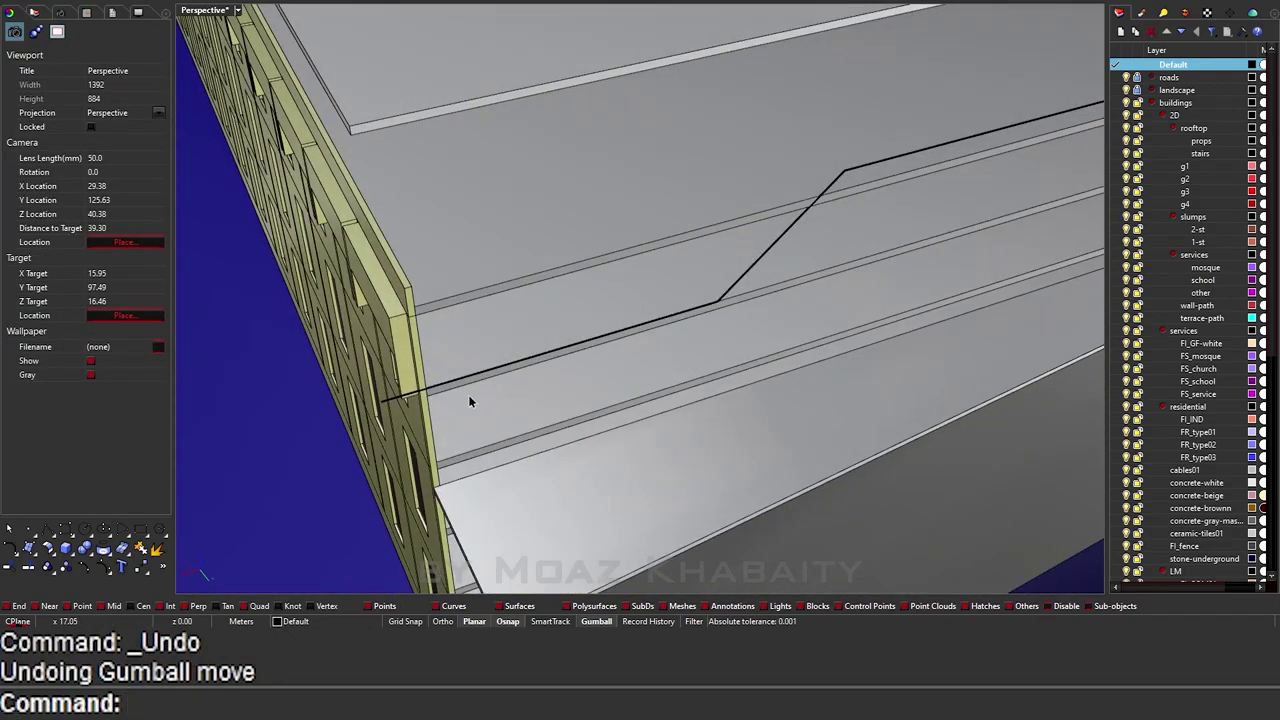
# Step: Draw a vertical line from the curve's end down the facade corner
pyautogui.click(511, 343)
pyautogui.moveTo(511, 343); pyautogui.dragTo(525, 346, button='right')
pyautogui.write('l')
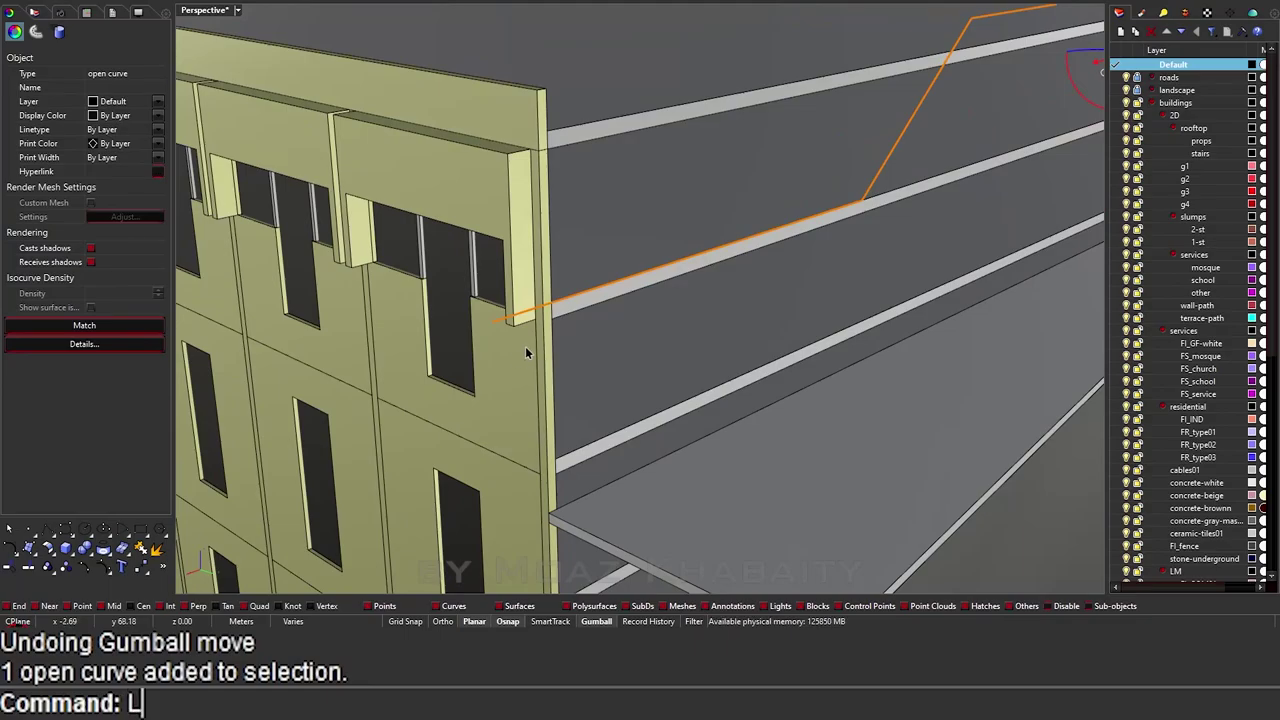
pyautogui.press('Return')
pyautogui.click(543, 305)
pyautogui.click(505, 478)
pyautogui.press('Return')
pyautogui.write('trim')
pyautogui.press('Return')
# Step: Start Trim over the building top and pick the path curve
pyautogui.moveTo(505, 478); pyautogui.dragTo(597, 371, button='right')
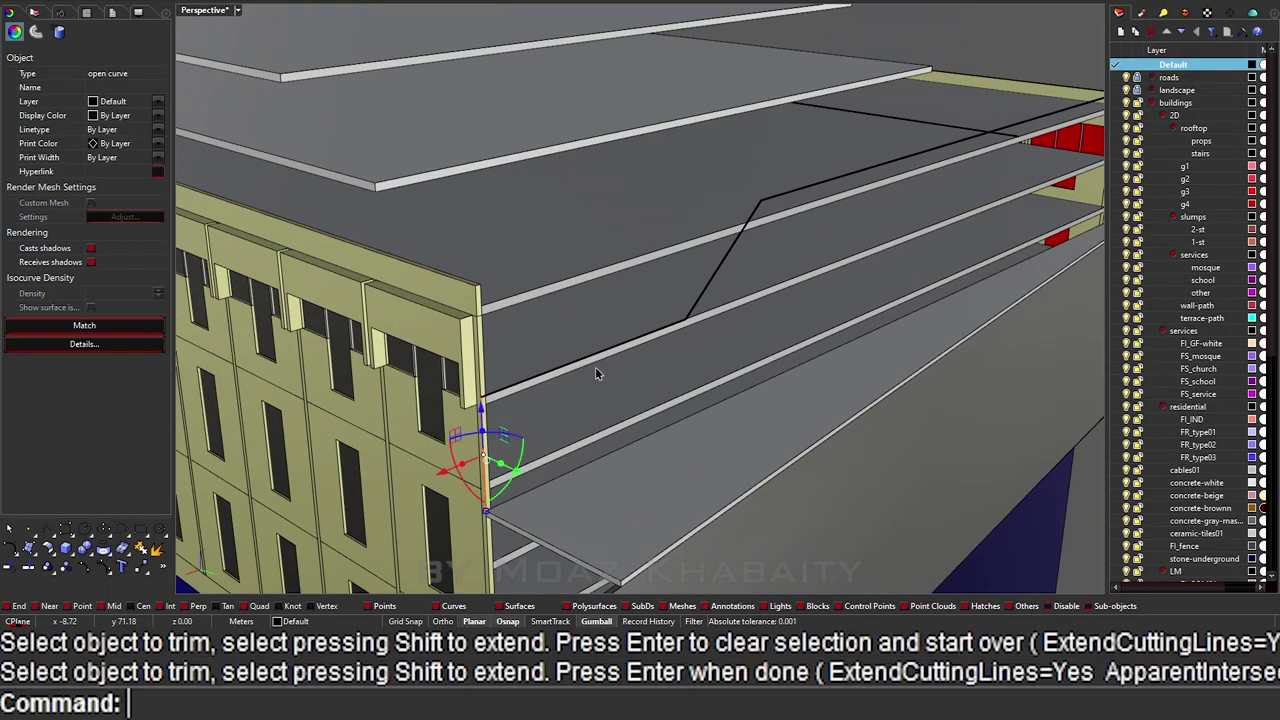
pyautogui.press('Return')
pyautogui.scroll(3, 522, 462)
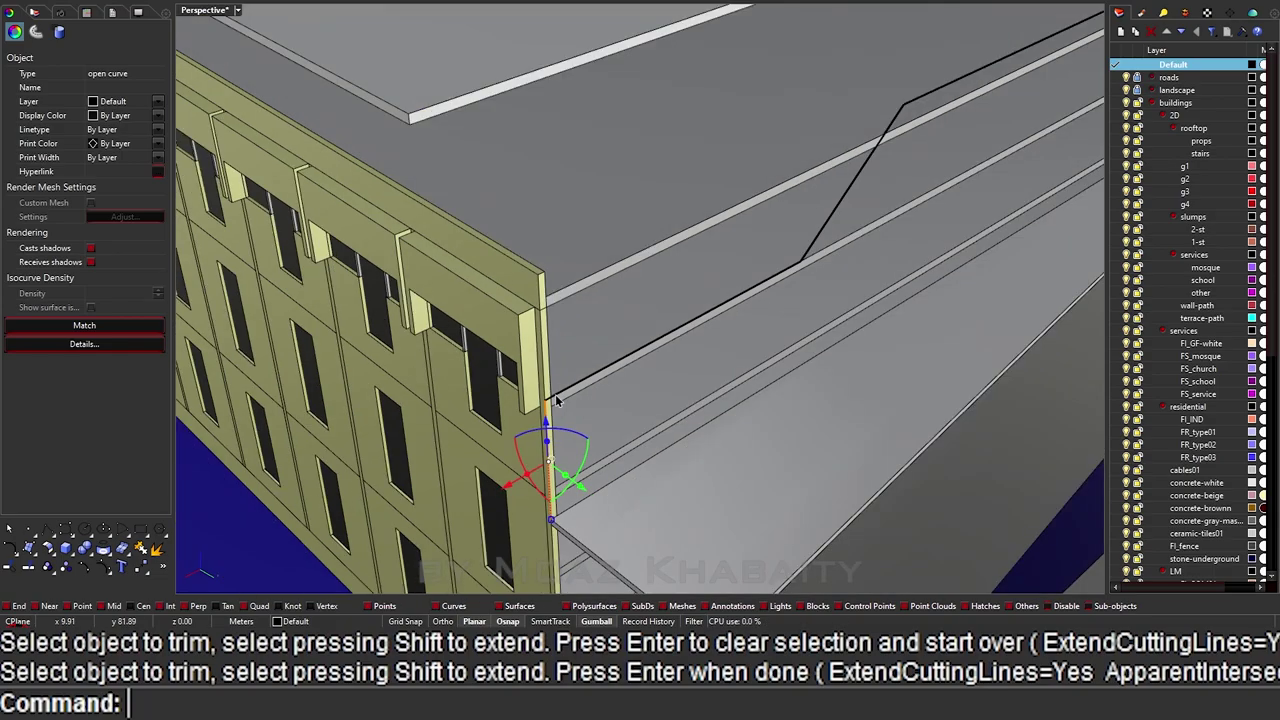
pyautogui.scroll(5, 539, 412)
pyautogui.click(560, 337)
pyautogui.scroll(-8, 555, 462)
pyautogui.scroll(5, 540, 430)
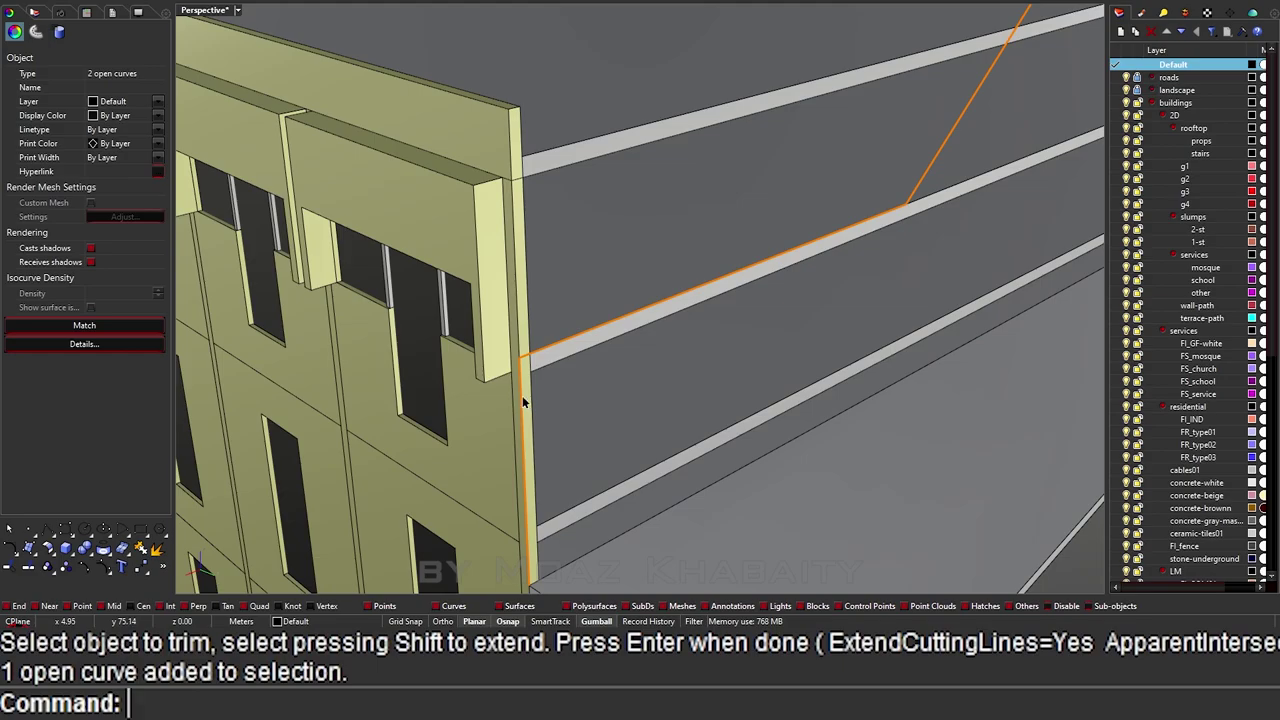
# Step: Pick the correct overlapping curve and the vertical corner line as the trim cutter
pyautogui.keyDown('ctrl'); pyautogui.click(522, 395); pyautogui.keyUp('ctrl')
pyautogui.scroll(-6, 505, 385)
pyautogui.scroll(1, 493, 376)
pyautogui.scroll(3, 493, 376)
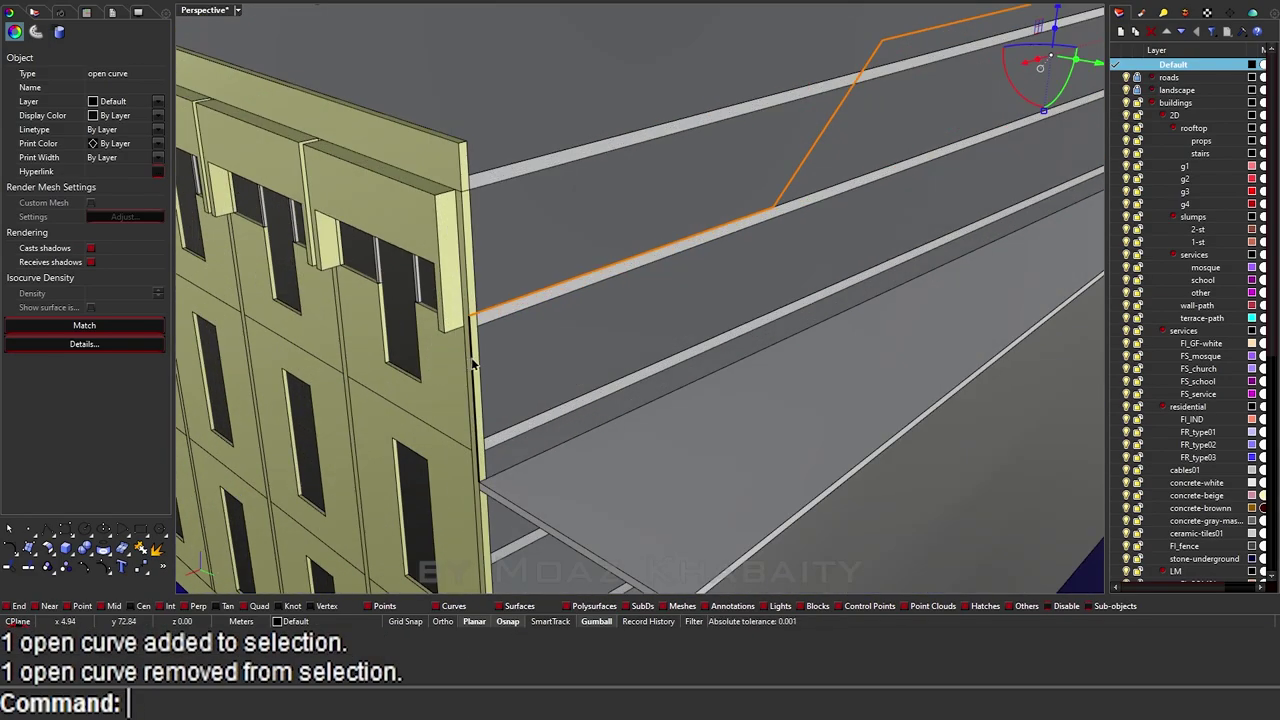
pyautogui.click(520, 395)
pyautogui.scroll(-2, 466, 351)
pyautogui.keyDown('shift'); pyautogui.click(466, 351); pyautogui.keyUp('shift')
pyautogui.scroll(-5, 466, 351)
pyautogui.scroll(5, 400, 400)
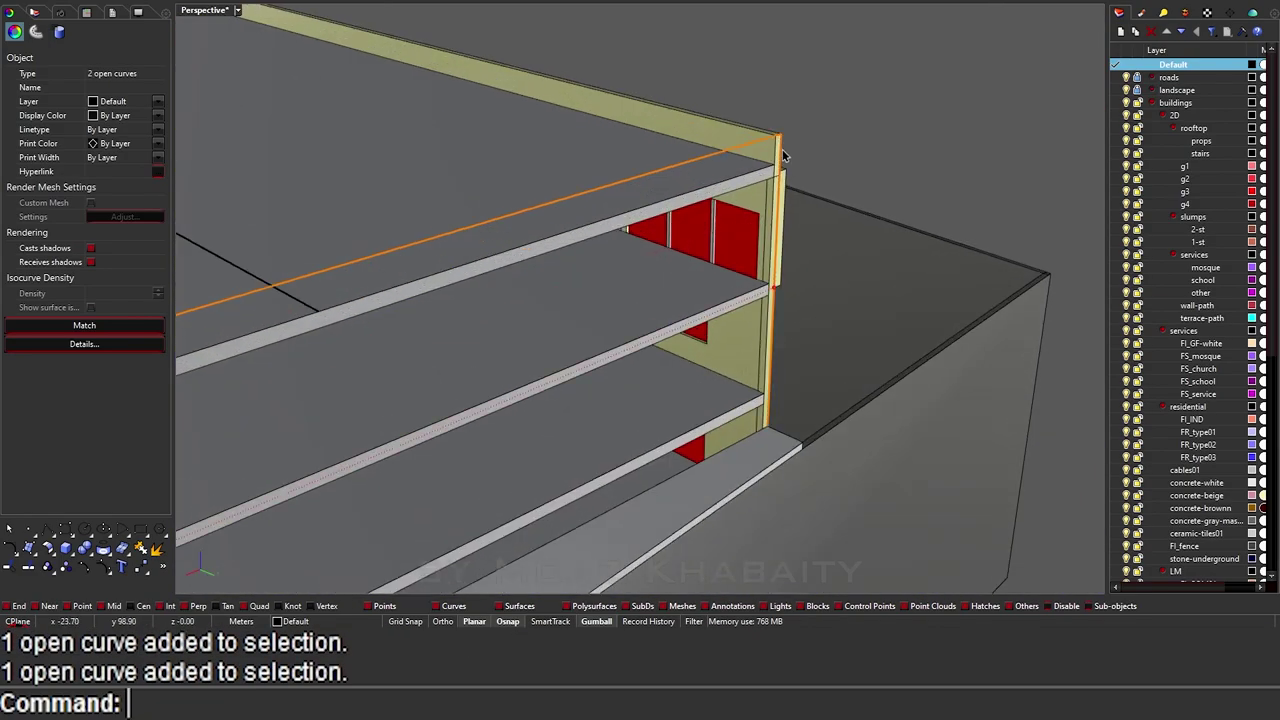
pyautogui.scroll(-5, 318, 458)
pyautogui.scroll(10, 406, 397)
# Step: Extend the path curve to the facade edge boundary
pyautogui.write('extend')
pyautogui.press('Return')
pyautogui.click(430, 300)
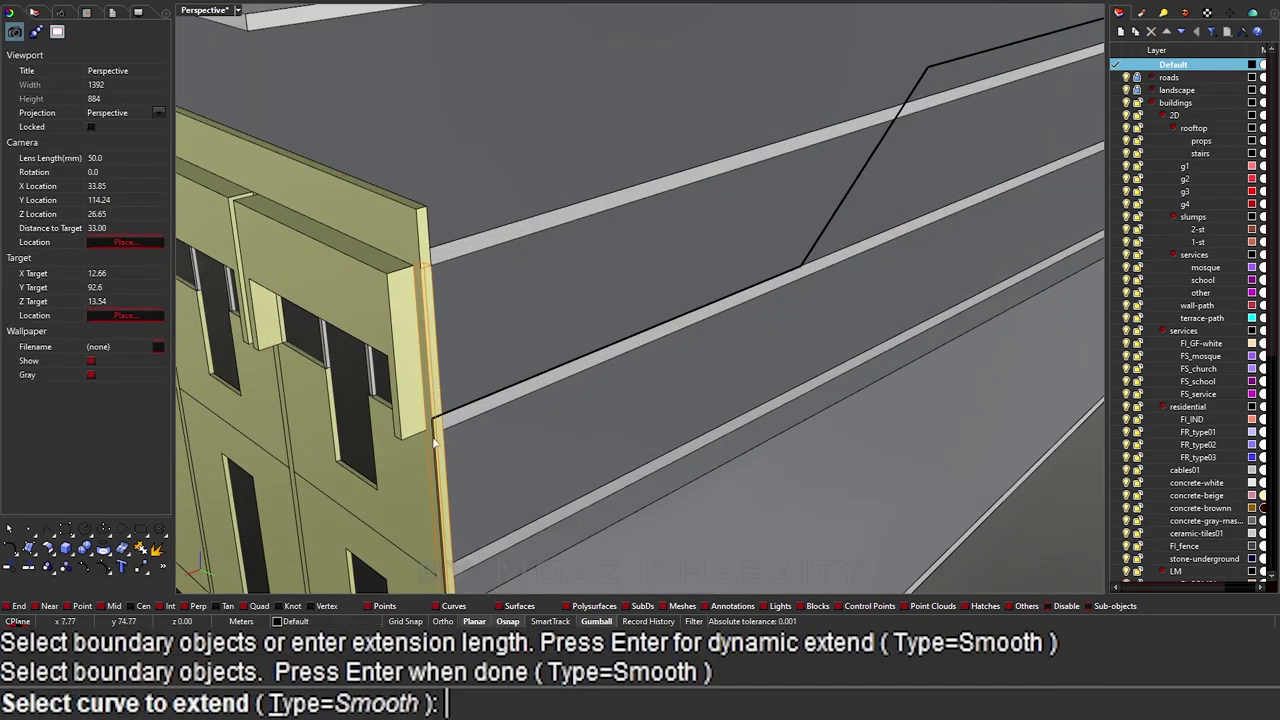
pyautogui.press('Return')
pyautogui.click(430, 237)
pyautogui.click(530, 318)
pyautogui.press('Return')
pyautogui.scroll(-5, 909, 151)
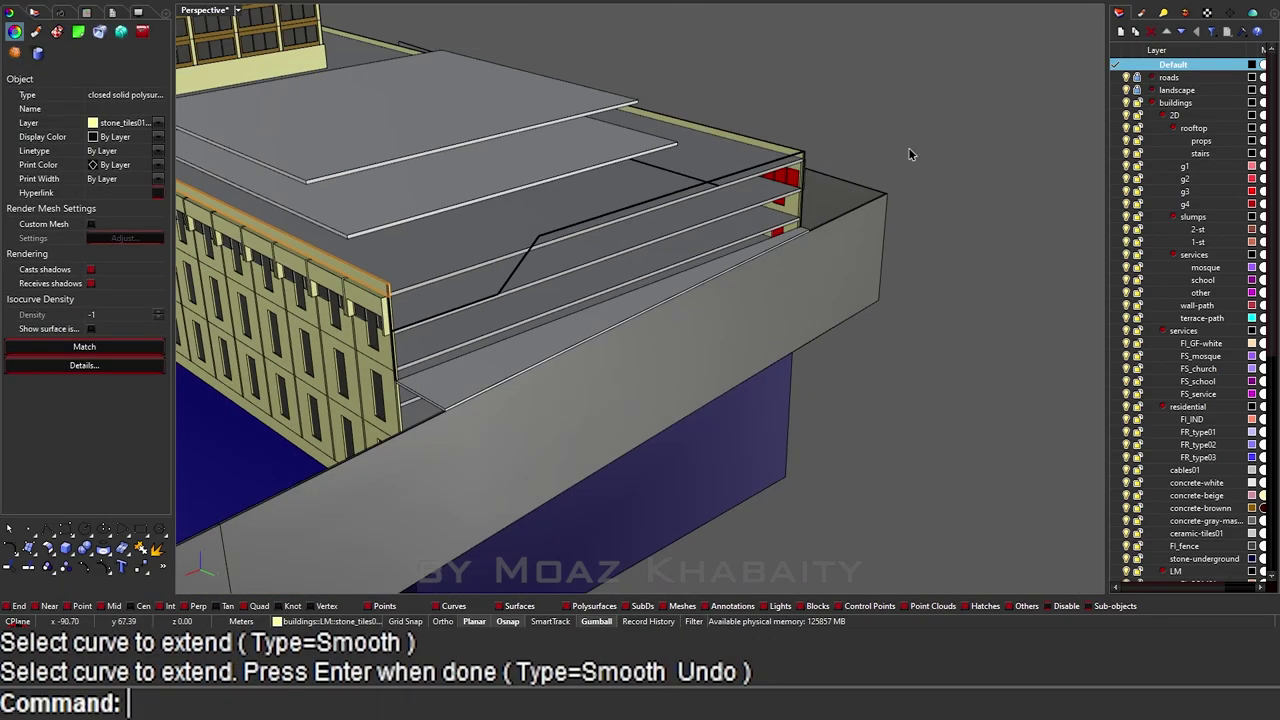
pyautogui.scroll(5, 423, 340)
pyautogui.click(423, 340)
pyautogui.moveTo(423, 340); pyautogui.dragTo(509, 316, button='right')
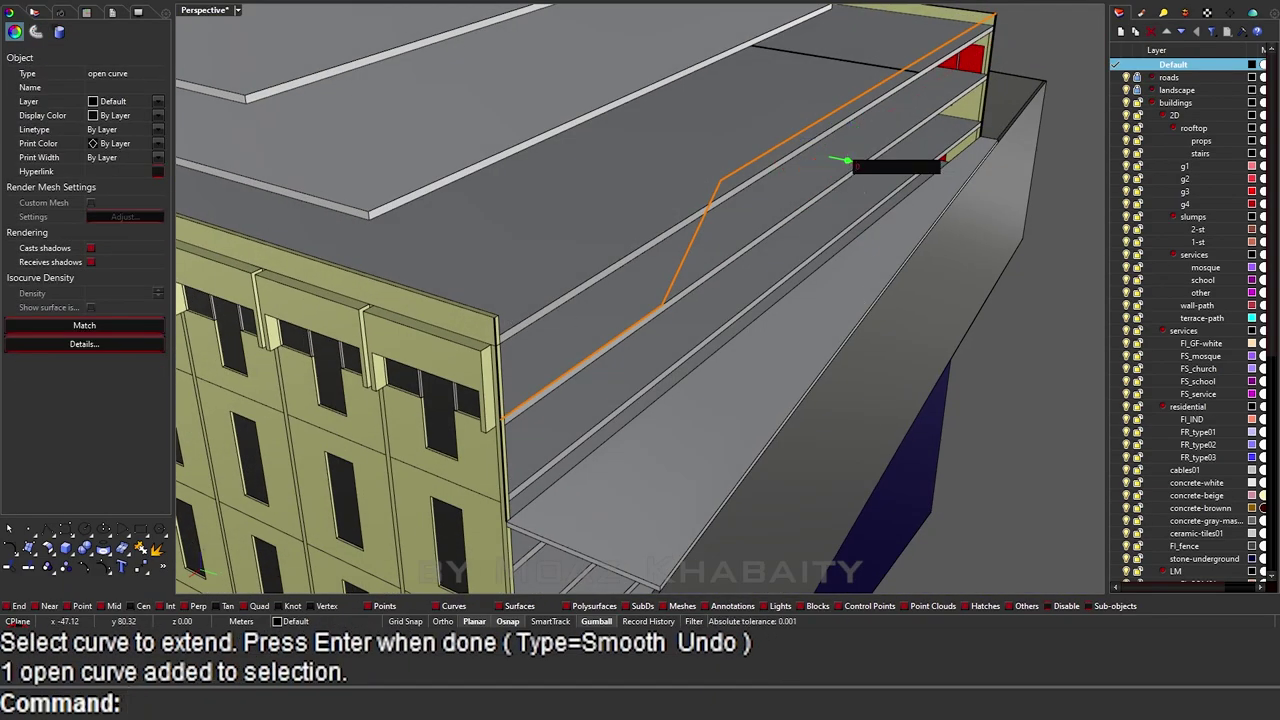
# Step: Undo the extra extension and clear the selection
pyautogui.write('ex')
pyautogui.press('Return')
pyautogui.press('Escape')
pyautogui.hotkey('ctrl', 'z')
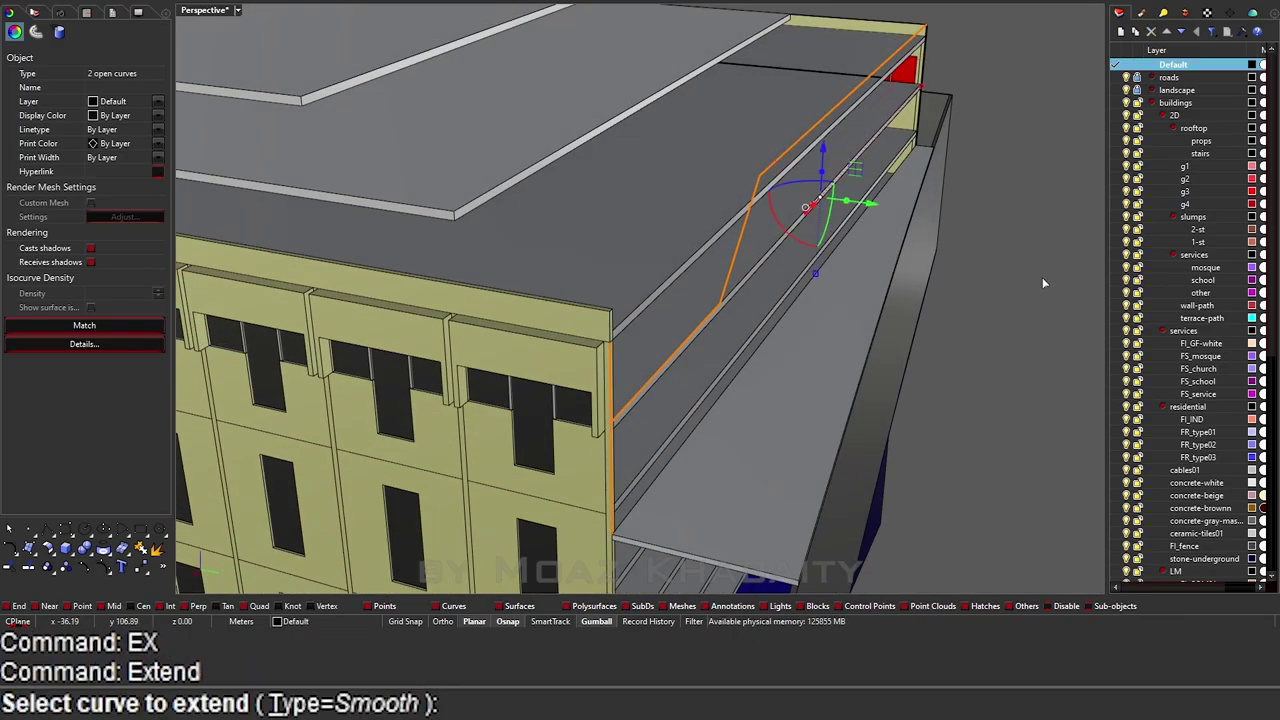
pyautogui.press('Escape')
# Step: Extrude the stepped path curve into a surface strip with ExtrudeCrv
pyautogui.click(800, 139)
pyautogui.write('ExtrudeCrv')
pyautogui.press('Return')
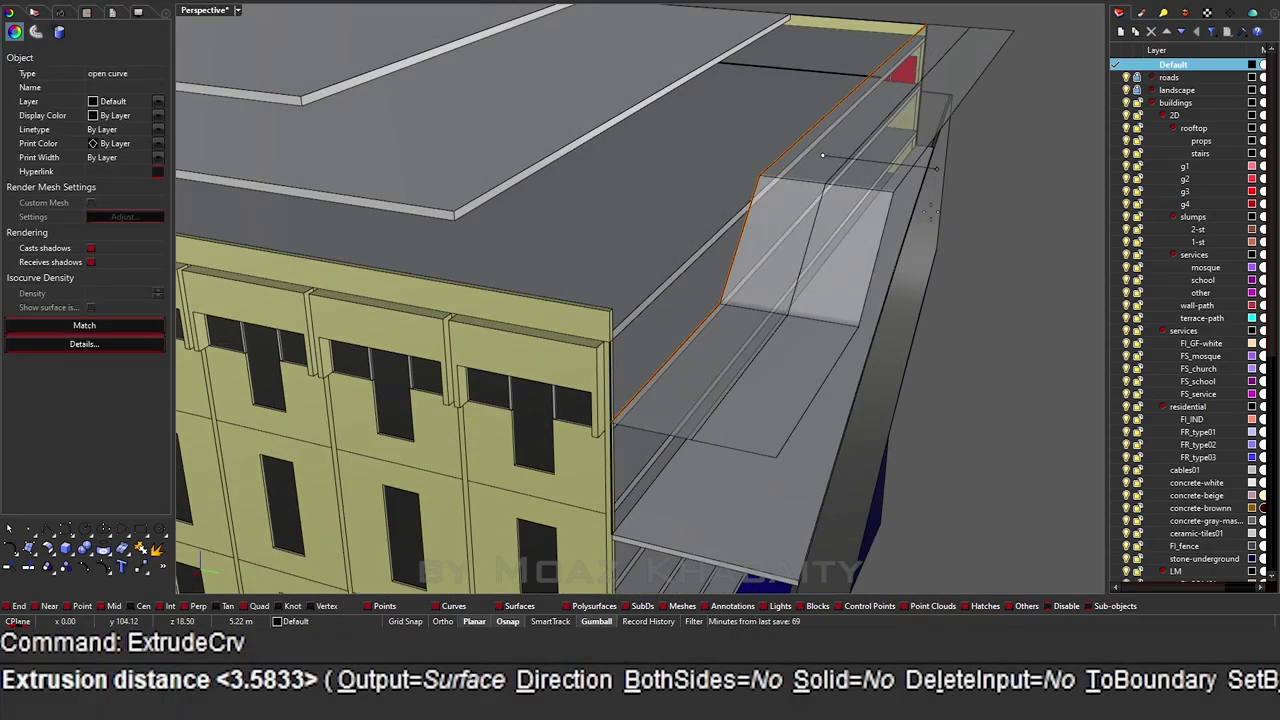
pyautogui.press('Return')
pyautogui.scroll(5, 760, 197)
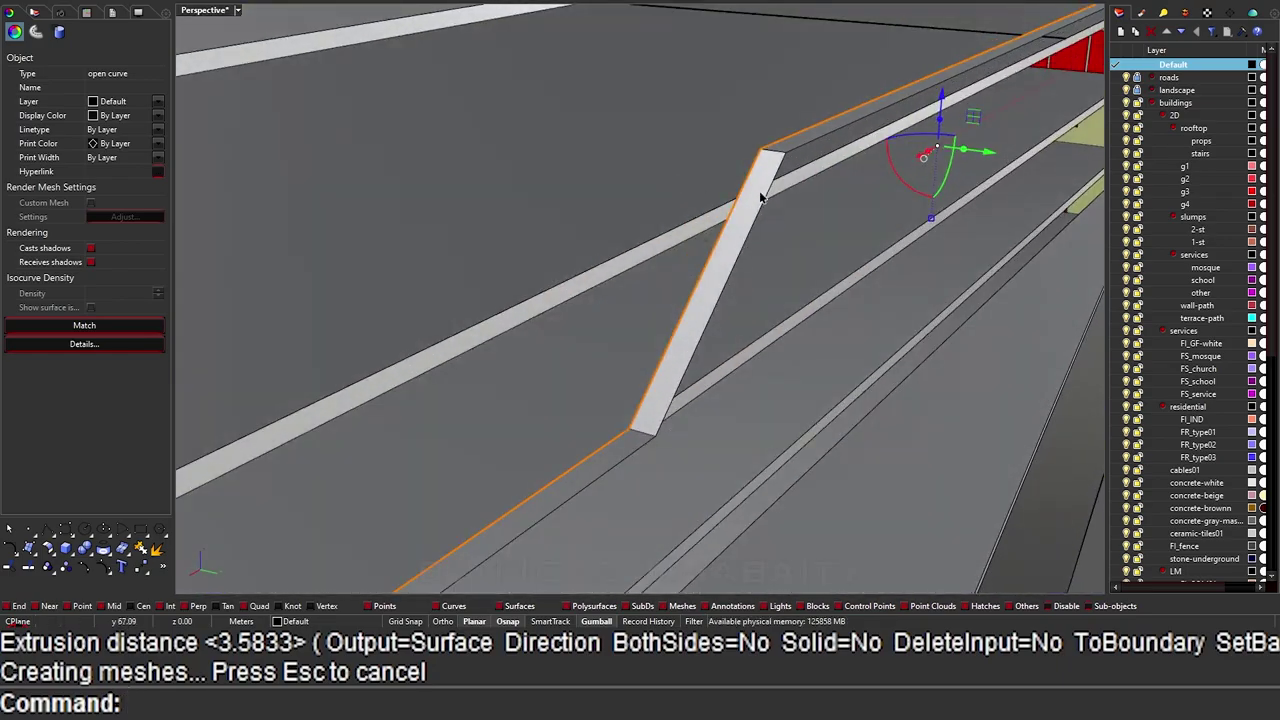
# Step: Offset the strip into a thin solid with OffsetSrf and merge its coplanar faces
pyautogui.click(760, 197)
pyautogui.write('OffsetSrf')
pyautogui.press('Return')
pyautogui.scroll(-3, 551, 281)
pyautogui.press('Return')
pyautogui.hotkey('ctrl', 'z')
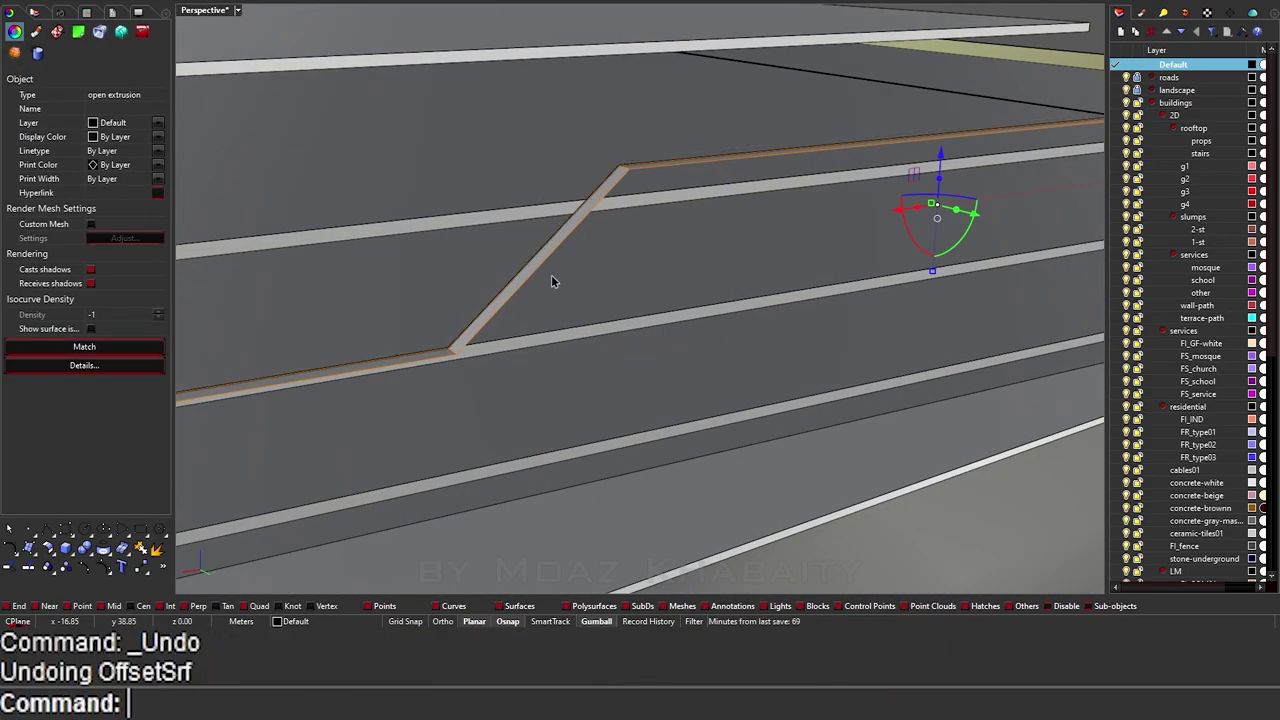
pyautogui.press('Return')
pyautogui.press('Return')
pyautogui.scroll(-2, 551, 275)
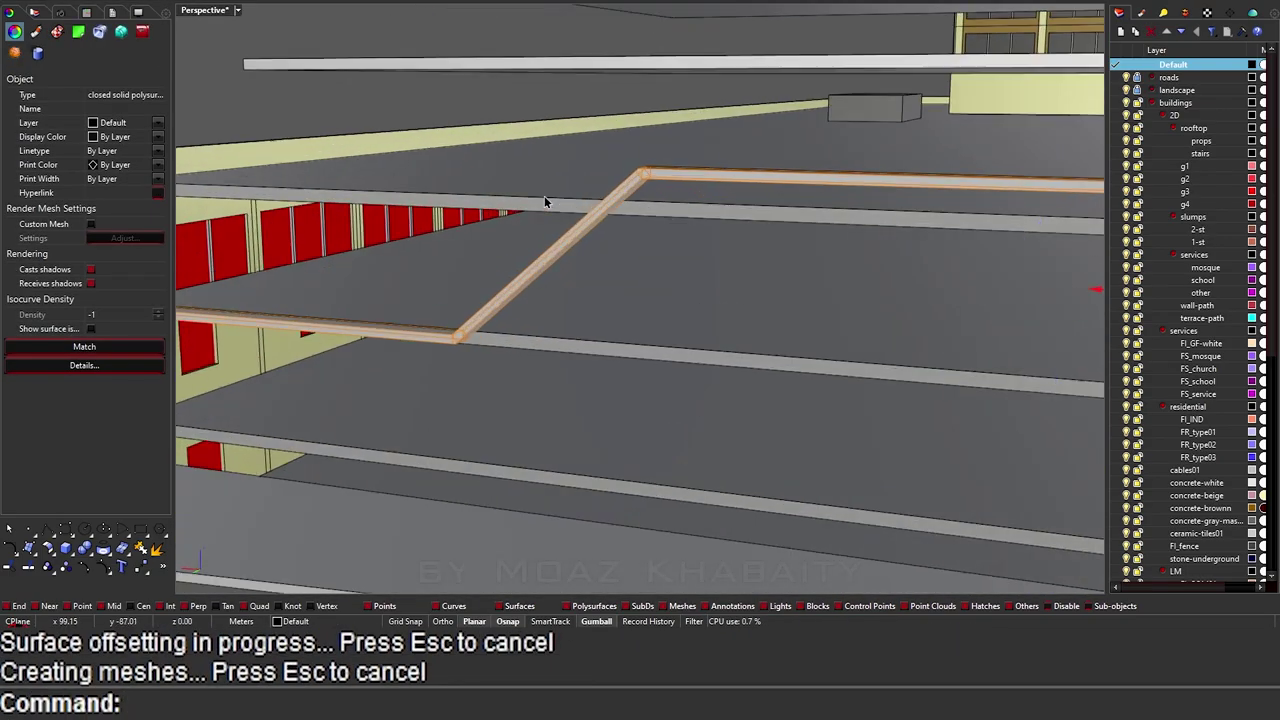
pyautogui.press('Return')
pyautogui.press('Return')
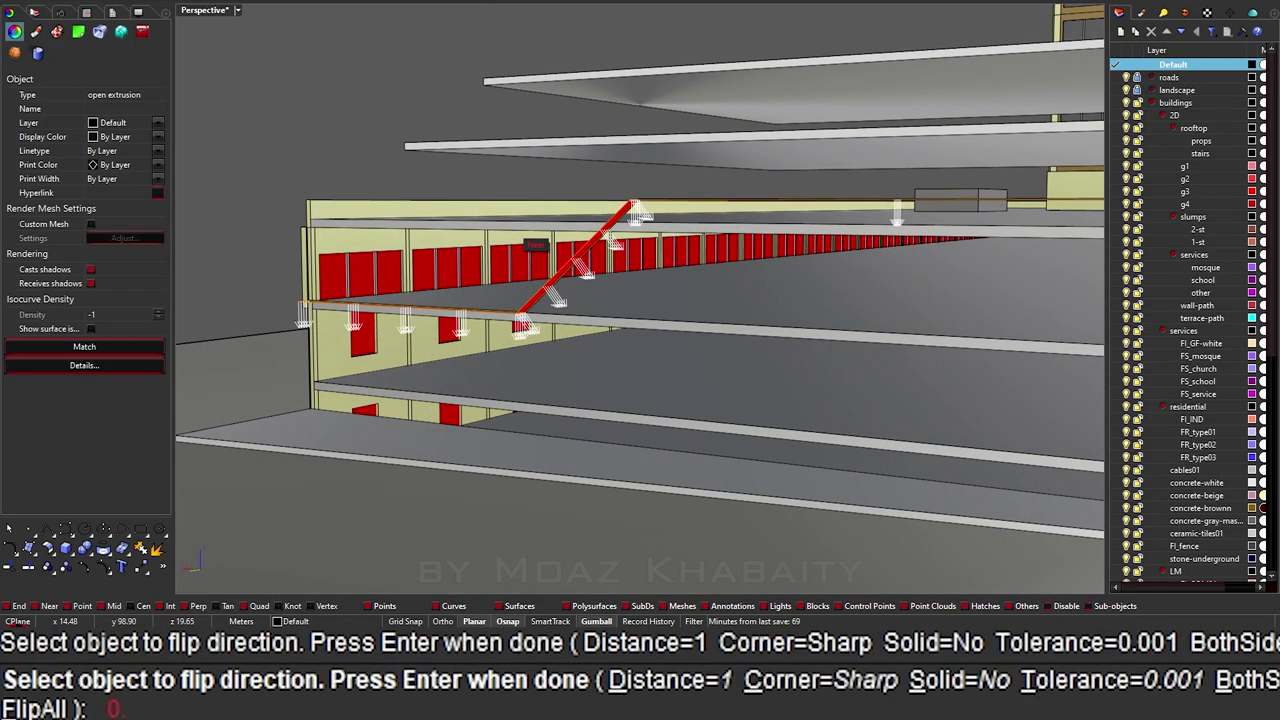
pyautogui.press('Return')
pyautogui.write('JJ')
pyautogui.press('Return')
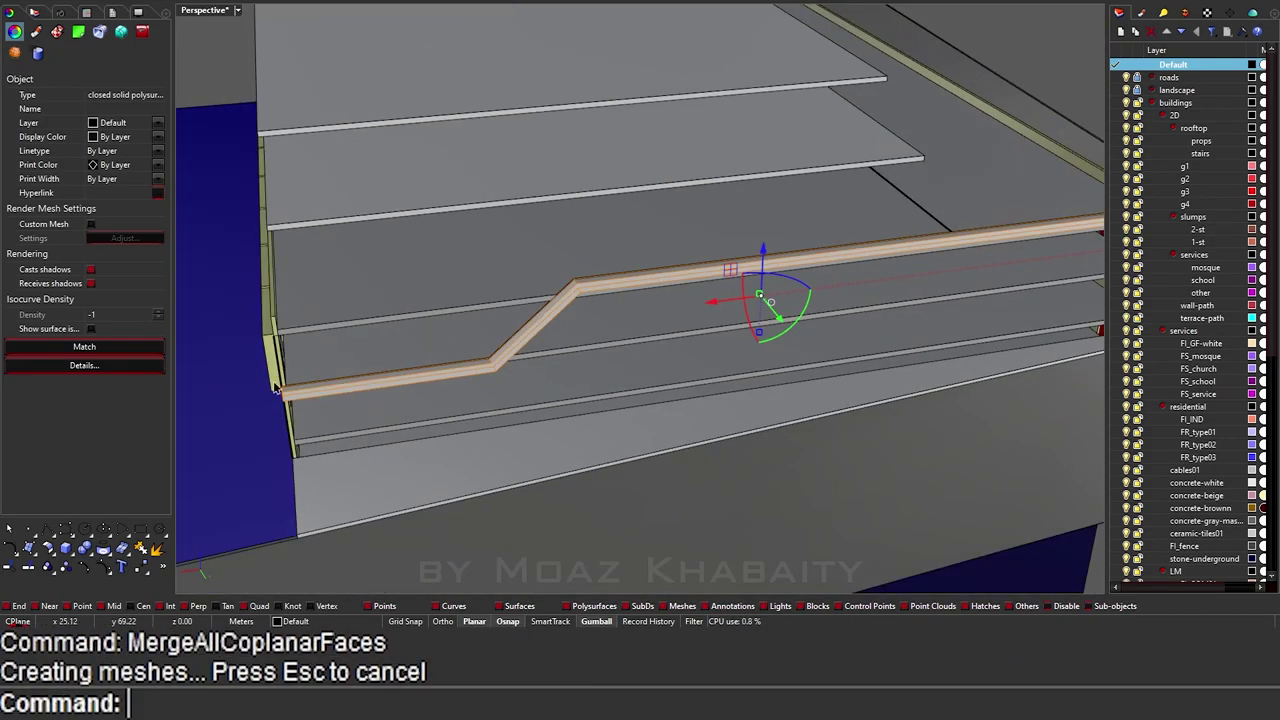
# Step: Move the strip solid copy along the path and join the two strips
pyautogui.click(711, 377)
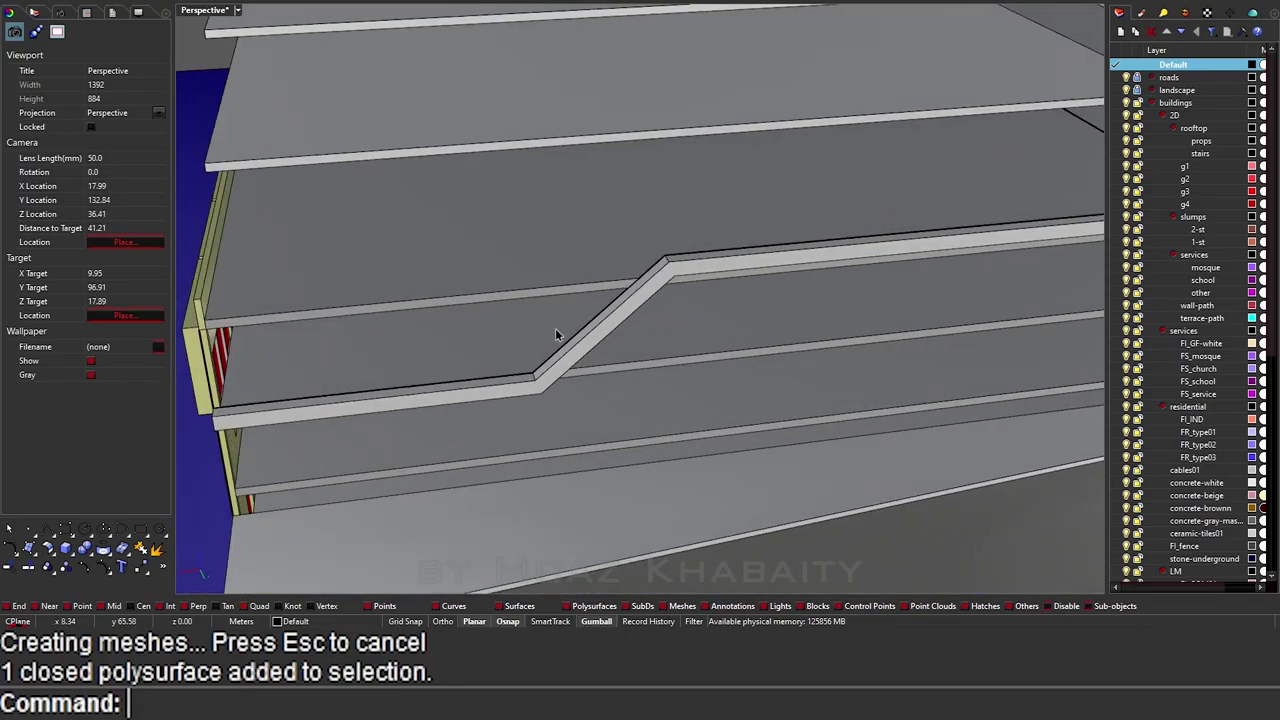
pyautogui.click(763, 328)
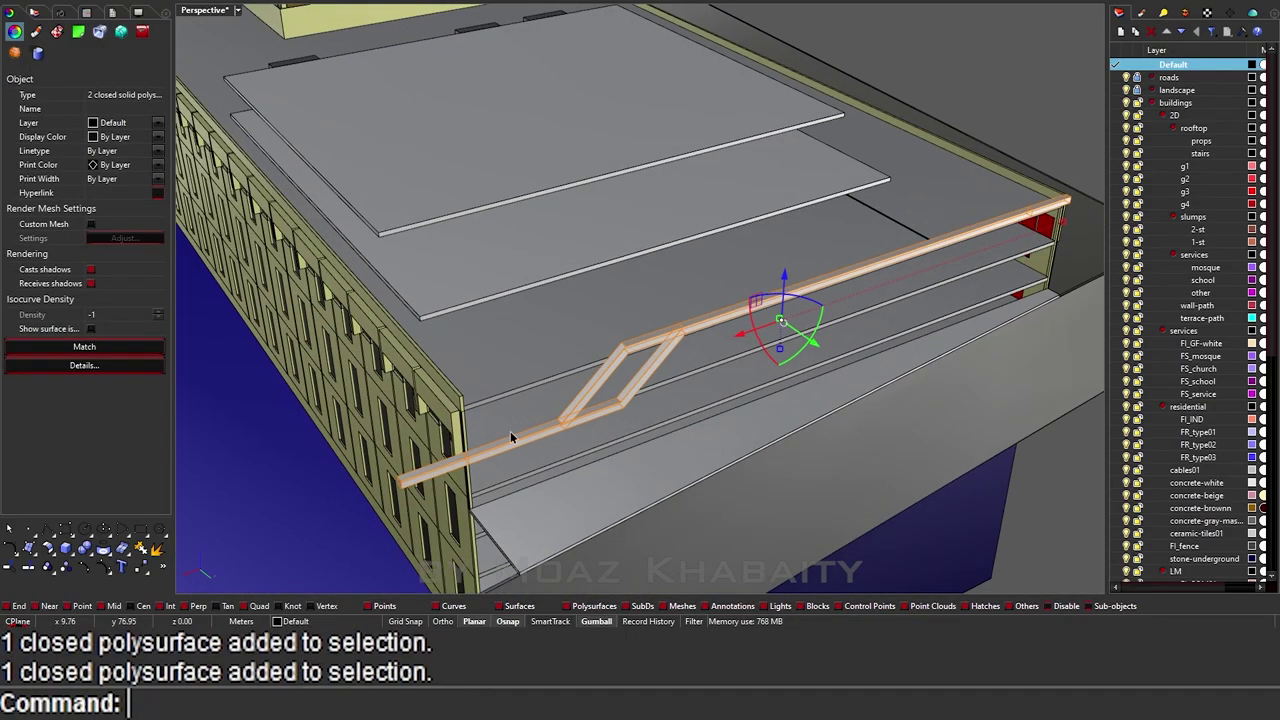
pyautogui.write('m')
pyautogui.press('Return')
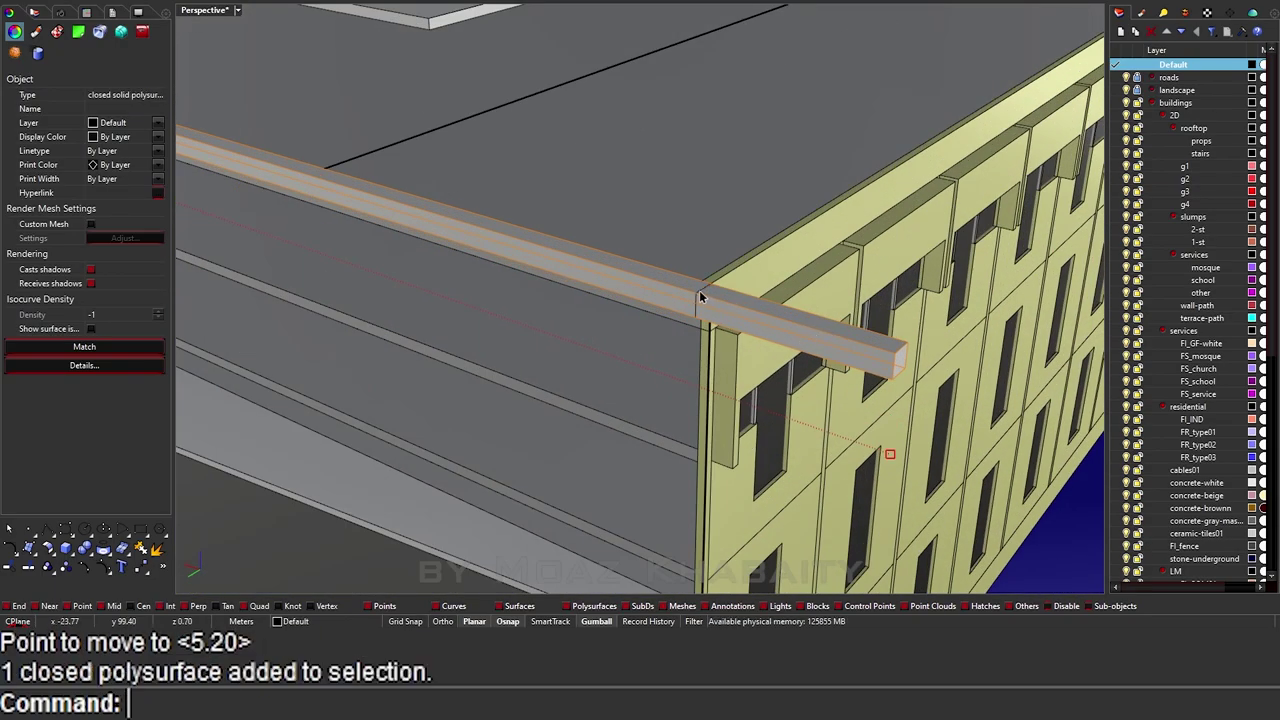
pyautogui.press('Return')
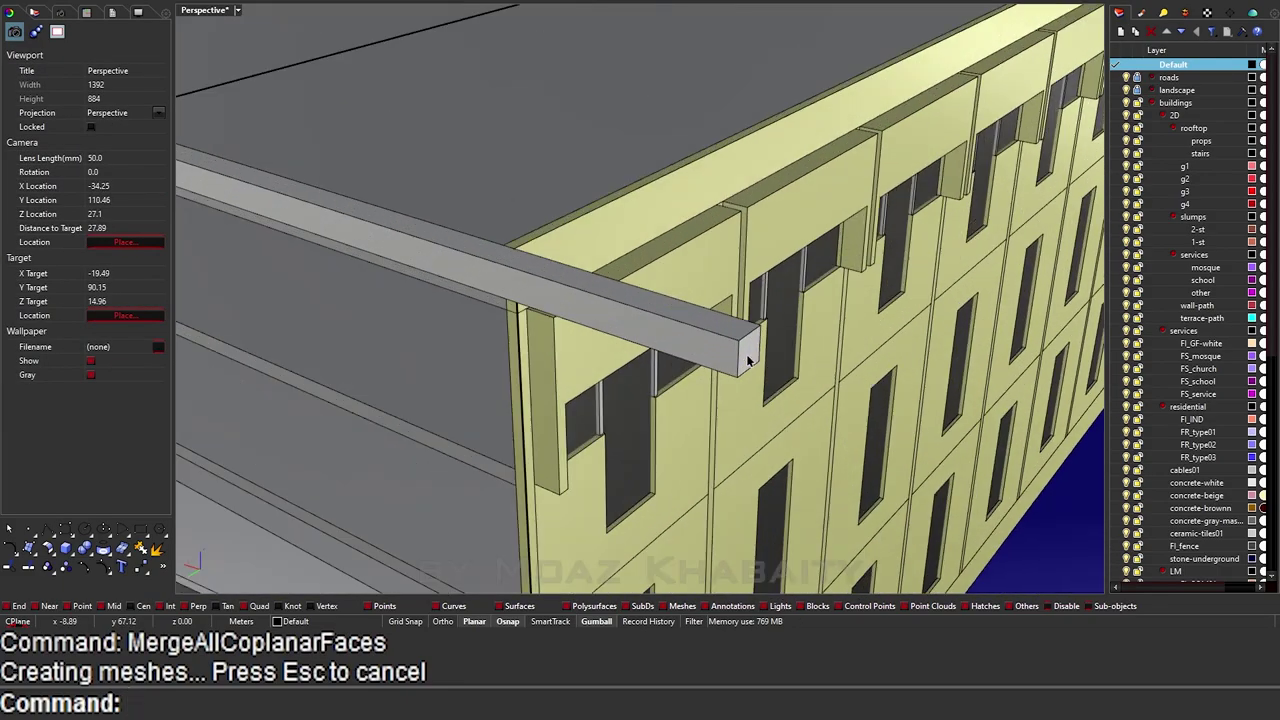
pyautogui.keyDown('ctrl'); pyautogui.keyDown('shift'); pyautogui.click(548, 295); pyautogui.keyUp('shift'); pyautogui.keyUp('ctrl')
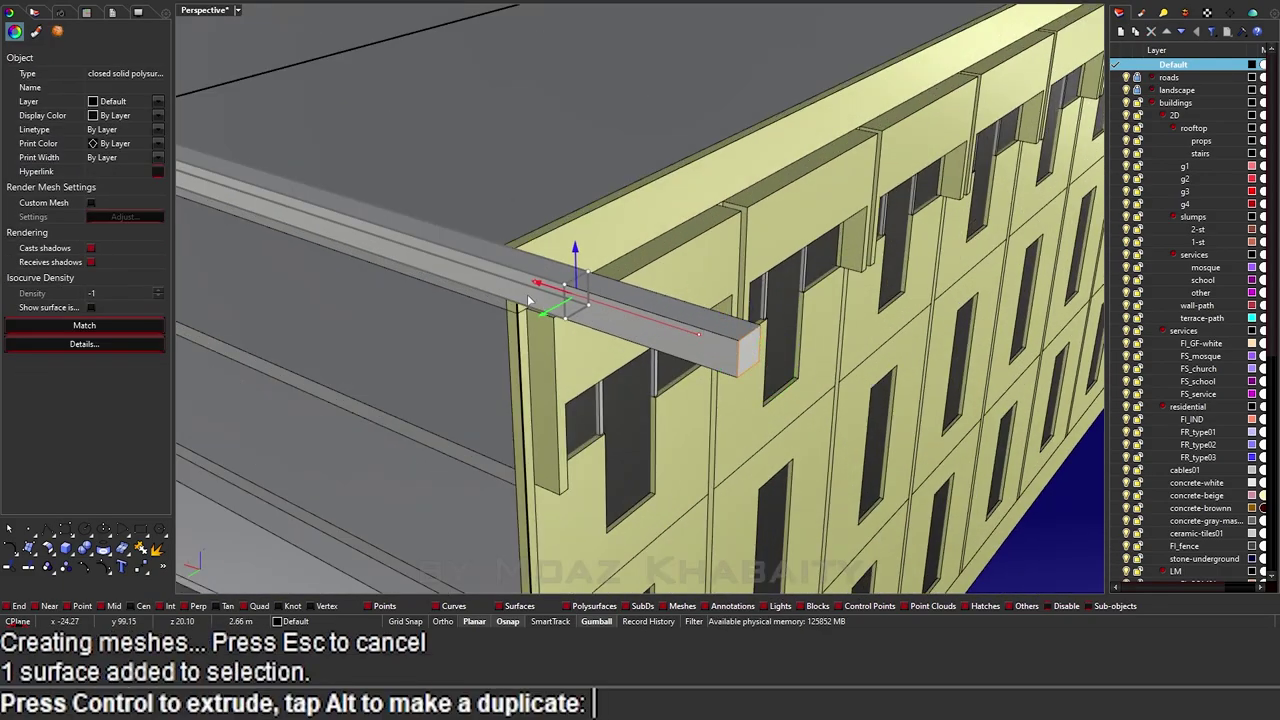
pyautogui.moveTo(557, 290); pyautogui.dragTo(520, 290)
pyautogui.write('m')
pyautogui.press('Return')
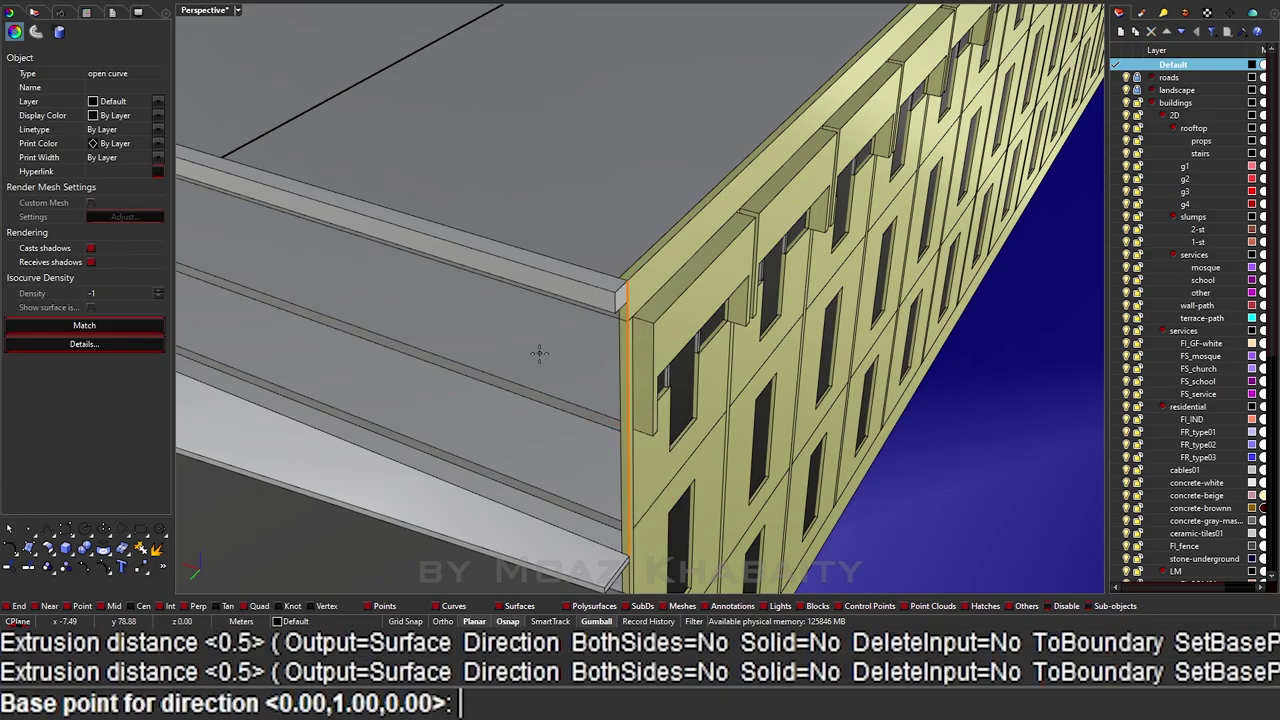
pyautogui.press('Return')
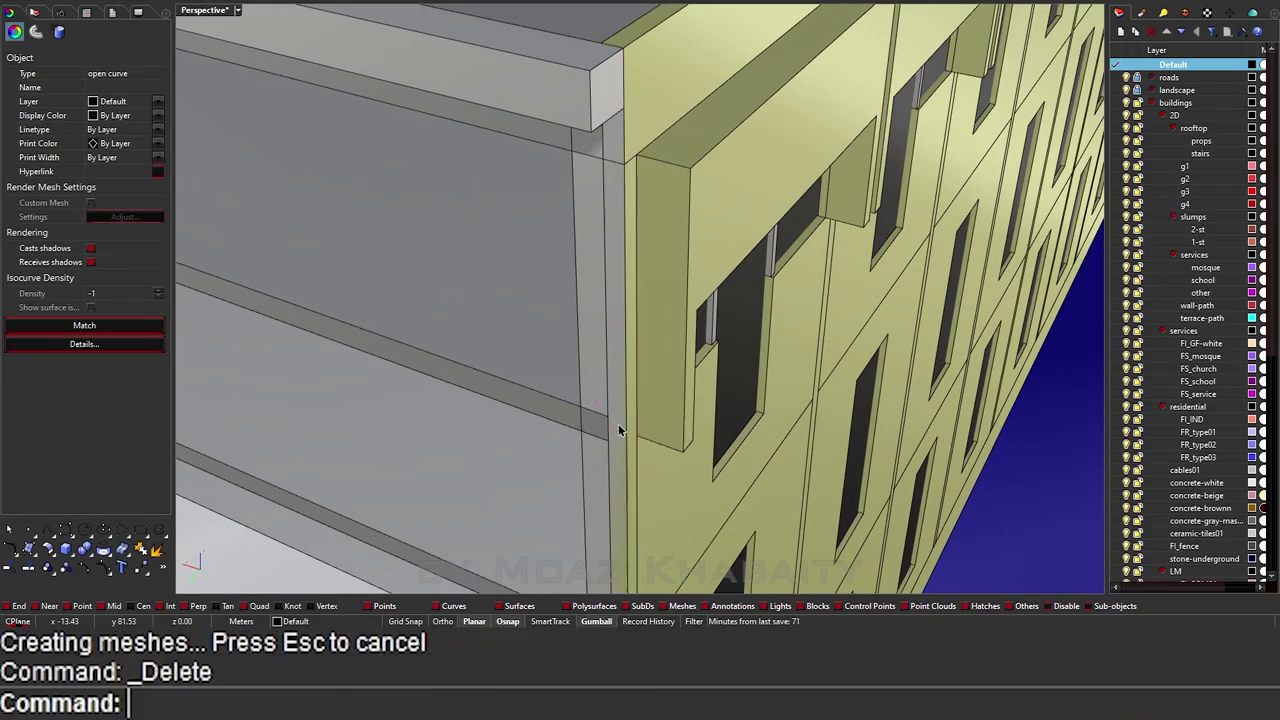
pyautogui.click(600, 371)
pyautogui.write('oo')
pyautogui.press('Return')
pyautogui.press('Return')
pyautogui.hotkey('ctrl', 'z')
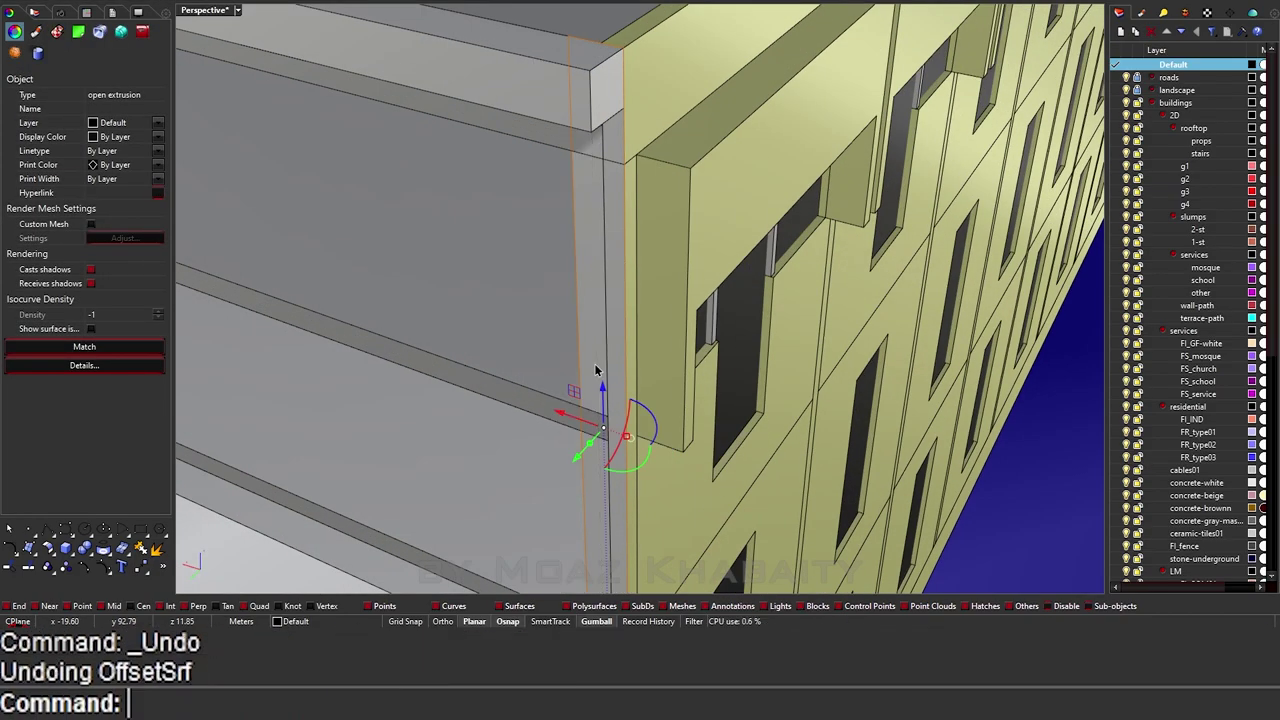
pyautogui.press('Return')
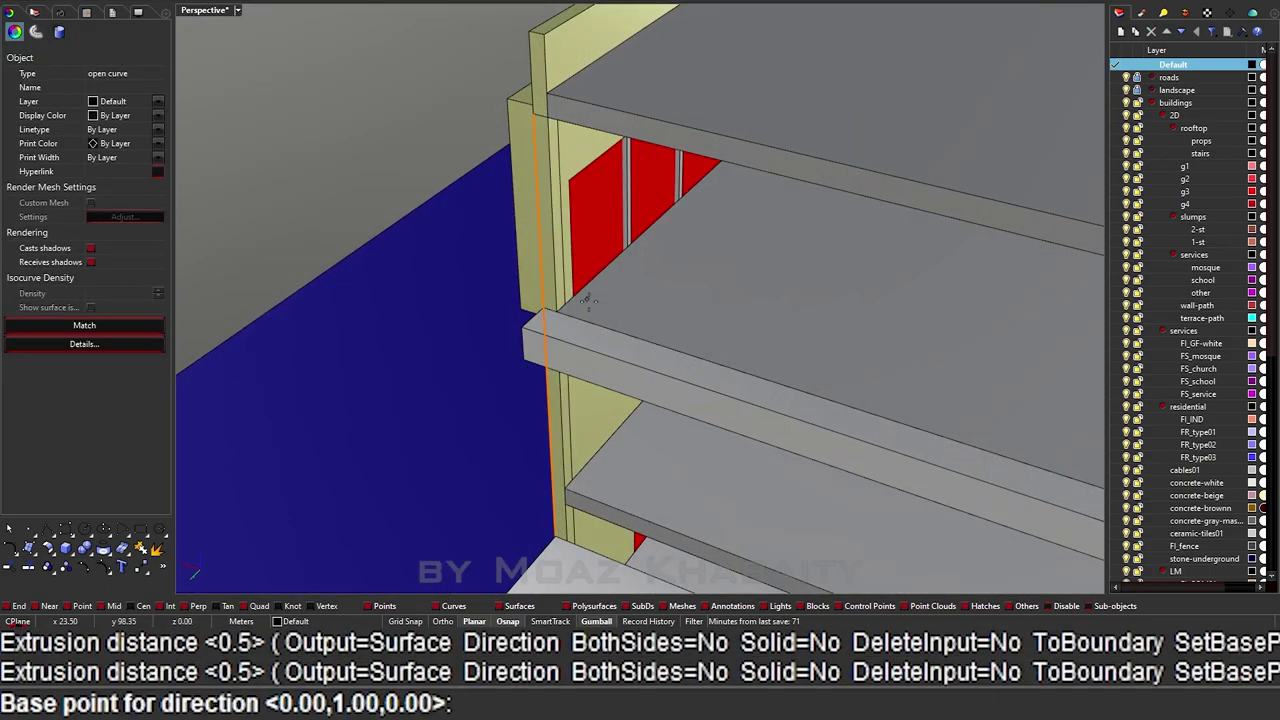
pyautogui.click(542, 310)
pyautogui.click(555, 312)
pyautogui.press('Return')
pyautogui.press('Delete')
pyautogui.click(555, 312)
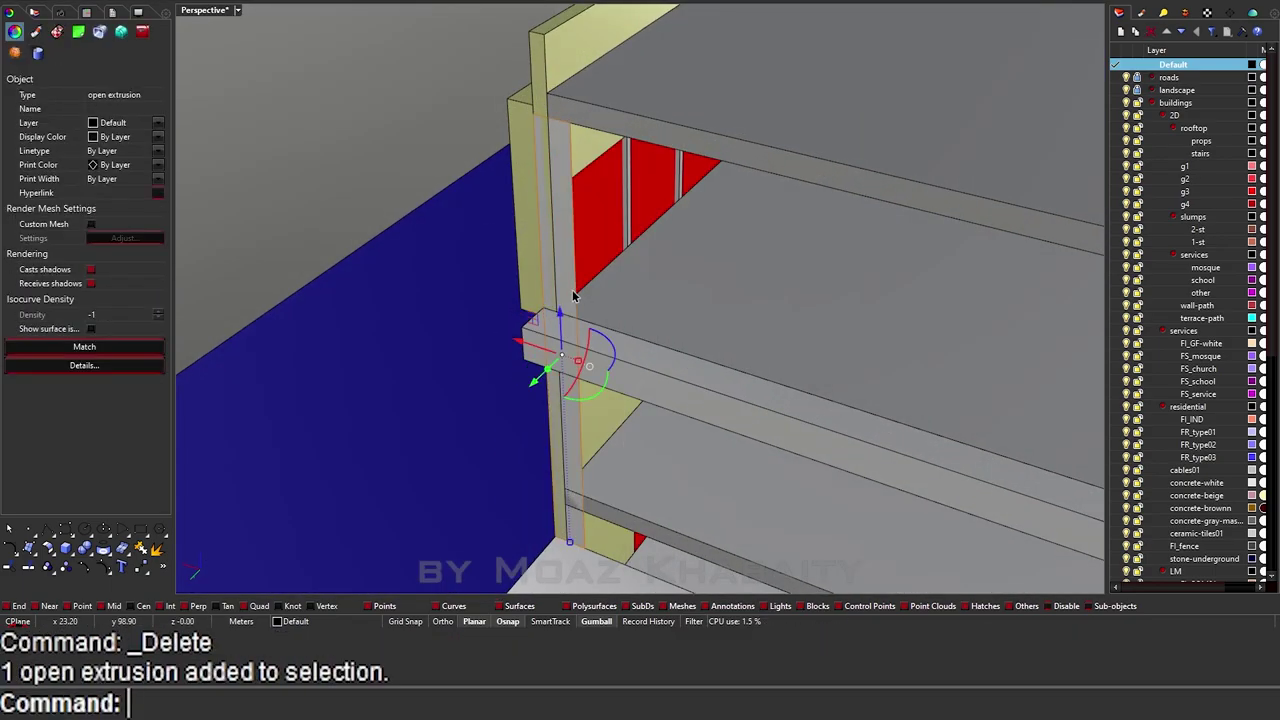
pyautogui.write('oo')
pyautogui.press('Return')
pyautogui.press('Return')
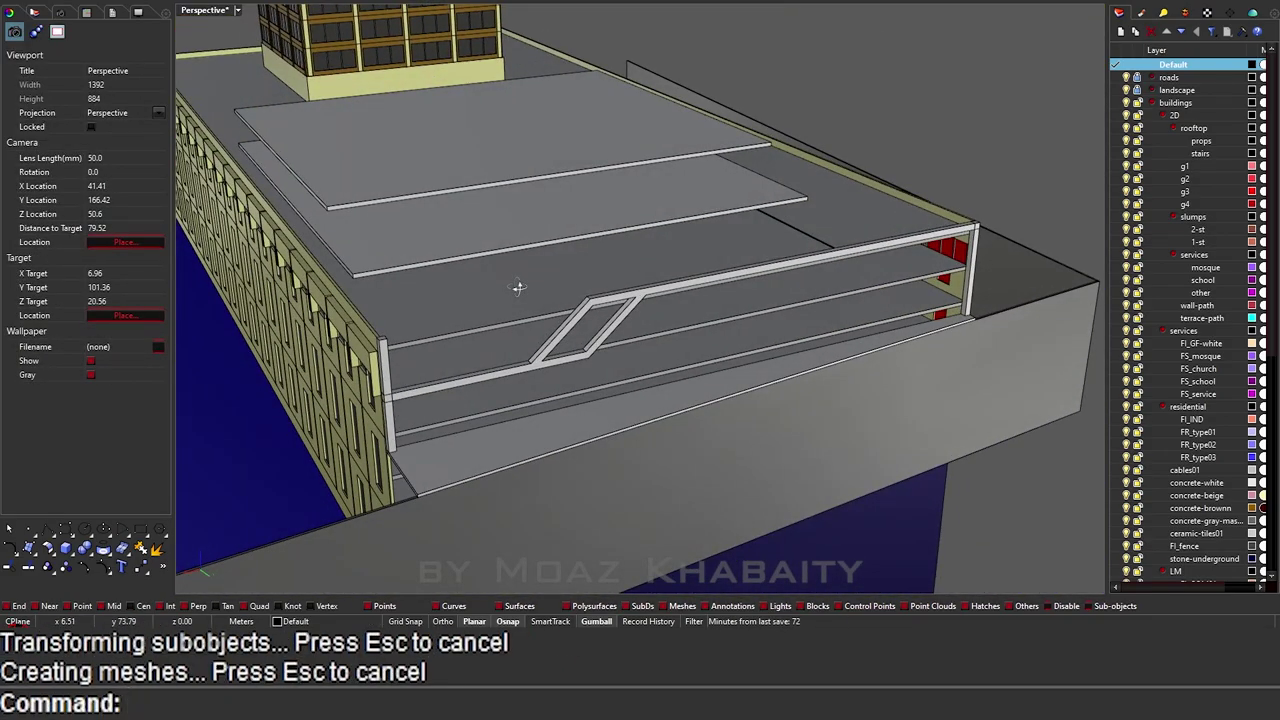
pyautogui.moveTo(518, 287); pyautogui.dragTo(670, 343, button='right')
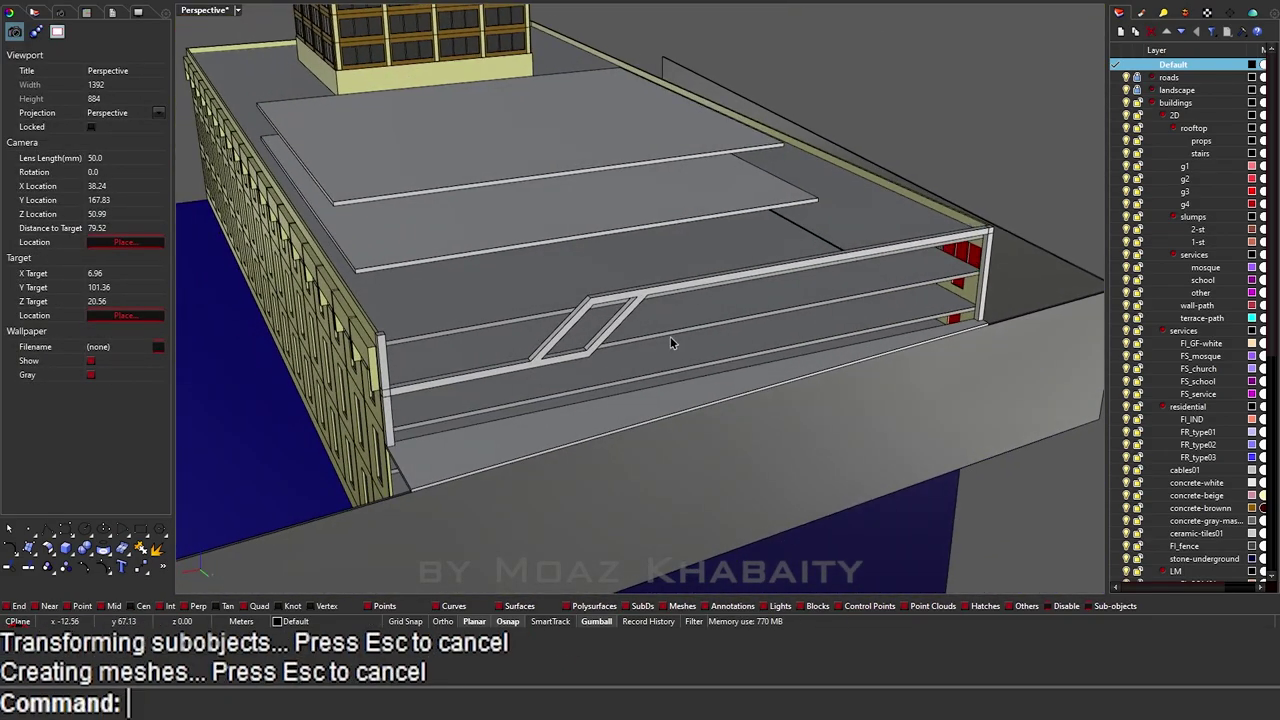
pyautogui.moveTo(712, 279)
pyautogui.mouseDown(button='right')
pyautogui.moveTo(720, 235)
pyautogui.moveTo(790, 259)
pyautogui.mouseUp(button='right')
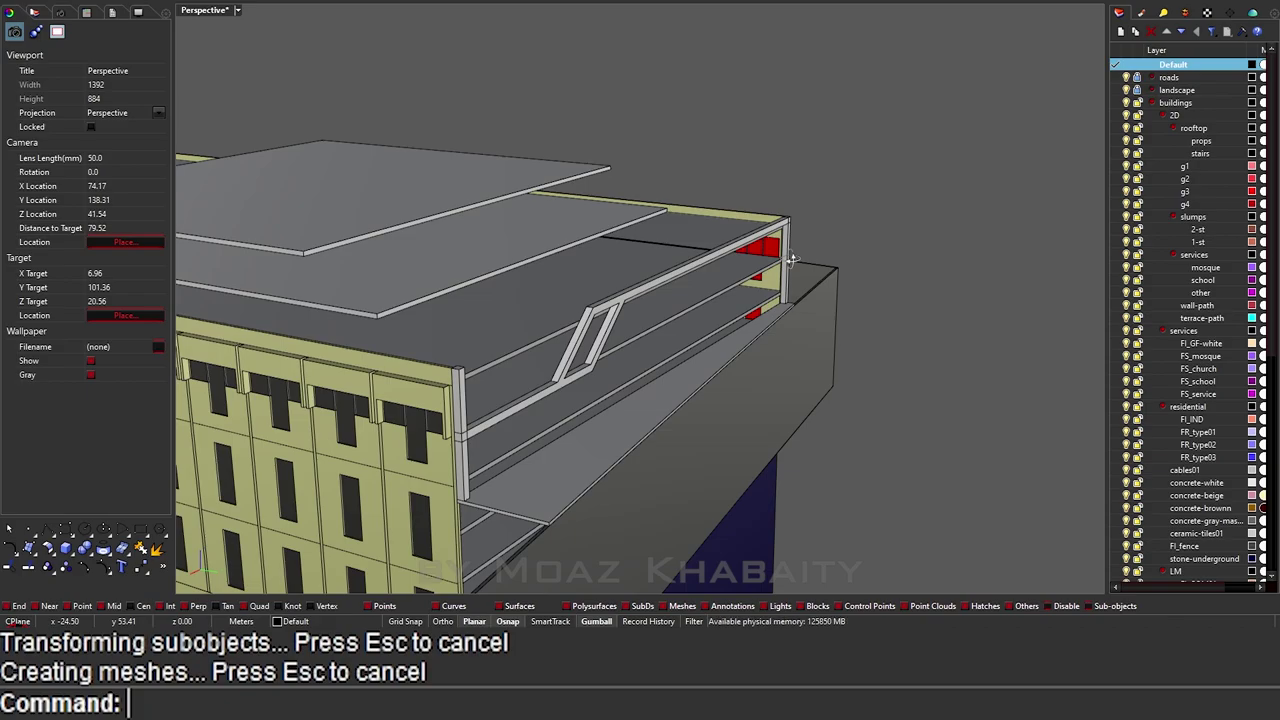
pyautogui.scroll(5, 790, 259)
# Step: Run the AAA SetPt alias on the top roof slab's points
pyautogui.click(959, 321)
pyautogui.write('AAA')
pyautogui.press('Return')
pyautogui.click(838, 365)
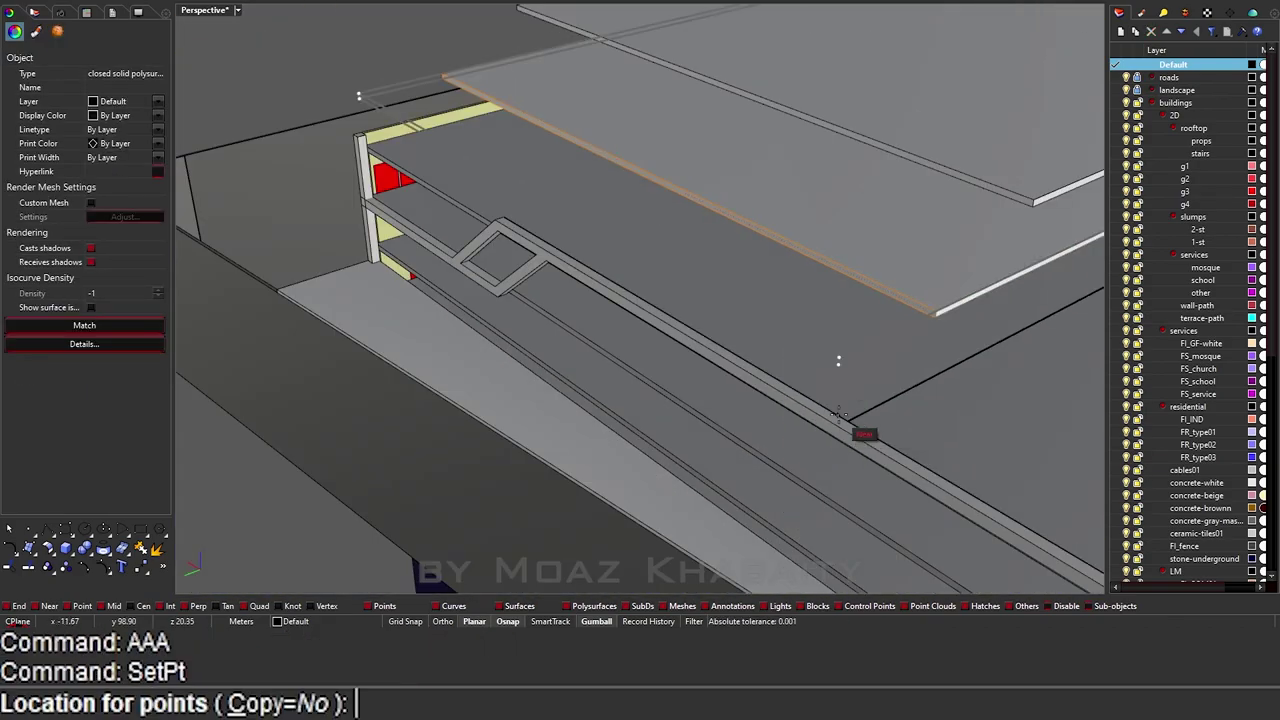
pyautogui.press('Escape')
pyautogui.scroll(-5, 711, 326)
pyautogui.scroll(5, 831, 464)
# Step: Select the slab's top face and shift it slightly with the Gumball
pyautogui.keyDown('ctrl'); pyautogui.keyDown('shift'); pyautogui.click(771, 379); pyautogui.keyUp('shift'); pyautogui.keyUp('ctrl')
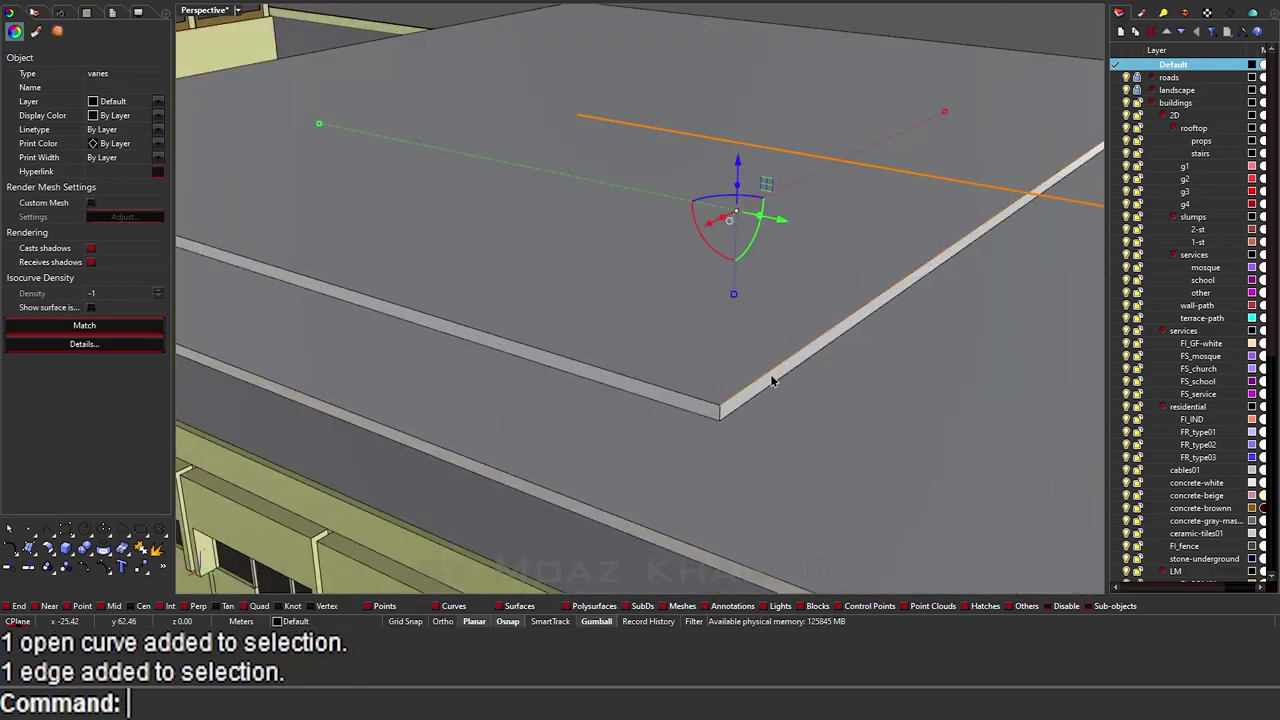
pyautogui.keyDown('shift'); pyautogui.click(771, 380); pyautogui.keyUp('shift')
pyautogui.press('Escape')
pyautogui.scroll(3, 769, 479)
pyautogui.scroll(-4, 769, 479)
pyautogui.keyDown('ctrl'); pyautogui.keyDown('shift'); pyautogui.click(700, 300); pyautogui.keyUp('shift'); pyautogui.keyUp('ctrl')
pyautogui.moveTo(800, 298); pyautogui.dragTo(815, 303)
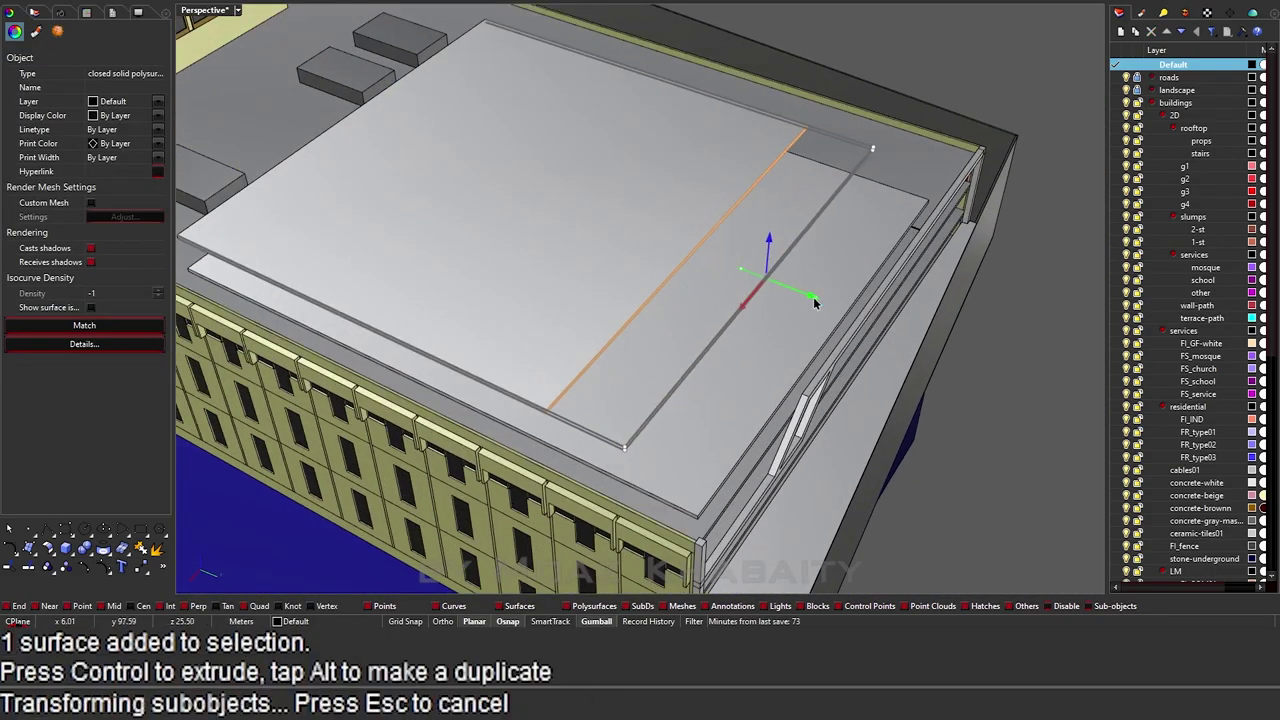
pyautogui.scroll(4, 812, 320)
# Step: Align the slab edge to the target height using the AAA SetPt alias
pyautogui.write('AAA')
pyautogui.press('Return')
pyautogui.click(840, 366)
pyautogui.click(630, 527)
pyautogui.scroll(-3, 630, 527)
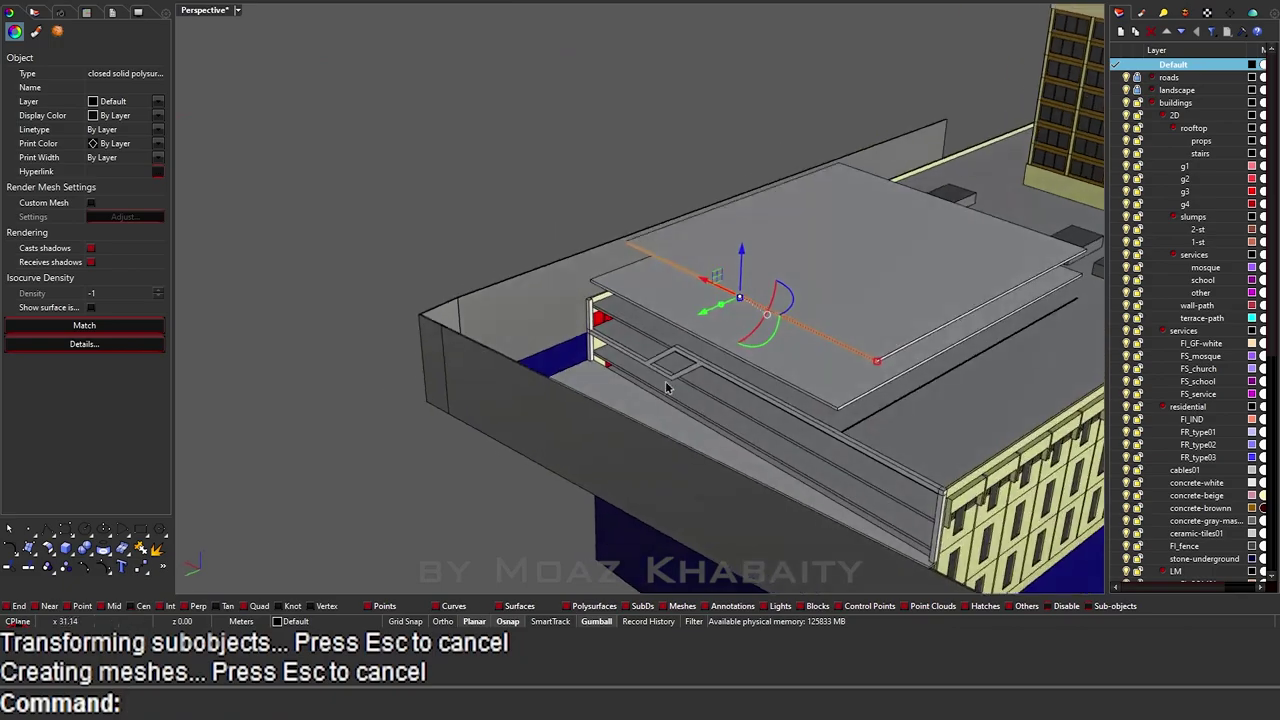
pyautogui.moveTo(434, 194)
pyautogui.mouseDown(button='right')
pyautogui.moveTo(657, 398)
pyautogui.moveTo(737, 277)
pyautogui.moveTo(540, 240)
pyautogui.moveTo(651, 300)
pyautogui.moveTo(610, 256)
pyautogui.moveTo(622, 246)
pyautogui.moveTo(666, 266)
pyautogui.mouseUp(button='right')
pyautogui.scroll(2, 657, 398)
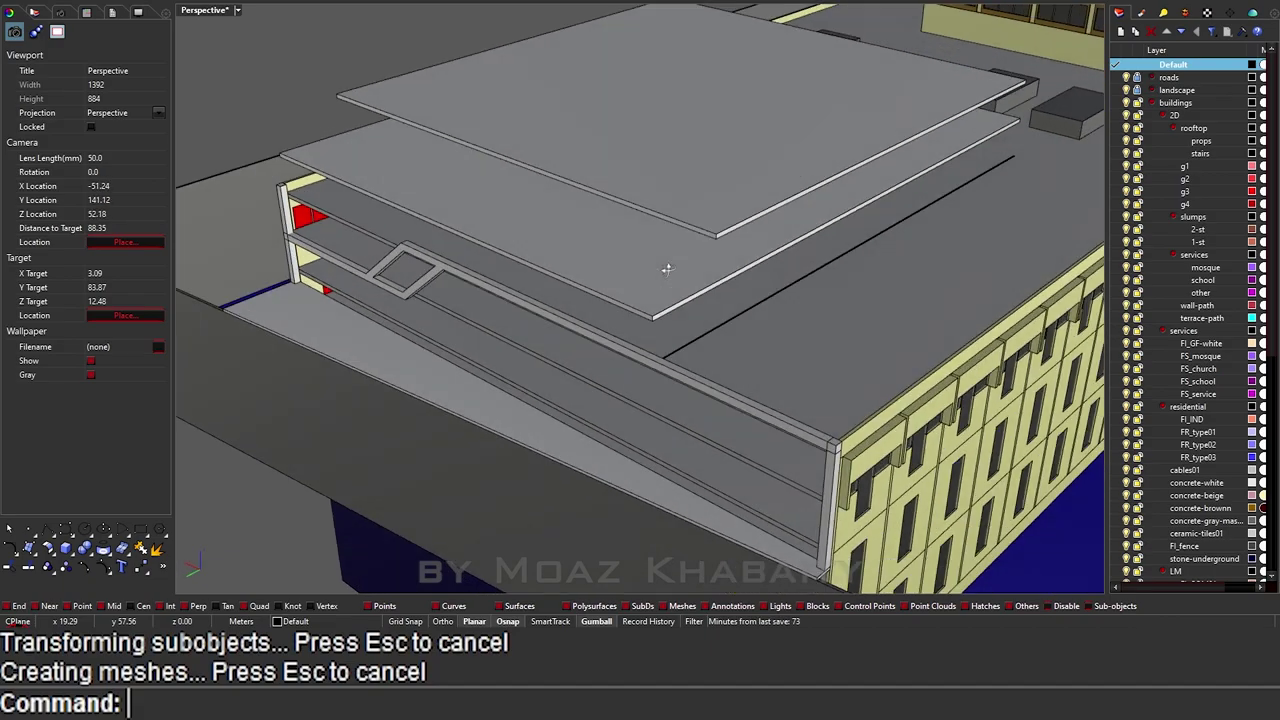
pyautogui.scroll(2, 694, 323)
# Step: Duplicate the roof slab edge and set only its Z height with SetPt
pyautogui.click(783, 478)
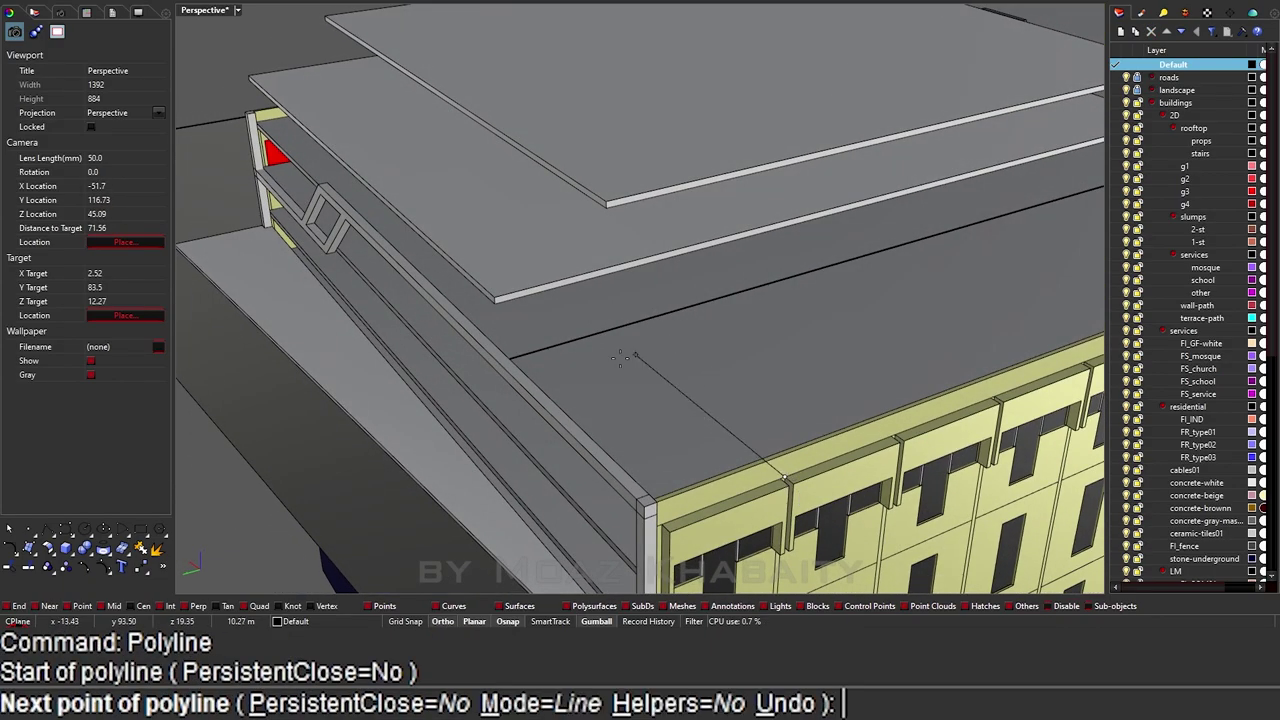
pyautogui.press('Escape')
pyautogui.click(500, 136)
pyautogui.press('Return')
pyautogui.write('AAA')
pyautogui.press('Return')
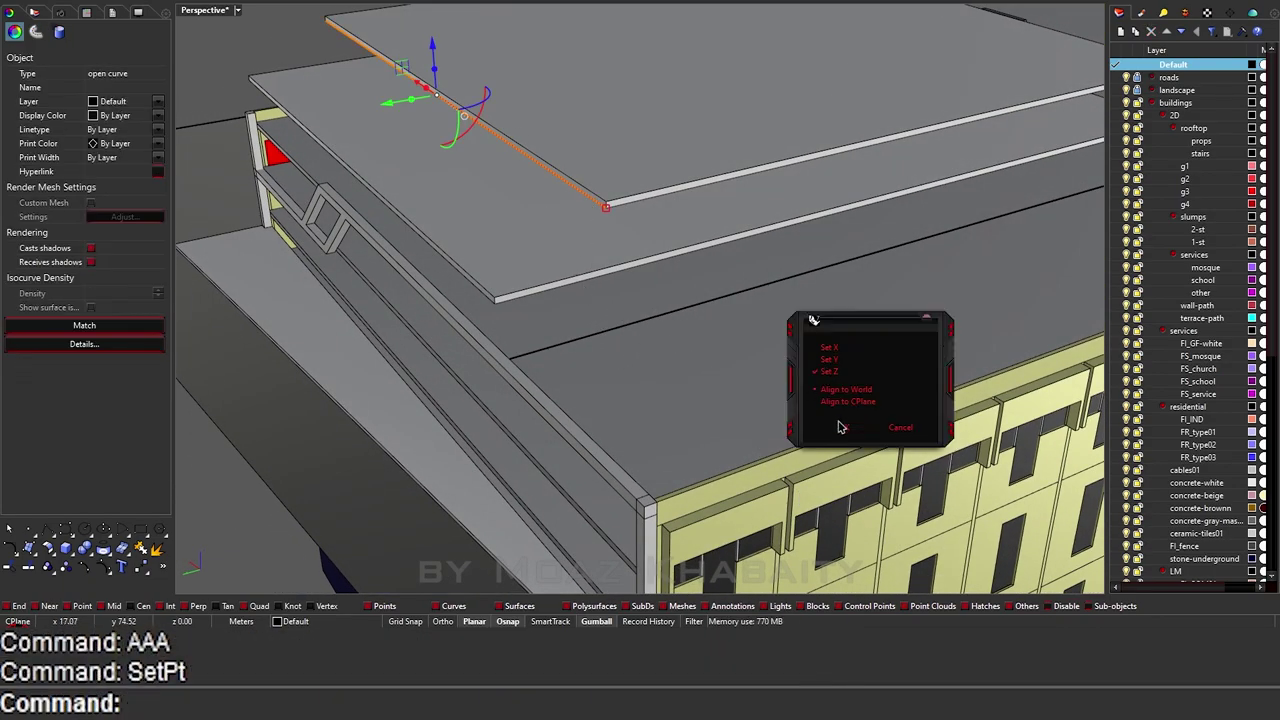
pyautogui.click(840, 427)
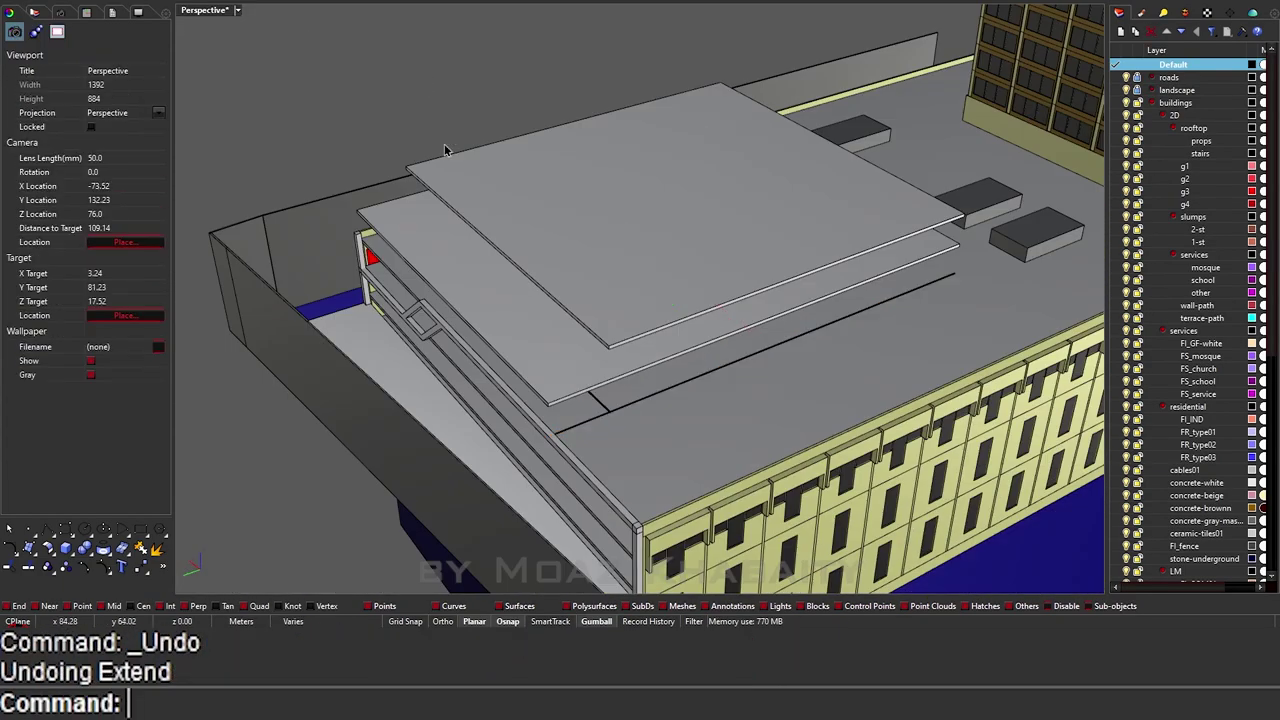
# Step: Duplicate the roof slab's front edges with DupEdge
pyautogui.scroll(5, 617, 410)
pyautogui.write('DupEdge')
pyautogui.press('Return')
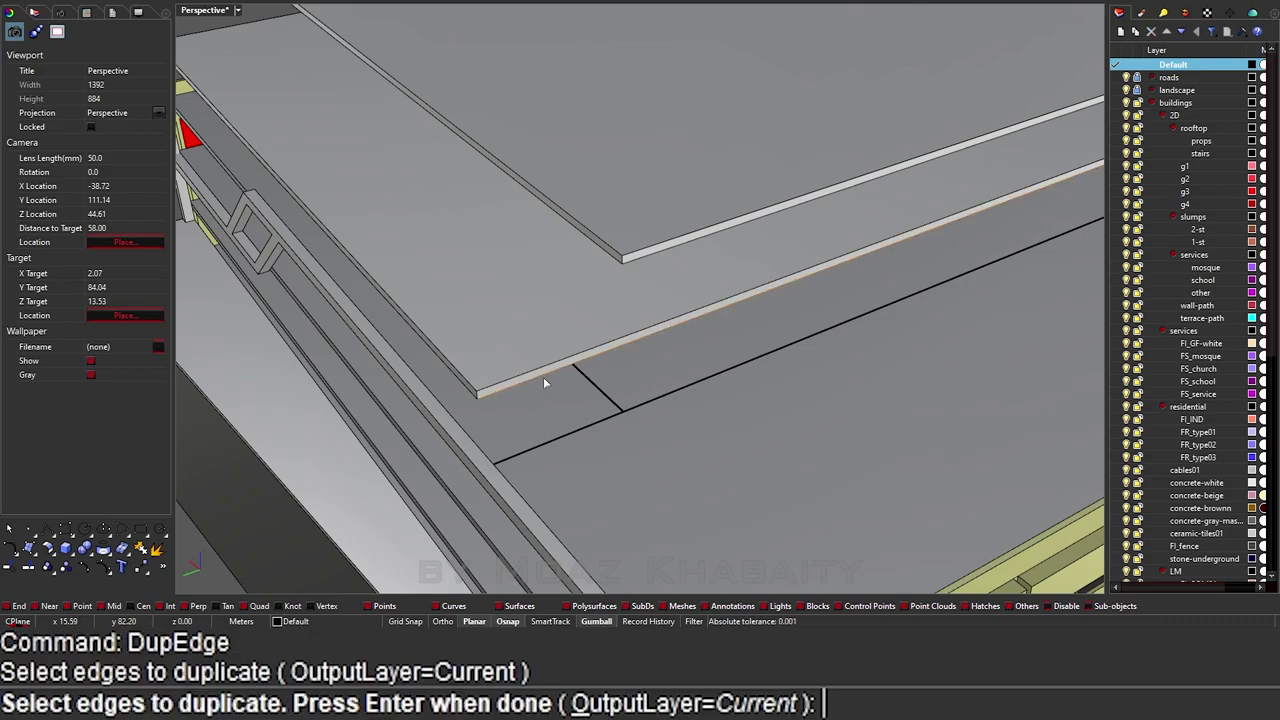
pyautogui.click(468, 392)
pyautogui.click(474, 396)
pyautogui.moveTo(474, 396); pyautogui.dragTo(575, 418, button='right')
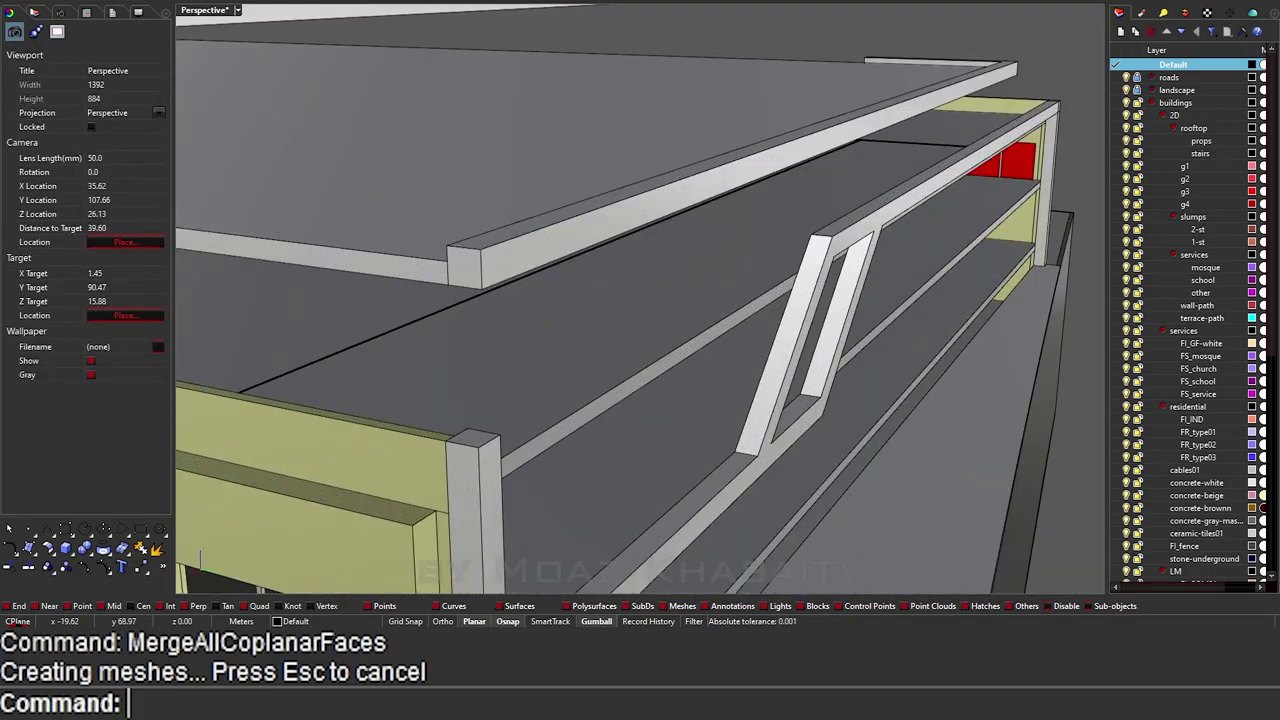
pyautogui.click(472, 396)
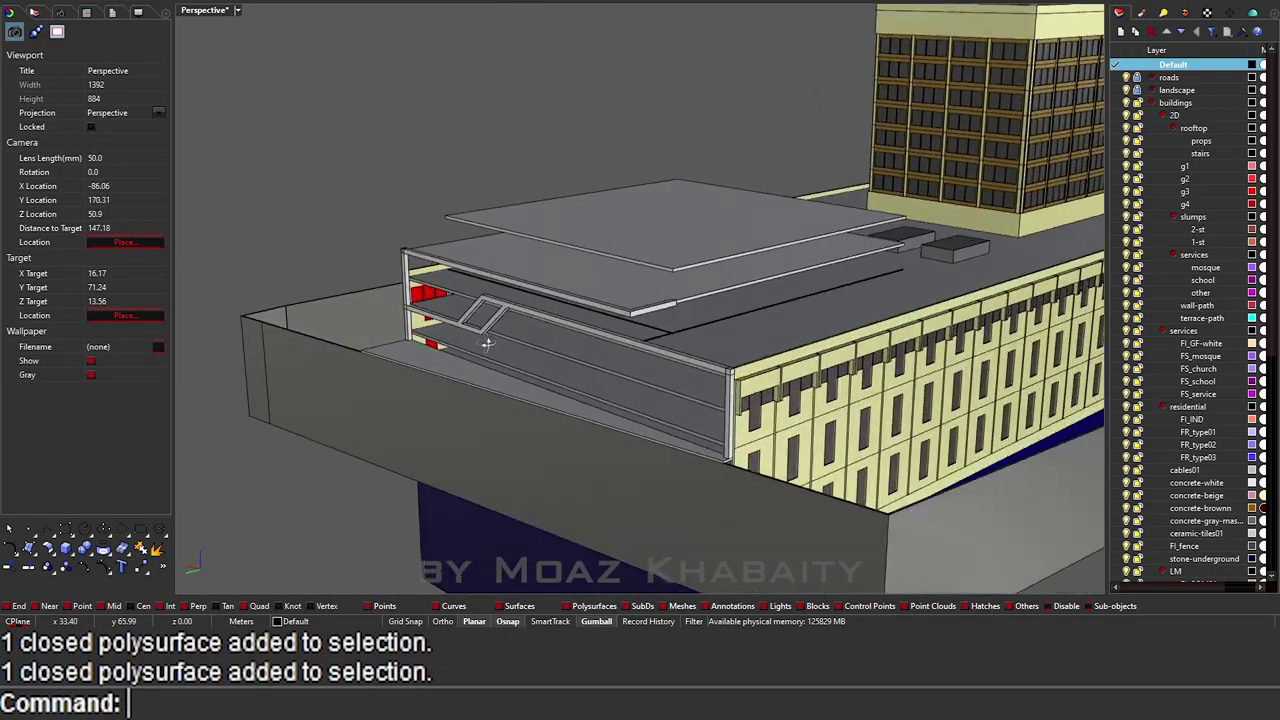
# Step: Switch the viewport to Ghosted display and select a column among overlapping objects
pyautogui.moveTo(487, 343); pyautogui.dragTo(806, 328, button='right')
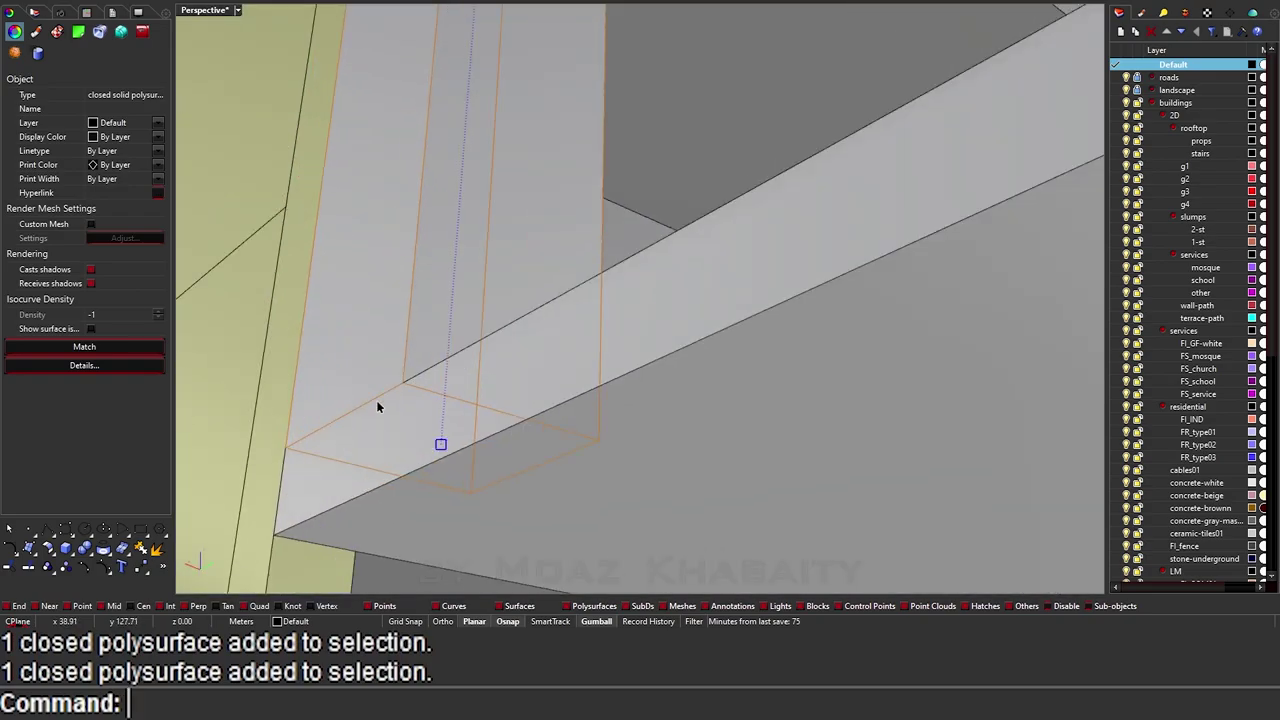
pyautogui.click(438, 472)
pyautogui.write('D')
pyautogui.press('Return')
pyautogui.click(420, 406)
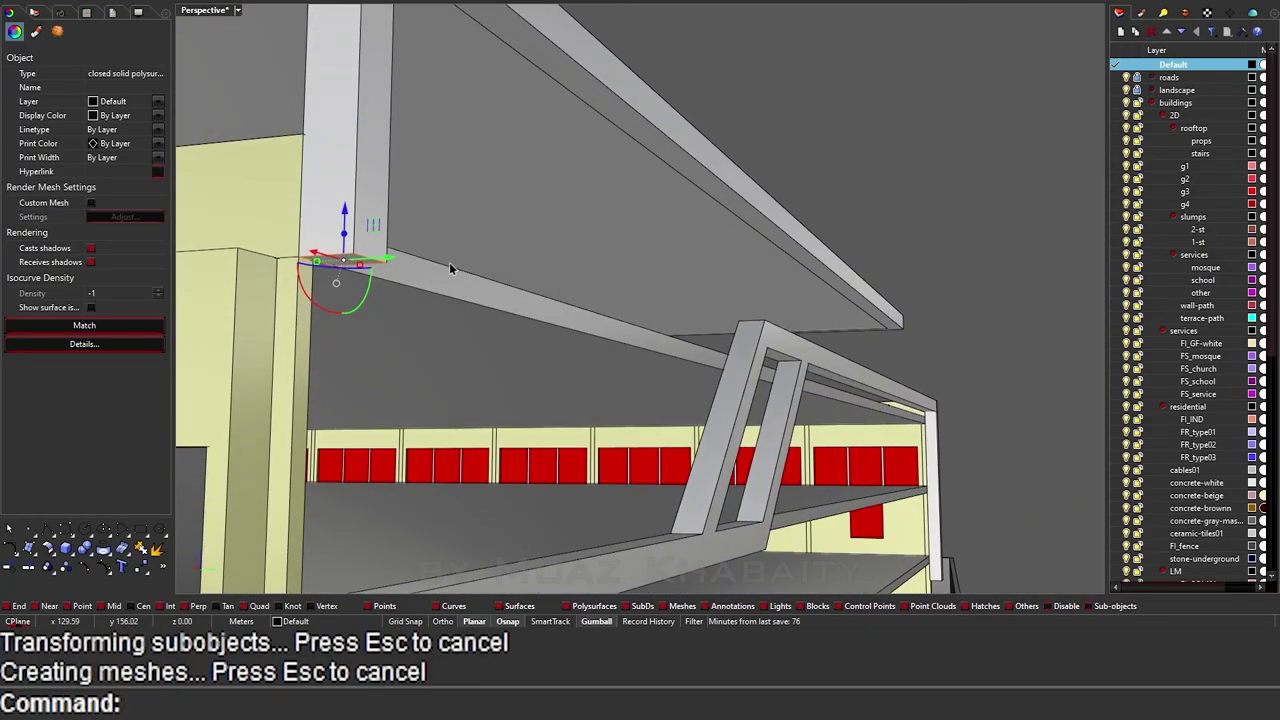
pyautogui.moveTo(449, 262); pyautogui.dragTo(304, 258, button='right')
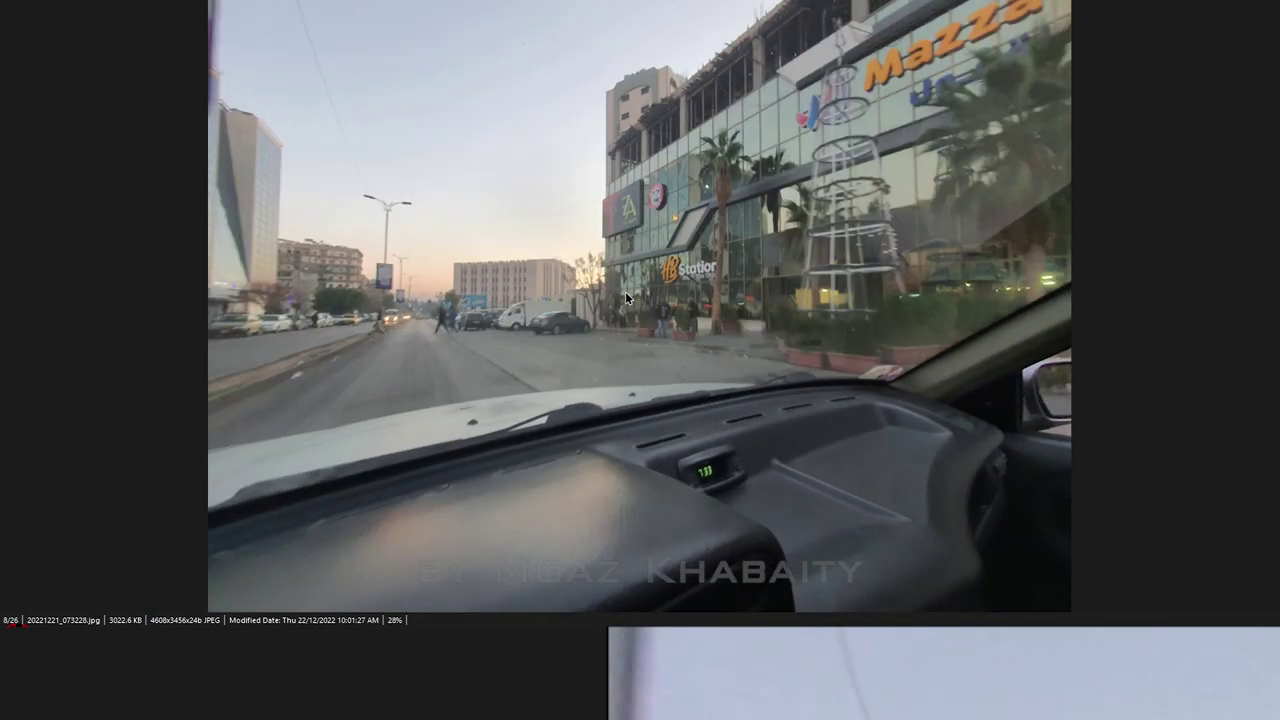
pyautogui.press('Right')
pyautogui.press('Left')
pyautogui.press('Left')
pyautogui.press('Left')
pyautogui.press('Left')
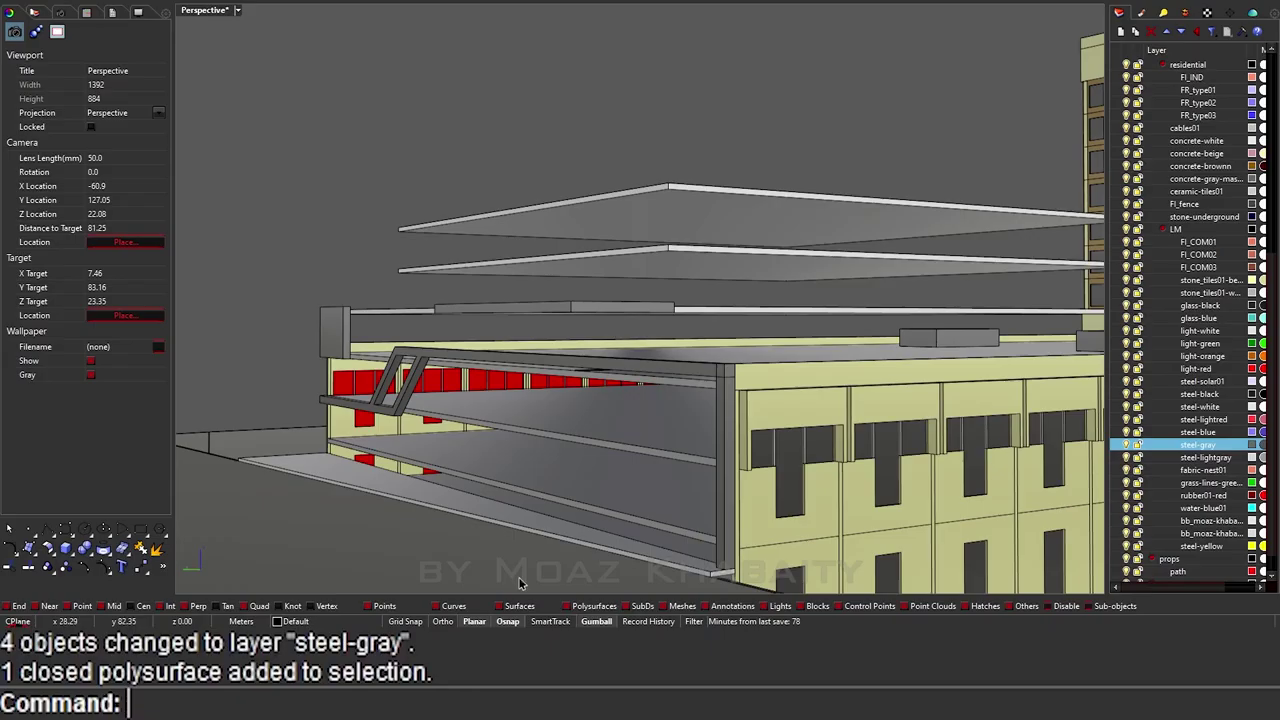
# Step: Orbit to a lower viewpoint and zoom in on the diagonal terrace beam
pyautogui.moveTo(774, 410); pyautogui.dragTo(539, 270, button='right')
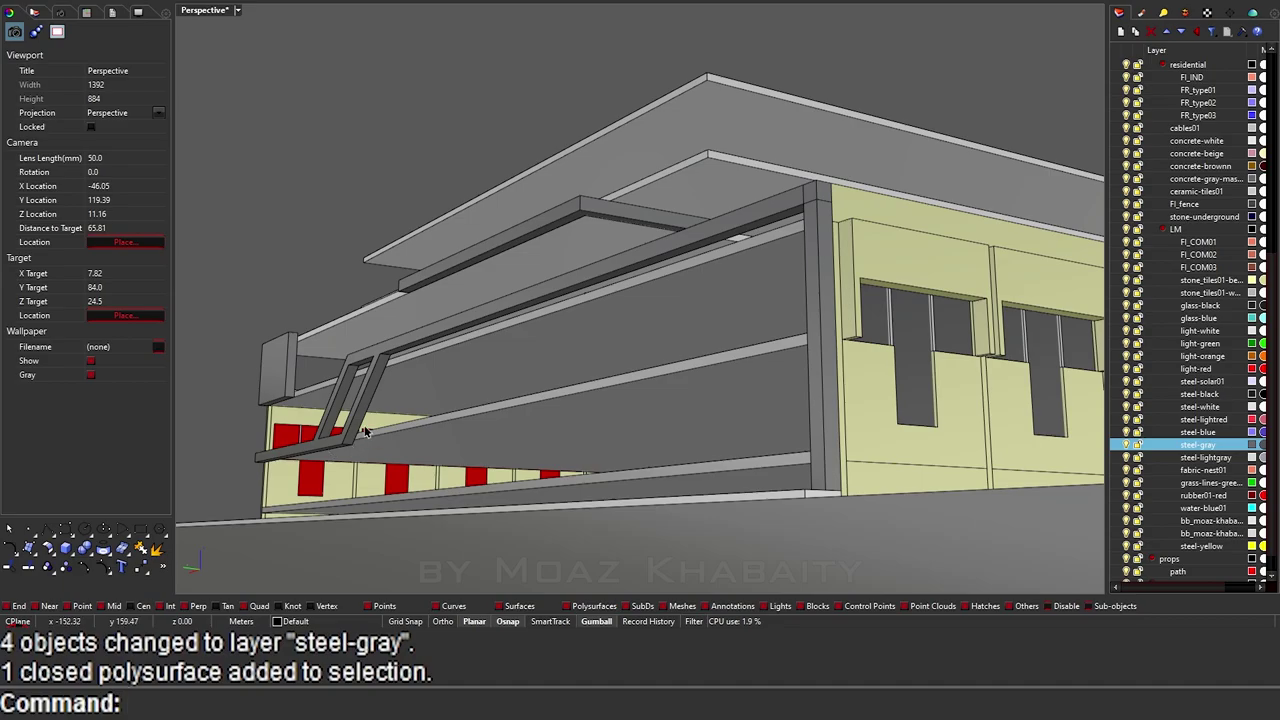
pyautogui.scroll(-5, 368, 400)
pyautogui.moveTo(508, 417); pyautogui.dragTo(557, 420, button='right')
pyautogui.scroll(5, 400, 406)
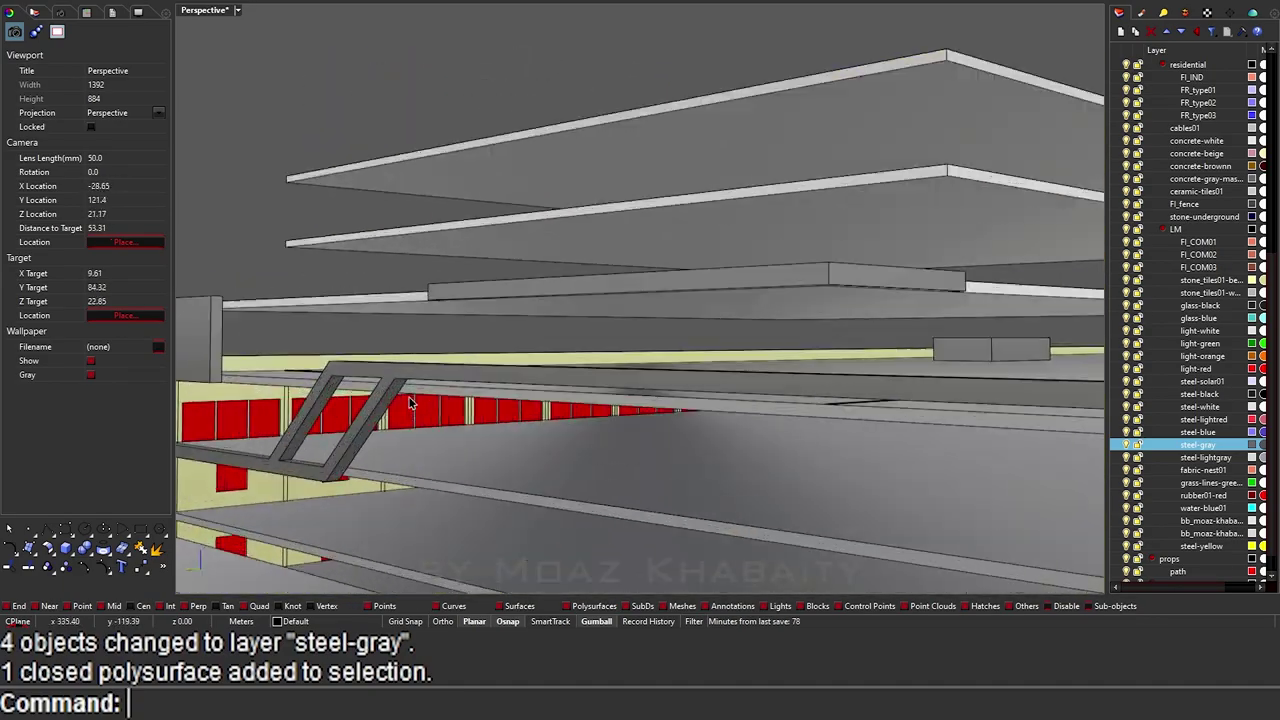
pyautogui.click(436, 372)
pyautogui.hotkey('ctrl', 'shift', 'e')
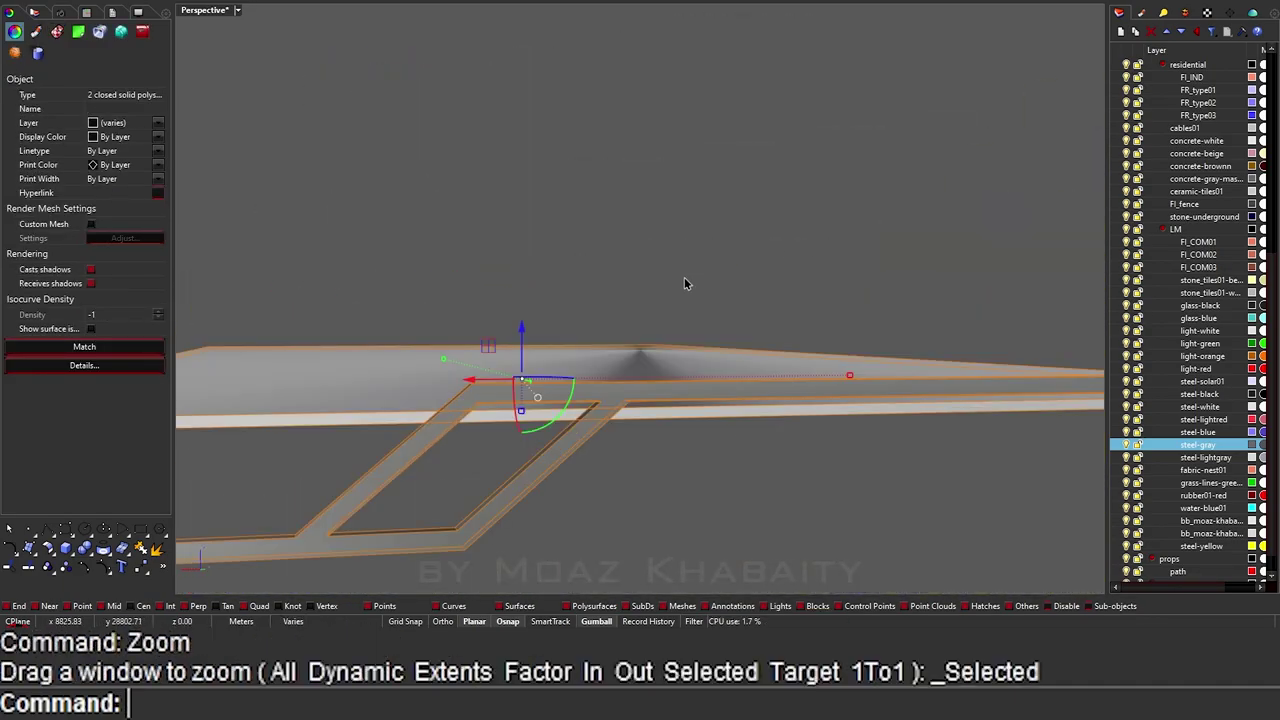
pyautogui.click(538, 244)
# Step: Lock the surrounding geometry and move the selected end of the diagonal beam
pyautogui.write('u')
pyautogui.press('Return')
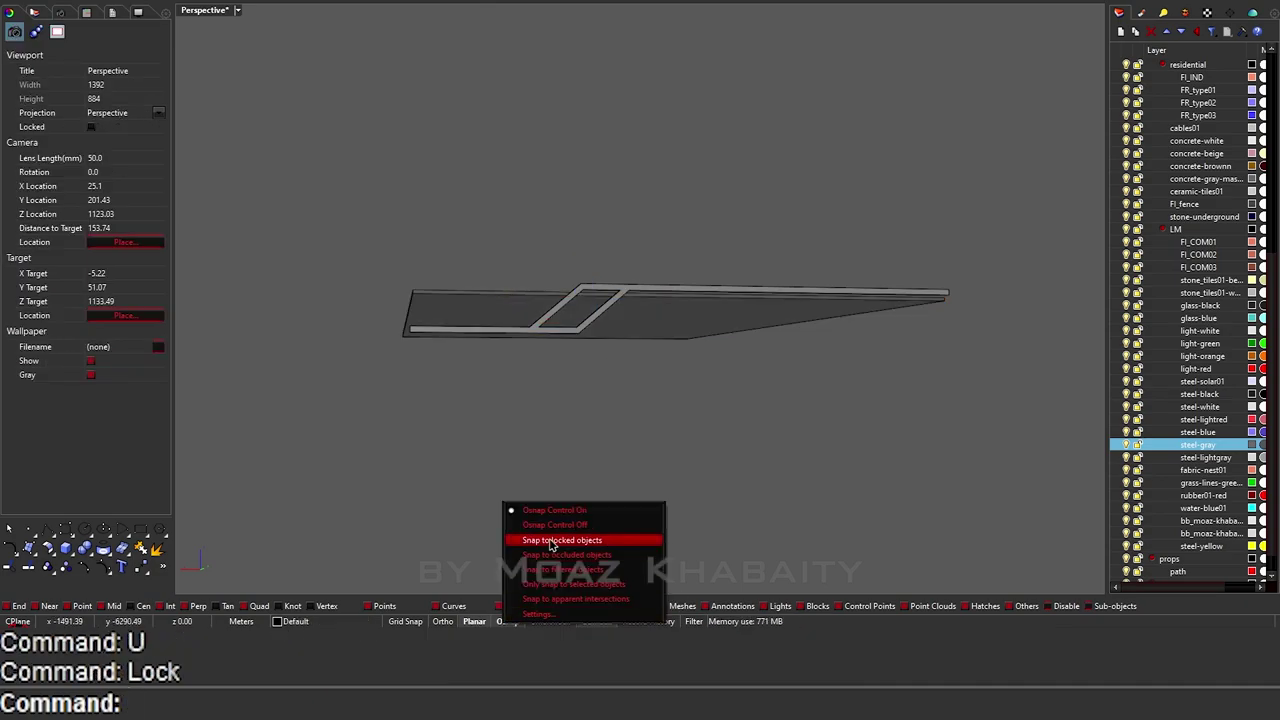
pyautogui.click(550, 540)
pyautogui.moveTo(540, 300); pyautogui.dragTo(535, 278, button='right')
pyautogui.keyDown('ctrl'); pyautogui.keyDown('shift'); pyautogui.moveTo(916, 318); pyautogui.dragTo(916, 318); pyautogui.keyUp('shift'); pyautogui.keyUp('ctrl')
pyautogui.moveTo(771, 300); pyautogui.dragTo(943, 314)
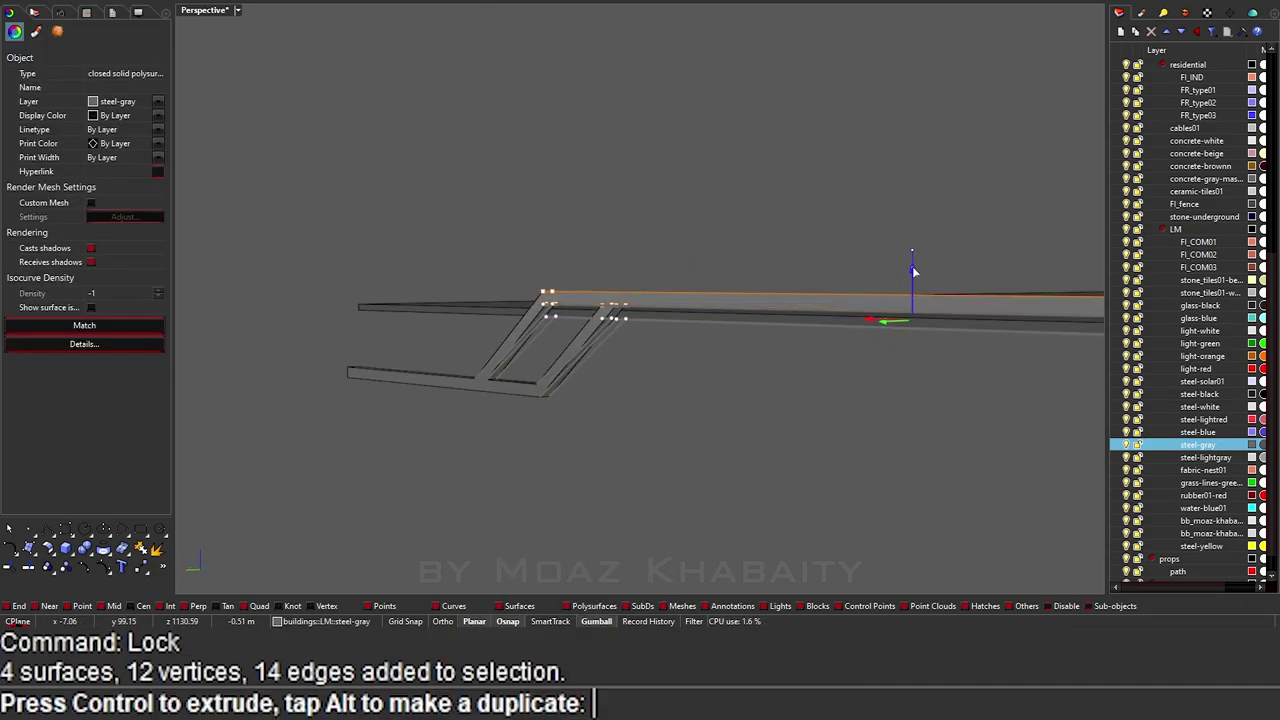
pyautogui.scroll(5, 703, 428)
pyautogui.write('m')
pyautogui.press('Return')
pyautogui.press('Escape')
pyautogui.scroll(-5, 703, 428)
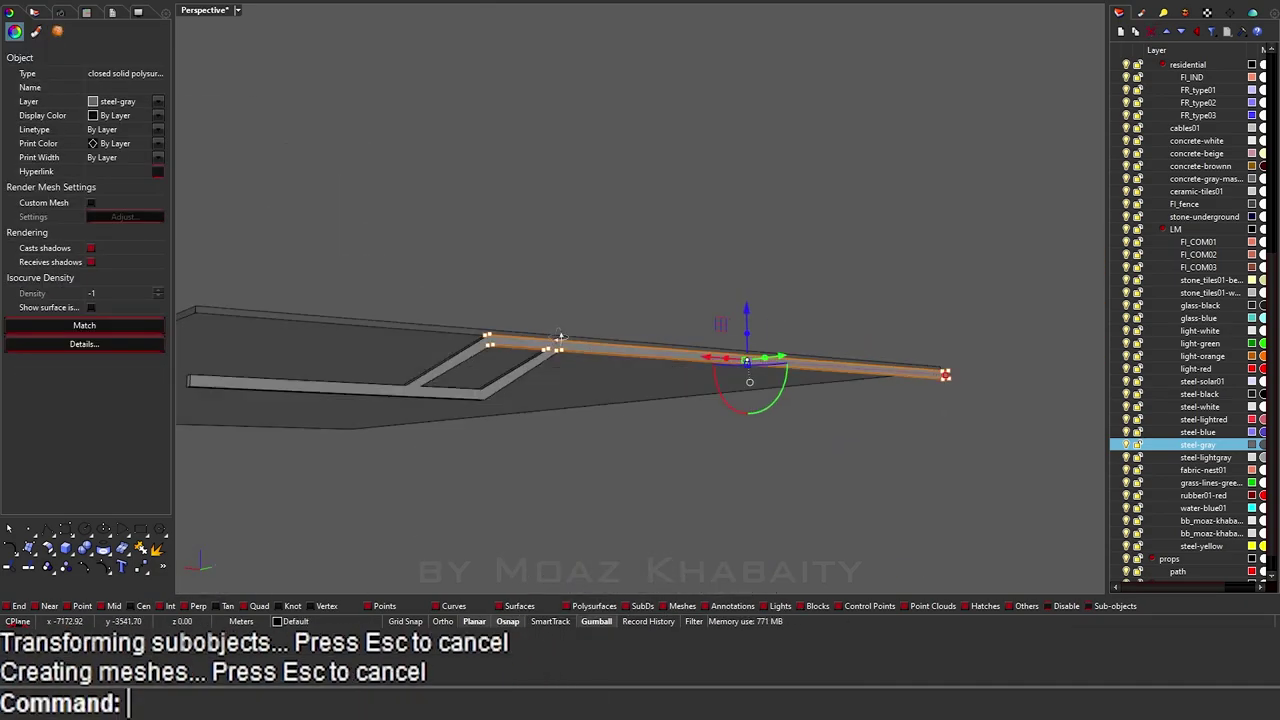
pyautogui.press('Escape')
# Step: Unlock the locked objects and zoom in on the beam junction
pyautogui.moveTo(529, 277)
pyautogui.mouseDown(button='right')
pyautogui.moveTo(518, 362)
pyautogui.moveTo(548, 343)
pyautogui.mouseUp(button='right')
pyautogui.hotkey('ctrl', 'shift', 'l')
pyautogui.moveTo(330, 300); pyautogui.dragTo(852, 315)
pyautogui.press('Return')
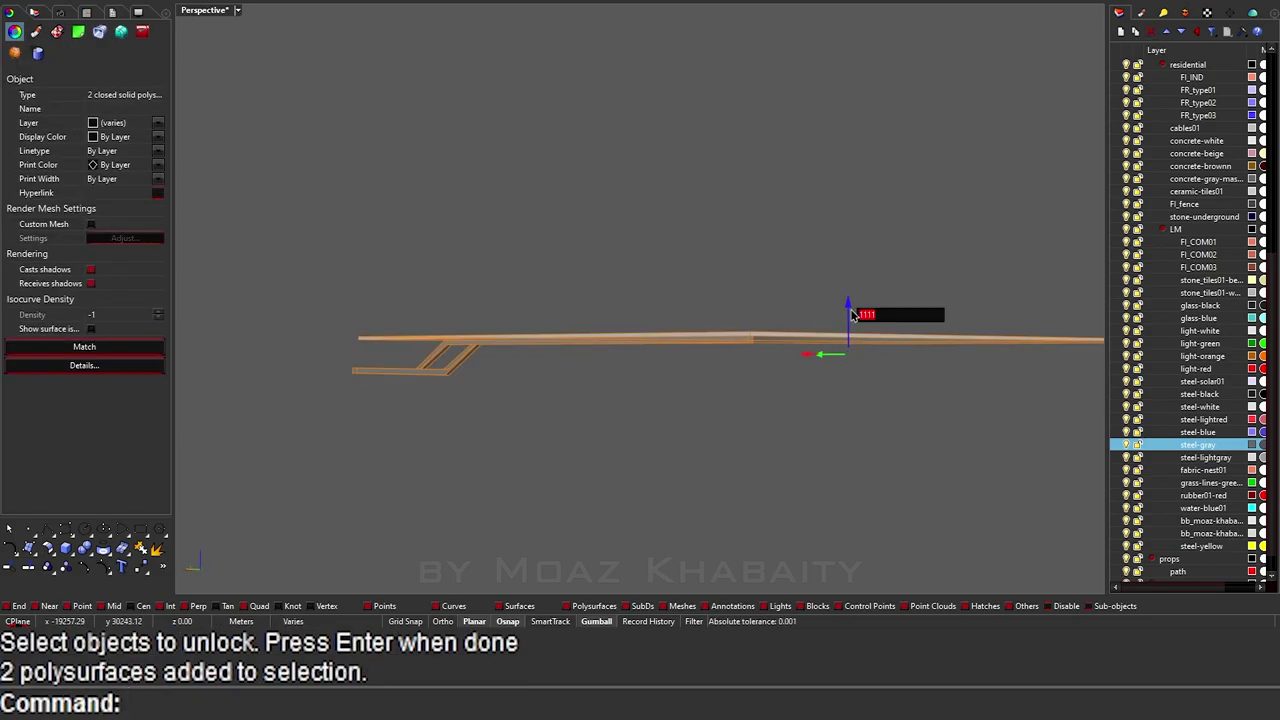
pyautogui.write('Zs')
pyautogui.press('Return')
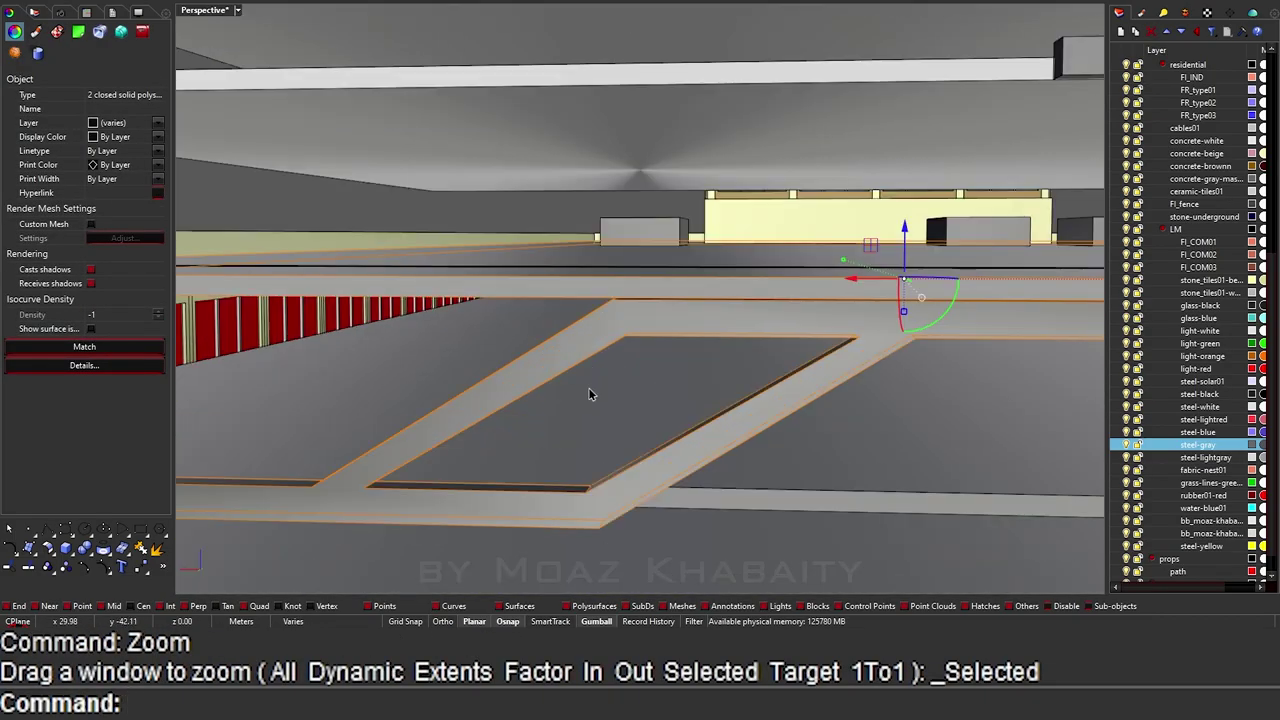
pyautogui.moveTo(588, 393)
pyautogui.mouseDown(button='right')
pyautogui.moveTo(389, 451)
pyautogui.moveTo(428, 400)
pyautogui.moveTo(437, 77)
pyautogui.mouseUp(button='right')
pyautogui.press('Escape')
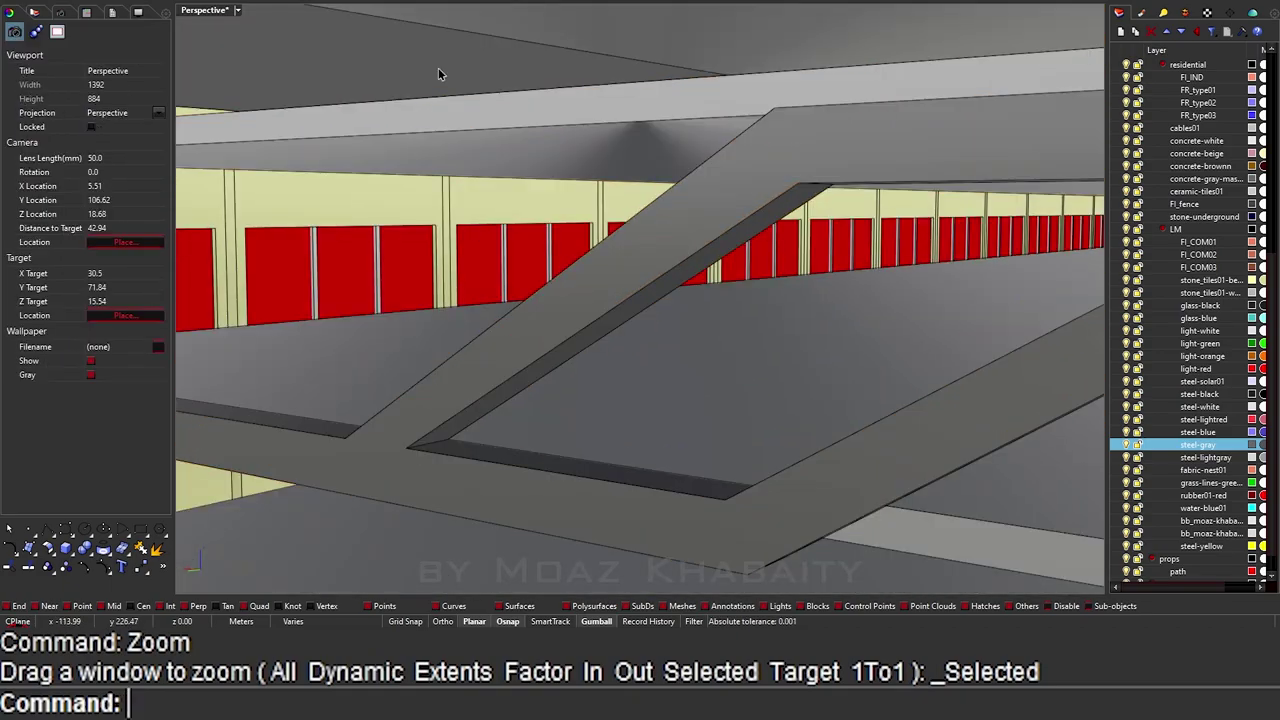
# Step: Draw a short polyline at the beam corner using a 0.5 segment length
pyautogui.write('l')
pyautogui.press('Return')
pyautogui.click(347, 439)
pyautogui.write('0')
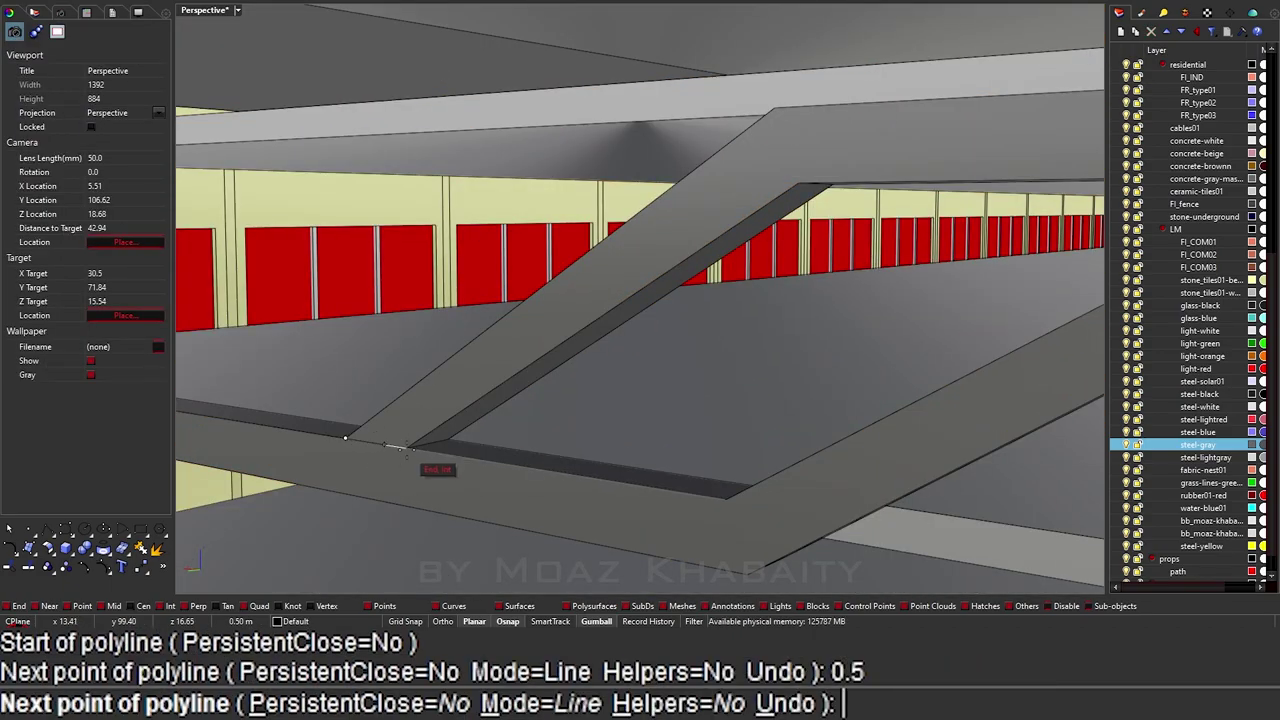
pyautogui.press('Return')
pyautogui.click(725, 498)
pyautogui.click(760, 525)
pyautogui.press('Return')
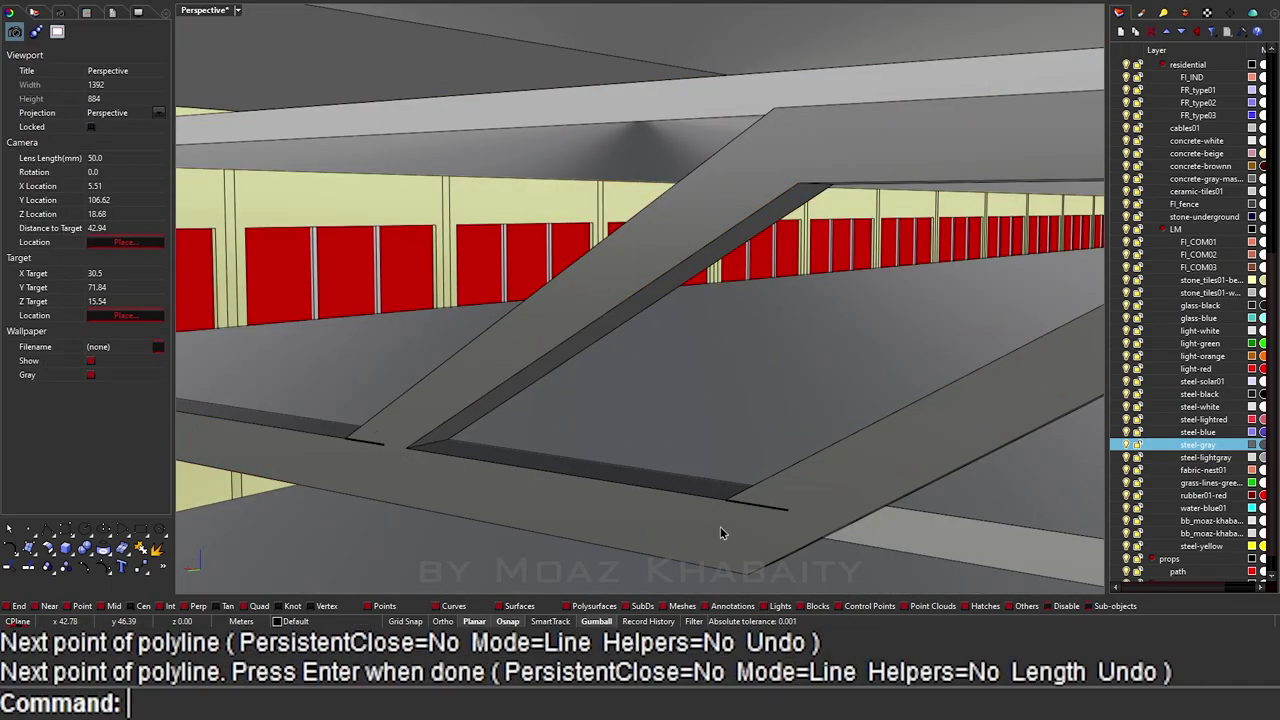
pyautogui.moveTo(720, 526); pyautogui.dragTo(559, 418, button='right')
# Step: Draw a second line ending on the beam and start copying it
pyautogui.write('l')
pyautogui.press('Return')
pyautogui.click(557, 361)
pyautogui.press('Return')
pyautogui.write('c')
pyautogui.press('Return')
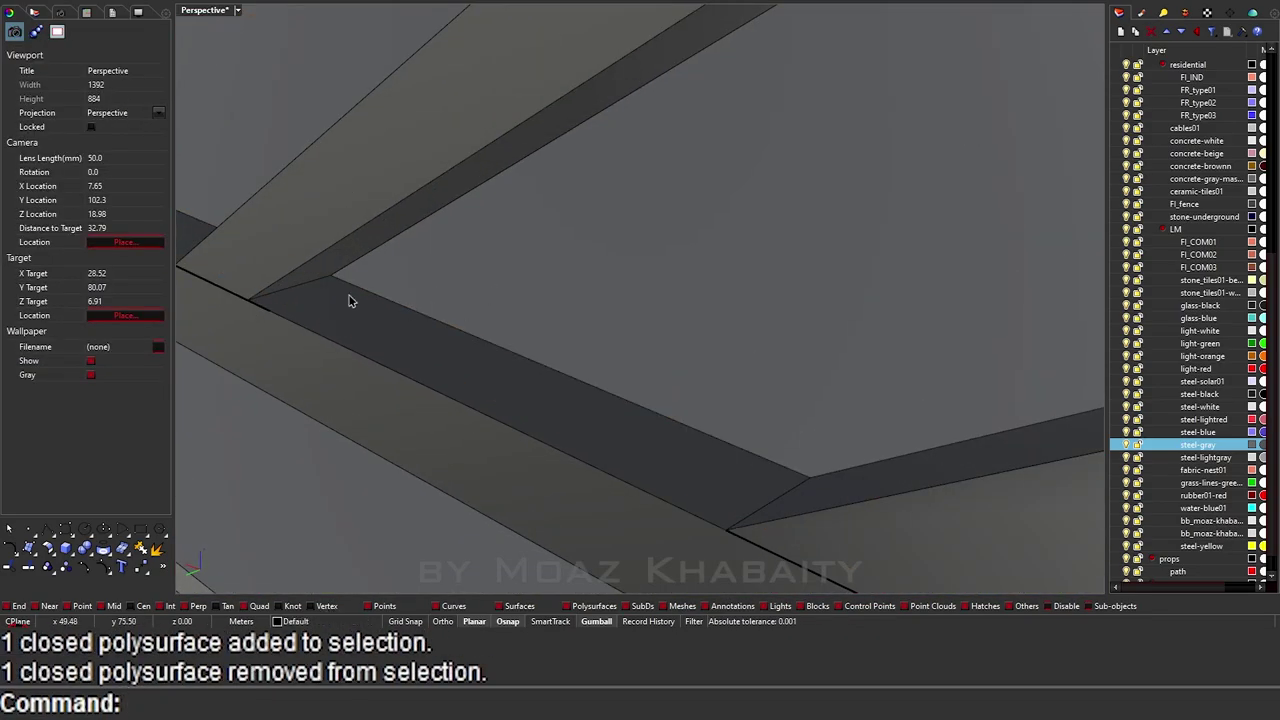
# Step: Delete the short junction edge and the stray closed solid
pyautogui.keyDown('ctrl'); pyautogui.keyDown('shift'); pyautogui.click(288, 290); pyautogui.keyUp('shift'); pyautogui.keyUp('ctrl')
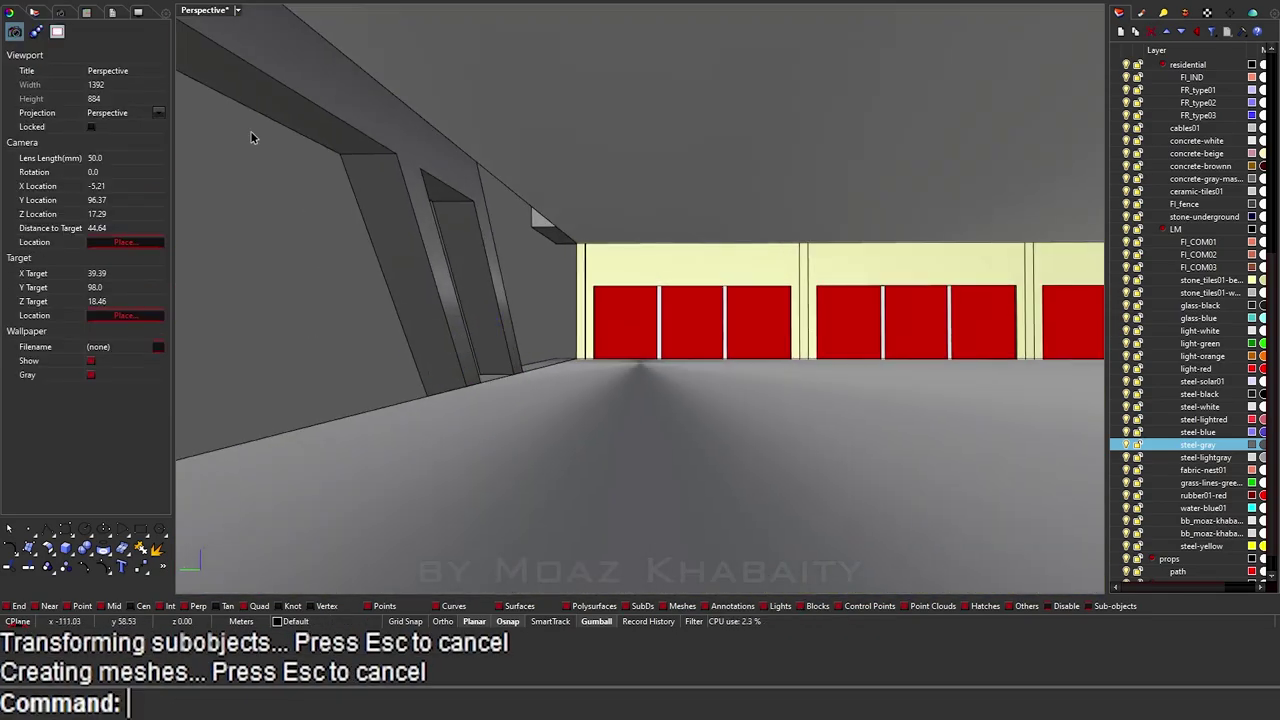
pyautogui.press('Delete')
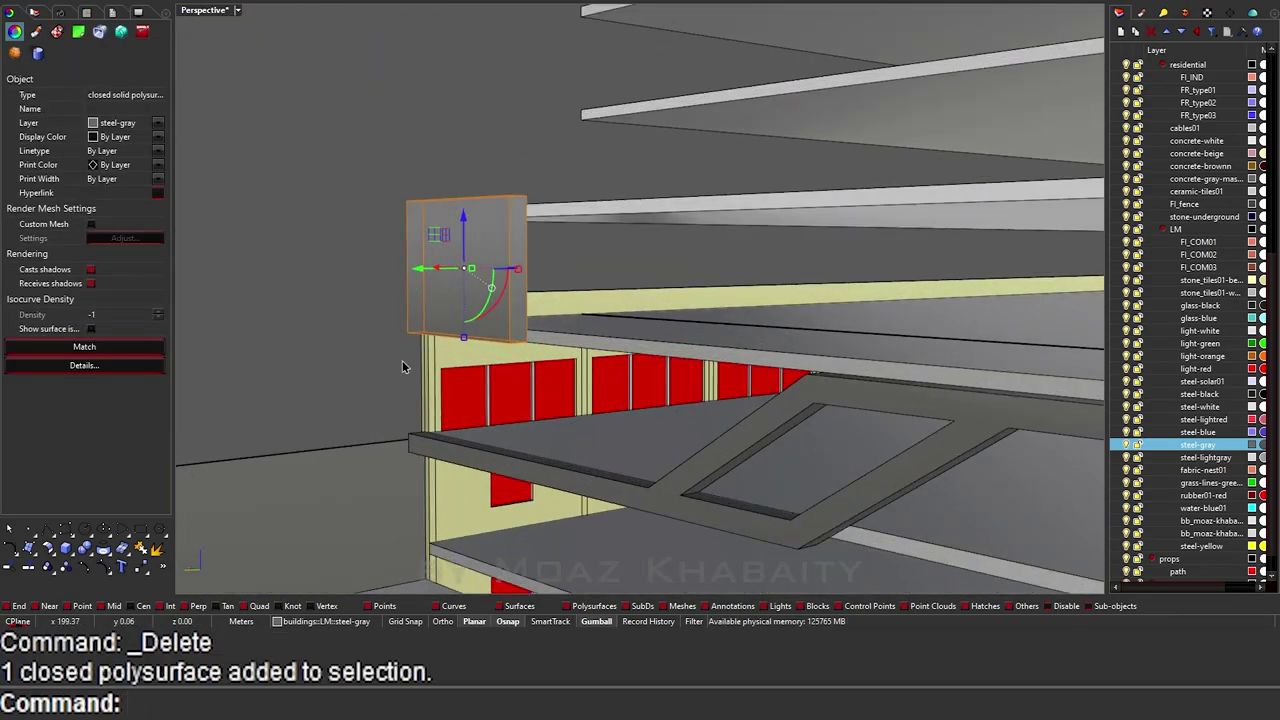
pyautogui.press('Delete')
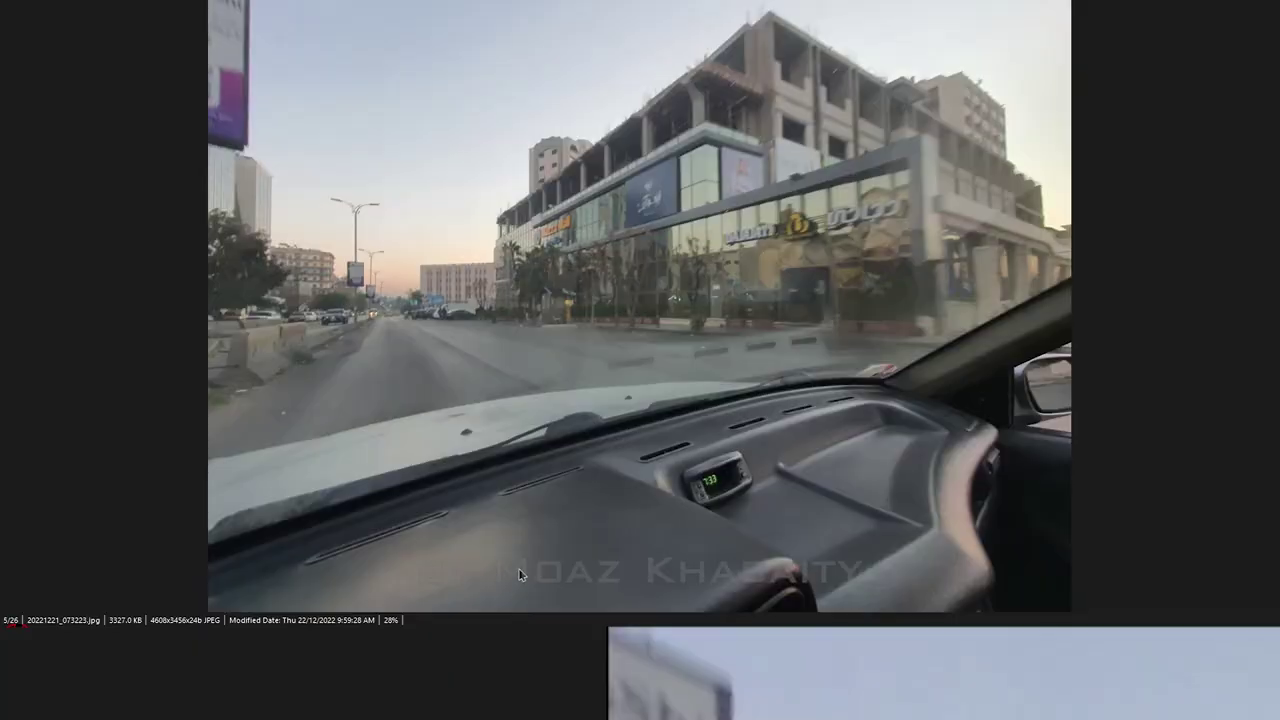
# Step: Step through the mall street photos from 5/26 to image 8 of 26
pyautogui.press('Right')
pyautogui.press('Right')
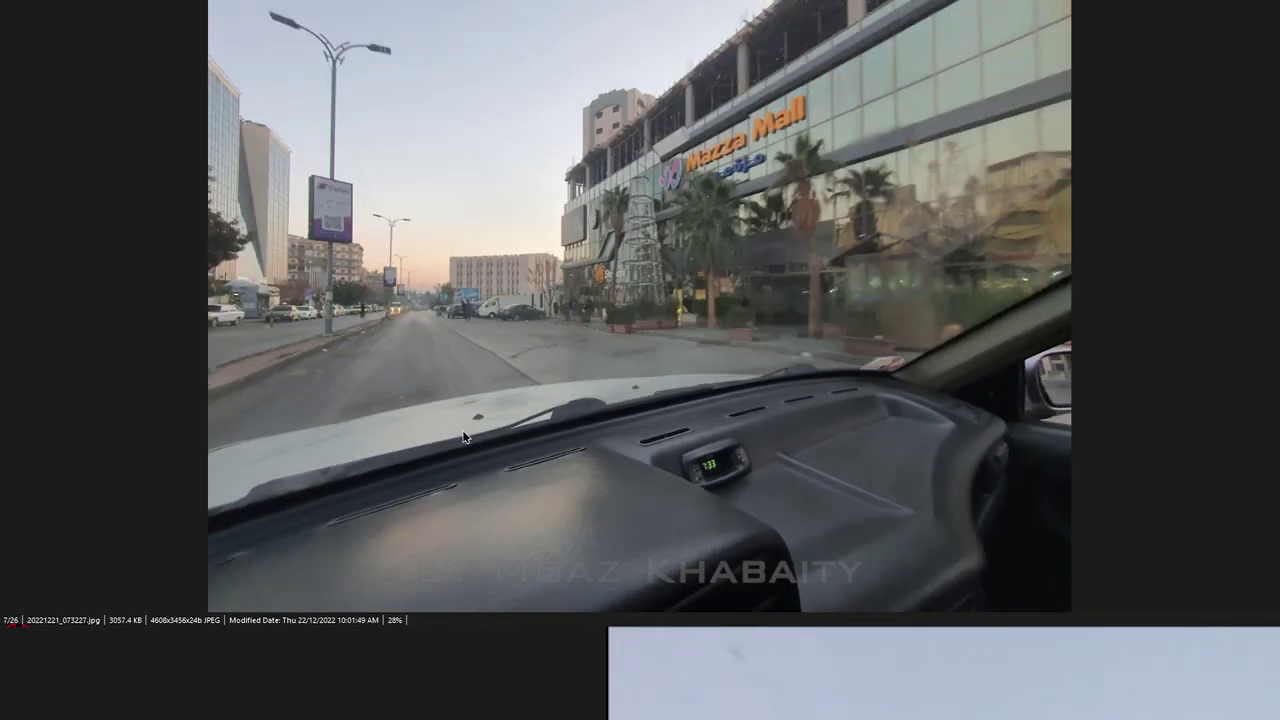
pyautogui.press('Right')
pyautogui.press('Left')
pyautogui.press('Right')
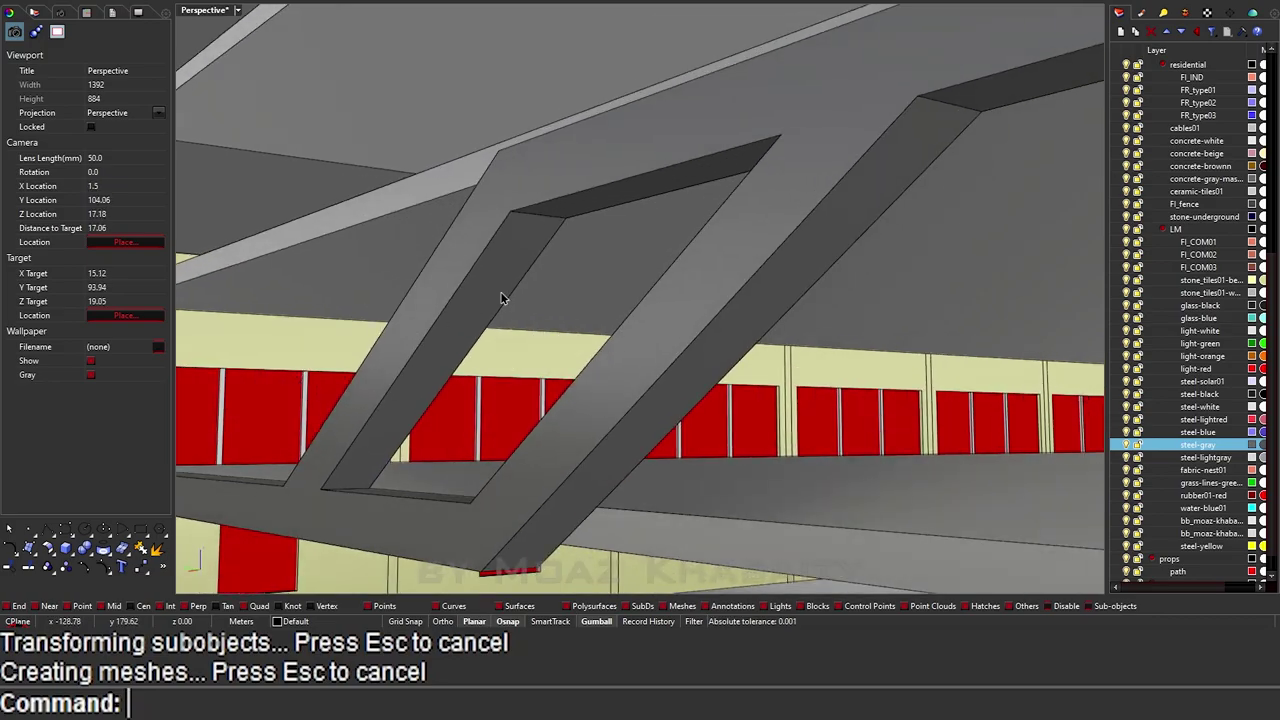
# Step: Extract an isocurve from the diagonal brace surface and save the model
pyautogui.write('ExtractIsoCurve')
pyautogui.press('Return')
pyautogui.click(500, 291)
pyautogui.click(521, 256)
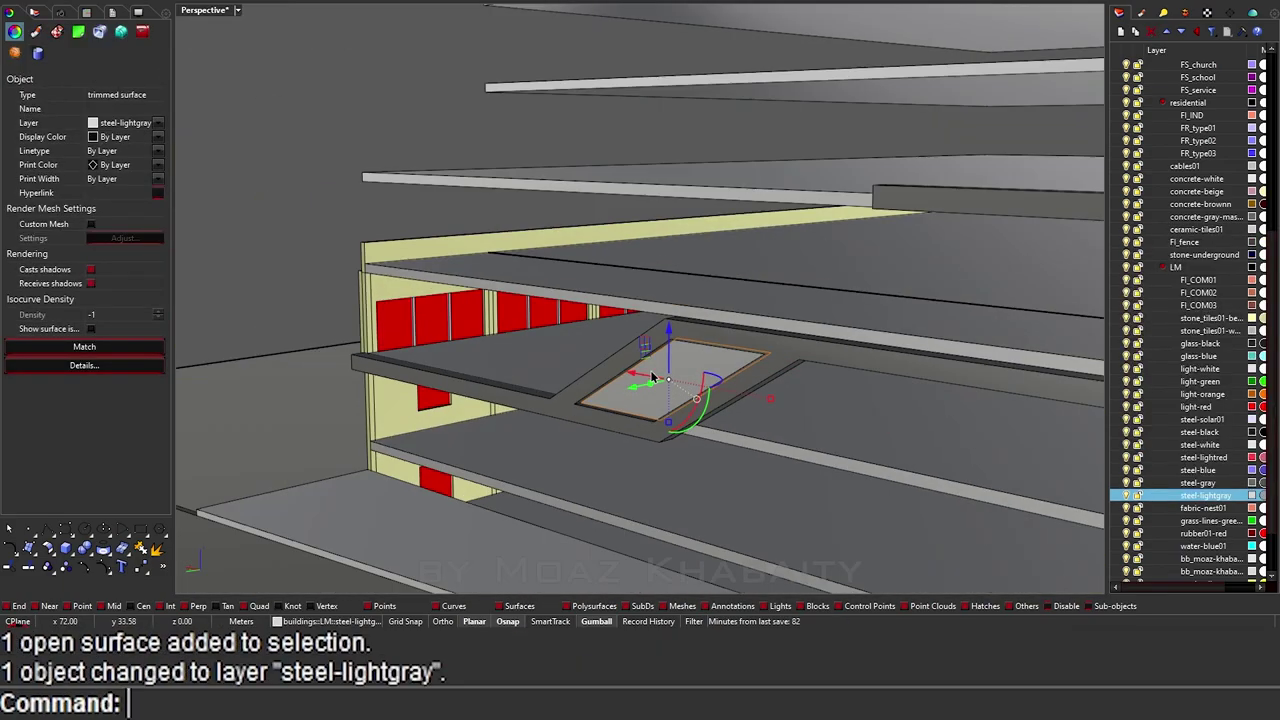
pyautogui.hotkey('ctrl', 's')
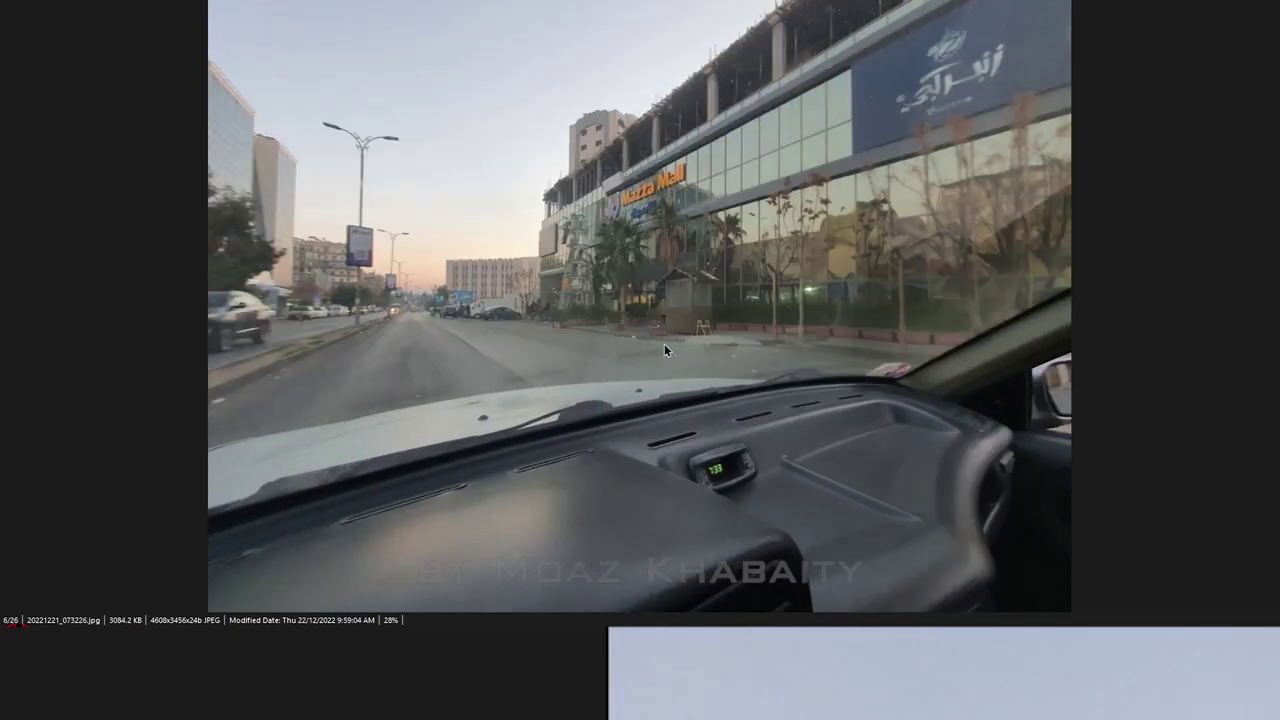
# Step: Advance through the street photos to mall storefront image 8 of 26
pyautogui.press('Right')
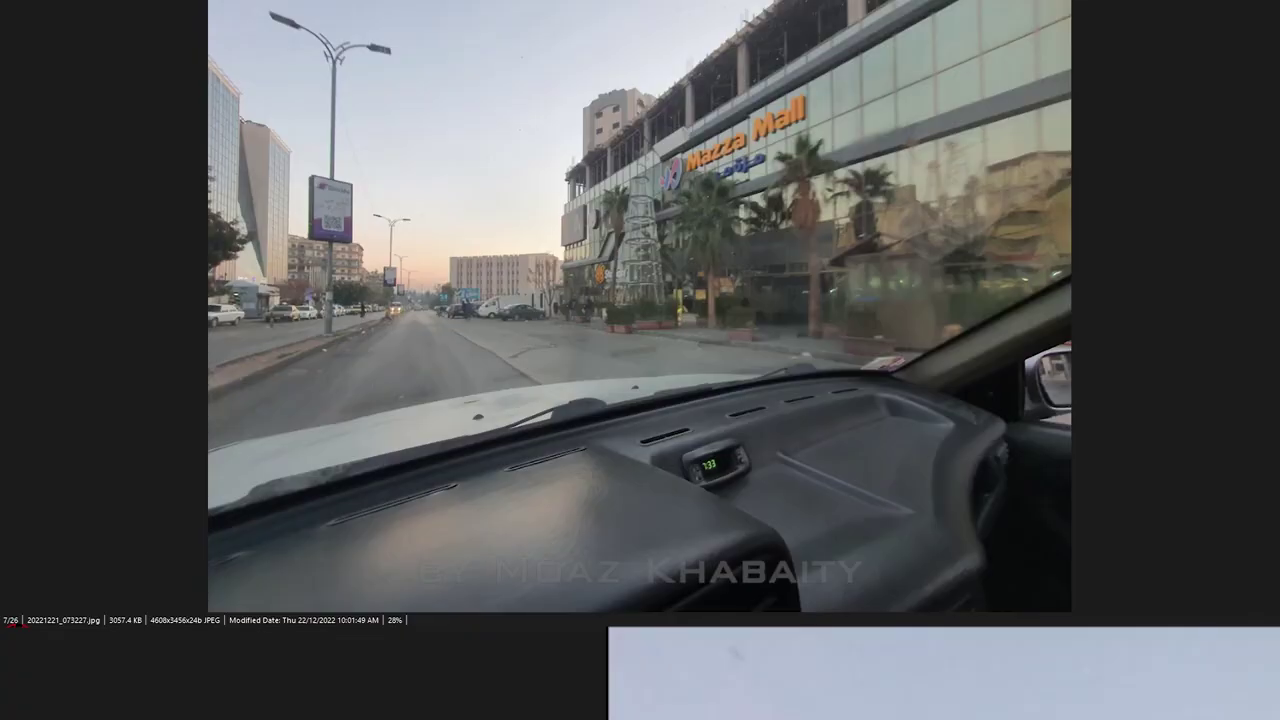
pyautogui.scroll(-1, 692, 354)
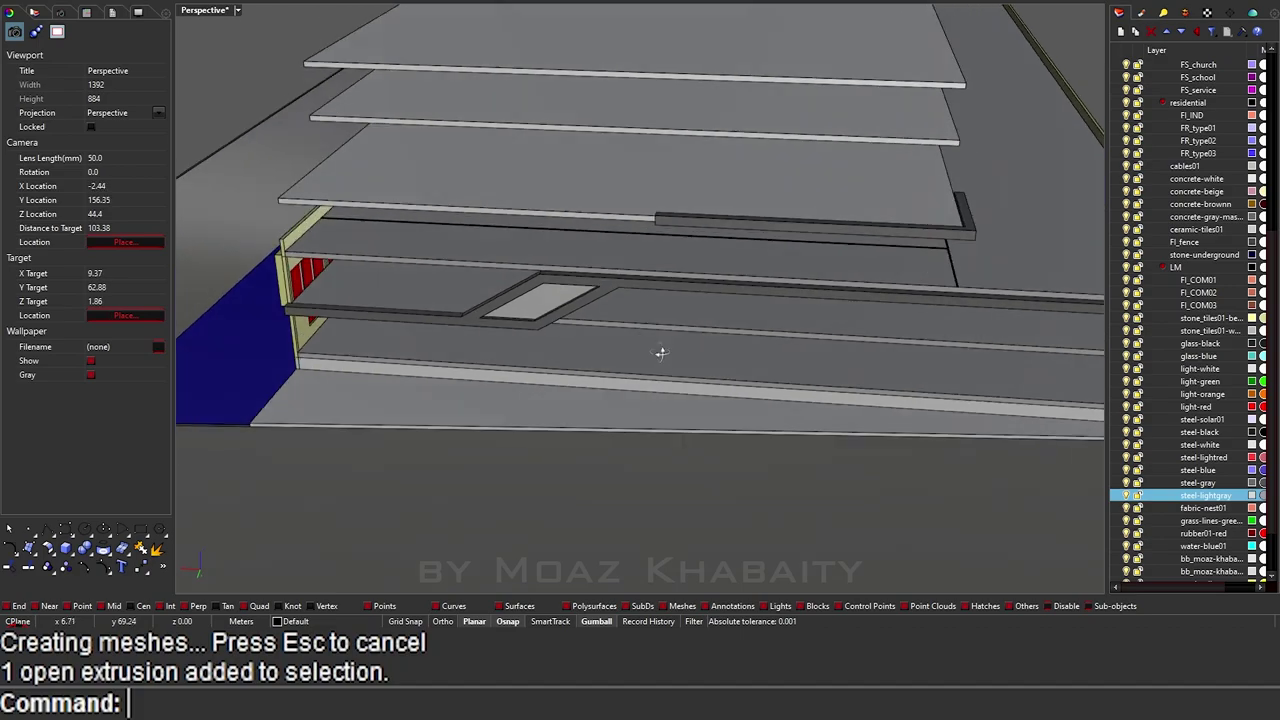
# Step: Extract vertical V-direction isocurves from the ground-floor wall strip and delete the extra curve
pyautogui.write('ExtractIsoCurve')
pyautogui.press('Return')
pyautogui.click(543, 366)
pyautogui.write('t')
pyautogui.press('Return')
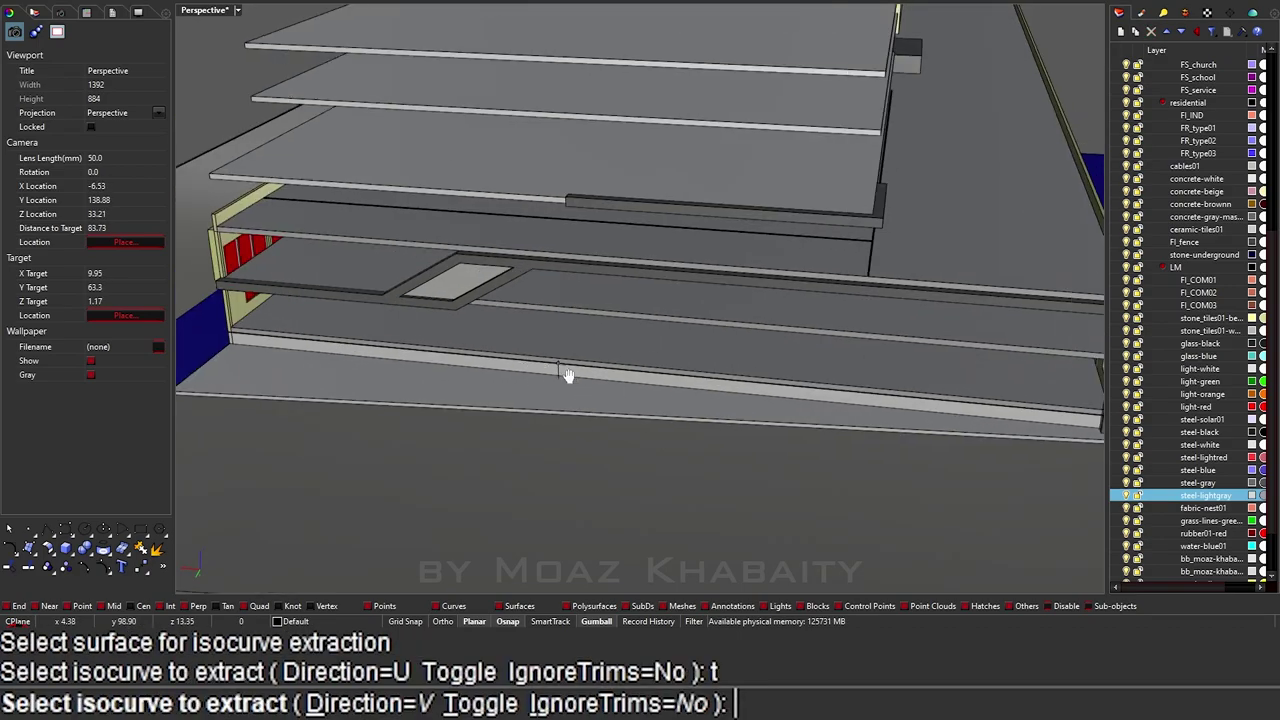
pyautogui.keyDown('shift'); pyautogui.moveTo(567, 375); pyautogui.dragTo(598, 381, button='right'); pyautogui.keyUp('shift')
pyautogui.click(586, 383)
pyautogui.press('Return')
pyautogui.scroll(3, 583, 387)
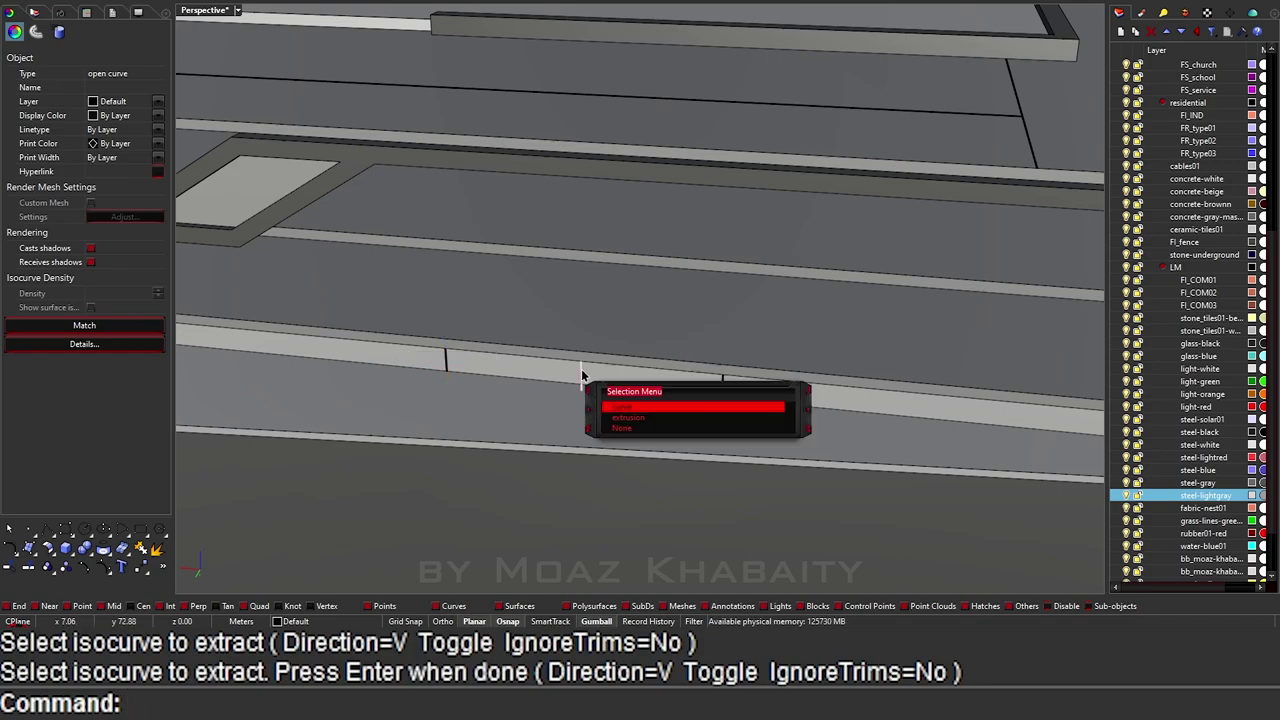
pyautogui.press('Delete')
pyautogui.click(452, 368)
pyautogui.scroll(2, 452, 368)
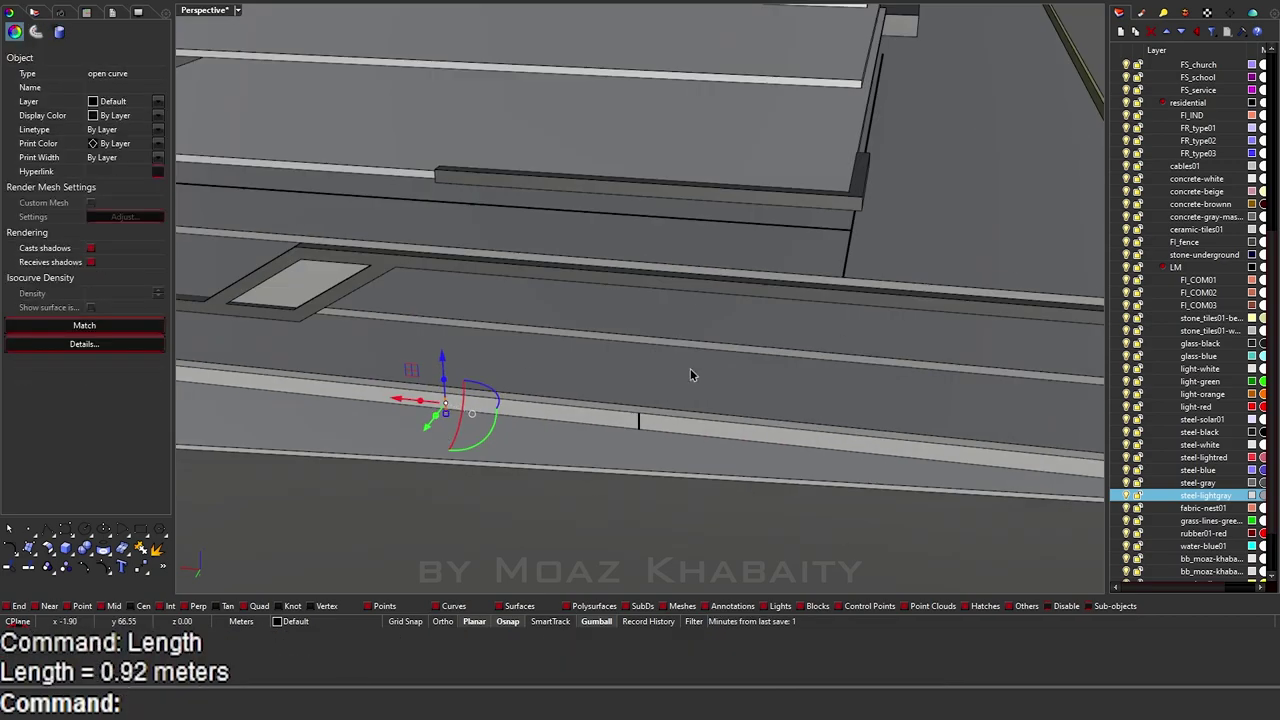
# Step: Scale the two vertical curves in one direction to a 2.2 length
pyautogui.moveTo(452, 368); pyautogui.dragTo(1021, 320, button='right')
pyautogui.keyDown('shift'); pyautogui.click(1021, 320); pyautogui.keyUp('shift')
pyautogui.write('SC1')
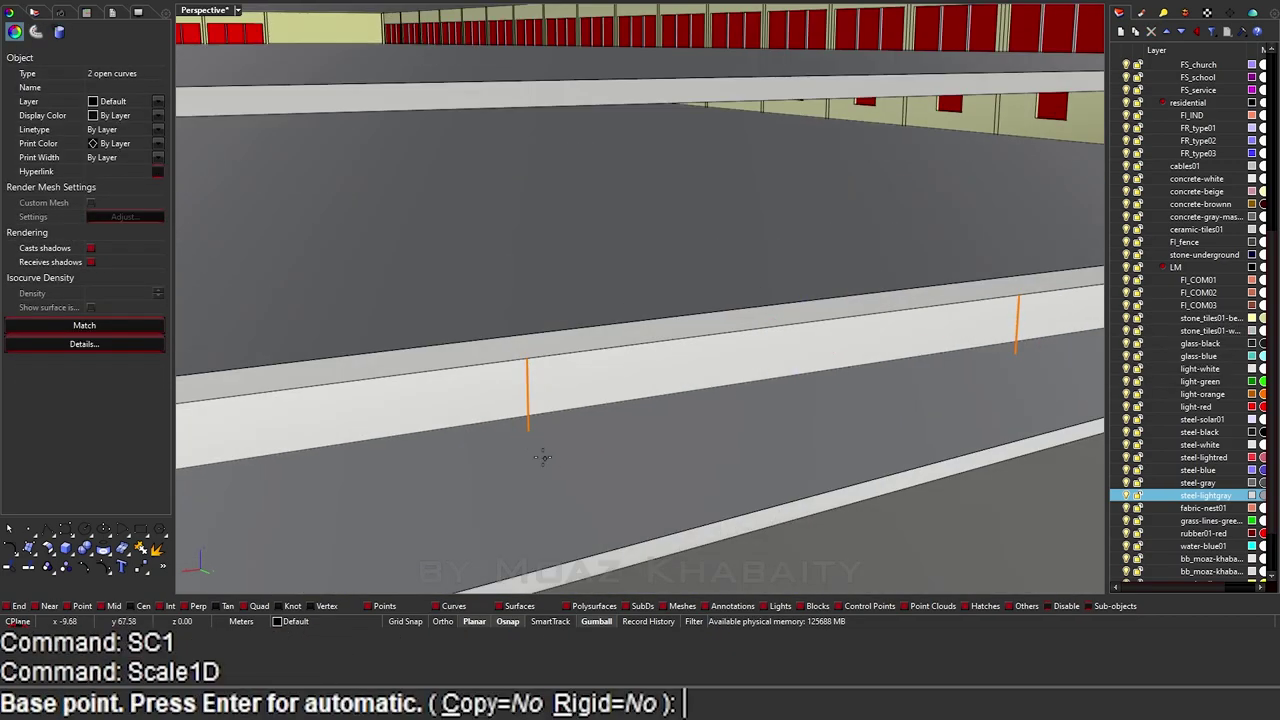
pyautogui.click(528, 430)
pyautogui.click(528, 358)
pyautogui.write('2')
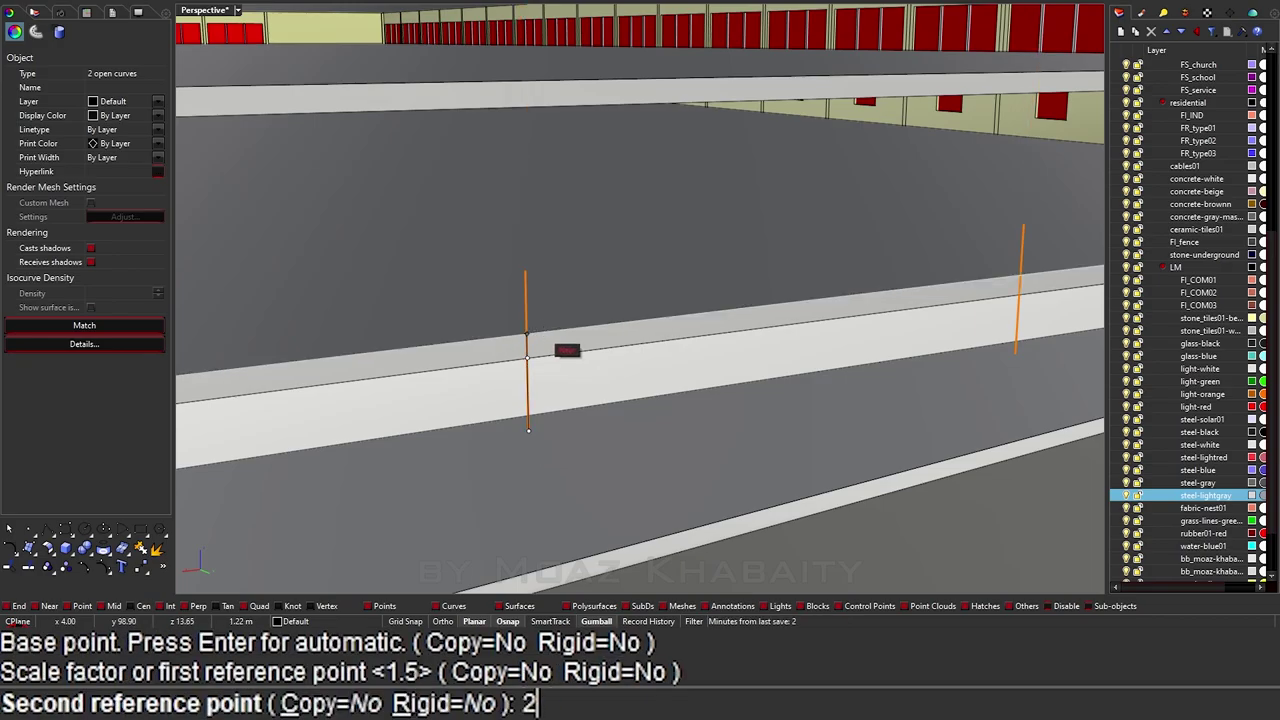
pyautogui.write('.2')
pyautogui.press('Return')
# Step: Add a top line linking the two verticals and join all three into one curve
pyautogui.moveTo(760, 330); pyautogui.dragTo(720, 335, button='right')
pyautogui.click(510, 357)
pyautogui.press('Return')
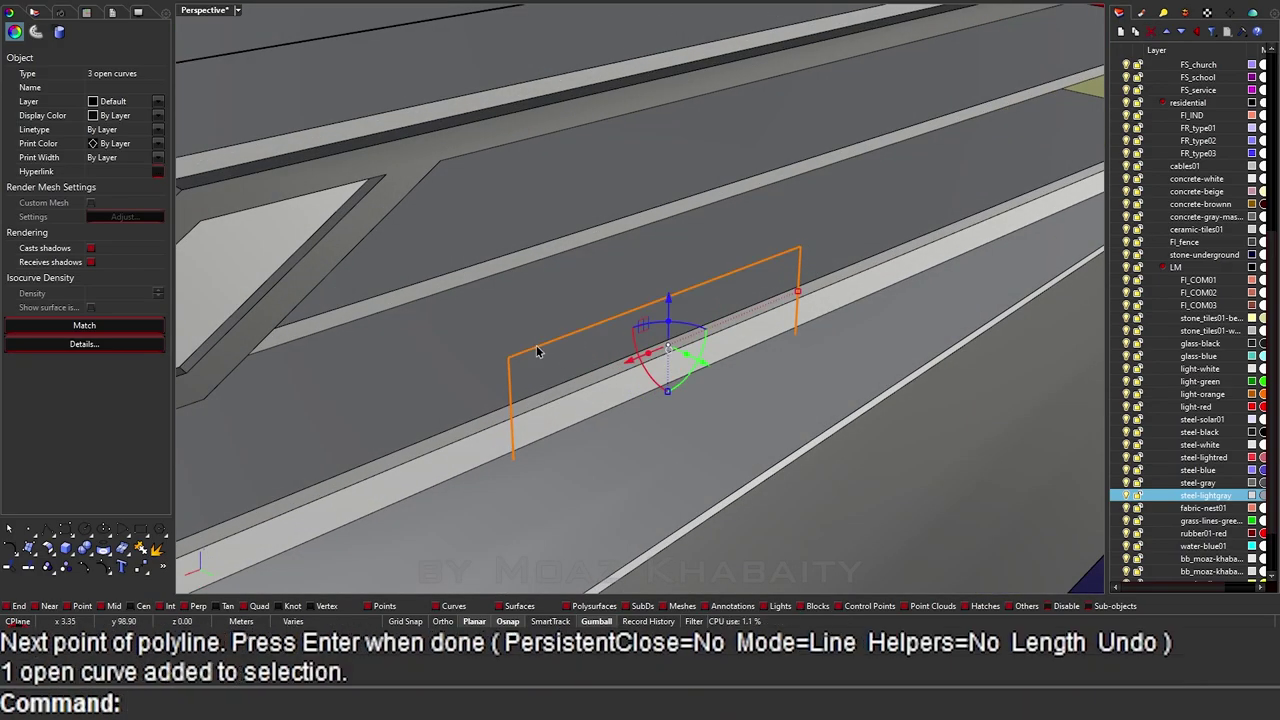
pyautogui.hotkey('ctrl', 'j')
pyautogui.moveTo(543, 349)
pyautogui.mouseDown(button='right')
pyautogui.moveTo(620, 362)
pyautogui.moveTo(480, 329)
pyautogui.mouseUp(button='right')
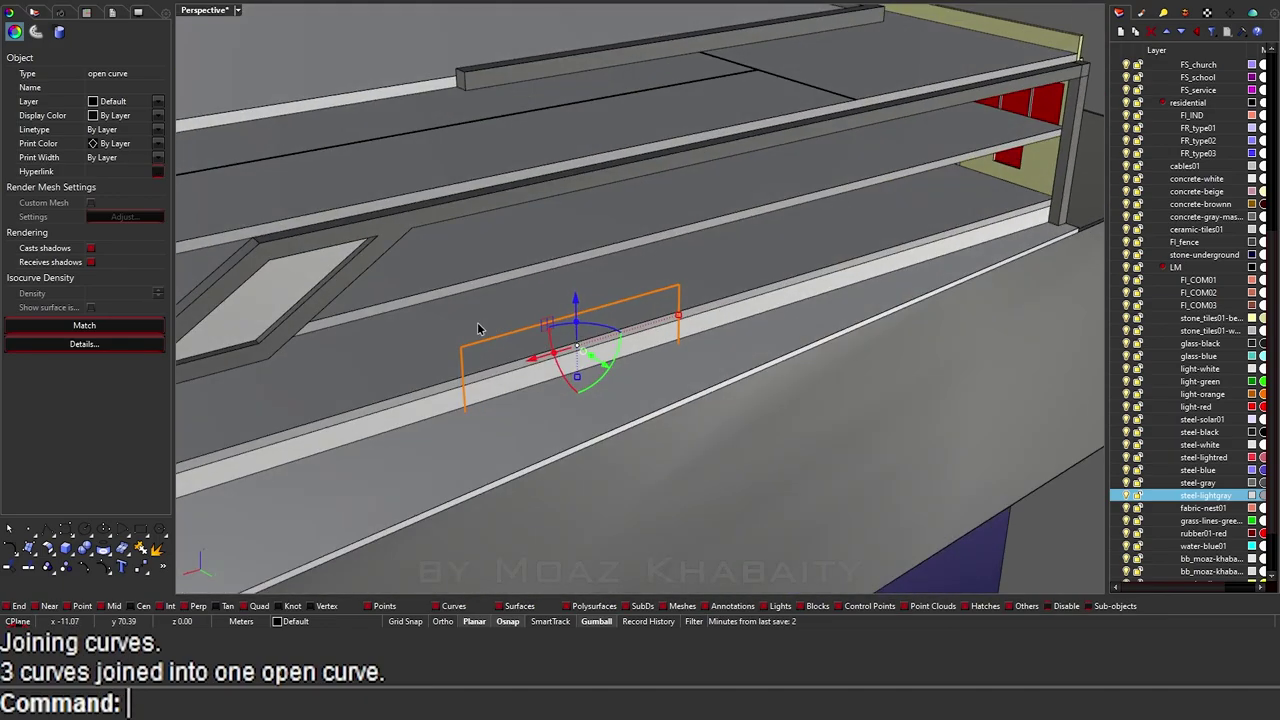
# Step: Extrude the joined curve by 2 and join the extruded surfaces
pyautogui.write('ExtrudeCrv')
pyautogui.press('Return')
pyautogui.press('Return')
pyautogui.moveTo(600, 351)
pyautogui.mouseDown(button='right')
pyautogui.moveTo(600, 300)
pyautogui.moveTo(551, 343)
pyautogui.moveTo(557, 366)
pyautogui.moveTo(500, 393)
pyautogui.moveTo(480, 370)
pyautogui.moveTo(583, 315)
pyautogui.mouseUp(button='right')
pyautogui.write('2')
pyautogui.press('Return')
pyautogui.press('Return')
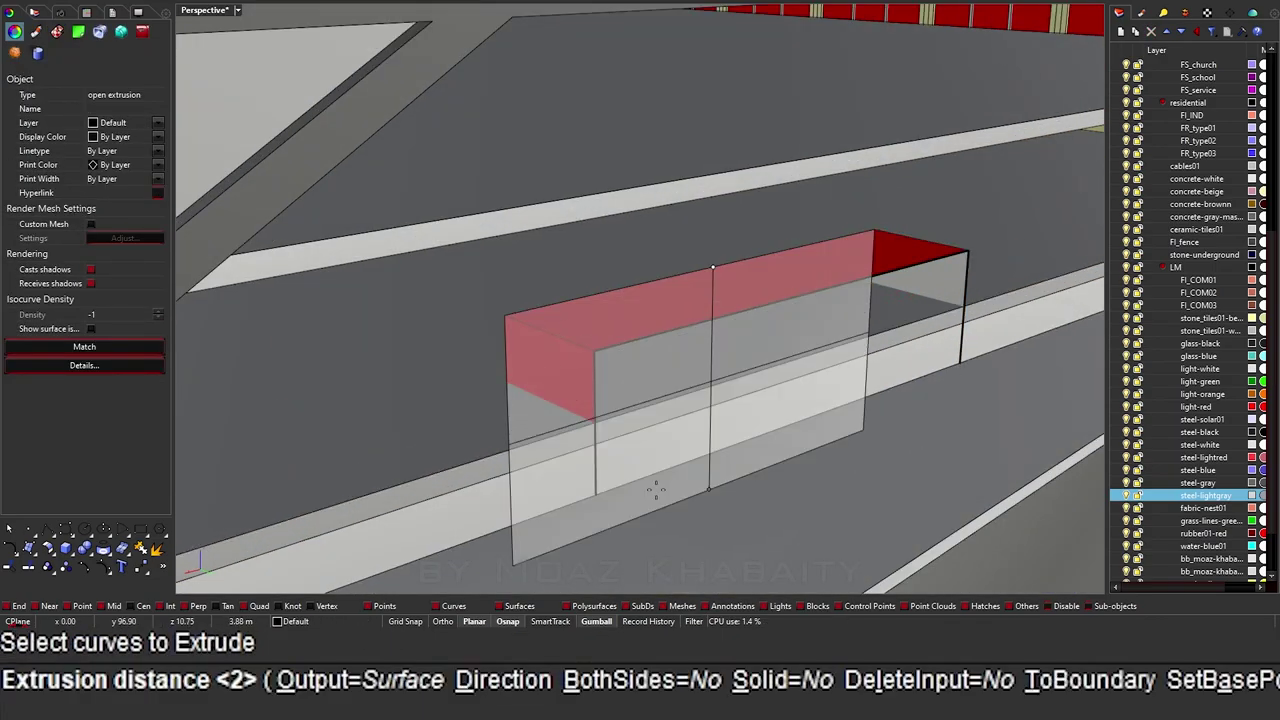
# Step: Draw the red box on the wall strip from two base corners
pyautogui.press('Return')
pyautogui.moveTo(656, 490); pyautogui.dragTo(466, 343, button='right')
pyautogui.hotkey('ctrl', 'j')
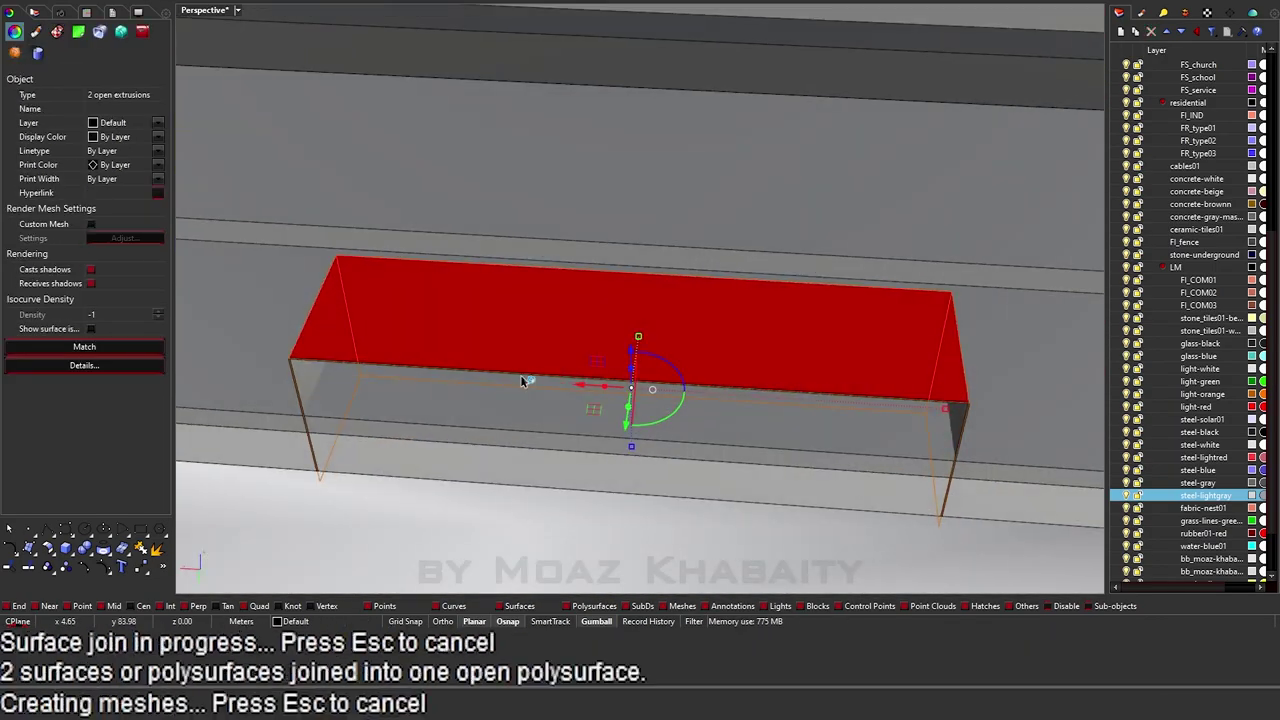
pyautogui.moveTo(526, 377); pyautogui.dragTo(473, 415, button='right')
pyautogui.moveTo(491, 508)
pyautogui.mouseDown(button='right')
pyautogui.moveTo(586, 443)
pyautogui.moveTo(563, 403)
pyautogui.moveTo(522, 430)
pyautogui.mouseUp(button='right')
pyautogui.click(522, 430)
pyautogui.scroll(2, 548, 456)
pyautogui.write('box')
pyautogui.press('Return')
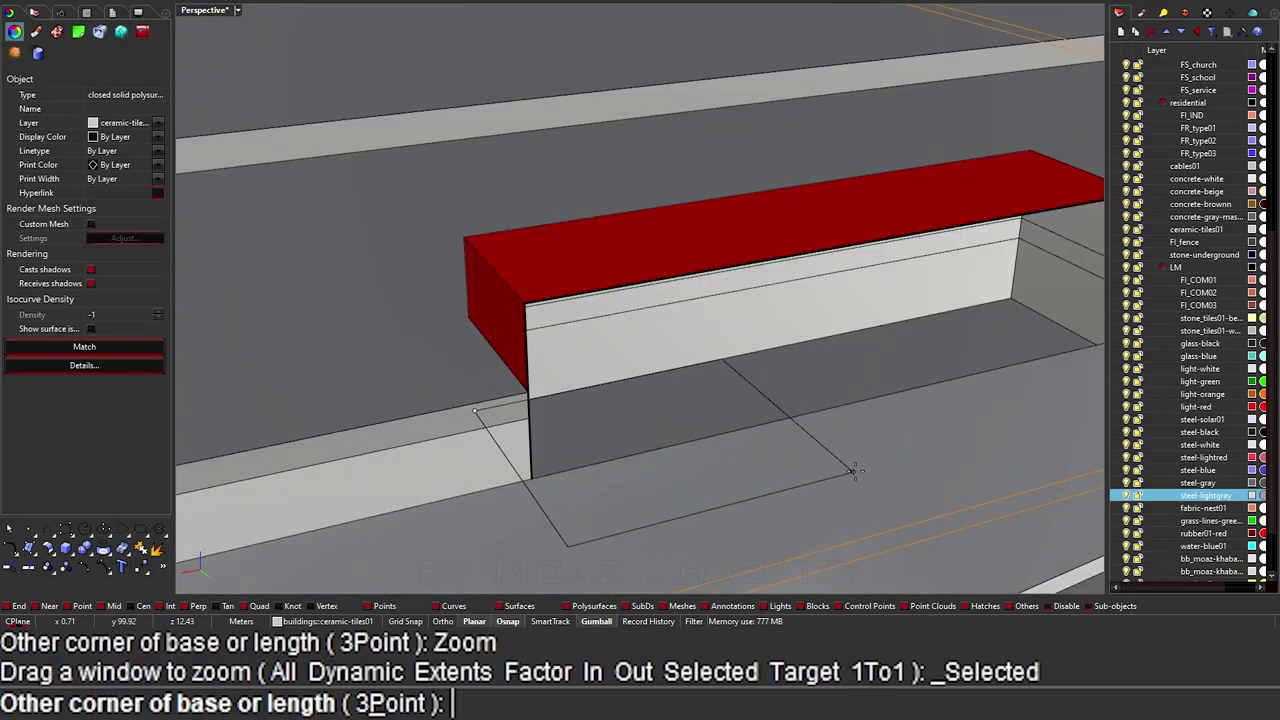
pyautogui.scroll(5, 975, 366)
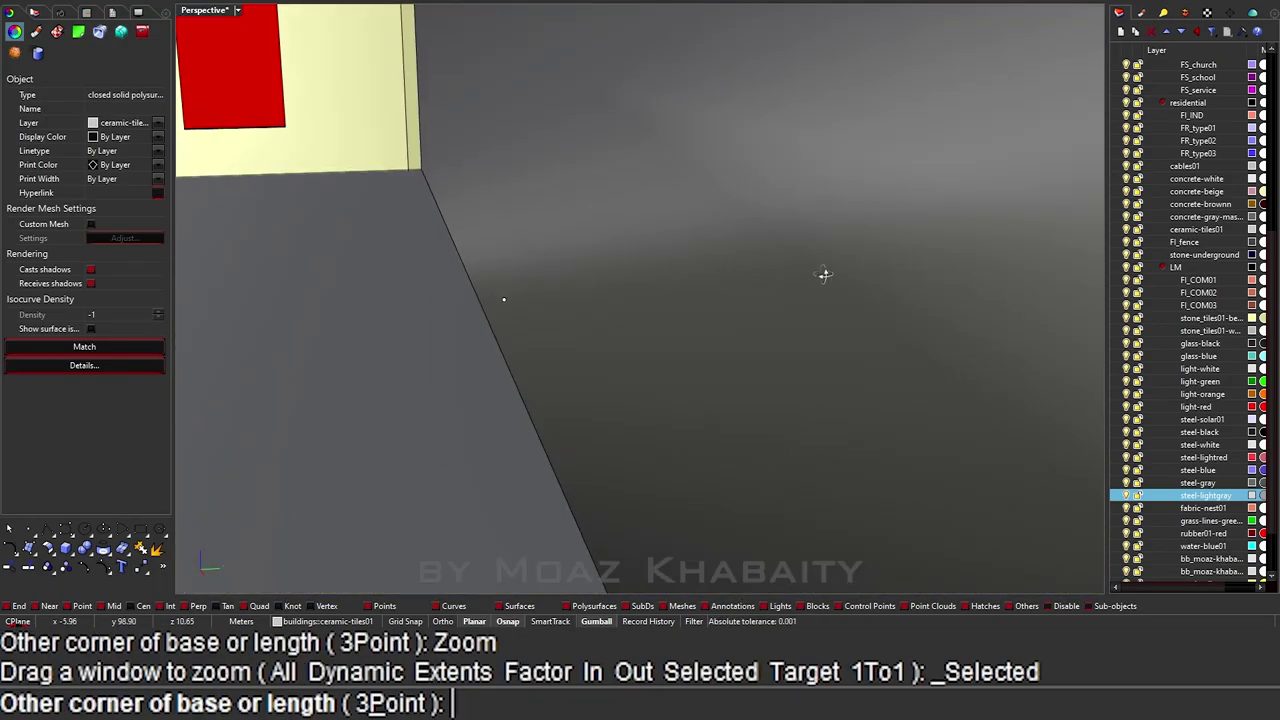
pyautogui.keyDown('shift'); pyautogui.moveTo(823, 274); pyautogui.dragTo(443, 345, button='right'); pyautogui.keyUp('shift')
pyautogui.scroll(-5, 443, 345)
pyautogui.press('Escape')
pyautogui.write('b')
pyautogui.press('Return')
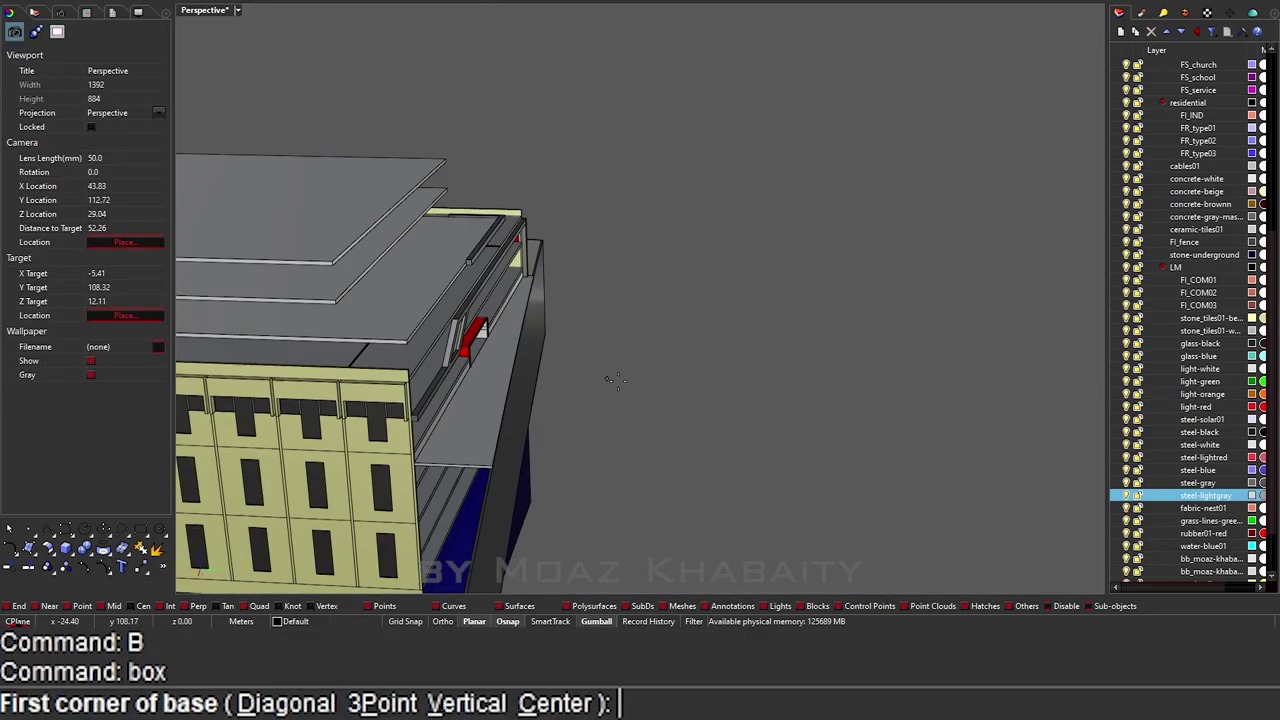
pyautogui.scroll(4, 537, 238)
pyautogui.click(516, 251)
pyautogui.scroll(5, 926, 286)
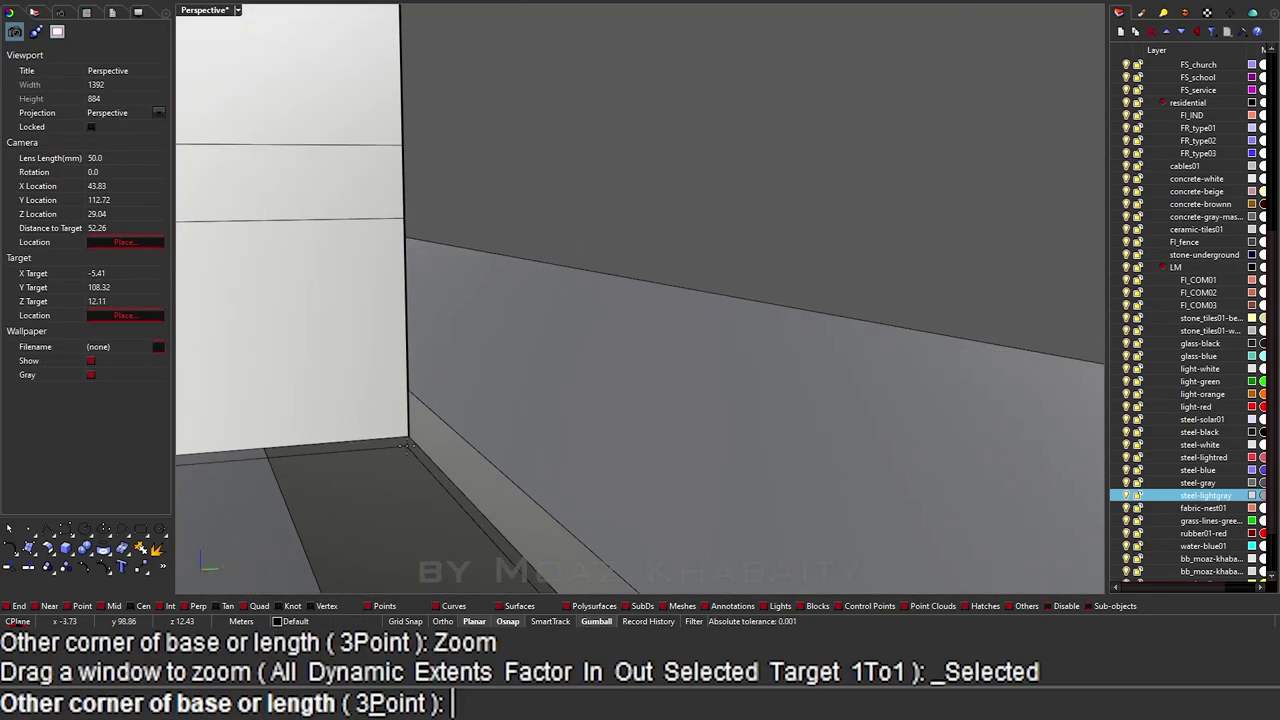
pyautogui.click(410, 390)
pyautogui.press('Return')
pyautogui.scroll(-5, 625, 357)
# Step: Join the white wall strip with the red box and merge all coplanar faces
pyautogui.write('j')
pyautogui.press('Return')
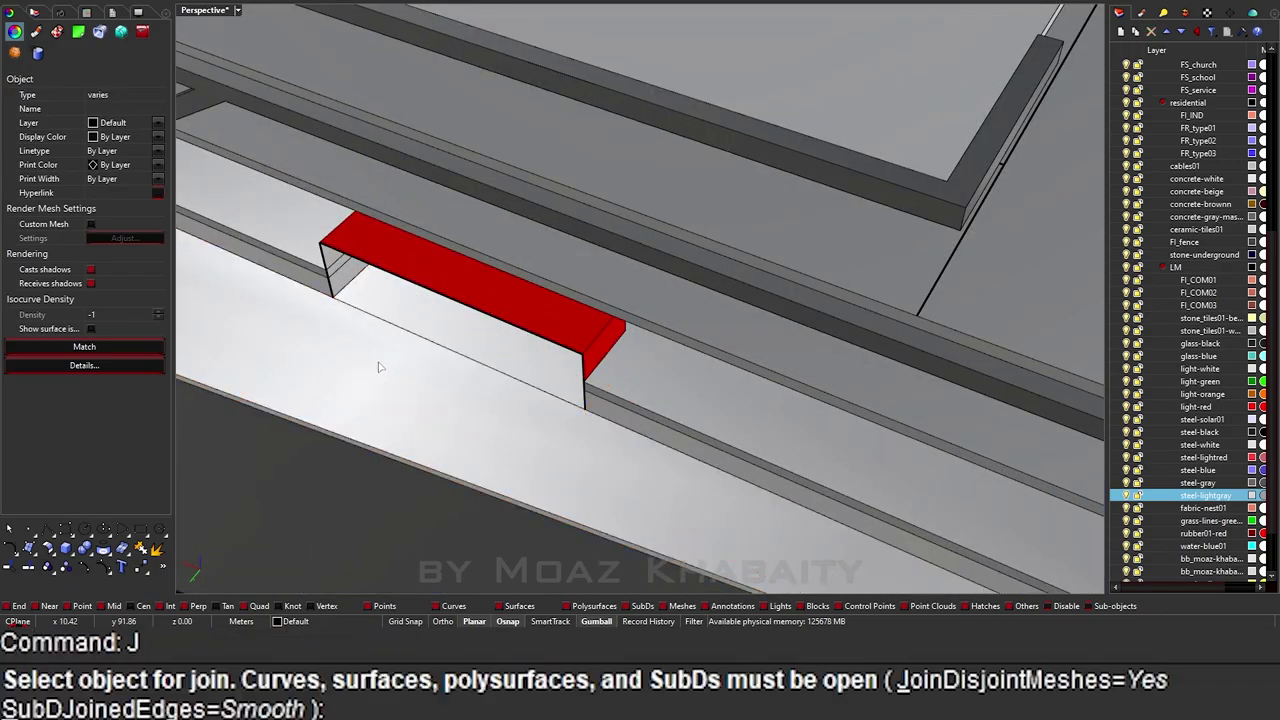
pyautogui.click(378, 366)
pyautogui.click(443, 345)
pyautogui.press('Escape')
pyautogui.write('B')
pyautogui.write('MergeAllCoplanarFaces')
pyautogui.press('Return')
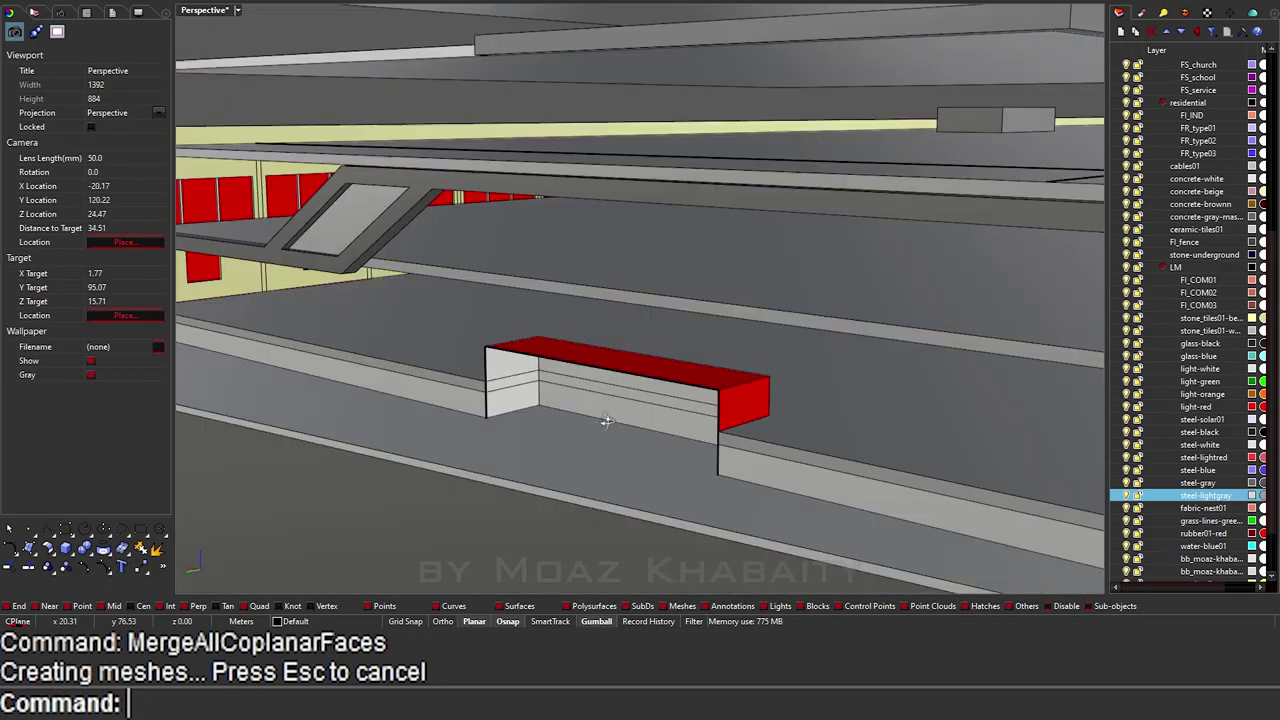
# Step: Draw a vertical plane across the front of the box
pyautogui.click(498, 418)
pyautogui.moveTo(498, 418); pyautogui.dragTo(450, 435, button='right')
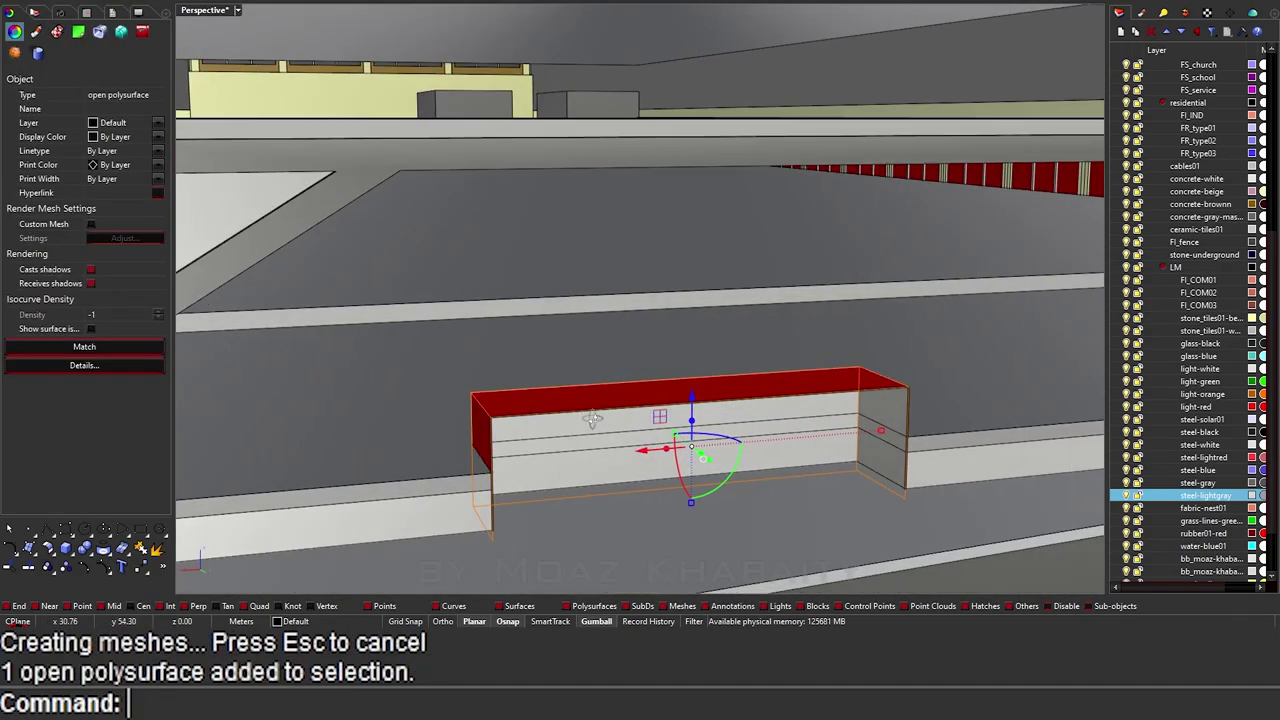
pyautogui.scroll(5, 440, 442)
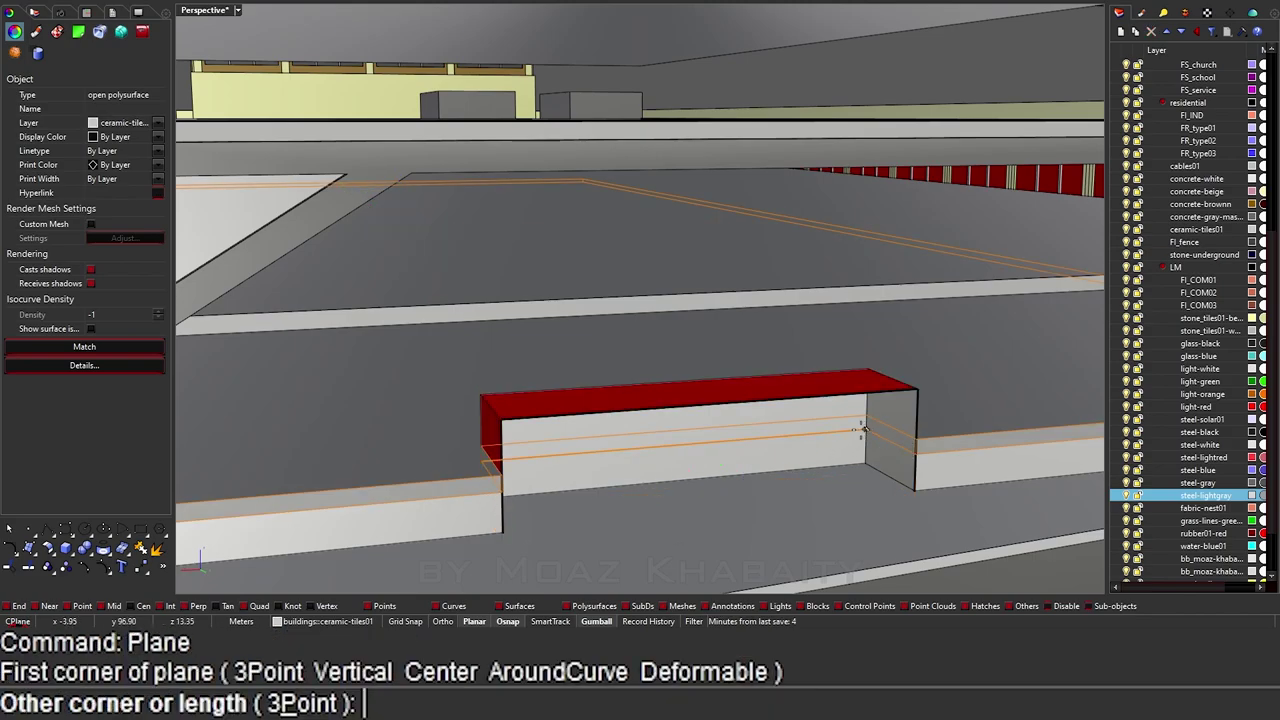
pyautogui.press('Return')
pyautogui.click(502, 452)
pyautogui.click(865, 432)
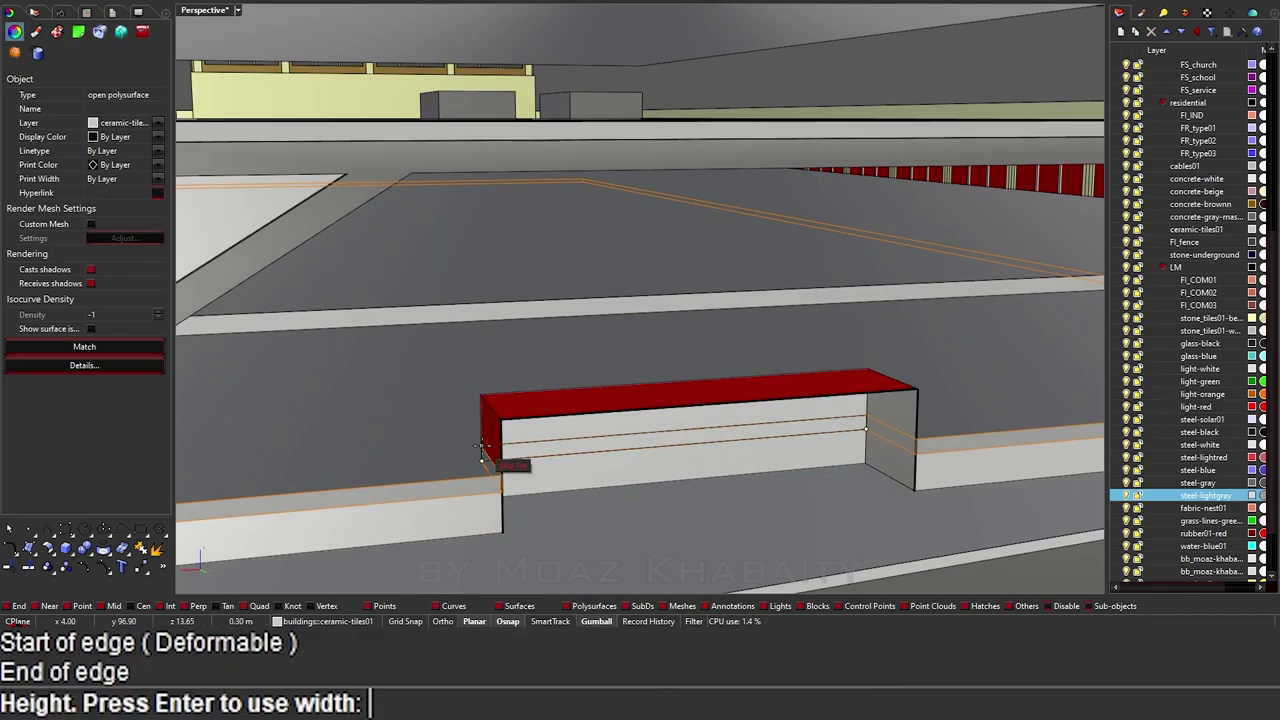
pyautogui.click(600, 430)
# Step: Cap the open wall polysurface into a closed solid
pyautogui.write('CAP')
pyautogui.press('Return')
pyautogui.scroll(-5, 955, 370)
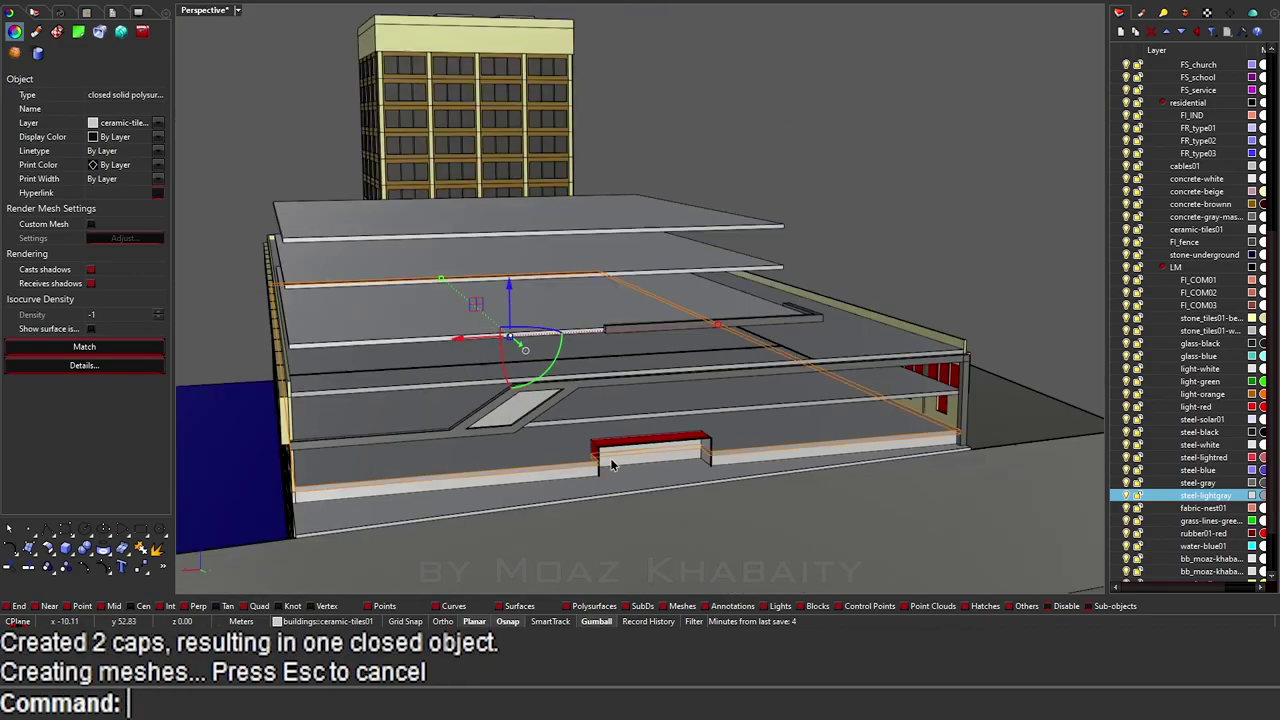
pyautogui.scroll(5, 700, 420)
# Step: Explode the red-topped box, rejoin three surfaces, and offset a box surface
pyautogui.click(610, 420)
pyautogui.scroll(5, 575, 420)
pyautogui.write('explode')
pyautogui.press('Return')
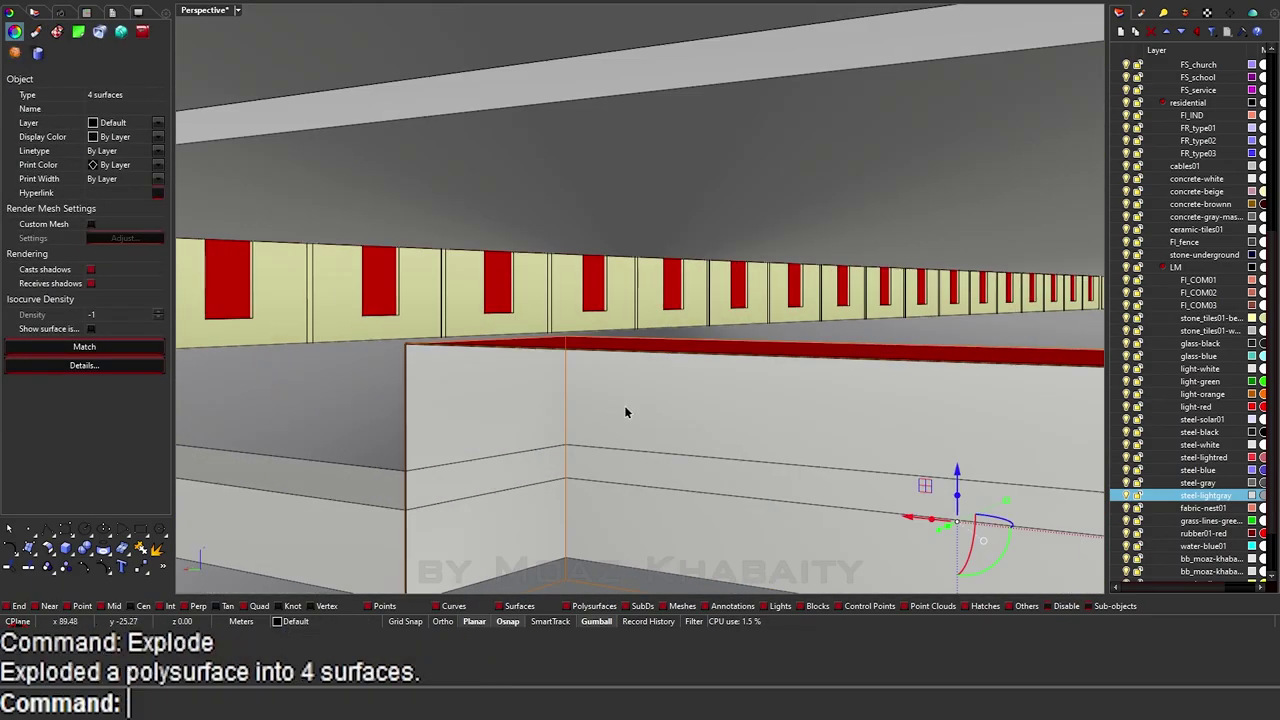
pyautogui.hotkey('ctrl', 'j')
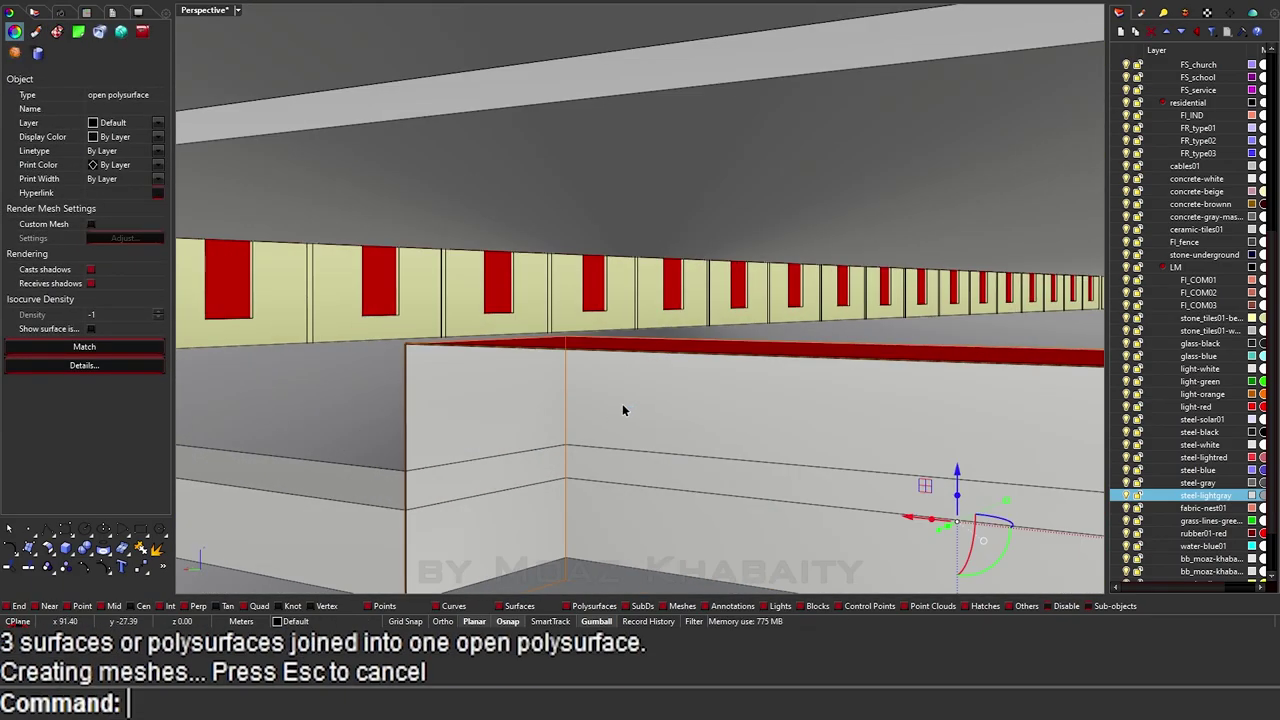
pyautogui.write('offsetsrf')
pyautogui.press('Return')
pyautogui.press('Return')
pyautogui.moveTo(622, 403); pyautogui.dragTo(769, 467, button='right')
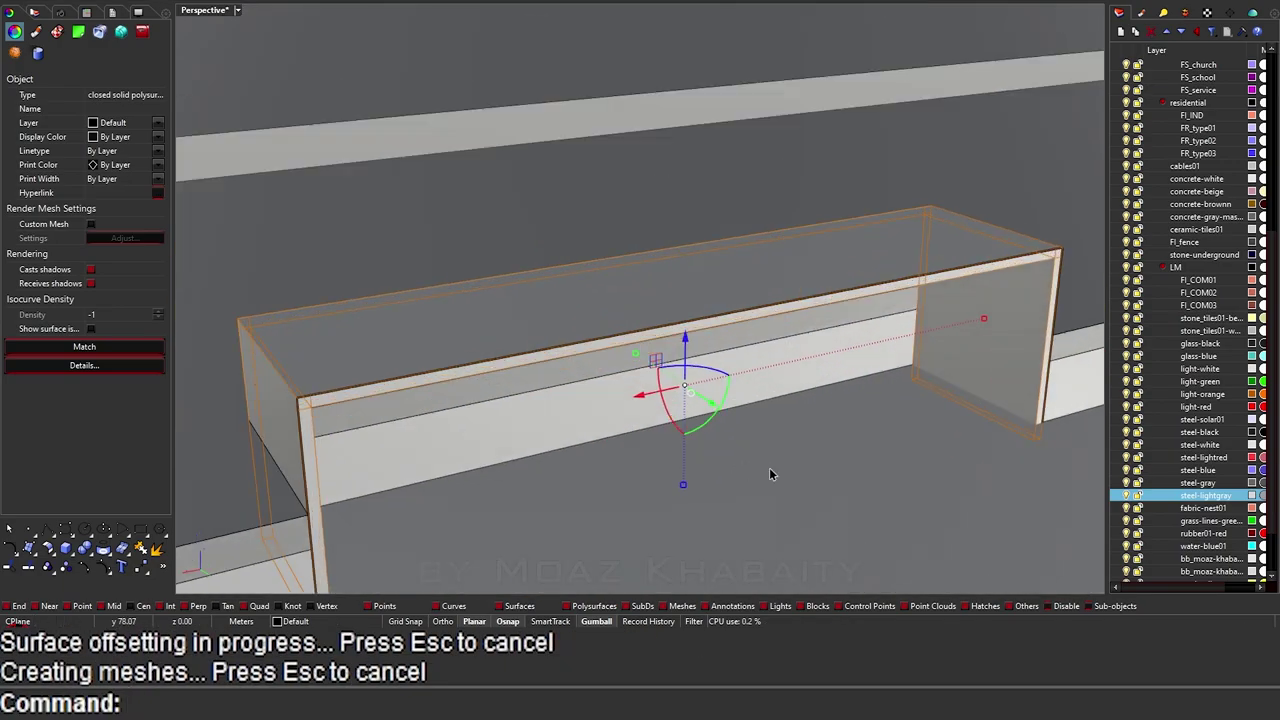
pyautogui.click(720, 358)
pyautogui.moveTo(720, 358); pyautogui.dragTo(603, 368, button='right')
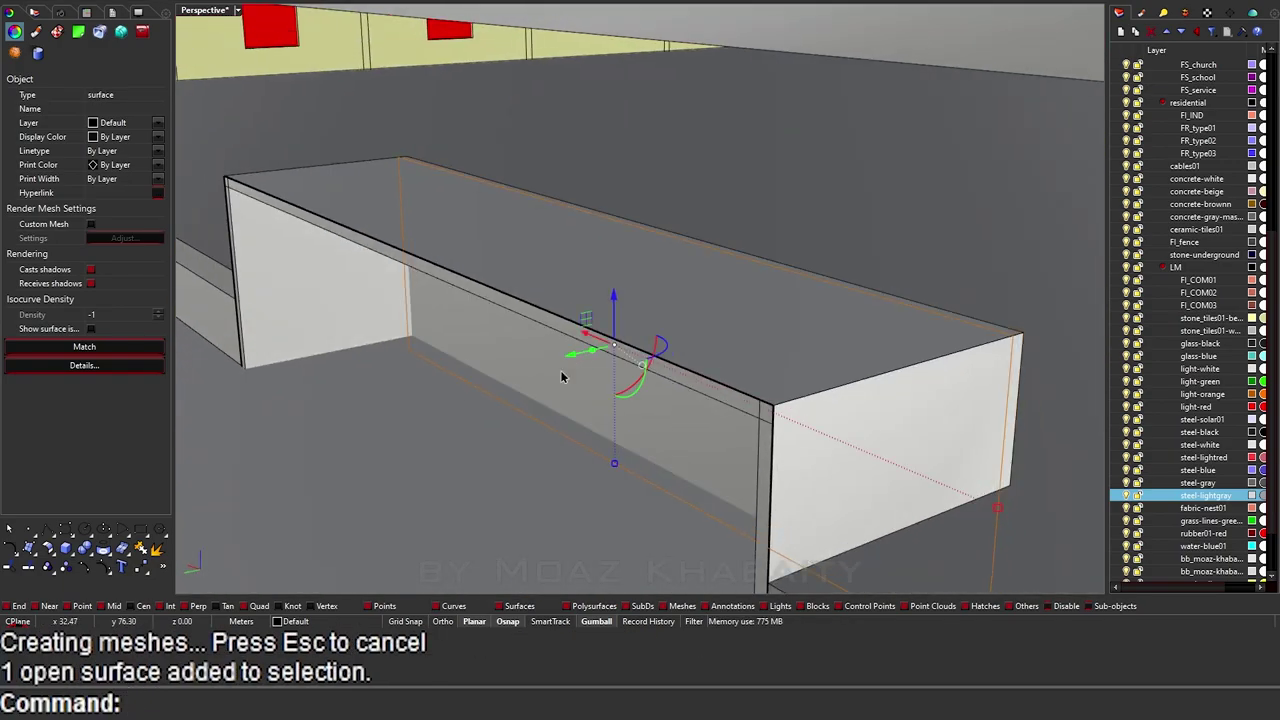
pyautogui.scroll(-5, 603, 349)
# Step: Match the floor slabs' layer to ceramic-tiles01 from a ceramic-tile object
pyautogui.click(697, 371)
pyautogui.click(626, 431)
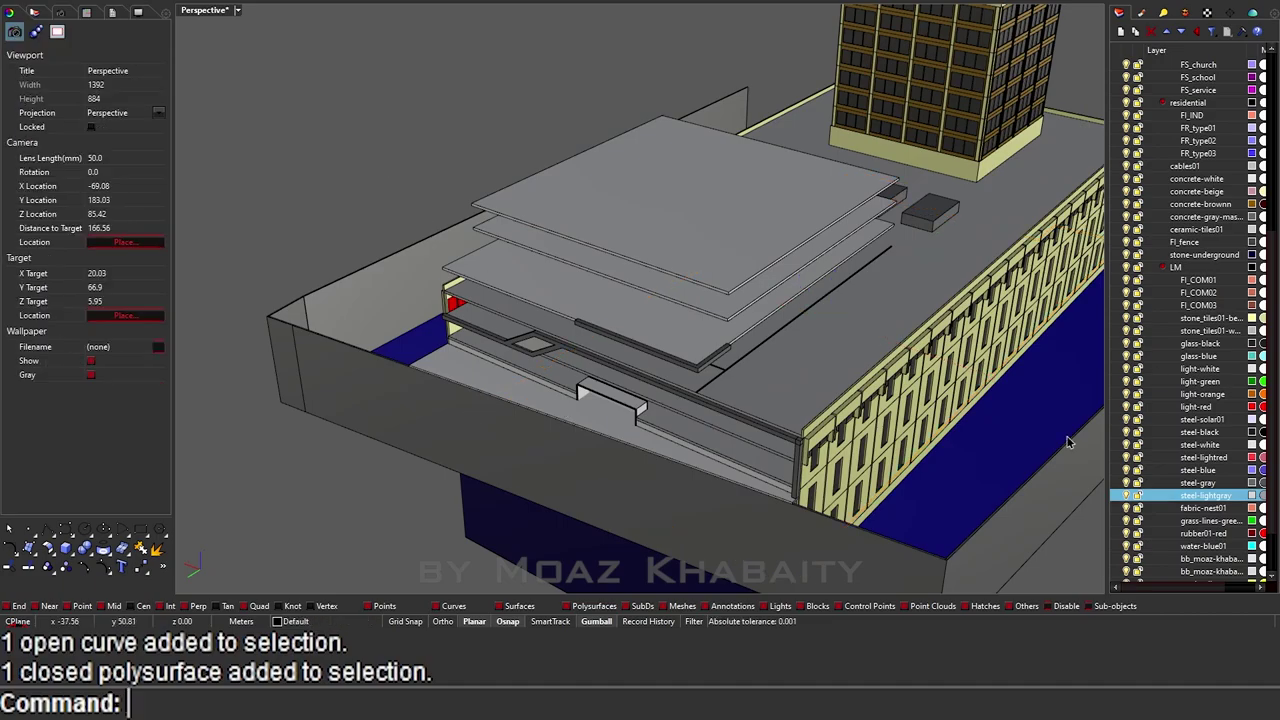
pyautogui.click(868, 355)
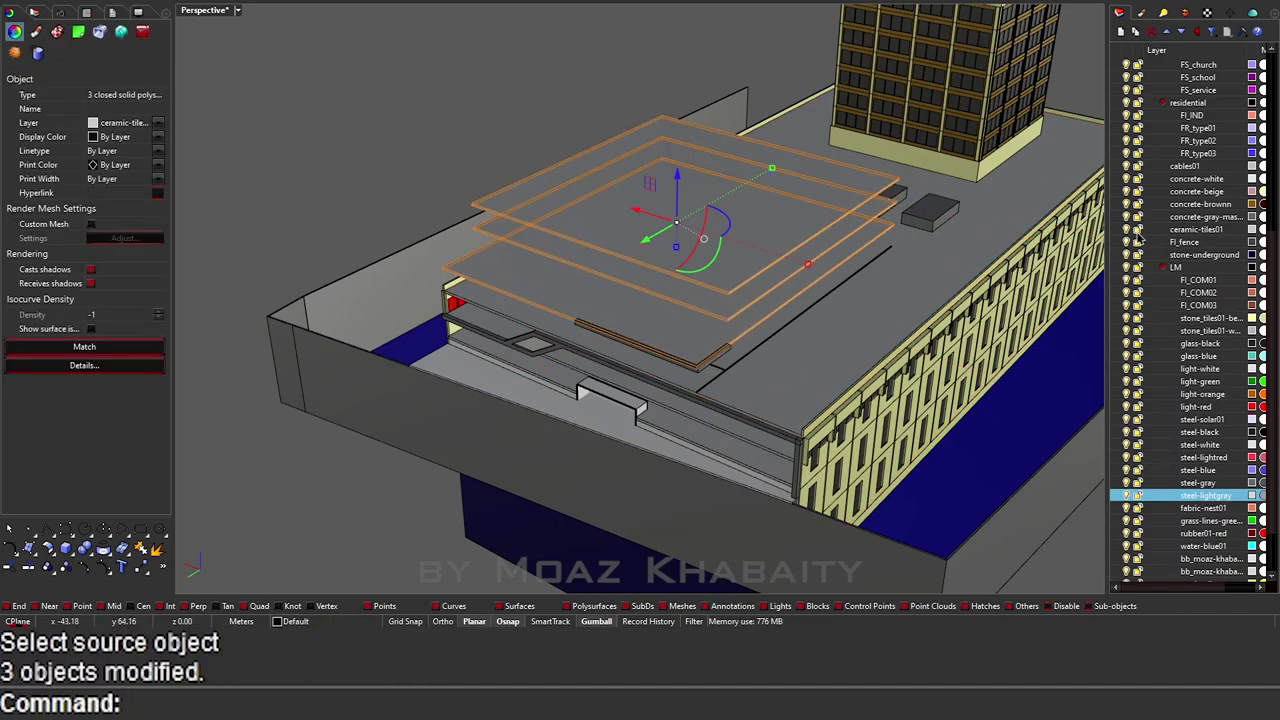
pyautogui.moveTo(618, 305); pyautogui.dragTo(590, 335, button='right')
# Step: Save the model
pyautogui.scroll(3, 565, 355)
pyautogui.hotkey('ctrl', 's')
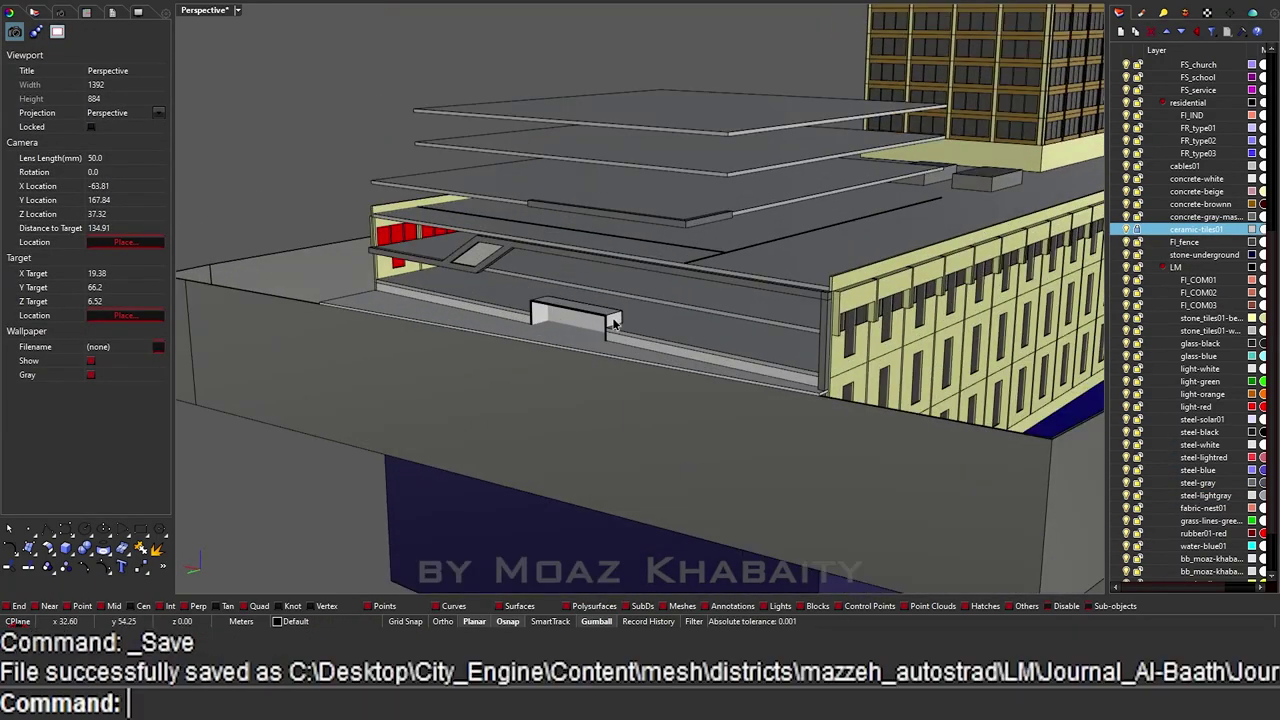
pyautogui.scroll(5, 548, 370)
# Step: Orbit to the building's front and draw a polyline along the white ledge's front edge
pyautogui.click(548, 374)
pyautogui.scroll(-5, 548, 374)
pyautogui.moveTo(731, 414); pyautogui.dragTo(749, 447, button='right')
pyautogui.write('L')
pyautogui.press('Return')
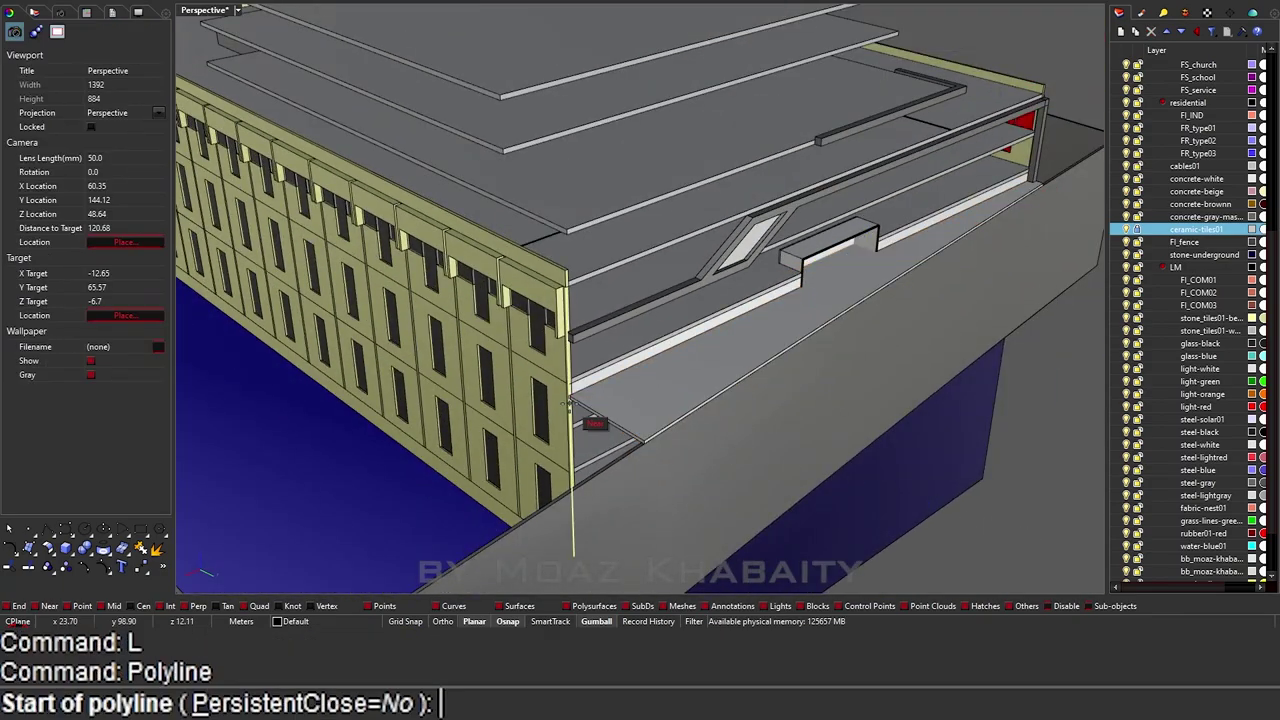
pyautogui.scroll(5, 551, 428)
pyautogui.click(551, 428)
pyautogui.scroll(-3, 551, 428)
pyautogui.write('0')
pyautogui.press('Return')
pyautogui.press('Return')
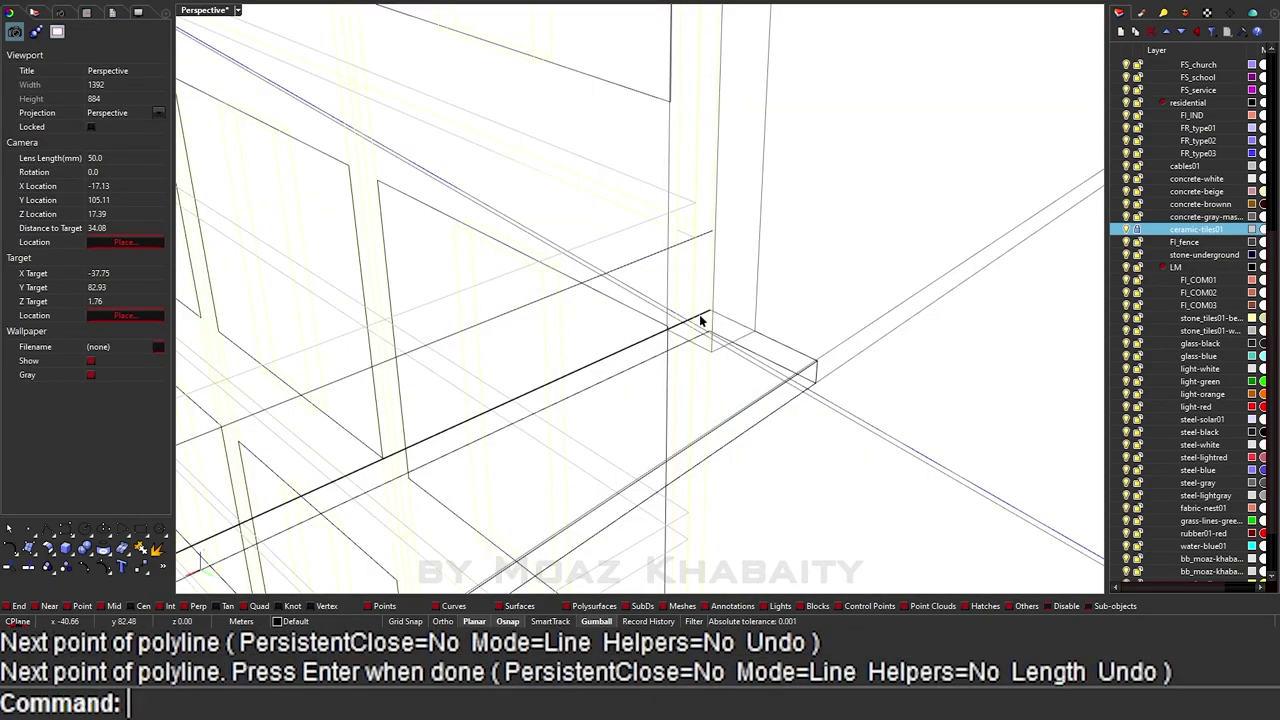
pyautogui.scroll(-3, 381, 441)
# Step: In shaded view, try OffsetSrf on the white ledge, undo it, and select the traced edge curve
pyautogui.hotkey('ctrl', 'alt', 's')
pyautogui.scroll(3, 381, 441)
pyautogui.scroll(-3, 320, 483)
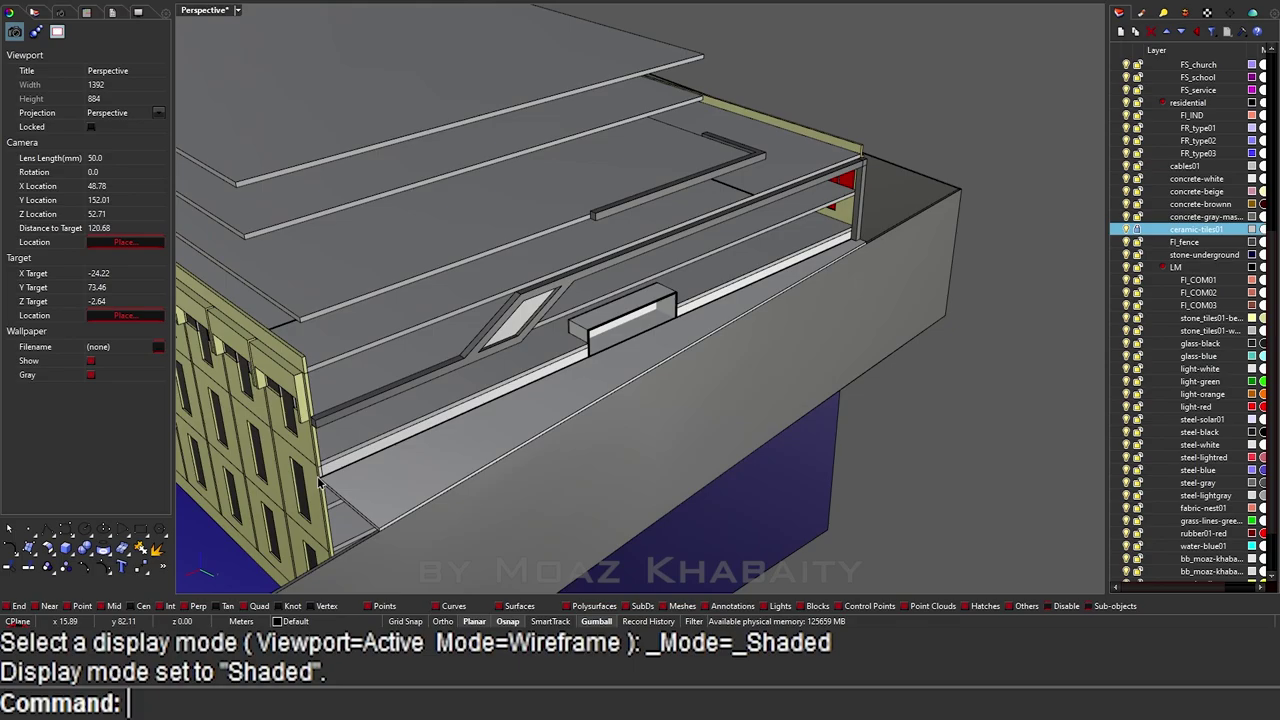
pyautogui.scroll(5, 430, 557)
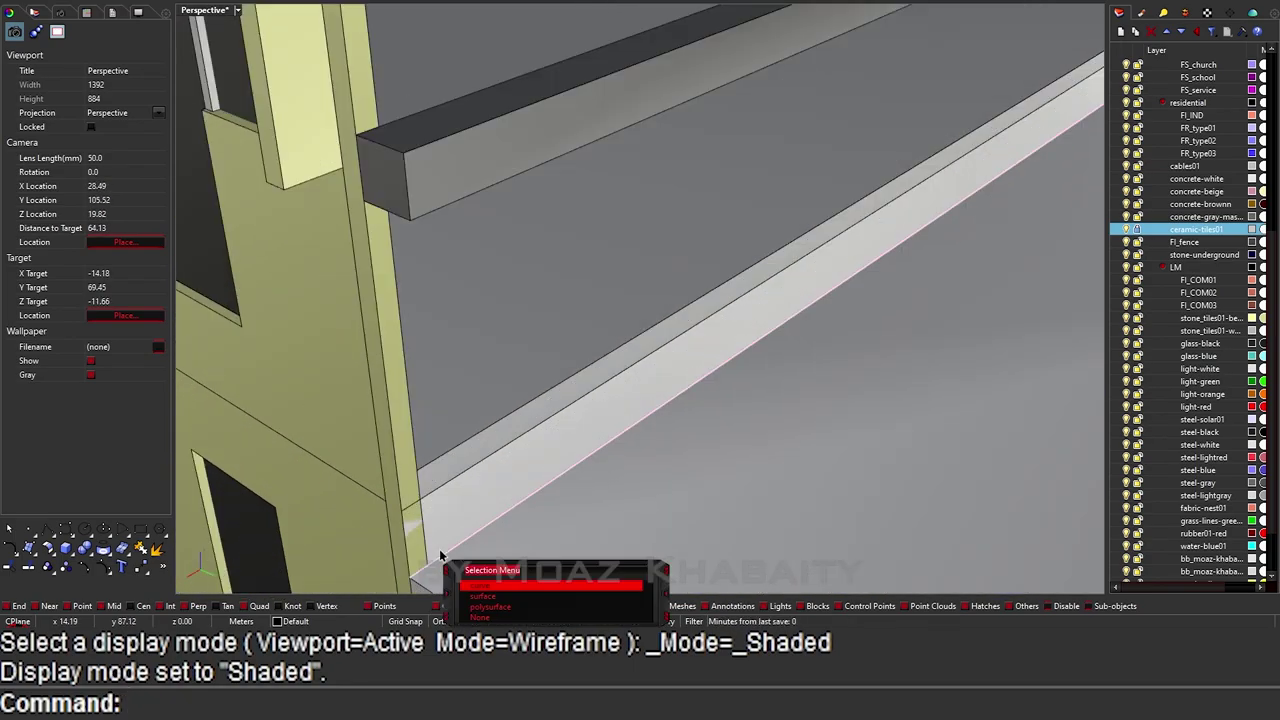
pyautogui.click(456, 524)
pyautogui.write('offsetsrf')
pyautogui.press('Return')
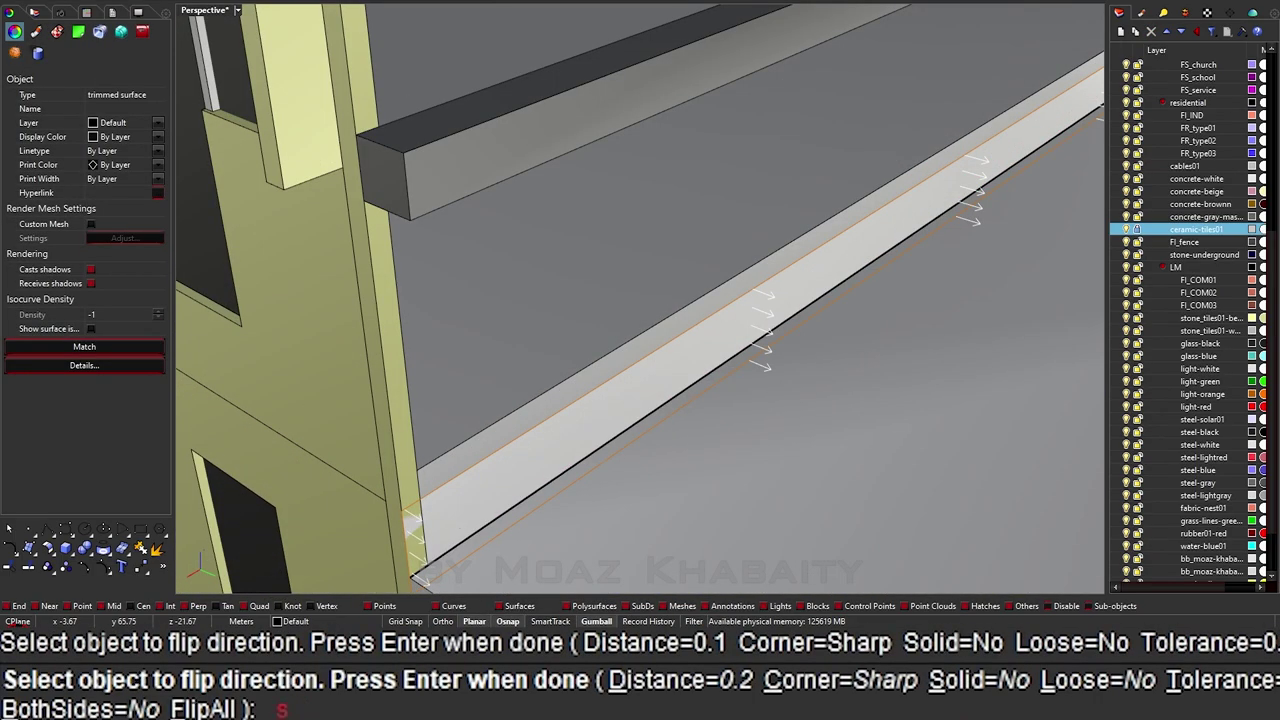
pyautogui.press('Return')
pyautogui.hotkey('ctrl', 'z')
pyautogui.click(612, 389)
# Step: Extrude the traced ledge curve up into a tall wall surface and orbit to inspect it
pyautogui.write('extrudecrv')
pyautogui.press('Return')
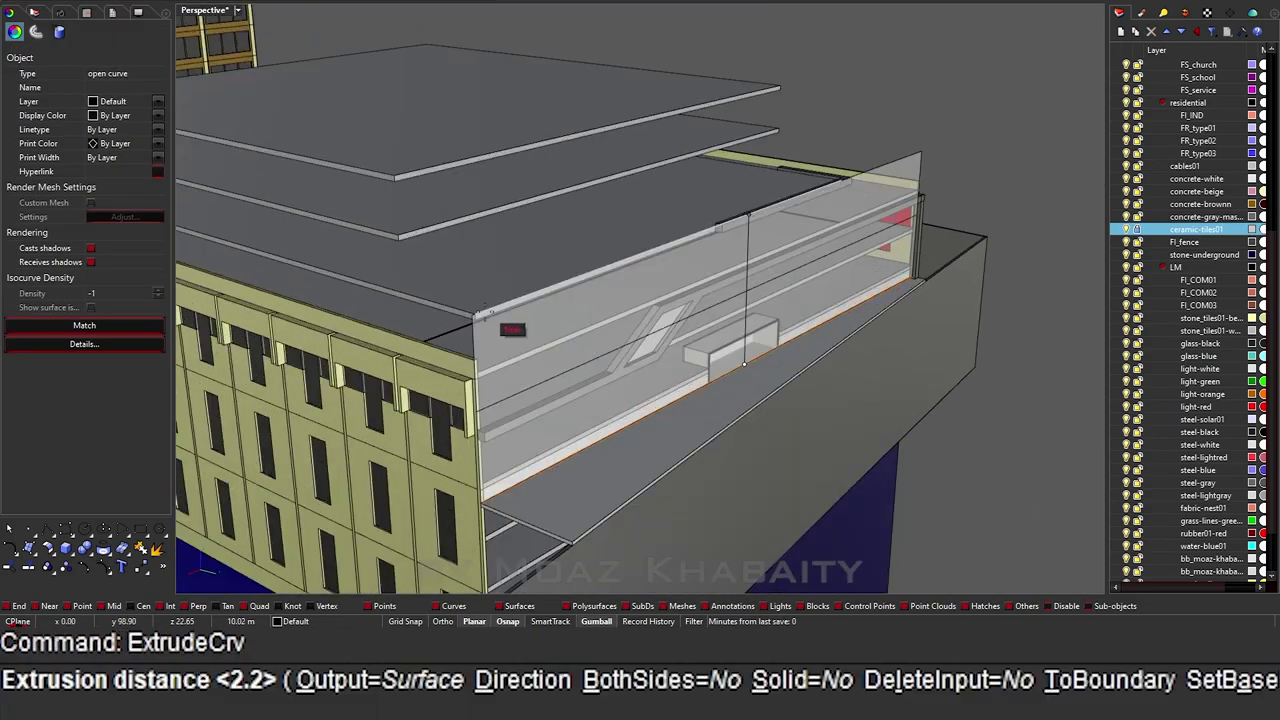
pyautogui.click(474, 320)
pyautogui.moveTo(474, 320)
pyautogui.mouseDown(button='right')
pyautogui.moveTo(400, 300)
pyautogui.moveTo(449, 366)
pyautogui.moveTo(374, 289)
pyautogui.moveTo(918, 338)
pyautogui.mouseUp(button='right')
pyautogui.click(250, 280)
pyautogui.scroll(3, 449, 366)
pyautogui.scroll(-4, 449, 366)
# Step: Clear the selections, cancel the pending move, and switch the viewport to wireframe
pyautogui.press('Escape')
pyautogui.scroll(5, 330, 320)
pyautogui.scroll(3, 335, 280)
pyautogui.scroll(-8, 334, 291)
pyautogui.scroll(6, 556, 434)
pyautogui.scroll(-1, 556, 434)
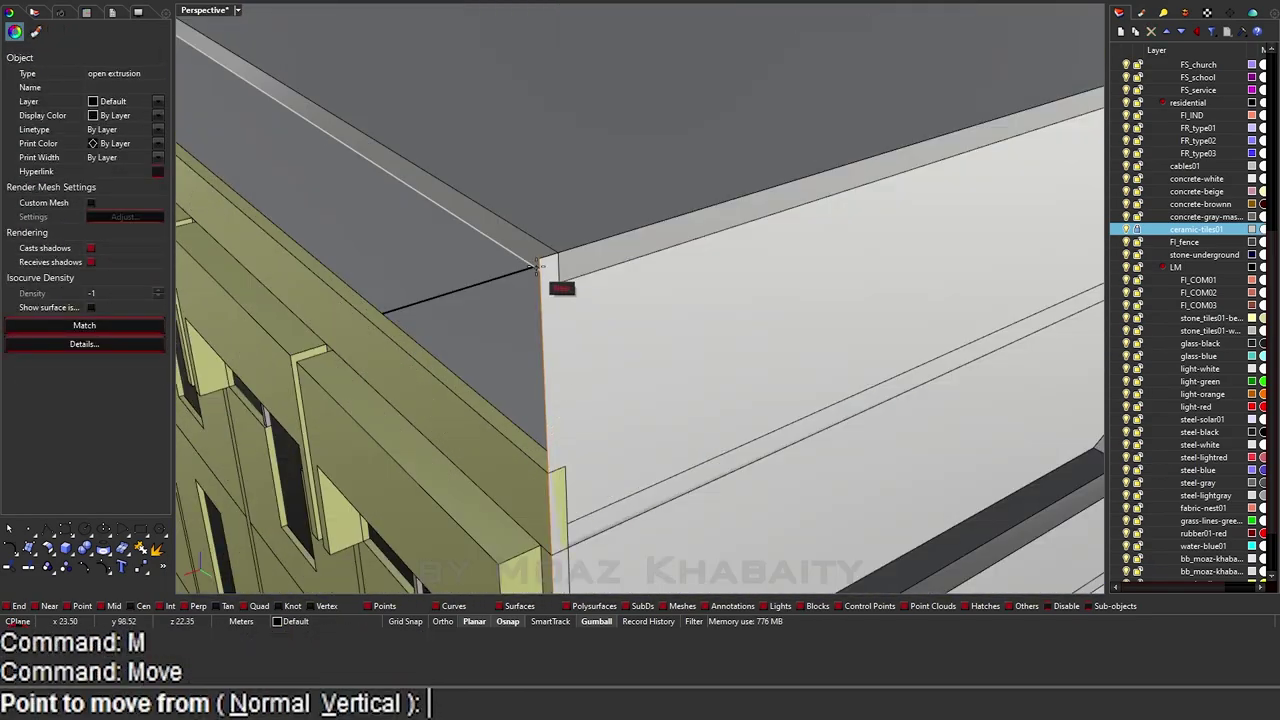
pyautogui.press('Escape')
pyautogui.scroll(-3, 559, 260)
pyautogui.scroll(-2, 579, 343)
pyautogui.press('Escape')
pyautogui.scroll(-4, 579, 343)
pyautogui.scroll(5, 515, 349)
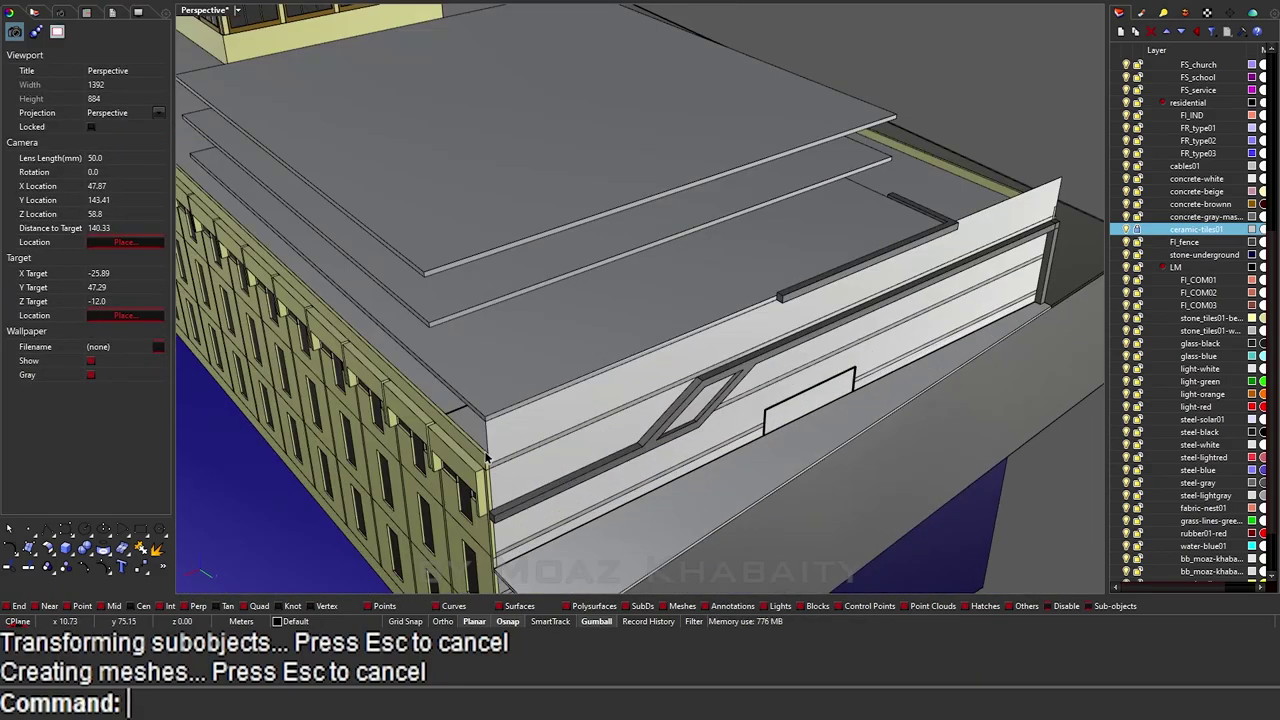
pyautogui.scroll(-5, 487, 457)
pyautogui.scroll(7, 374, 317)
pyautogui.hotkey('ctrl', 'alt', 'w')
# Step: Begin a cutting line at the wall corner, then switch the viewport to ghosted display
pyautogui.write('L')
pyautogui.press('Return')
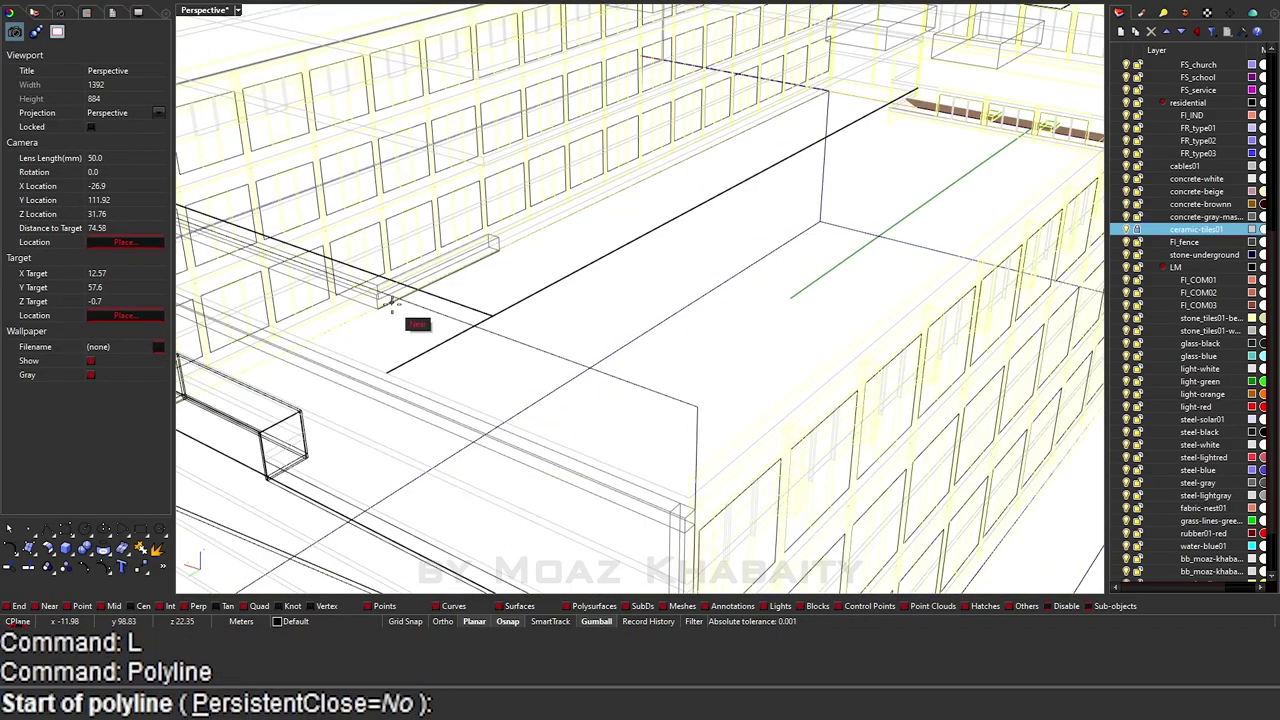
pyautogui.scroll(-2, 366, 316)
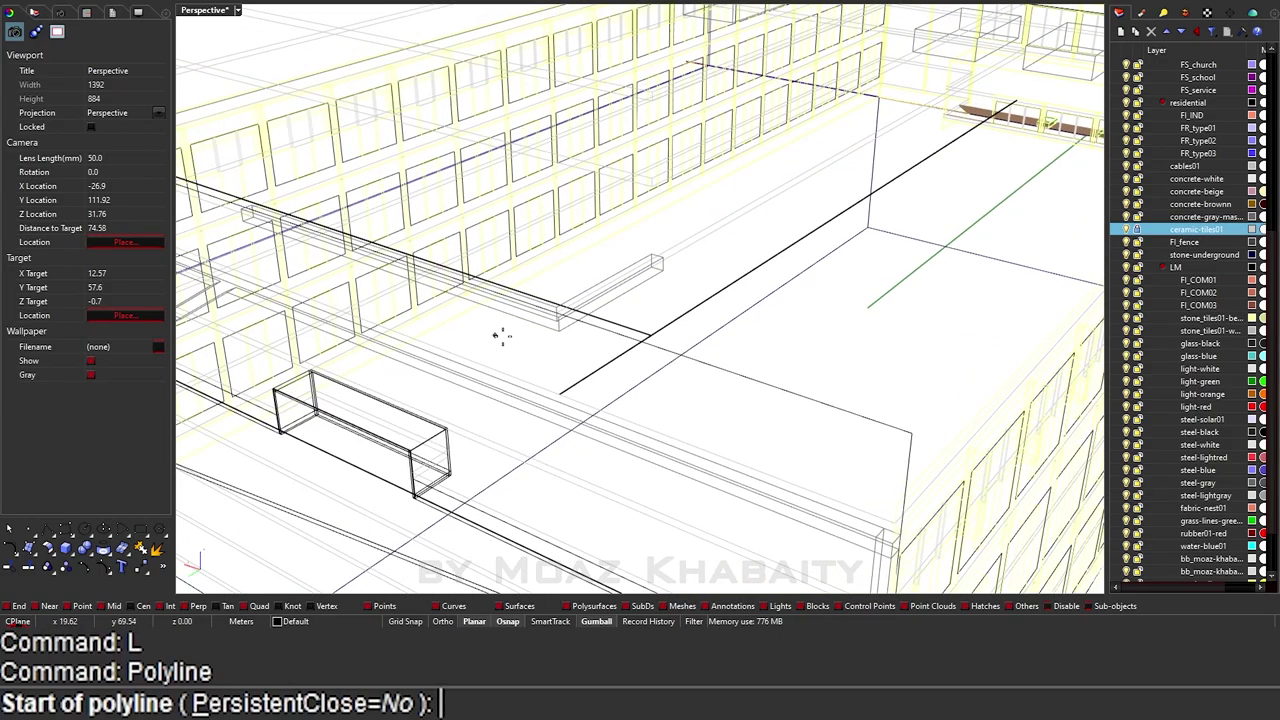
pyautogui.scroll(3, 500, 334)
pyautogui.click(534, 322)
pyautogui.press('Escape')
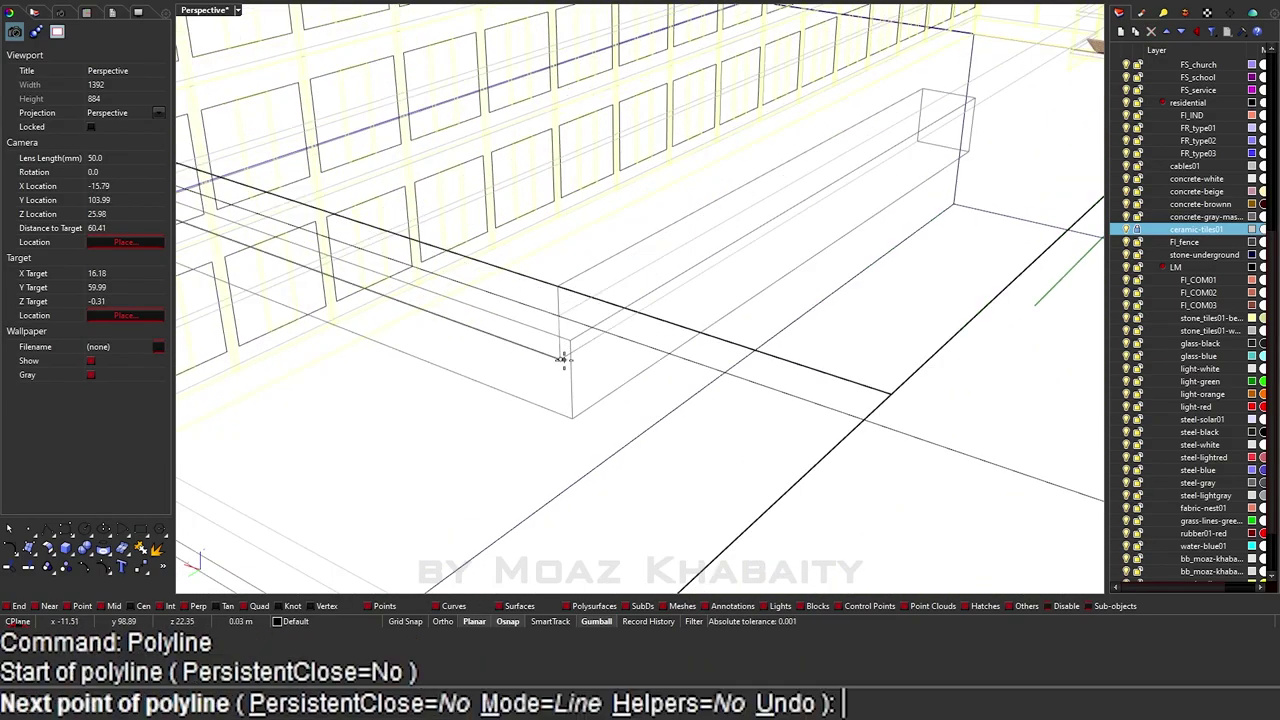
pyautogui.scroll(-2, 565, 400)
pyautogui.hotkey('ctrl', 'alt', 's')
pyautogui.hotkey('ctrl', 'alt', 'g')
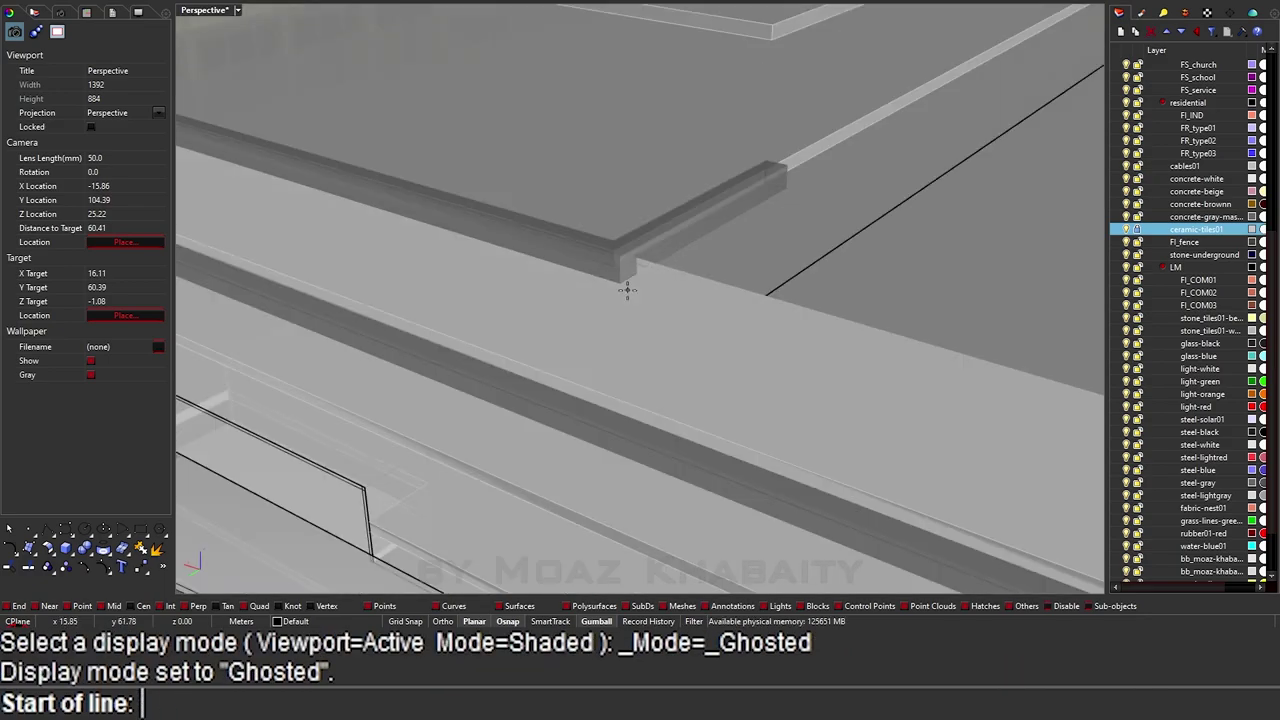
# Step: Pick the vertical line's start at the corner and hide the wall surface and edge strip
pyautogui.click(610, 280)
pyautogui.scroll(2, 593, 455)
pyautogui.scroll(3, 614, 337)
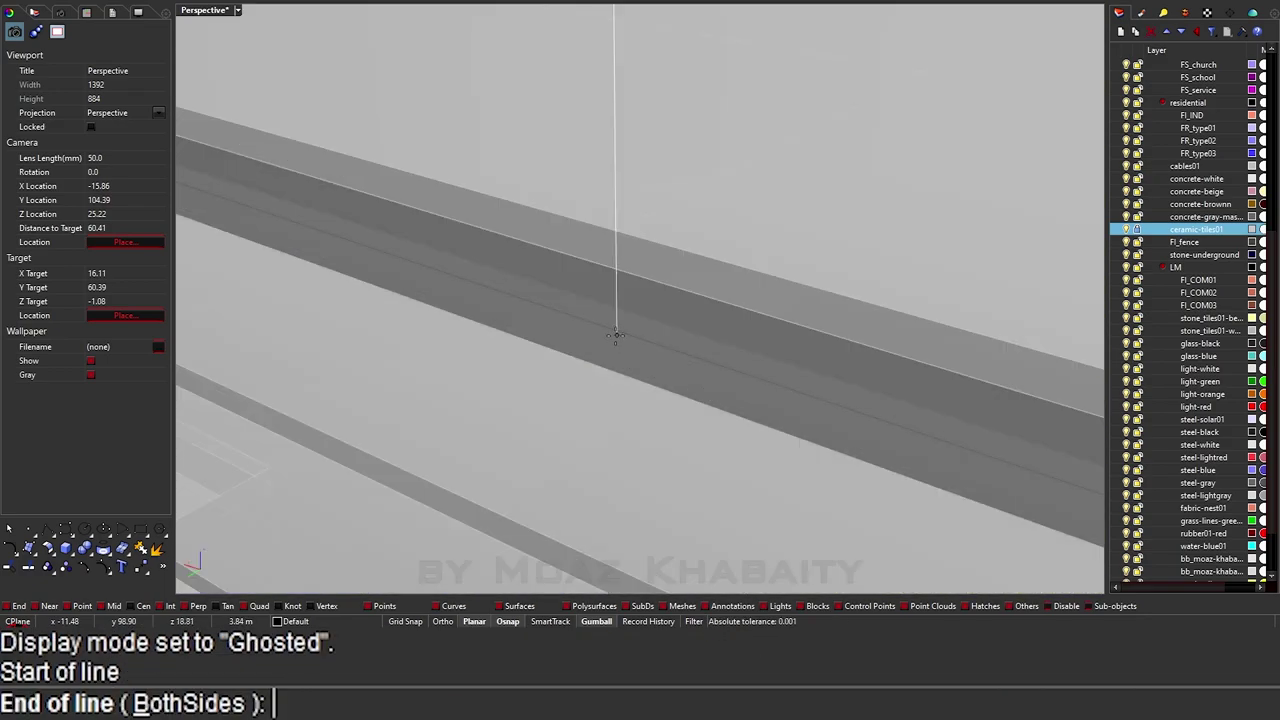
pyautogui.scroll(-3, 614, 337)
pyautogui.hotkey('ctrl', 'alt', 's')
pyautogui.click(646, 291)
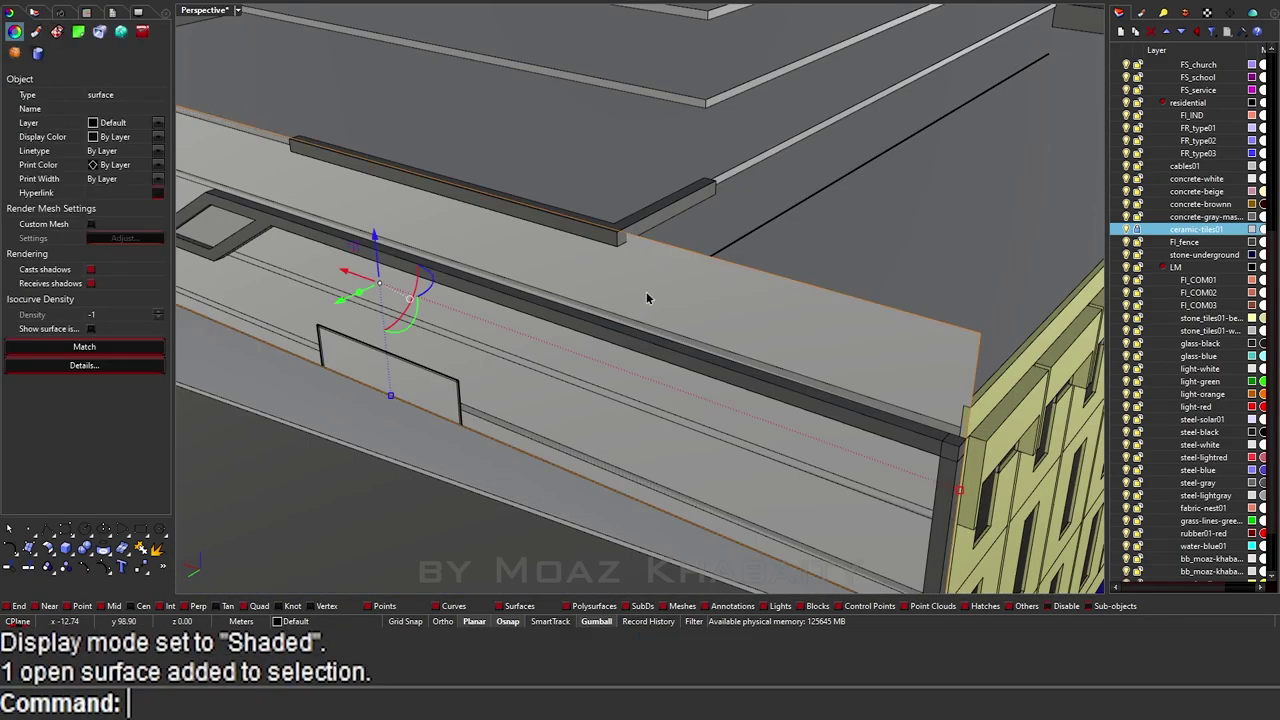
pyautogui.press('h')
pyautogui.press('Return')
pyautogui.click(623, 329)
pyautogui.press('h')
pyautogui.press('Return')
# Step: Draw a three-point cutting polyline down the facade corner and unhide the hidden surfaces
pyautogui.click(614, 231)
pyautogui.click(613, 318)
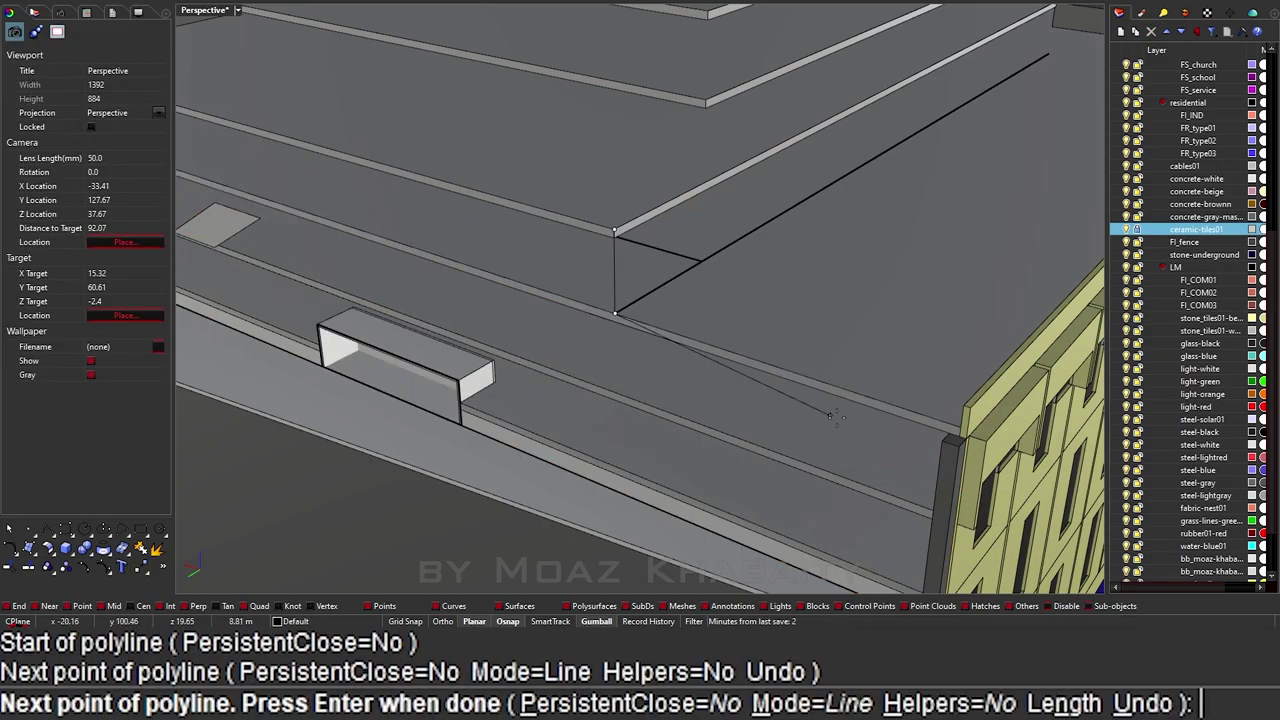
pyautogui.click(960, 424)
pyautogui.press('Return')
pyautogui.write('HH')
pyautogui.press('Return')
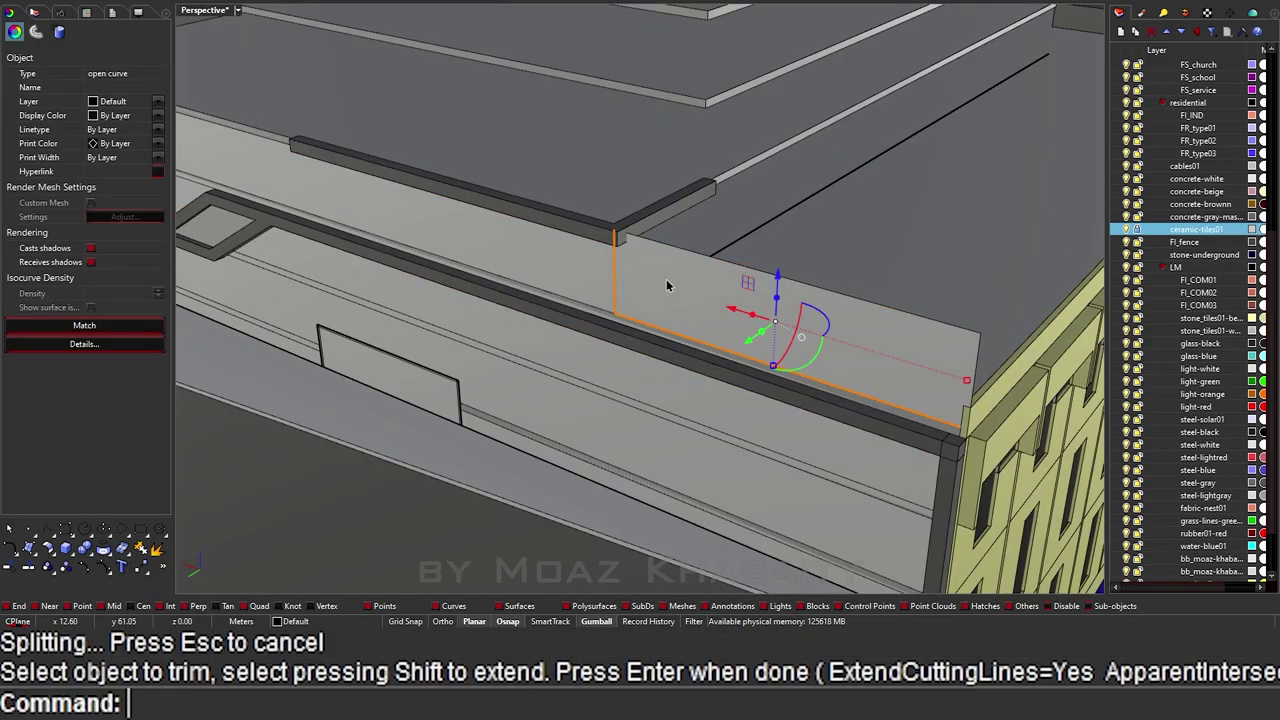
# Step: Move the cut-off wall piece aside, delete it, and show the hidden objects again
pyautogui.moveTo(671, 286); pyautogui.dragTo(697, 432, button='right')
pyautogui.moveTo(697, 432); pyautogui.dragTo(694, 420)
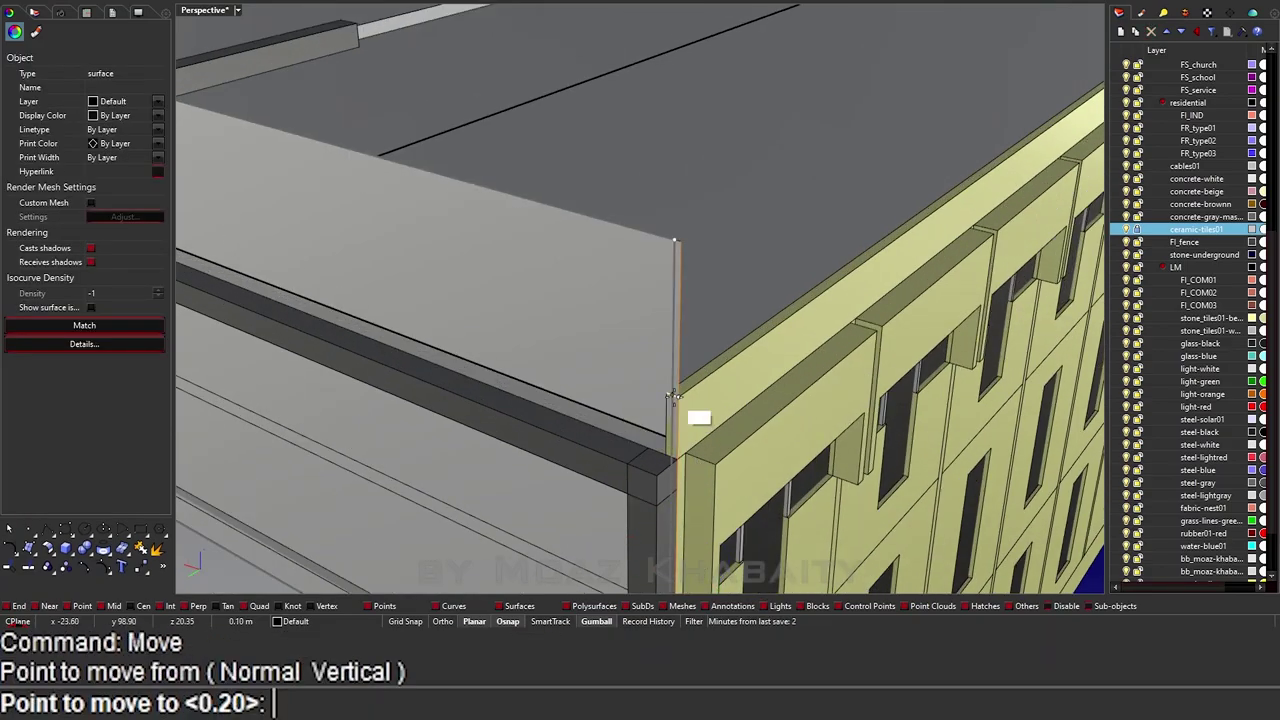
pyautogui.moveTo(643, 443); pyautogui.dragTo(423, 328, button='right')
pyautogui.press('Delete')
pyautogui.scroll(5, 423, 328)
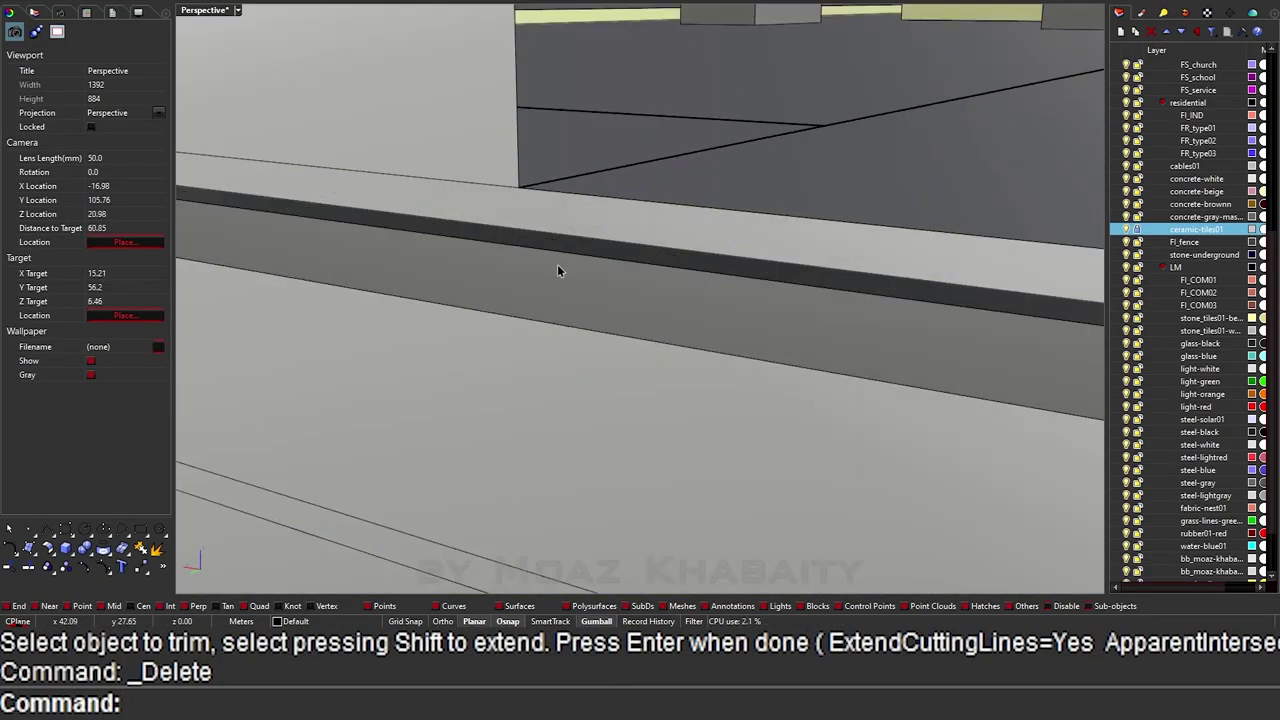
pyautogui.scroll(-5, 557, 264)
pyautogui.scroll(4, 560, 300)
pyautogui.click(517, 311)
pyautogui.moveTo(517, 311)
pyautogui.mouseDown(button='right')
pyautogui.moveTo(510, 340)
pyautogui.moveTo(200, 490)
pyautogui.moveTo(497, 520)
pyautogui.moveTo(772, 425)
pyautogui.moveTo(455, 355)
pyautogui.moveTo(543, 337)
pyautogui.moveTo(493, 356)
pyautogui.mouseUp(button='right')
pyautogui.scroll(3, 510, 340)
pyautogui.scroll(-5, 510, 340)
pyautogui.write('hh')
pyautogui.press('Return')
pyautogui.press('Return')
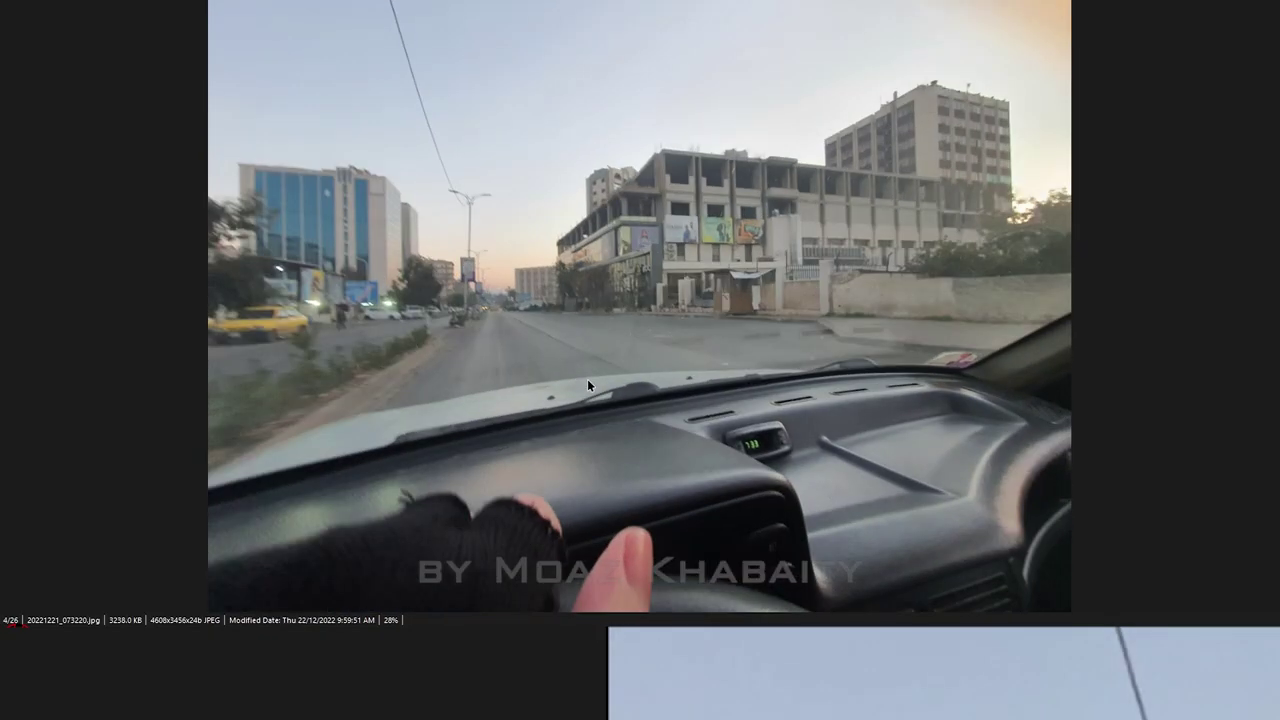
# Step: Flip back and forth between reference street photos 4 and 5 of 26
pyautogui.press('Left')
pyautogui.press('Right')
pyautogui.press('Left')
pyautogui.press('Right')
# Step: Select the grouped window tile panel and move it to a new position on the wall
pyautogui.moveTo(760, 400); pyautogui.dragTo(588, 393, button='right')
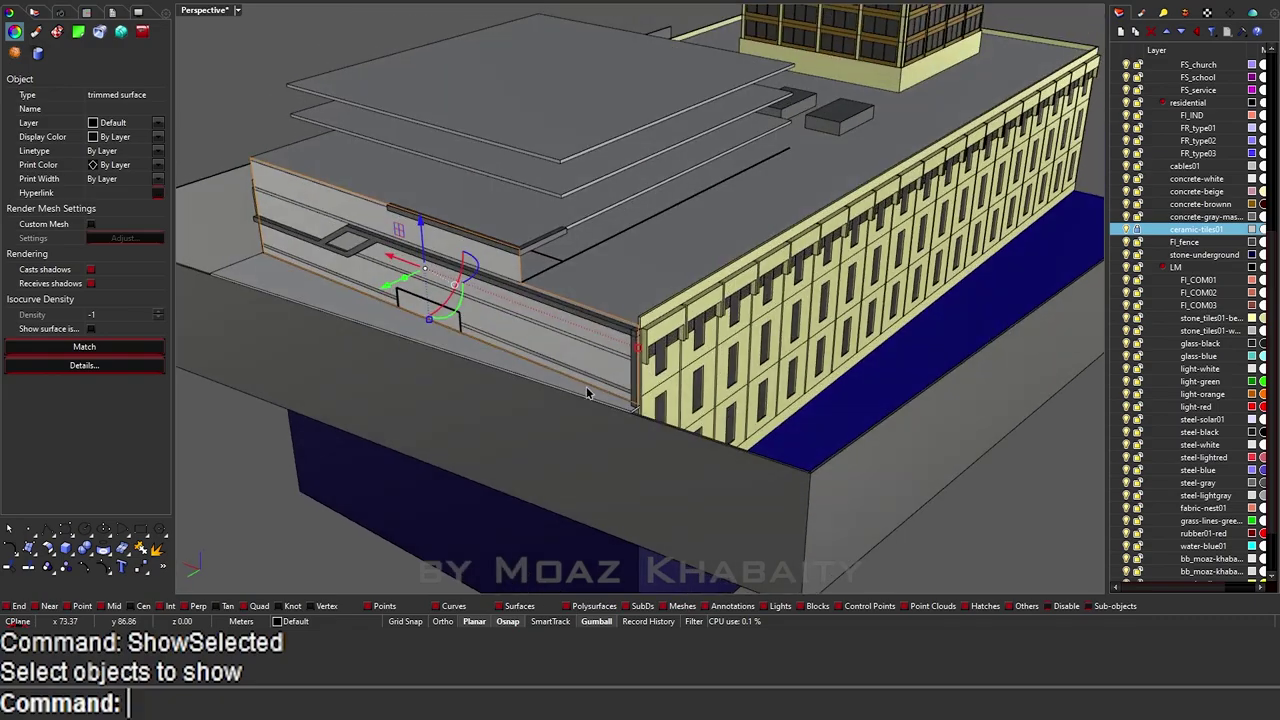
pyautogui.moveTo(783, 455); pyautogui.dragTo(511, 222, button='right')
pyautogui.scroll(2, 536, 328)
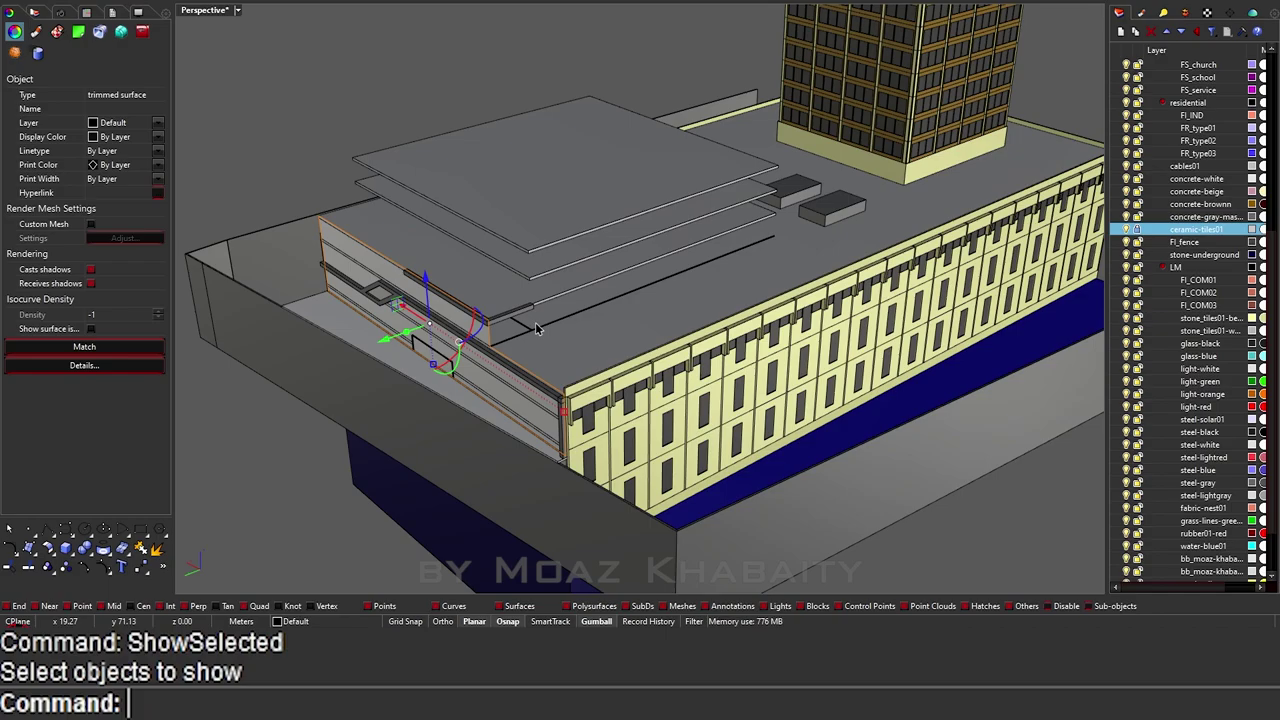
pyautogui.click(686, 493)
pyautogui.moveTo(686, 493); pyautogui.dragTo(494, 488, button='right')
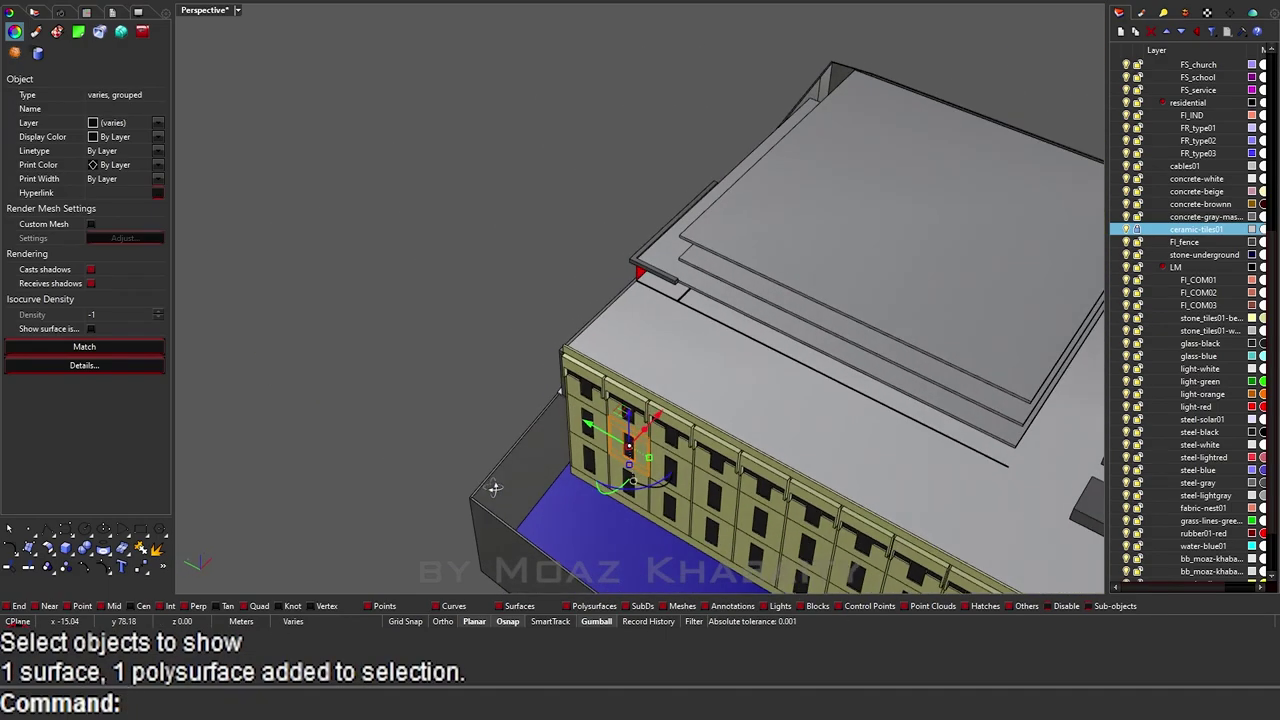
pyautogui.scroll(3, 776, 415)
pyautogui.scroll(2, 700, 250)
pyautogui.write('m')
pyautogui.press('Return')
pyautogui.click(712, 290)
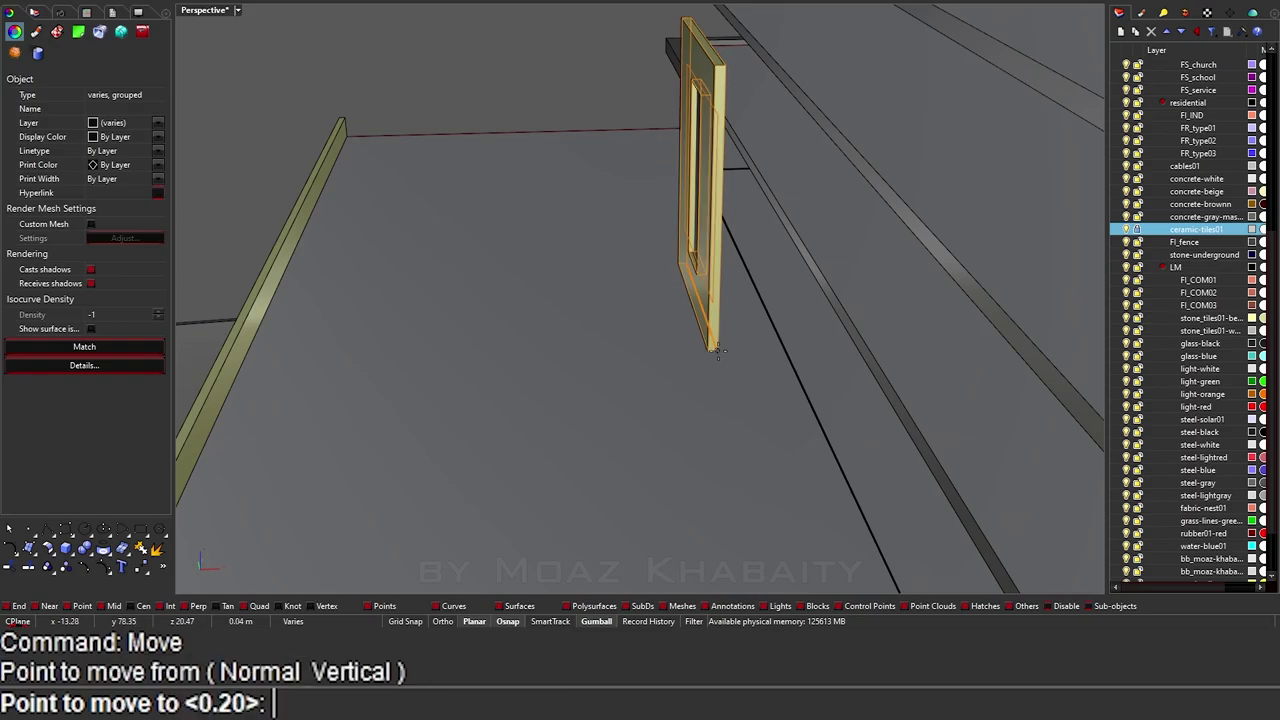
pyautogui.scroll(2, 712, 290)
pyautogui.click(780, 338)
pyautogui.scroll(-3, 752, 323)
pyautogui.moveTo(752, 323); pyautogui.dragTo(741, 292, button='right')
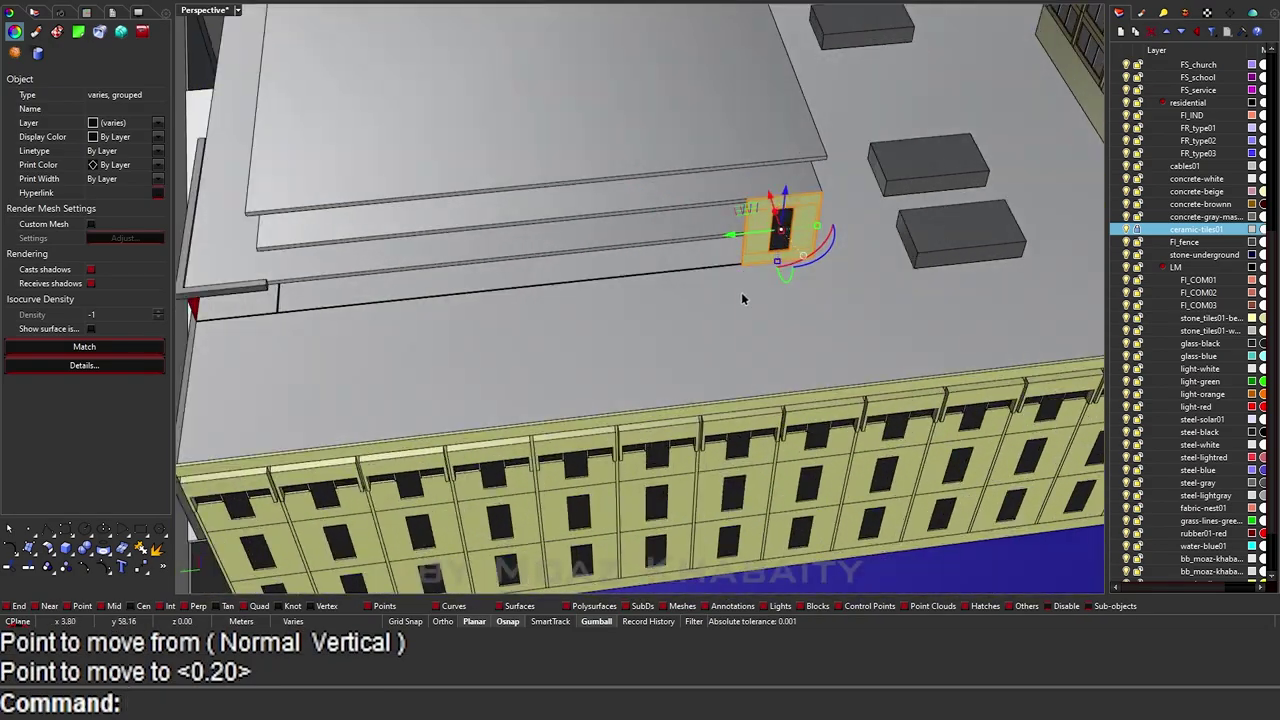
# Step: Copy the panel and a tile column piece to new base points along the wall
pyautogui.write('m')
pyautogui.press('Return')
pyautogui.click(640, 372)
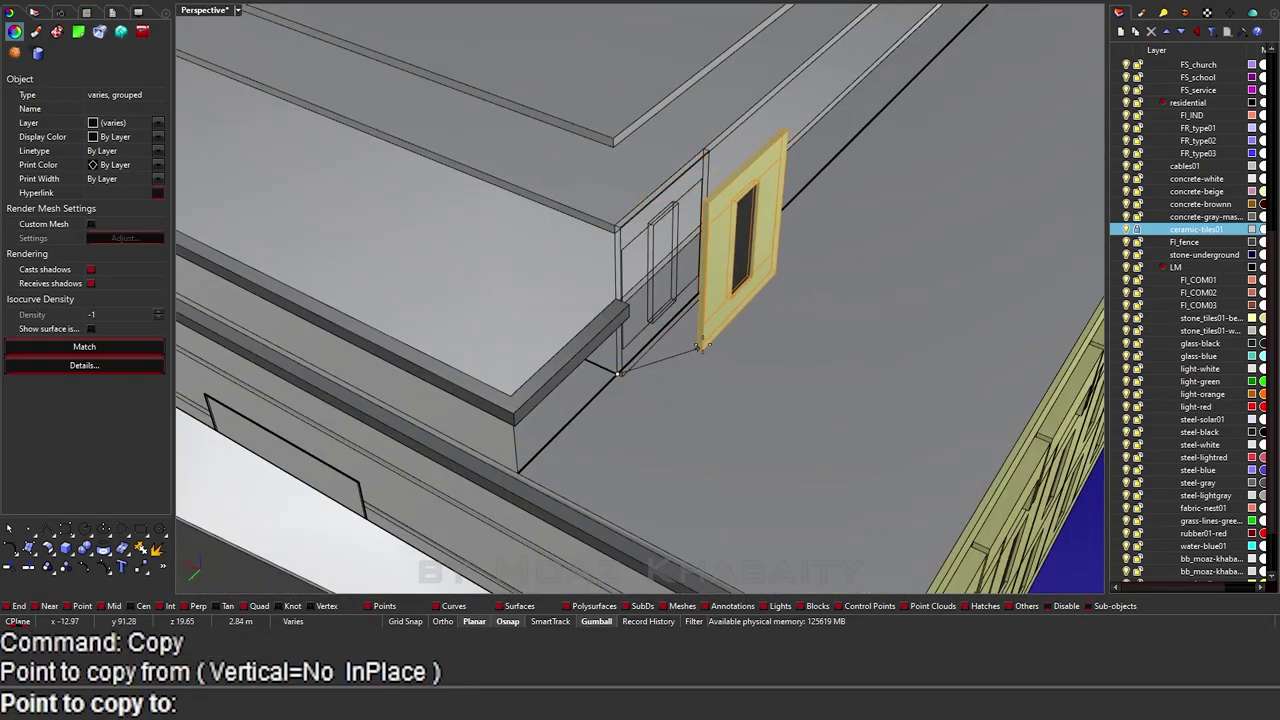
pyautogui.scroll(-3, 700, 346)
pyautogui.press('Return')
pyautogui.scroll(3, 505, 302)
pyautogui.click(505, 302)
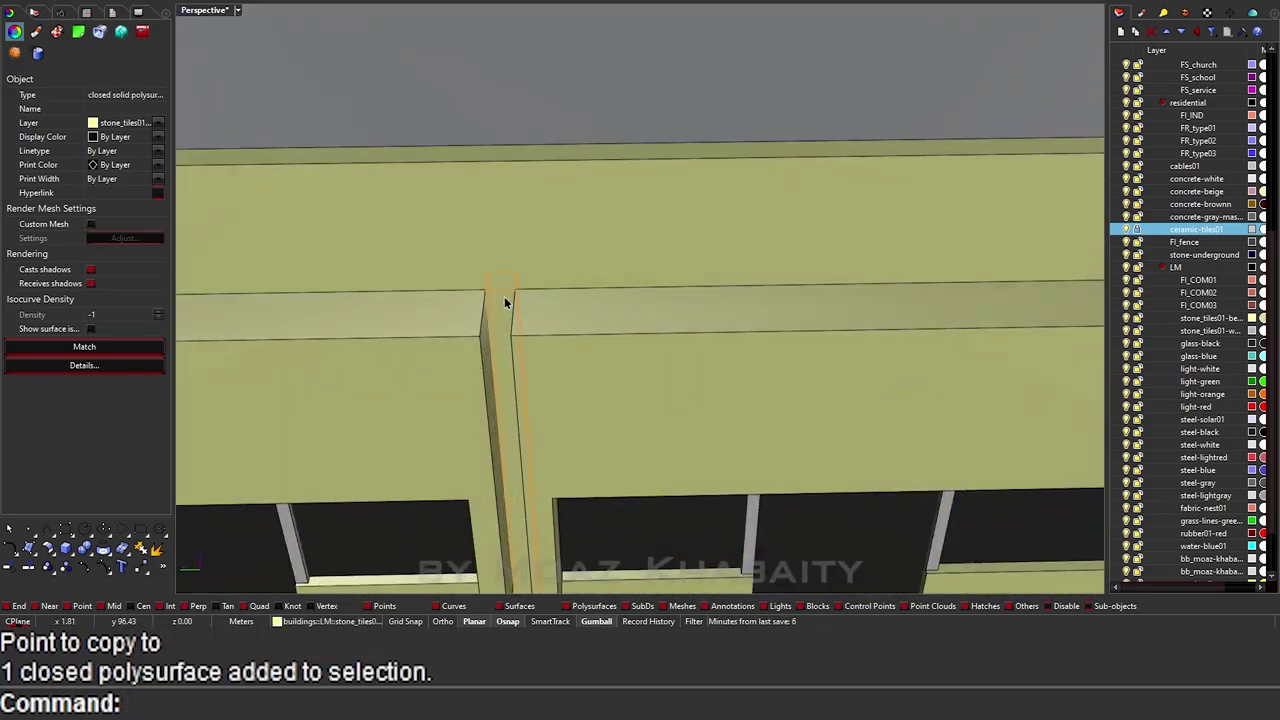
pyautogui.press('Return')
pyautogui.click(505, 302)
pyautogui.scroll(-3, 505, 302)
pyautogui.click(543, 386)
pyautogui.press('Return')
# Step: Undo the accidental tile move and reselect the window tile panel
pyautogui.click(860, 307)
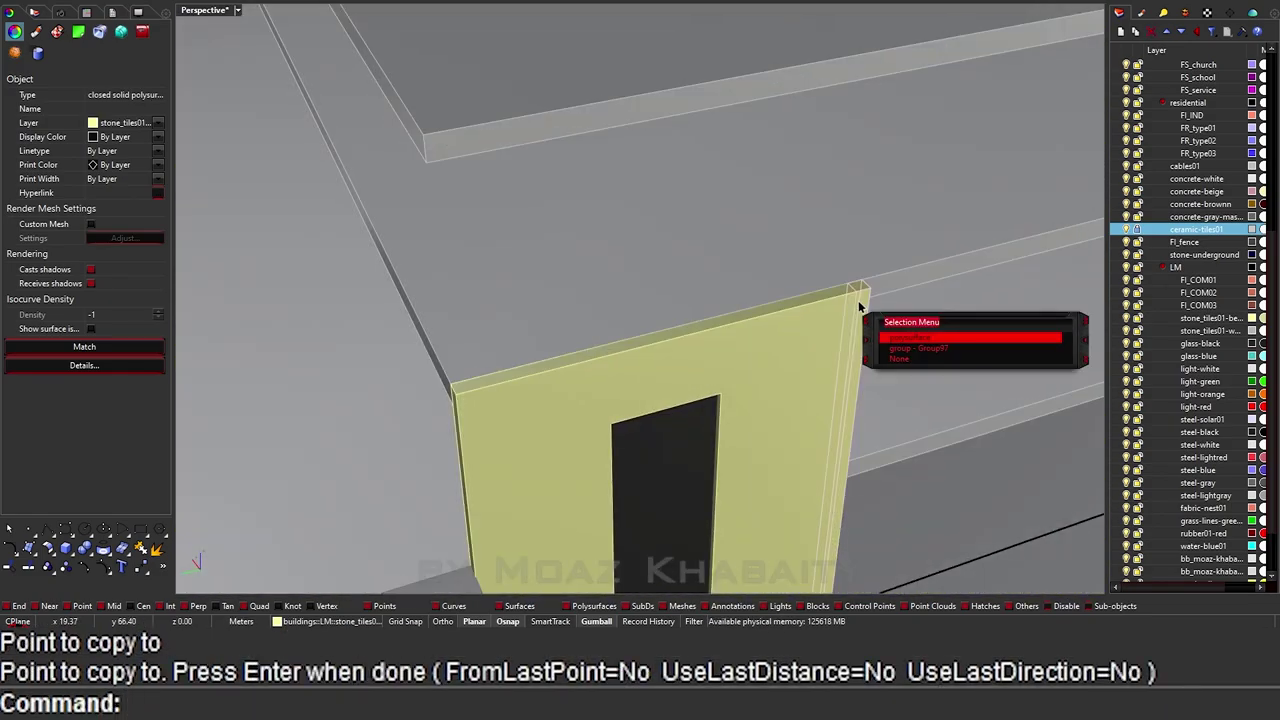
pyautogui.click(910, 348)
pyautogui.scroll(-3, 686, 357)
pyautogui.scroll(3, 598, 420)
pyautogui.scroll(-5, 592, 325)
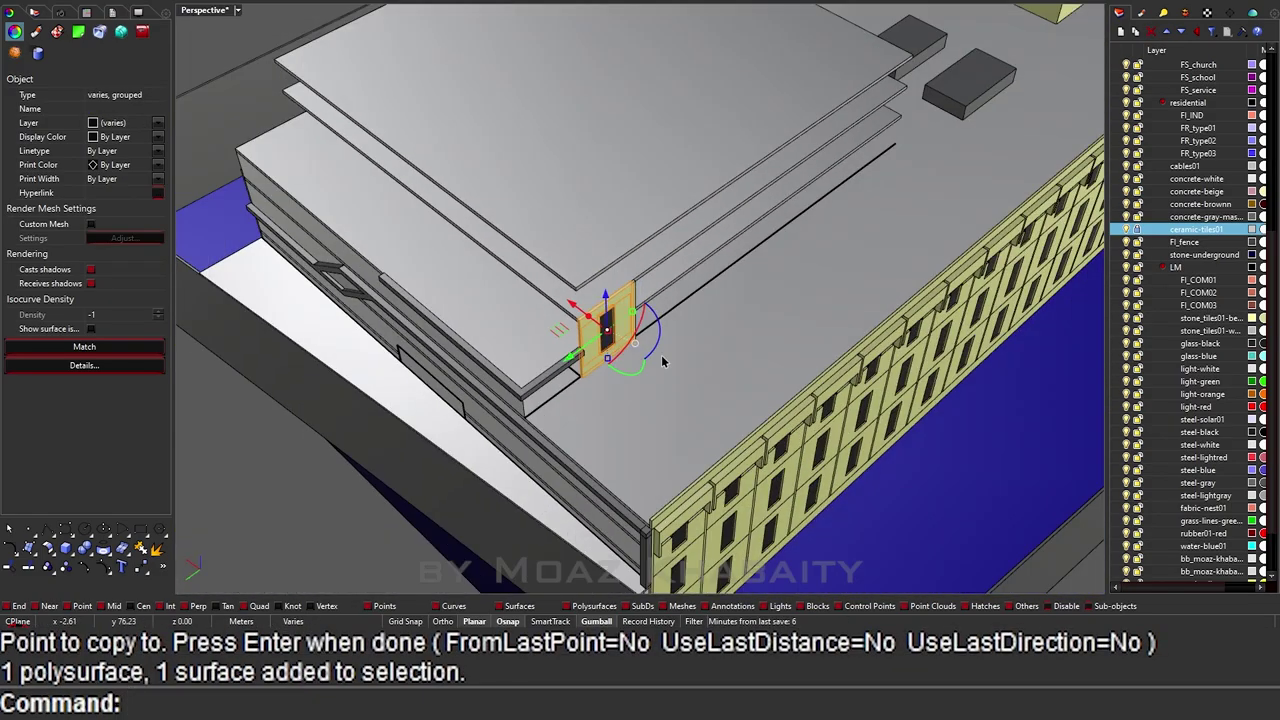
pyautogui.scroll(2, 595, 325)
pyautogui.scroll(3, 600, 322)
pyautogui.scroll(-3, 637, 314)
pyautogui.press('Escape')
pyautogui.scroll(5, 639, 340)
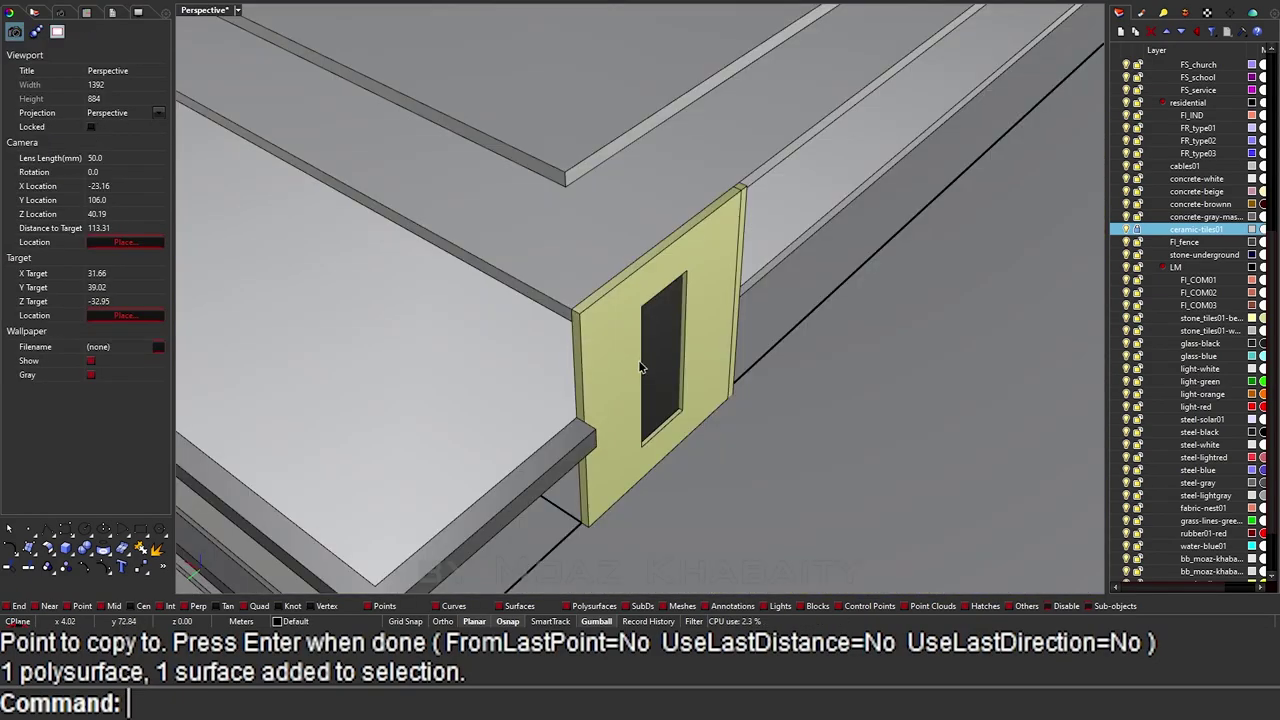
pyautogui.hotkey('ctrl', 'z')
pyautogui.click(622, 336)
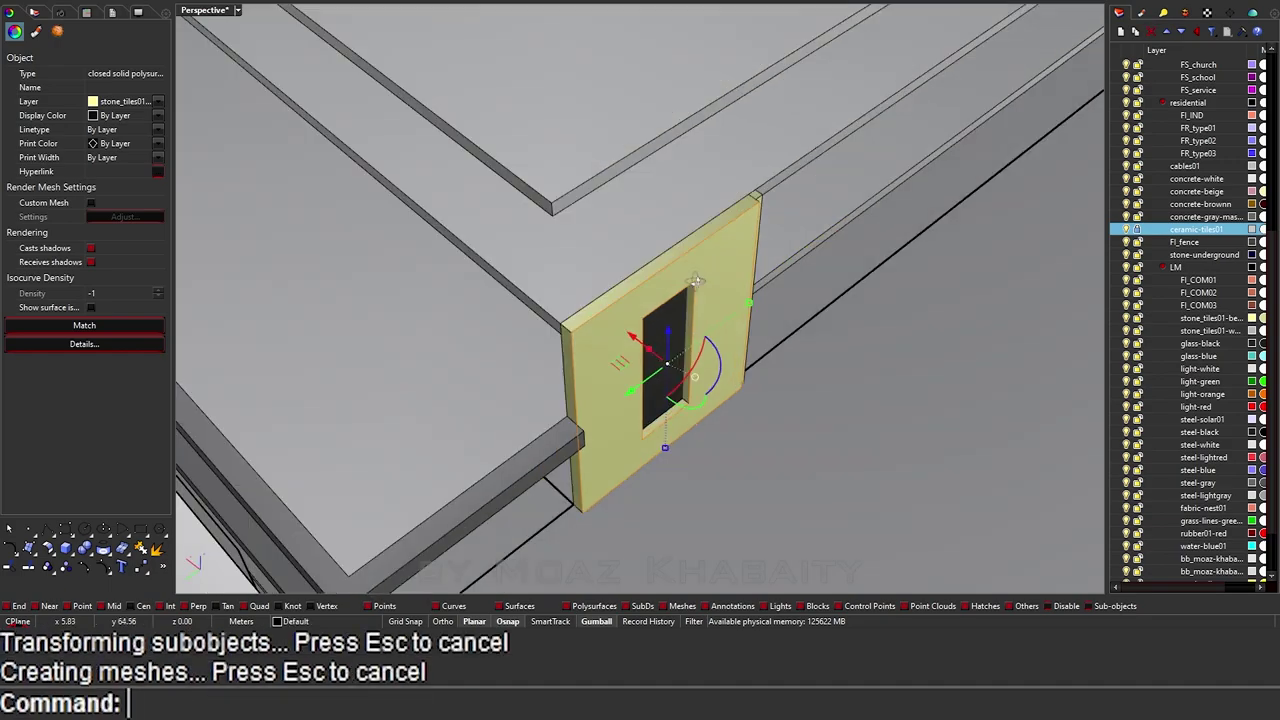
pyautogui.moveTo(622, 340); pyautogui.dragTo(737, 304, button='right')
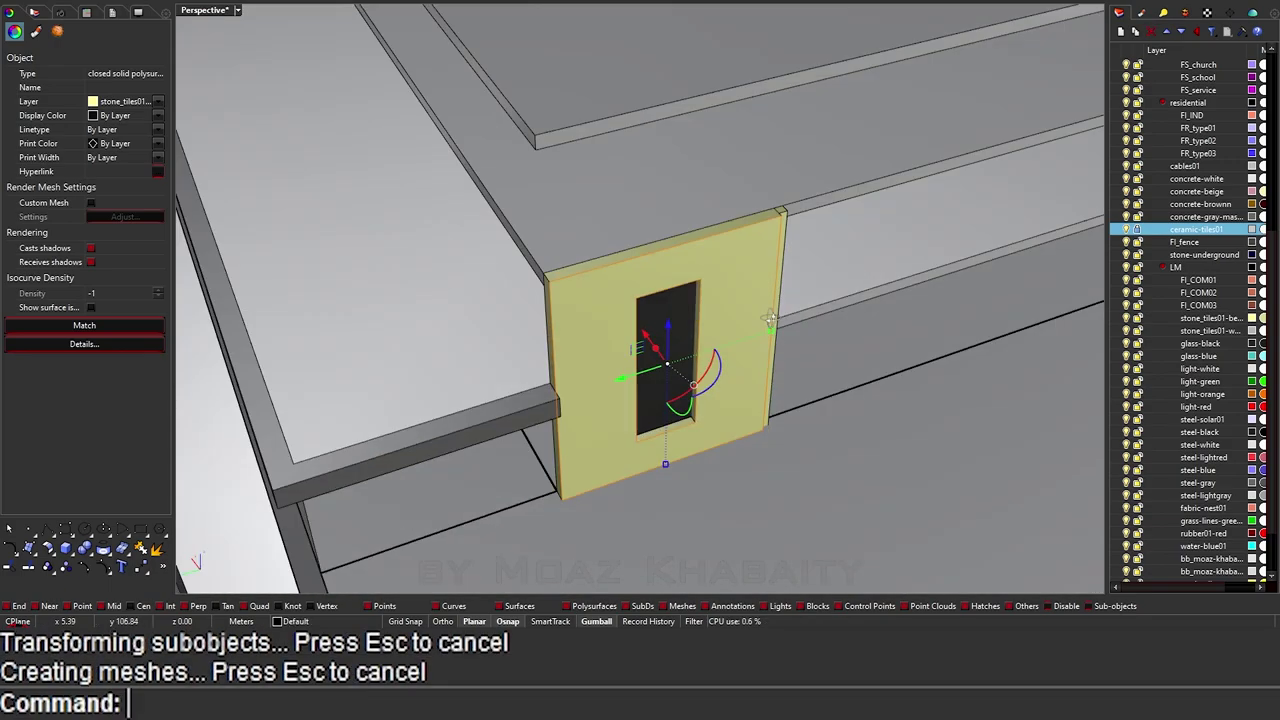
# Step: Place three copies of the tile panel along the wall from its corner, deleting the extra one
pyautogui.press('Escape')
pyautogui.click(617, 288)
pyautogui.scroll(3, 735, 248)
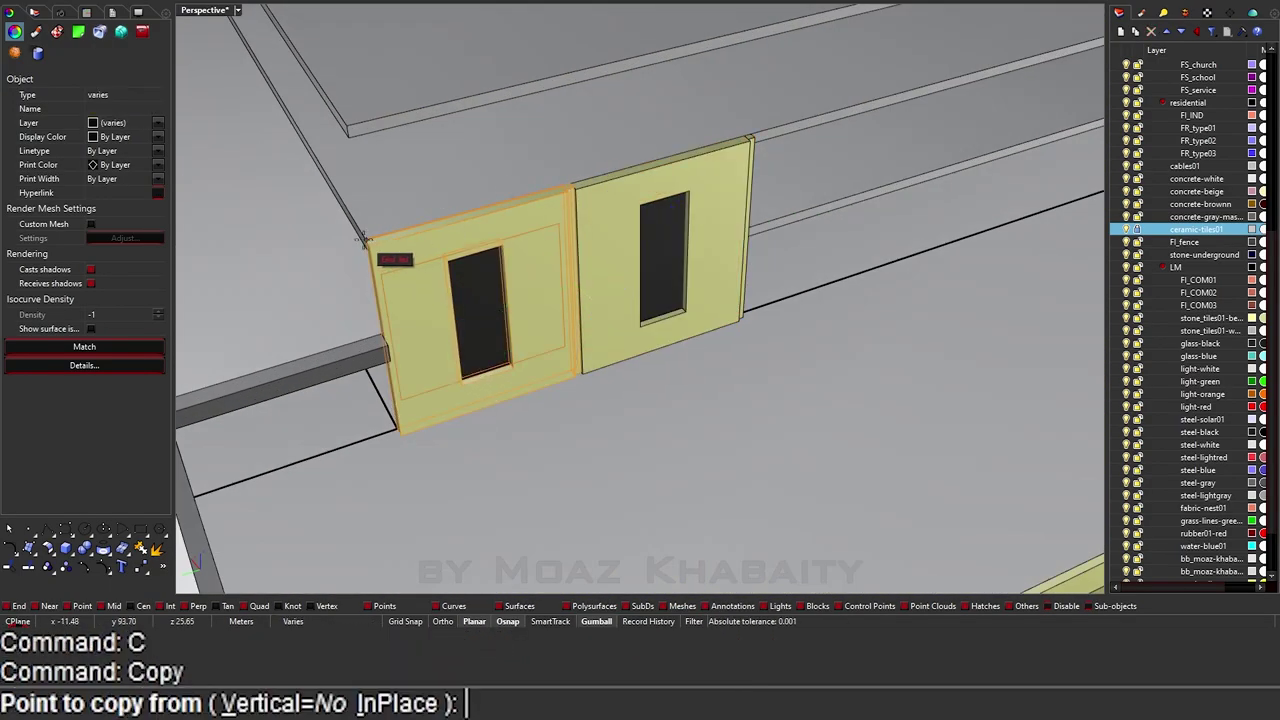
pyautogui.click(365, 240)
pyautogui.click(672, 338)
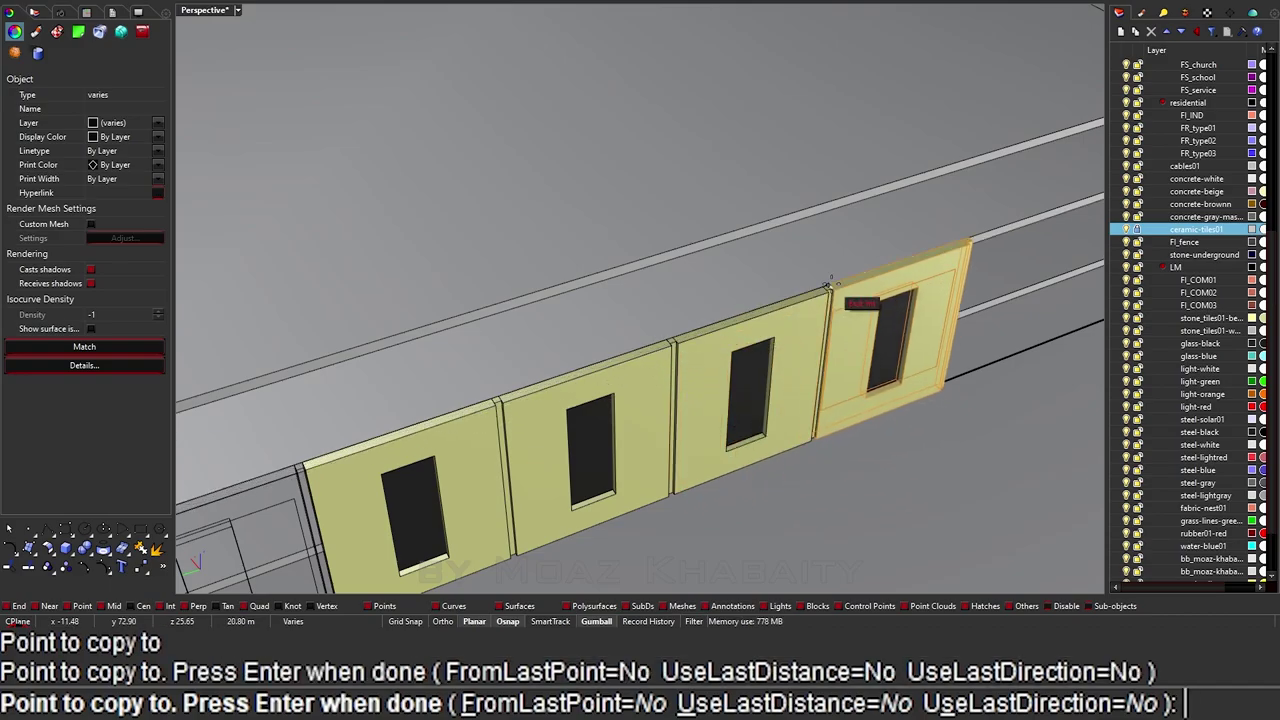
pyautogui.click(829, 284)
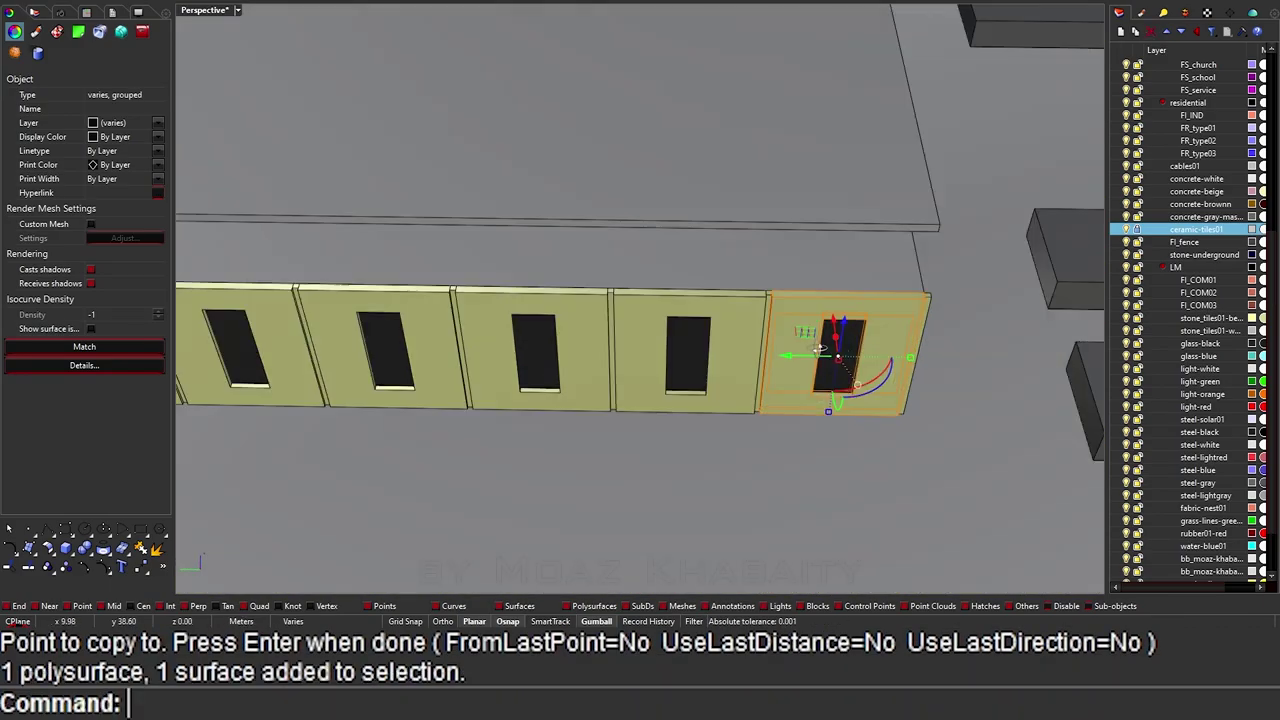
pyautogui.press('Delete')
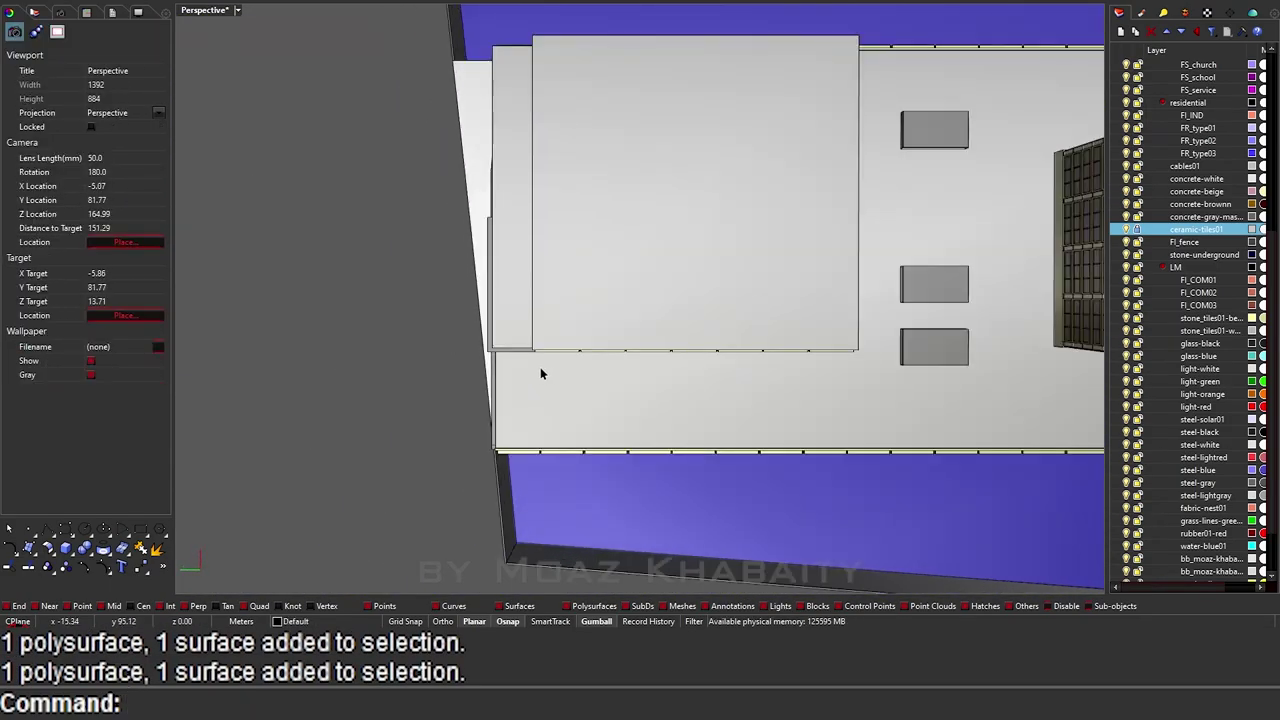
# Step: Mirror the window-selected row of tile panels across the picked mirror plane
pyautogui.moveTo(647, 341); pyautogui.dragTo(648, 342)
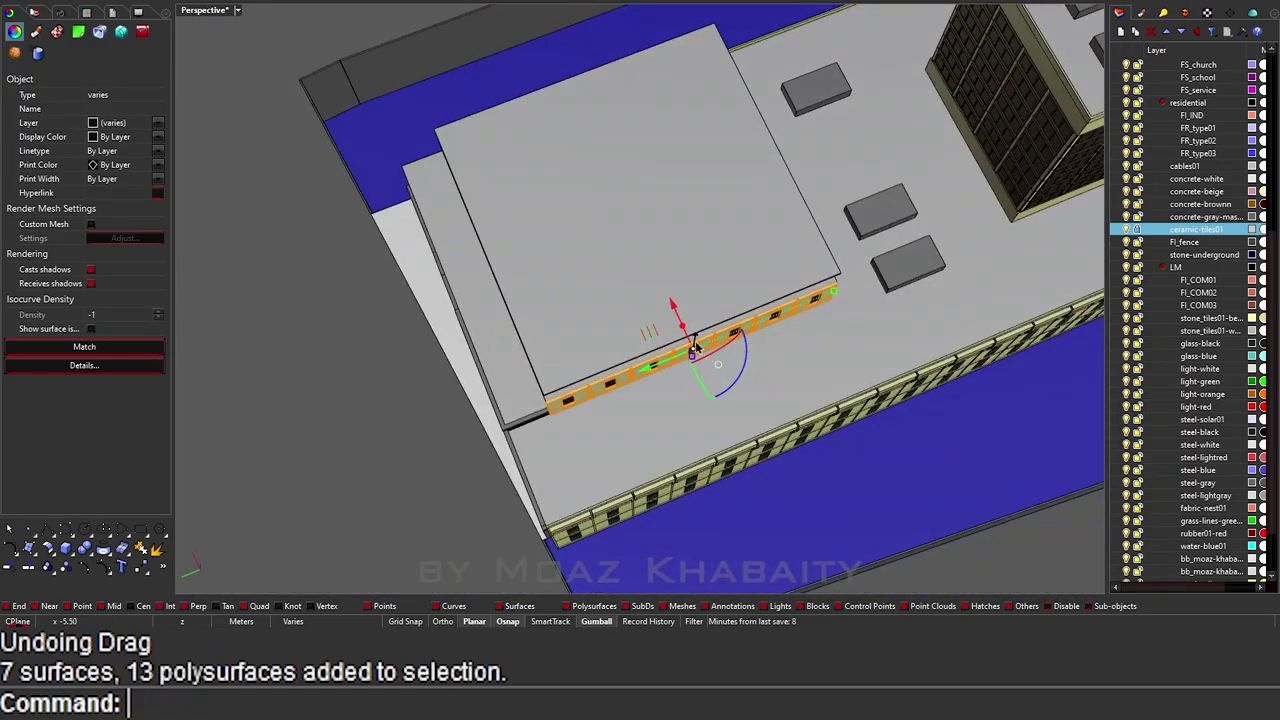
pyautogui.write('Mi')
pyautogui.press('Return')
pyautogui.click(481, 543)
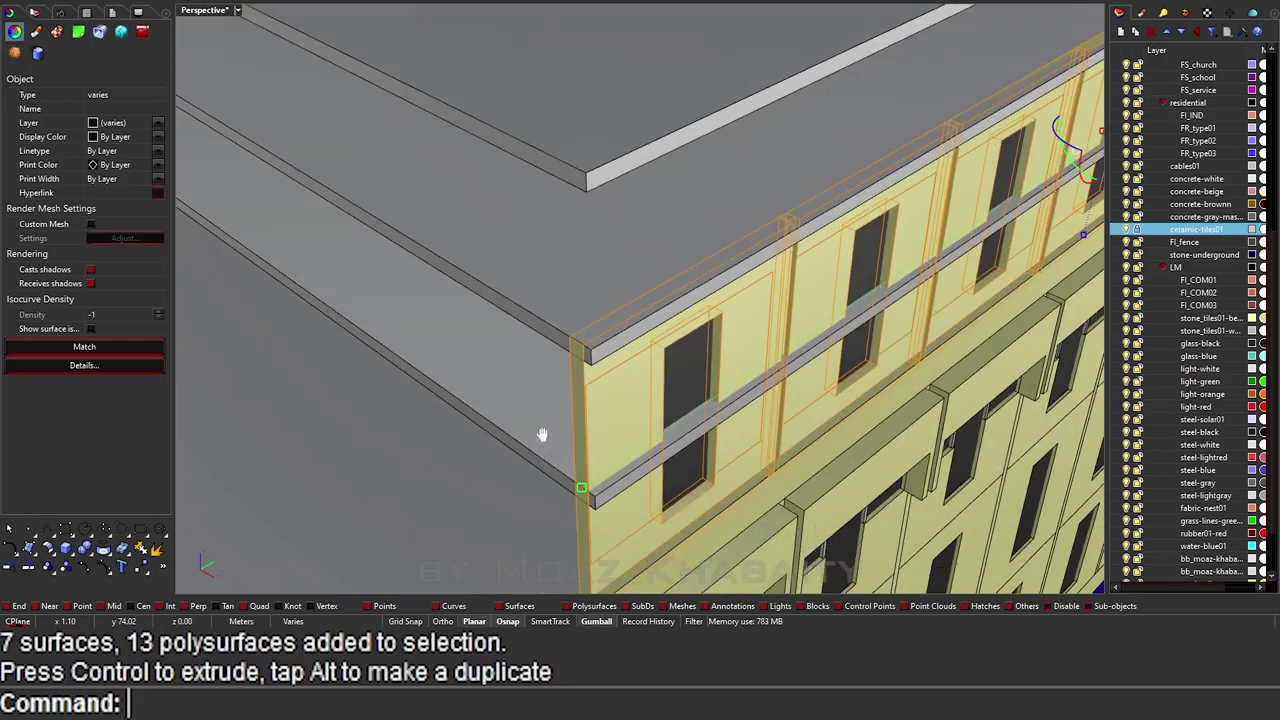
# Step: Move the mirrored panel row 31.19 upward to the upper floor
pyautogui.write('M')
pyautogui.press('Return')
pyautogui.click(600, 352)
pyautogui.click(602, 335)
pyautogui.scroll(-5, 602, 335)
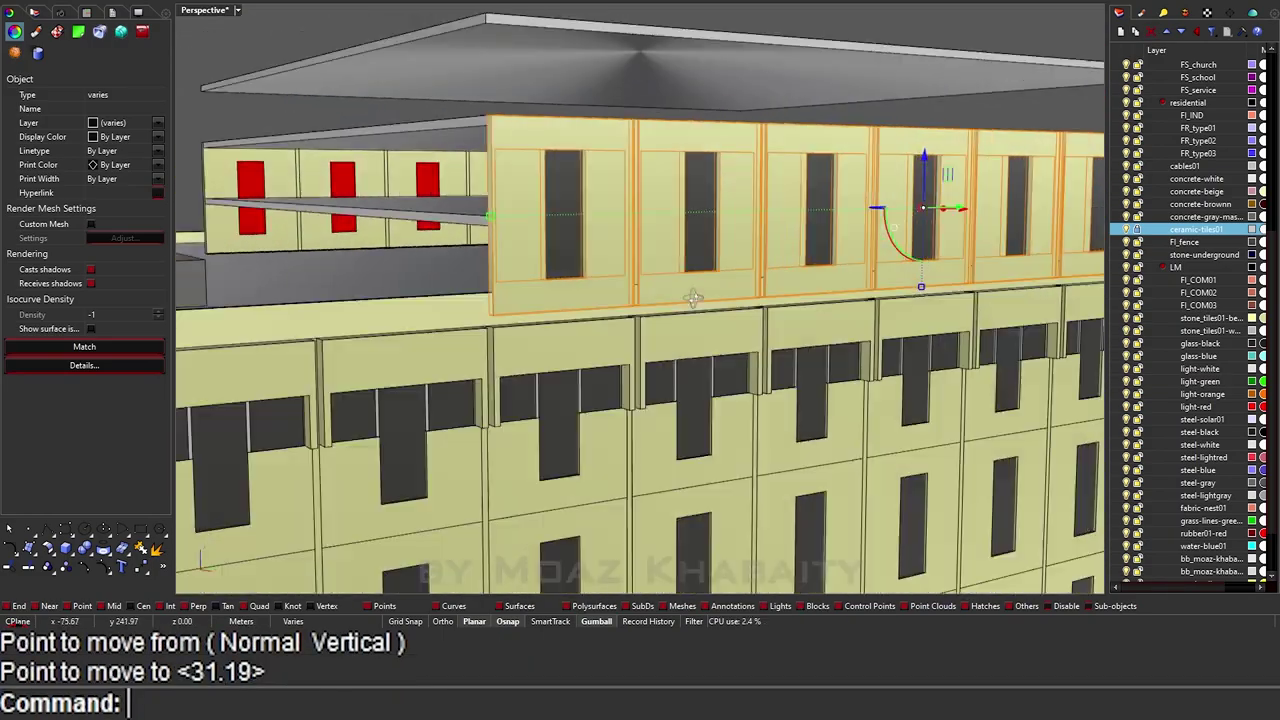
# Step: Review the whole building, clear the selection, and close in on the roof edge
pyautogui.moveTo(602, 335)
pyautogui.mouseDown(button='right')
pyautogui.moveTo(688, 368)
pyautogui.moveTo(564, 374)
pyautogui.mouseUp(button='right')
pyautogui.scroll(5, 688, 368)
pyautogui.scroll(2, 564, 374)
pyautogui.moveTo(668, 406)
pyautogui.mouseDown(button='right')
pyautogui.moveTo(593, 346)
pyautogui.moveTo(588, 246)
pyautogui.moveTo(976, 151)
pyautogui.mouseUp(button='right')
pyautogui.scroll(-4, 594, 329)
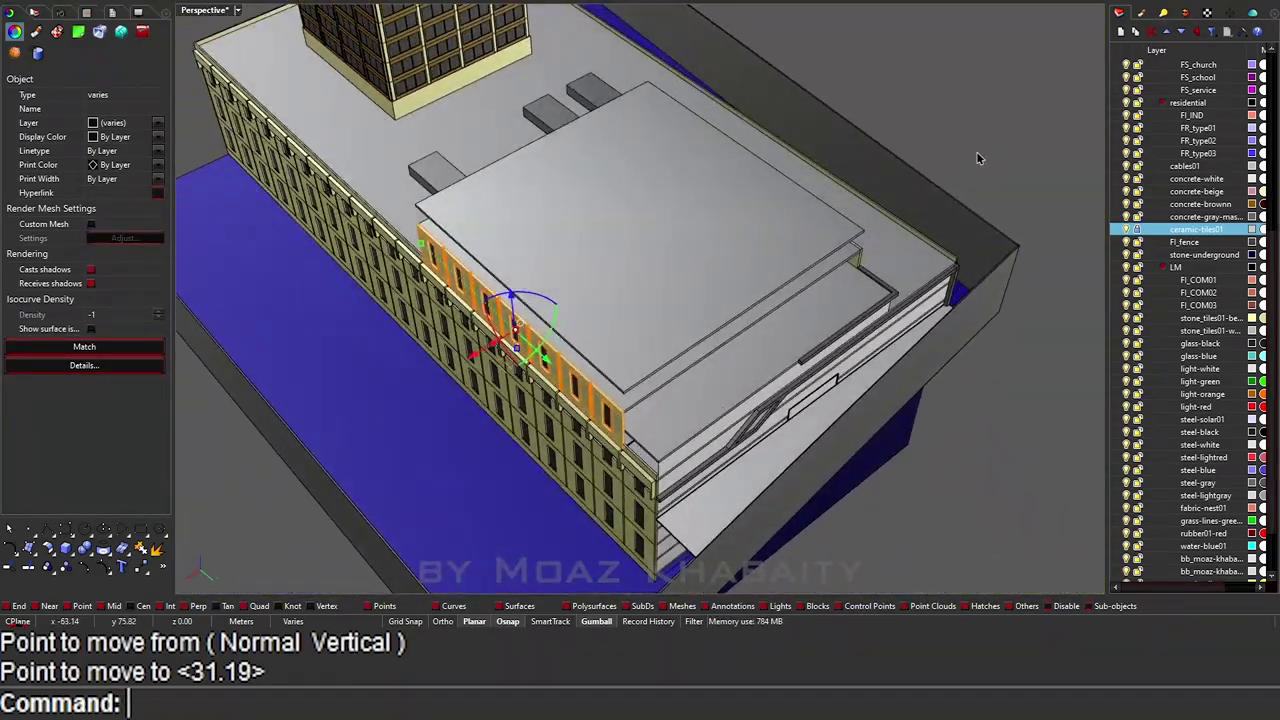
pyautogui.press('Escape')
pyautogui.scroll(5, 638, 425)
pyautogui.scroll(-4, 638, 425)
pyautogui.moveTo(638, 425); pyautogui.dragTo(700, 422, button='right')
pyautogui.scroll(4, 700, 422)
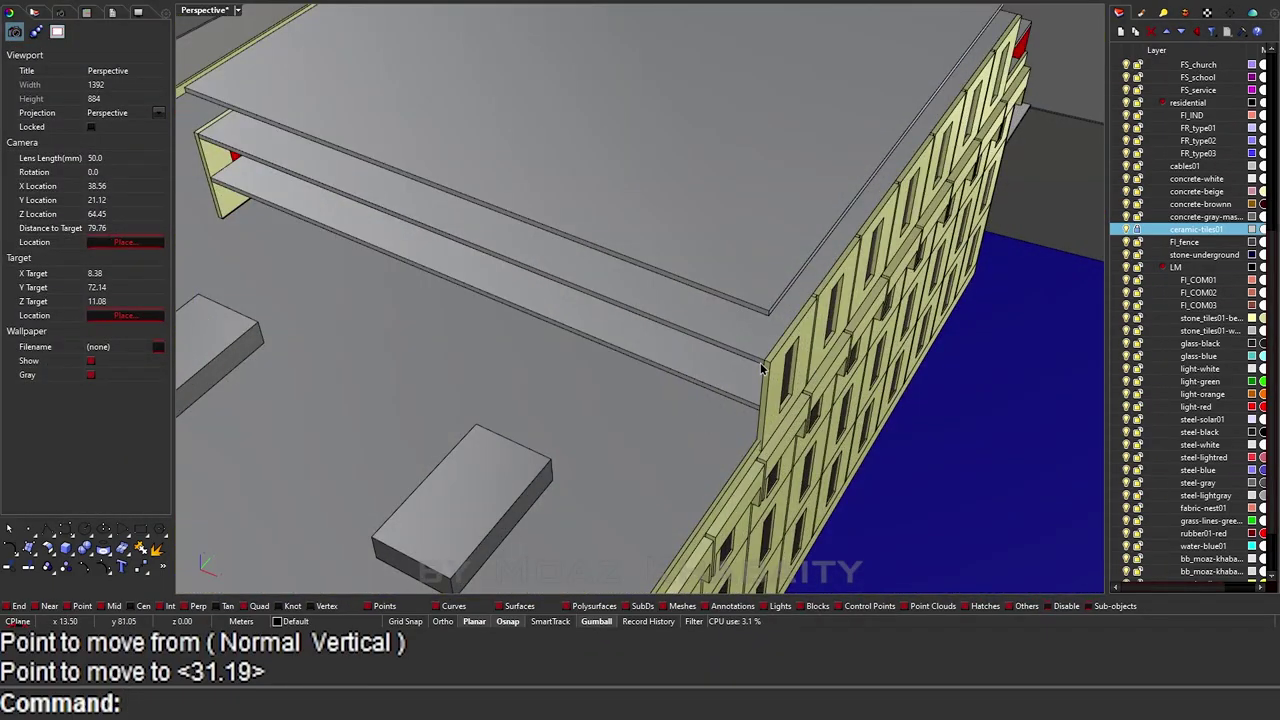
# Step: Undo the stray extrusion and select the facade tile piece and vertical posts
pyautogui.hotkey('ctrl', 'z')
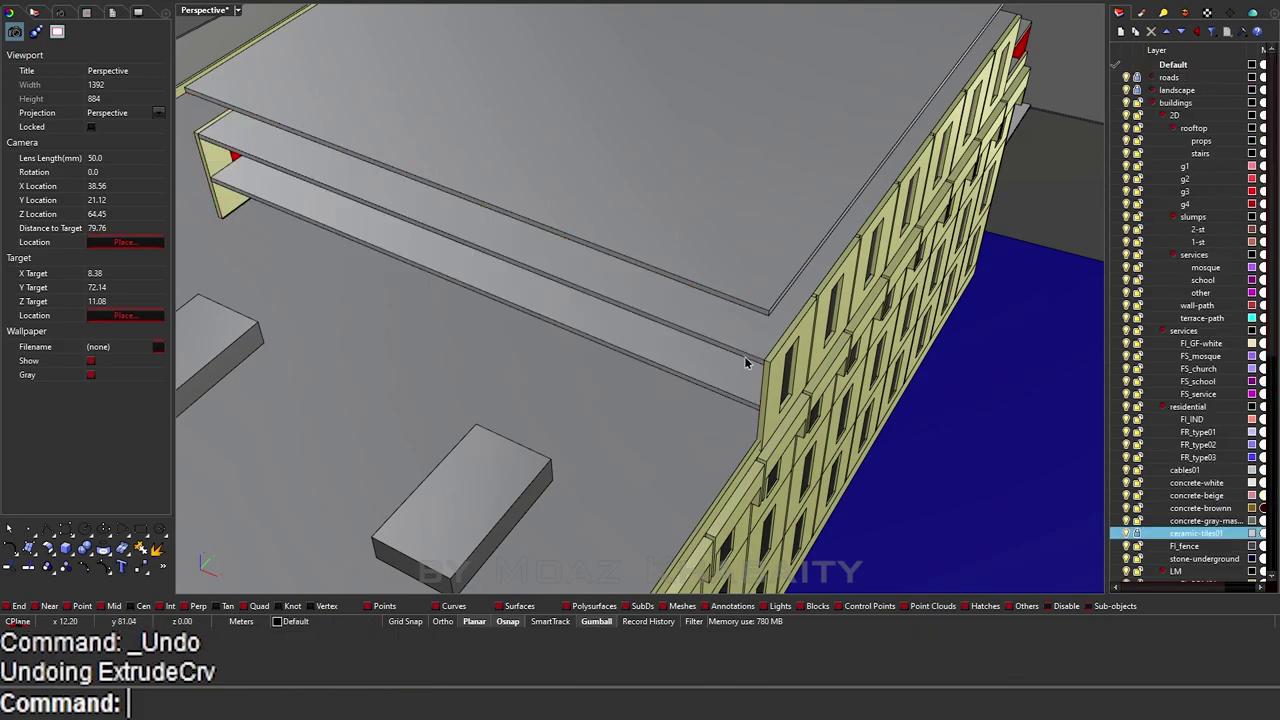
pyautogui.scroll(-3, 751, 363)
pyautogui.click(825, 393)
pyautogui.scroll(3, 718, 430)
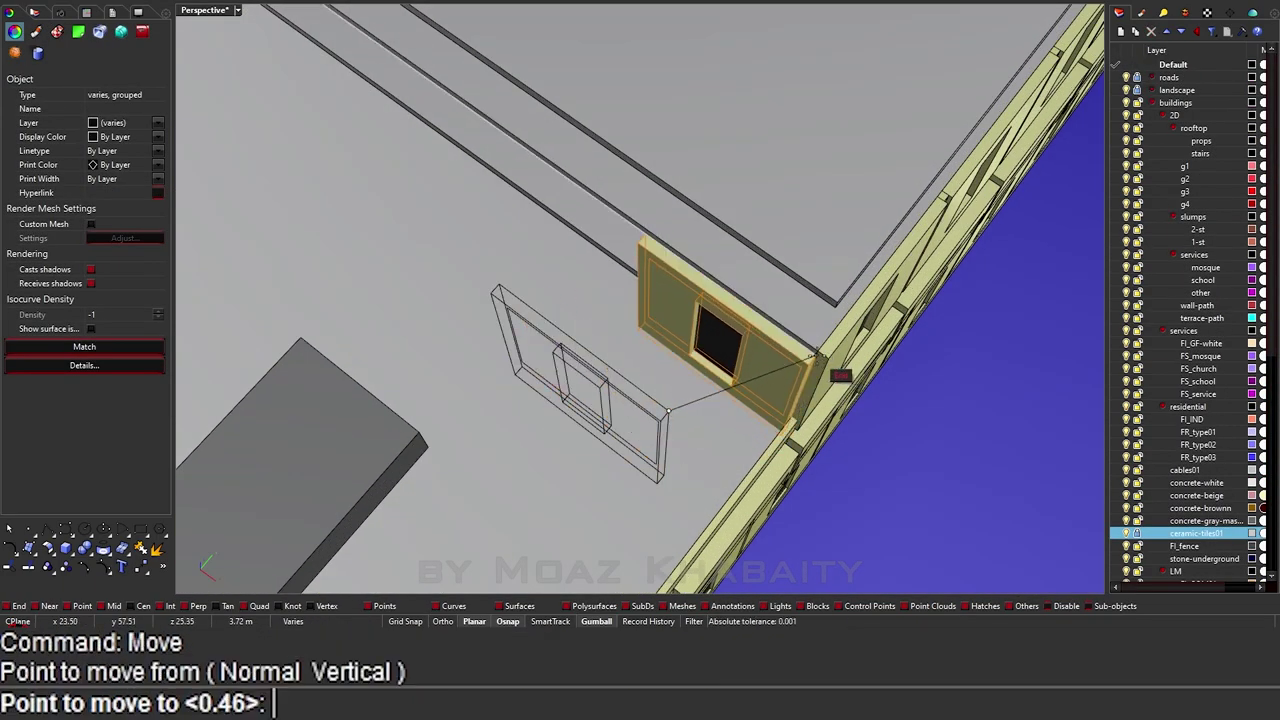
pyautogui.scroll(-3, 840, 350)
pyautogui.click(960, 230)
pyautogui.click(871, 286)
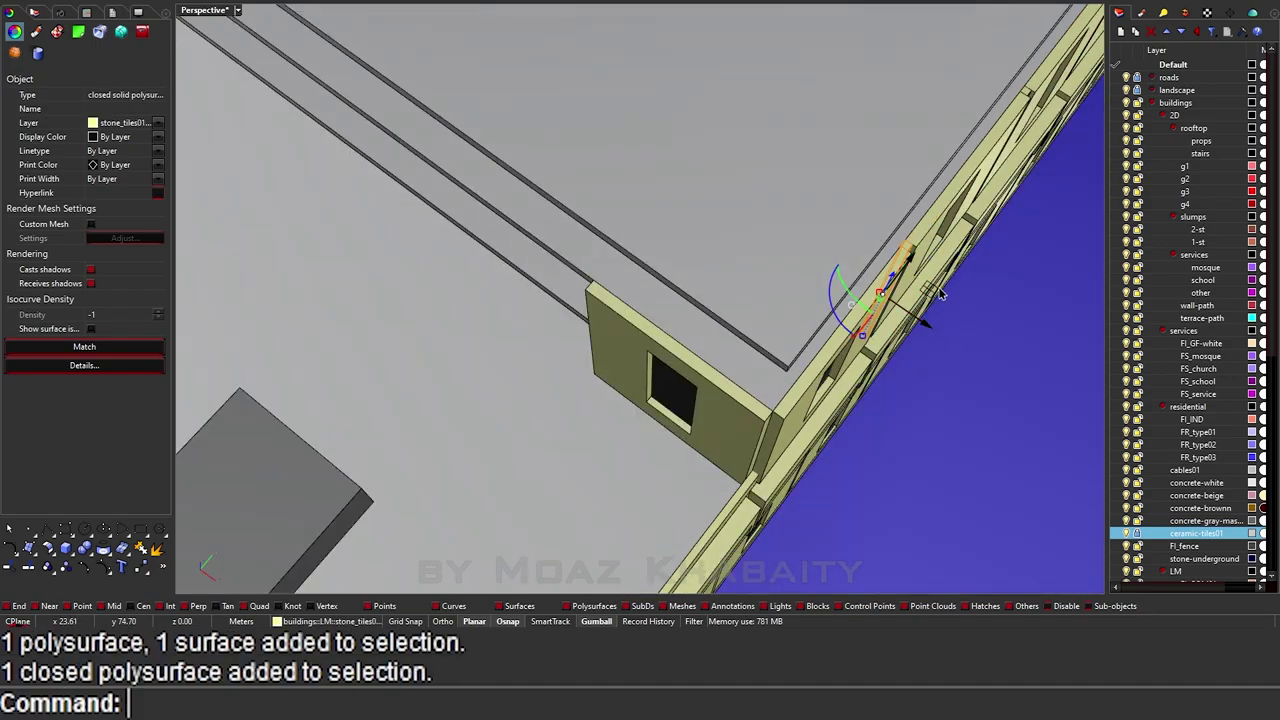
# Step: Add the tile panel and window surface, and copy them along the next wall
pyautogui.scroll(3, 620, 360)
pyautogui.click(668, 342)
pyautogui.scroll(-2, 756, 412)
pyautogui.click(756, 412)
pyautogui.write('C')
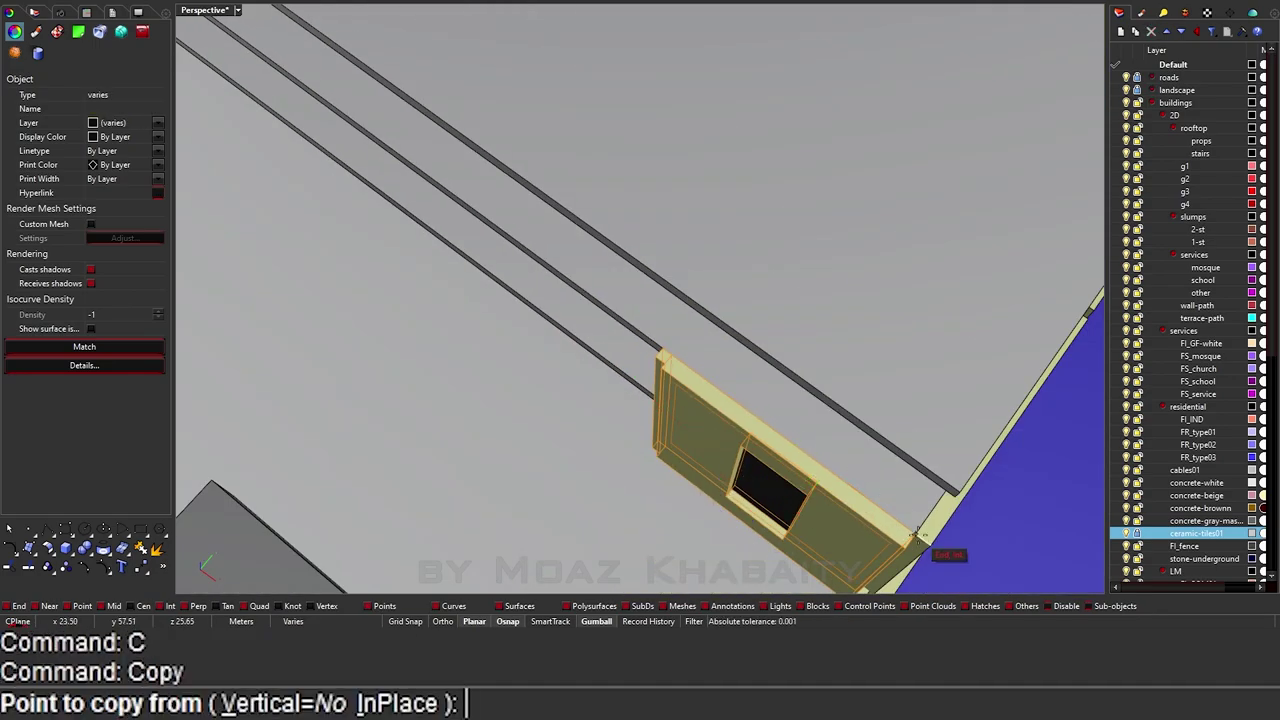
pyautogui.scroll(-2, 843, 490)
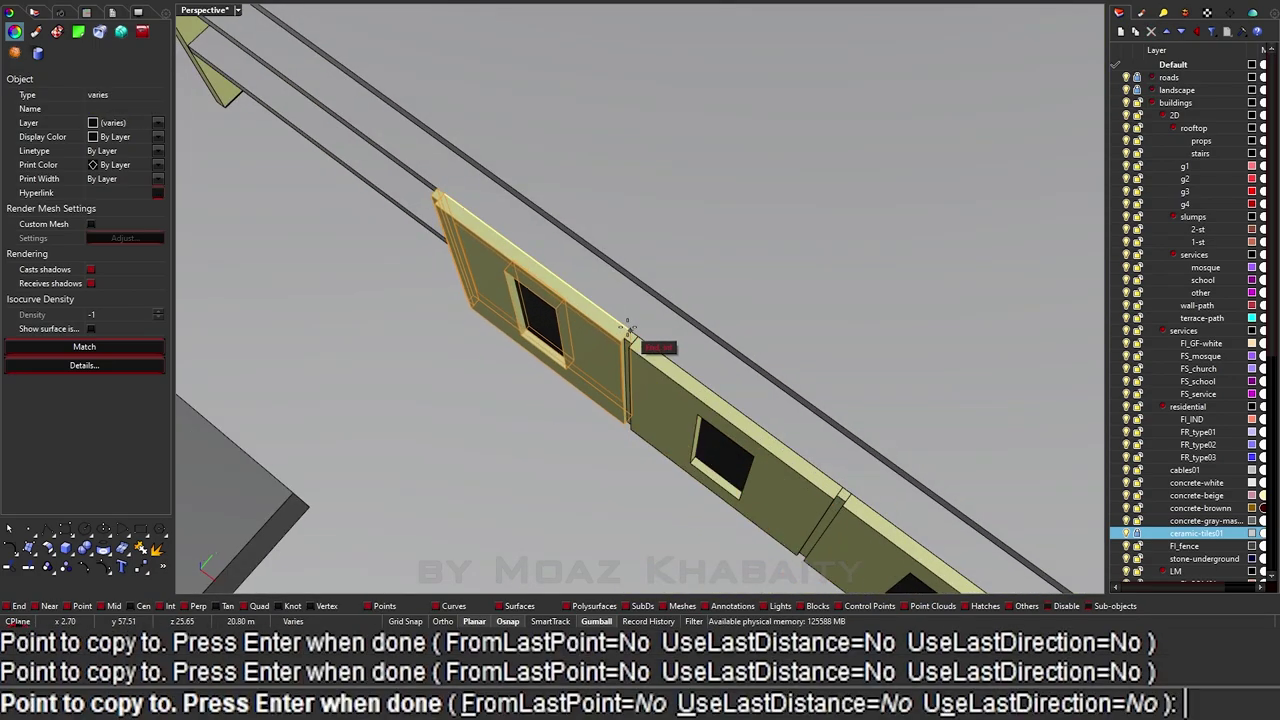
pyautogui.scroll(-3, 421, 215)
pyautogui.press('Return')
# Step: Move the selected wall piece into place at the building corner
pyautogui.scroll(2, 700, 350)
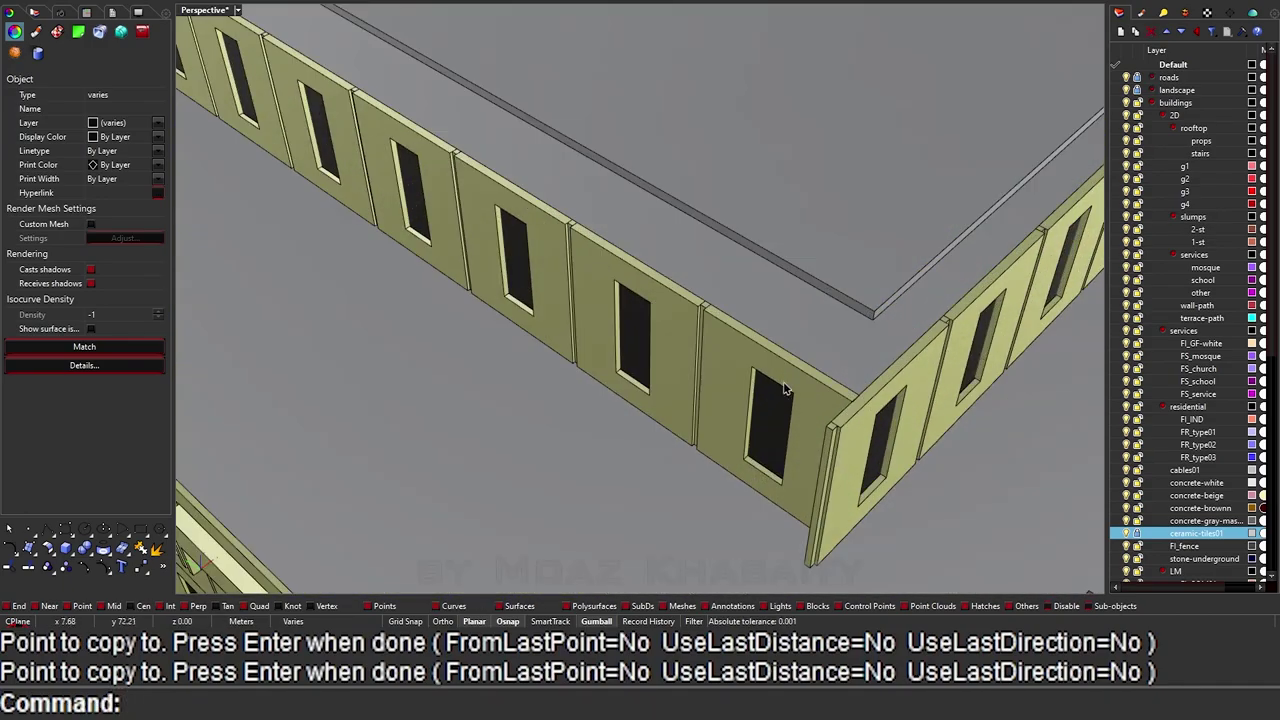
pyautogui.click(775, 390)
pyautogui.scroll(-2, 775, 390)
pyautogui.moveTo(420, 411); pyautogui.dragTo(794, 491)
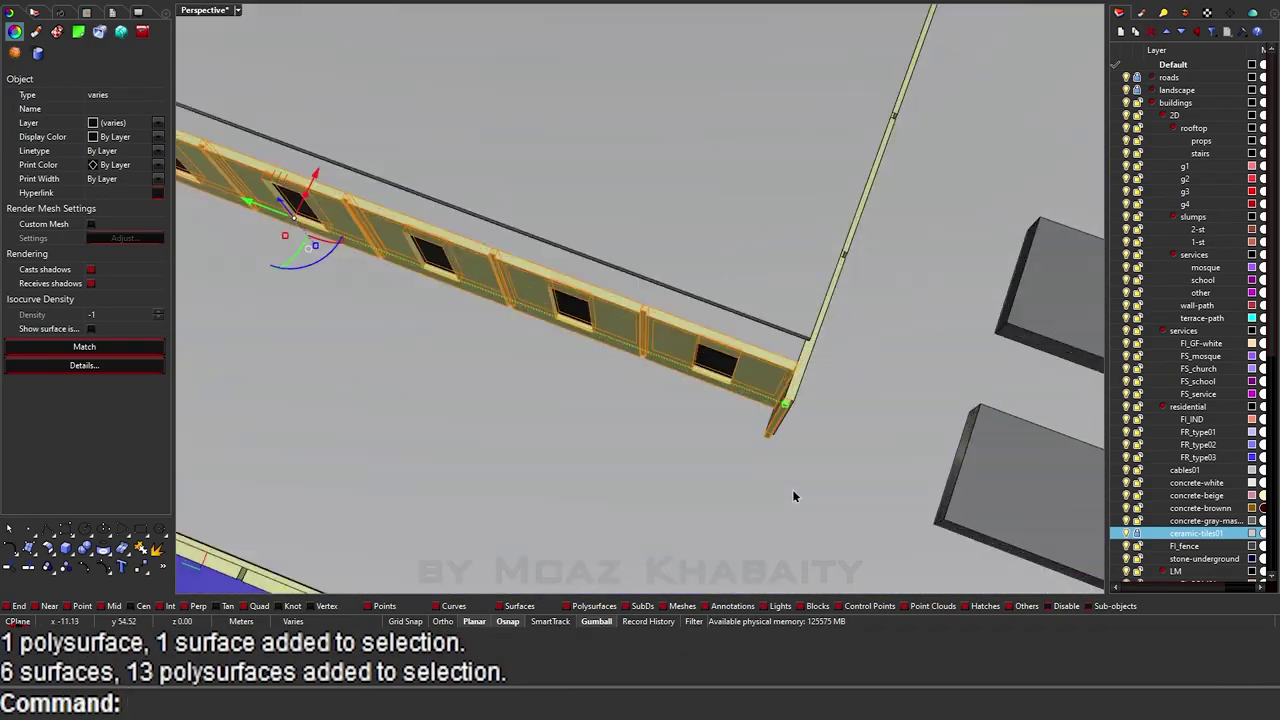
pyautogui.keyDown('ctrl'); pyautogui.click(654, 549); pyautogui.keyUp('ctrl')
pyautogui.write('m')
pyautogui.press('Return')
pyautogui.click(608, 443)
pyautogui.click(634, 514)
pyautogui.click(608, 540)
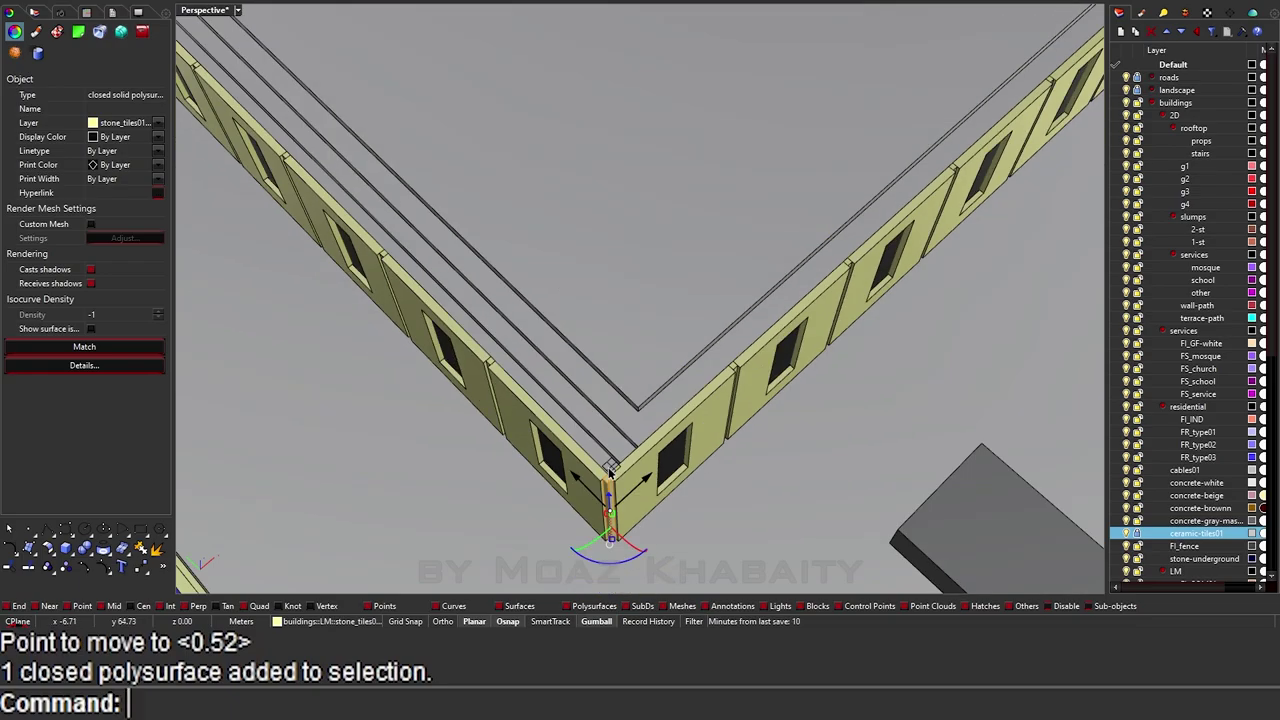
# Step: Copy the tile strip to the corner and check the wrapped panels around the corner
pyautogui.scroll(-3, 749, 388)
pyautogui.scroll(5, 749, 388)
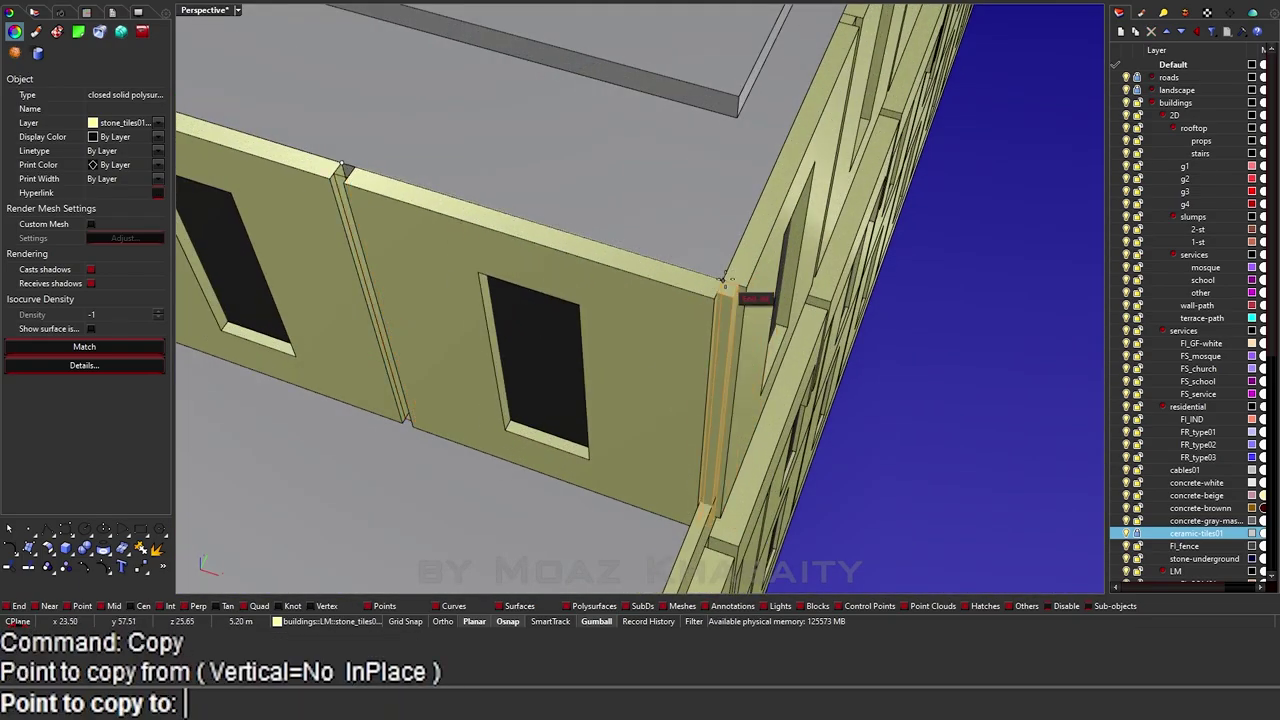
pyautogui.click(724, 282)
pyautogui.press('Return')
pyautogui.scroll(-5, 724, 282)
pyautogui.moveTo(614, 439)
pyautogui.mouseDown(button='right')
pyautogui.moveTo(690, 420)
pyautogui.moveTo(870, 222)
pyautogui.moveTo(714, 280)
pyautogui.mouseUp(button='right')
pyautogui.scroll(5, 700, 460)
pyautogui.scroll(-3, 700, 460)
pyautogui.press('Escape')
pyautogui.scroll(3, 714, 280)
pyautogui.click(714, 280)
pyautogui.scroll(-2, 323, 457)
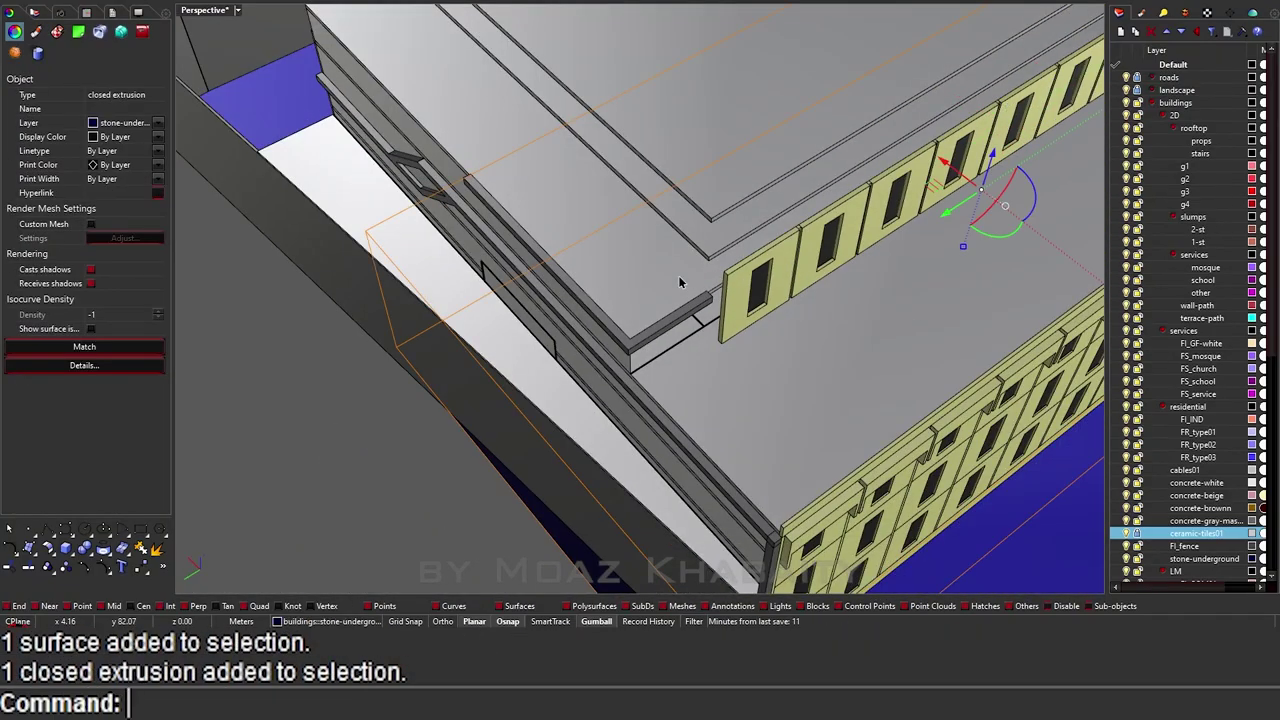
# Step: Try aligning two tile panels with SetPt (aaa), then undo the misplaced result
pyautogui.scroll(-4, 679, 283)
pyautogui.press('Escape')
pyautogui.scroll(5, 557, 394)
pyautogui.click(534, 334)
pyautogui.keyDown('shift'); pyautogui.click(534, 251); pyautogui.keyUp('shift')
pyautogui.scroll(-2, 534, 251)
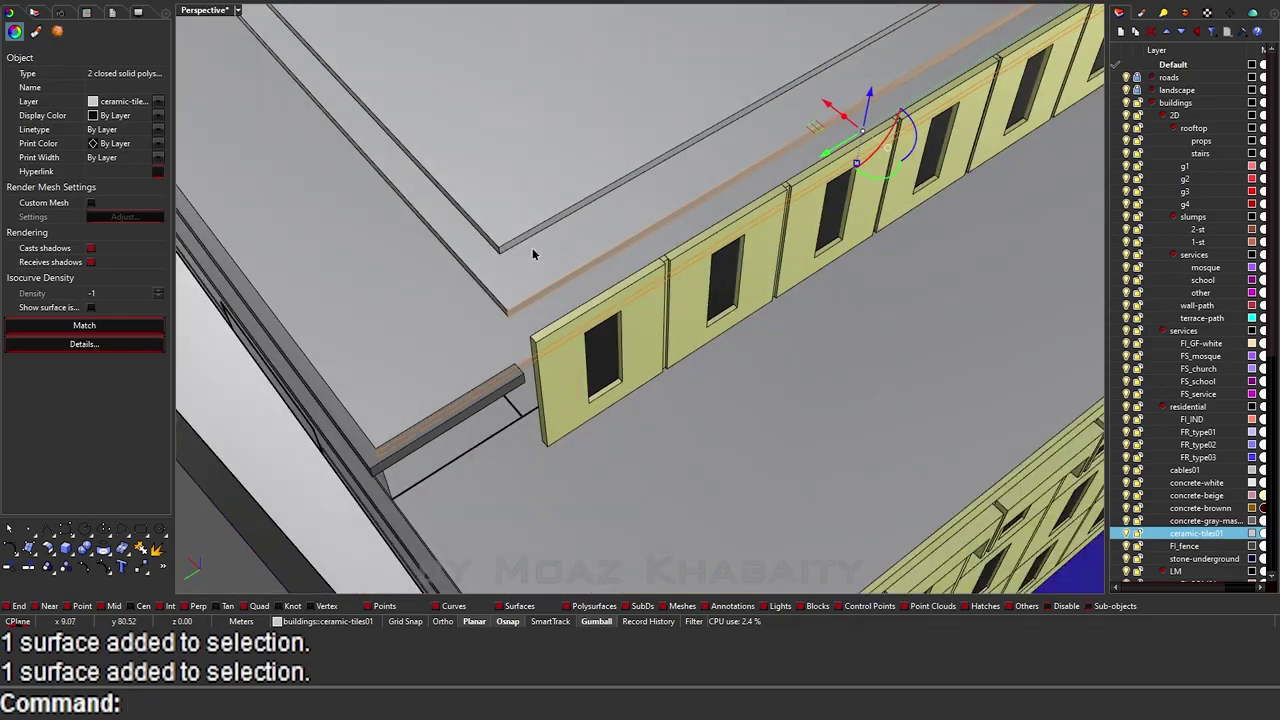
pyautogui.write('aaa')
pyautogui.press('Return')
pyautogui.click(630, 290)
pyautogui.scroll(-4, 640, 230)
pyautogui.hotkey('ctrl', 'z')
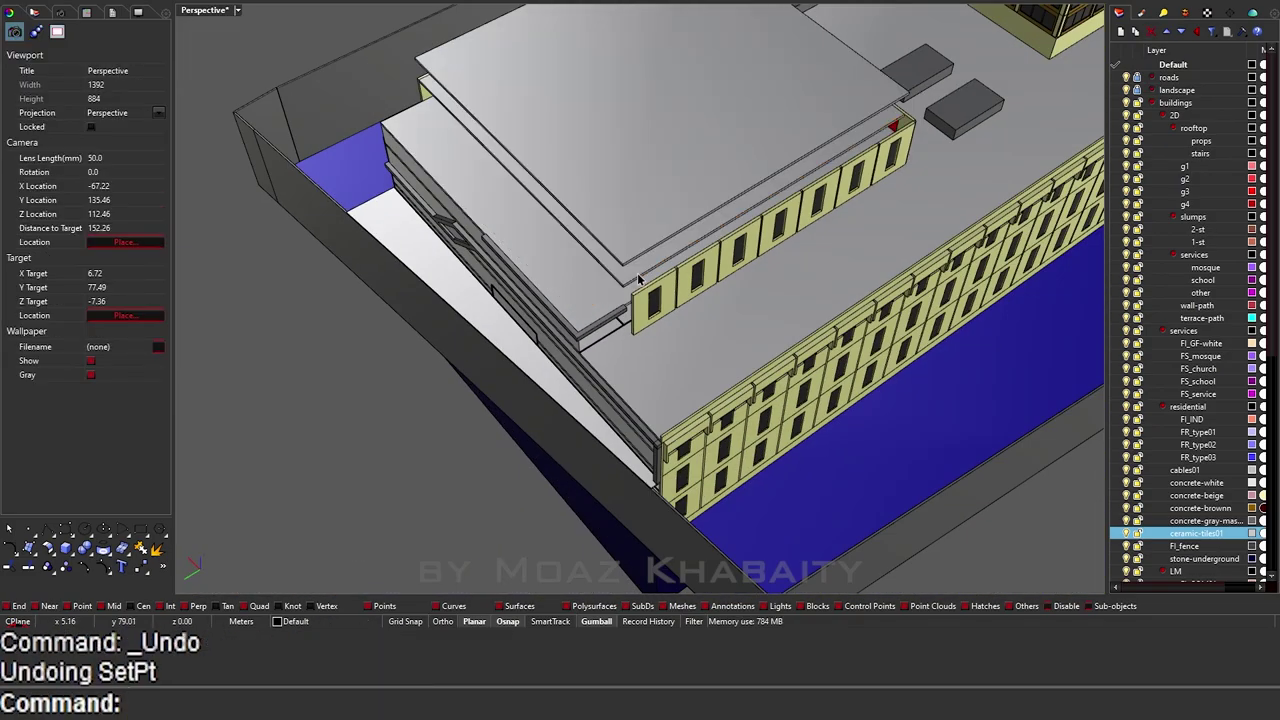
pyautogui.scroll(4, 655, 168)
pyautogui.scroll(2, 650, 160)
# Step: Reselect the upper window tile panels and rerun the aaa alignment
pyautogui.keyDown('ctrl'); pyautogui.keyDown('shift'); pyautogui.click(654, 198); pyautogui.keyUp('shift'); pyautogui.keyUp('ctrl')
pyautogui.scroll(-3, 654, 198)
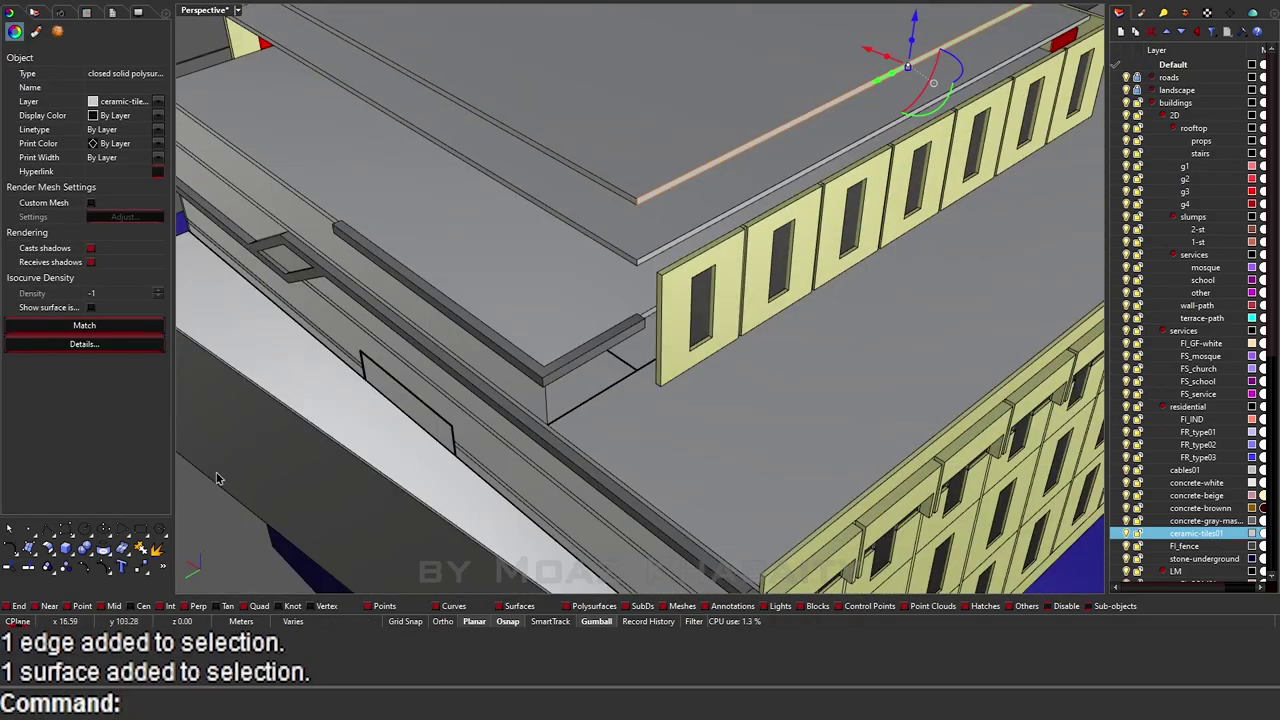
pyautogui.scroll(3, 657, 164)
pyautogui.keyDown('ctrl'); pyautogui.keyDown('shift'); pyautogui.click(657, 164); pyautogui.keyUp('shift'); pyautogui.keyUp('ctrl')
pyautogui.scroll(1, 706, 200)
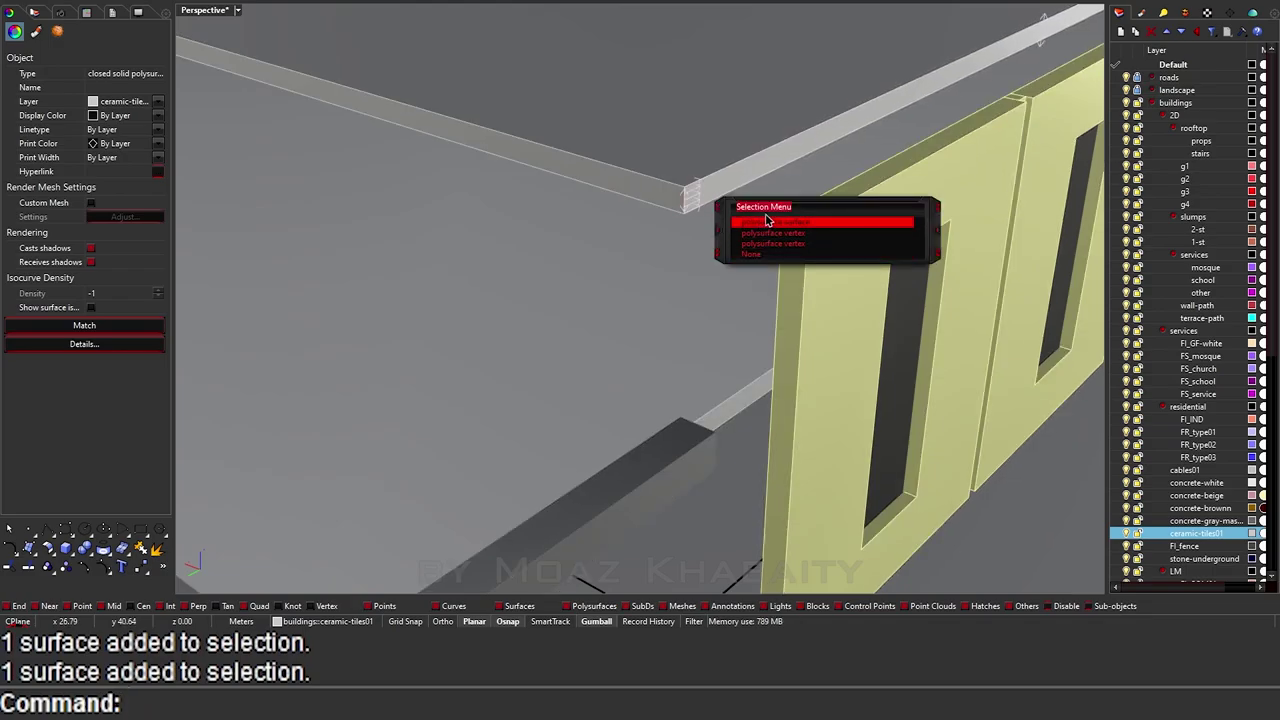
pyautogui.click(767, 219)
pyautogui.scroll(-3, 684, 280)
pyautogui.scroll(-5, 841, 390)
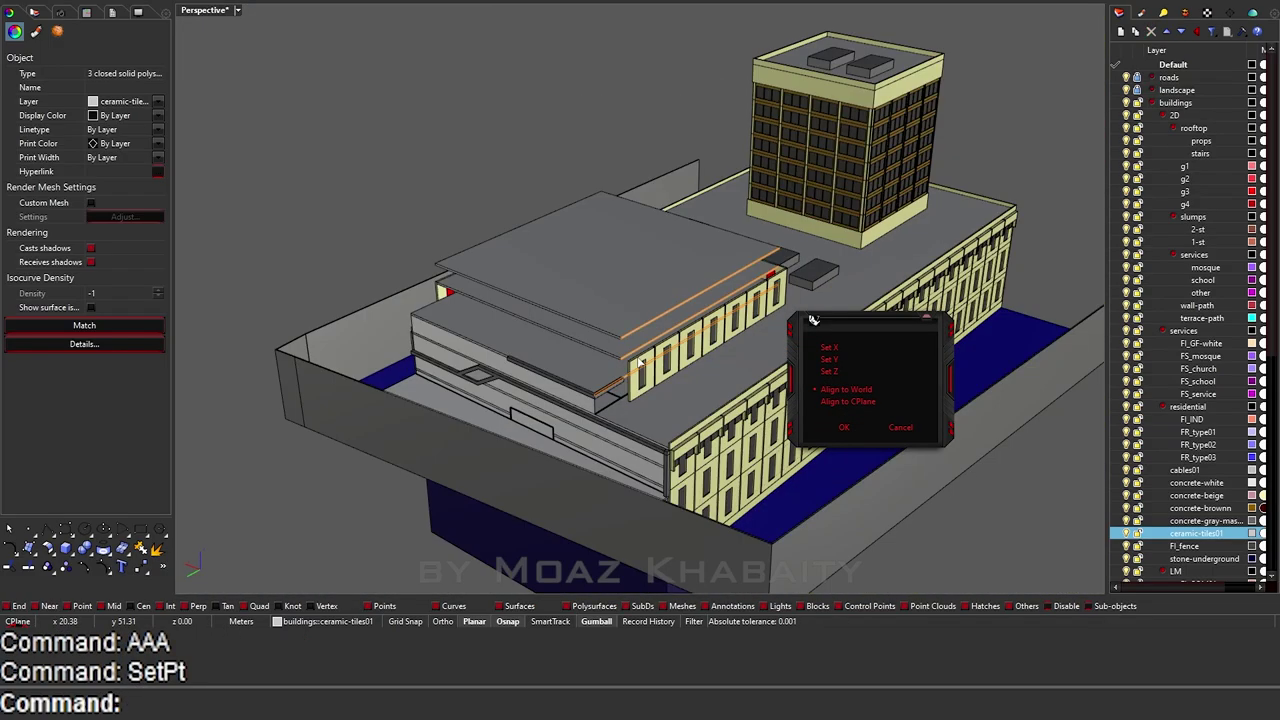
pyautogui.scroll(4, 891, 338)
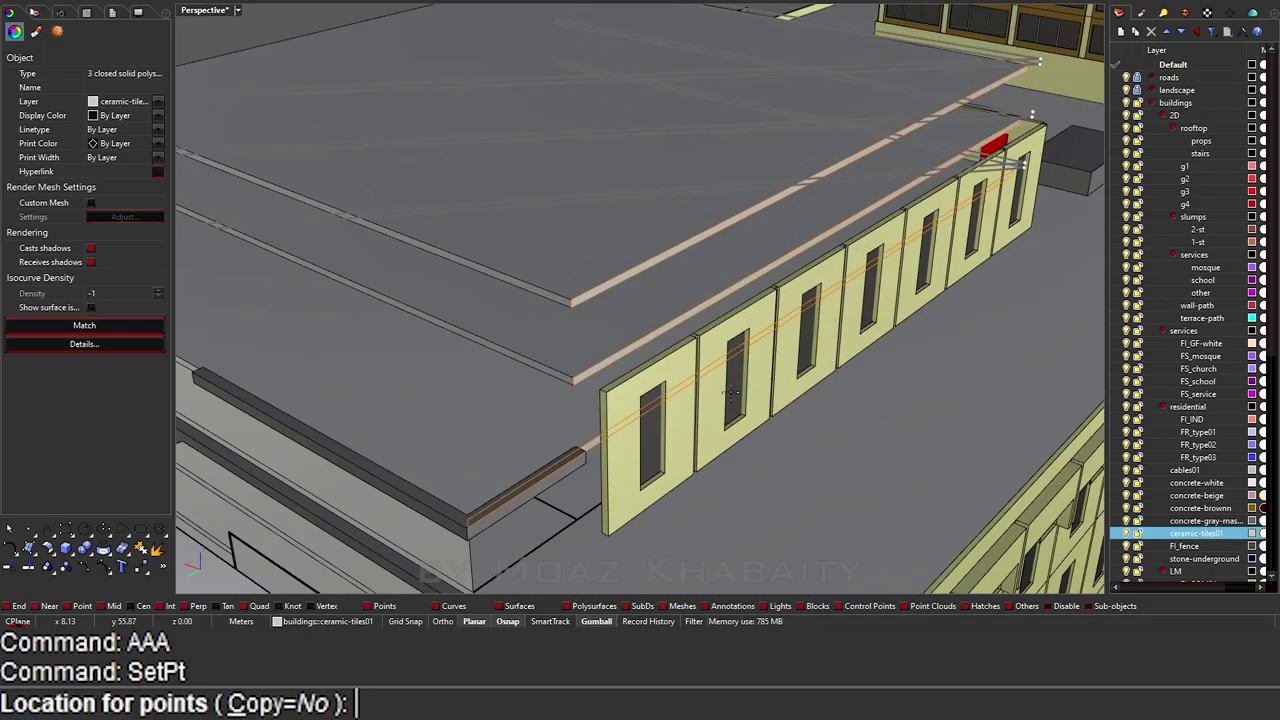
pyautogui.write('AAA')
pyautogui.press('Return')
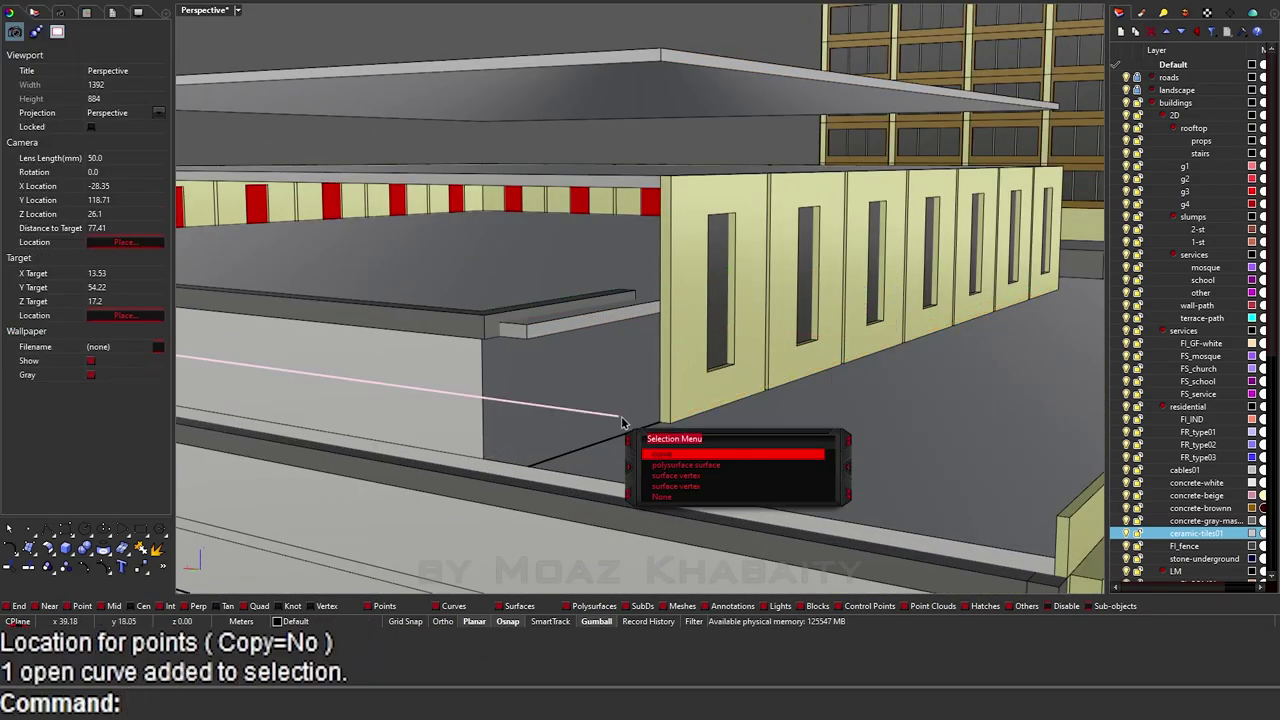
# Step: Shift the wall face beneath the roof slab into its new position with the gumball
pyautogui.click(519, 314)
pyautogui.moveTo(592, 210); pyautogui.dragTo(522, 397, button='right')
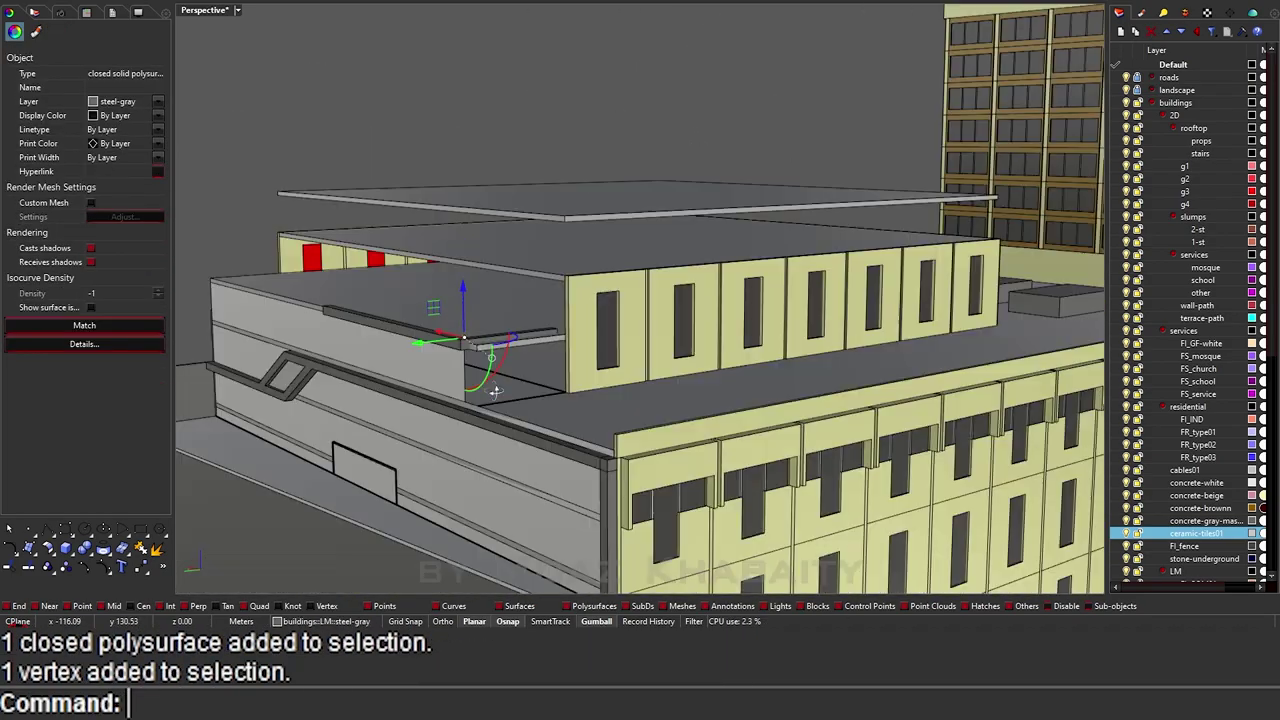
pyautogui.click(485, 362)
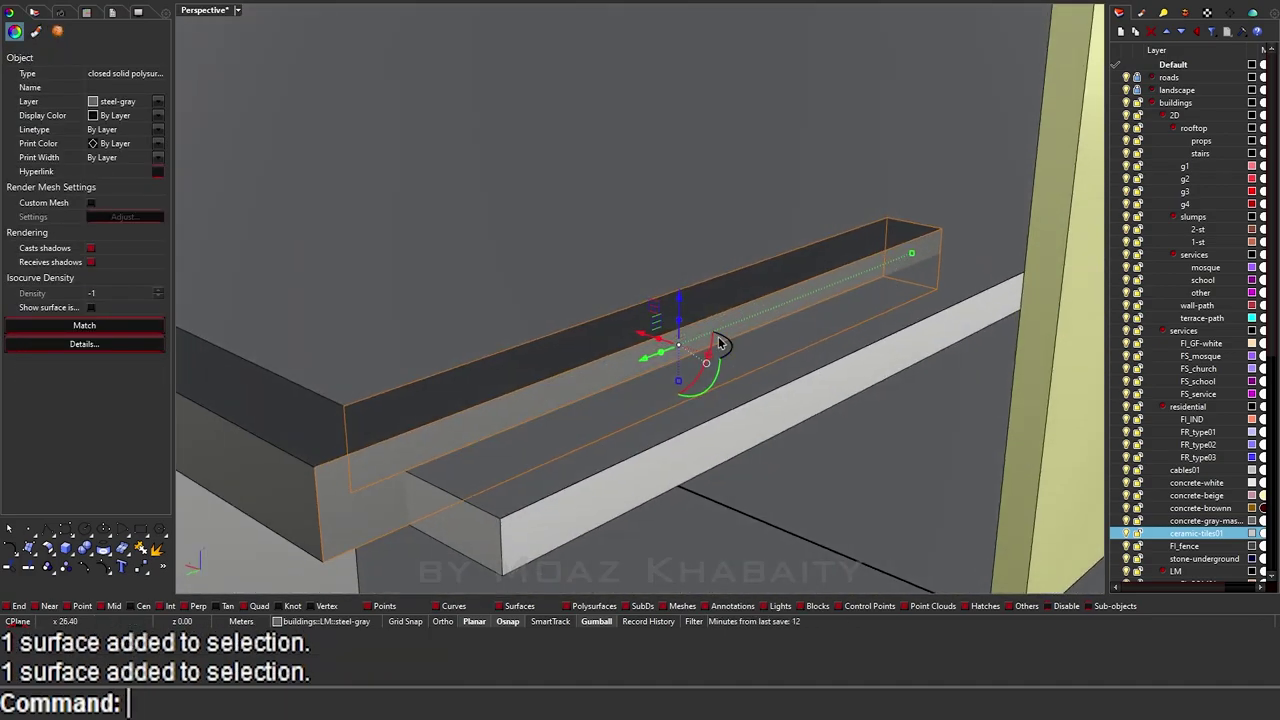
pyautogui.moveTo(800, 411); pyautogui.dragTo(637, 397)
pyautogui.write('M')
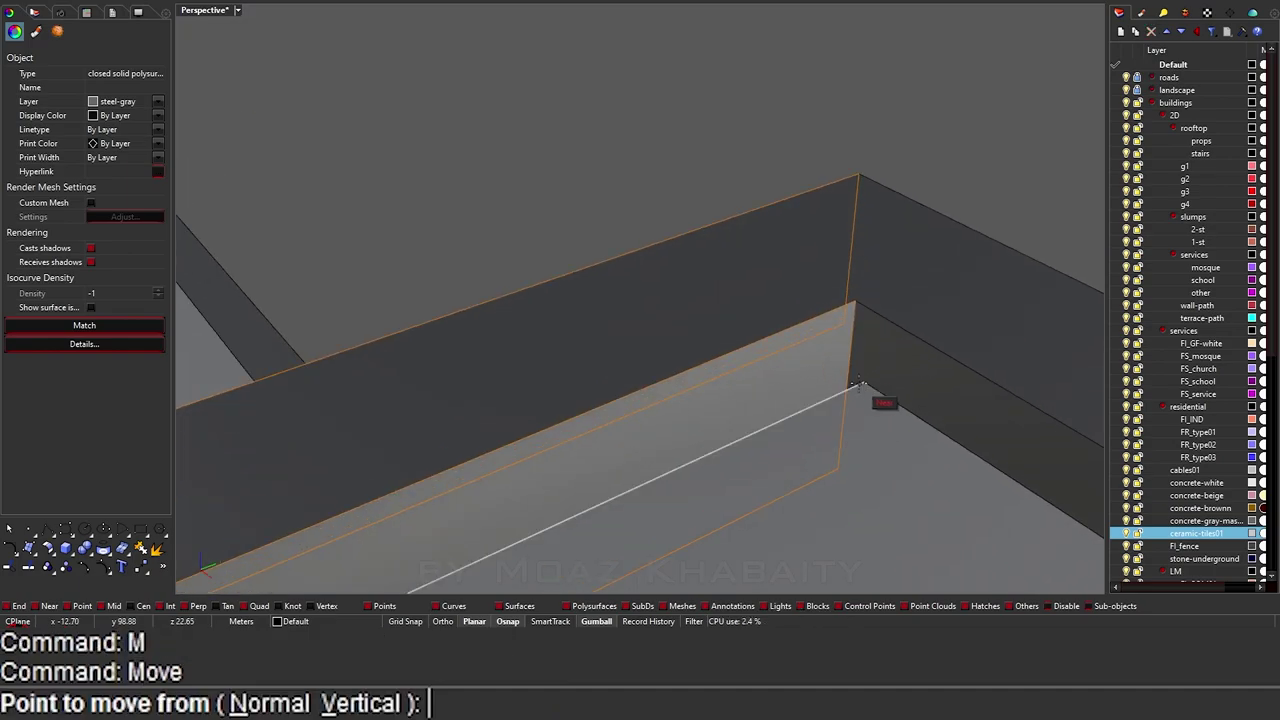
# Step: Start a polyline, save the model, and select the leftover curve at the roof edge
pyautogui.write('l')
pyautogui.press('Return')
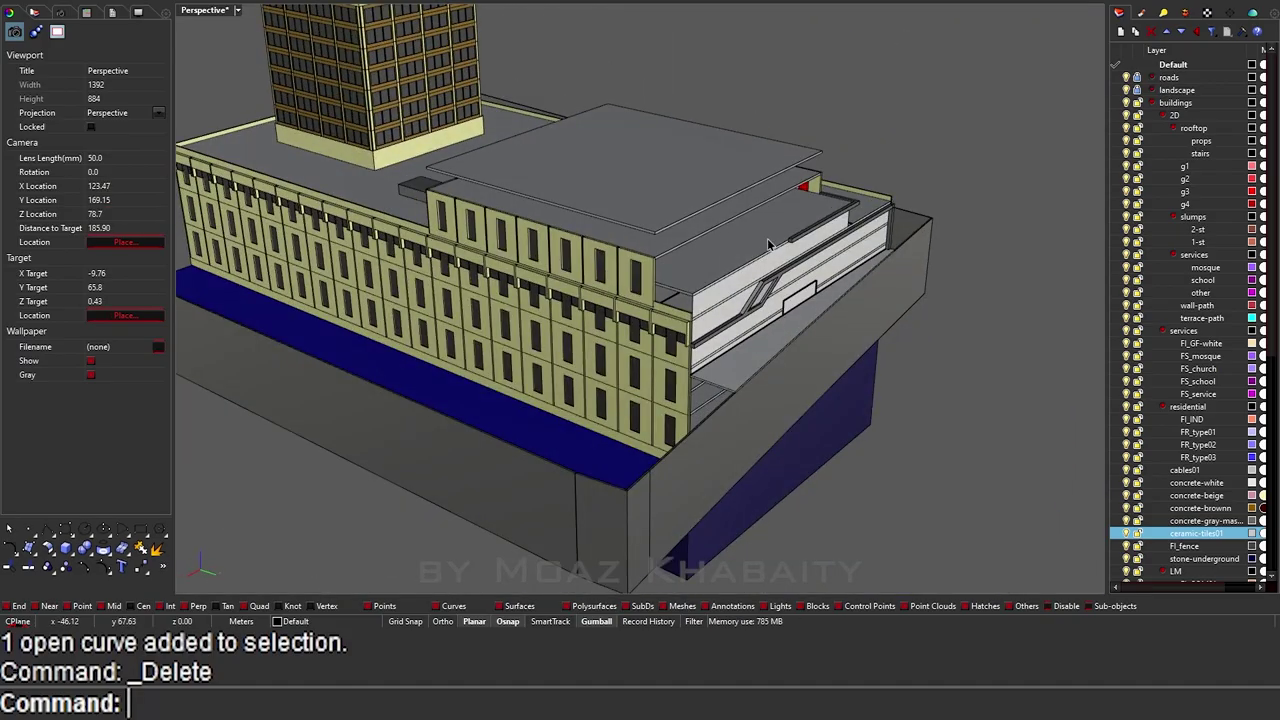
pyautogui.hotkey('ctrl', 's')
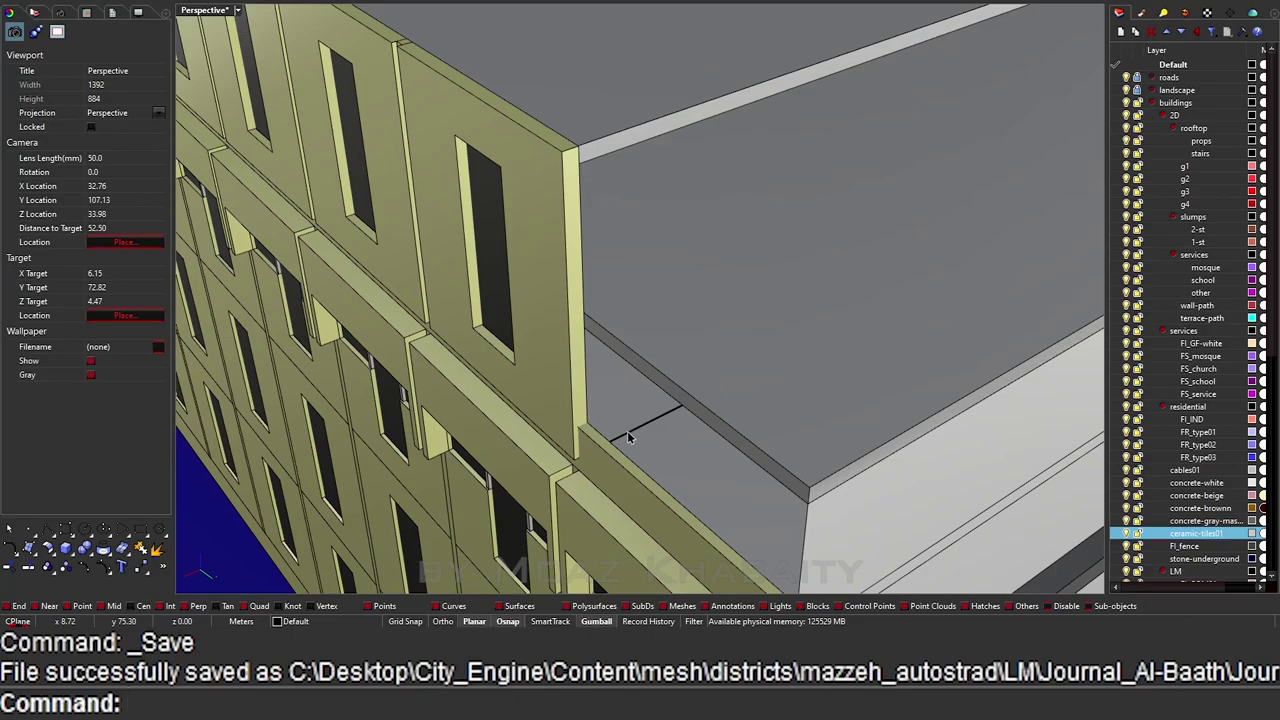
pyautogui.click(627, 431)
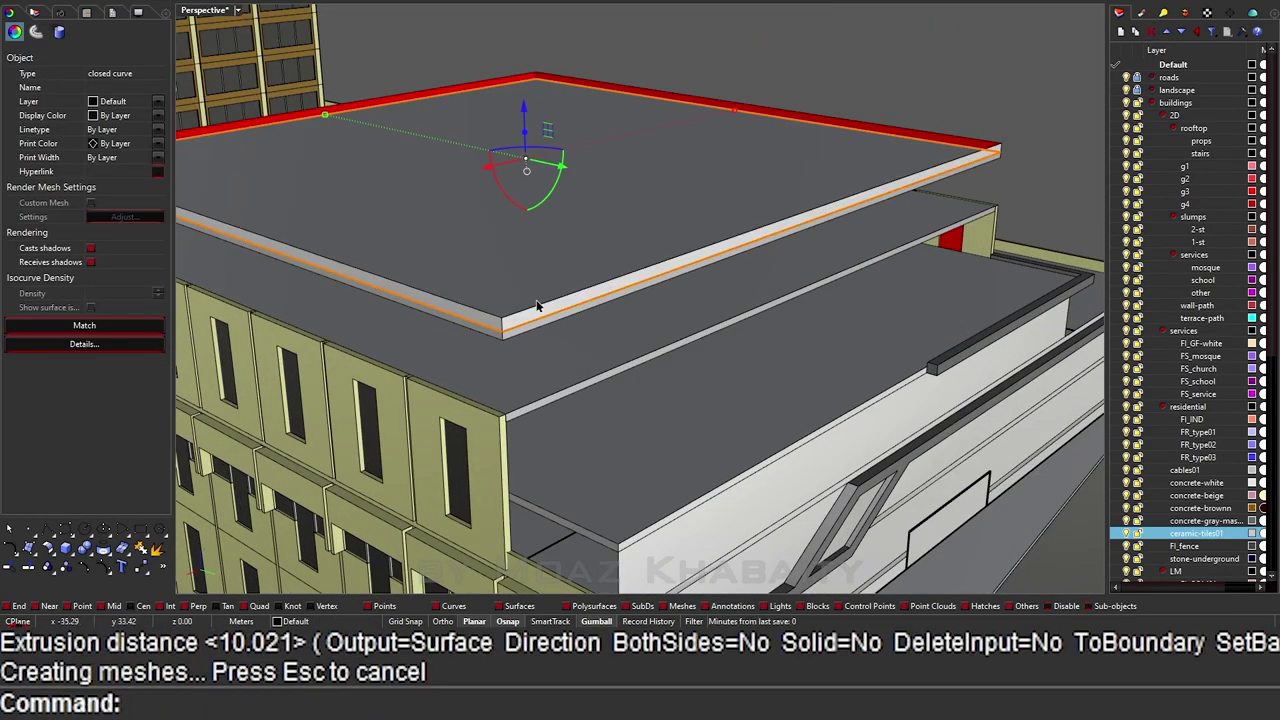
# Step: Delete the leftover curve, offset the roof surface and merge the slab's coplanar faces
pyautogui.scroll(2, 507, 332)
pyautogui.press('Delete')
pyautogui.press('Return')
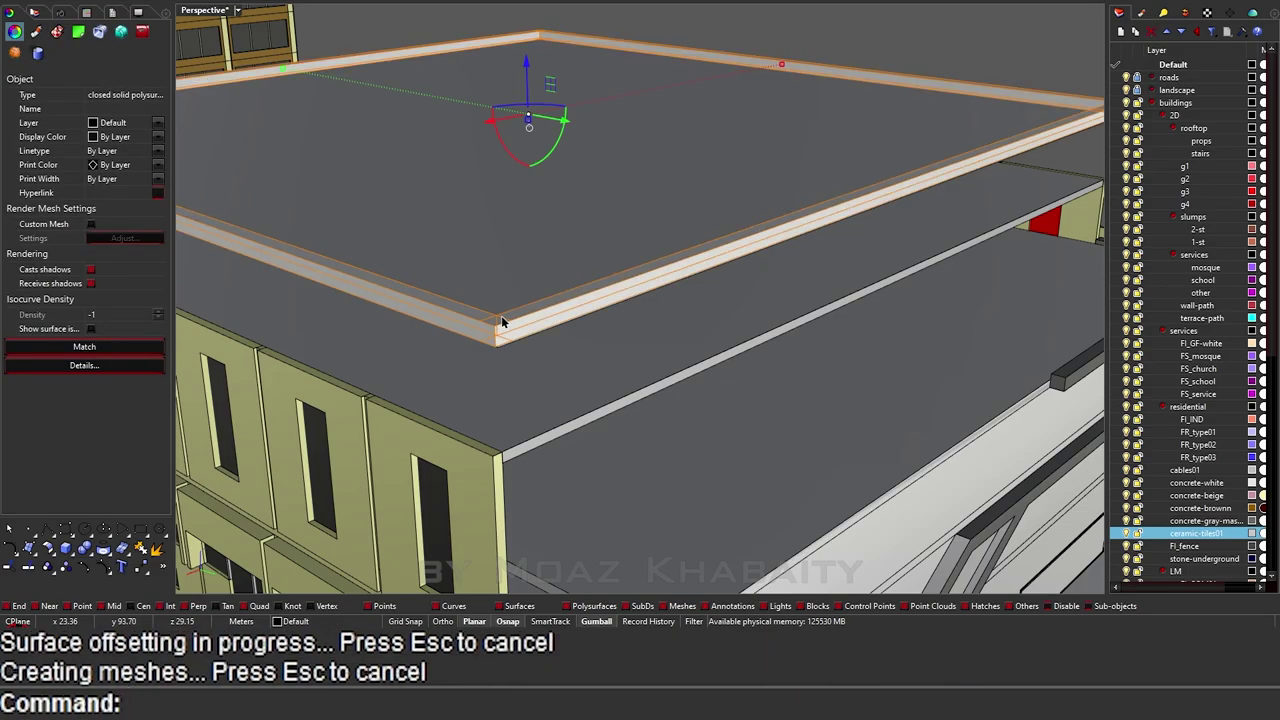
pyautogui.moveTo(507, 332)
pyautogui.mouseDown(button='right')
pyautogui.moveTo(541, 333)
pyautogui.moveTo(620, 297)
pyautogui.moveTo(586, 67)
pyautogui.moveTo(603, 309)
pyautogui.mouseUp(button='right')
pyautogui.press('Escape')
pyautogui.scroll(3, 620, 297)
pyautogui.scroll(-3, 657, 57)
pyautogui.press('Return')
pyautogui.press('Return')
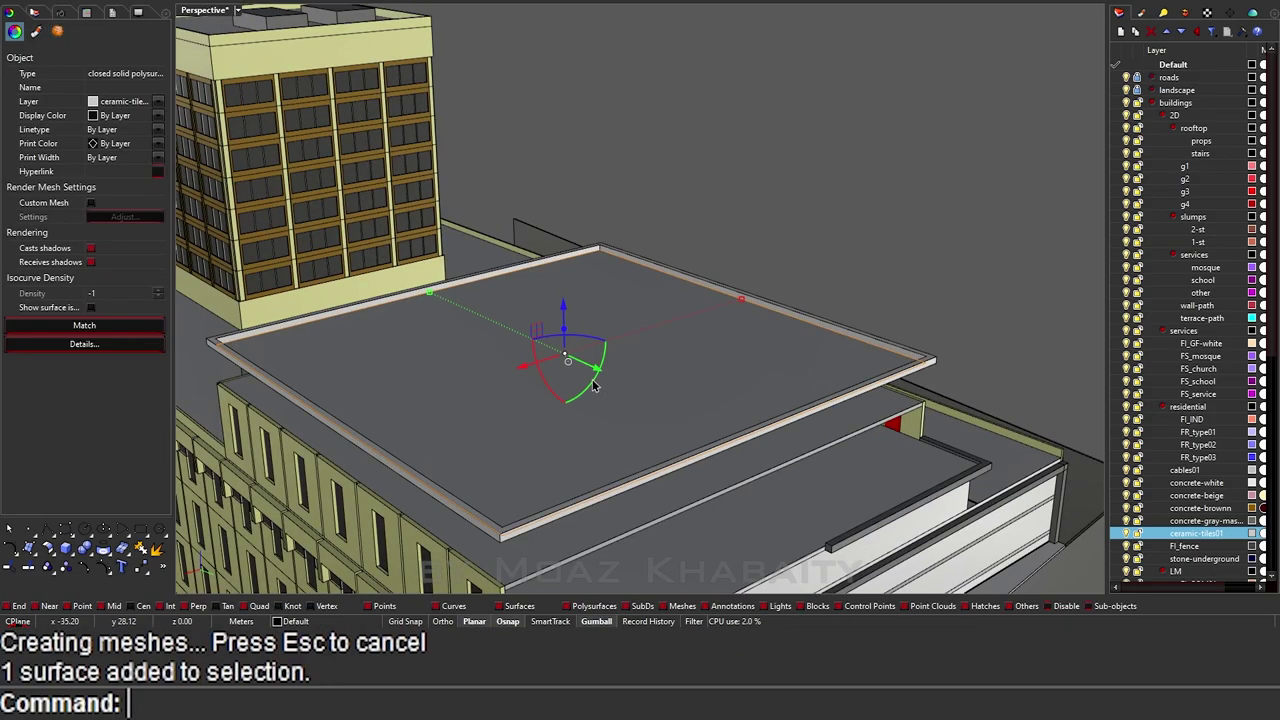
# Step: Duplicate the roof border and extrude it 0.5 into a rim, deleting the helper curve
pyautogui.write('DupBorder')
pyautogui.press('Return')
pyautogui.scroll(-3, 593, 385)
pyautogui.write('ExtrudeCrv')
pyautogui.press('Return')
pyautogui.scroll(5, 612, 322)
pyautogui.scroll(-3, 612, 322)
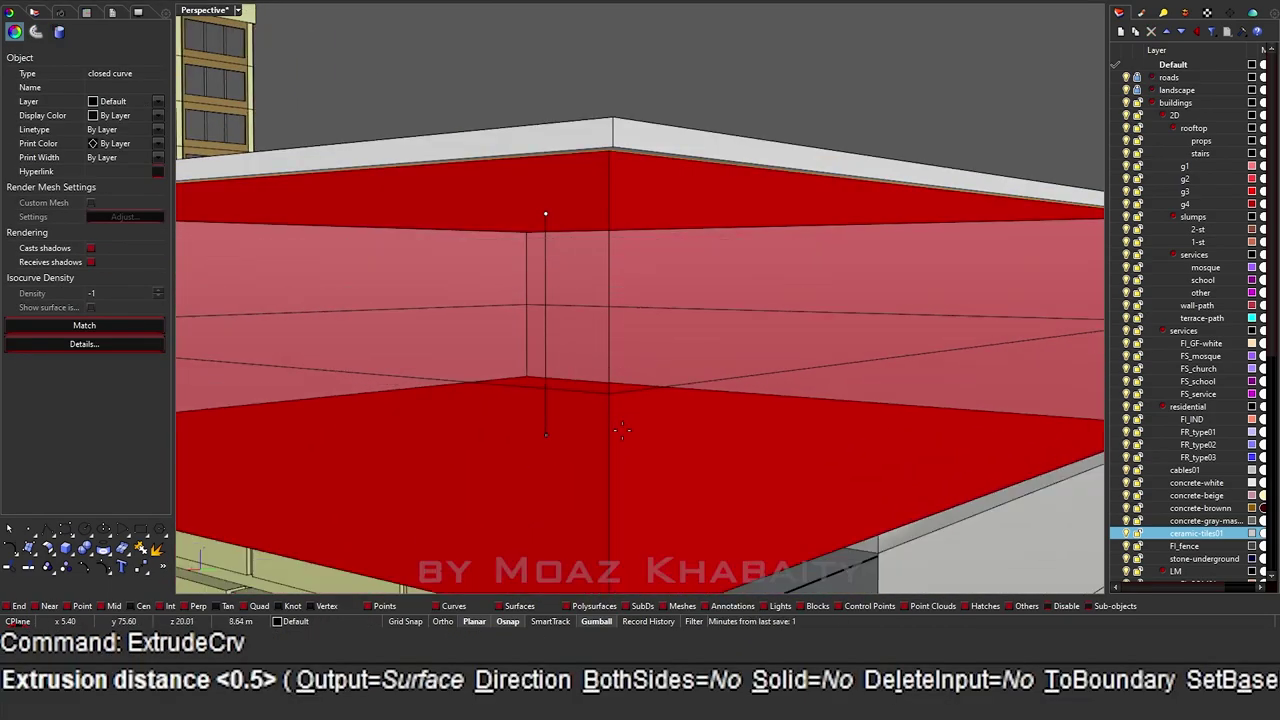
pyautogui.scroll(-2, 612, 322)
pyautogui.press('Return')
pyautogui.moveTo(612, 322); pyautogui.dragTo(354, 195, button='right')
pyautogui.press('Delete')
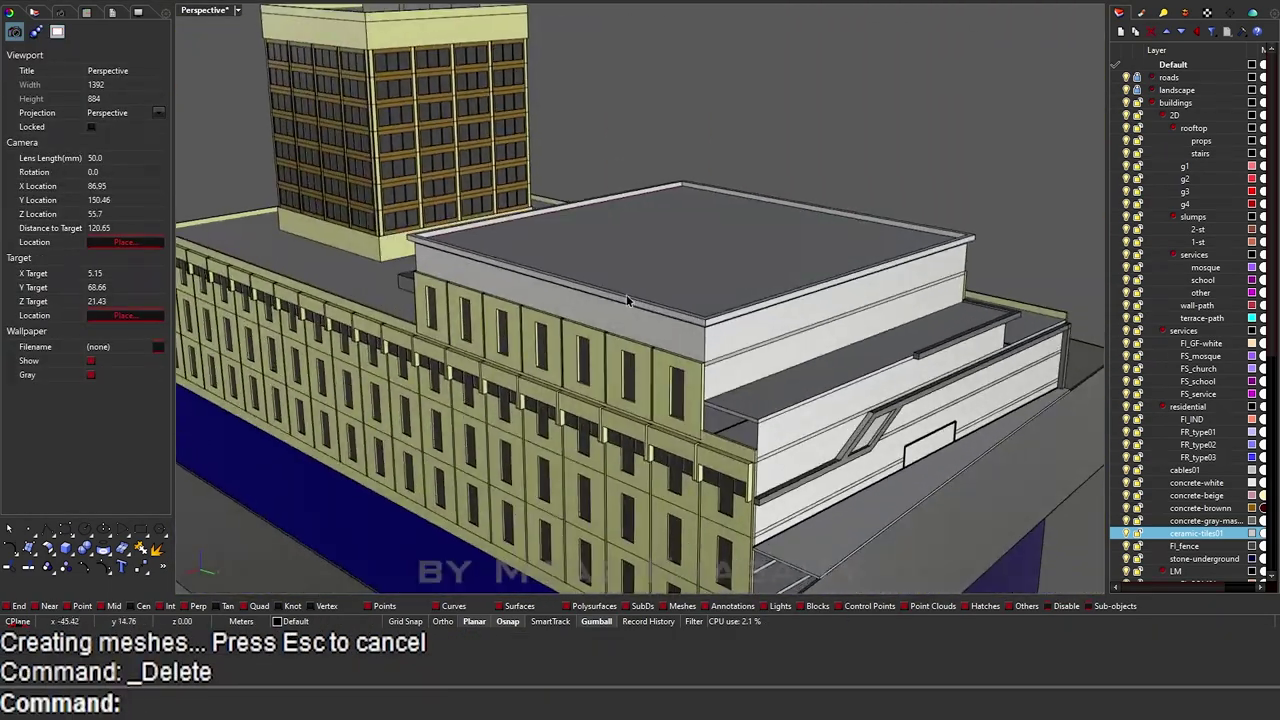
# Step: Duplicate the red roof surface's closed border again and zoom onto it
pyautogui.click(652, 396)
pyautogui.scroll(-3, 652, 396)
pyautogui.scroll(-3, 652, 396)
pyautogui.click(660, 290)
pyautogui.write('EEE')
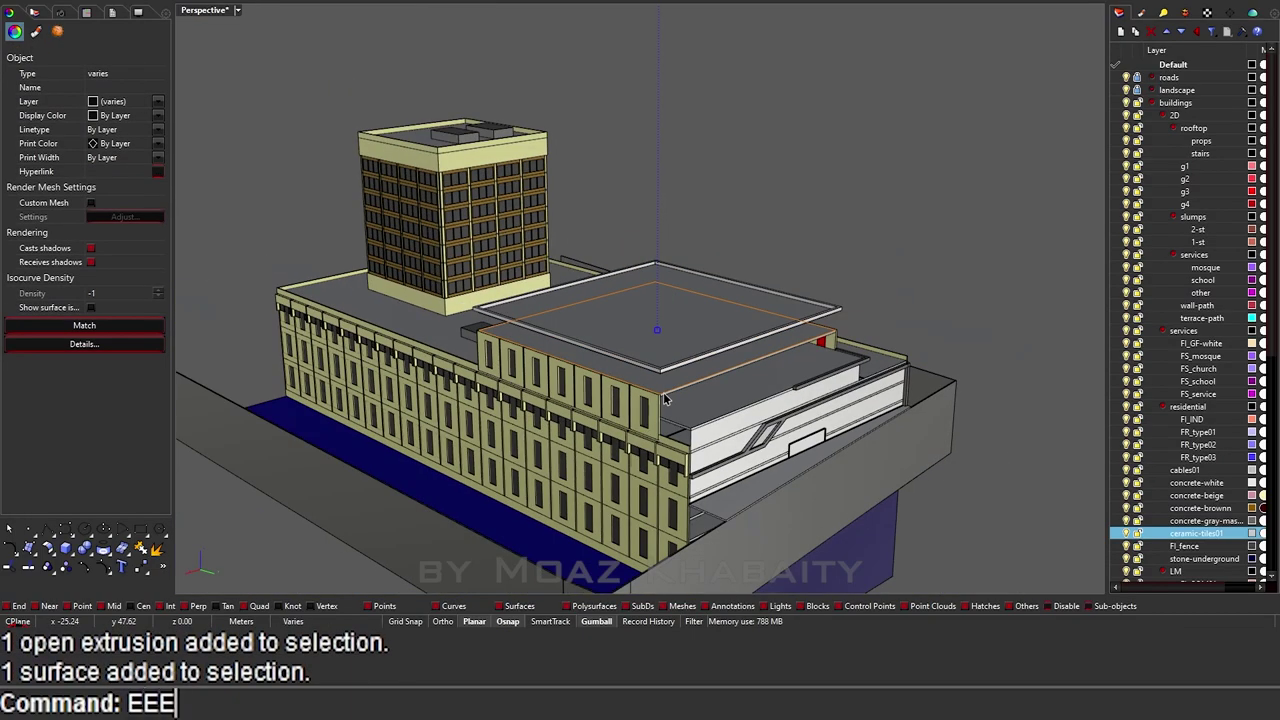
pyautogui.write('DupBorder')
pyautogui.press('Return')
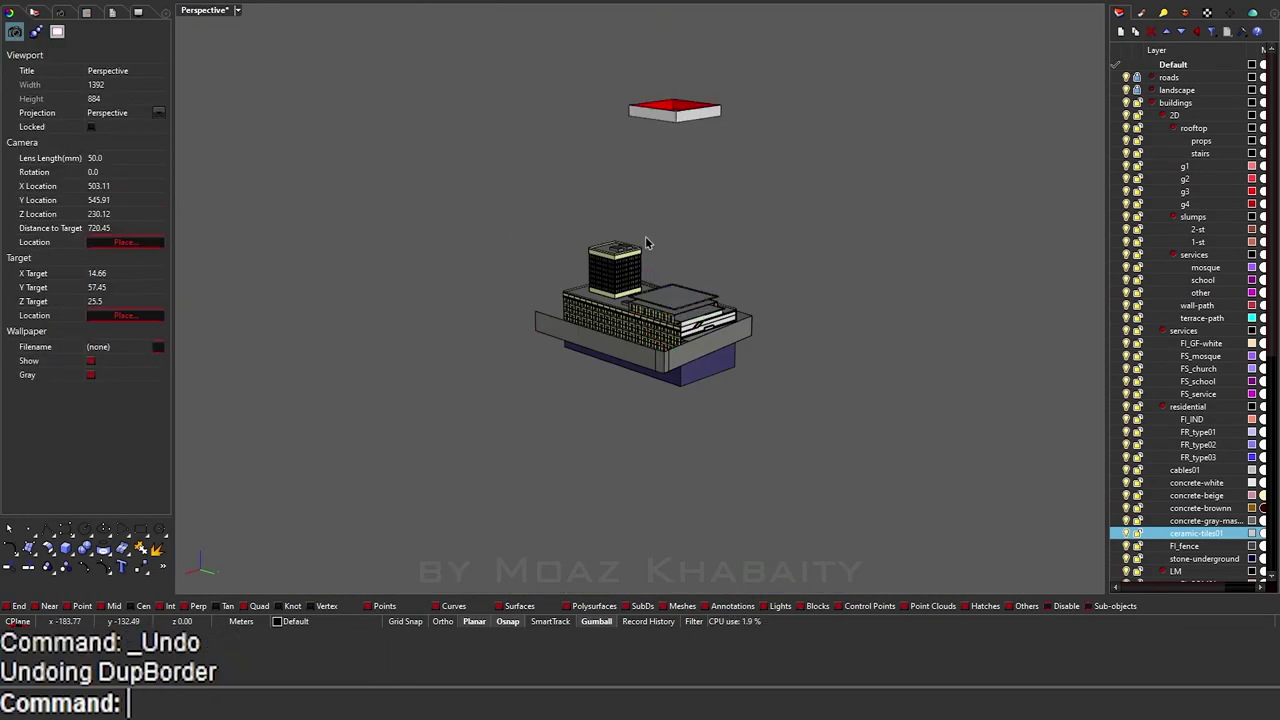
pyautogui.click(645, 243)
pyautogui.scroll(3, 645, 243)
pyautogui.press('Return')
pyautogui.scroll(3, 679, 281)
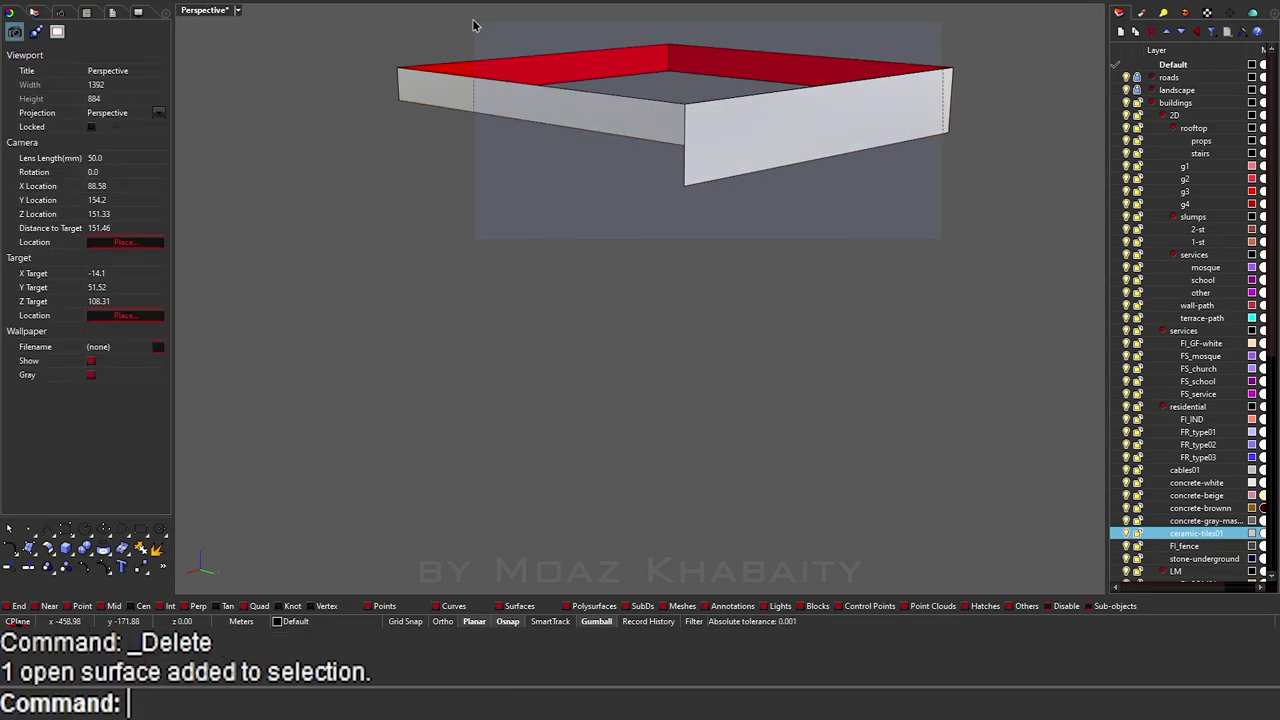
pyautogui.write('S')
pyautogui.press('Return')
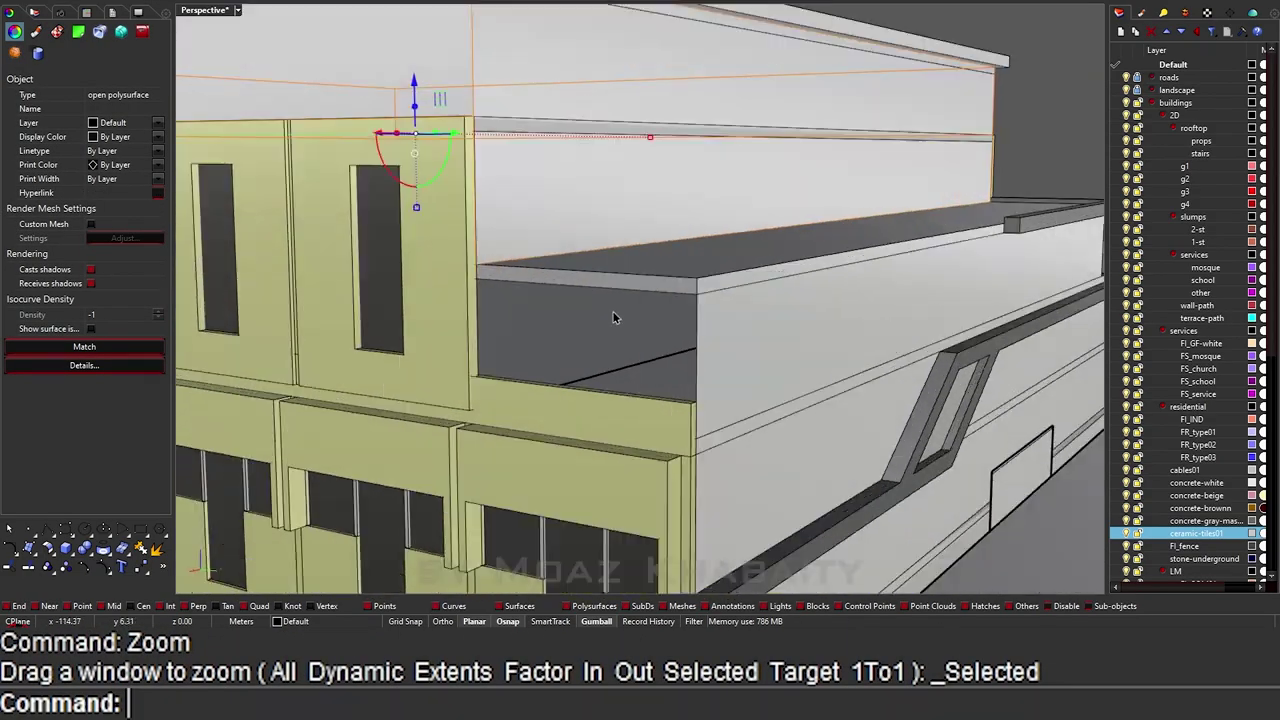
# Step: Select the ledge edge and top surface, undoing an accidental edge move
pyautogui.press('Escape')
pyautogui.scroll(2, 717, 345)
pyautogui.click(651, 329)
pyautogui.click(743, 363)
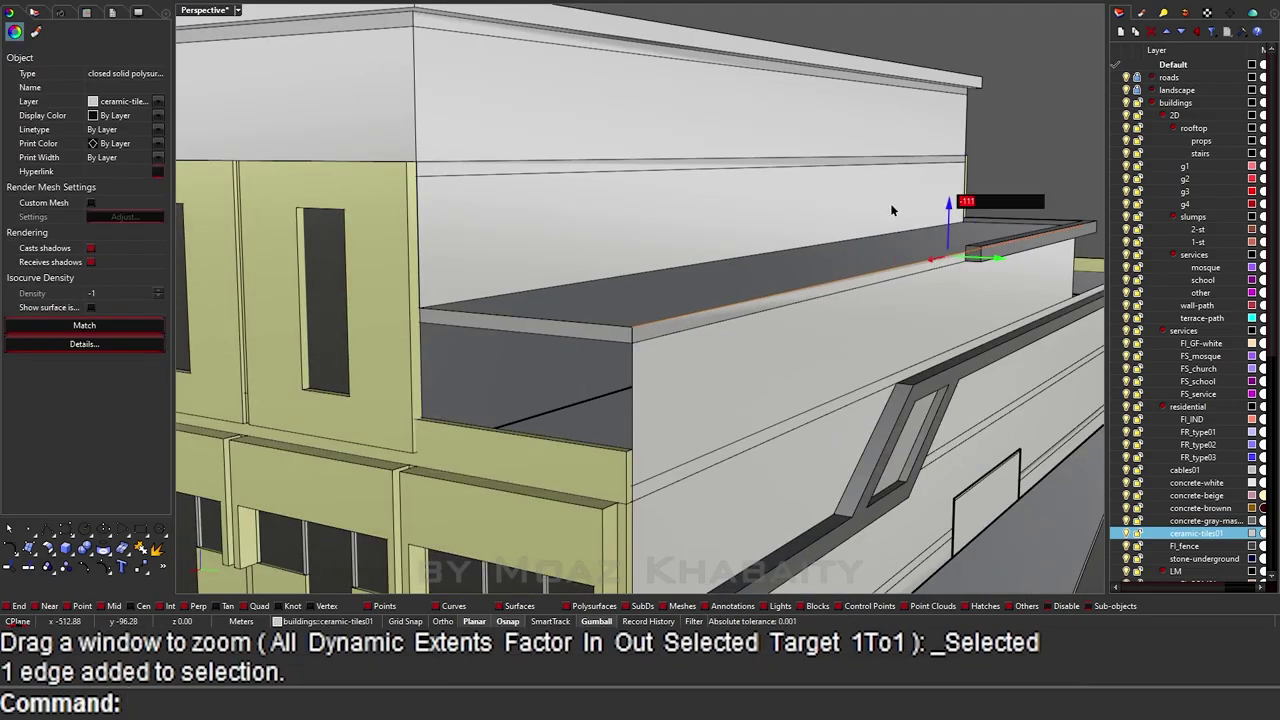
pyautogui.moveTo(890, 203); pyautogui.dragTo(915, 240)
pyautogui.hotkey('ctrl', 'z')
pyautogui.click(674, 327)
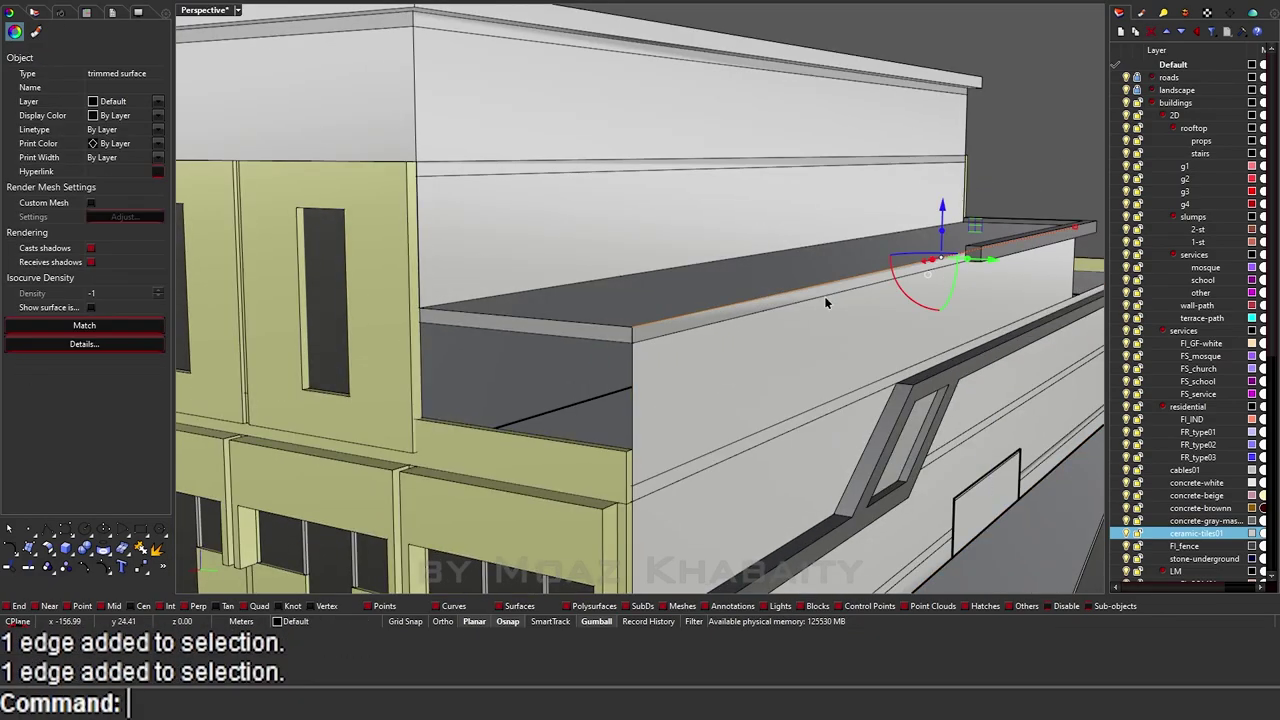
pyautogui.moveTo(904, 219); pyautogui.dragTo(714, 343, button='right')
pyautogui.press('Escape')
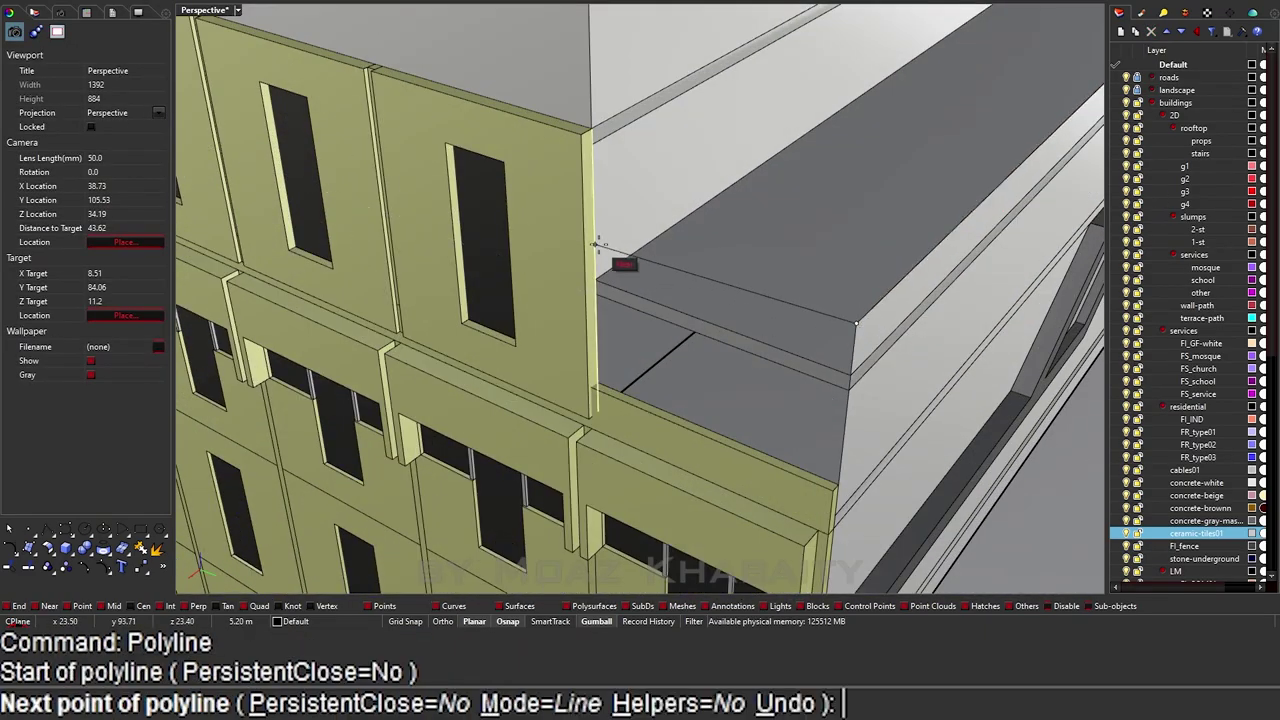
# Step: Extrude the line beneath the ledge into a wall filling the gap, discarding an unwanted extrusion
pyautogui.click(684, 380)
pyautogui.press('Delete')
pyautogui.hotkey('ctrl', 'z')
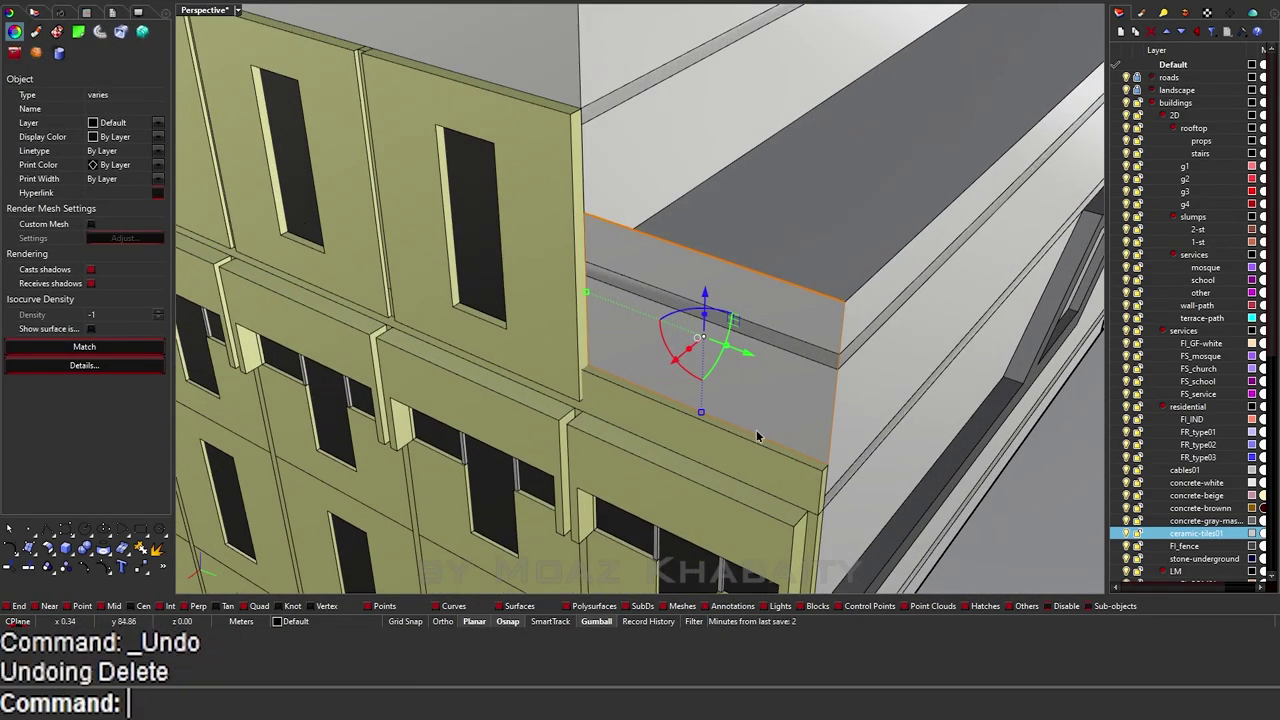
pyautogui.press('Return')
pyautogui.click(786, 413)
pyautogui.press('Delete')
pyautogui.moveTo(786, 413)
pyautogui.mouseDown(button='right')
pyautogui.moveTo(726, 407)
pyautogui.moveTo(723, 391)
pyautogui.mouseUp(button='right')
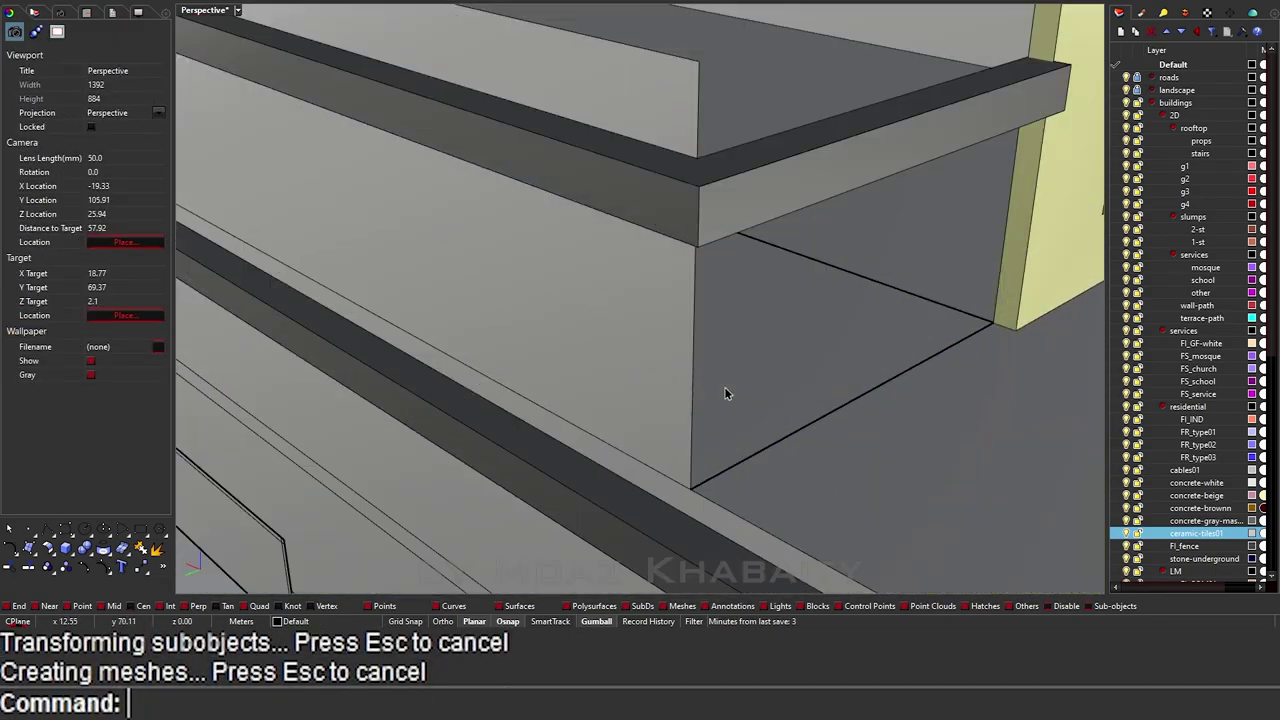
pyautogui.press('Return')
pyautogui.press('Return')
# Step: Join the three wall surfaces under the ledge into one polysurface
pyautogui.scroll(-5, 848, 493)
pyautogui.keyDown('shift'); pyautogui.click(760, 345); pyautogui.keyUp('shift')
pyautogui.keyDown('shift'); pyautogui.click(447, 405); pyautogui.keyUp('shift')
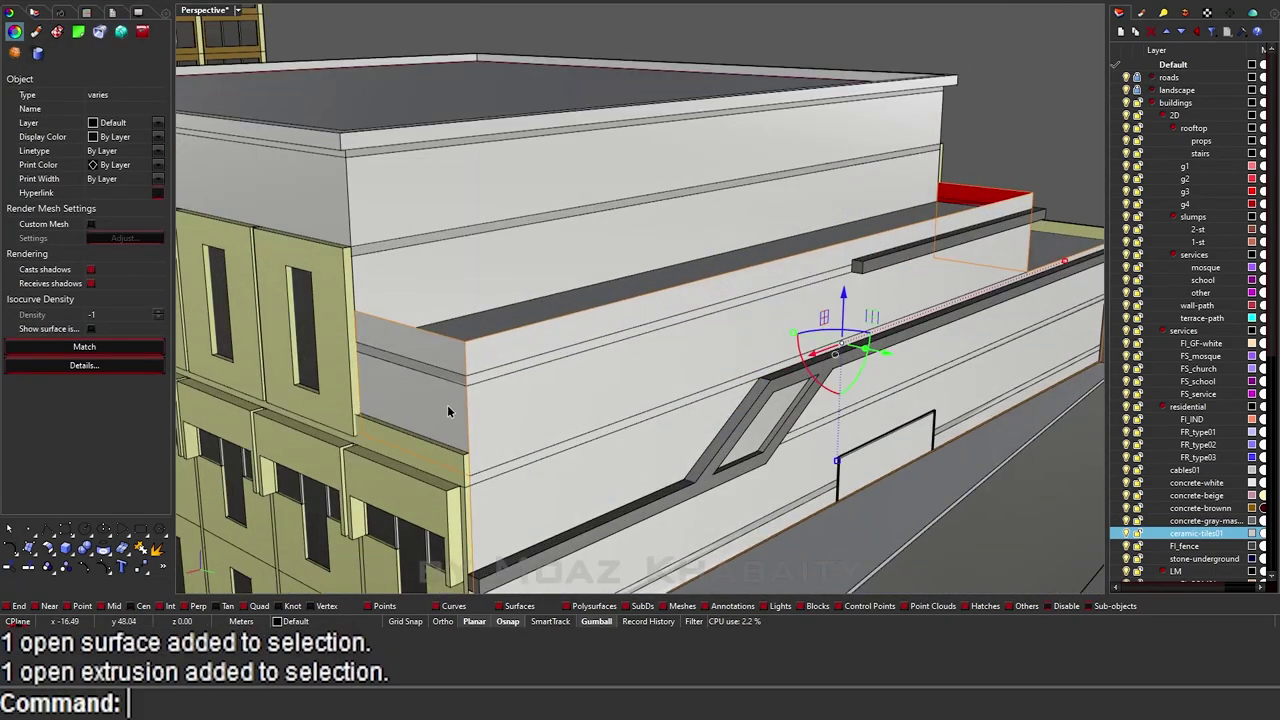
pyautogui.hotkey('ctrl', 'j')
# Step: Copy the façade block's properties onto the joined wall with MatchProperties (MM)
pyautogui.keyDown('shift'); pyautogui.click(555, 305); pyautogui.keyUp('shift')
pyautogui.moveTo(555, 305); pyautogui.dragTo(514, 253, button='right')
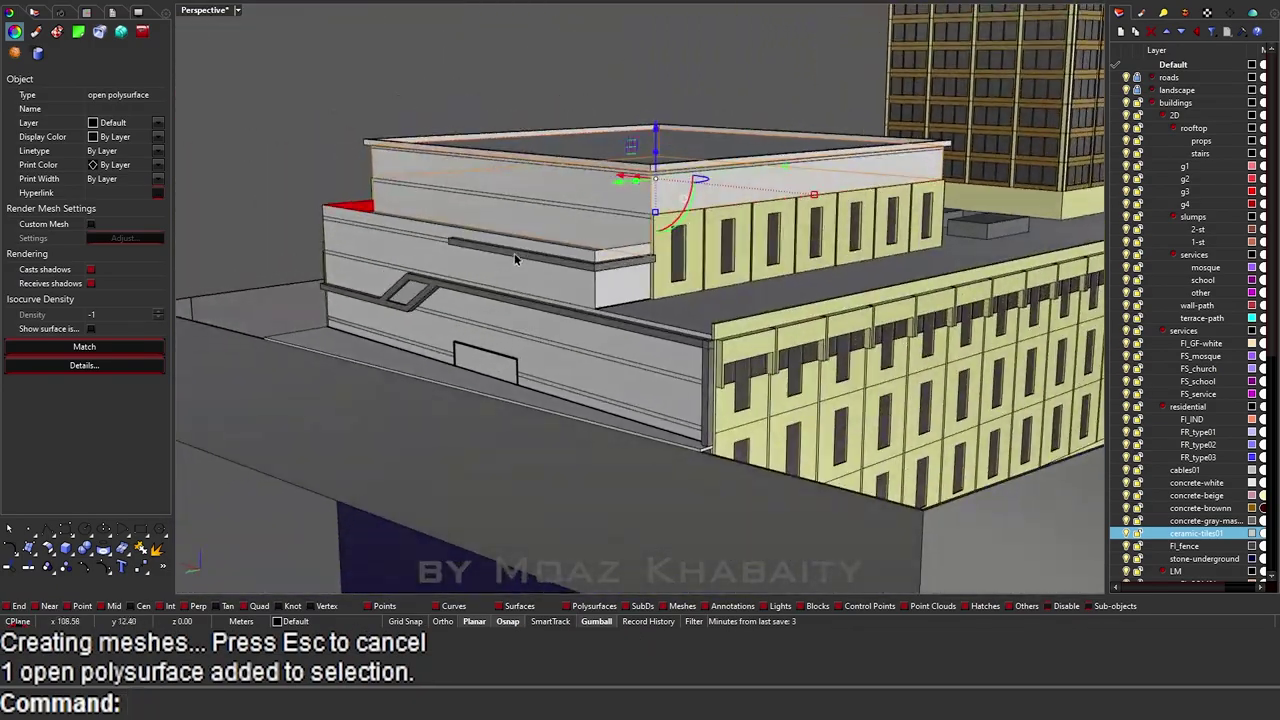
pyautogui.scroll(5, 869, 164)
pyautogui.keyDown('shift'); pyautogui.click(869, 164); pyautogui.keyUp('shift')
pyautogui.write('MM')
pyautogui.press('Return')
pyautogui.click(1012, 315)
# Step: Save the building model and delete the stray curve
pyautogui.scroll(-5, 779, 220)
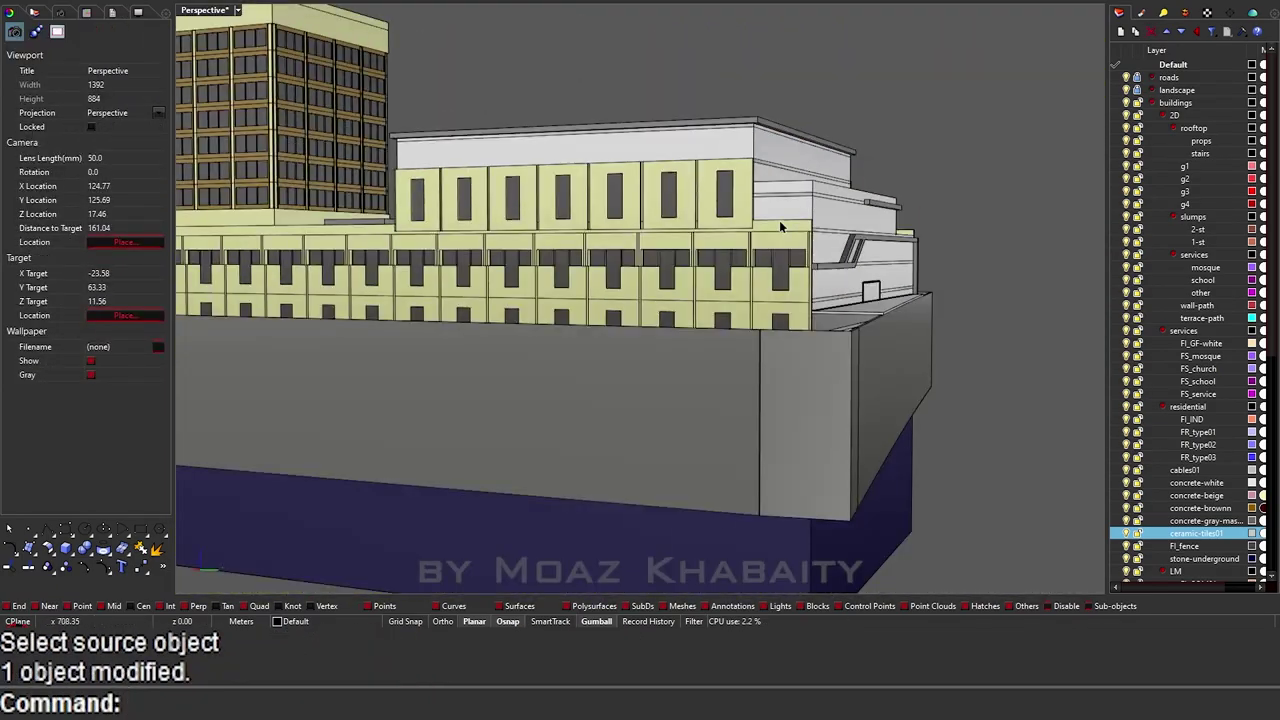
pyautogui.moveTo(779, 220)
pyautogui.mouseDown(button='right')
pyautogui.moveTo(600, 245)
pyautogui.moveTo(636, 303)
pyautogui.mouseUp(button='right')
pyautogui.hotkey('ctrl', 's')
pyautogui.scroll(5, 636, 303)
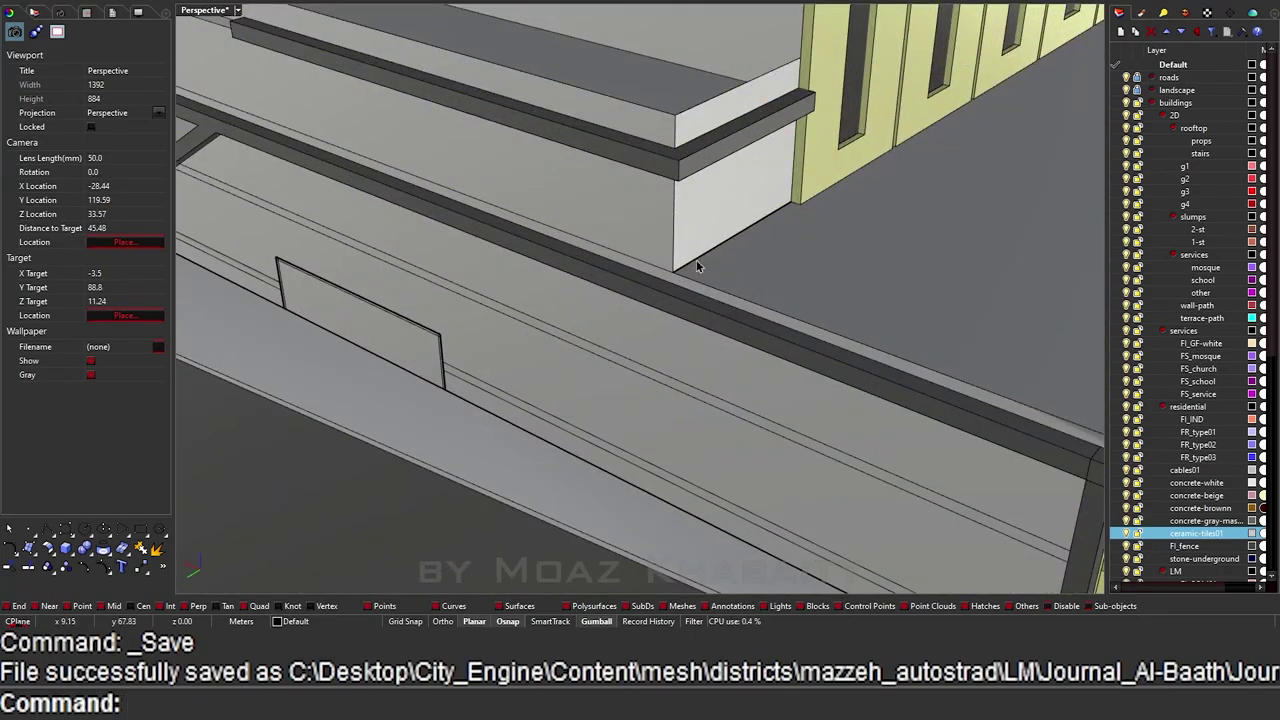
pyautogui.click(696, 259)
pyautogui.press('Delete')
# Step: Trim the door opening out of the lower wall polysurface using its outline
pyautogui.scroll(-5, 673, 316)
pyautogui.click(673, 316)
pyautogui.scroll(5, 673, 316)
pyautogui.scroll(-5, 806, 274)
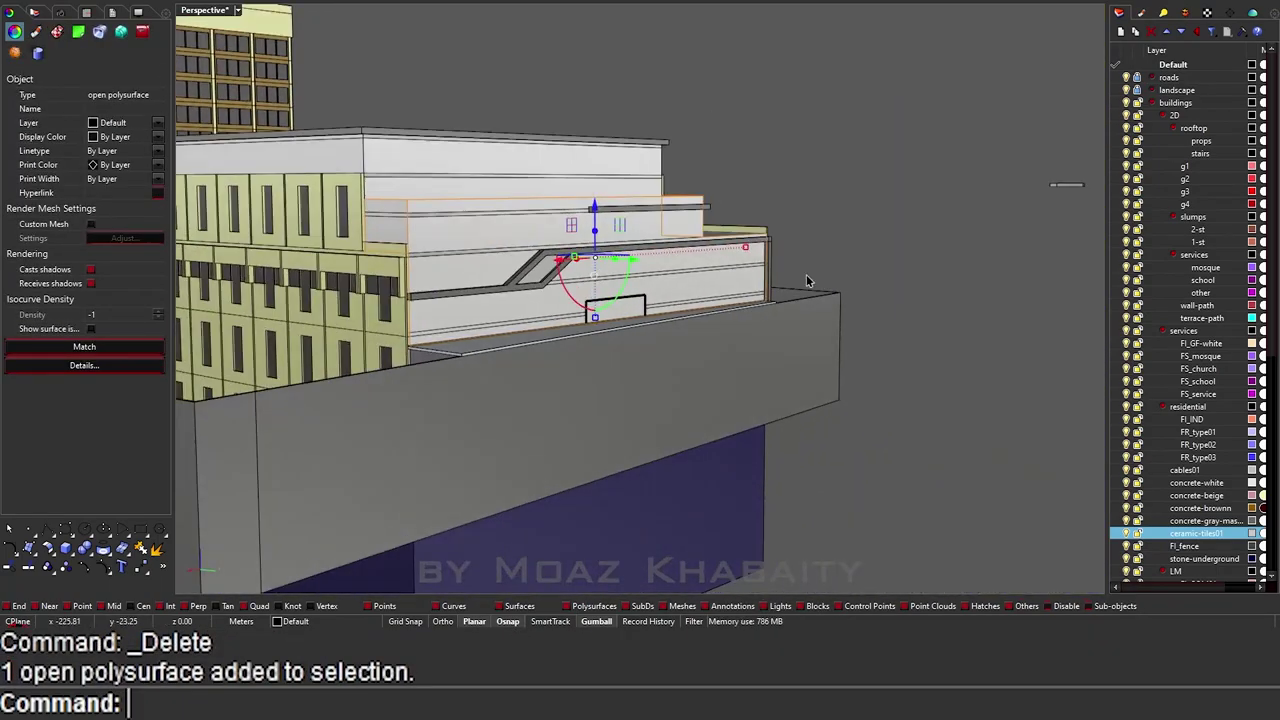
pyautogui.moveTo(806, 274); pyautogui.dragTo(732, 478, button='right')
pyautogui.scroll(3, 732, 478)
pyautogui.scroll(3, 732, 478)
pyautogui.keyDown('shift'); pyautogui.click(627, 380); pyautogui.keyUp('shift')
pyautogui.scroll(-3, 626, 383)
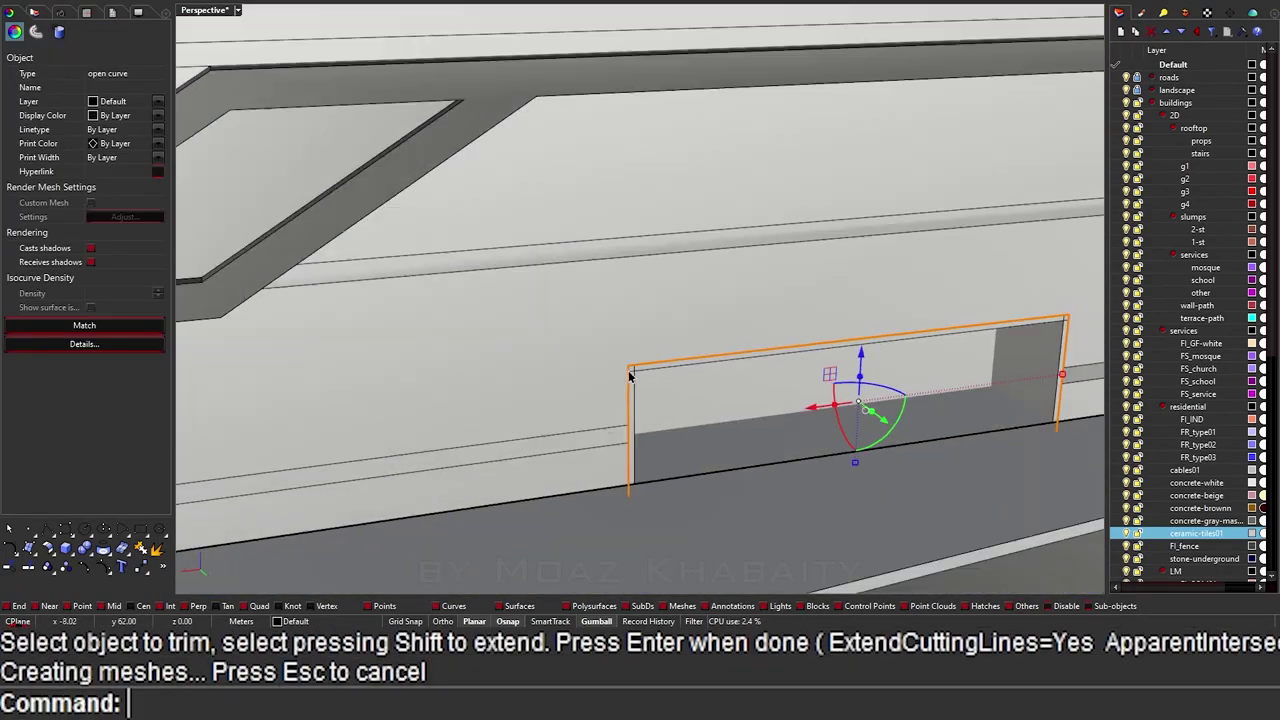
pyautogui.press('Delete')
# Step: Select the open wall surface, two more wall pieces and the upper block
pyautogui.moveTo(568, 355); pyautogui.dragTo(592, 374, button='right')
pyautogui.scroll(5, 652, 335)
pyautogui.click(652, 335)
pyautogui.scroll(-5, 652, 329)
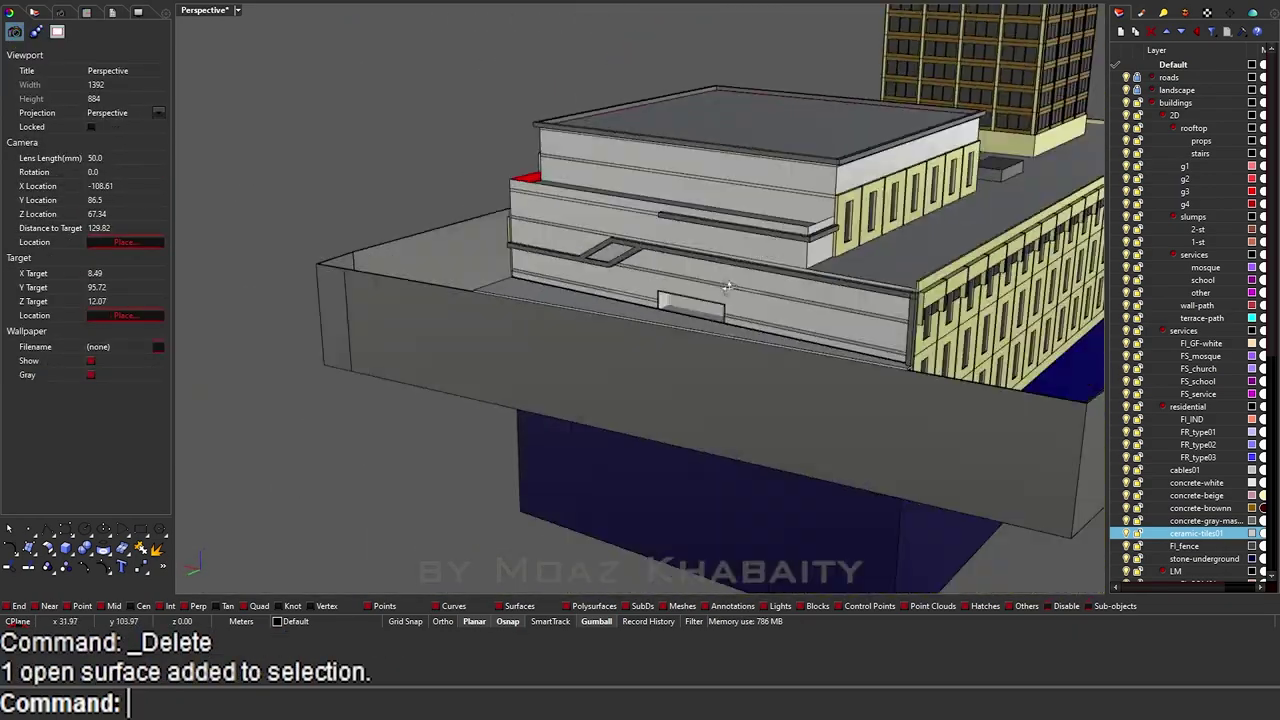
pyautogui.scroll(5, 908, 277)
pyautogui.keyDown('shift'); pyautogui.click(908, 277); pyautogui.keyUp('shift')
pyautogui.moveTo(908, 277); pyautogui.dragTo(841, 225, button='right')
pyautogui.keyDown('shift'); pyautogui.click(841, 225); pyautogui.keyUp('shift')
pyautogui.keyDown('shift'); pyautogui.click(820, 270); pyautogui.keyUp('shift')
# Step: Swap the closed block for the open wall in the selection and zoom to the selected pieces
pyautogui.keyDown('ctrl'); pyautogui.click(650, 260); pyautogui.keyUp('ctrl')
pyautogui.scroll(-5, 640, 300)
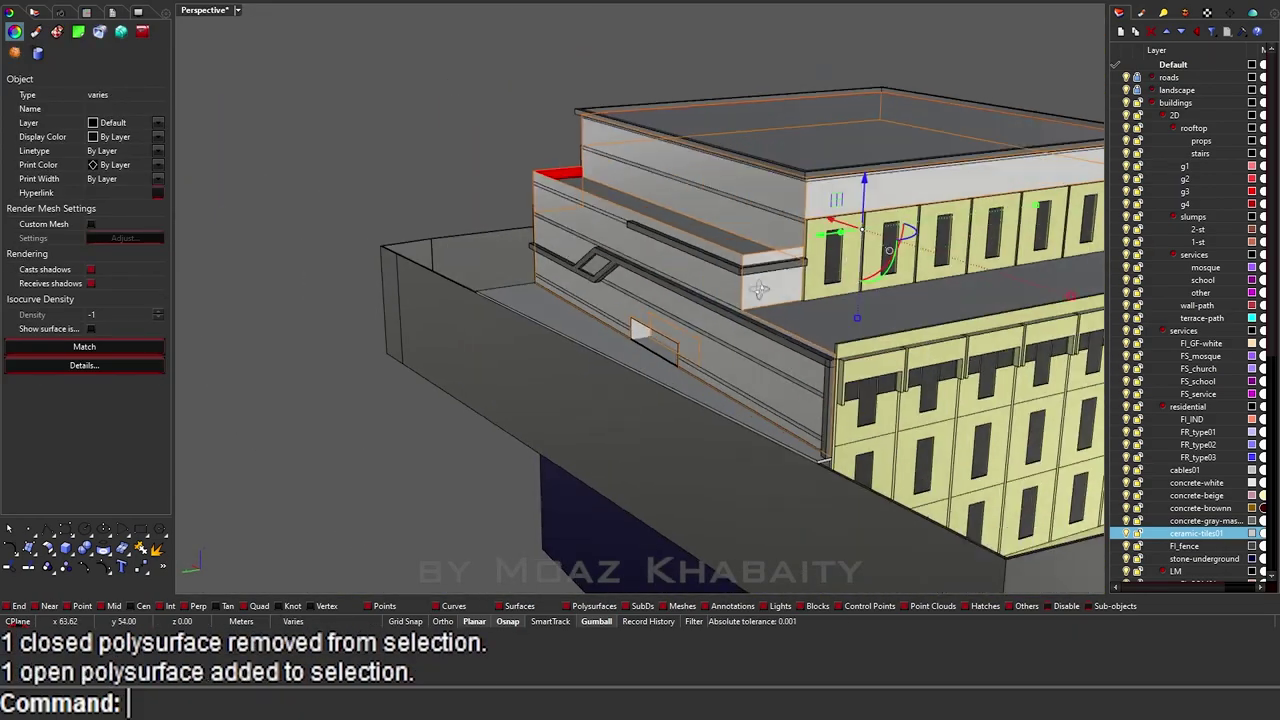
pyautogui.scroll(4, 640, 300)
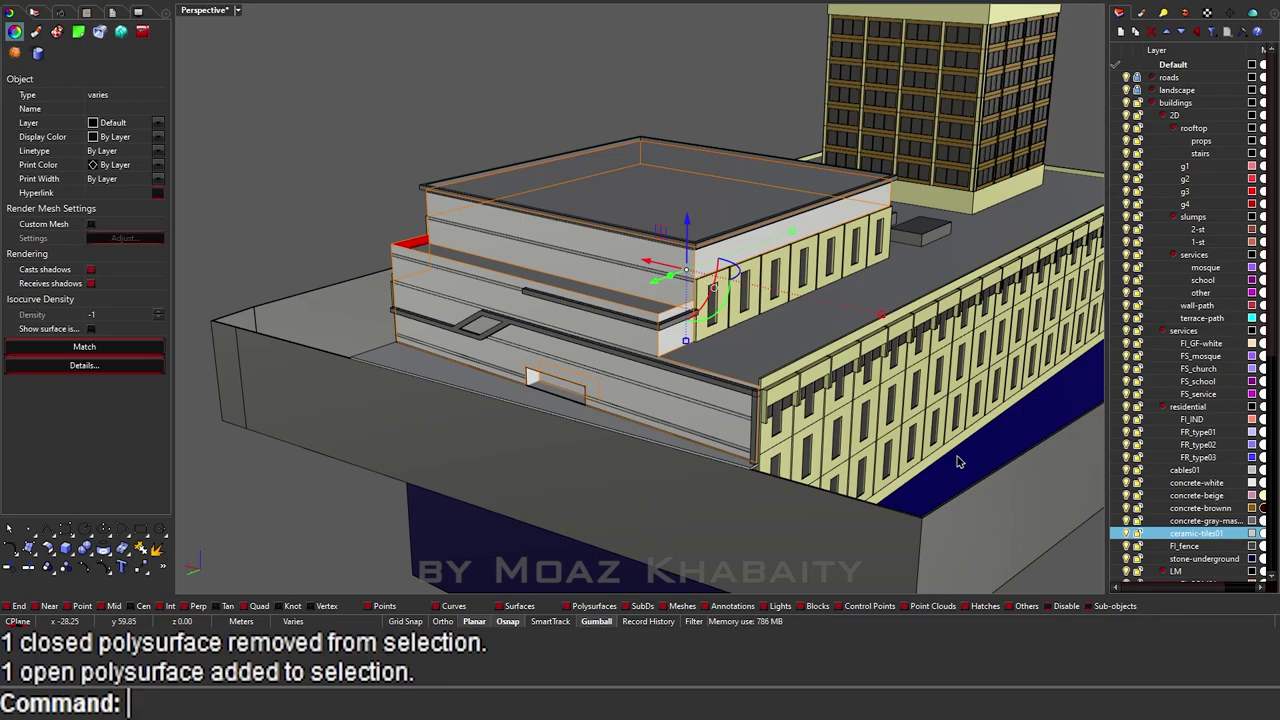
pyautogui.scroll(-3, 957, 461)
pyautogui.hotkey('ctrl', 'alt', 'e')
pyautogui.scroll(-5, 688, 200)
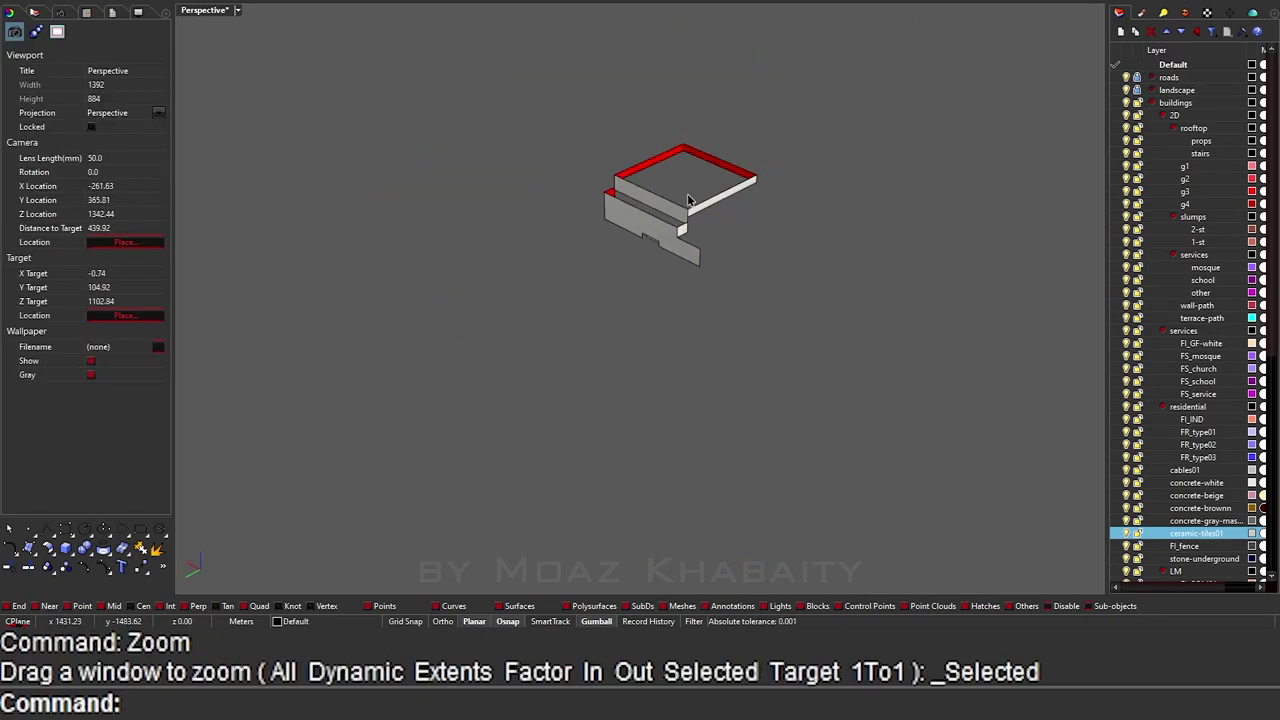
# Step: Select all objects on the ceramic-tiles01 layer and zoom to them
pyautogui.rightClick(1200, 537)
pyautogui.click(1200, 457)
pyautogui.hotkey('ctrl', 'shift', 'e')
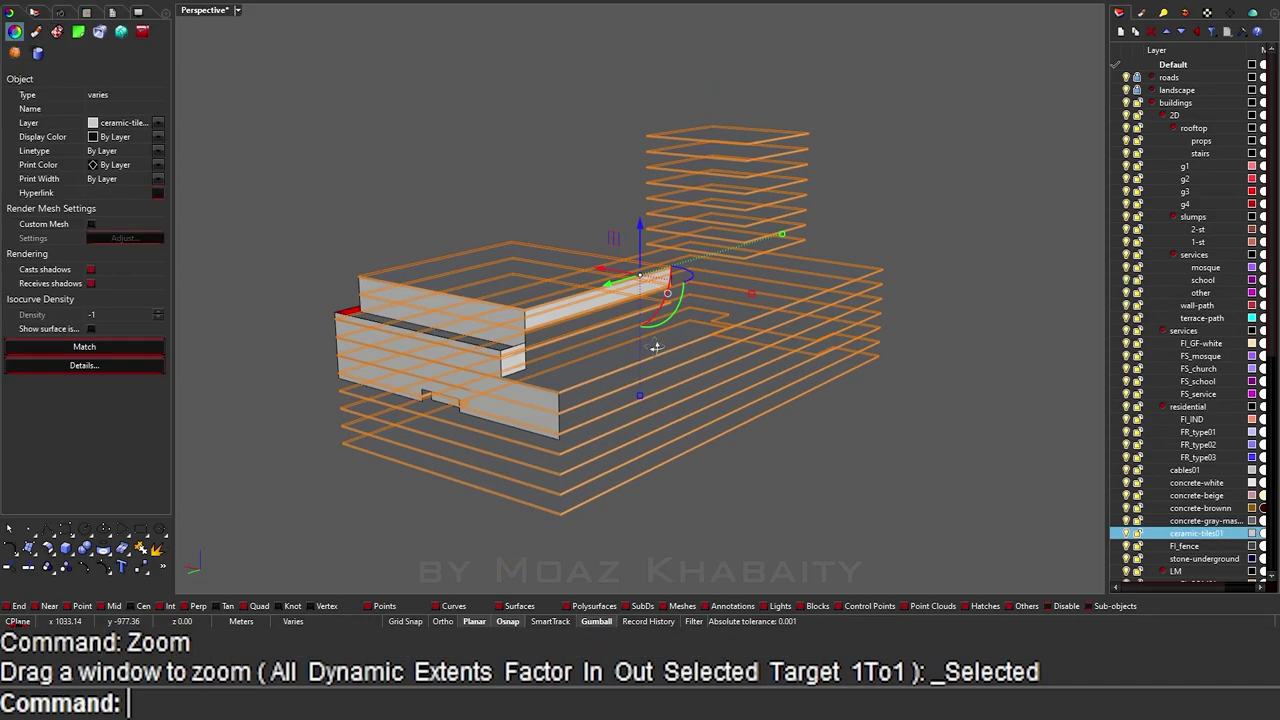
pyautogui.scroll(3, 729, 286)
pyautogui.click(742, 127)
pyautogui.press('Escape')
pyautogui.scroll(-5, 741, 131)
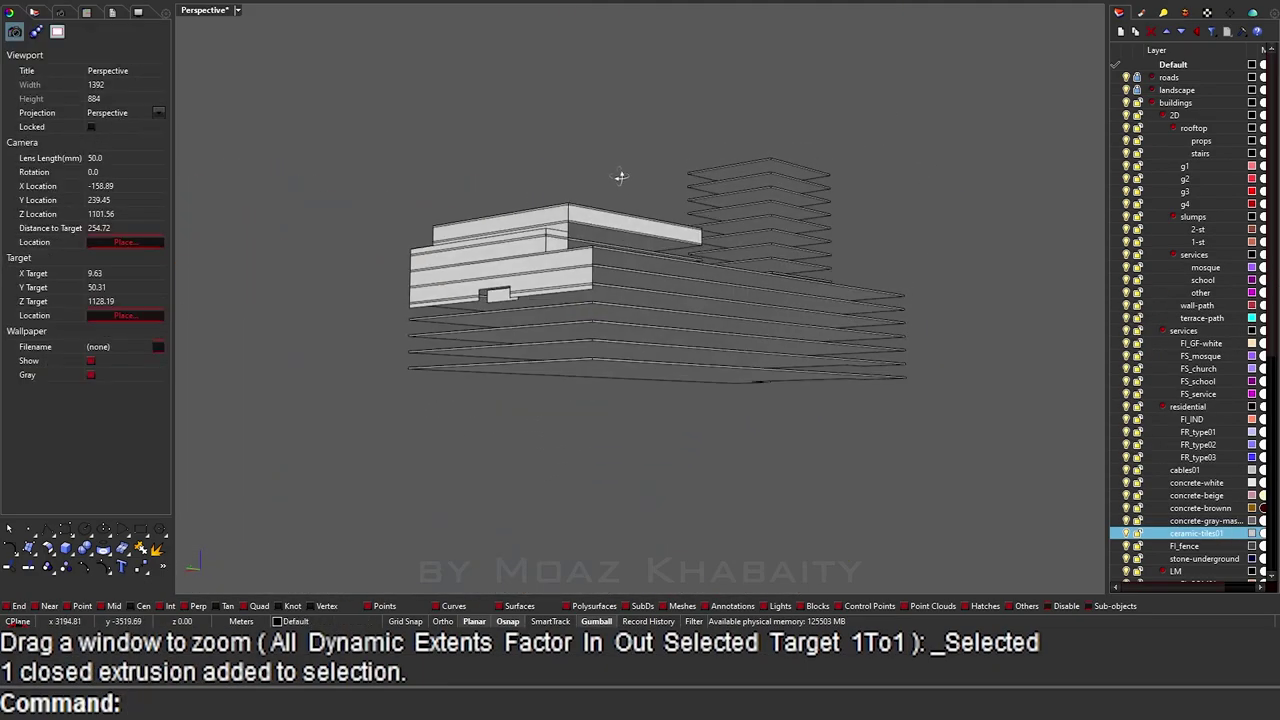
# Step: Look down on the buildings and inspect the slab's front side face
pyautogui.moveTo(620, 177); pyautogui.dragTo(511, 288, button='right')
pyautogui.moveTo(601, 313)
pyautogui.mouseDown(button='right')
pyautogui.moveTo(494, 370)
pyautogui.moveTo(614, 422)
pyautogui.mouseUp(button='right')
pyautogui.scroll(2, 726, 343)
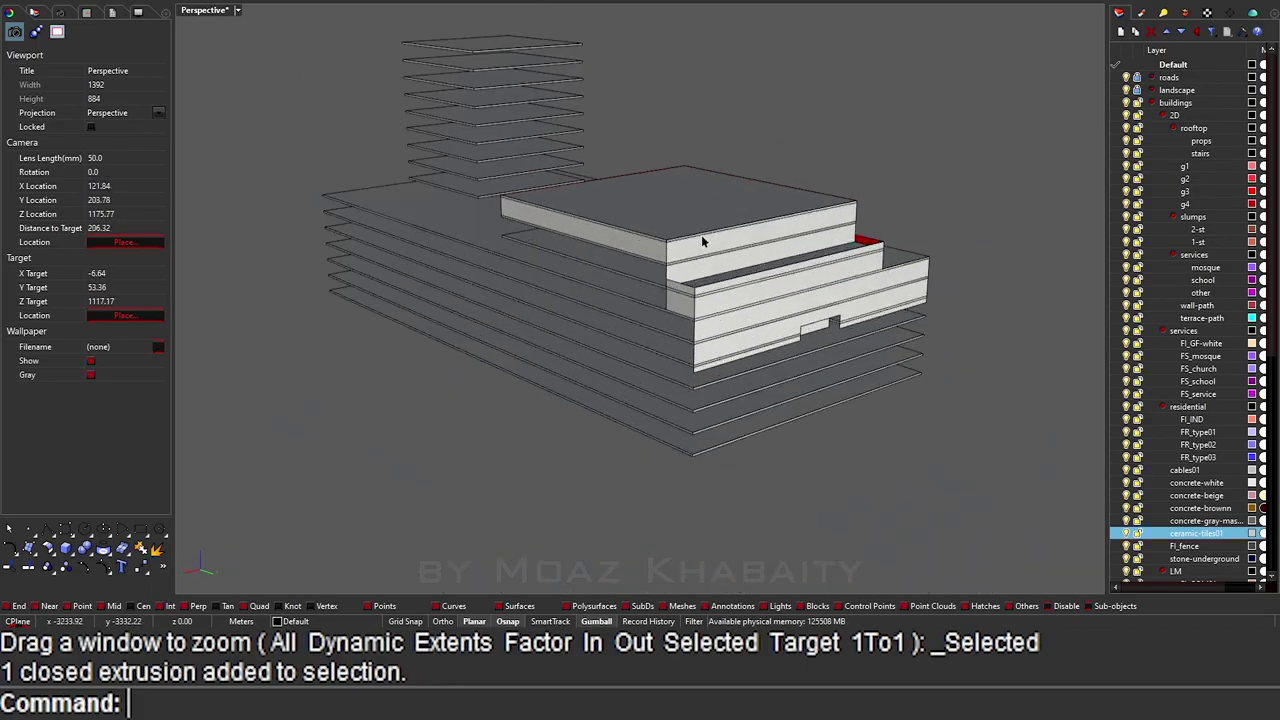
pyautogui.scroll(4, 676, 287)
pyautogui.keyDown('ctrl'); pyautogui.keyDown('shift'); pyautogui.click(645, 268); pyautogui.keyUp('shift'); pyautogui.keyUp('ctrl')
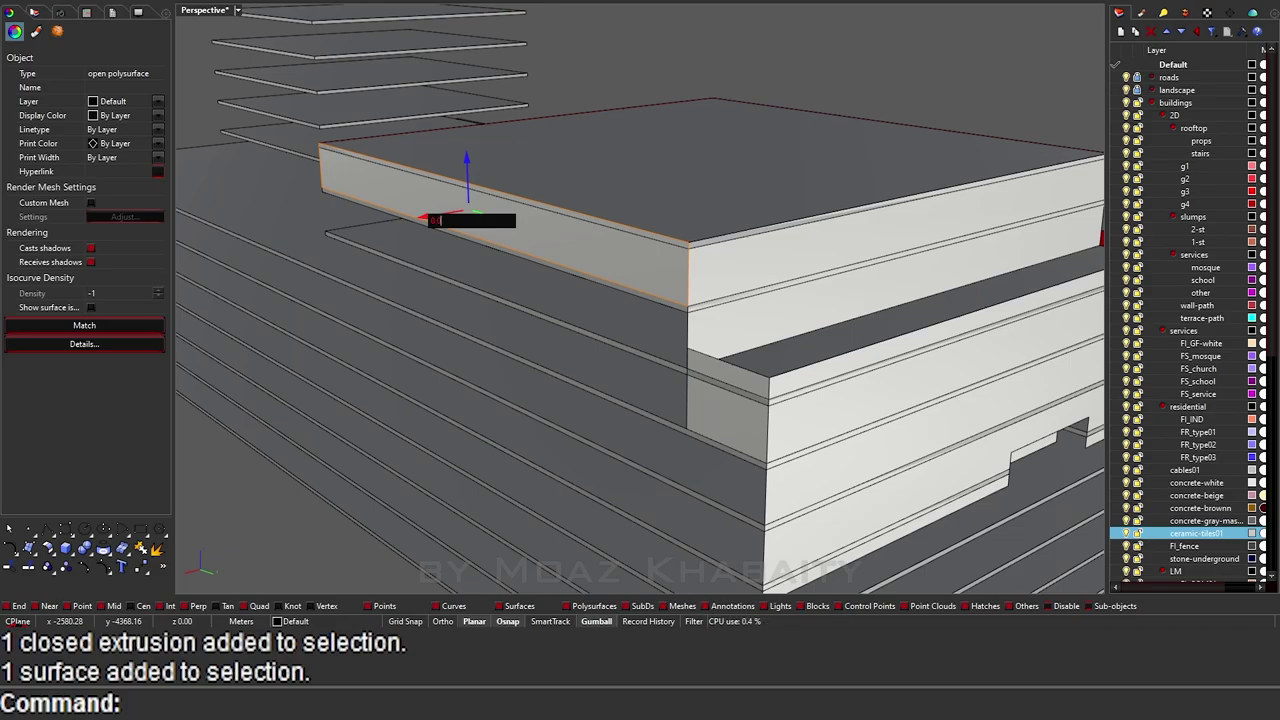
pyautogui.press('Escape')
# Step: Inspect another wall face and the narrow end face of the slab
pyautogui.moveTo(614, 252); pyautogui.dragTo(754, 246, button='right')
pyautogui.keyDown('ctrl'); pyautogui.keyDown('shift'); pyautogui.click(850, 260); pyautogui.keyUp('shift'); pyautogui.keyUp('ctrl')
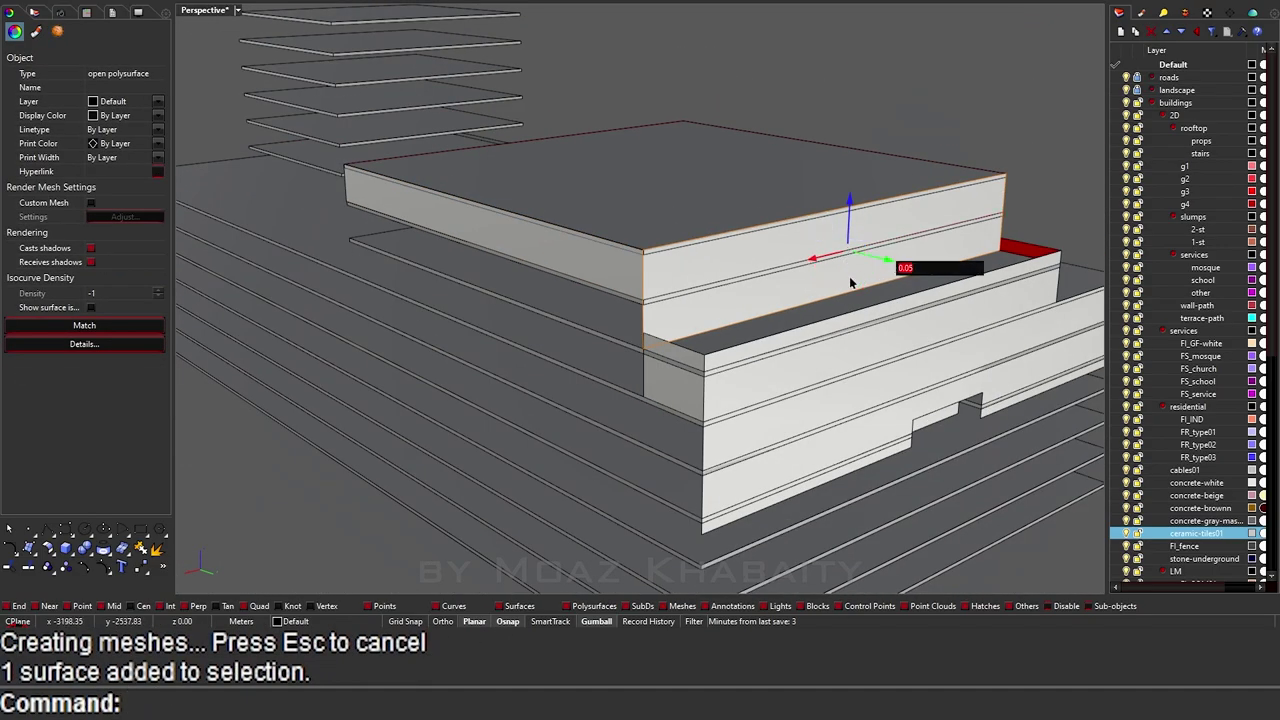
pyautogui.moveTo(850, 260)
pyautogui.mouseDown(button='right')
pyautogui.moveTo(486, 277)
pyautogui.moveTo(462, 320)
pyautogui.mouseUp(button='right')
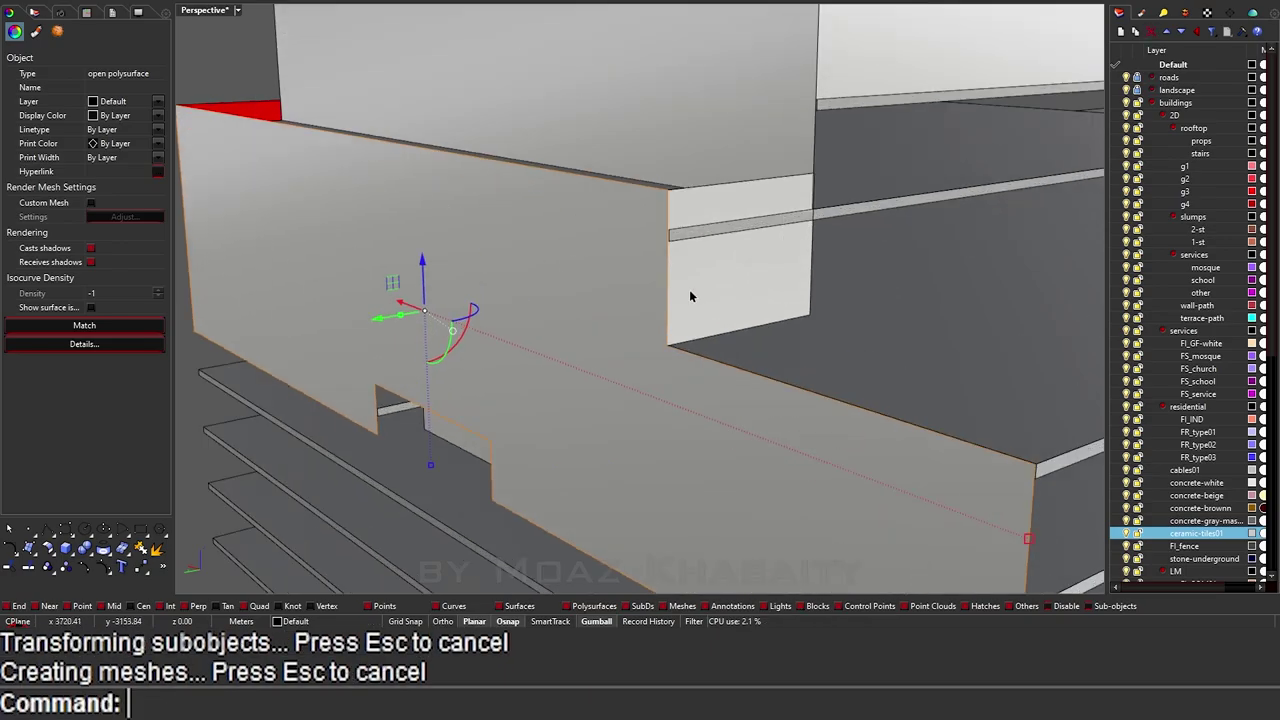
pyautogui.moveTo(689, 289)
pyautogui.mouseDown(button='right')
pyautogui.moveTo(717, 305)
pyautogui.moveTo(897, 214)
pyautogui.moveTo(674, 266)
pyautogui.mouseUp(button='right')
pyautogui.scroll(3, 717, 305)
pyautogui.keyDown('ctrl'); pyautogui.keyDown('shift'); pyautogui.click(673, 281); pyautogui.keyUp('shift'); pyautogui.keyUp('ctrl')
pyautogui.press('Escape')
# Step: Reselect all ceramic-tiles01 objects and undo the accidental gumball move
pyautogui.keyDown('ctrl'); pyautogui.keyDown('shift'); pyautogui.click(640, 310); pyautogui.keyUp('shift'); pyautogui.keyUp('ctrl')
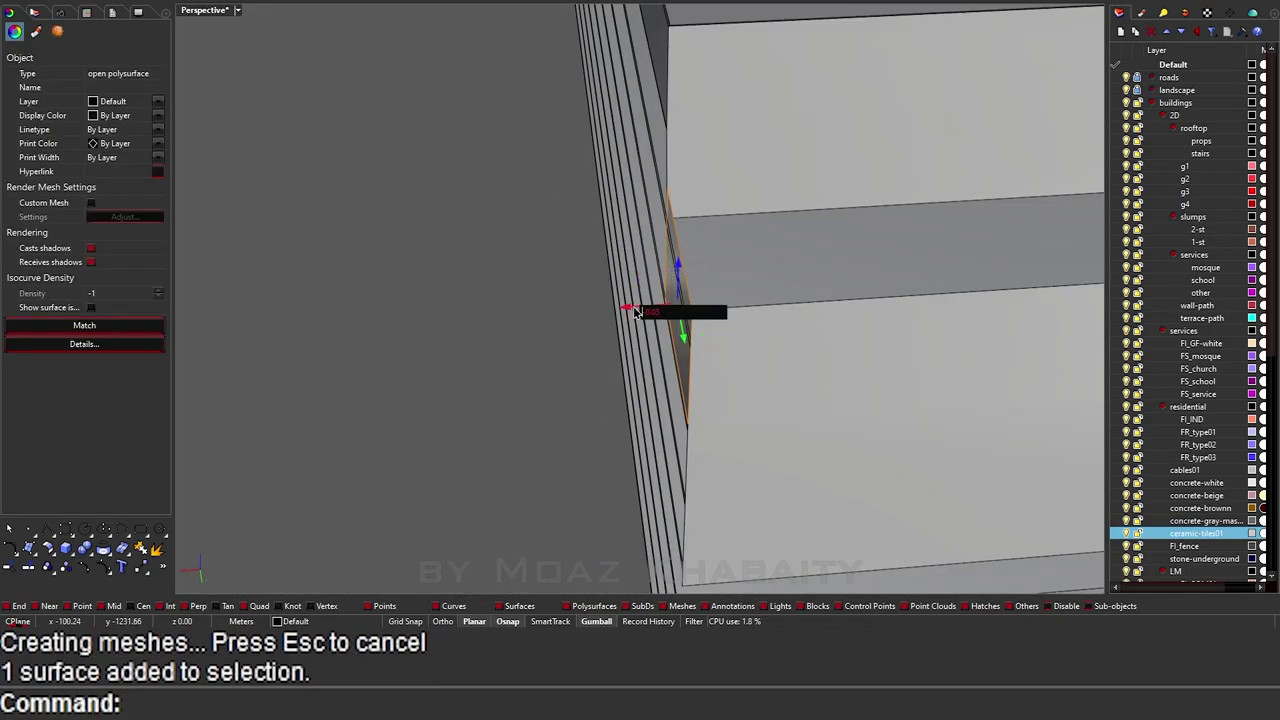
pyautogui.scroll(-5, 468, 343)
pyautogui.scroll(-5, 856, 457)
pyautogui.scroll(-3, 856, 457)
pyautogui.rightClick(1196, 533)
pyautogui.click(1150, 449)
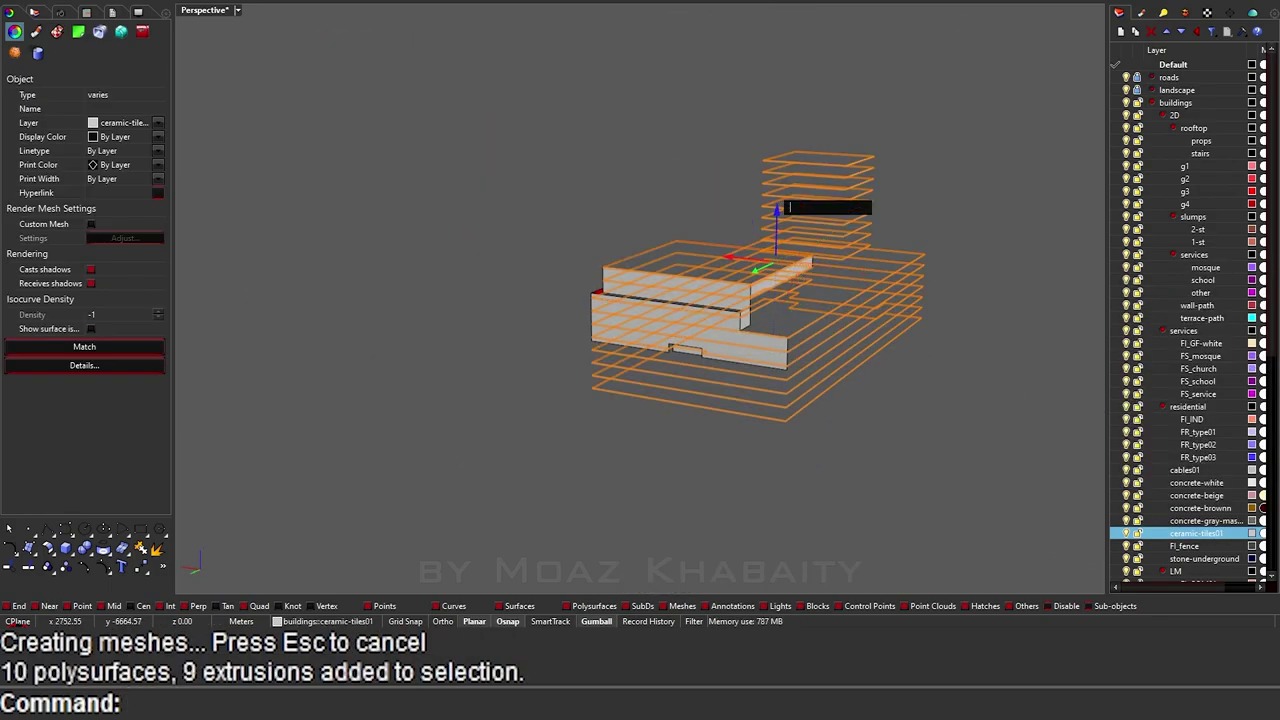
pyautogui.hotkey('ctrl', 'z')
# Step: Select the building's wall pieces, zoom to them, and group them with G
pyautogui.hotkey('ctrl', 'alt', 'e')
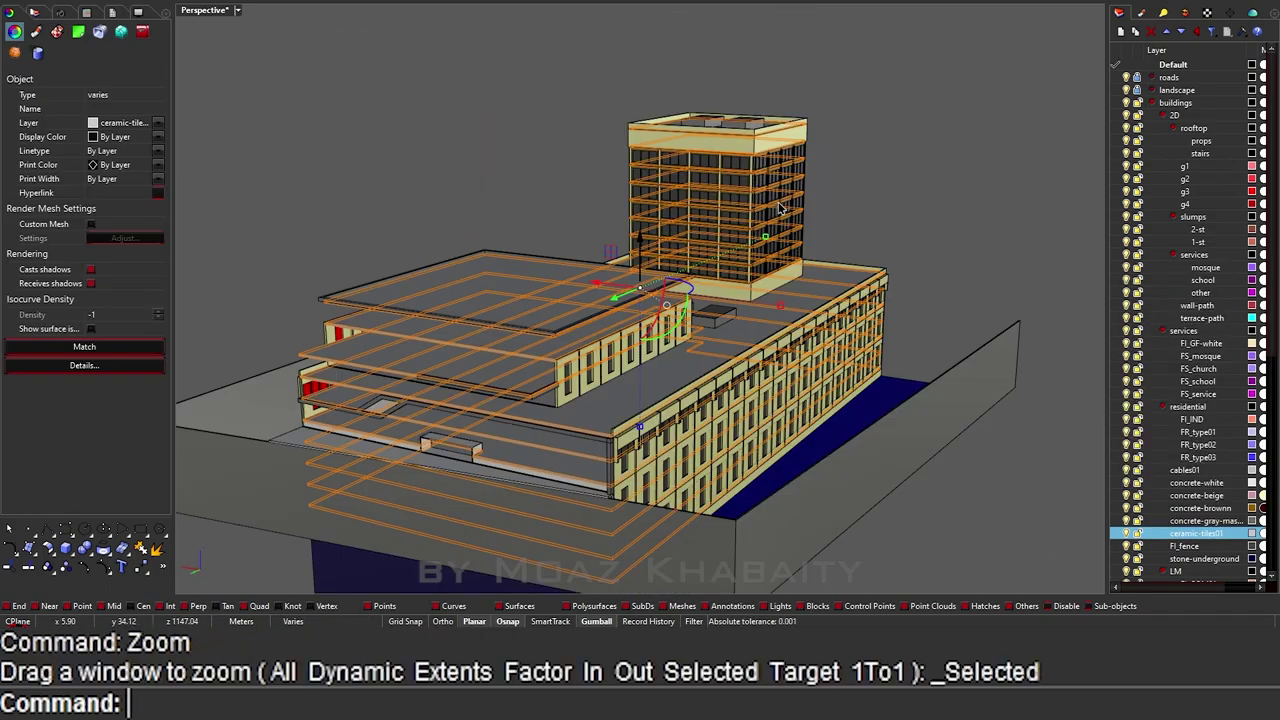
pyautogui.scroll(-3, 806, 450)
pyautogui.press('Escape')
pyautogui.click(806, 450)
pyautogui.scroll(-2, 735, 133)
pyautogui.hotkey('ctrl', 'alt', 'e')
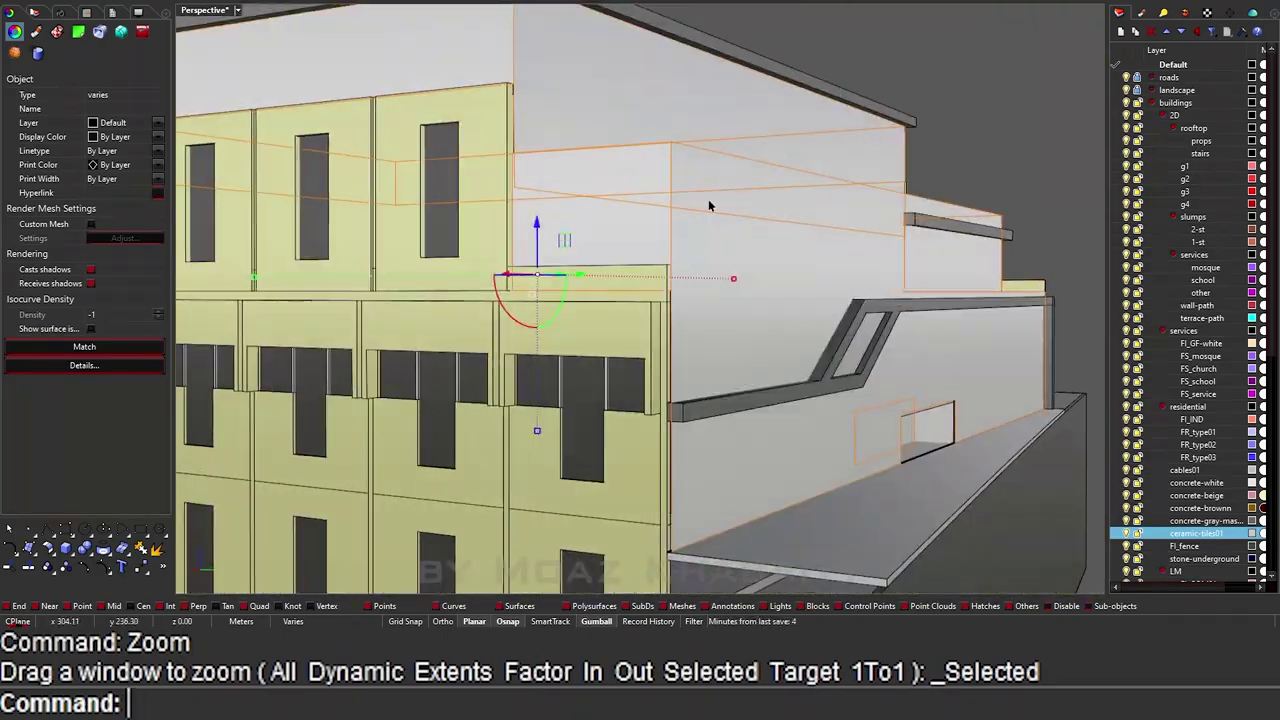
pyautogui.moveTo(697, 320); pyautogui.dragTo(497, 284, button='right')
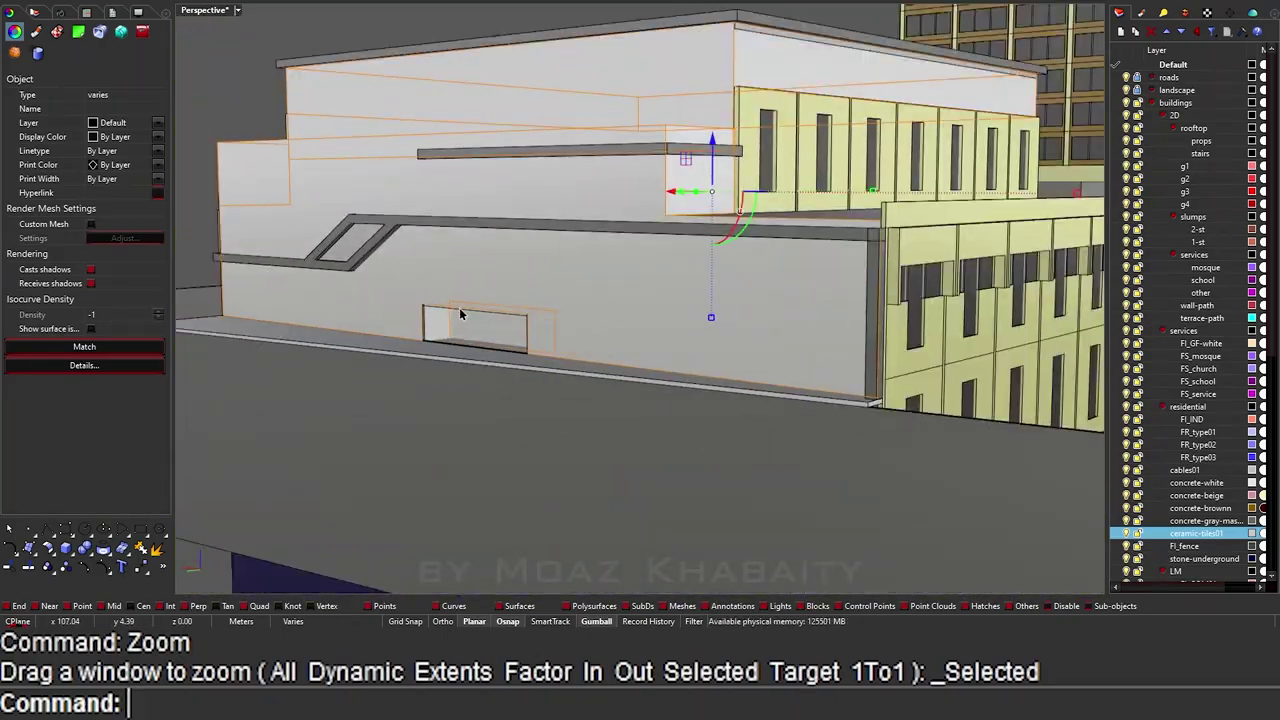
pyautogui.write('g')
pyautogui.press('Return')
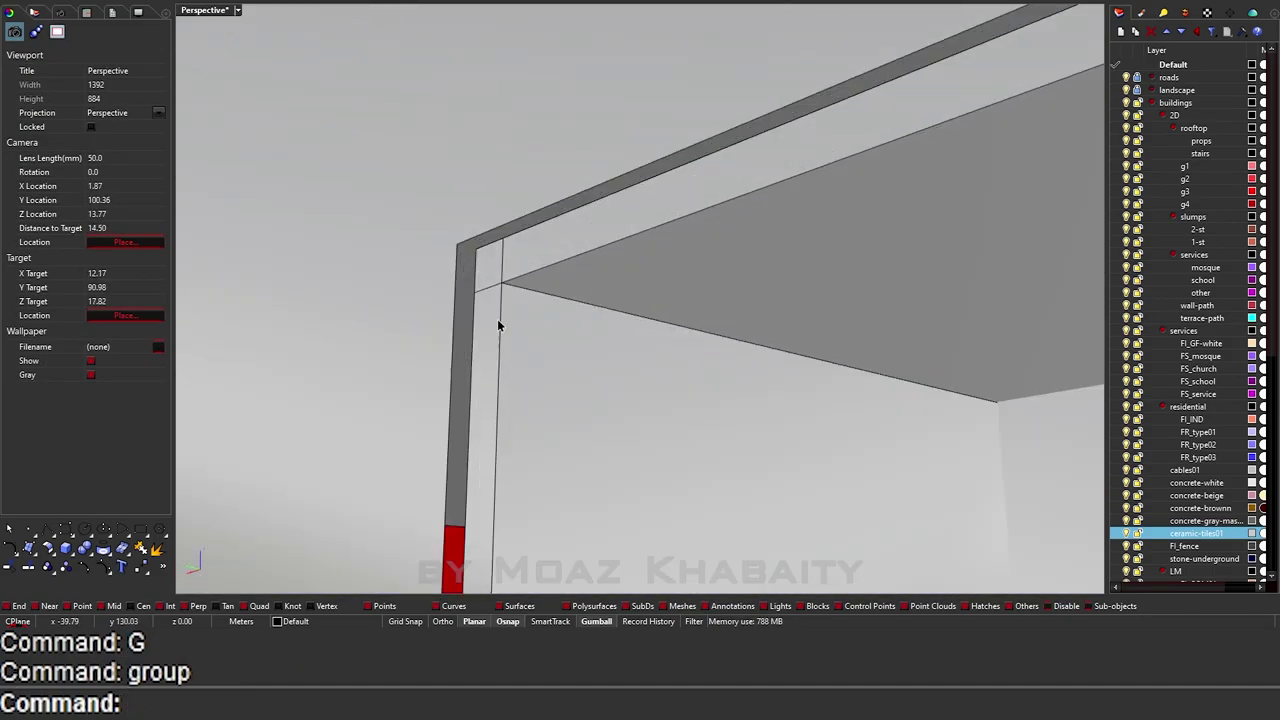
# Step: Check the canopy, entrance recessed box, yellow panel edge, tiled panel and upper white wall
pyautogui.click(538, 334)
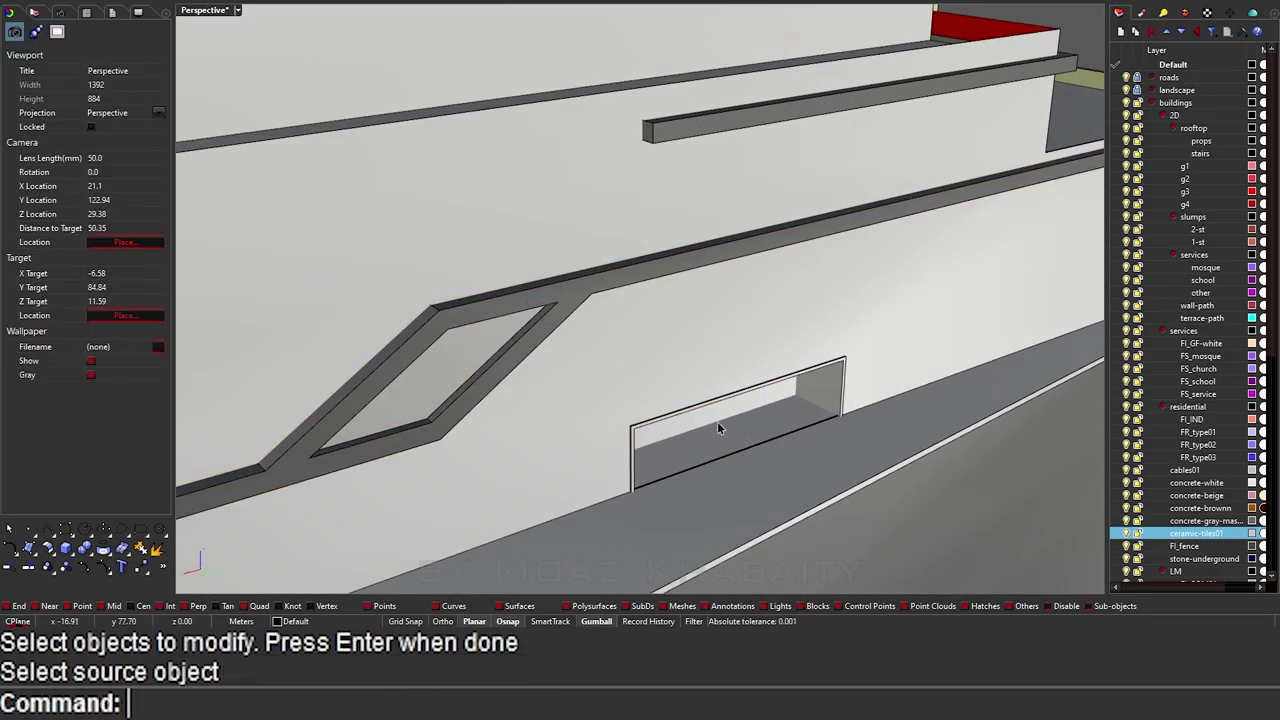
pyautogui.click(717, 422)
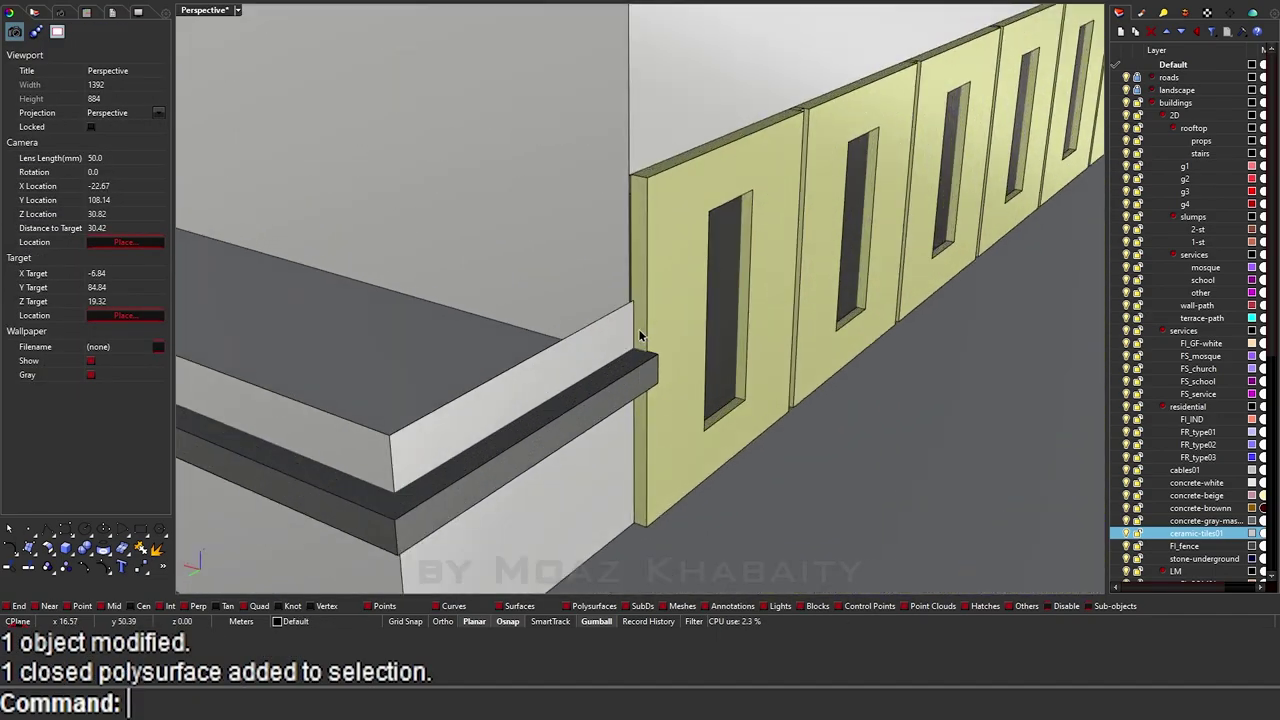
pyautogui.click(660, 350)
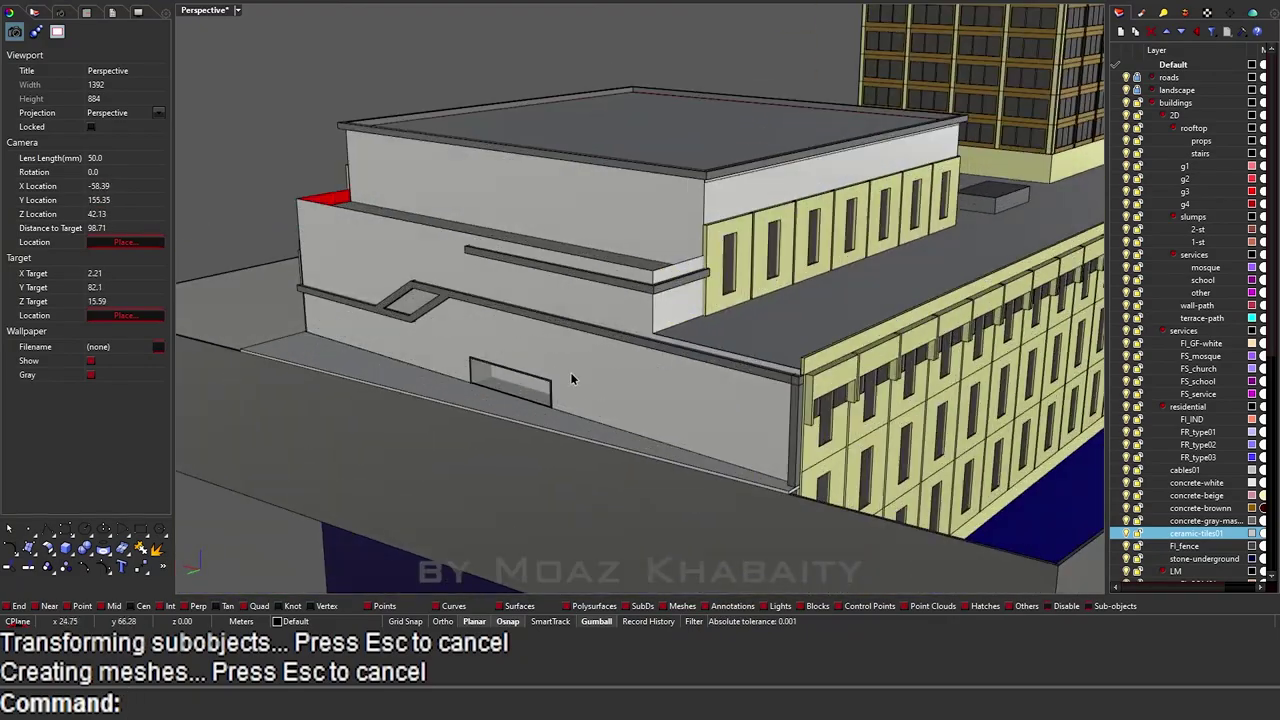
pyautogui.click(570, 372)
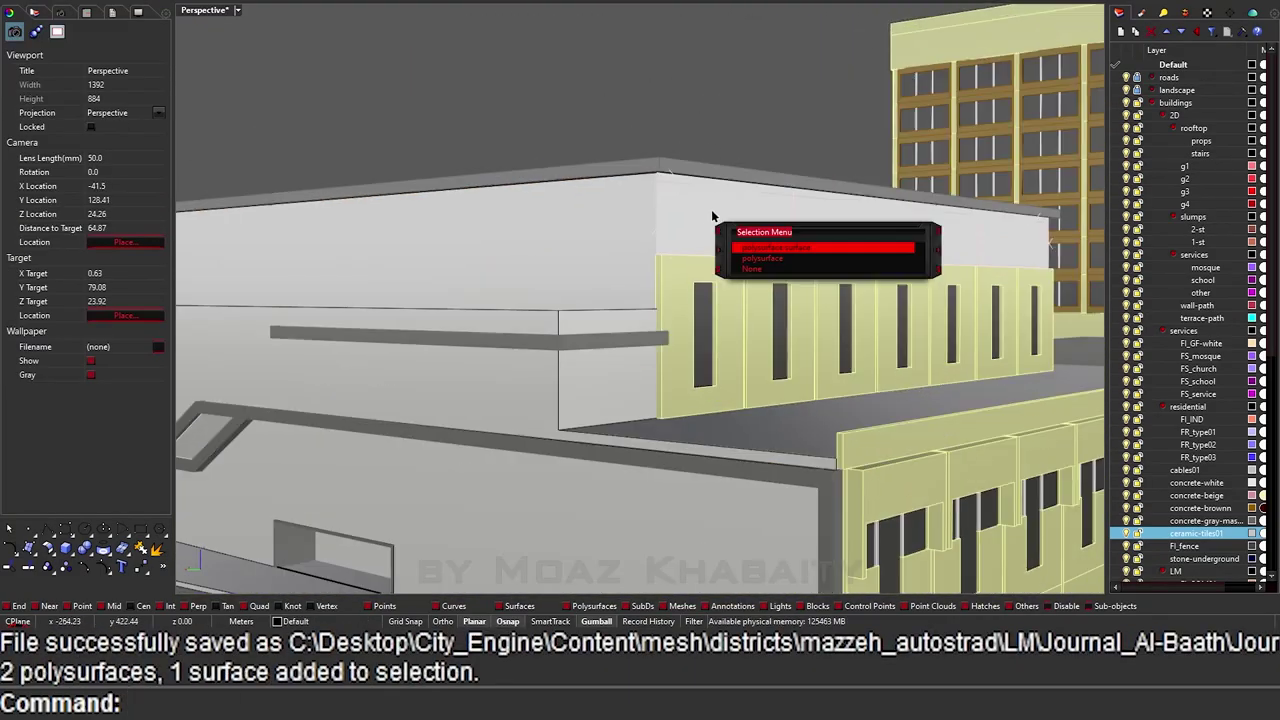
pyautogui.click(840, 247)
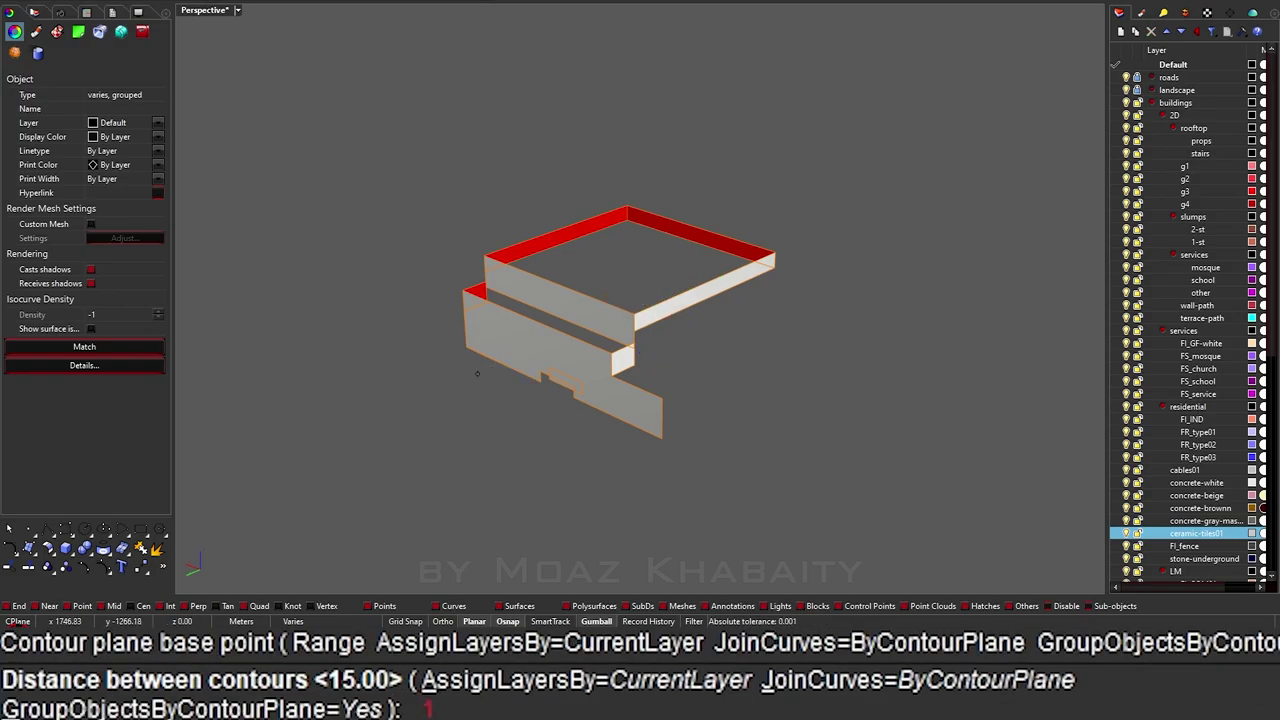
# Step: Finish the first contour pass at spacing 1 and group the resulting curves
pyautogui.press('Return')
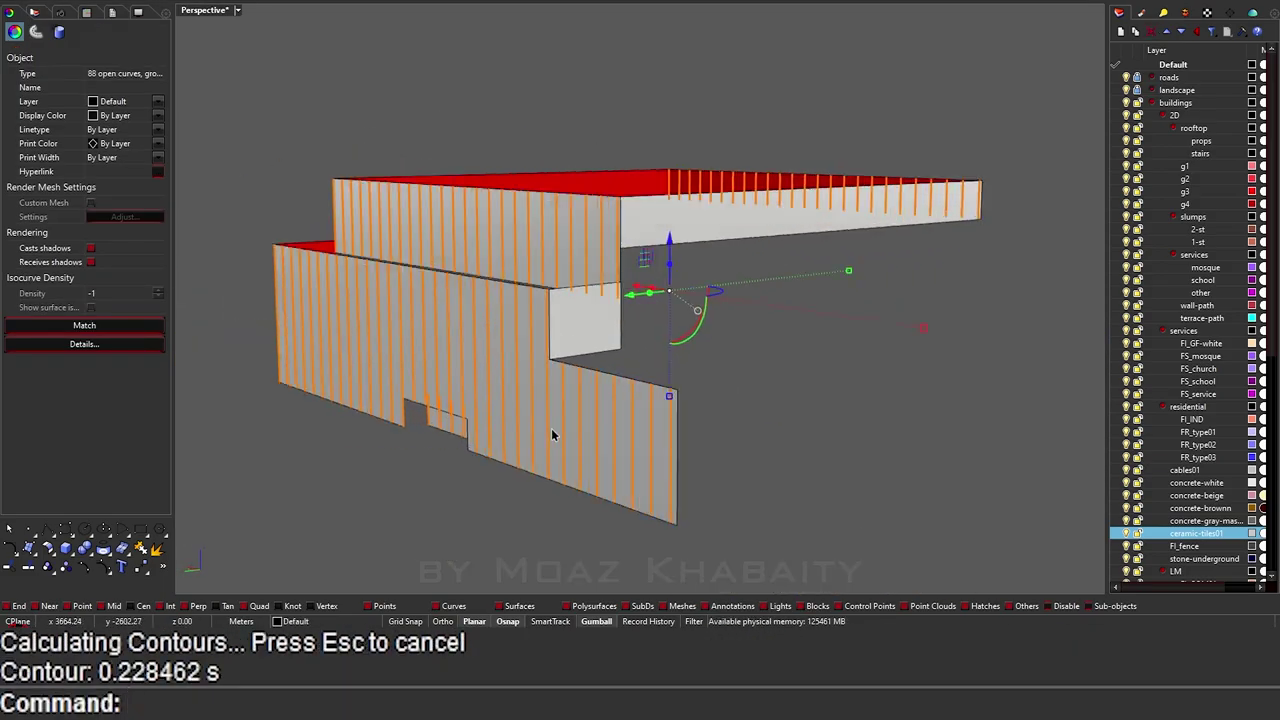
pyautogui.moveTo(551, 432); pyautogui.dragTo(739, 374, button='right')
pyautogui.write('G')
pyautogui.press('Return')
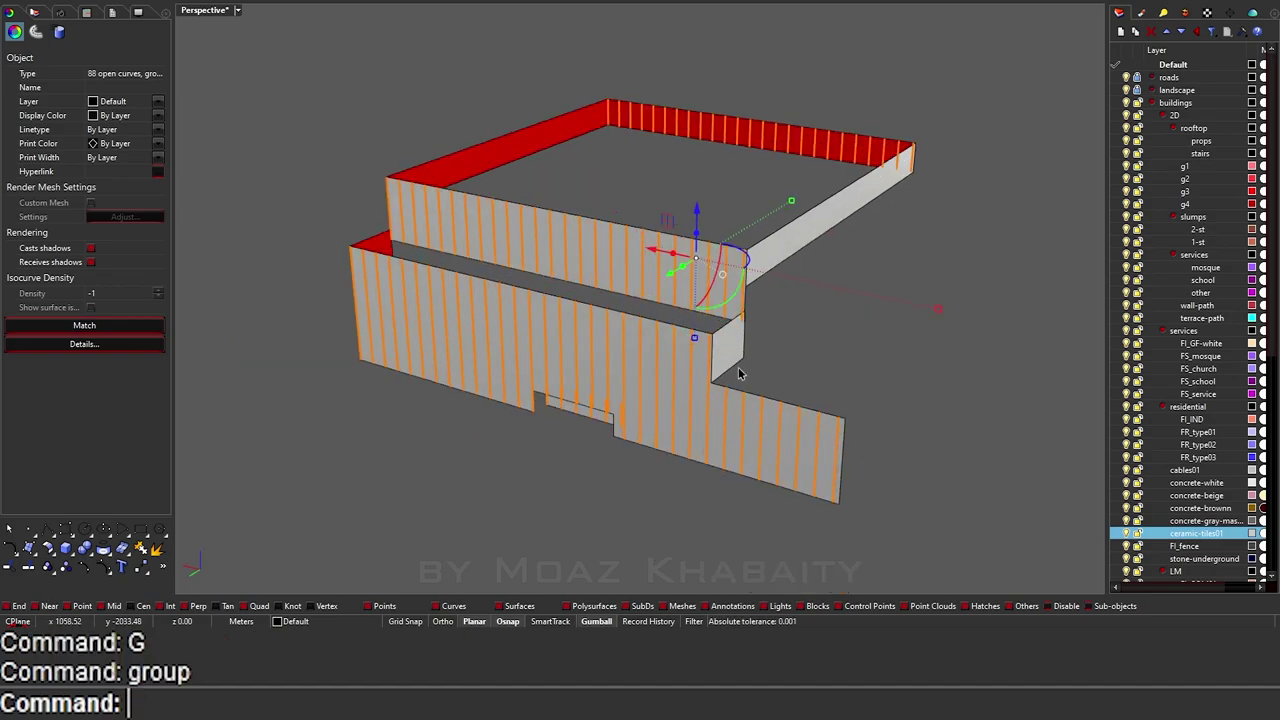
# Step: Run a second Contour (CC) pass across the walls from a new base point
pyautogui.click(739, 374)
pyautogui.write('CC')
pyautogui.press('Return')
pyautogui.press('Return')
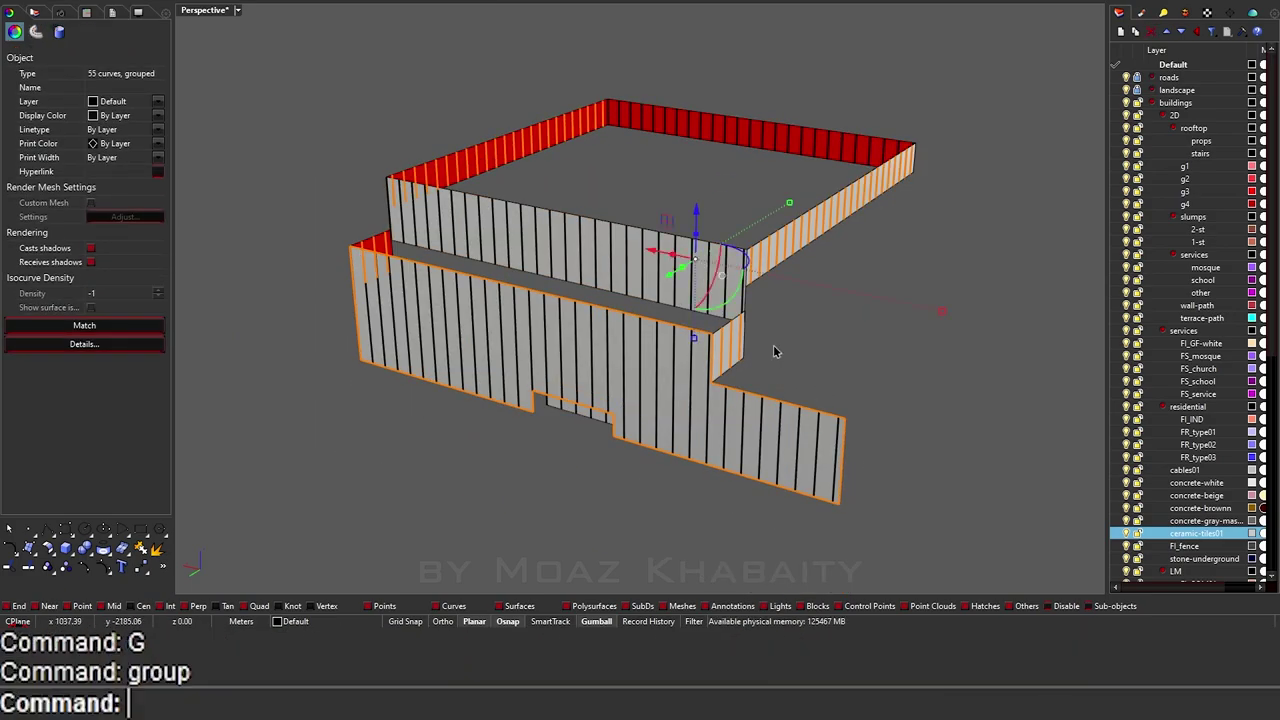
pyautogui.moveTo(773, 351); pyautogui.dragTo(723, 380, button='right')
pyautogui.click(642, 378)
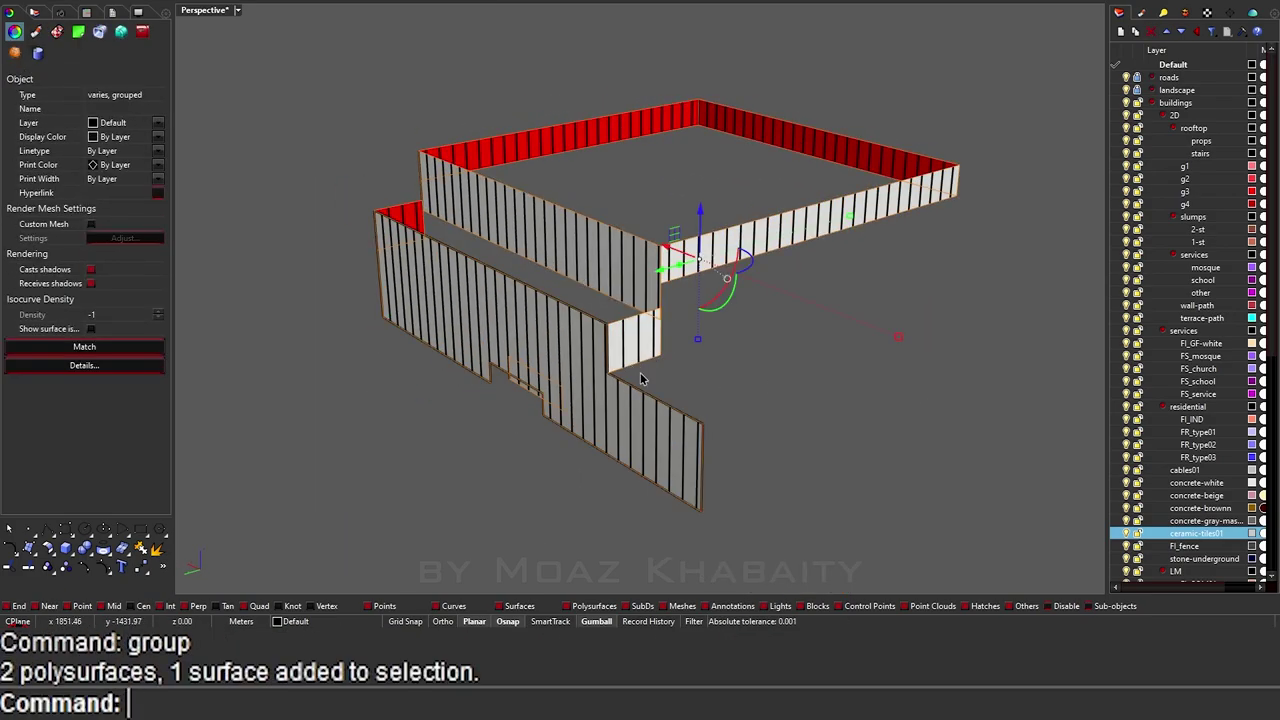
pyautogui.click(695, 515)
pyautogui.press('Return')
pyautogui.scroll(5, 756, 465)
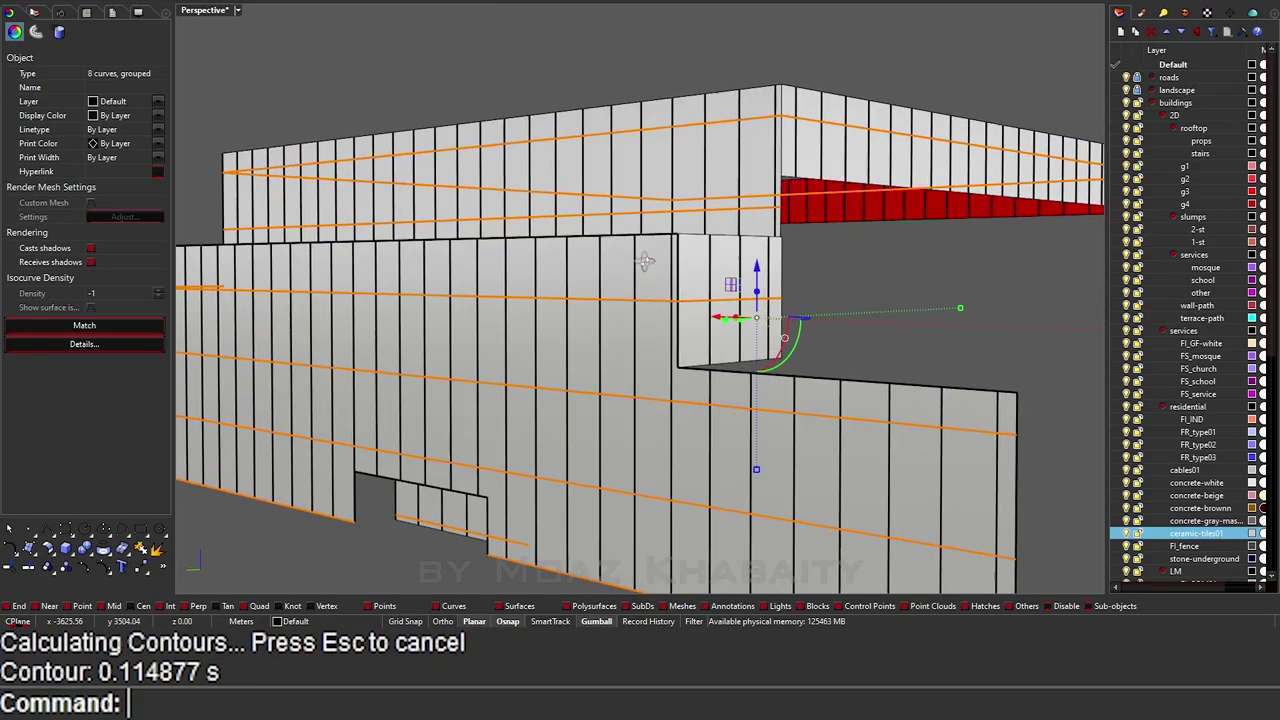
pyautogui.scroll(-5, 652, 335)
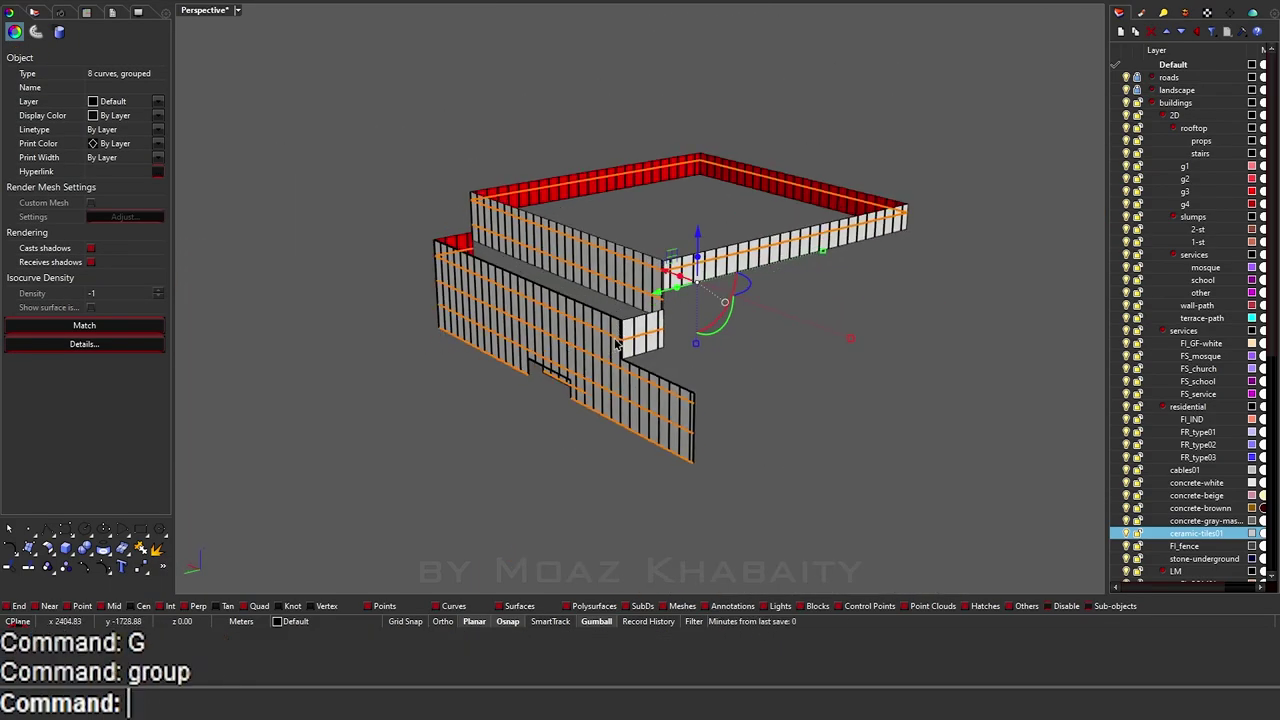
pyautogui.scroll(4, 618, 343)
pyautogui.scroll(-4, 615, 340)
pyautogui.scroll(3, 610, 335)
pyautogui.scroll(-1, 605, 328)
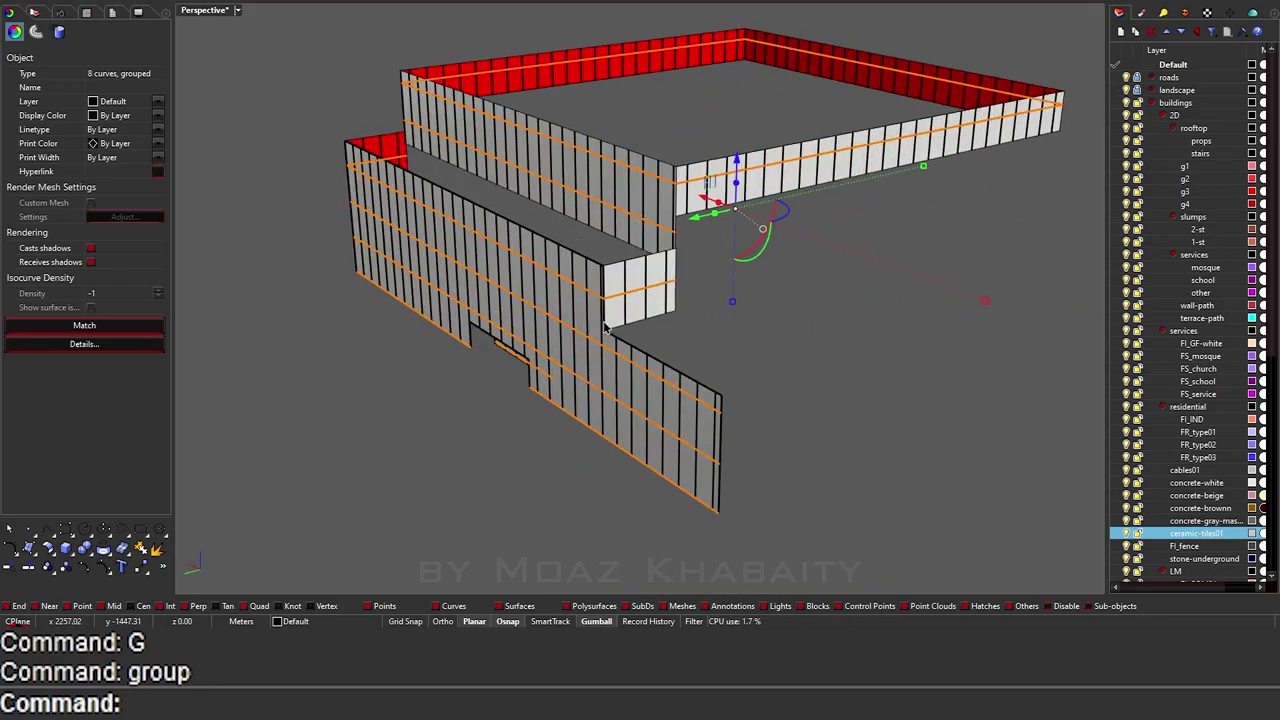
pyautogui.scroll(5, 605, 328)
# Step: Delete the stray window-opening curve, the closed-curve group and the orange horizontal curves
pyautogui.click(650, 316)
pyautogui.press('Delete')
pyautogui.click(675, 213)
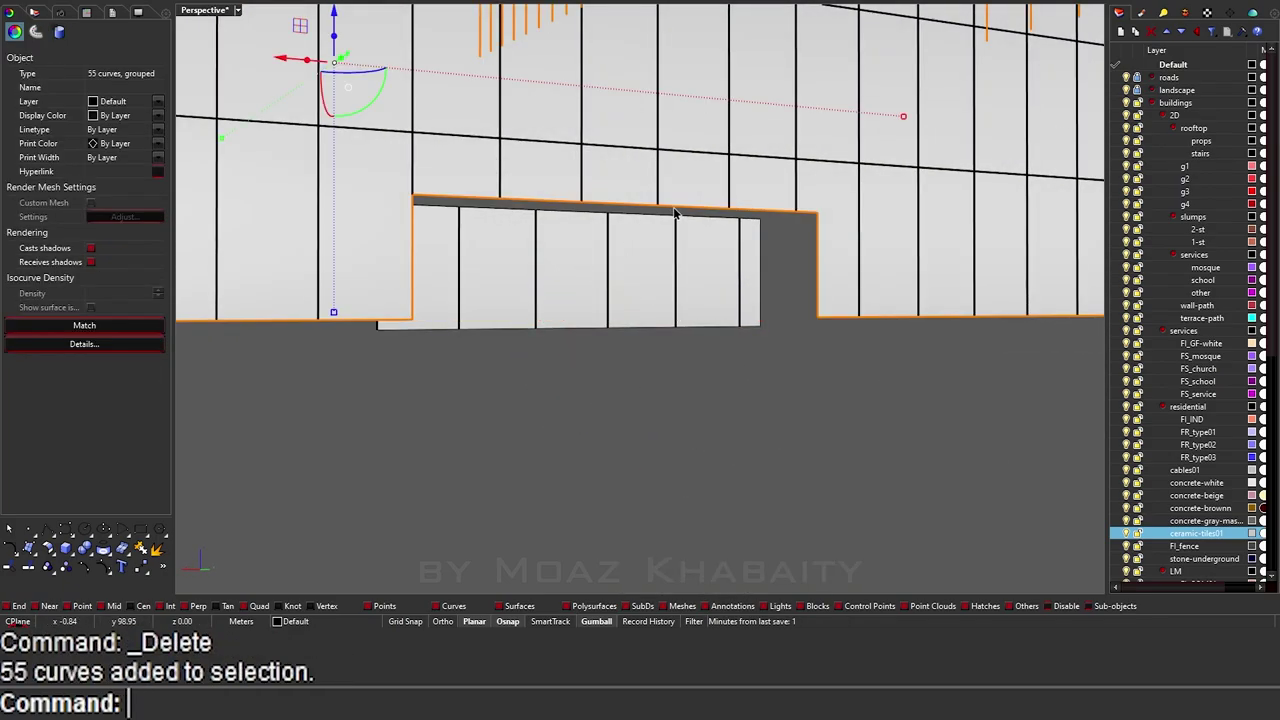
pyautogui.scroll(-5, 690, 350)
pyautogui.scroll(5, 690, 350)
pyautogui.scroll(-5, 615, 340)
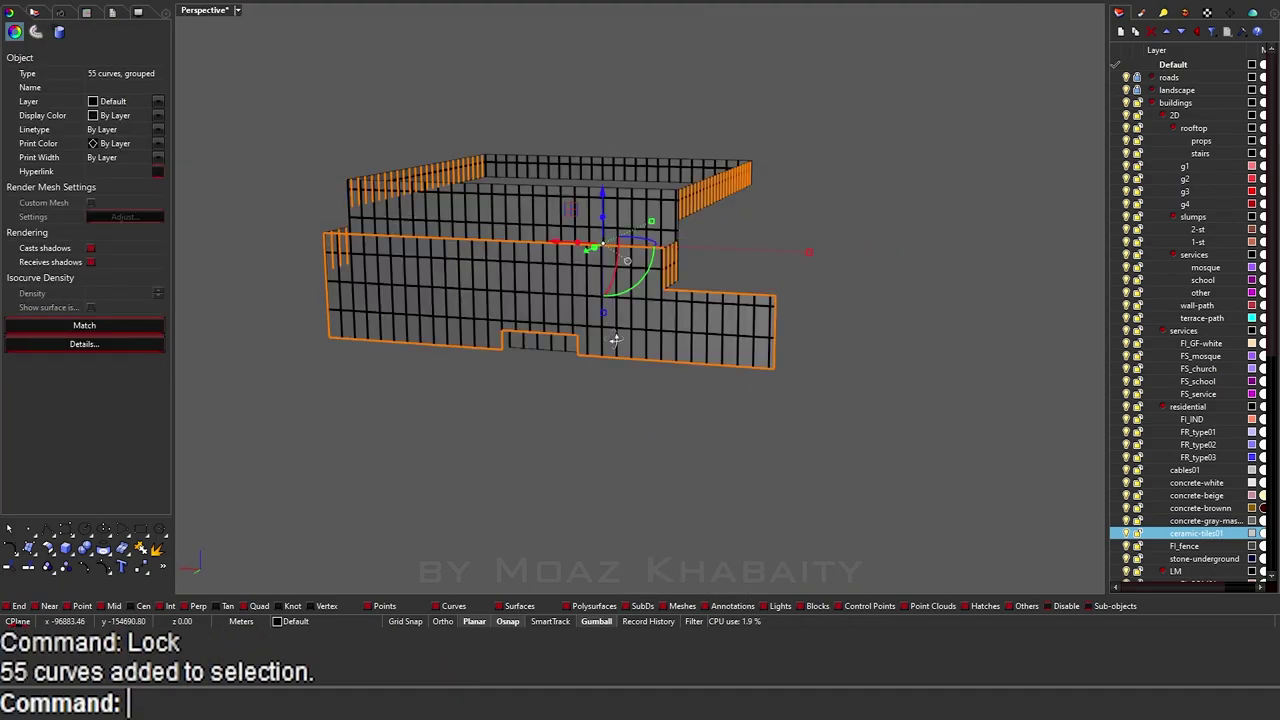
pyautogui.moveTo(615, 340); pyautogui.dragTo(655, 347, button='right')
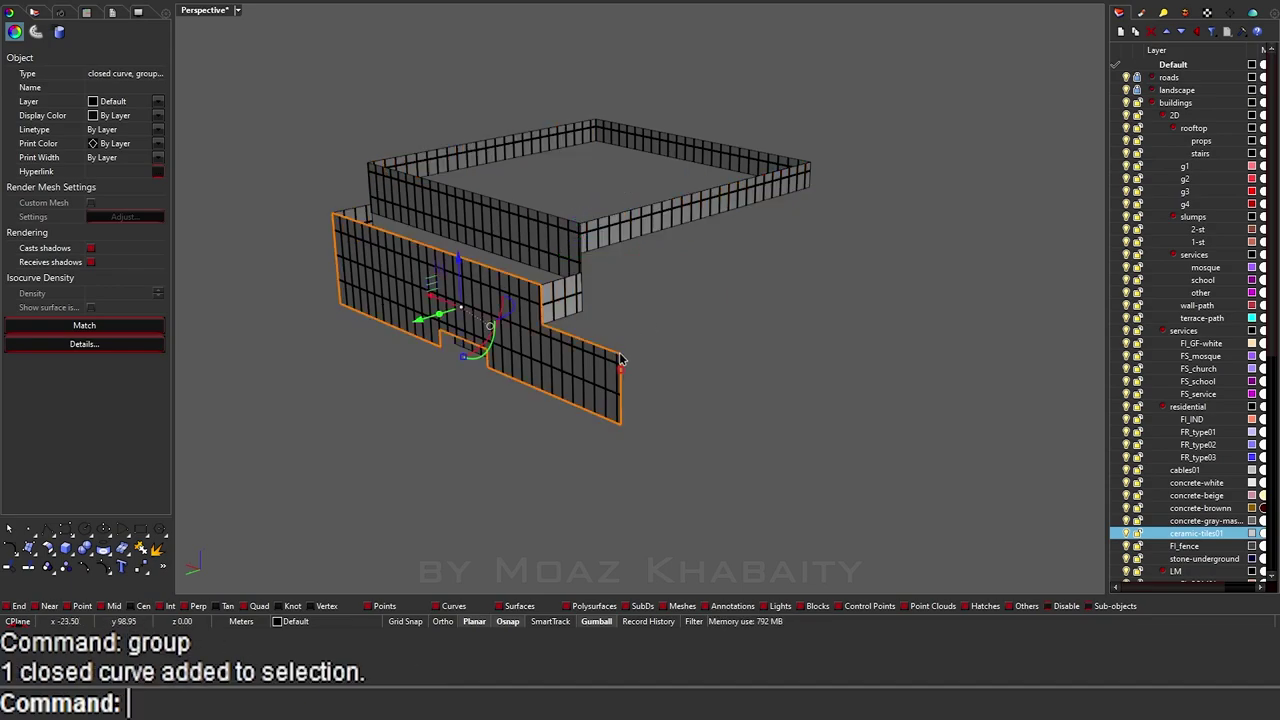
pyautogui.press('Delete')
pyautogui.scroll(4, 615, 385)
pyautogui.click(602, 410)
pyautogui.scroll(-4, 607, 416)
pyautogui.write('g')
pyautogui.press('Return')
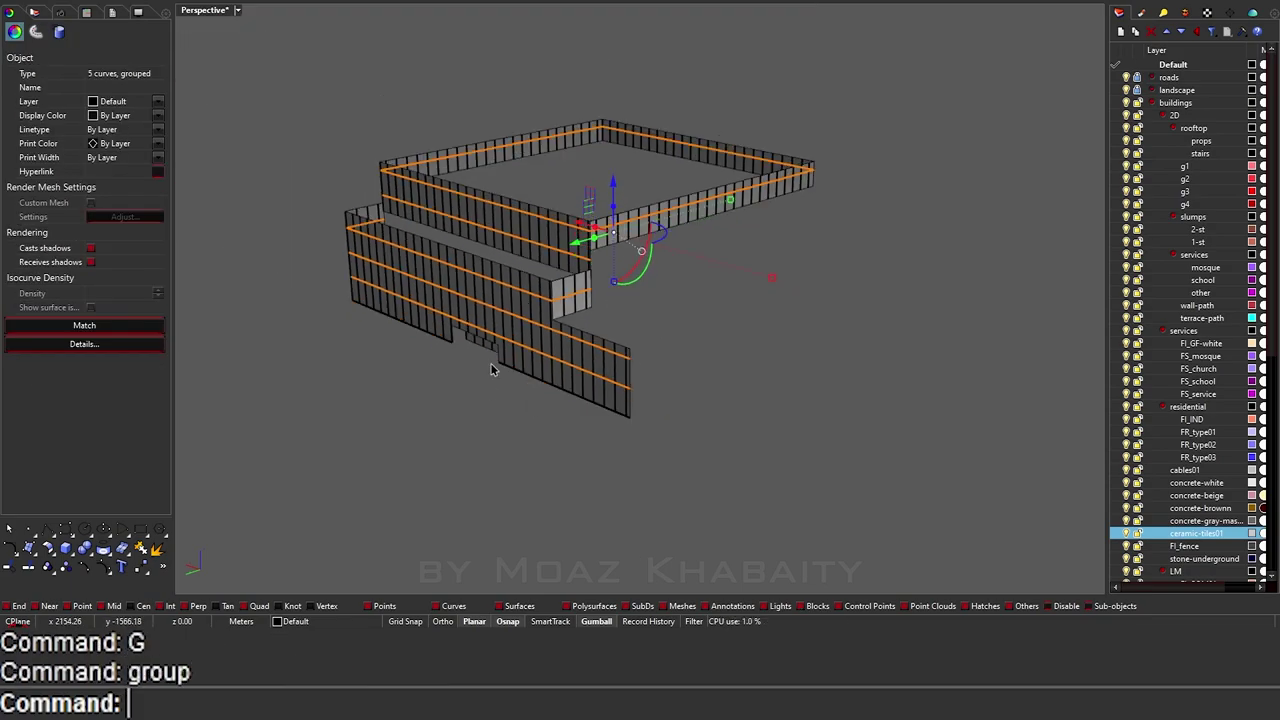
pyautogui.press('Delete')
# Step: Delete stray vertical curves on the walls, undoing one wrong deletion and redoing it
pyautogui.scroll(5, 537, 376)
pyautogui.scroll(3, 523, 323)
pyautogui.click(552, 332)
pyautogui.scroll(-5, 552, 332)
pyautogui.click(586, 380)
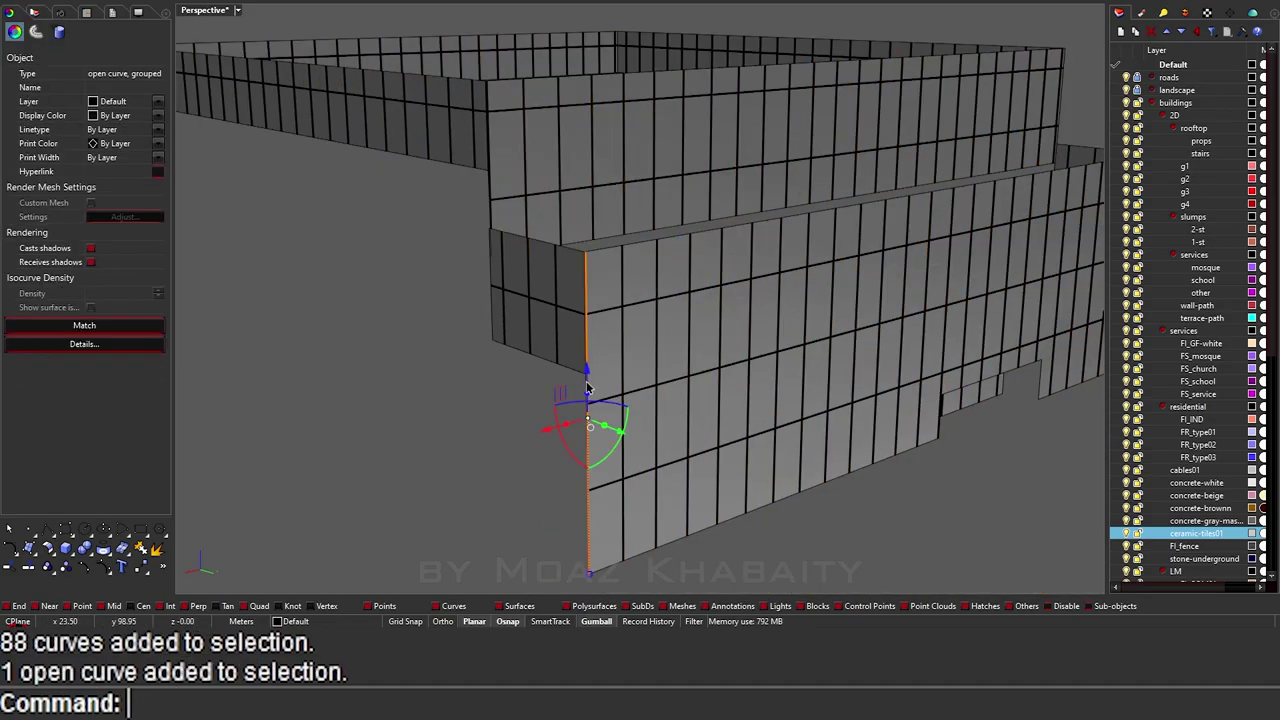
pyautogui.press('Delete')
pyautogui.click(773, 422)
pyautogui.press('Delete')
pyautogui.scroll(-3, 815, 355)
pyautogui.hotkey('ctrl', 'z')
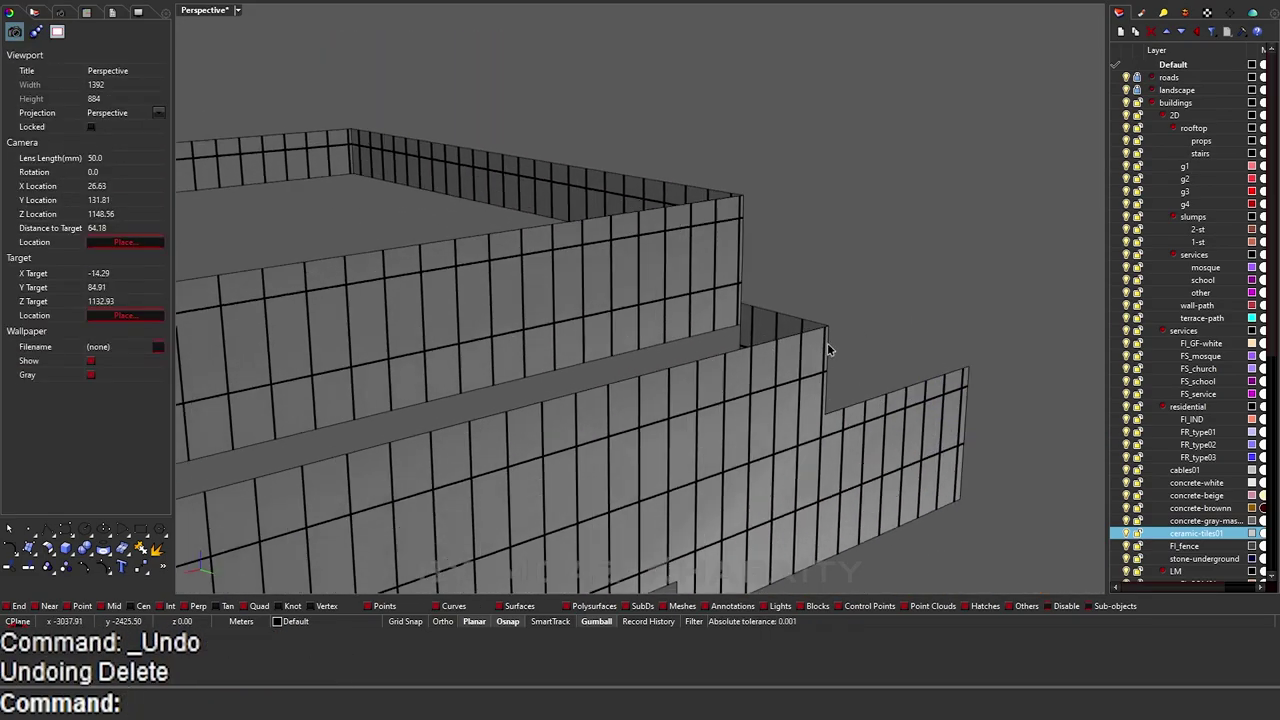
pyautogui.scroll(3, 827, 343)
pyautogui.click(780, 269)
pyautogui.press('Delete')
# Step: Remove the remaining extra and leftover open curves from the walls
pyautogui.scroll(-5, 789, 452)
pyautogui.click(789, 452)
pyautogui.scroll(5, 460, 321)
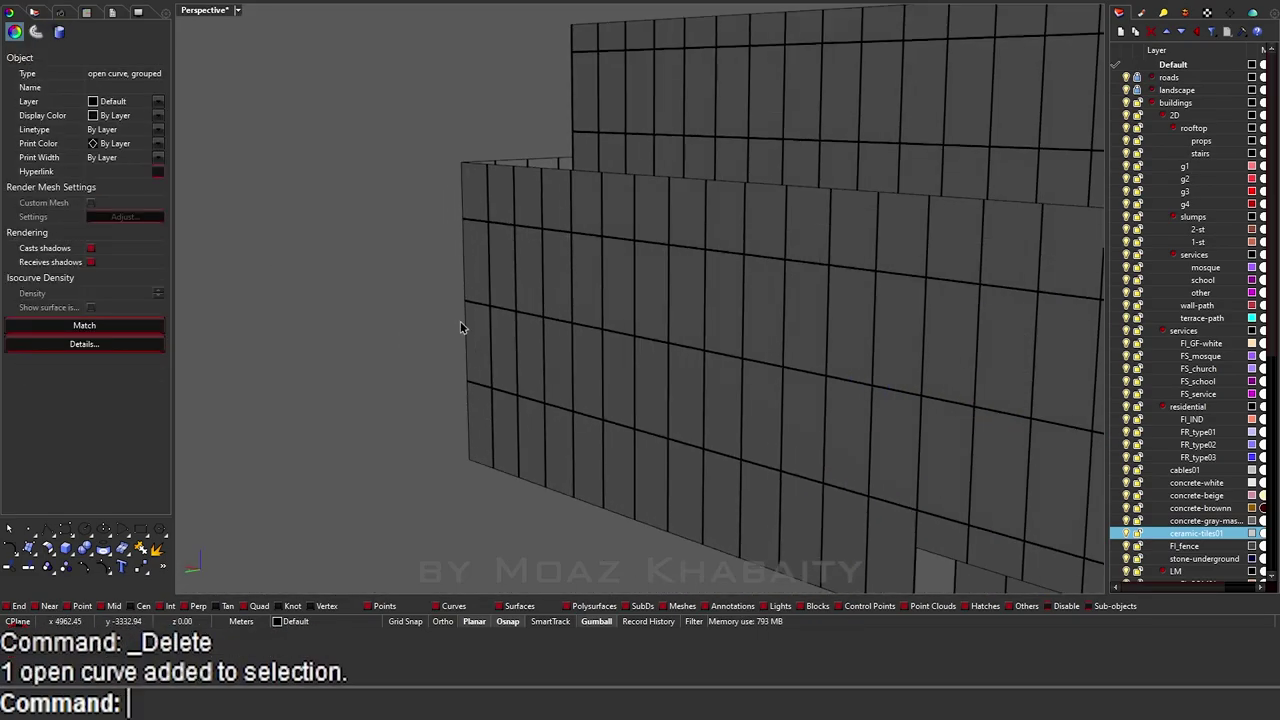
pyautogui.scroll(3, 594, 337)
pyautogui.scroll(-5, 993, 474)
pyautogui.press('Delete')
pyautogui.scroll(5, 832, 323)
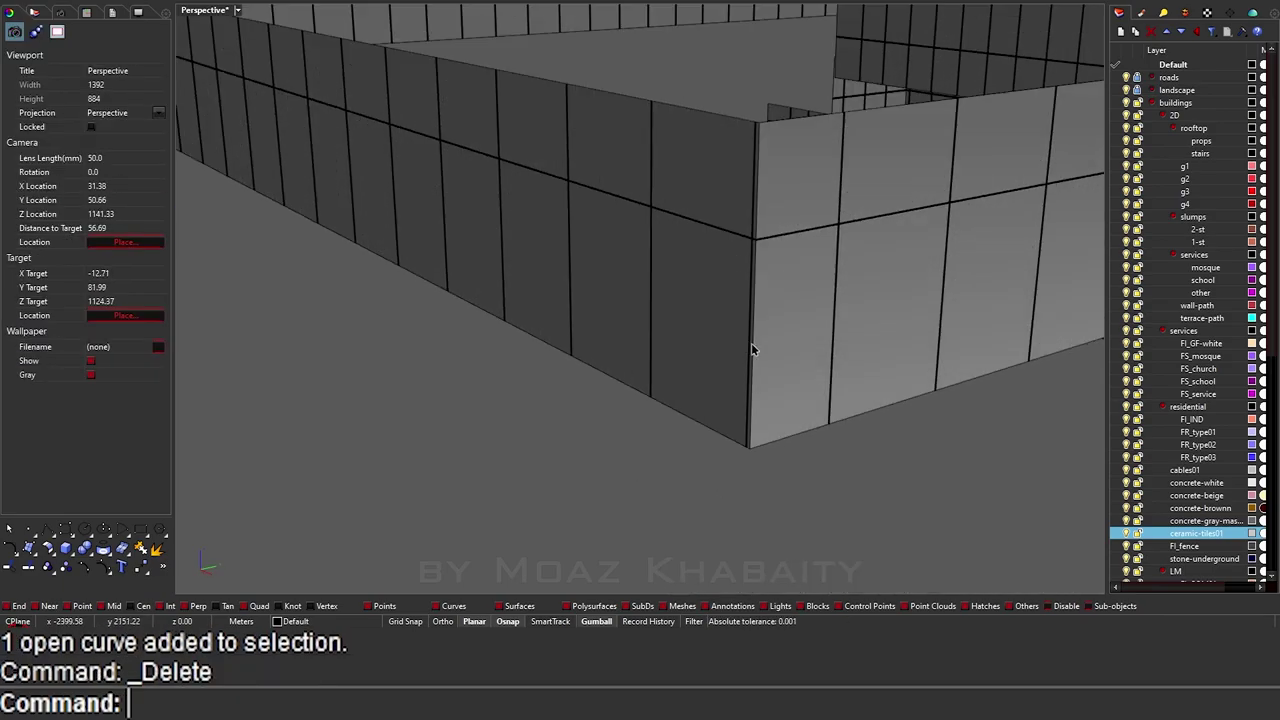
pyautogui.scroll(-5, 751, 351)
pyautogui.scroll(5, 560, 250)
pyautogui.click(485, 230)
pyautogui.press('Delete')
pyautogui.scroll(-3, 550, 333)
pyautogui.scroll(-3, 550, 333)
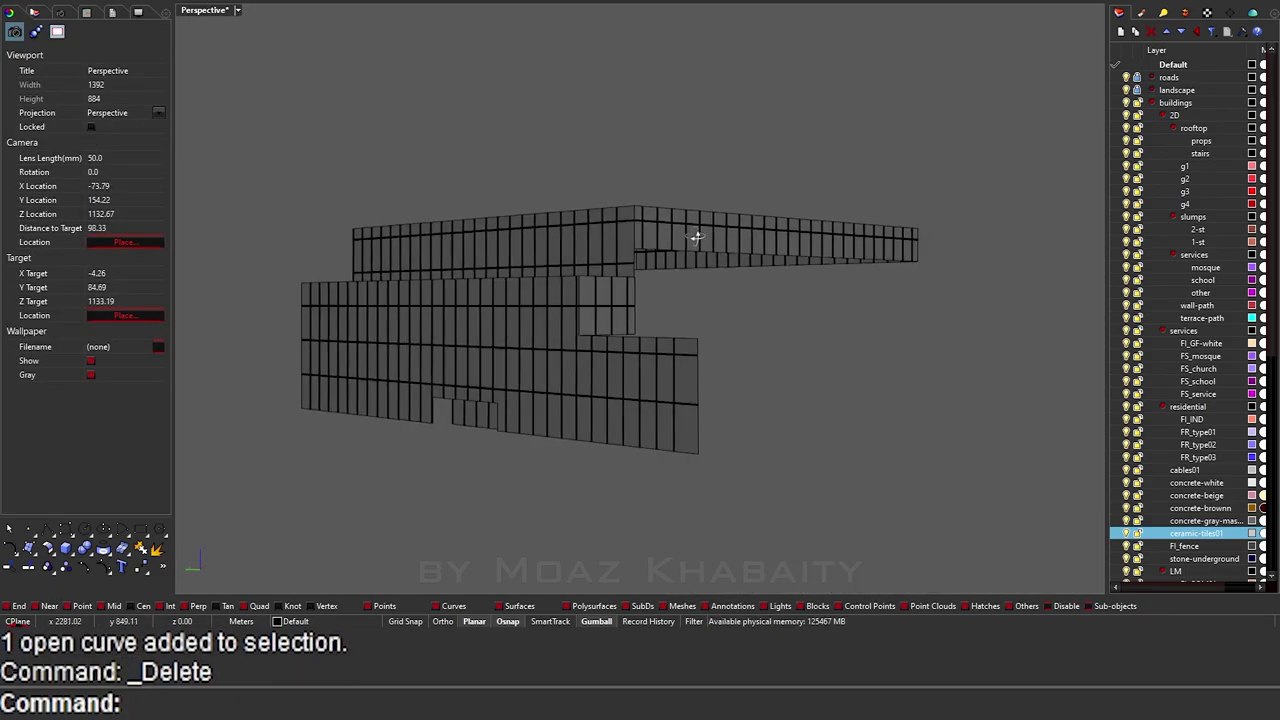
pyautogui.scroll(6, 452, 379)
pyautogui.scroll(-2, 452, 379)
pyautogui.click(448, 376)
pyautogui.press('Delete')
pyautogui.scroll(3, 463, 305)
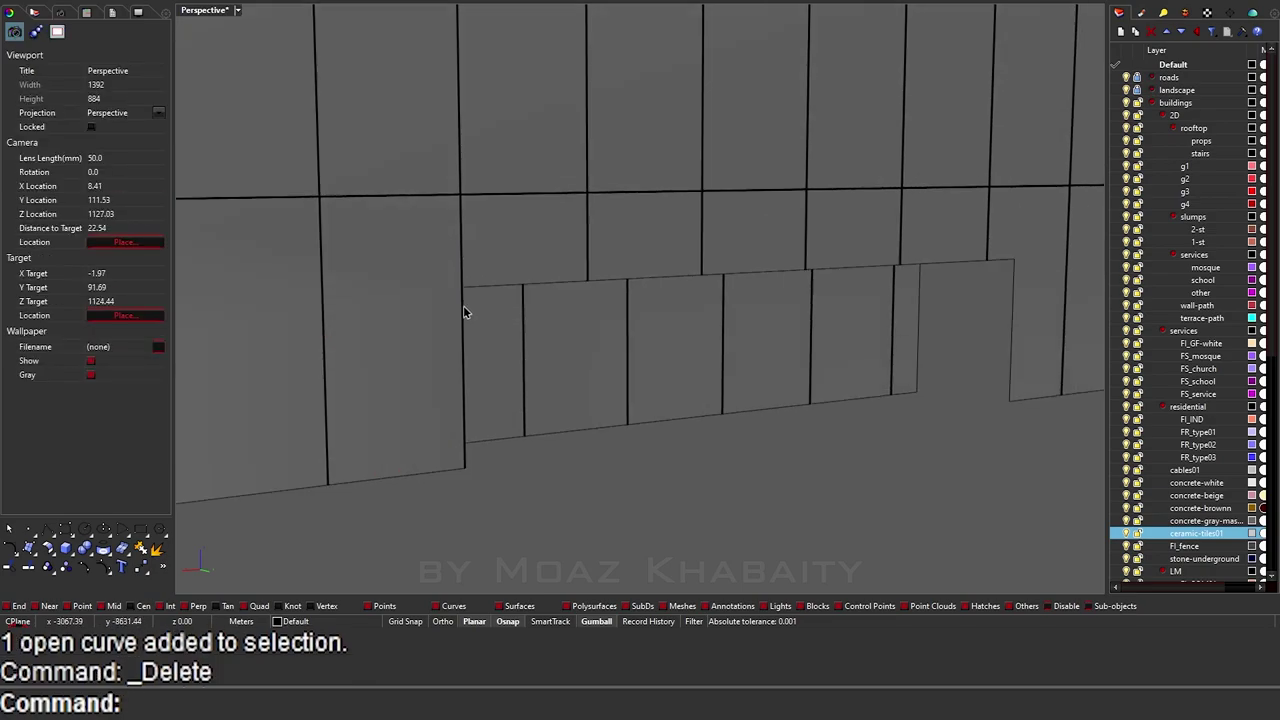
pyautogui.scroll(2, 449, 295)
pyautogui.click(449, 295)
pyautogui.scroll(-5, 638, 347)
pyautogui.scroll(-3, 679, 378)
# Step: Ungroup the wall joint curves with GG and regroup them into one set
pyautogui.moveTo(679, 378); pyautogui.dragTo(929, 467, button='right')
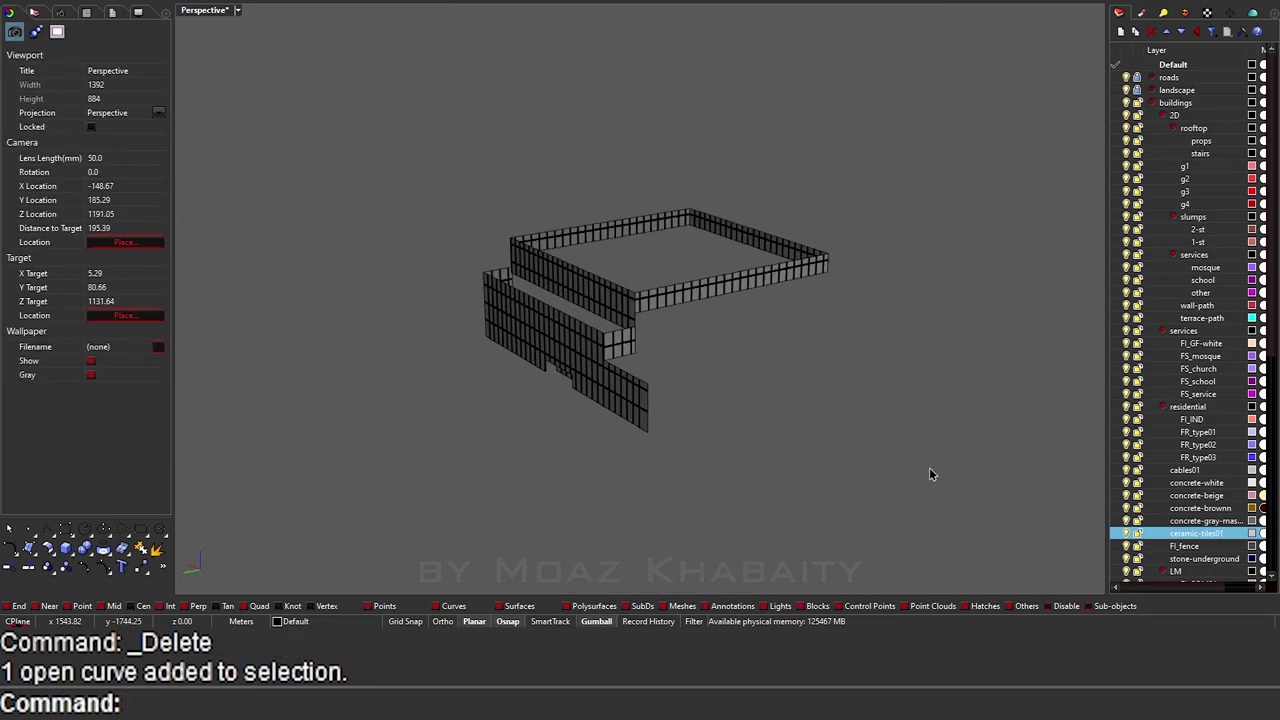
pyautogui.click(491, 257)
pyautogui.write('GG')
pyautogui.press('Return')
pyautogui.write('G')
pyautogui.scroll(3, 647, 368)
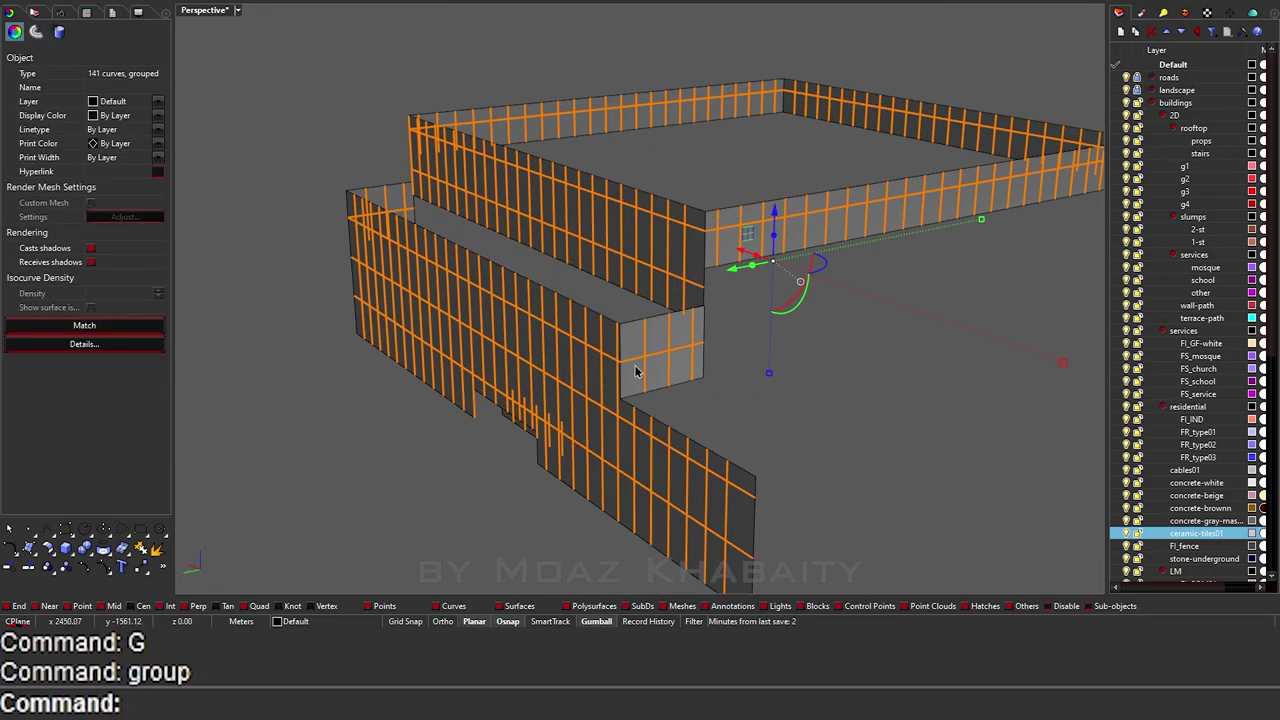
# Step: Extrude the right building's 27 joint curves by 0.05 and delete the original curves
pyautogui.click(705, 212)
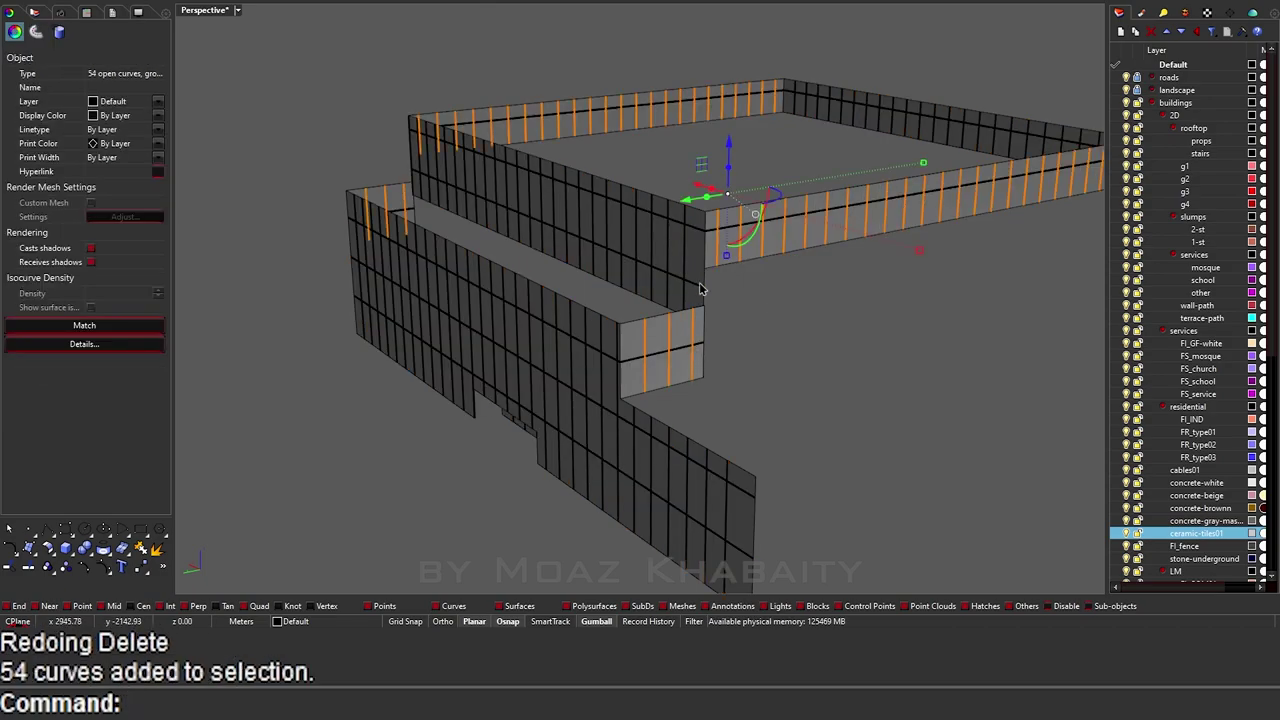
pyautogui.scroll(-3, 643, 268)
pyautogui.scroll(-2, 643, 268)
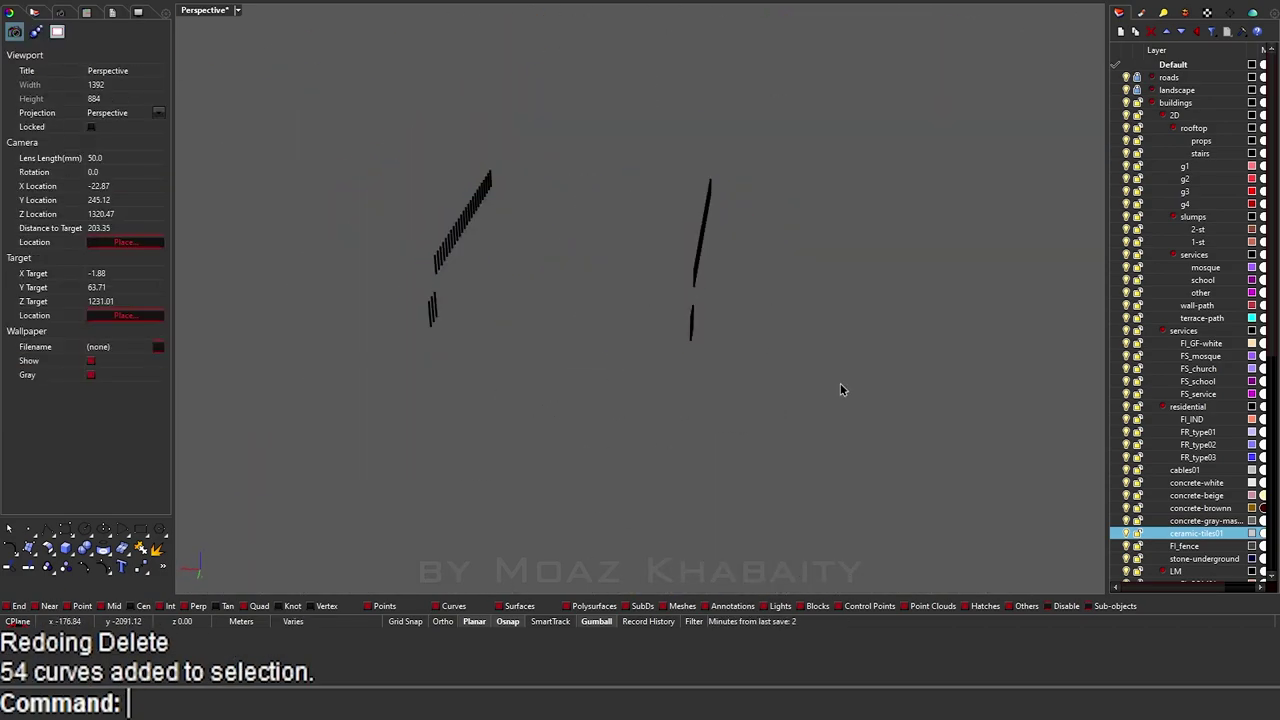
pyautogui.moveTo(840, 390); pyautogui.dragTo(664, 161)
pyautogui.write('ExtrudeCrv')
pyautogui.press('Return')
pyautogui.write('0.05')
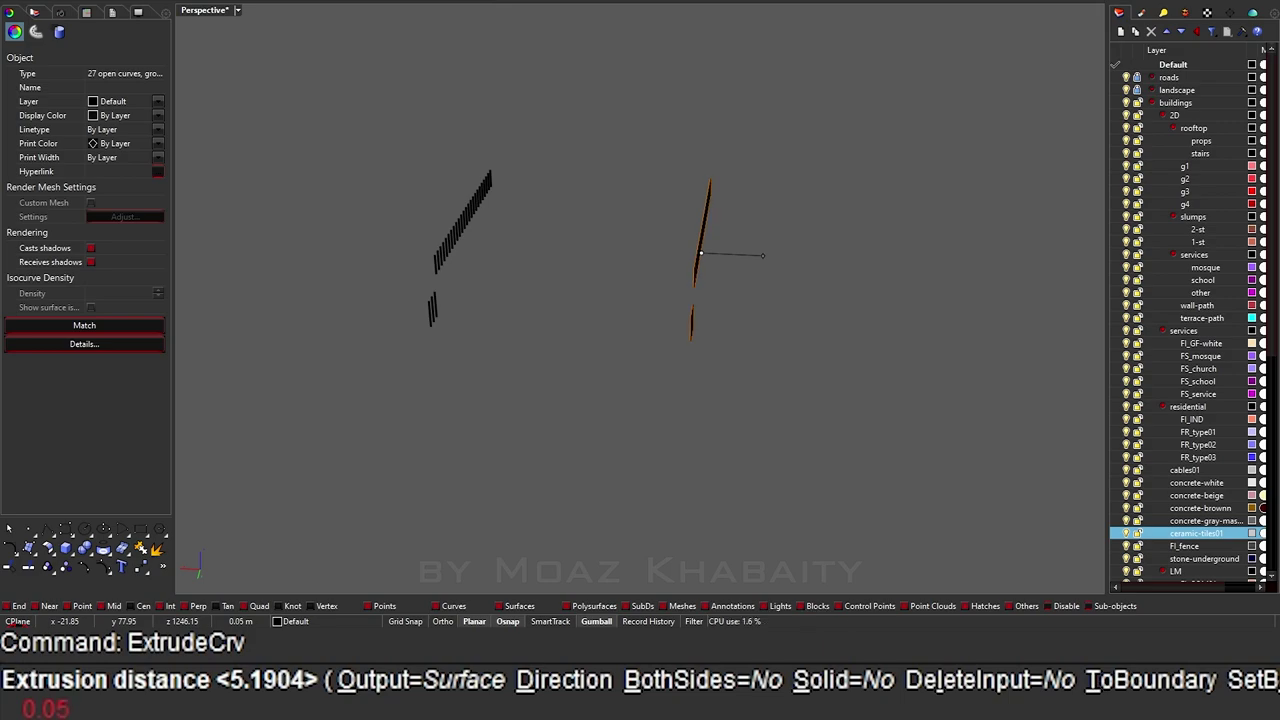
pyautogui.press('Return')
pyautogui.scroll(3, 690, 278)
pyautogui.press('Delete')
# Step: Move the 27 extruded fin surfaces onto the steel-black layer
pyautogui.scroll(-3, 616, 356)
pyautogui.scroll(-2, 984, 341)
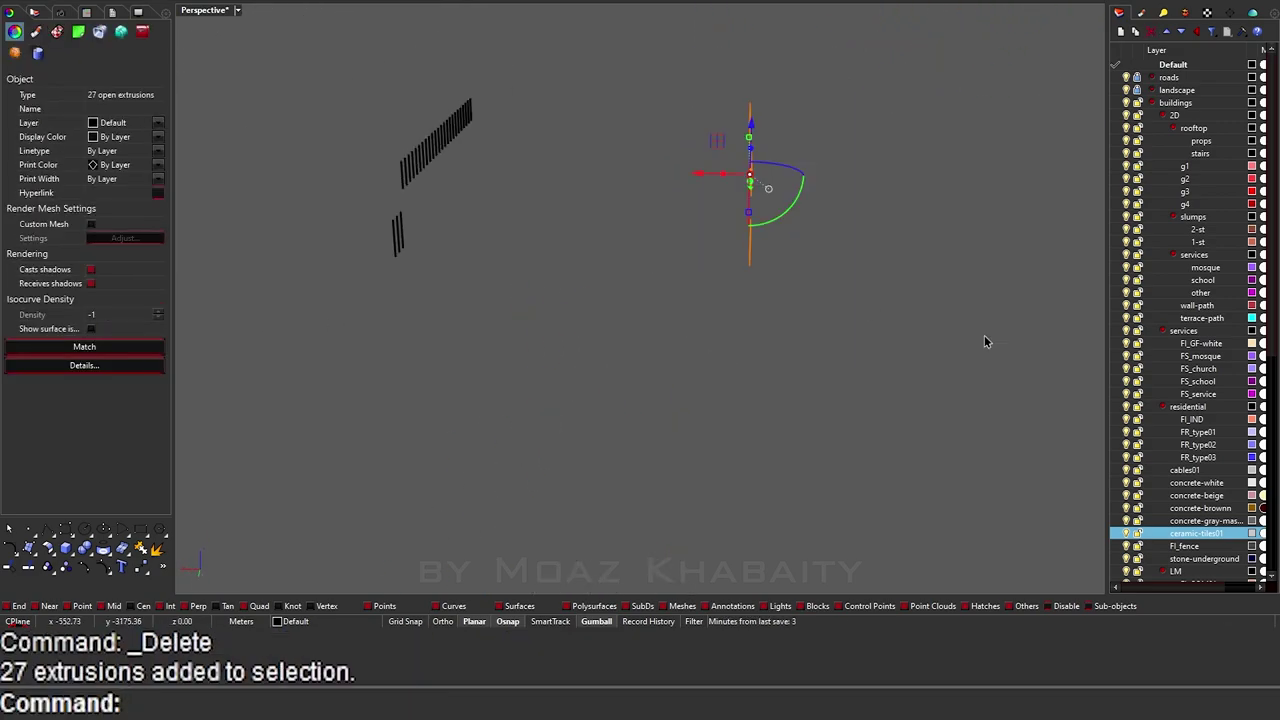
pyautogui.scroll(-1, 1207, 512)
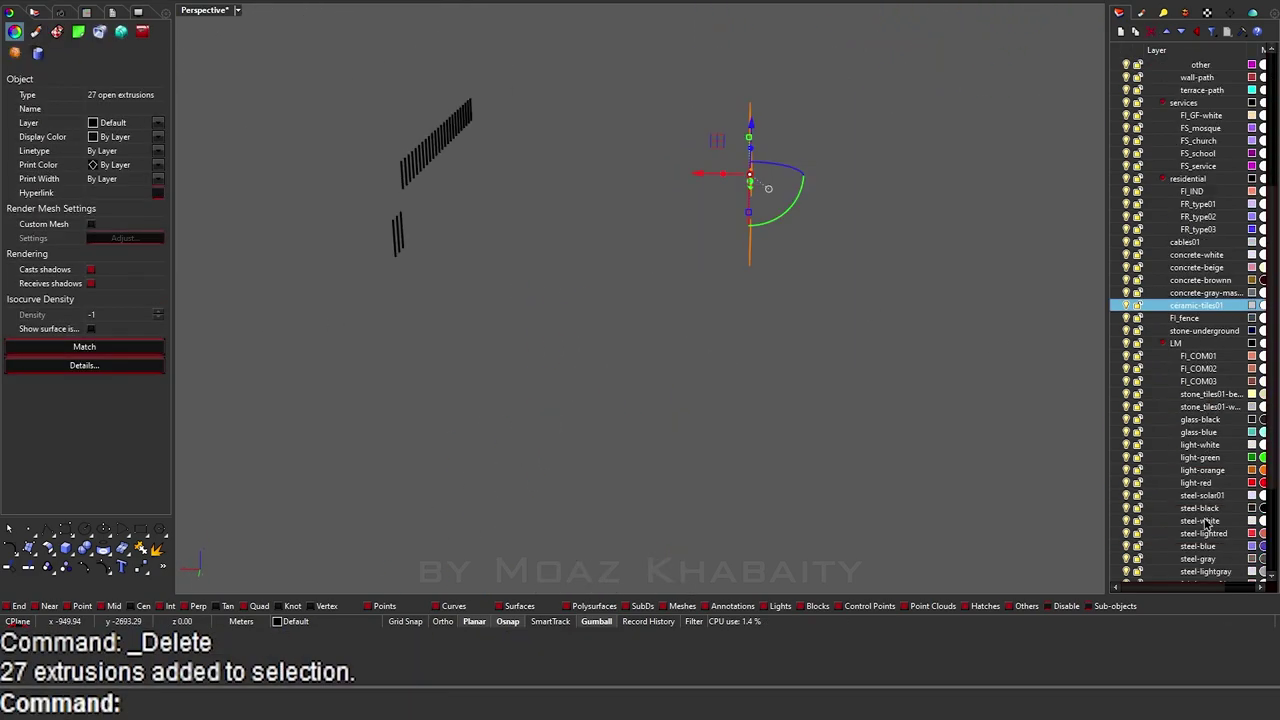
pyautogui.rightClick(1205, 508)
pyautogui.click(1180, 300)
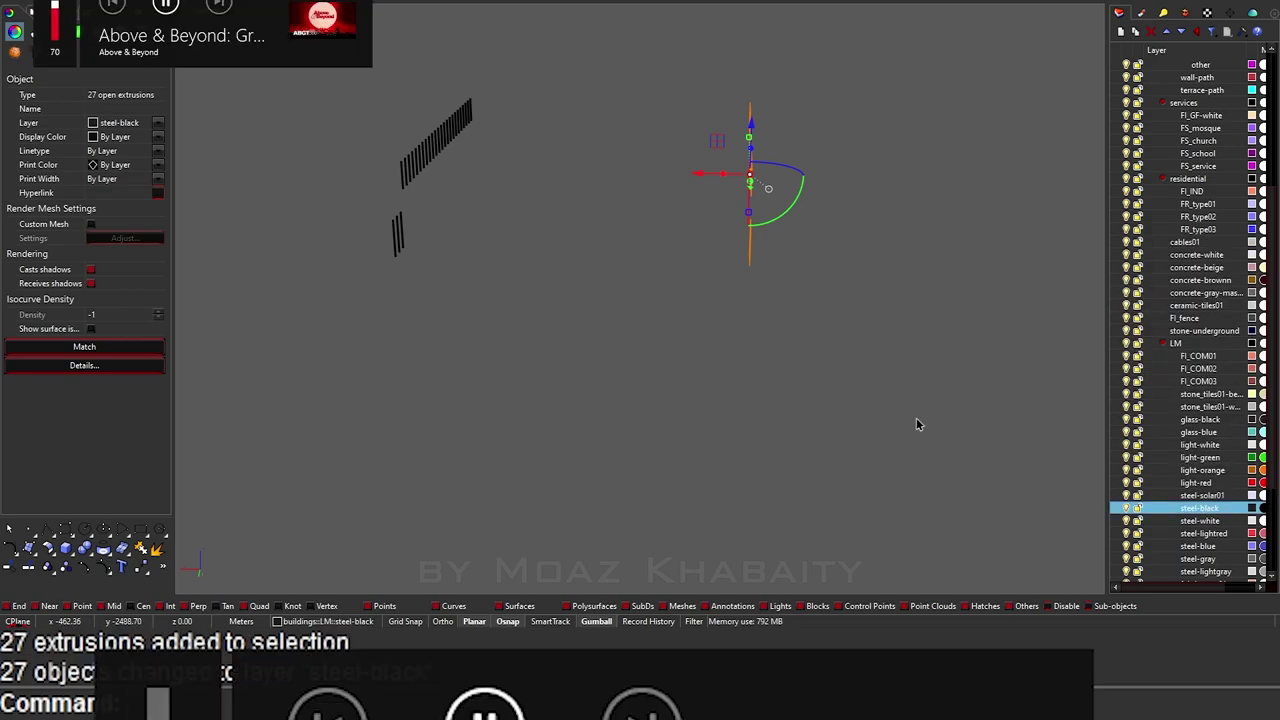
# Step: Thicken the fin surfaces into solid fins with OffsetSrf and delete the leftover curves
pyautogui.scroll(5, 663, 235)
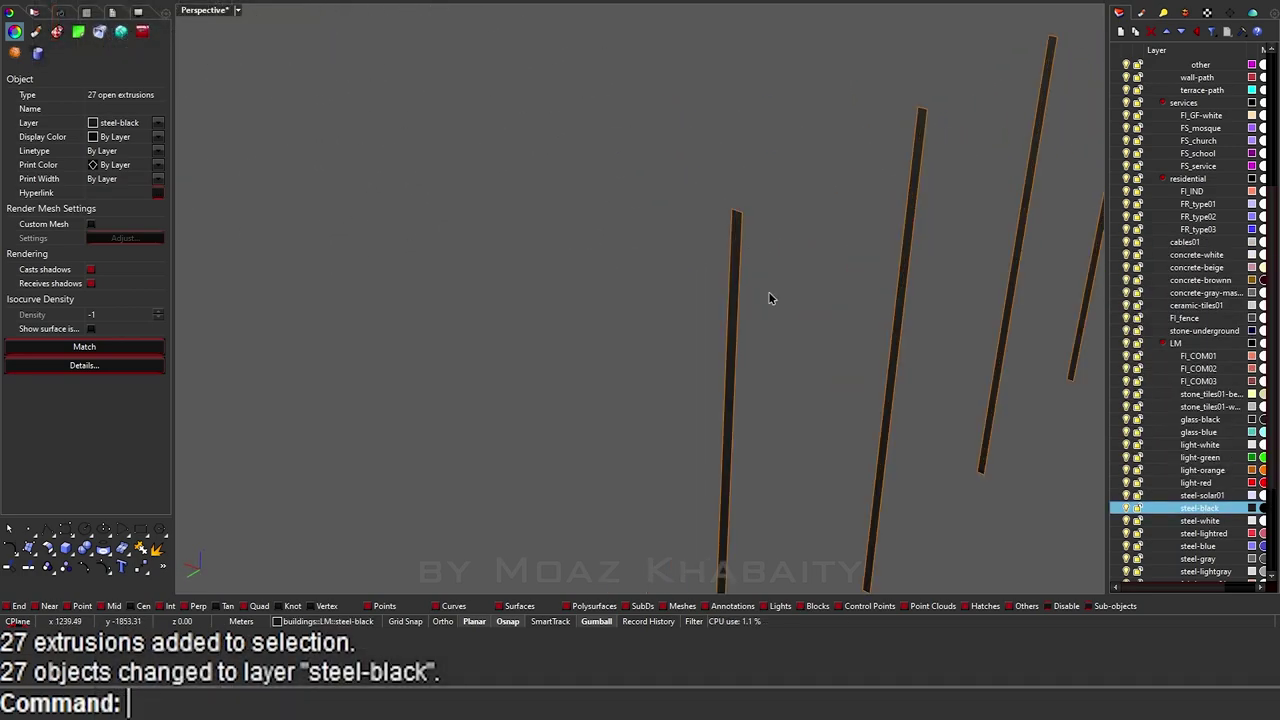
pyautogui.write('OffsetSrf')
pyautogui.press('Return')
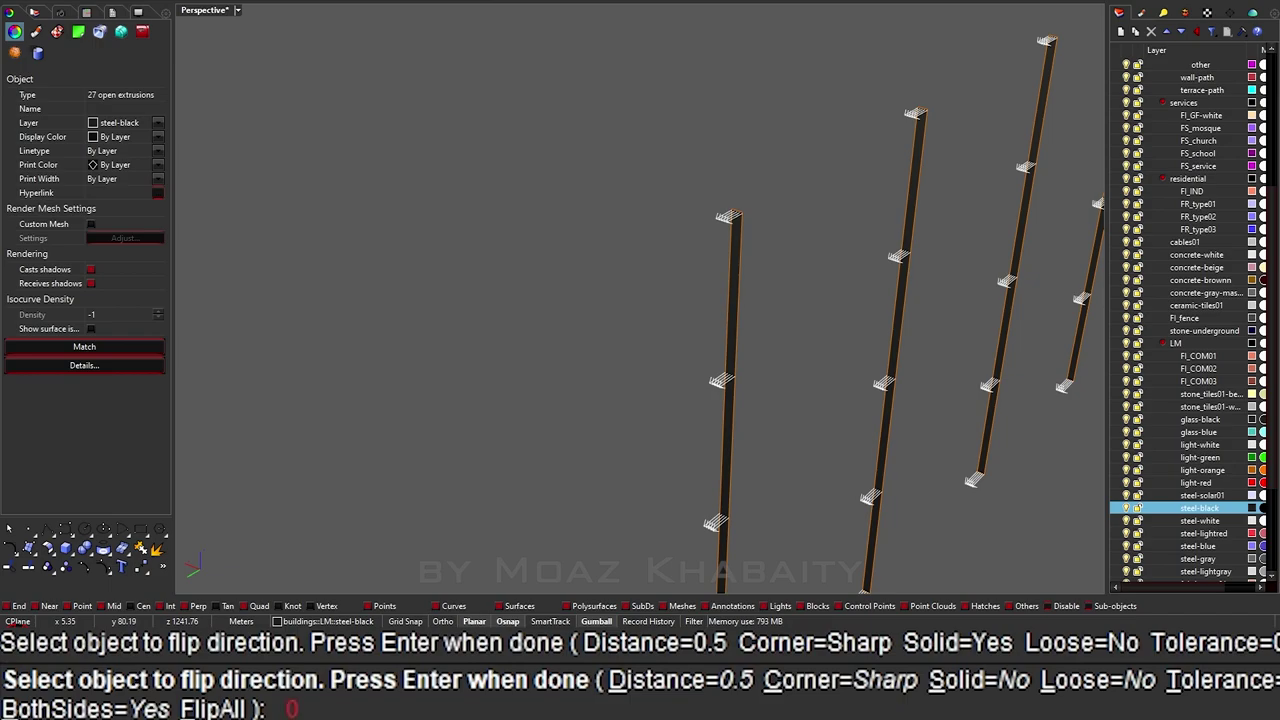
pyautogui.write('5')
pyautogui.press('Return')
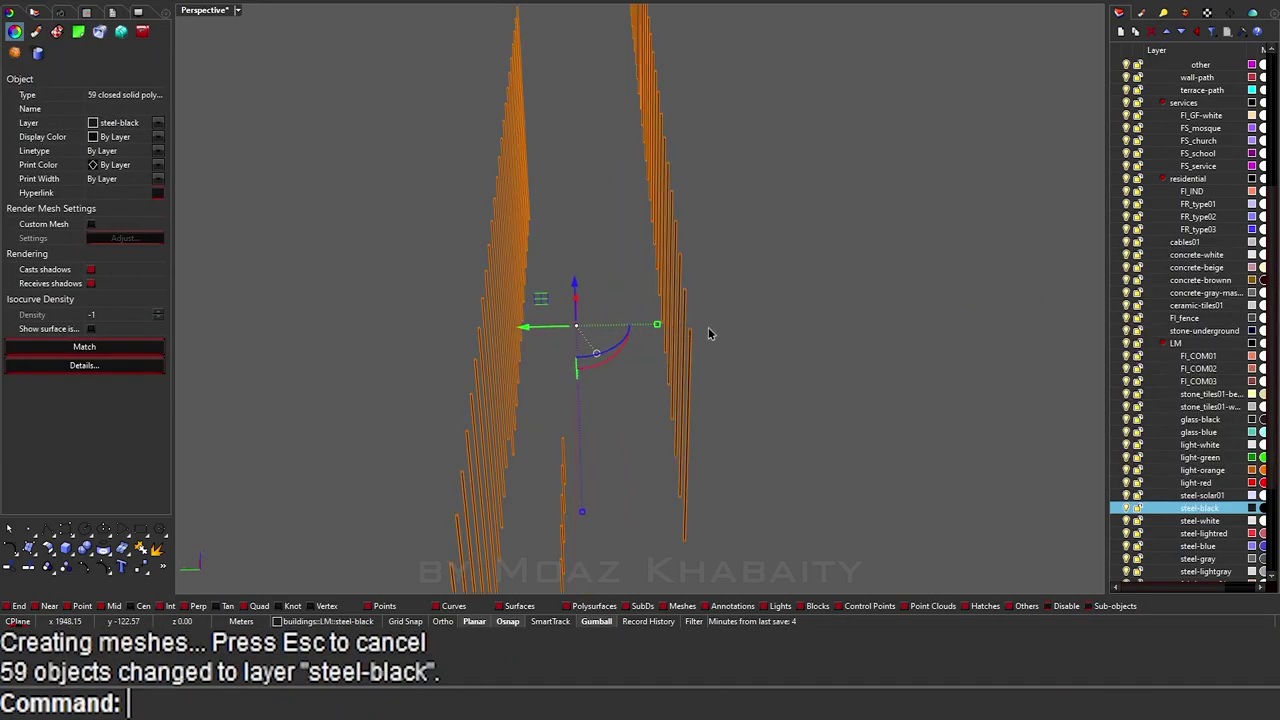
pyautogui.press('Delete')
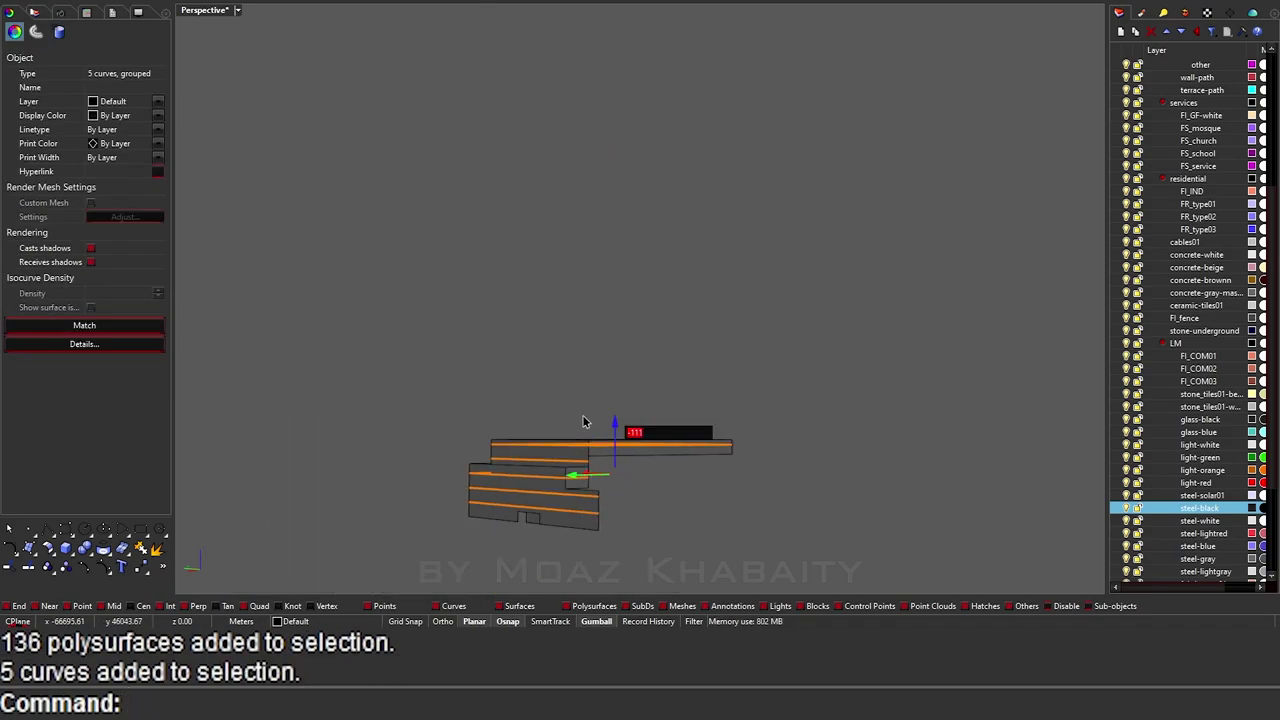
# Step: Frame the 5 selected fins and push two corner end faces back by -0.05
pyautogui.write('Zs')
pyautogui.press('Return')
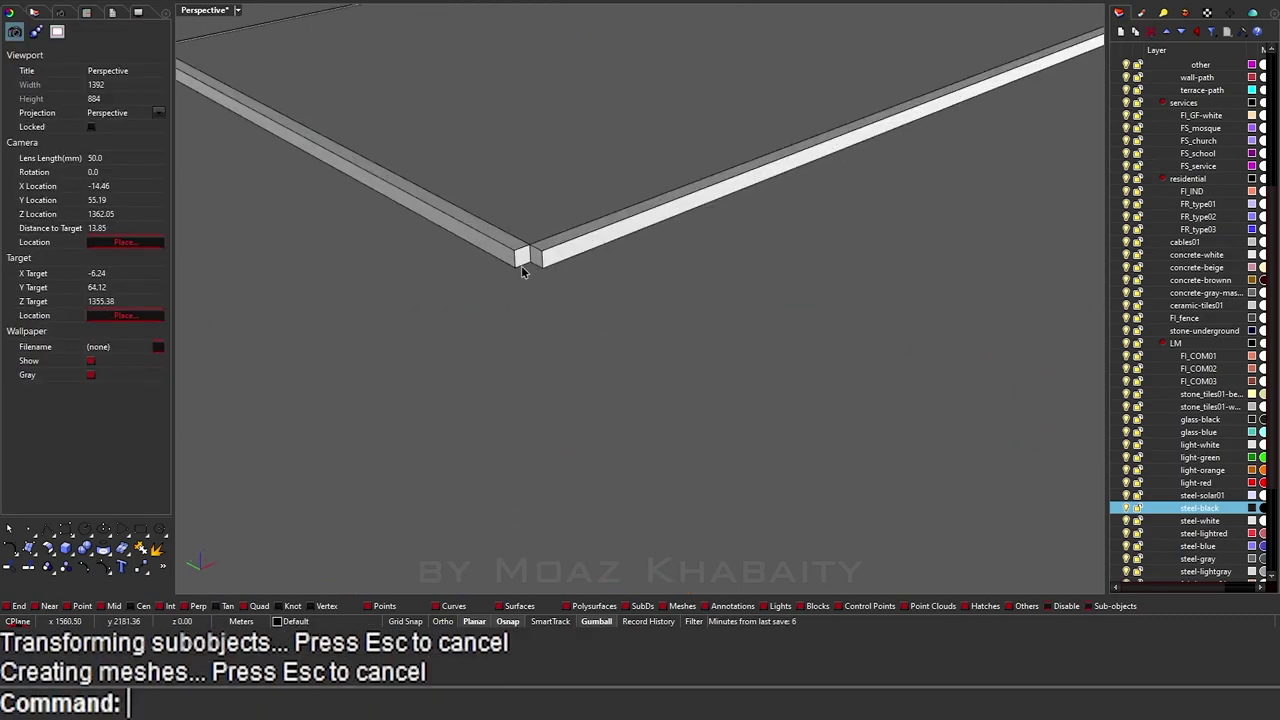
pyautogui.keyDown('ctrl'); pyautogui.keyDown('shift'); pyautogui.click(521, 262); pyautogui.keyUp('shift'); pyautogui.keyUp('ctrl')
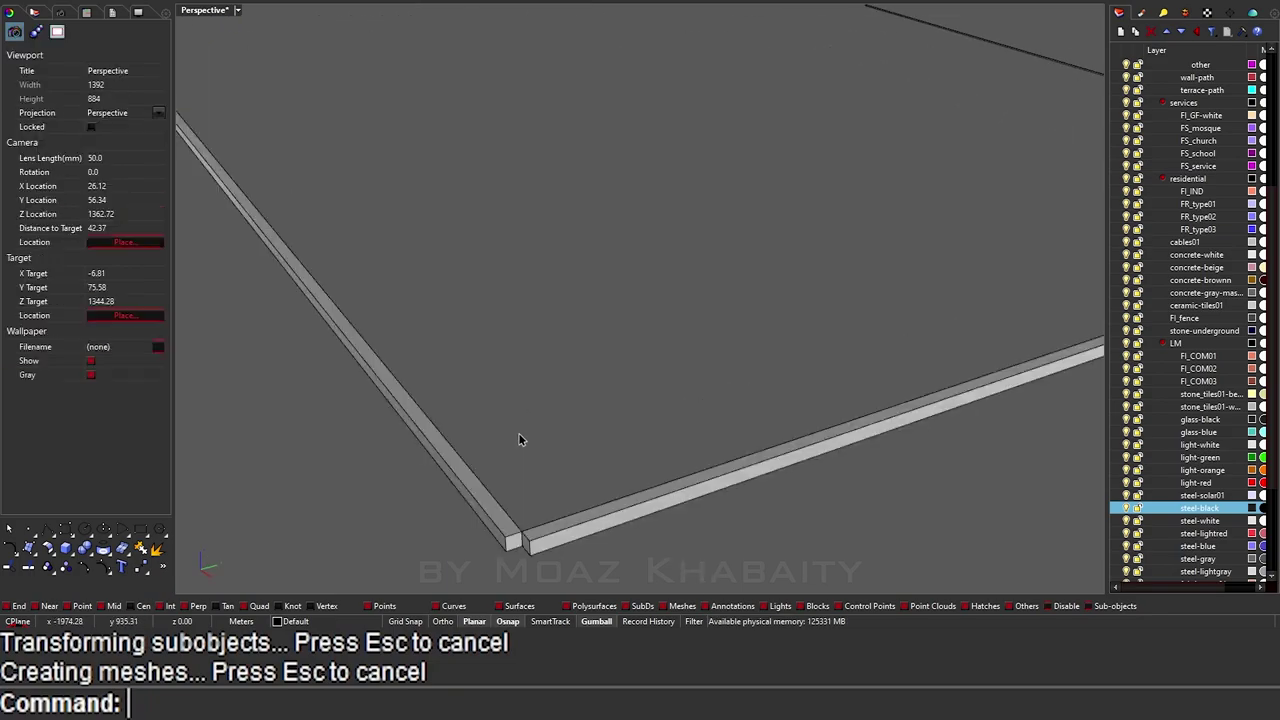
pyautogui.keyDown('ctrl'); pyautogui.keyDown('shift'); pyautogui.click(517, 545); pyautogui.keyUp('shift'); pyautogui.keyUp('ctrl')
pyautogui.press('Return')
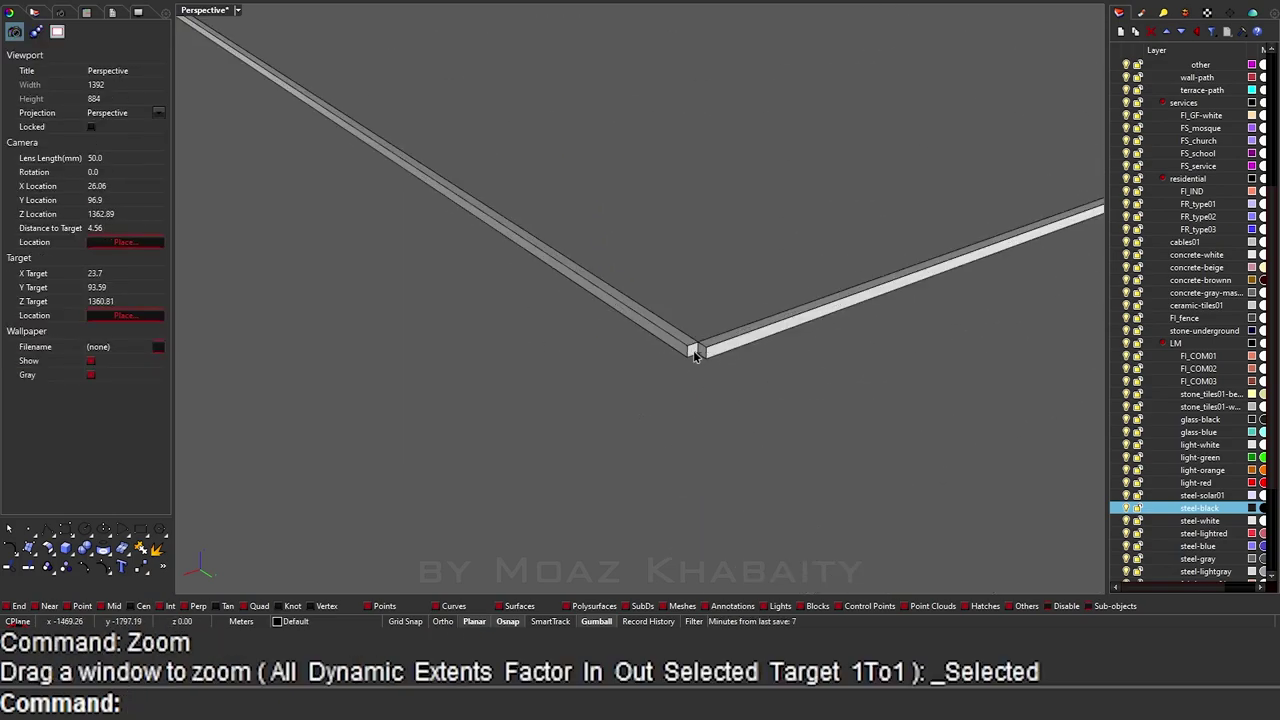
pyautogui.scroll(3, 695, 355)
pyautogui.keyDown('ctrl'); pyautogui.keyDown('shift'); pyautogui.click(680, 343); pyautogui.keyUp('shift'); pyautogui.keyUp('ctrl')
pyautogui.click(740, 360)
pyautogui.write('-0.05')
pyautogui.press('Return')
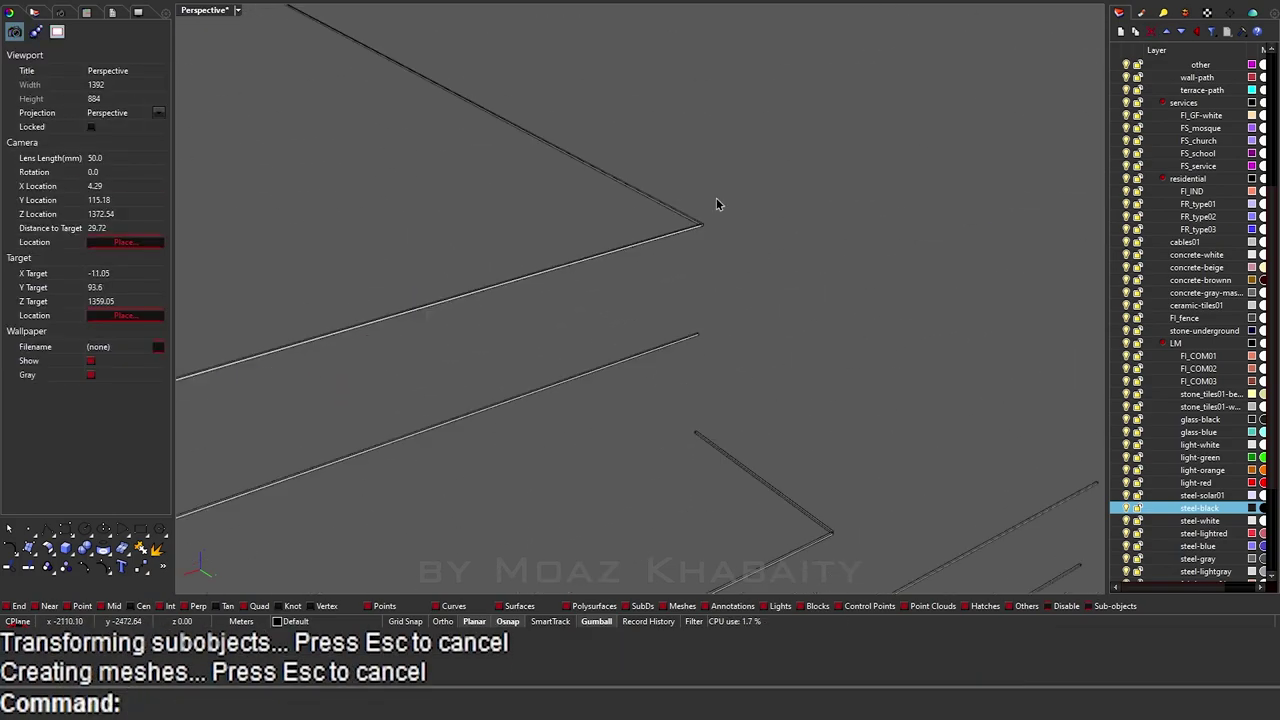
pyautogui.scroll(-3, 724, 227)
# Step: Pick the remaining overlapping corner end faces and move them an exact distance
pyautogui.keyDown('ctrl'); pyautogui.keyDown('shift'); pyautogui.click(645, 205); pyautogui.keyUp('shift'); pyautogui.keyUp('ctrl')
pyautogui.scroll(3, 540, 248)
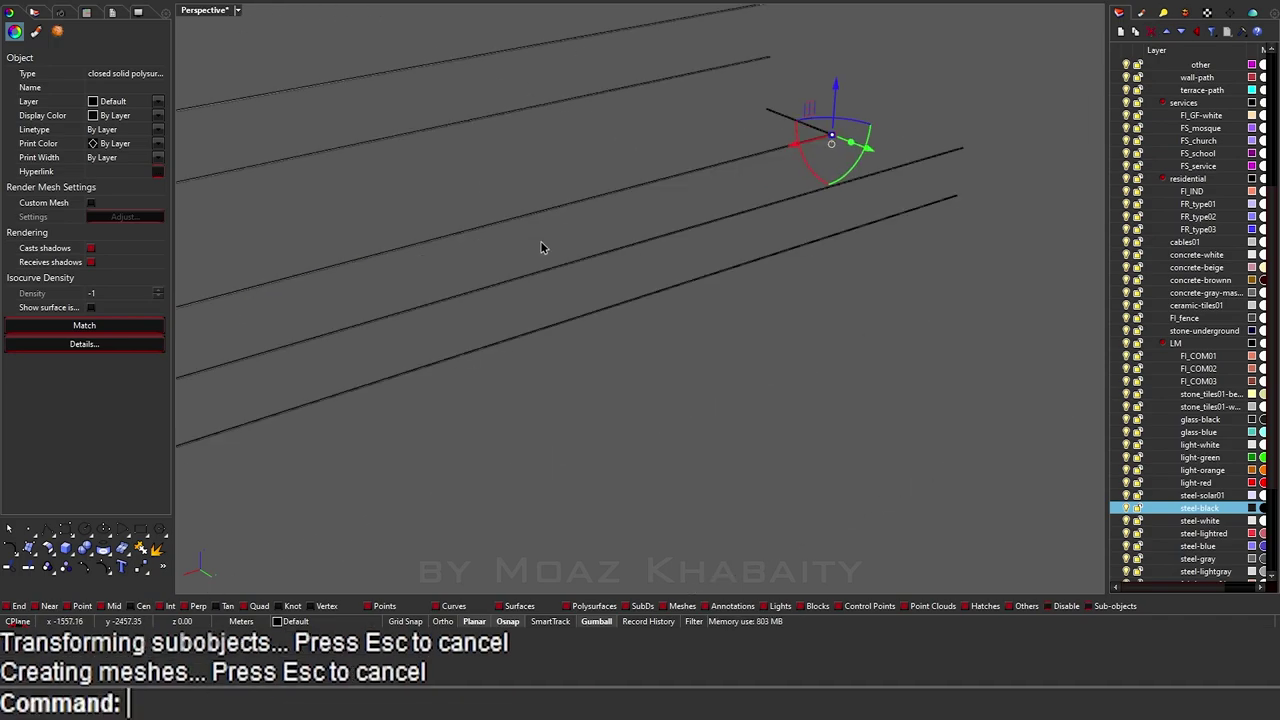
pyautogui.keyDown('ctrl'); pyautogui.keyDown('shift'); pyautogui.click(575, 242); pyautogui.keyUp('shift'); pyautogui.keyUp('ctrl')
pyautogui.keyDown('ctrl'); pyautogui.keyDown('shift'); pyautogui.click(568, 243); pyautogui.keyUp('shift'); pyautogui.keyUp('ctrl')
pyautogui.click(600, 272)
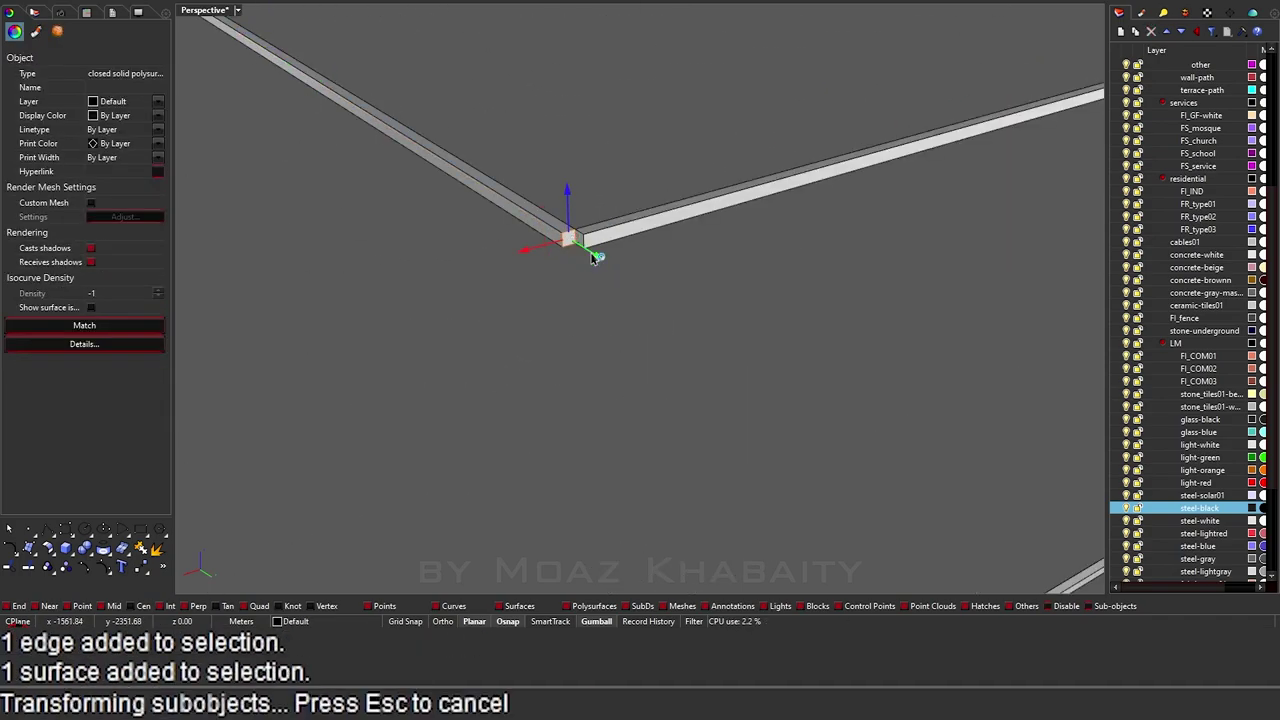
pyautogui.scroll(-3, 580, 342)
pyautogui.scroll(-2, 580, 342)
pyautogui.hotkey('ctrl', 'a')
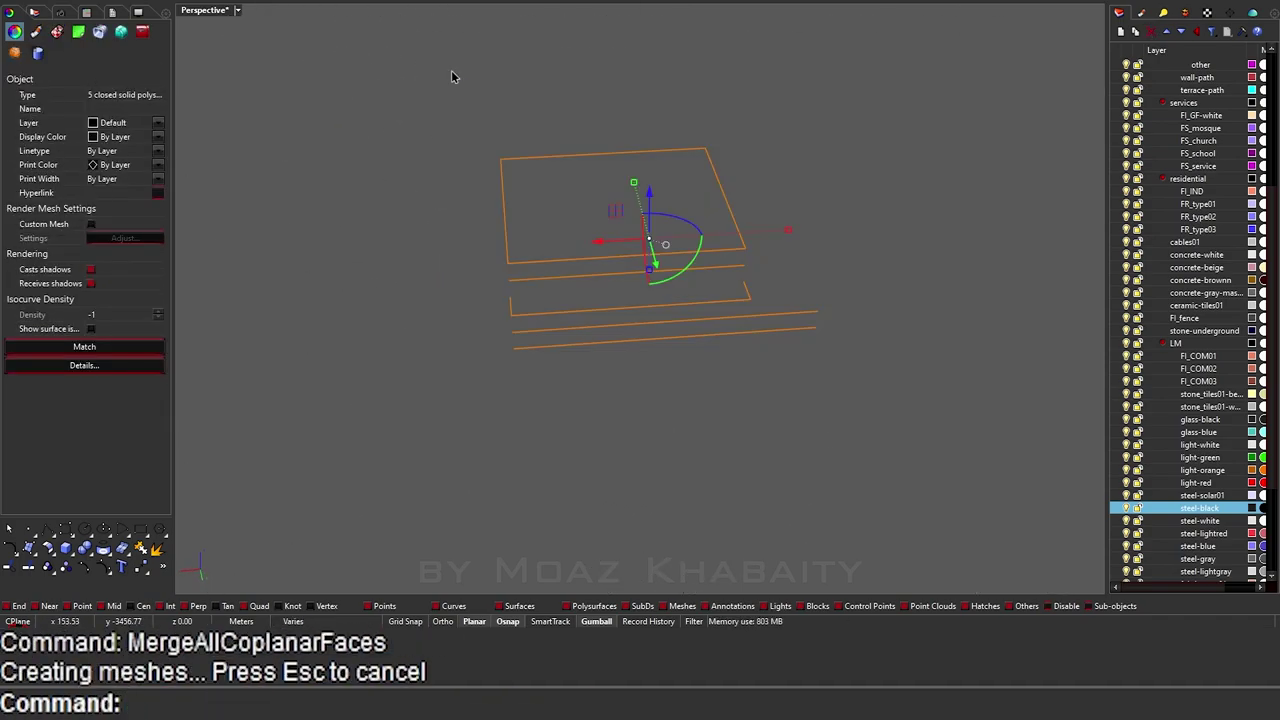
pyautogui.scroll(-3, 594, 360)
pyautogui.click(583, 152)
# Step: Shrink and group the five corner fins and put them on the steel-black layer
pyautogui.write('S')
pyautogui.press('Return')
pyautogui.hotkey('ctrl', 'a')
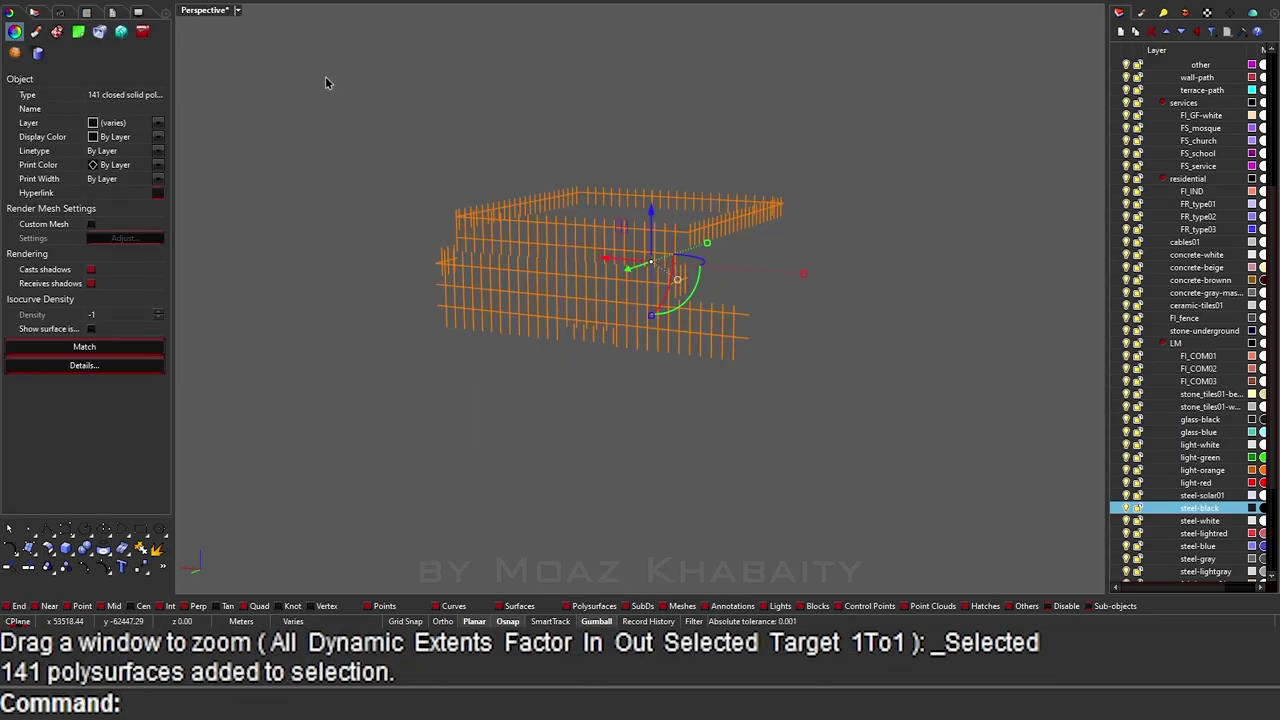
pyautogui.press('Return')
pyautogui.write('G')
pyautogui.hotkey('ctrl', 'shift', 'e')
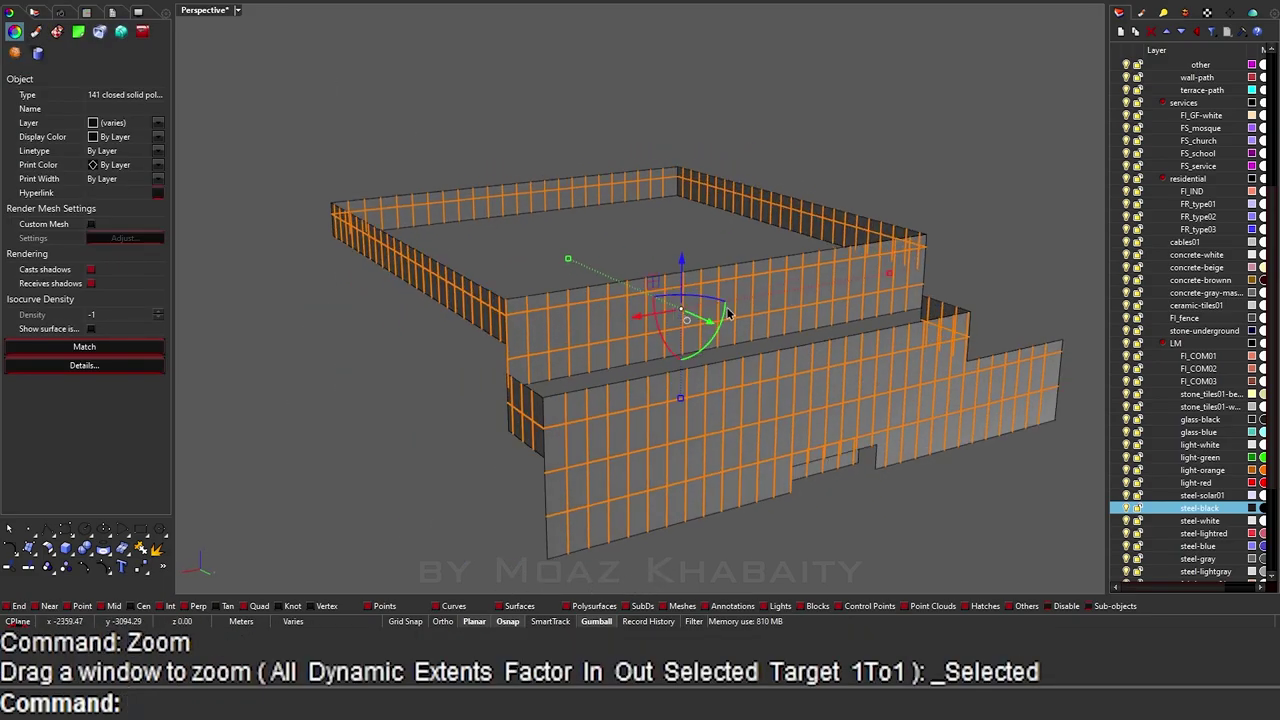
pyautogui.hotkey('ctrl', 'shift', 'l')
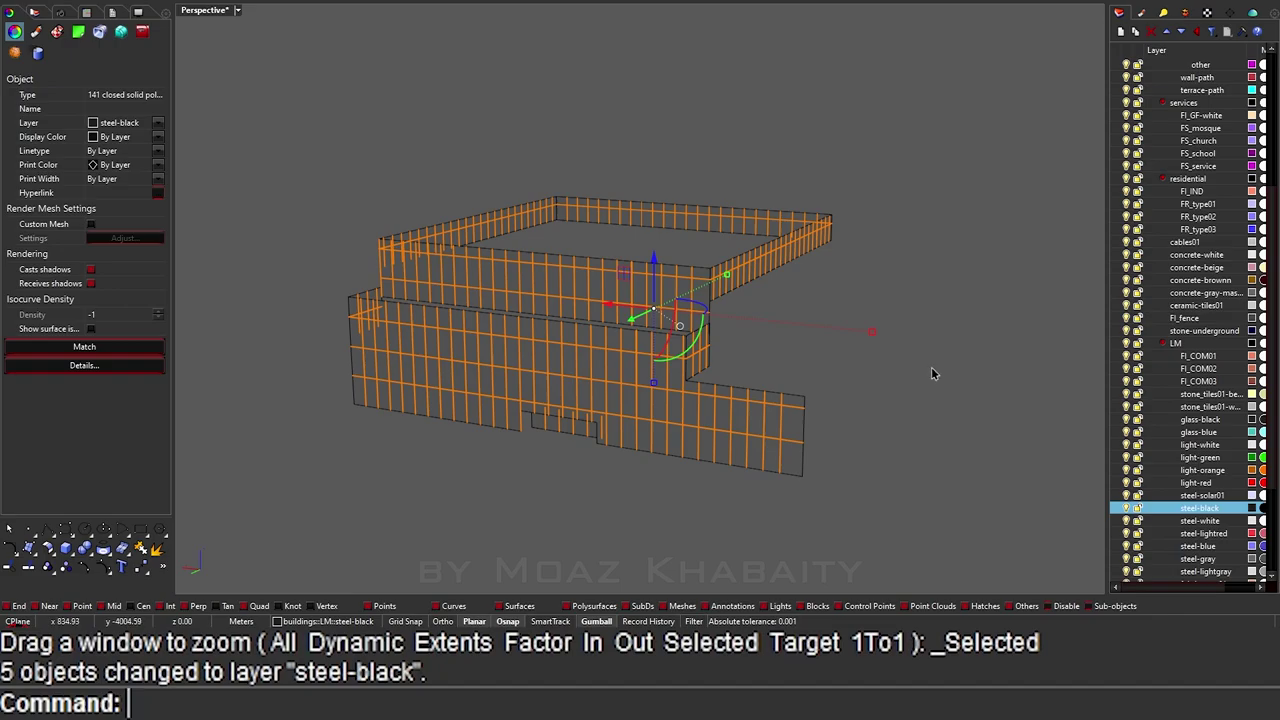
pyautogui.press('Escape')
# Step: Orbit out to the whole building and unlock the locked building objects
pyautogui.scroll(5, 631, 296)
pyautogui.moveTo(631, 296); pyautogui.dragTo(691, 134, button='right')
pyautogui.scroll(-5, 609, 294)
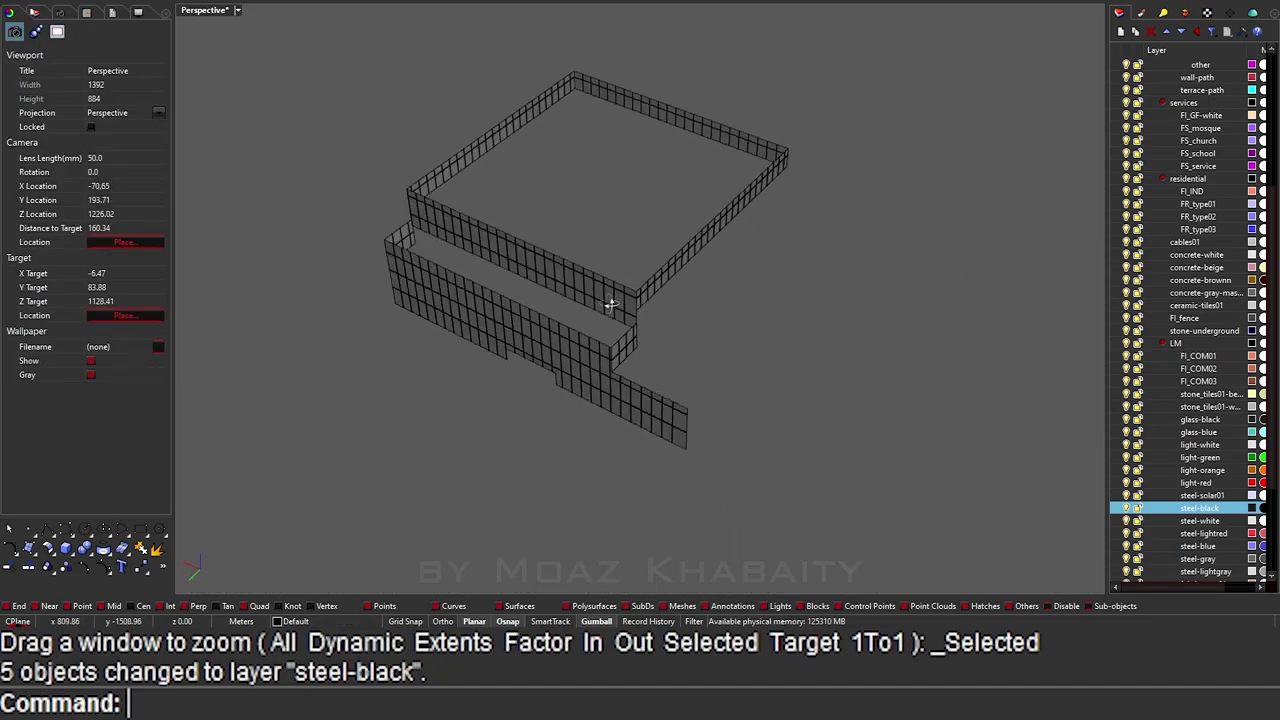
pyautogui.moveTo(609, 294); pyautogui.dragTo(571, 157, button='right')
pyautogui.hotkey('ctrl', 'shift', 'l')
pyautogui.hotkey('ctrl', 'a')
pyautogui.press('Return')
pyautogui.scroll(3, 731, 226)
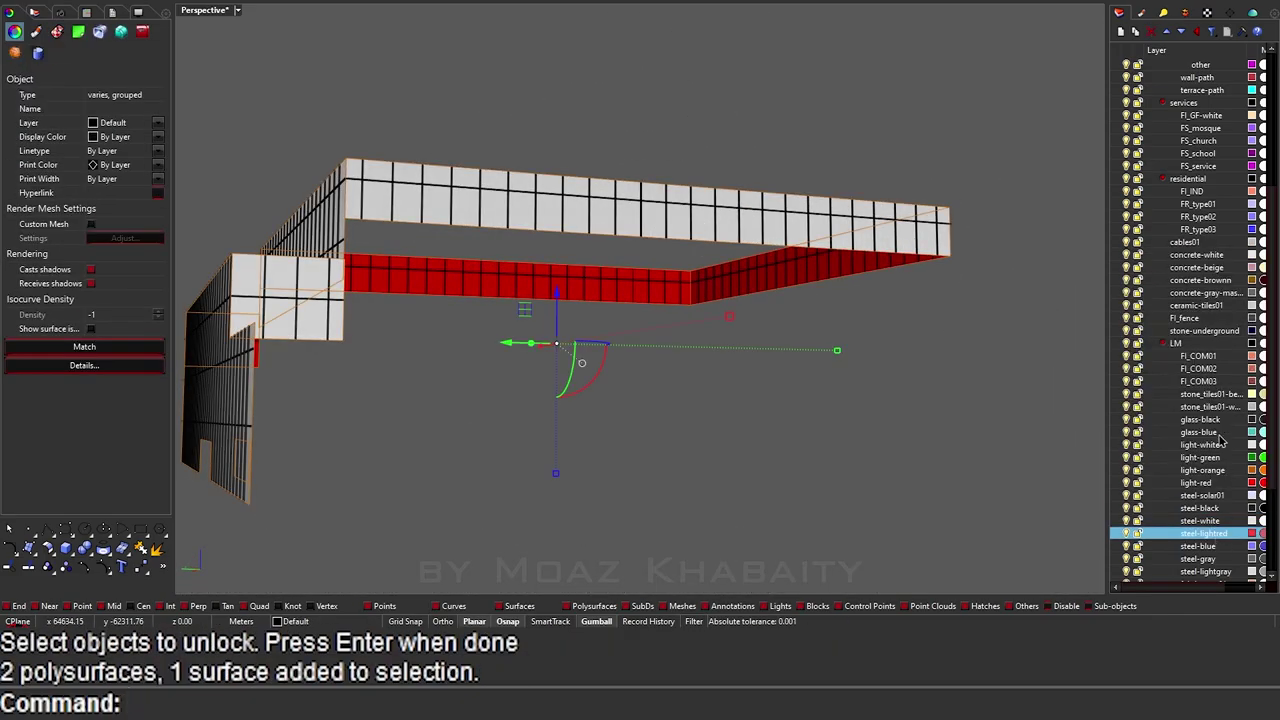
# Step: Move the selected objects onto the glass-black layer and zoom to the building
pyautogui.rightClick(1200, 419)
pyautogui.click(1180, 300)
pyautogui.hotkey('ctrl', 'a')
pyautogui.scroll(-3, 537, 235)
pyautogui.write('zs')
pyautogui.press('Return')
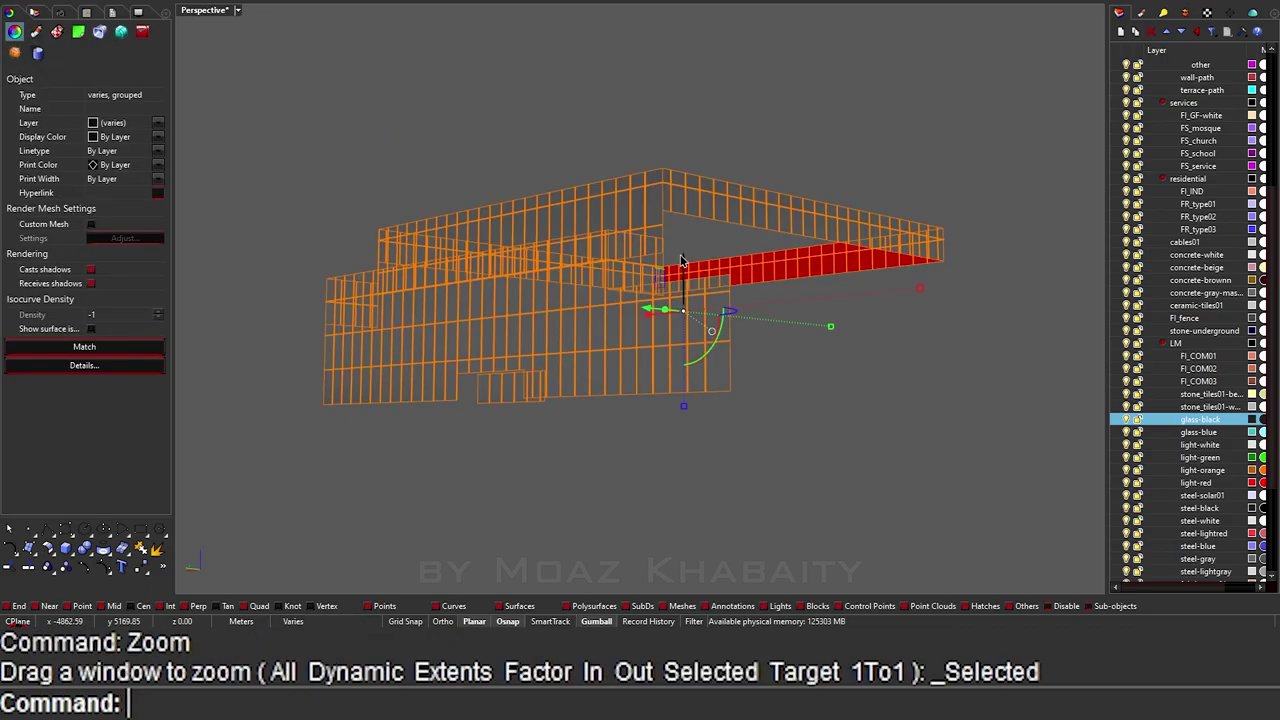
# Step: Orbit to a high aerial view, return to Shaded display and confirm the panel's 0.2 offset direction
pyautogui.hotkey('ctrl', 'a')
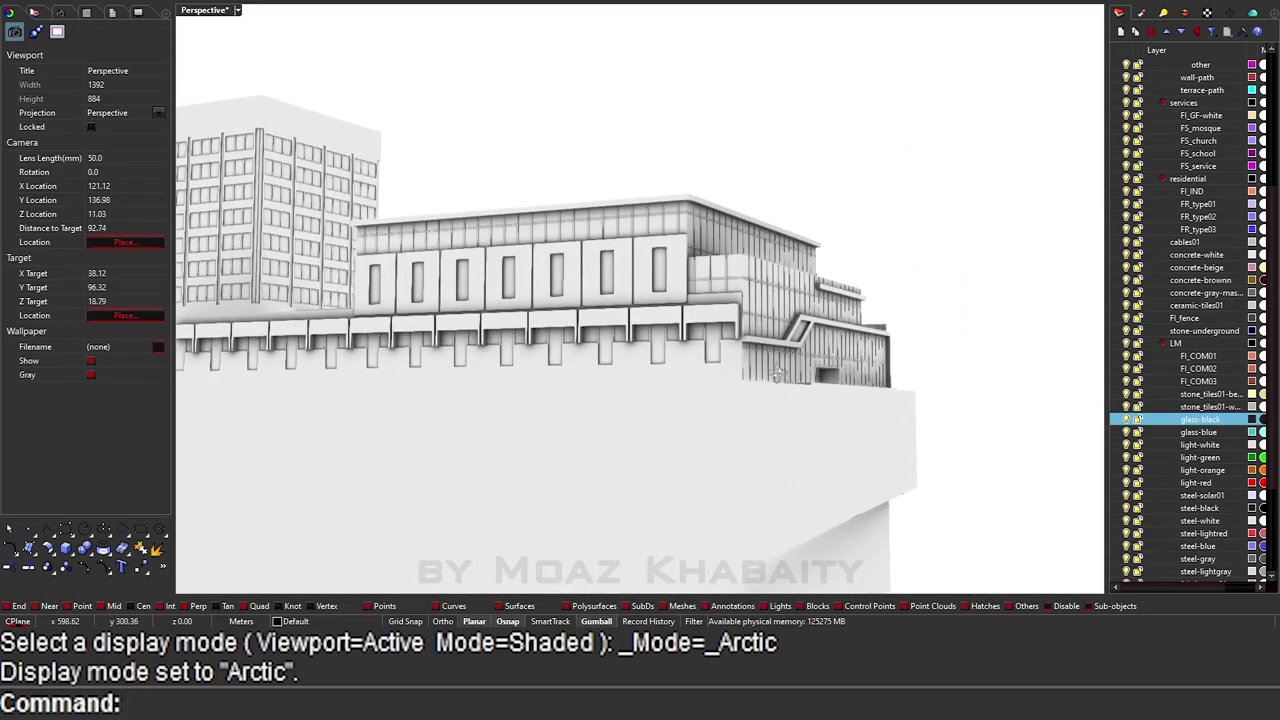
pyautogui.moveTo(778, 374); pyautogui.dragTo(626, 411, button='right')
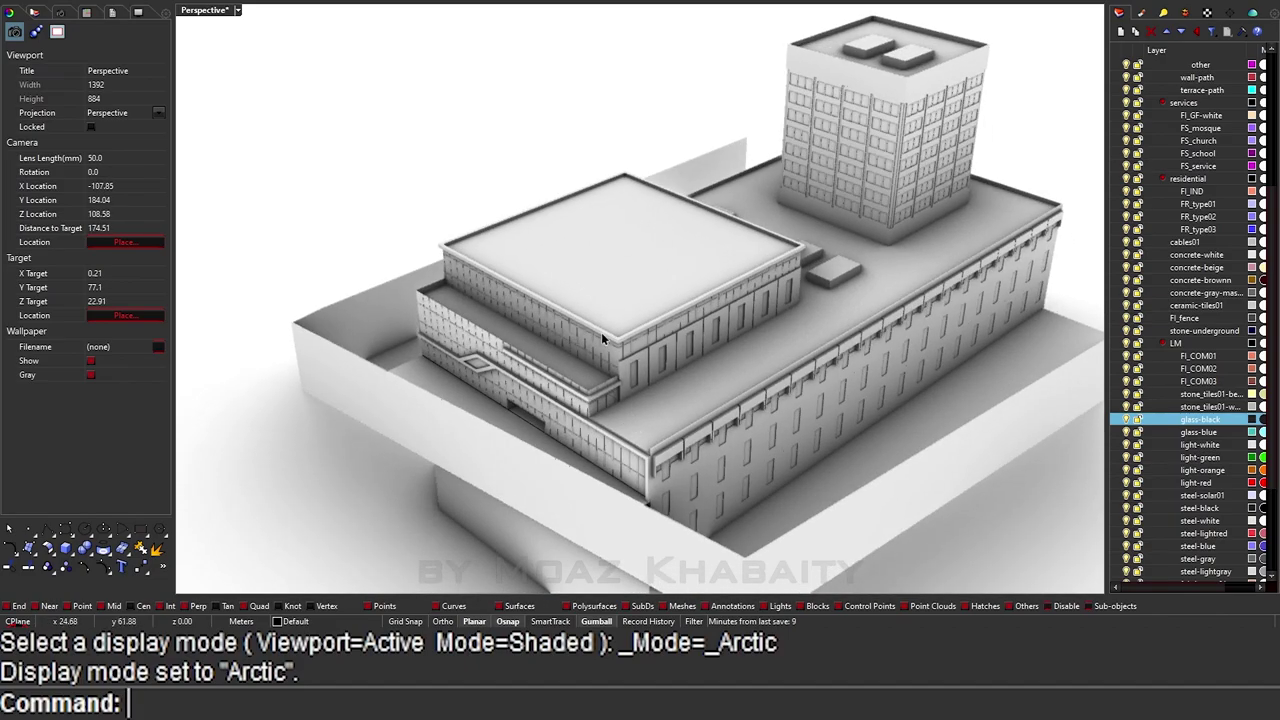
pyautogui.hotkey('ctrl', 'alt', 's')
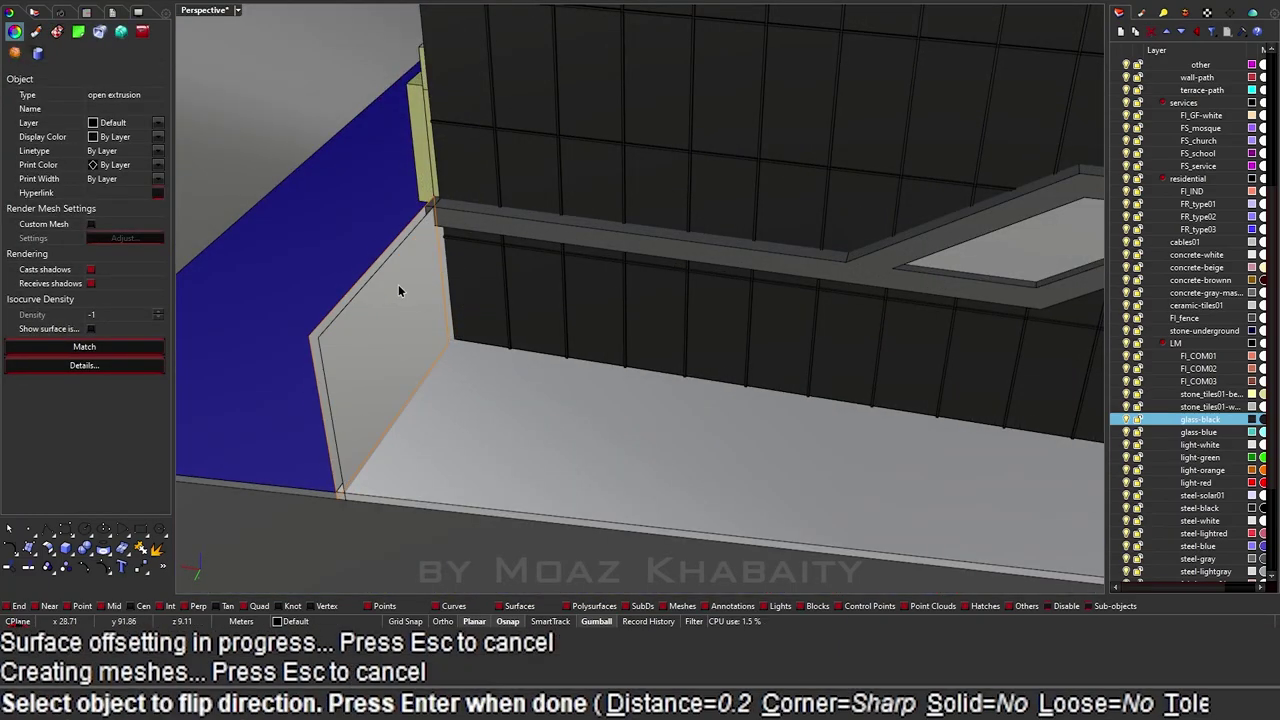
pyautogui.press('Return')
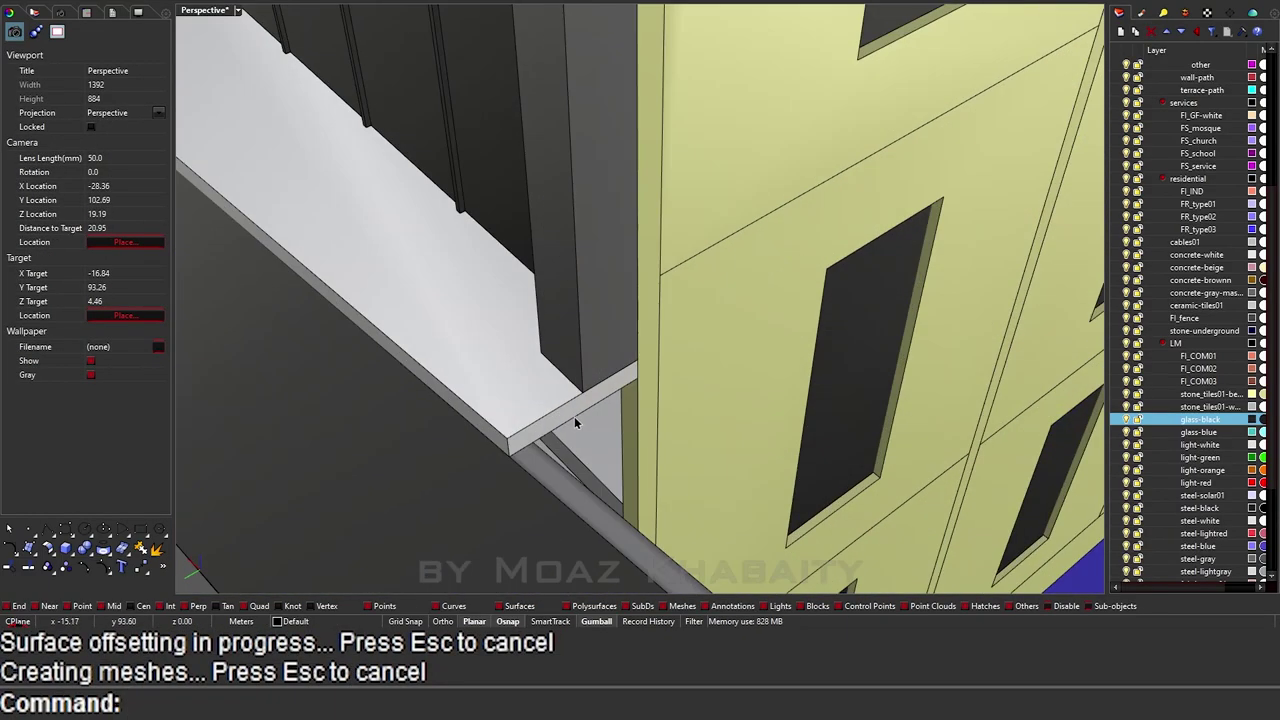
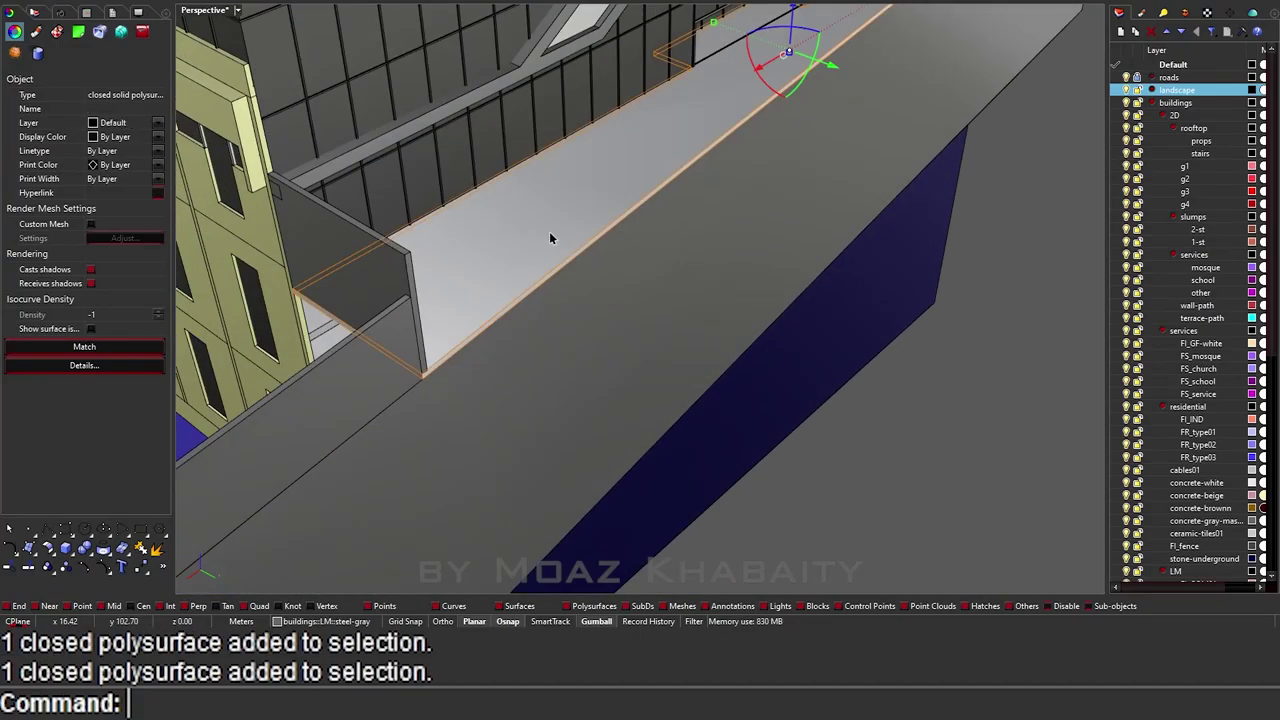
# Step: Move the walkway onto the stone-walkway01 layer and delete the leftover curve
pyautogui.rightClick(1197, 207)
pyautogui.click(1198, 210)
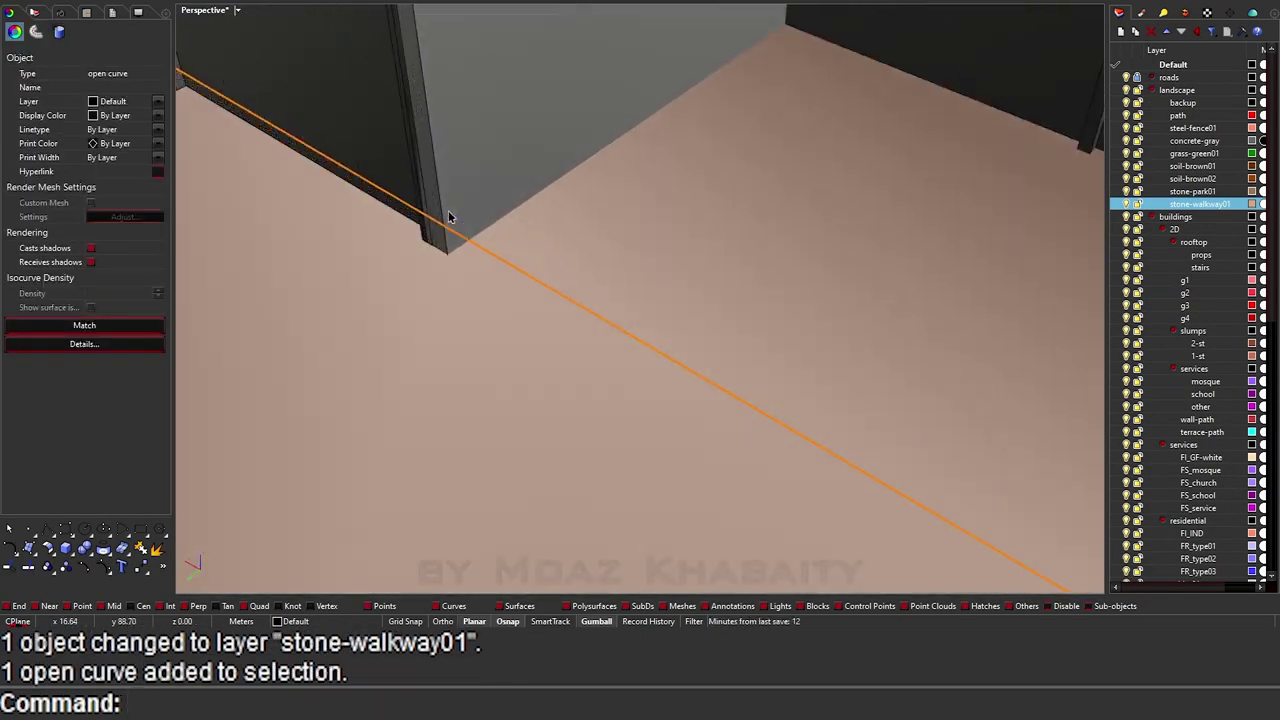
pyautogui.press('Delete')
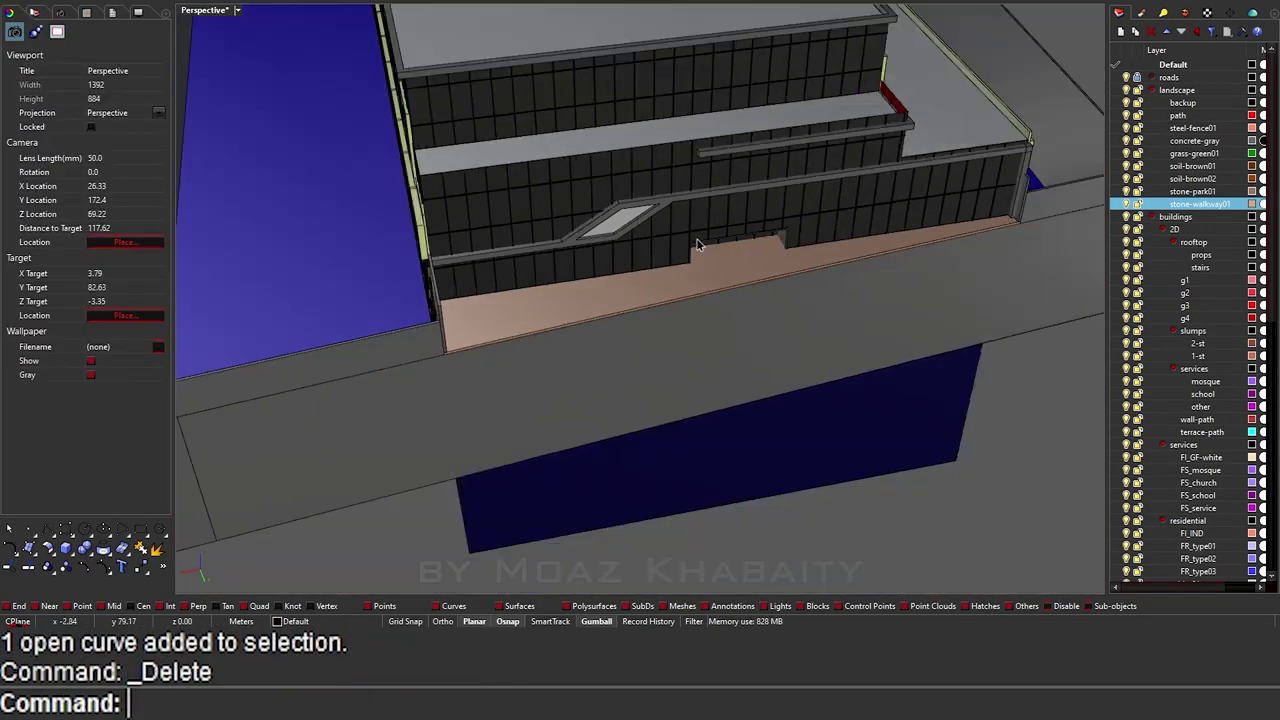
# Step: Duplicate the border of the walkway's top surface and delete its long unwanted segment
pyautogui.click(829, 243)
pyautogui.moveTo(836, 229); pyautogui.dragTo(669, 263, button='right')
pyautogui.scroll(-5, 669, 263)
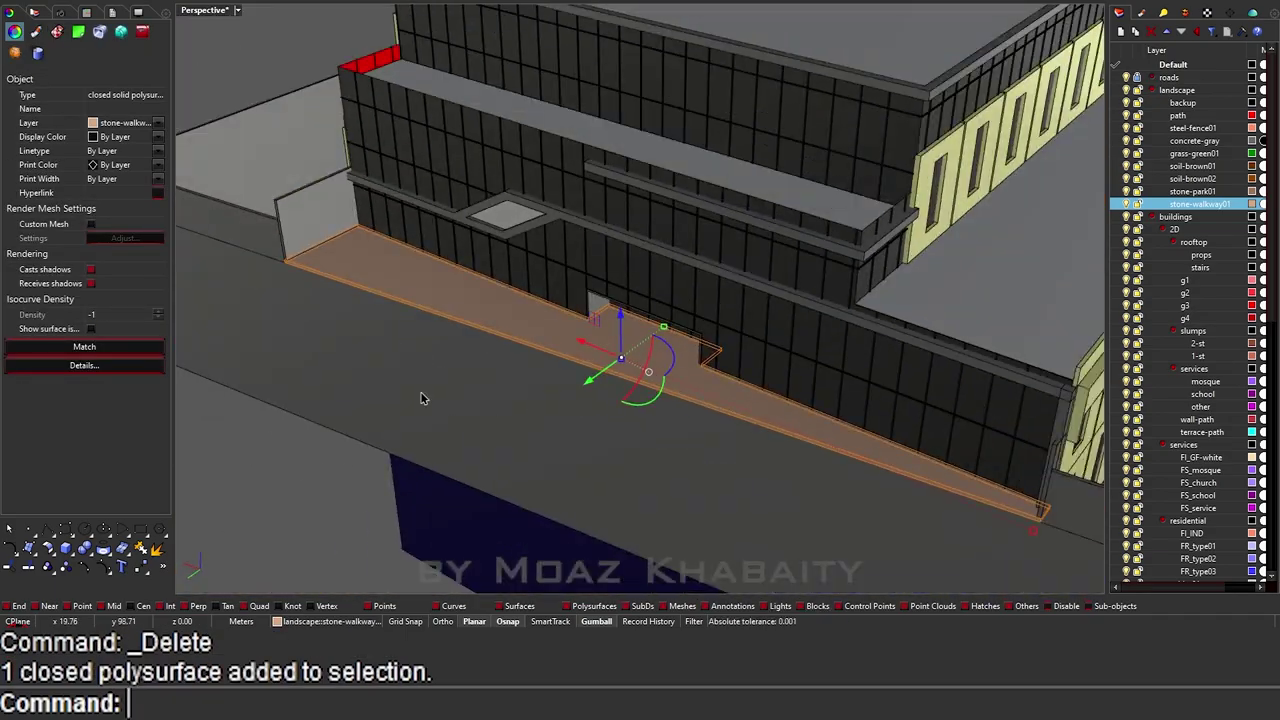
pyautogui.keyDown('shift'); pyautogui.click(471, 320); pyautogui.keyUp('shift')
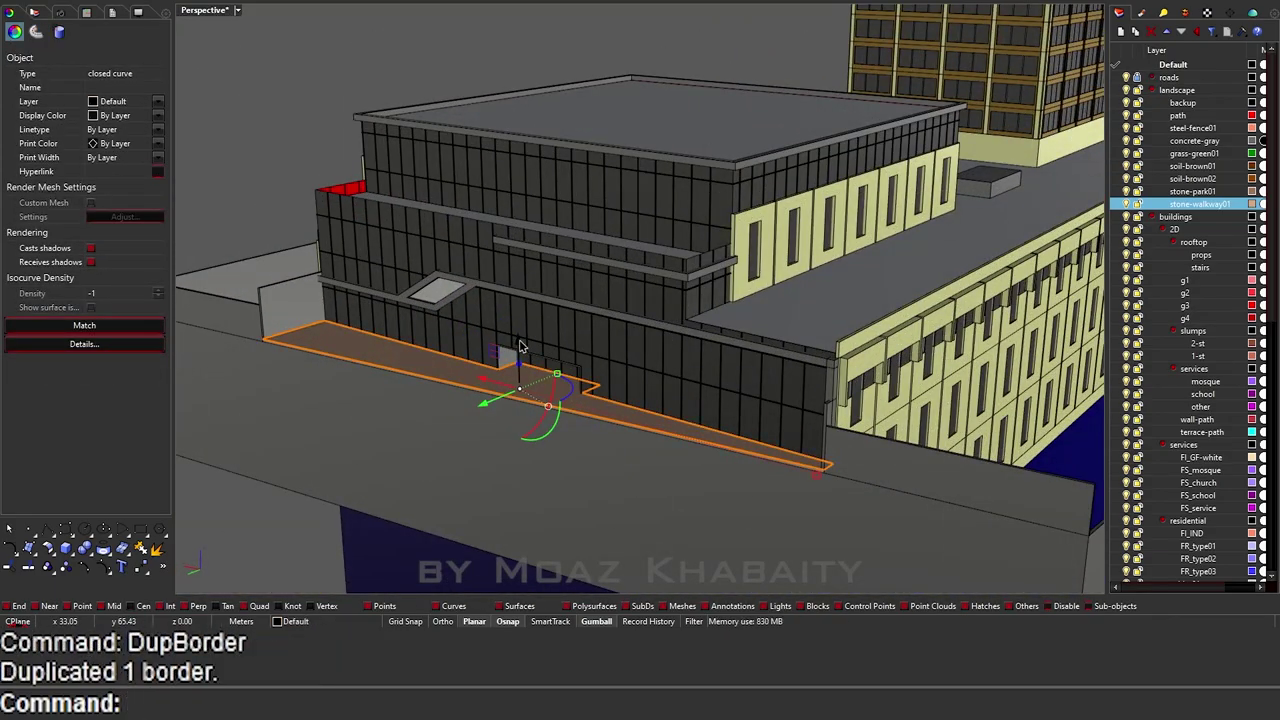
pyautogui.hotkey('ctrl', 'alt', 'e')
pyautogui.keyDown('ctrl'); pyautogui.keyDown('shift'); pyautogui.click(491, 263); pyautogui.keyUp('shift'); pyautogui.keyUp('ctrl')
pyautogui.press('Delete')
# Step: Extend a short border segment to its boundary and join the curves into one
pyautogui.keyDown('ctrl'); pyautogui.keyDown('shift'); pyautogui.click(647, 270); pyautogui.keyUp('shift'); pyautogui.keyUp('ctrl')
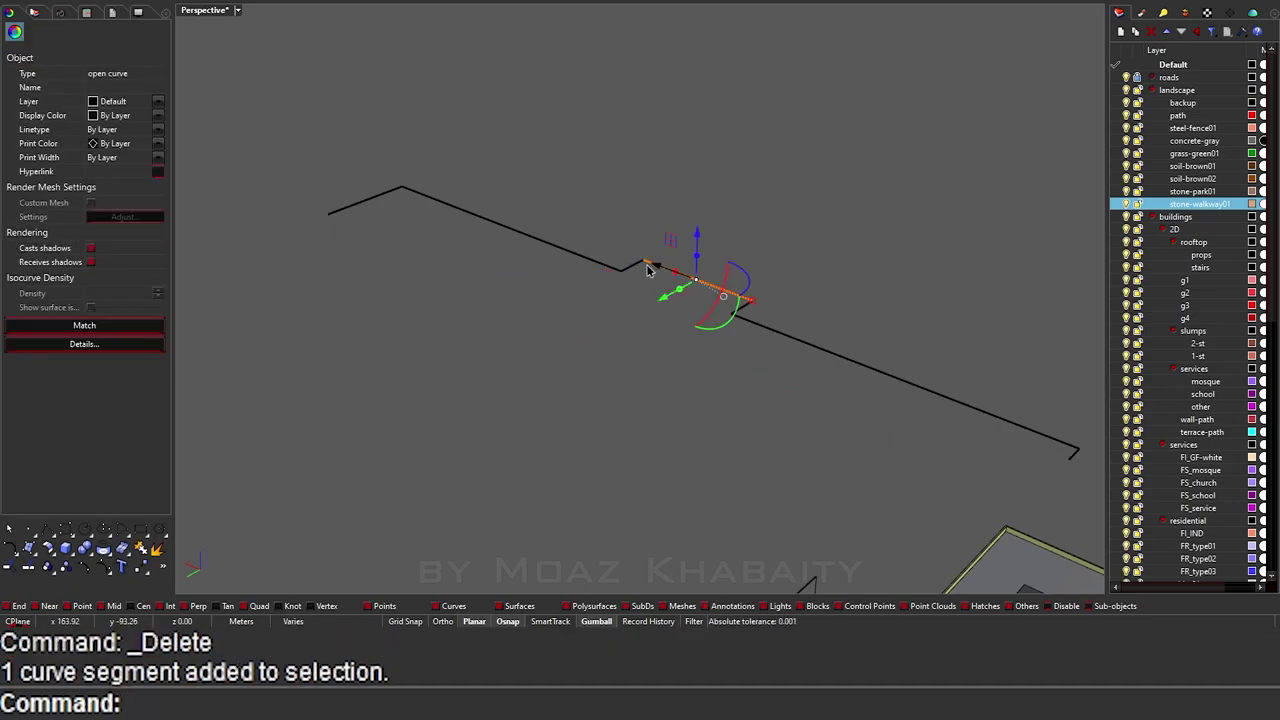
pyautogui.write('Extend')
pyautogui.press('Return')
pyautogui.press('Return')
pyautogui.click(611, 289)
pyautogui.write('J')
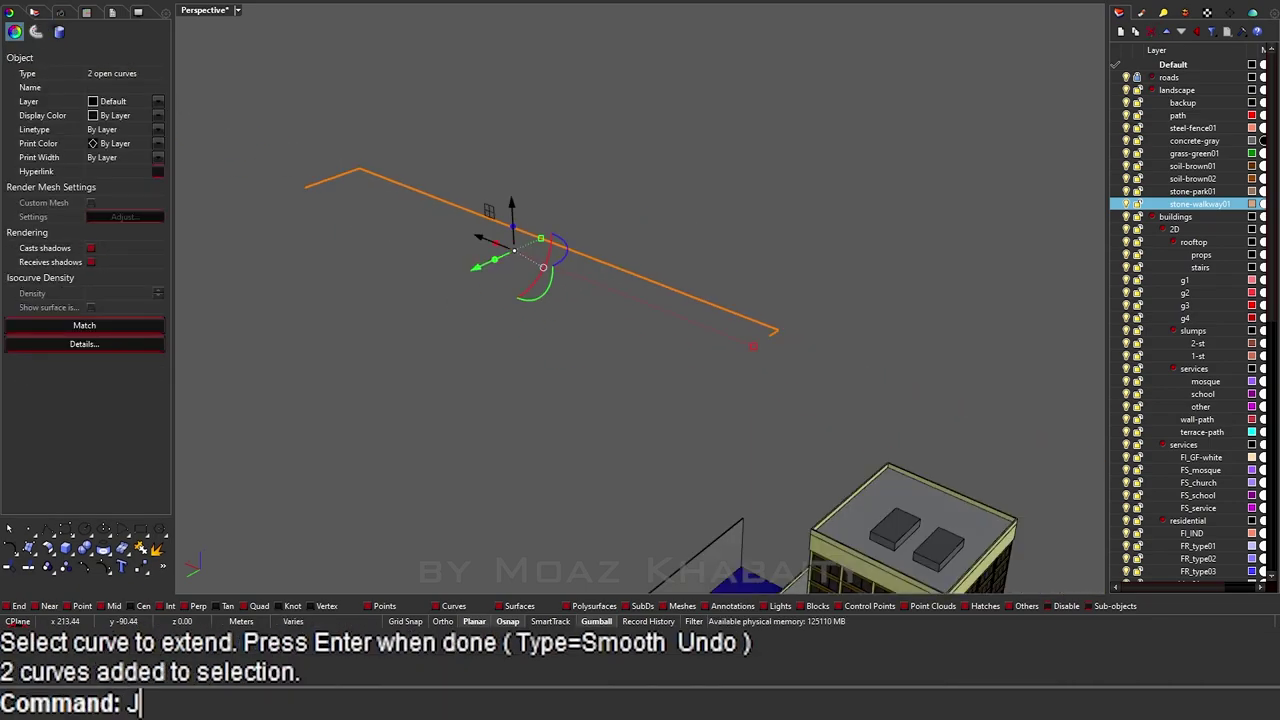
pyautogui.press('Return')
pyautogui.write('O')
# Step: Offset the joined walkway curve by 1 unit to form the pavement strip outline
pyautogui.press('Return')
pyautogui.click(597, 287)
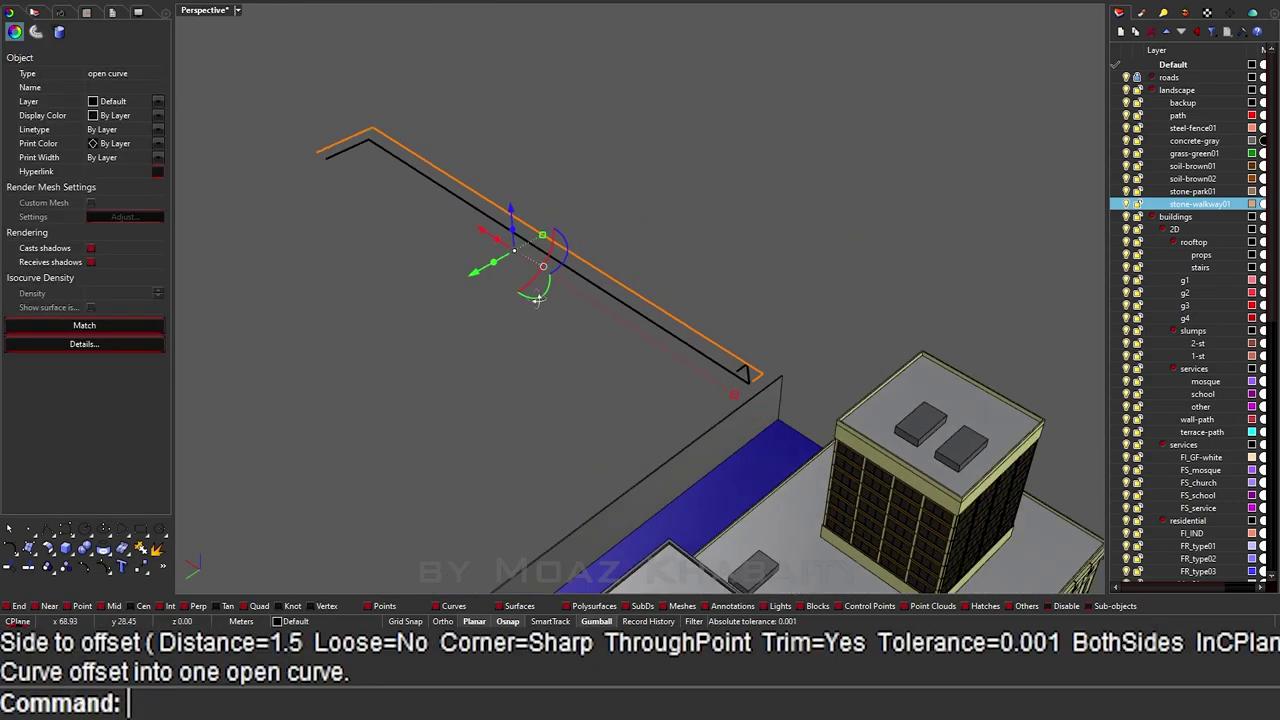
pyautogui.scroll(5, 700, 330)
pyautogui.hotkey('ctrl', 'z')
pyautogui.press('Return')
pyautogui.write('1')
pyautogui.press('Return')
pyautogui.click(765, 386)
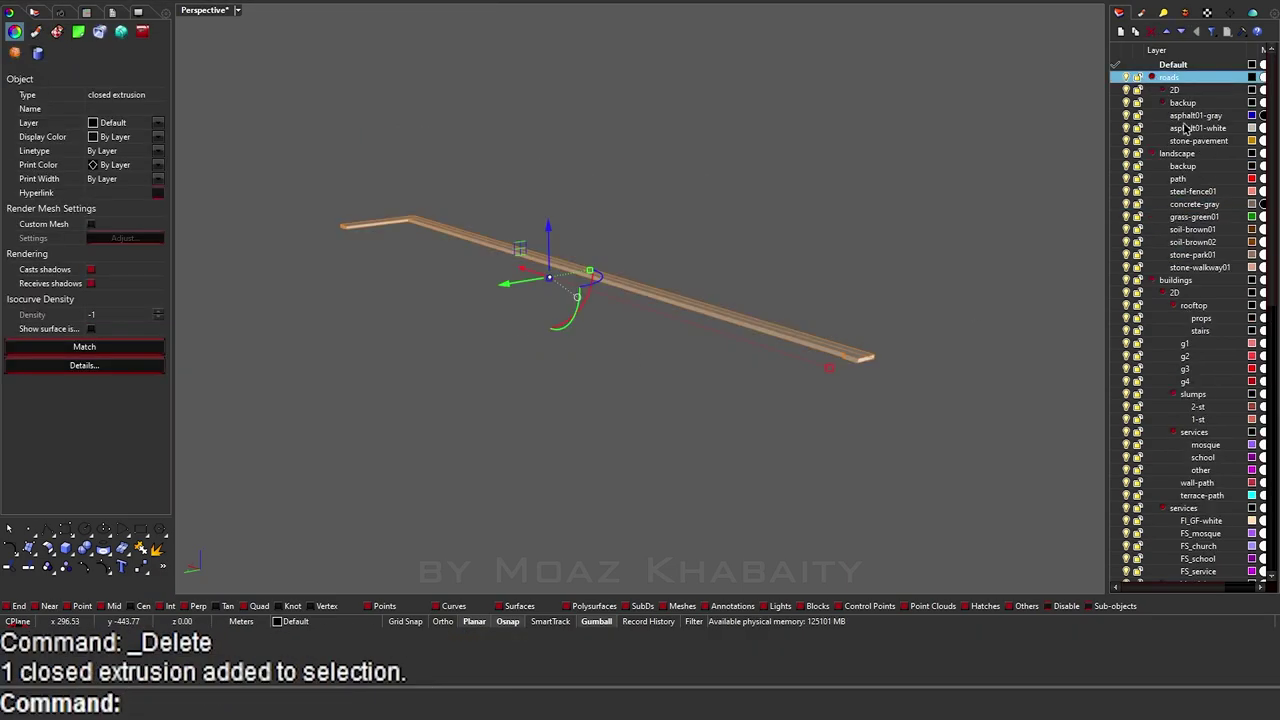
# Step: Put the pavement strip on the stone-pavement layer and zoom to it
pyautogui.rightClick(1198, 140)
pyautogui.click(968, 310)
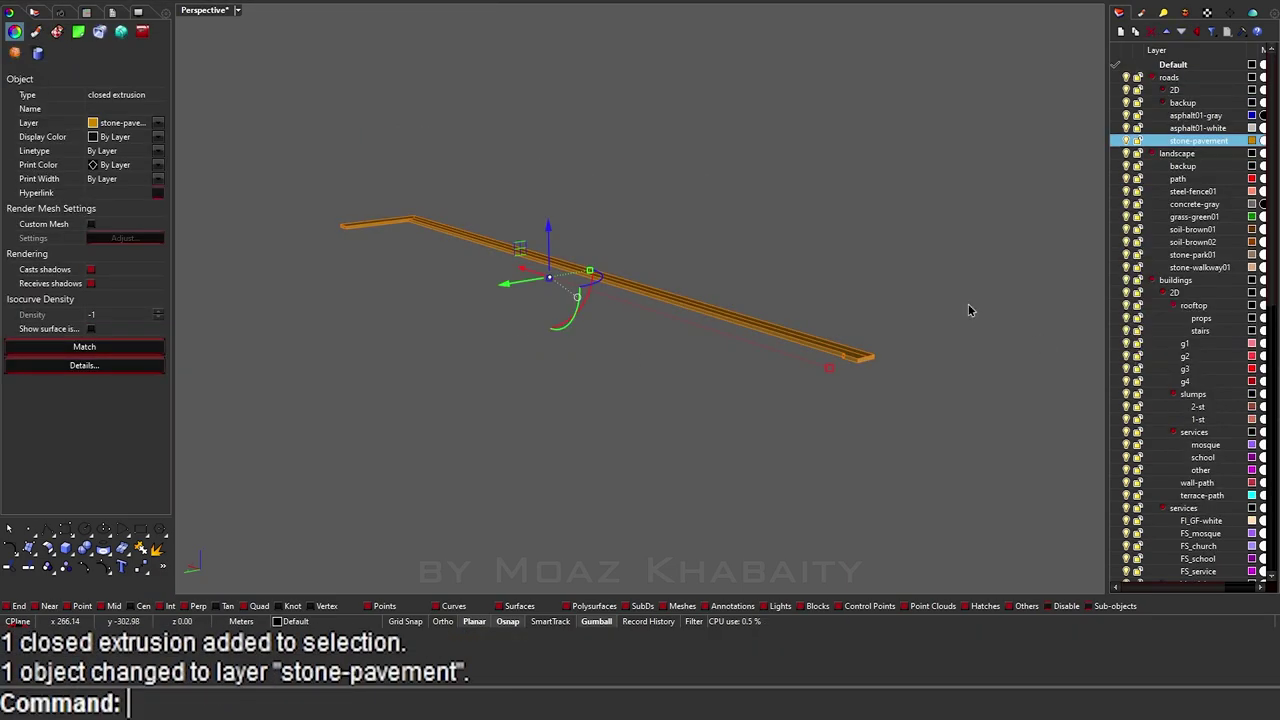
pyautogui.write('zs')
pyautogui.press('Return')
pyautogui.moveTo(422, 271)
pyautogui.mouseDown(button='right')
pyautogui.moveTo(489, 300)
pyautogui.moveTo(748, 354)
pyautogui.moveTo(673, 330)
pyautogui.moveTo(660, 345)
pyautogui.moveTo(700, 350)
pyautogui.moveTo(780, 300)
pyautogui.moveTo(845, 215)
pyautogui.moveTo(737, 174)
pyautogui.moveTo(480, 331)
pyautogui.moveTo(762, 420)
pyautogui.moveTo(563, 375)
pyautogui.mouseUp(button='right')
# Step: Delete the unneeded extrusion and save the model
pyautogui.press('Escape')
pyautogui.click(845, 215)
pyautogui.press('Delete')
pyautogui.hotkey('ctrl', 's')
# Step: Run MergeAllCoplanarFaces on everything, accepting a 0.01 absolute tolerance
pyautogui.hotkey('ctrl', 'a')
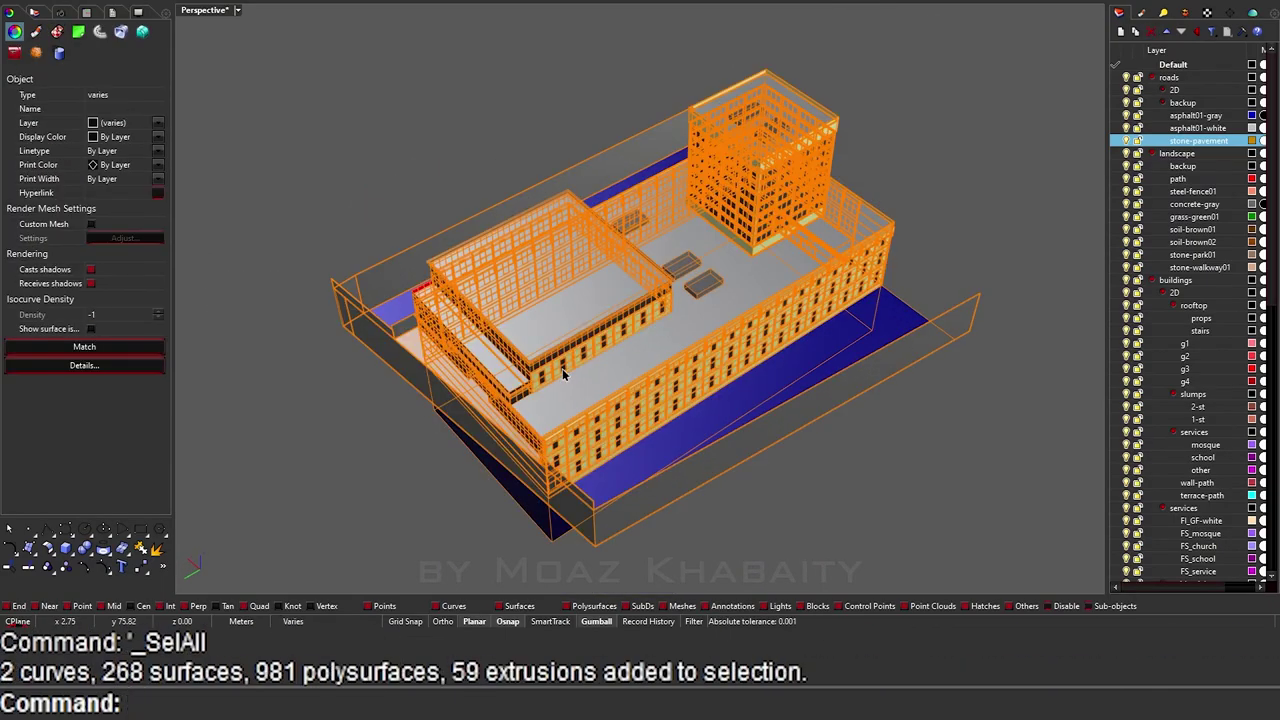
pyautogui.write('MergeAllCoplanarFaces')
pyautogui.press('Return')
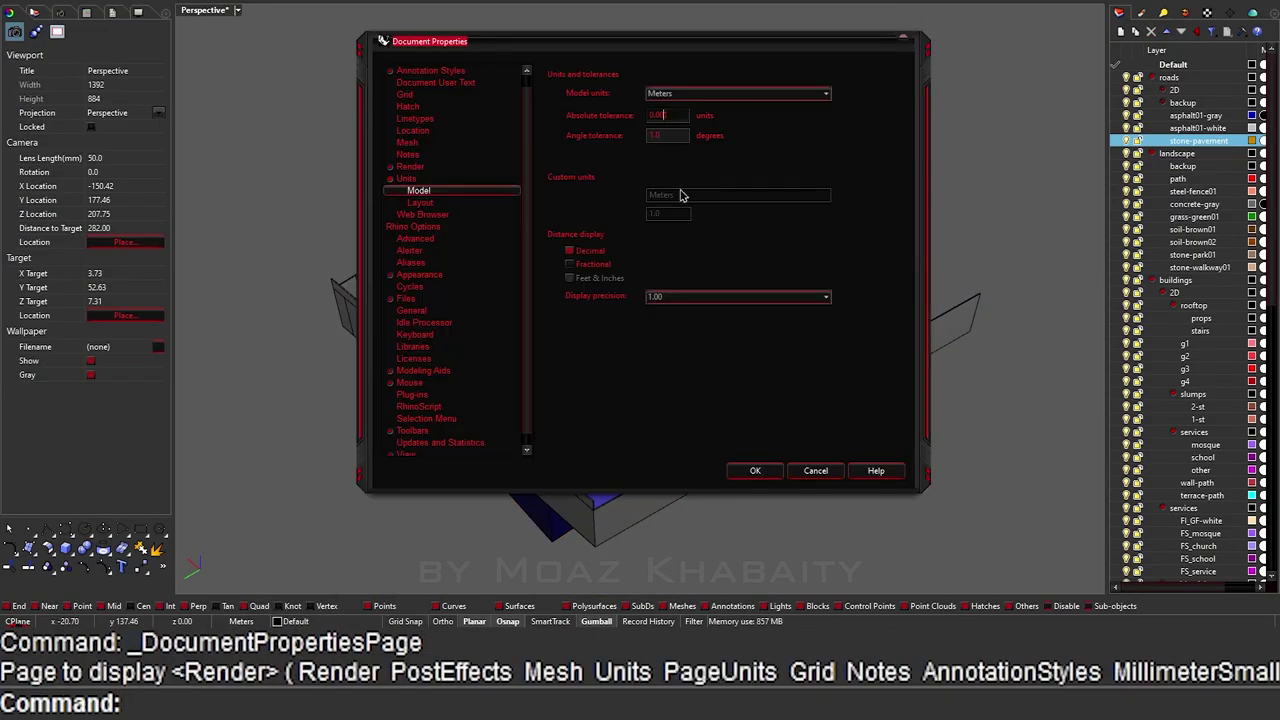
pyautogui.click(754, 467)
pyautogui.hotkey('ctrl', 'a')
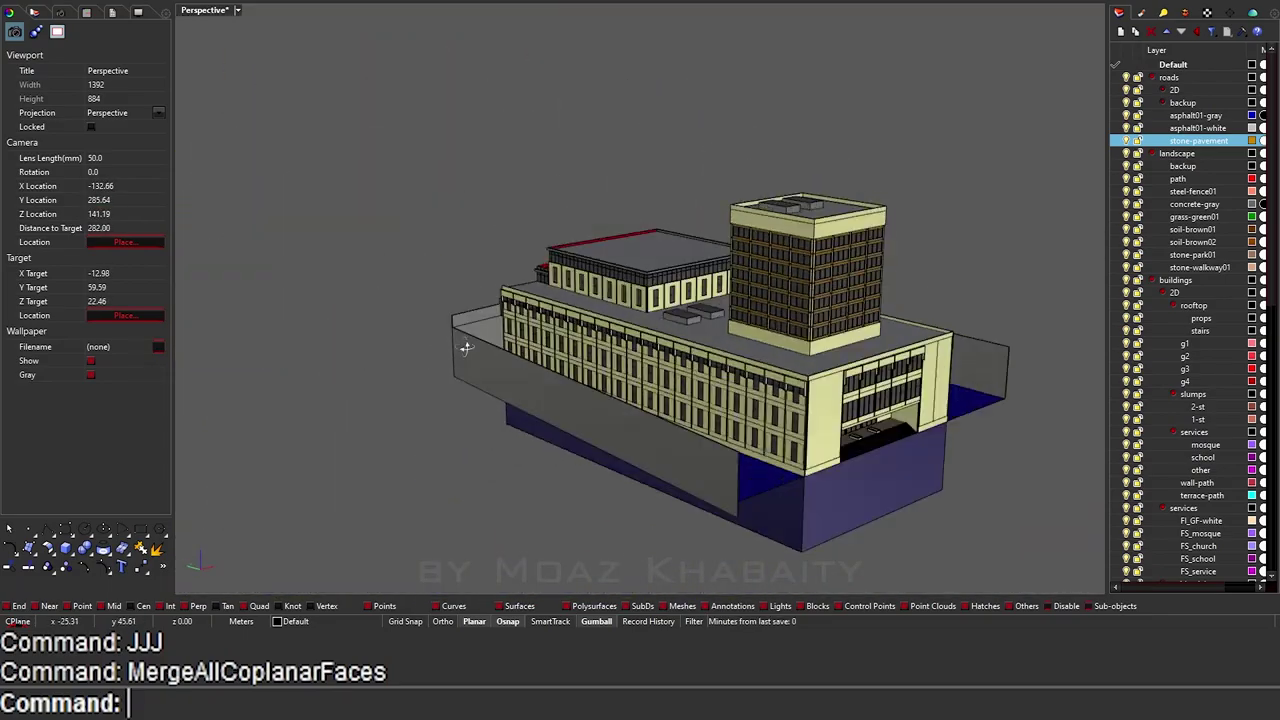
pyautogui.moveTo(465, 347); pyautogui.dragTo(700, 485, button='right')
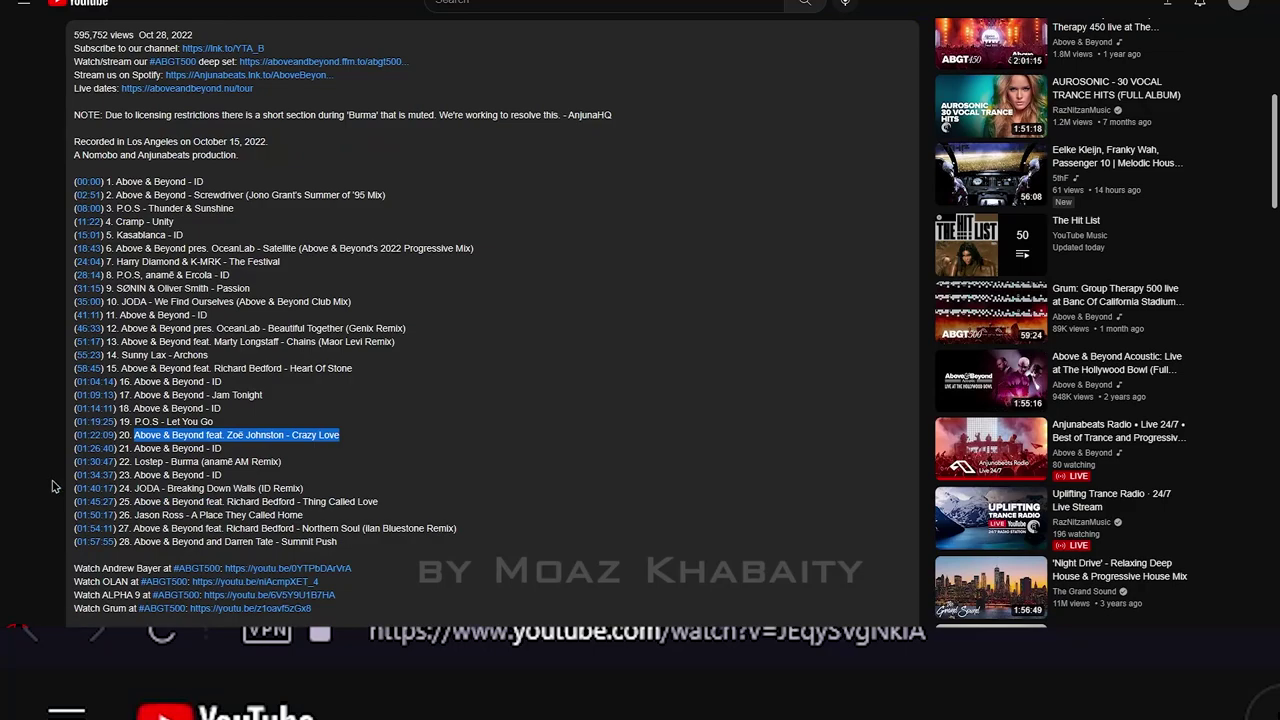
# Step: Highlight 'Above & Beyond - ID' in the description and search Google for it
pyautogui.moveTo(175, 448); pyautogui.dragTo(134, 448)
pyautogui.rightClick(134, 448)
pyautogui.click(180, 458)
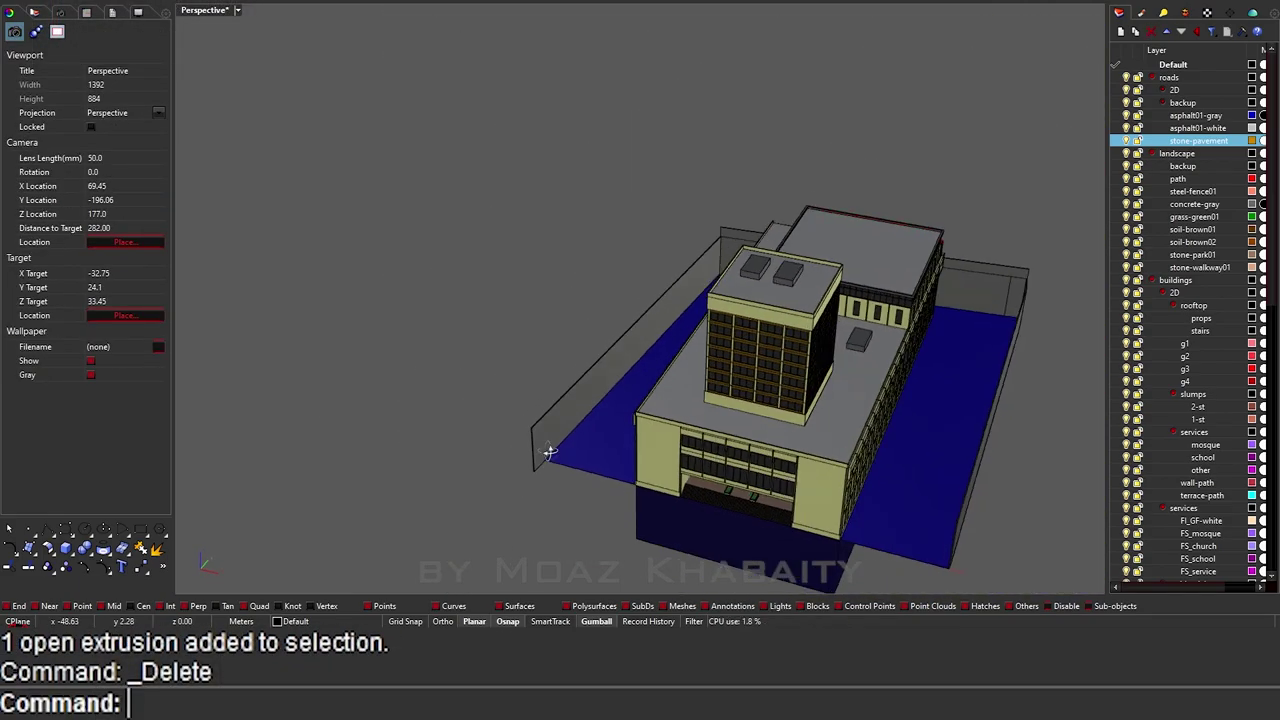
# Step: Place the Arabic-sign facade photo by two corners beside the building, select it, and switch to Top view
pyautogui.click(605, 520)
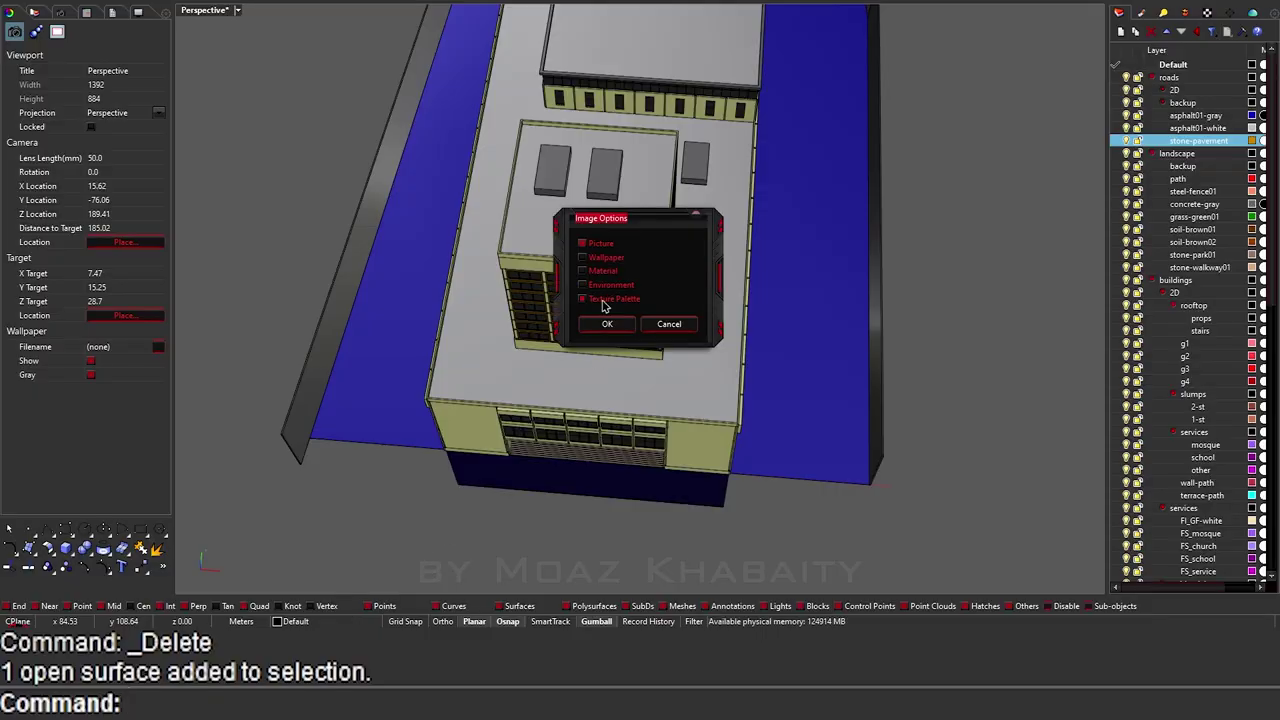
pyautogui.click(607, 323)
pyautogui.click(697, 354)
pyautogui.click(914, 460)
pyautogui.scroll(5, 866, 343)
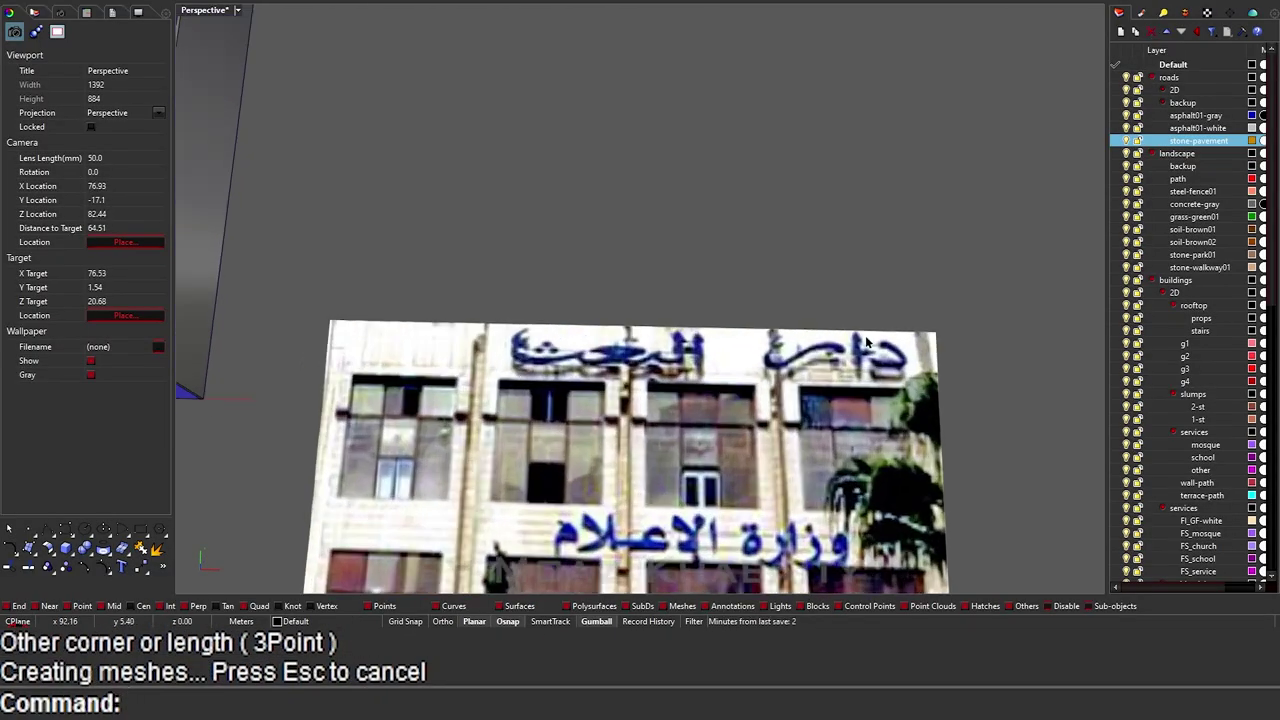
pyautogui.click(914, 346)
pyautogui.scroll(-5, 880, 355)
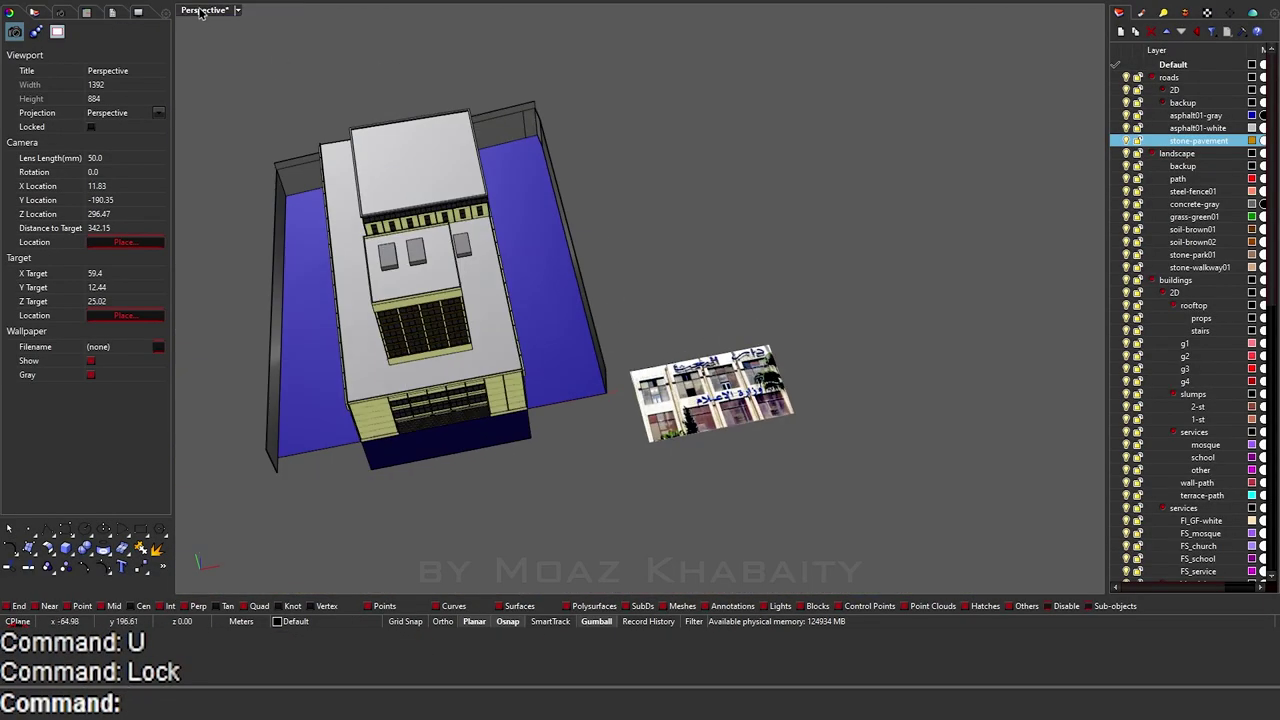
pyautogui.hotkey('ctrl', 'F1')
# Step: Trace a closed outline around the rightmost Arabic letter of the upper sign word
pyautogui.scroll(5, 650, 323)
pyautogui.scroll(5, 700, 370)
pyautogui.scroll(3, 741, 407)
pyautogui.click(743, 347)
pyautogui.click(792, 360)
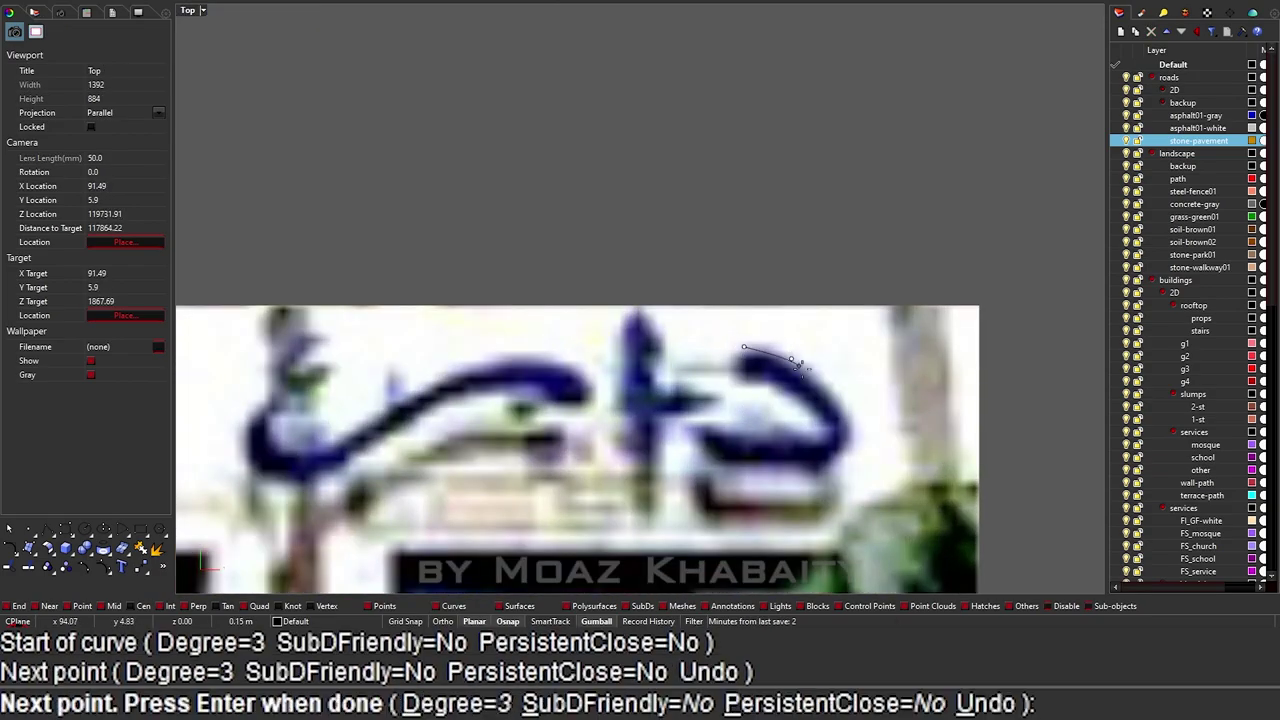
pyautogui.click(837, 404)
pyautogui.click(849, 435)
pyautogui.click(846, 452)
pyautogui.click(694, 421)
pyautogui.click(744, 436)
pyautogui.click(793, 439)
pyautogui.click(818, 435)
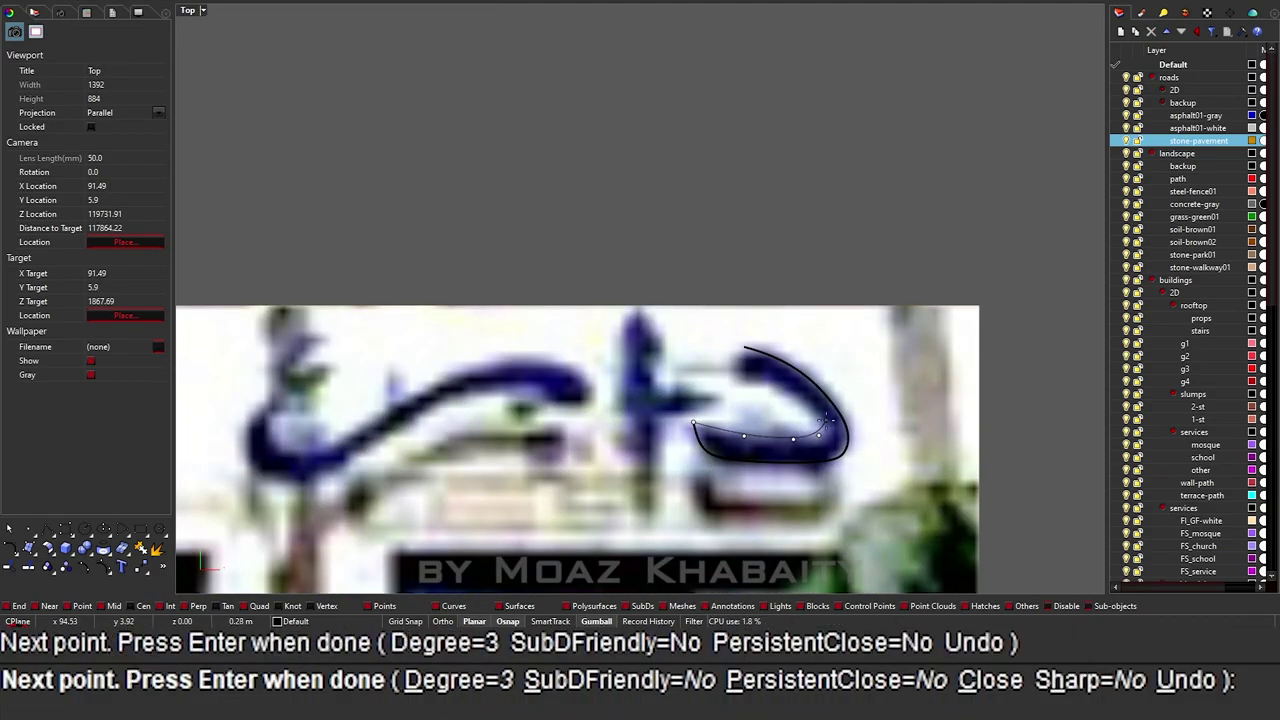
pyautogui.click(730, 355)
# Step: Outline the vertical '1'-shaped stroke with a polyline (LL)
pyautogui.write('LL')
pyautogui.press('Return')
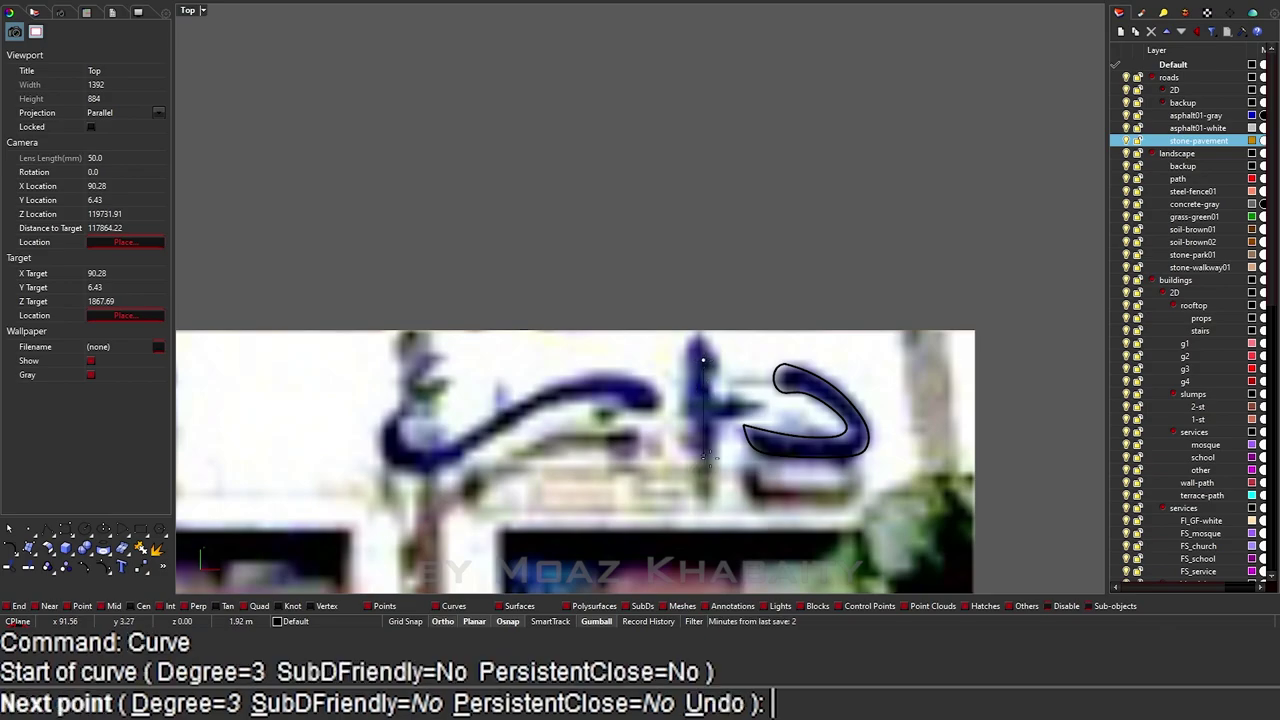
pyautogui.click(706, 457)
pyautogui.click(685, 458)
pyautogui.scroll(5, 690, 340)
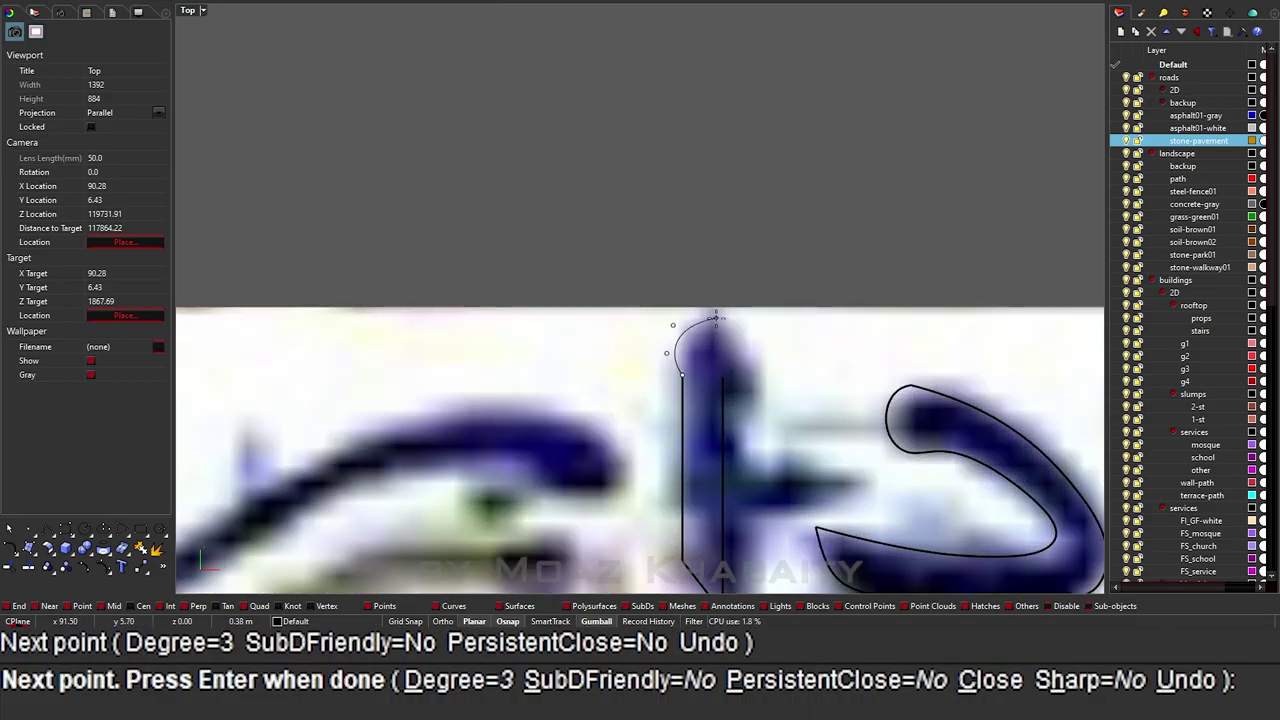
pyautogui.click(760, 378)
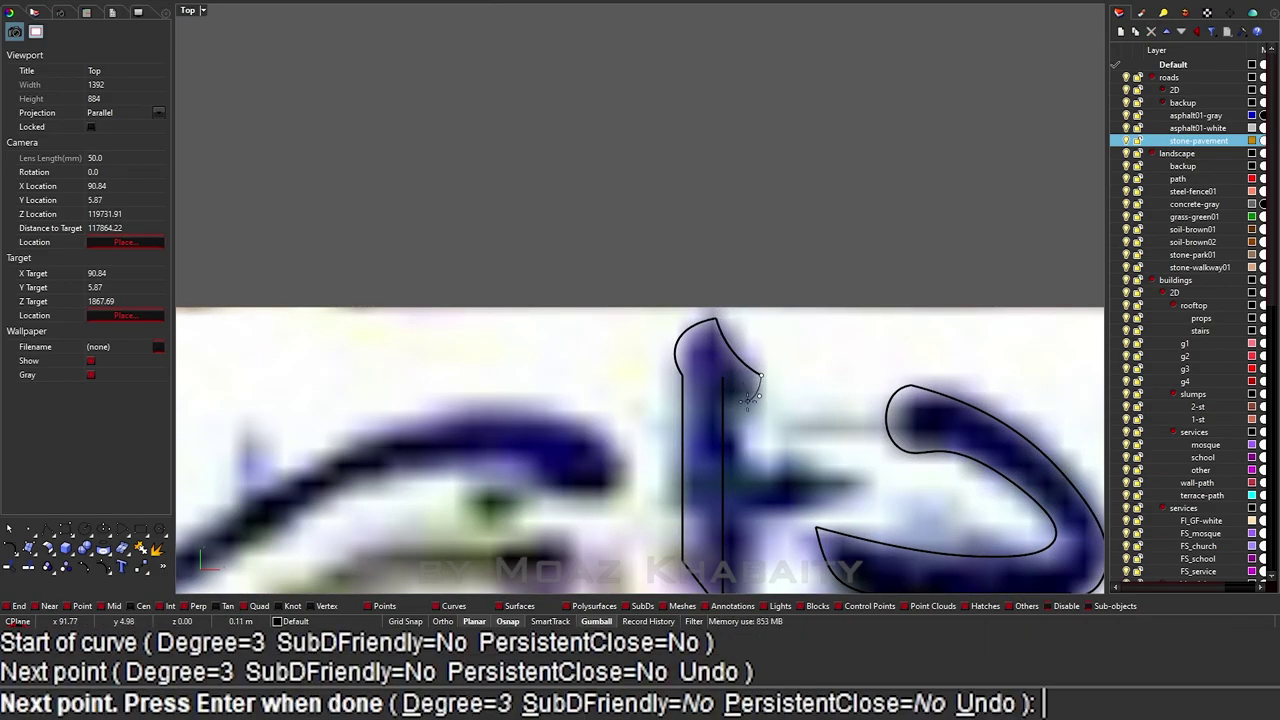
pyautogui.hotkey('ctrl', 'z')
pyautogui.click(724, 383)
pyautogui.scroll(-2, 676, 384)
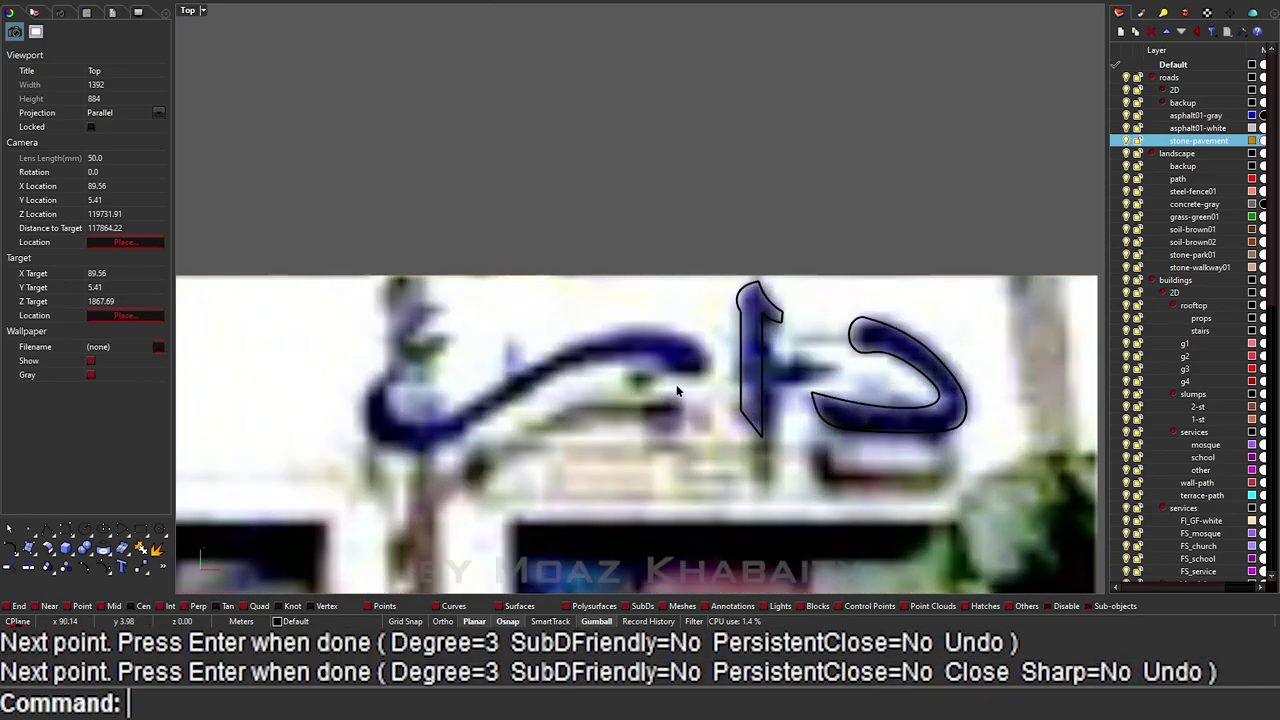
# Step: Trace the long curved stroke and its curved tail on the left
pyautogui.write('LL')
pyautogui.press('Return')
pyautogui.click(713, 374)
pyautogui.click(688, 340)
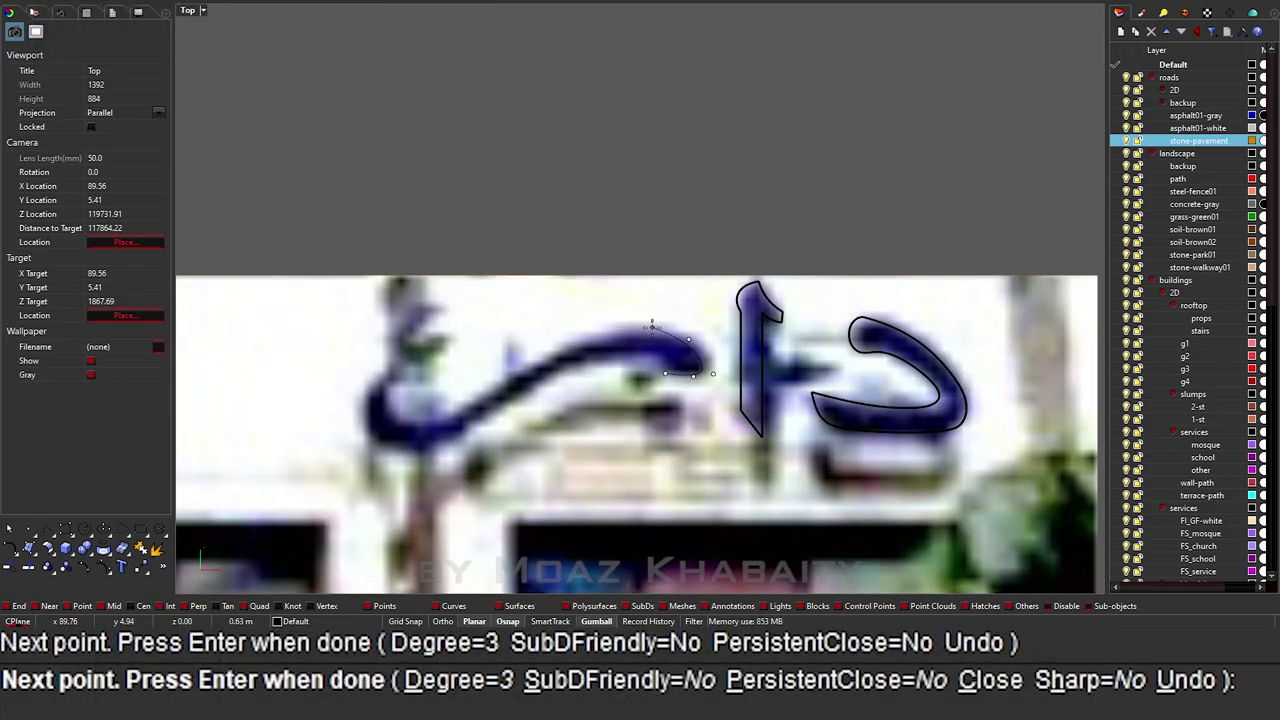
pyautogui.press('Return')
pyautogui.click(404, 356)
pyautogui.click(375, 369)
pyautogui.click(367, 397)
pyautogui.click(373, 432)
pyautogui.click(390, 453)
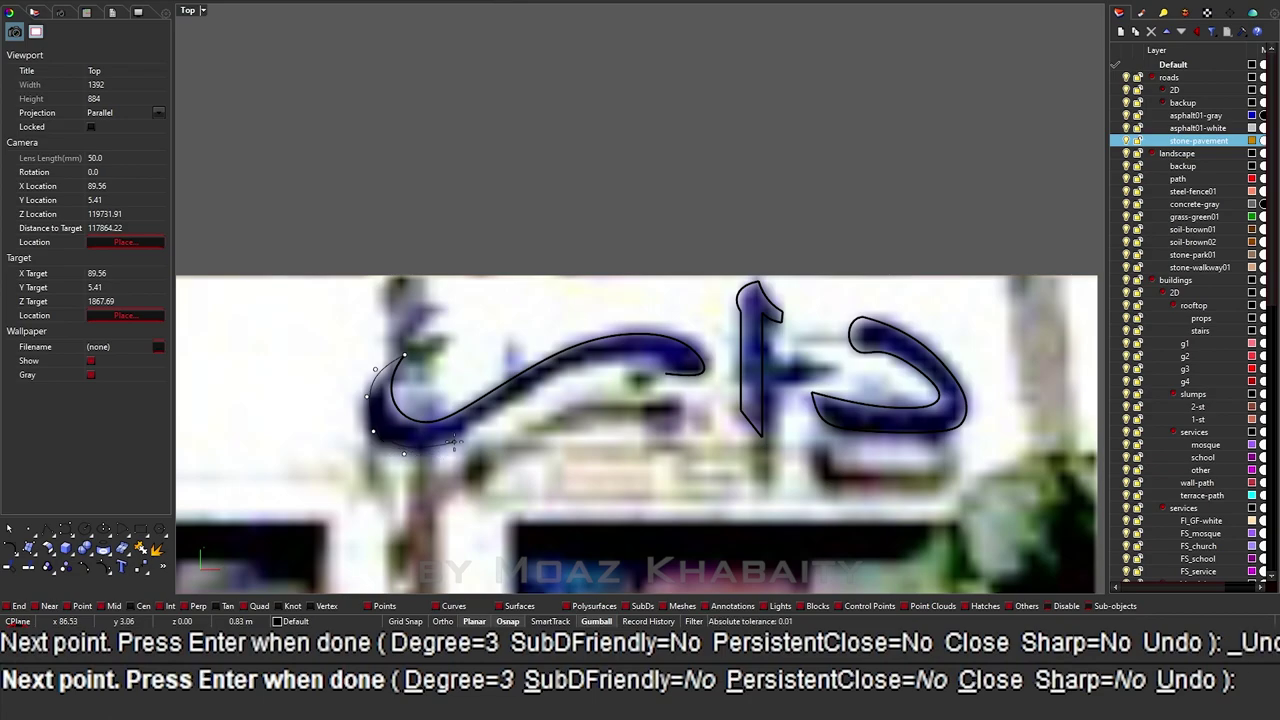
pyautogui.press('Return')
pyautogui.scroll(-2, 539, 444)
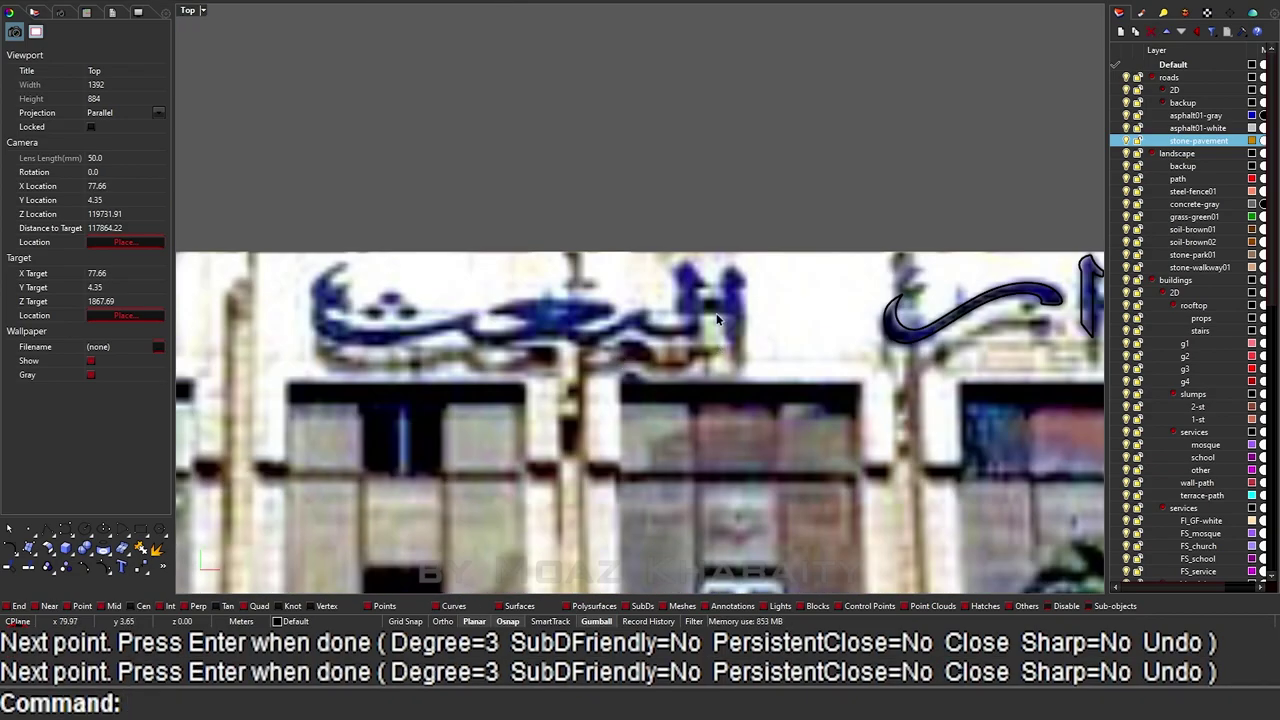
# Step: Join the seven traced curve pieces and continue the outline along the letter's lower edge
pyautogui.click(851, 377)
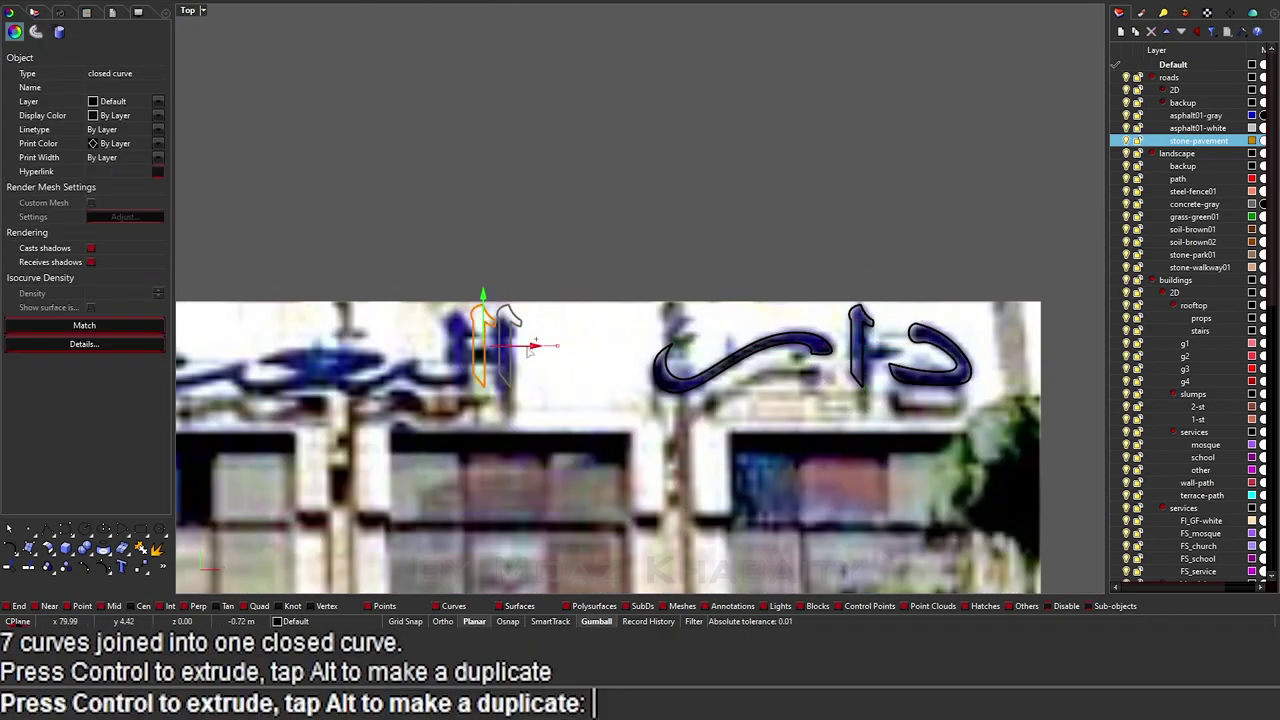
pyautogui.click(512, 348)
pyautogui.scroll(5, 418, 358)
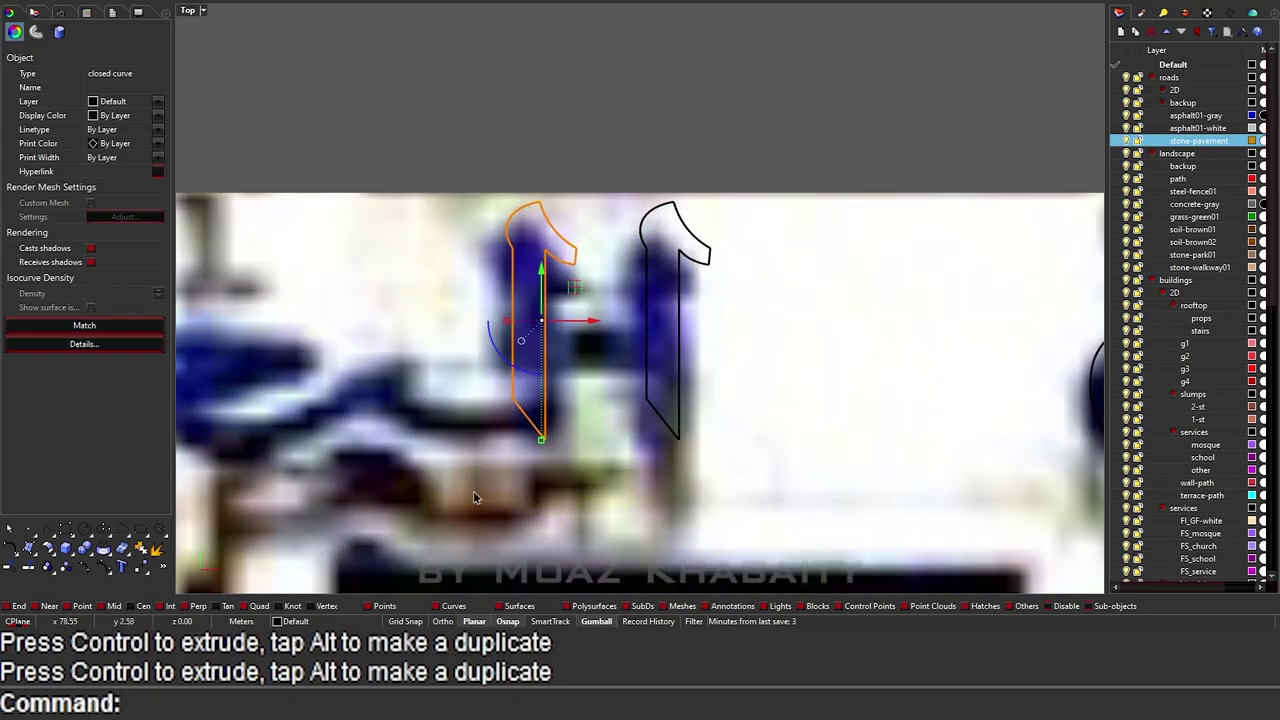
pyautogui.click(503, 403)
pyautogui.press('Return')
pyautogui.press('Return')
pyautogui.click(407, 400)
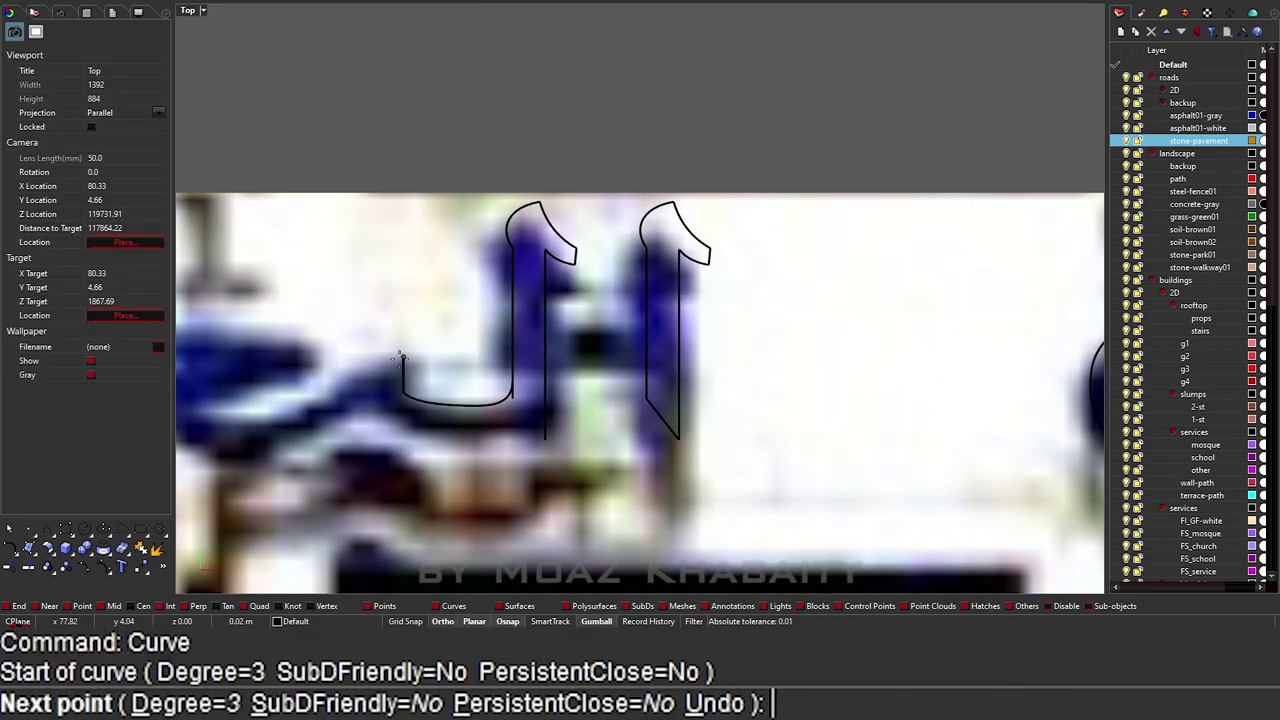
# Step: Outline the long stroke running left to its tip
pyautogui.moveTo(400, 400); pyautogui.dragTo(550, 392, button='right')
pyautogui.moveTo(450, 395); pyautogui.dragTo(650, 388, button='right')
pyautogui.click(527, 390)
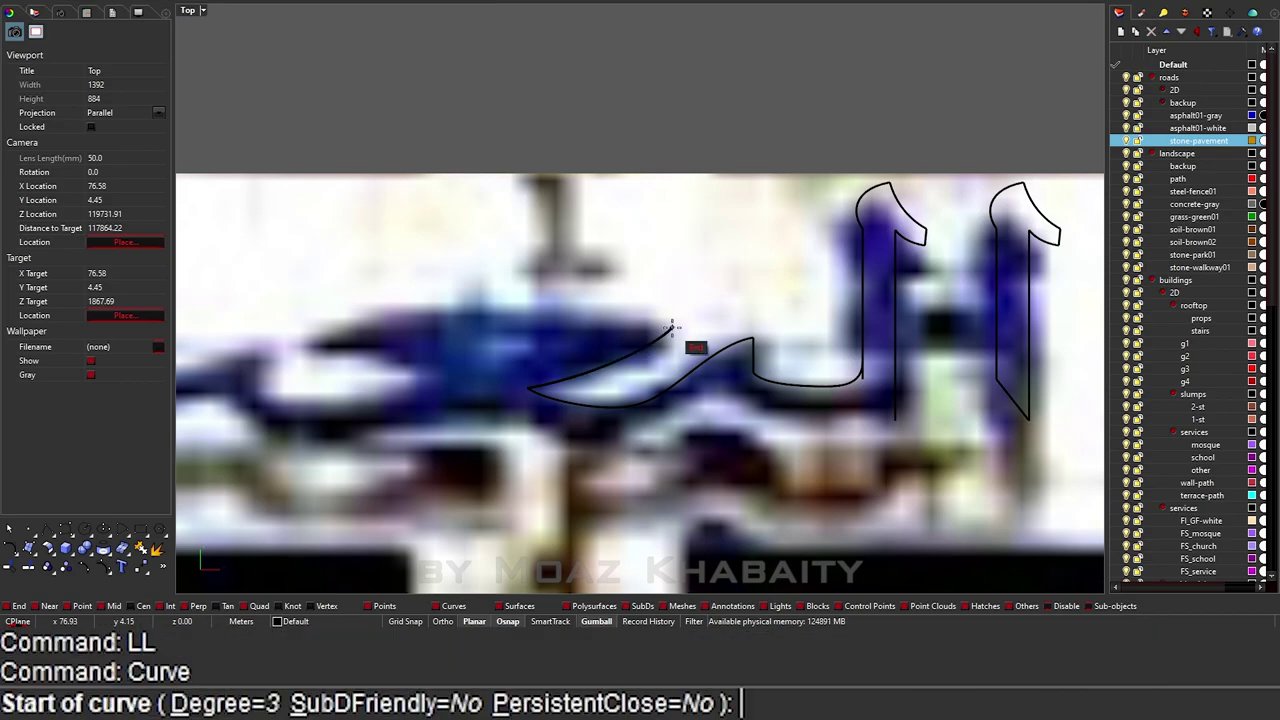
pyautogui.click(670, 327)
pyautogui.click(298, 350)
pyautogui.click(432, 378)
pyautogui.press('Return')
pyautogui.press('Return')
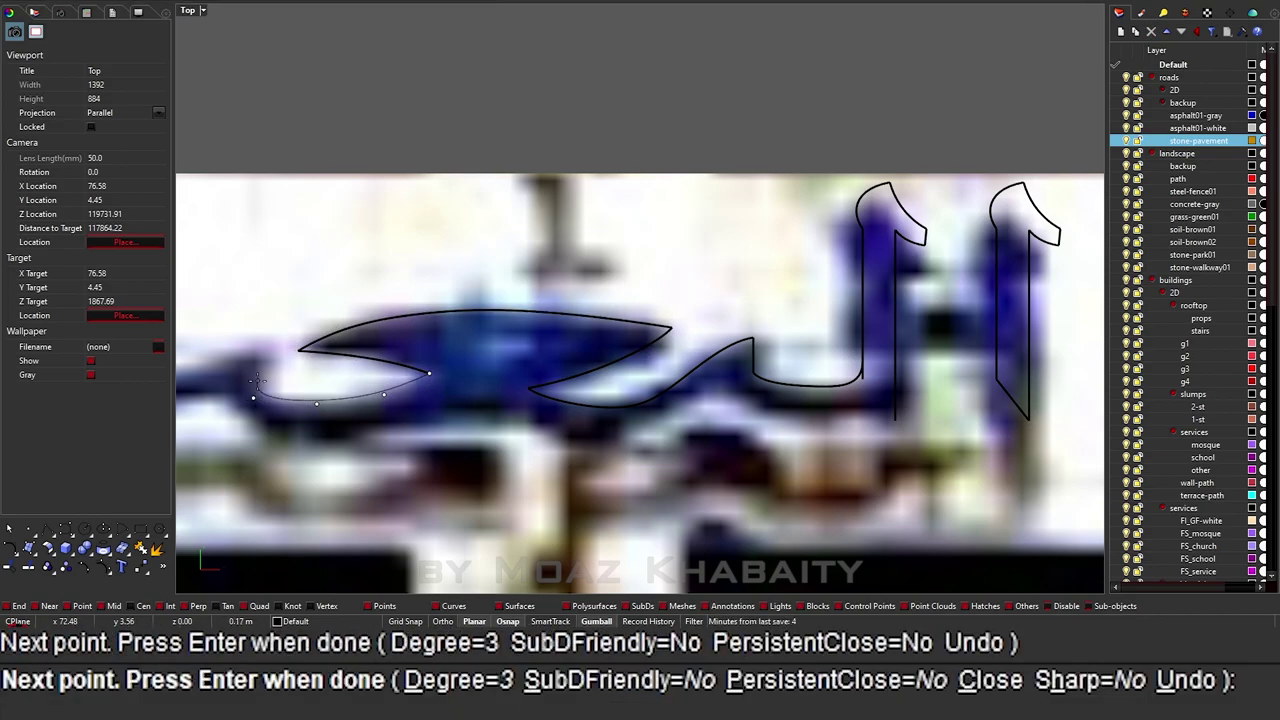
# Step: Trace the lower edge of the word's left part around the letter's tail
pyautogui.click(252, 348)
pyautogui.moveTo(252, 348); pyautogui.dragTo(640, 355, button='right')
pyautogui.click(565, 382)
pyautogui.moveTo(565, 382); pyautogui.dragTo(765, 455, button='right')
pyautogui.click(515, 485)
pyautogui.click(426, 460)
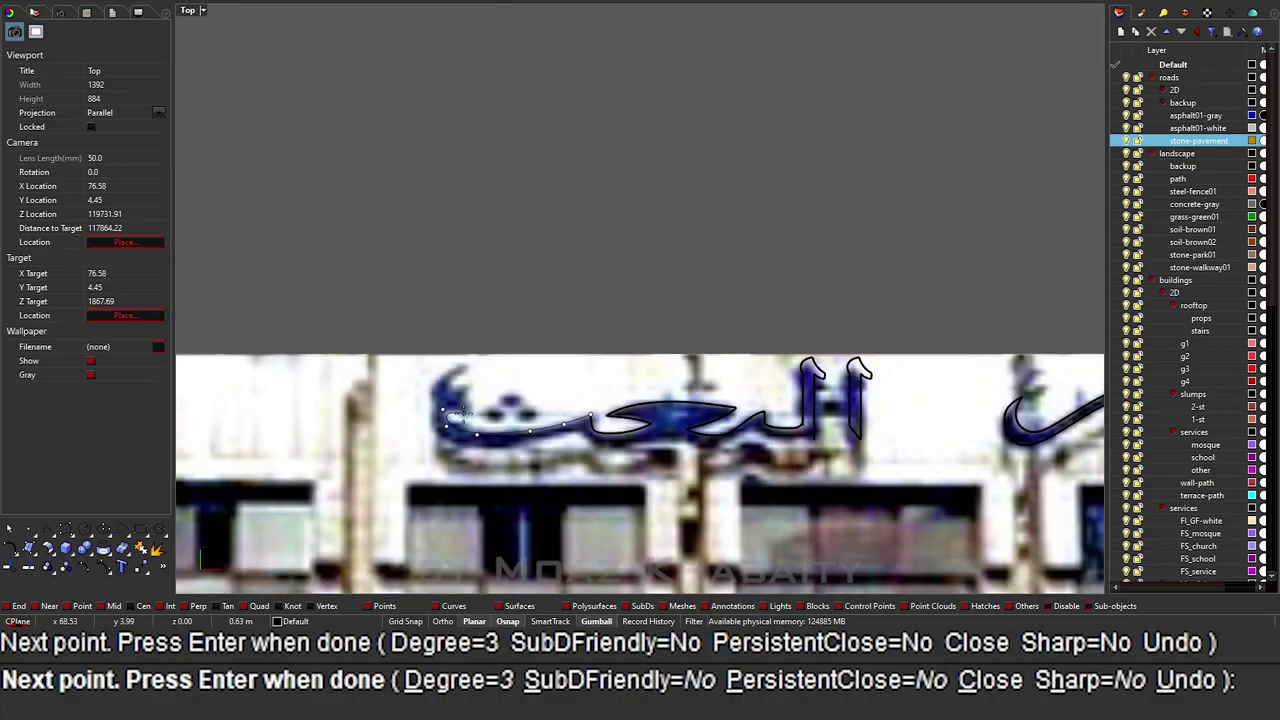
pyautogui.scroll(-2, 445, 425)
pyautogui.click(434, 410)
pyautogui.press('Return')
# Step: Draw the curves forming the bottom outline of the word
pyautogui.click(481, 371)
pyautogui.click(443, 374)
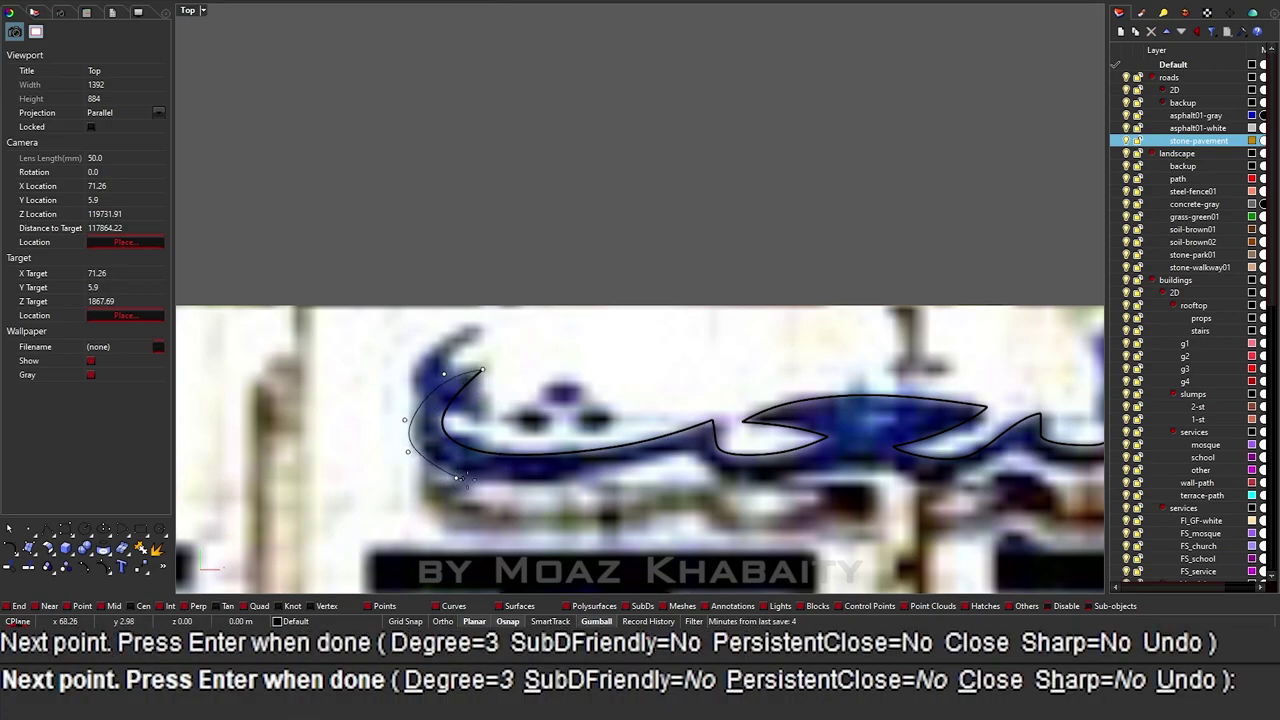
pyautogui.click(690, 447)
pyautogui.press('Return')
pyautogui.press('Return')
pyautogui.click(688, 447)
pyautogui.click(716, 474)
pyautogui.click(760, 476)
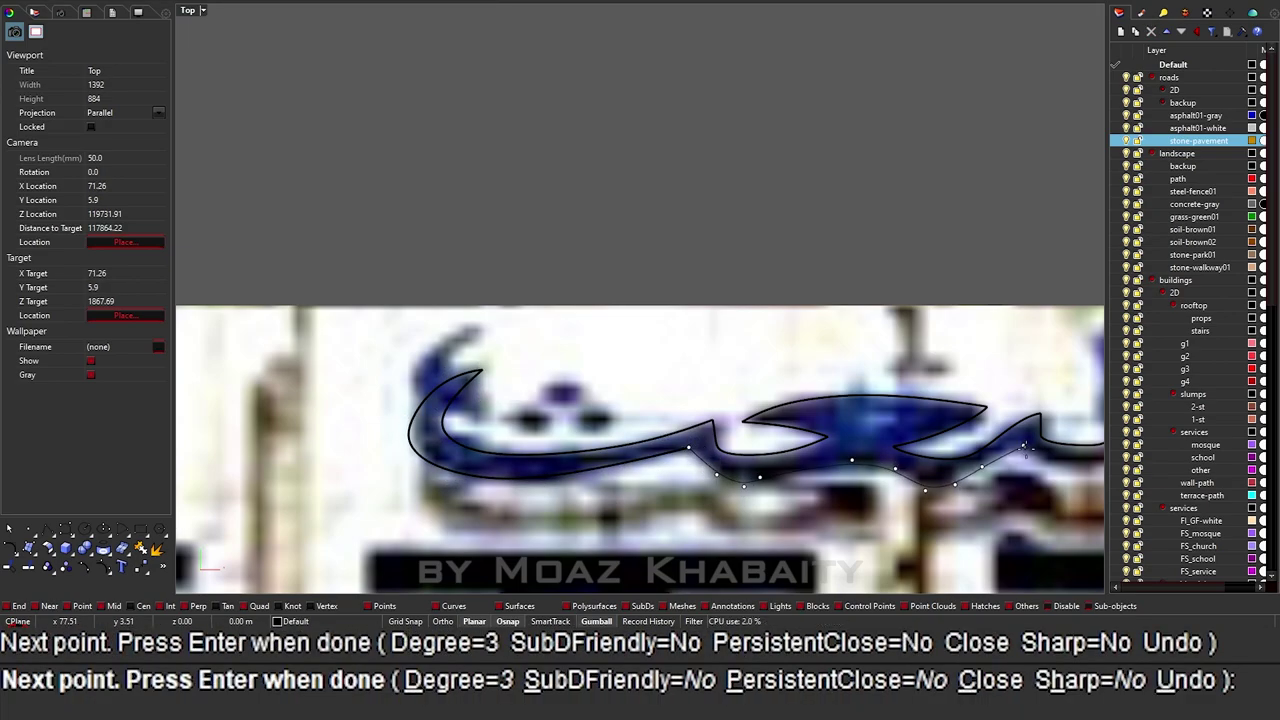
pyautogui.press('Return')
pyautogui.press('Return')
pyautogui.moveTo(1022, 445); pyautogui.dragTo(795, 408, button='right')
# Step: Trim away the overlapping tail of the outline curve
pyautogui.press('Return')
pyautogui.write('trim')
pyautogui.press('Return')
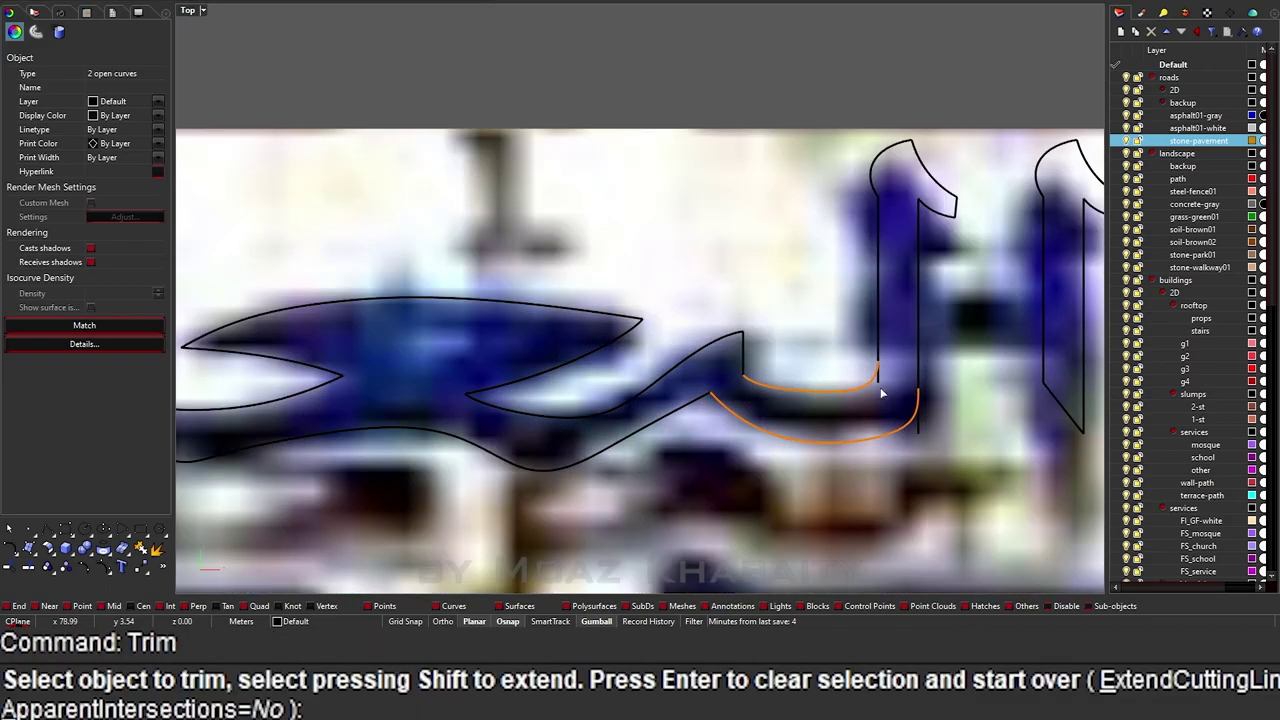
pyautogui.click(886, 391)
pyautogui.press('Return')
pyautogui.scroll(3, 549, 415)
pyautogui.scroll(3, 453, 385)
# Step: Trace the curled top of the letter with a polyline
pyautogui.write('L')
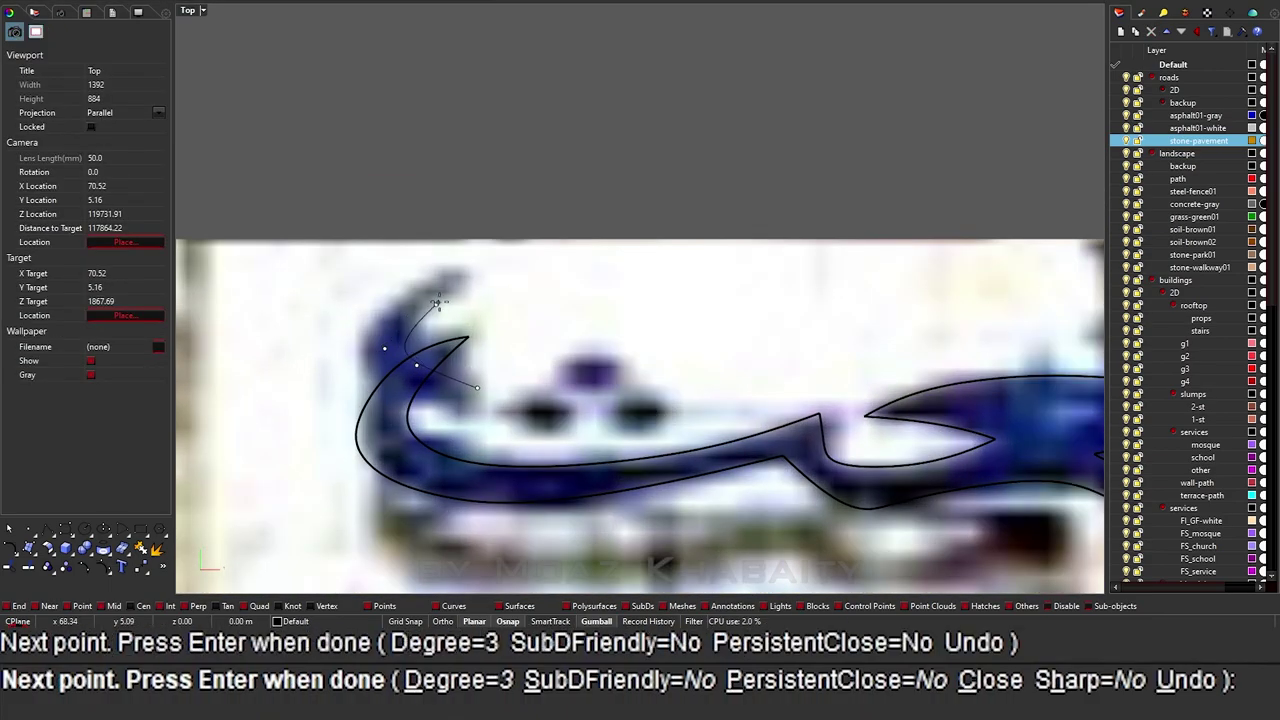
pyautogui.press('Return')
pyautogui.click(469, 287)
pyautogui.click(401, 300)
pyautogui.click(367, 338)
pyautogui.click(364, 367)
pyautogui.click(472, 417)
pyautogui.press('Return')
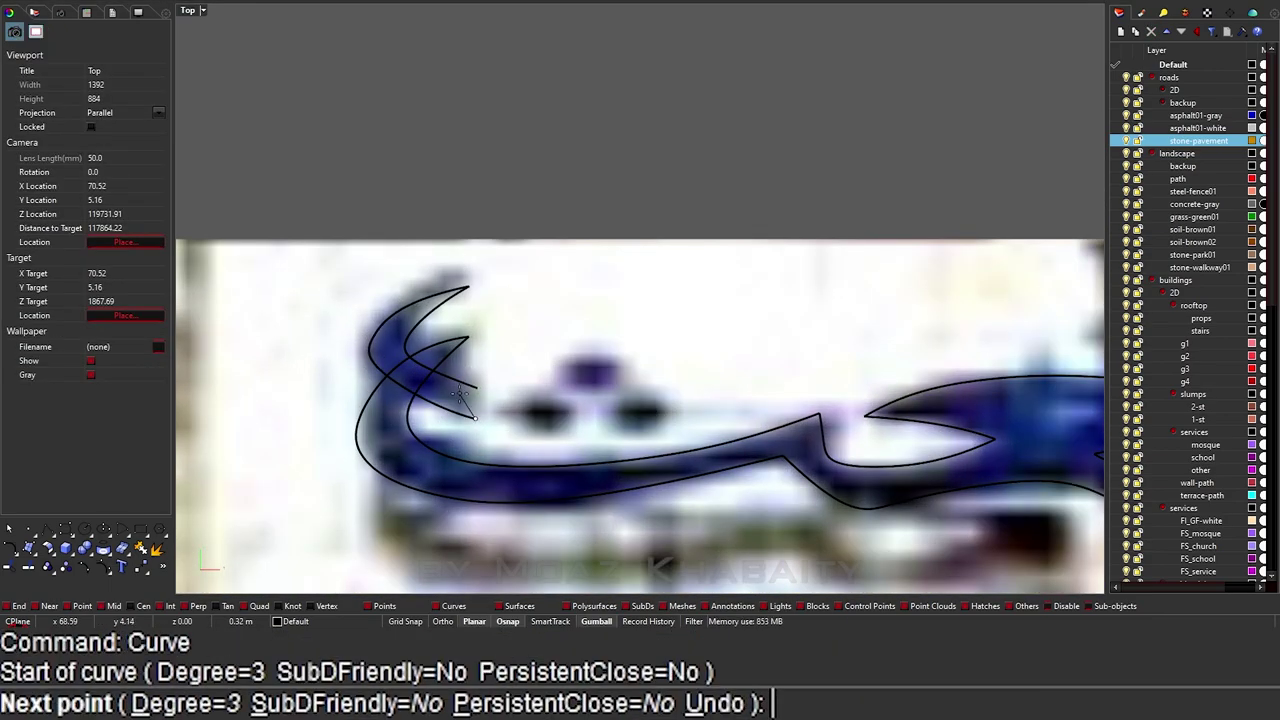
# Step: Trim the curl outline against its cutting curves
pyautogui.write('trim')
pyautogui.press('Return')
pyautogui.click(392, 377)
pyautogui.press('Return')
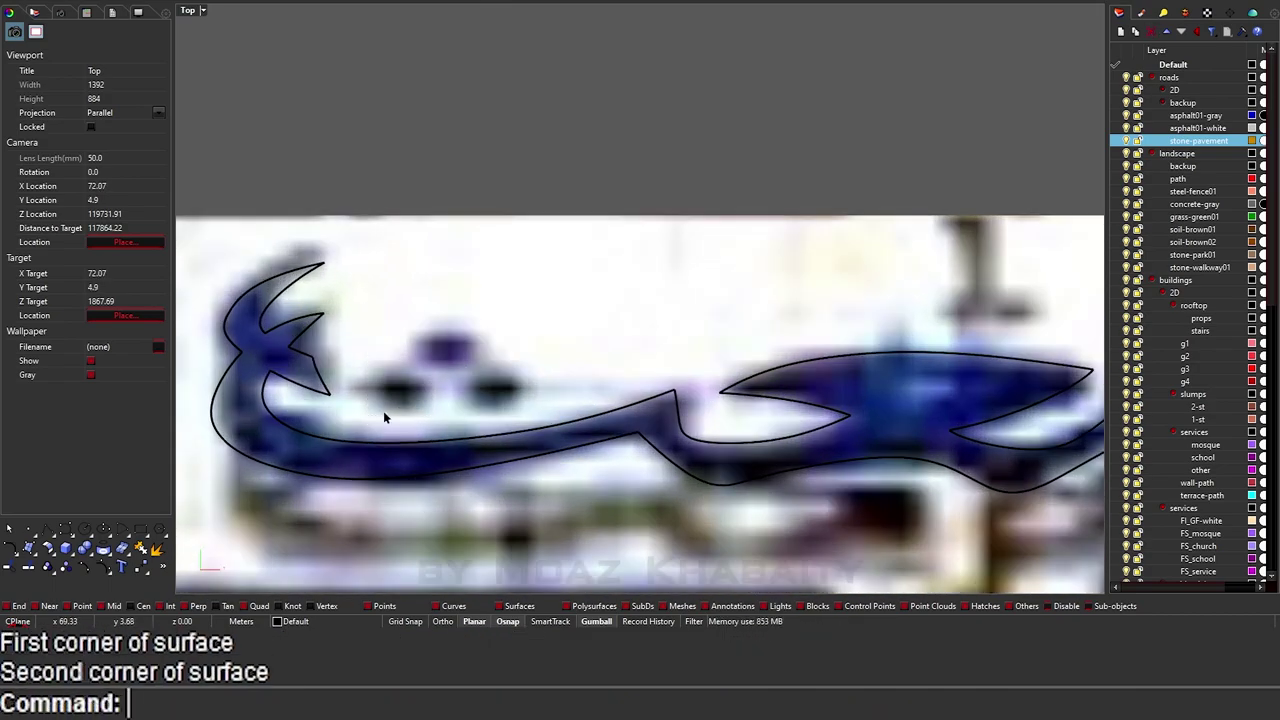
# Step: Draw the diamond-shaped dot as a closed outline
pyautogui.click(405, 372)
pyautogui.click(430, 390)
pyautogui.click(405, 410)
pyautogui.click(380, 388)
pyautogui.click(405, 372)
pyautogui.click(418, 399)
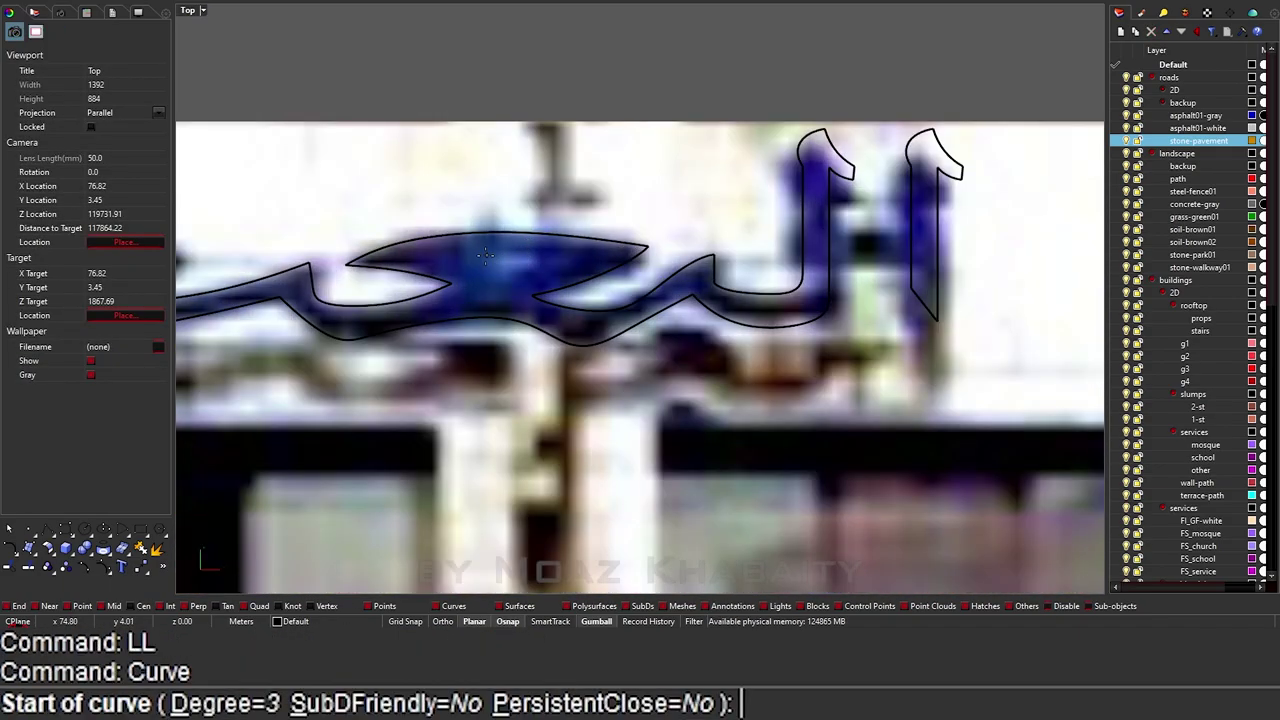
# Step: Draw the small closed teardrop shape inside the letter
pyautogui.click(472, 258)
pyautogui.click(540, 255)
pyautogui.click(500, 276)
pyautogui.click(472, 258)
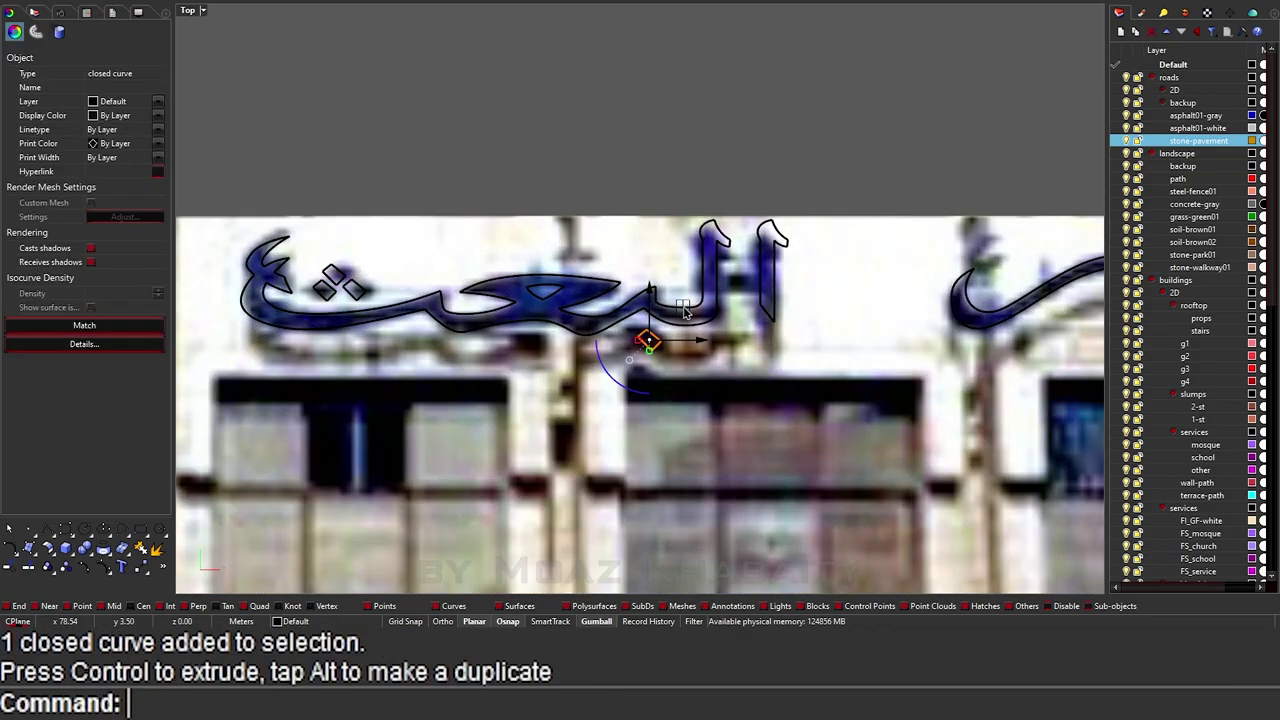
# Step: Use the Farsi tool to place the Arabic text 'وزارة الإعلام' below the building model
pyautogui.scroll(-3, 706, 355)
pyautogui.write('Farsi')
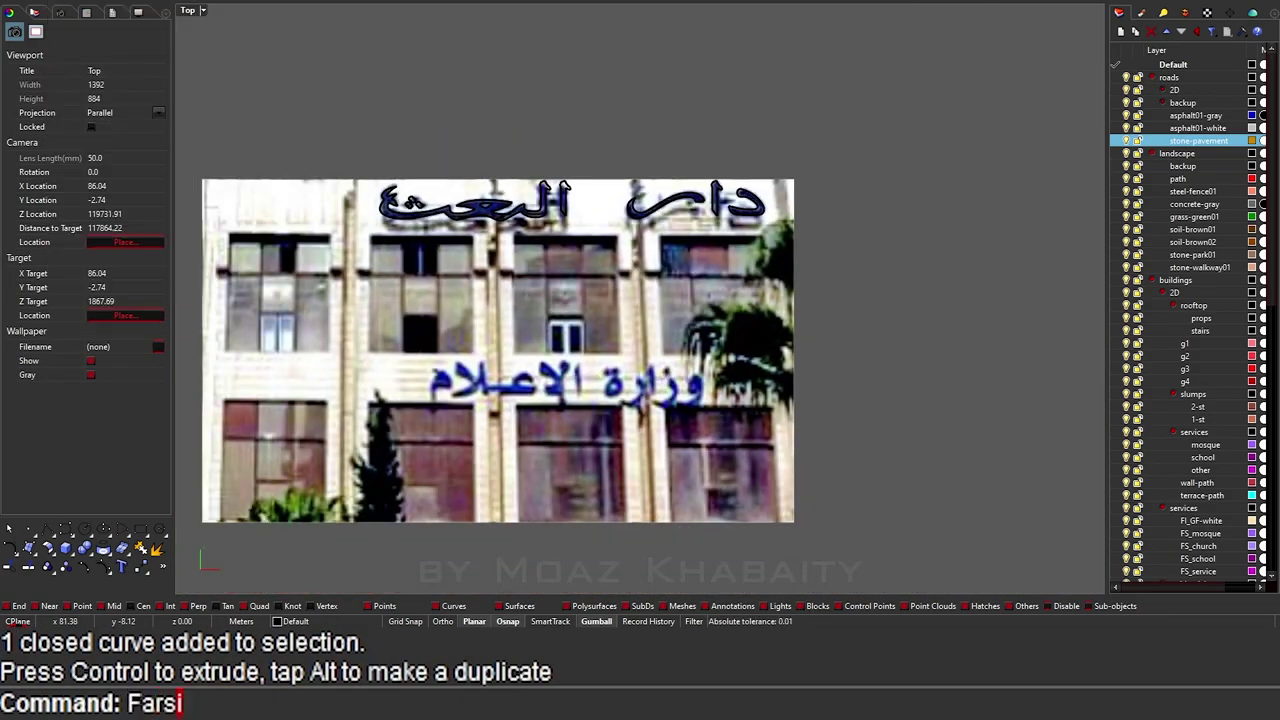
pyautogui.press('Return')
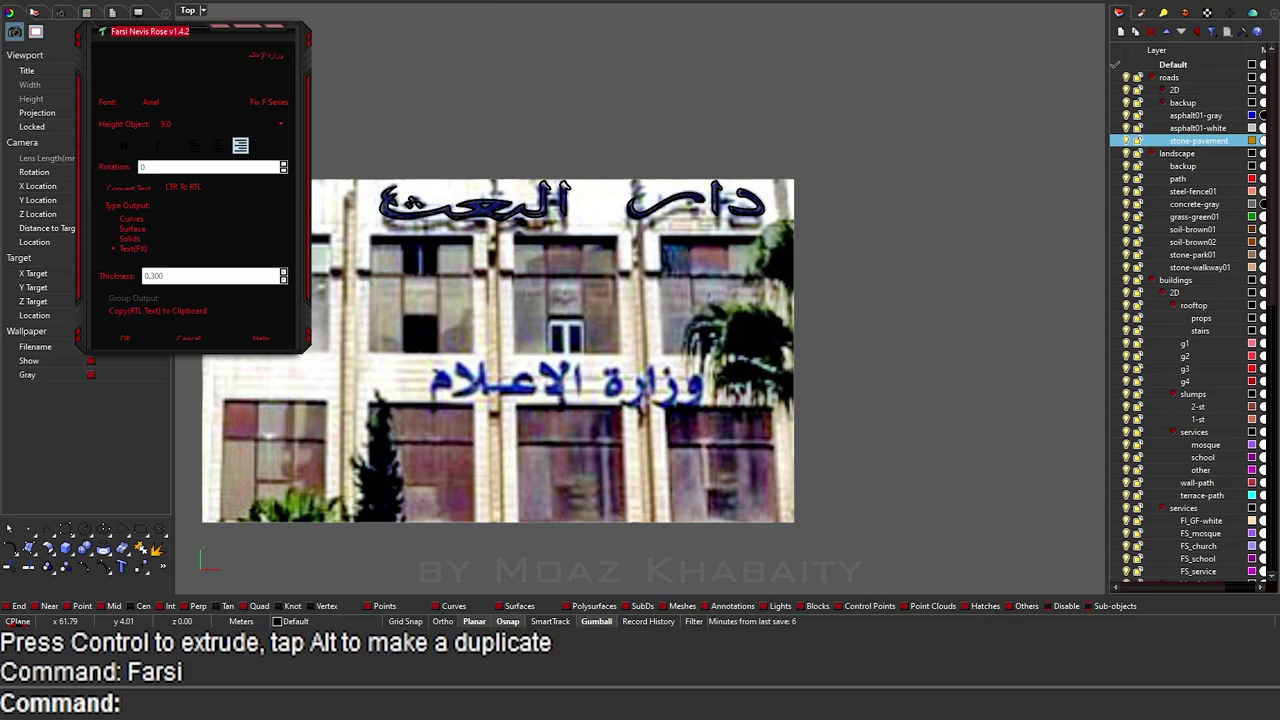
pyautogui.click(124, 339)
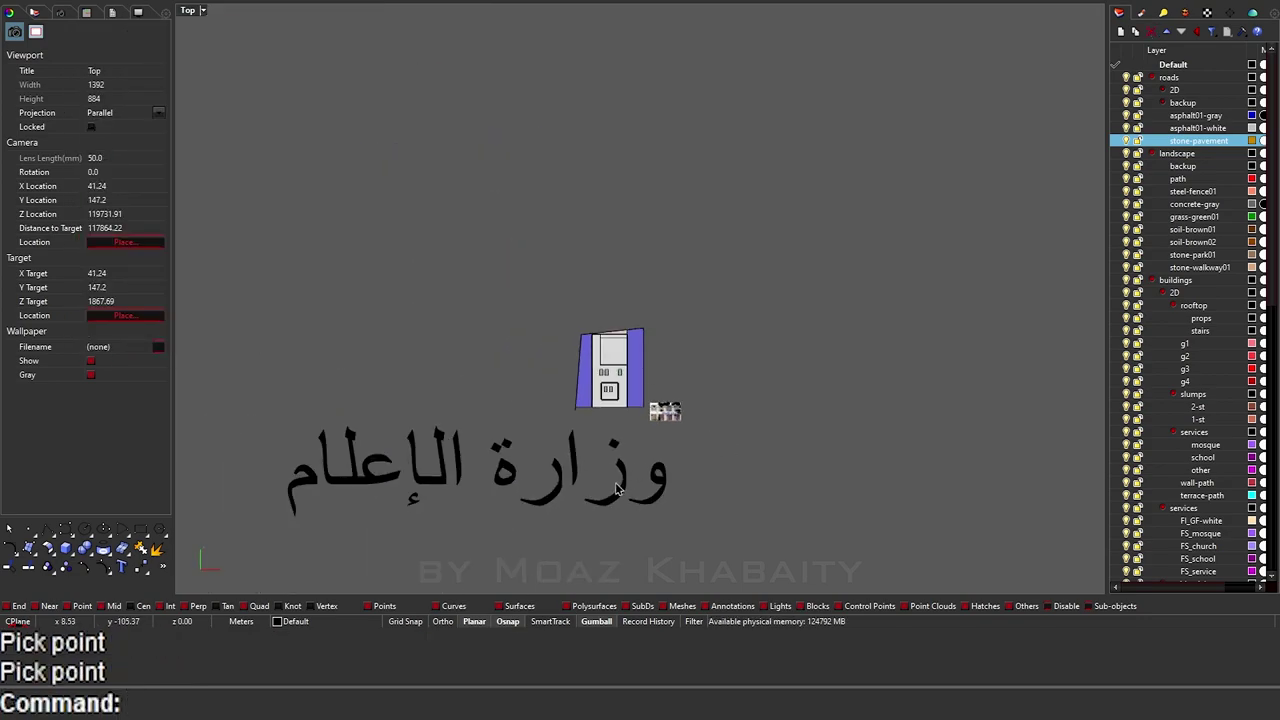
pyautogui.click(617, 489)
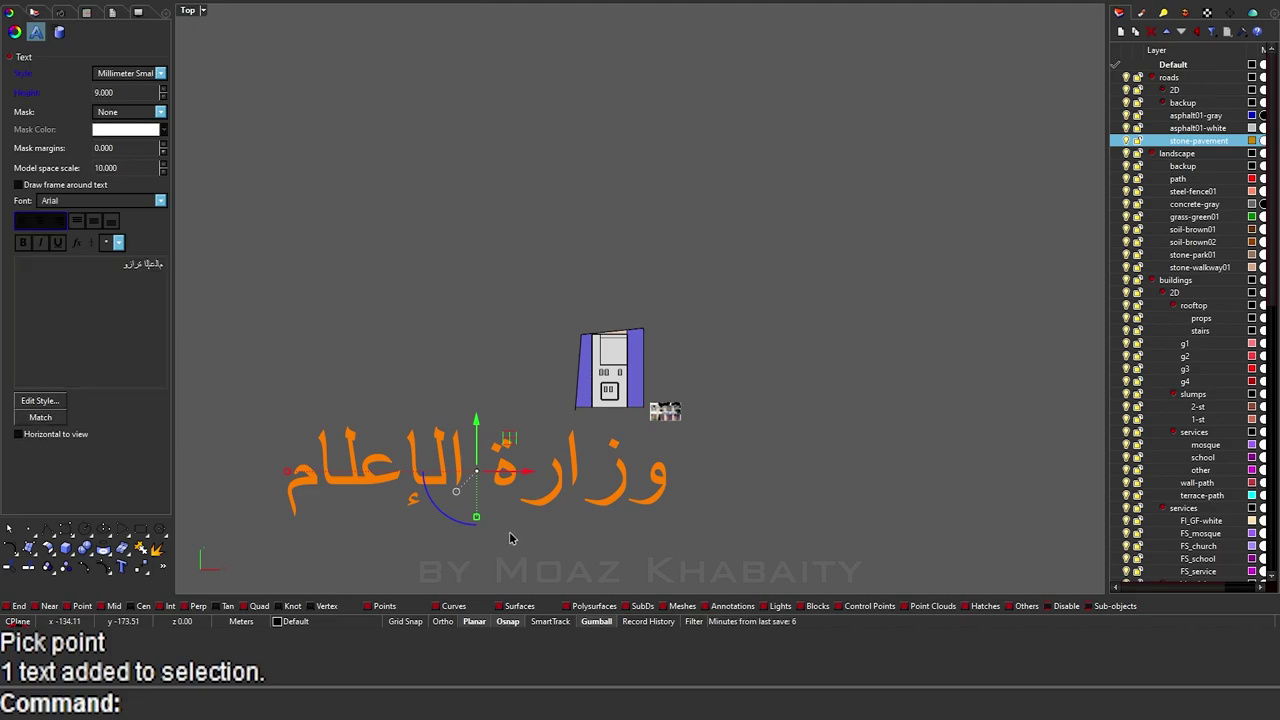
# Step: Explode the Arabic text into separate letter curves
pyautogui.write('explode')
pyautogui.press('Return')
pyautogui.scroll(1, 427, 495)
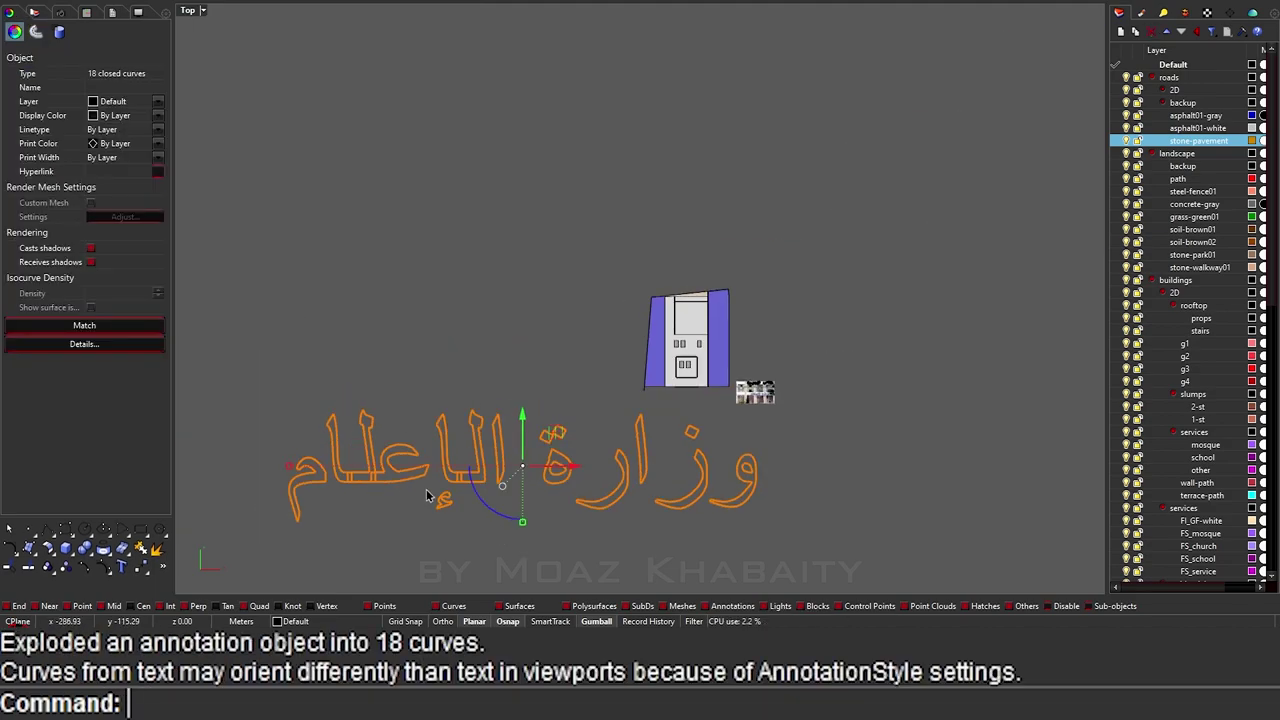
pyautogui.scroll(2, 427, 495)
pyautogui.scroll(2, 475, 480)
# Step: Delete the two short overlapping segments where the lam-alef curves cross
pyautogui.write('trim')
pyautogui.press('Return')
pyautogui.moveTo(523, 457); pyautogui.dragTo(604, 470, button='right')
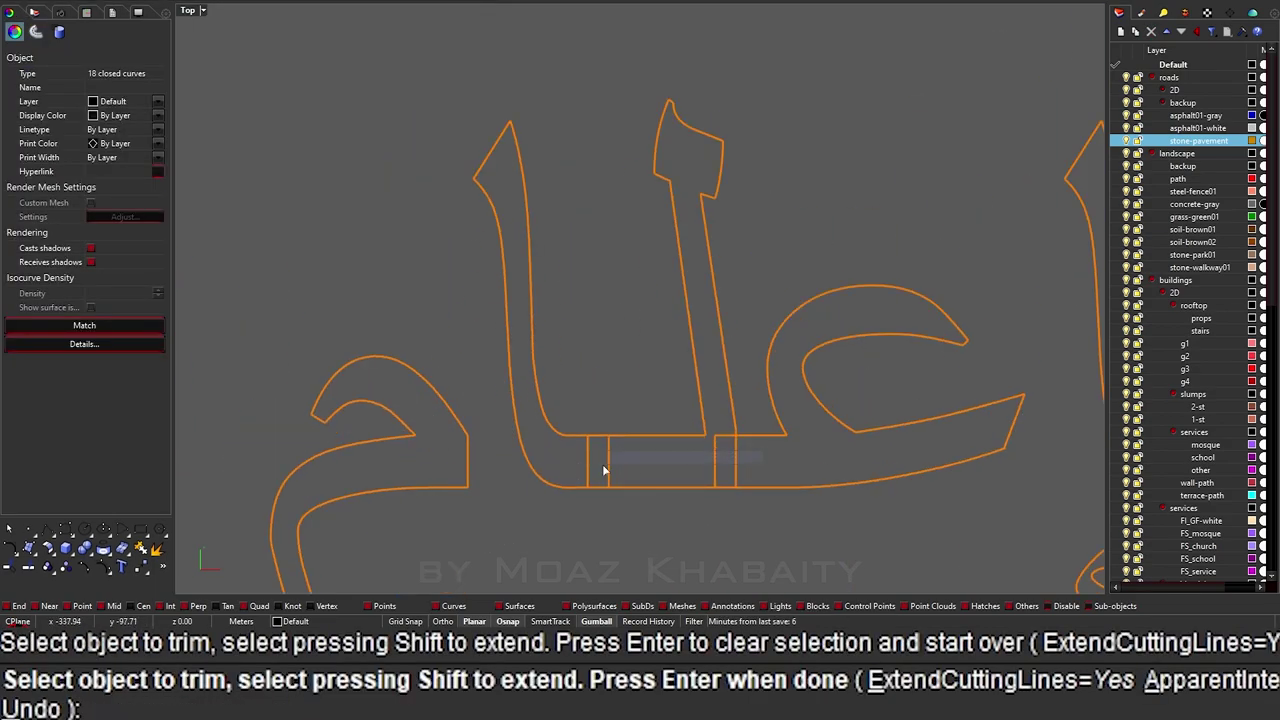
pyautogui.scroll(-5, 604, 470)
pyautogui.scroll(5, 483, 459)
pyautogui.press('Escape')
pyautogui.click(480, 430)
pyautogui.keyDown('ctrl'); pyautogui.keyDown('shift'); pyautogui.moveTo(620, 470); pyautogui.dragTo(503, 421); pyautogui.keyUp('shift'); pyautogui.keyUp('ctrl')
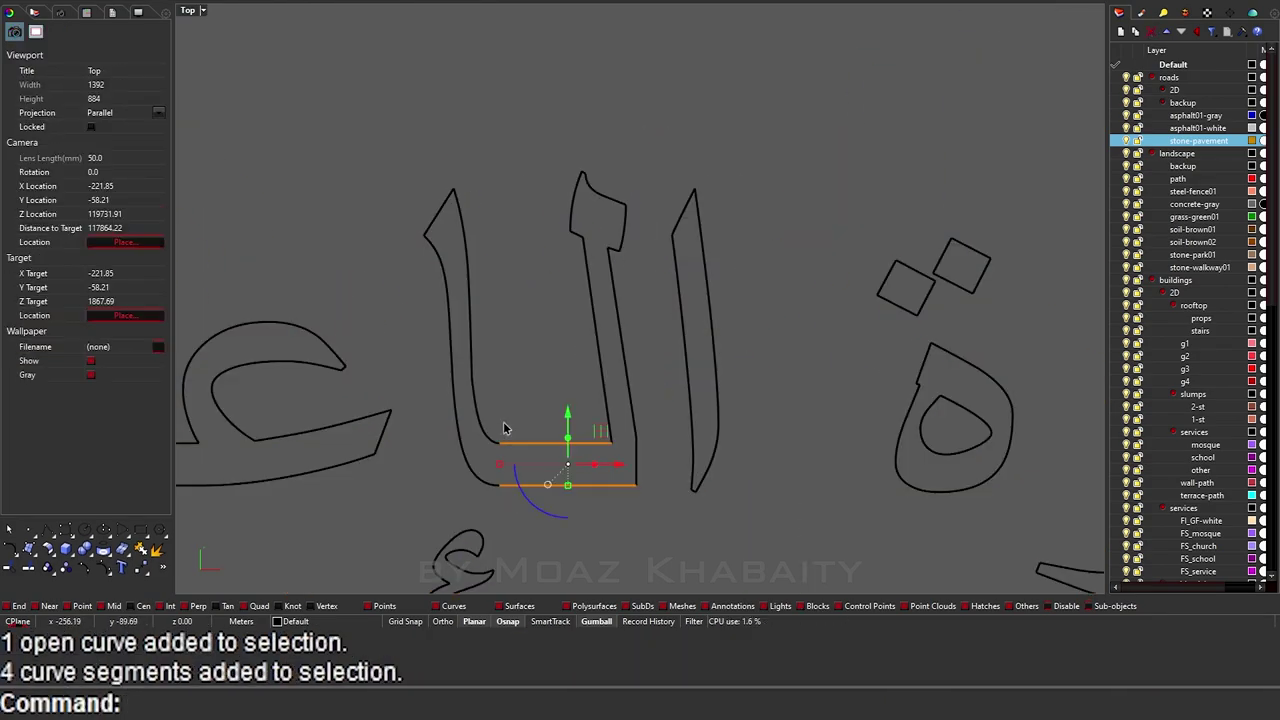
pyautogui.press('Delete')
pyautogui.hotkey('ctrl', 'z')
pyautogui.keyDown('ctrl'); pyautogui.keyDown('shift'); pyautogui.moveTo(512, 519); pyautogui.dragTo(500, 431); pyautogui.keyUp('shift'); pyautogui.keyUp('ctrl')
pyautogui.press('Delete')
# Step: Shift the alef outline to the right
pyautogui.click(470, 425)
pyautogui.moveTo(508, 350); pyautogui.dragTo(581, 344)
pyautogui.scroll(-5, 551, 421)
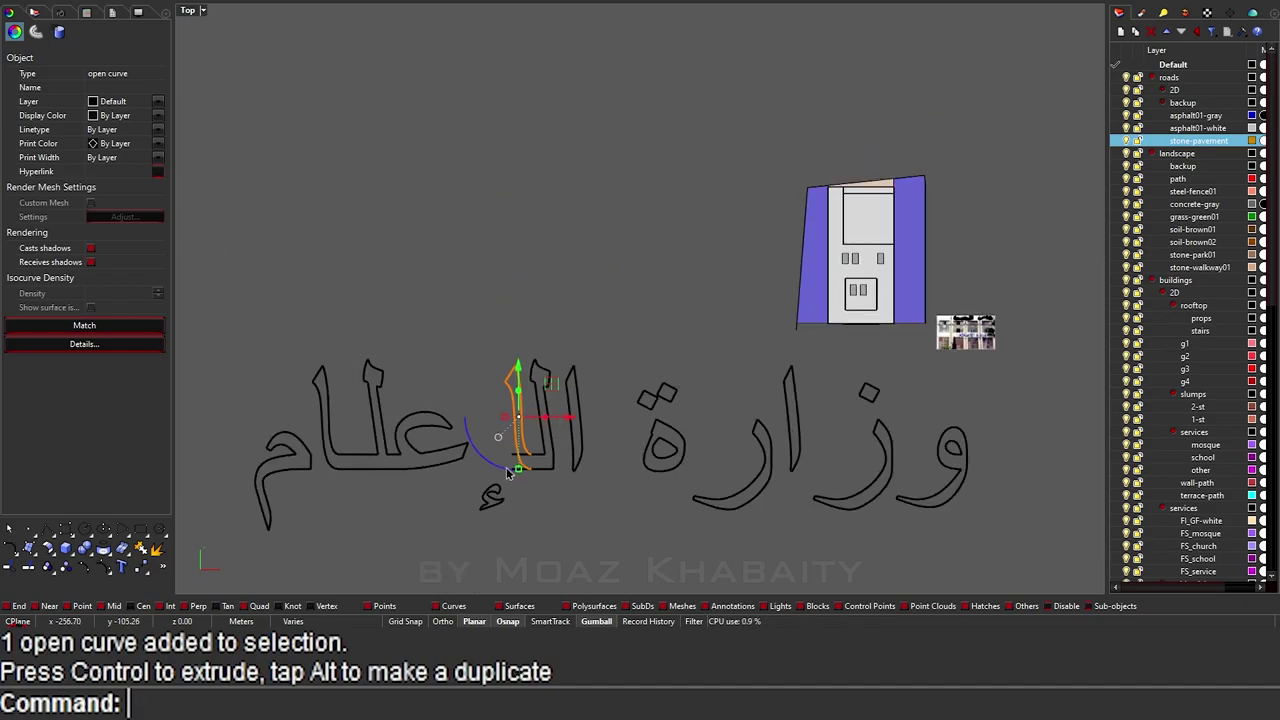
pyautogui.scroll(5, 551, 421)
# Step: Mirror the ain stroke curve and remove the original stroke
pyautogui.keyDown('ctrl'); pyautogui.keyDown('shift'); pyautogui.click(481, 460); pyautogui.keyUp('shift'); pyautogui.keyUp('ctrl')
pyautogui.click(465, 394)
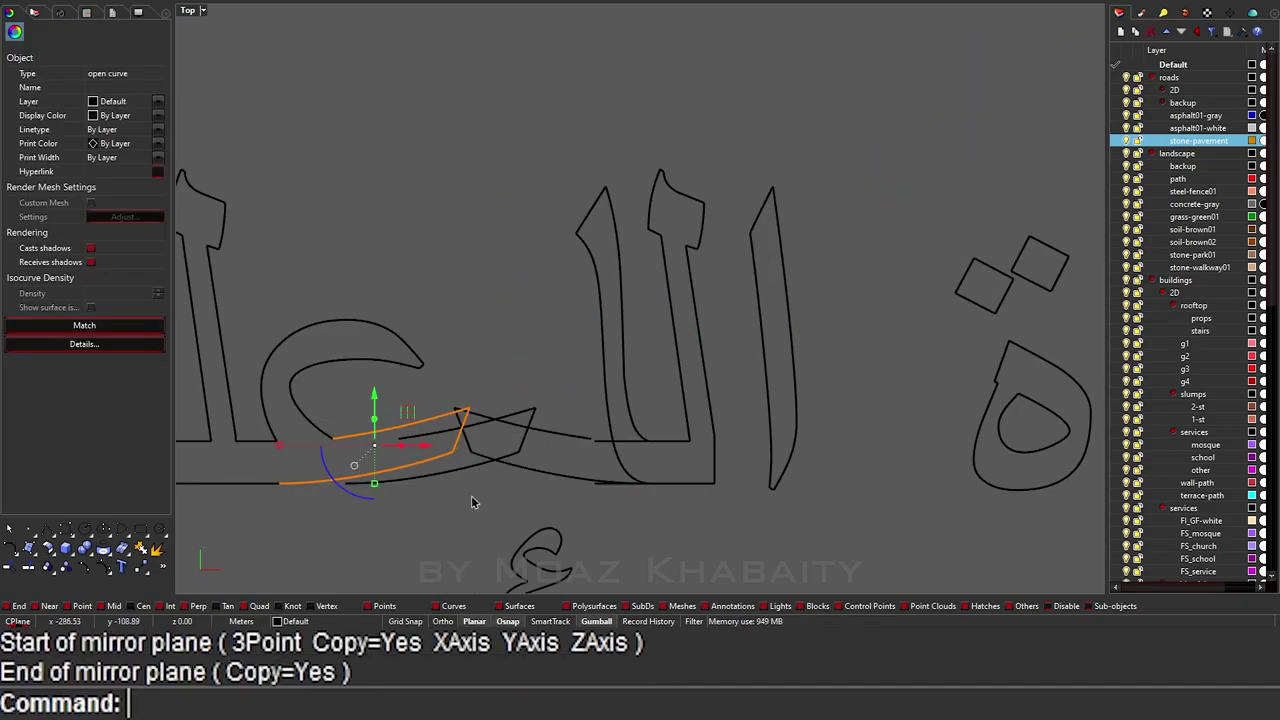
pyautogui.click(471, 495)
pyautogui.press('Delete')
pyautogui.press('Escape')
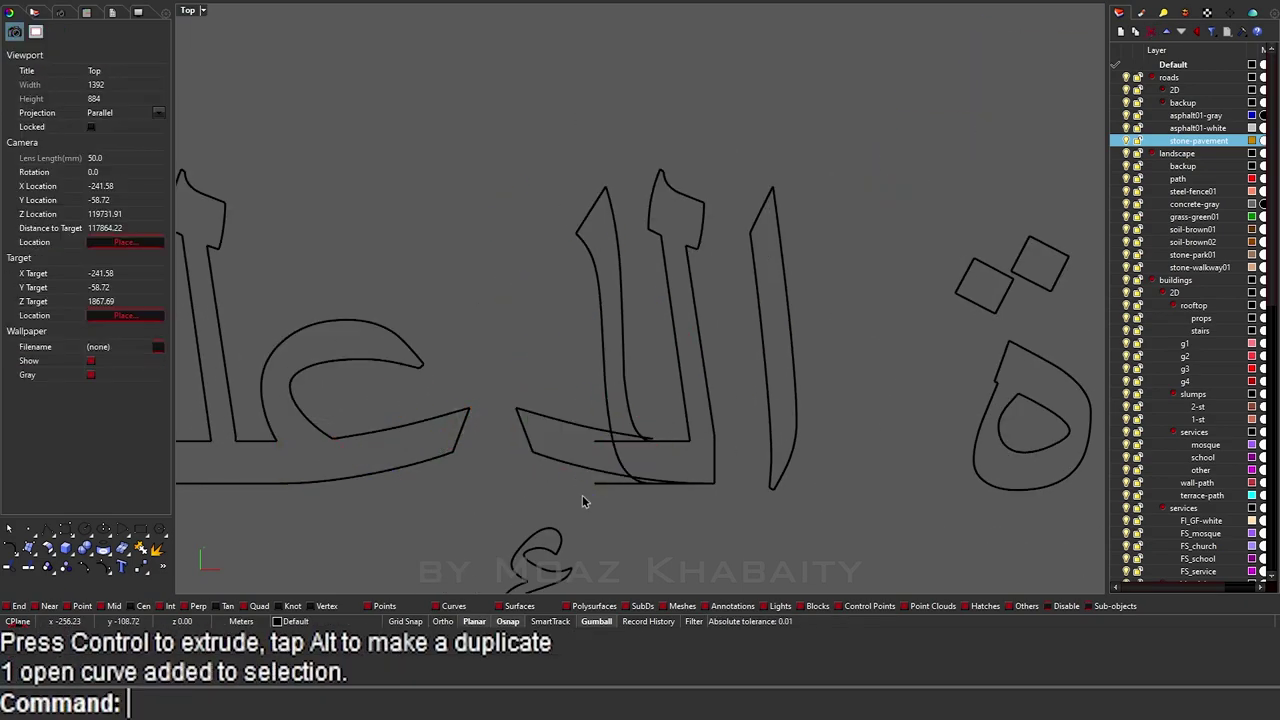
# Step: Extend the two lines to reach the ain stroke boundary
pyautogui.scroll(2, 575, 485)
pyautogui.write('m')
pyautogui.press('Return')
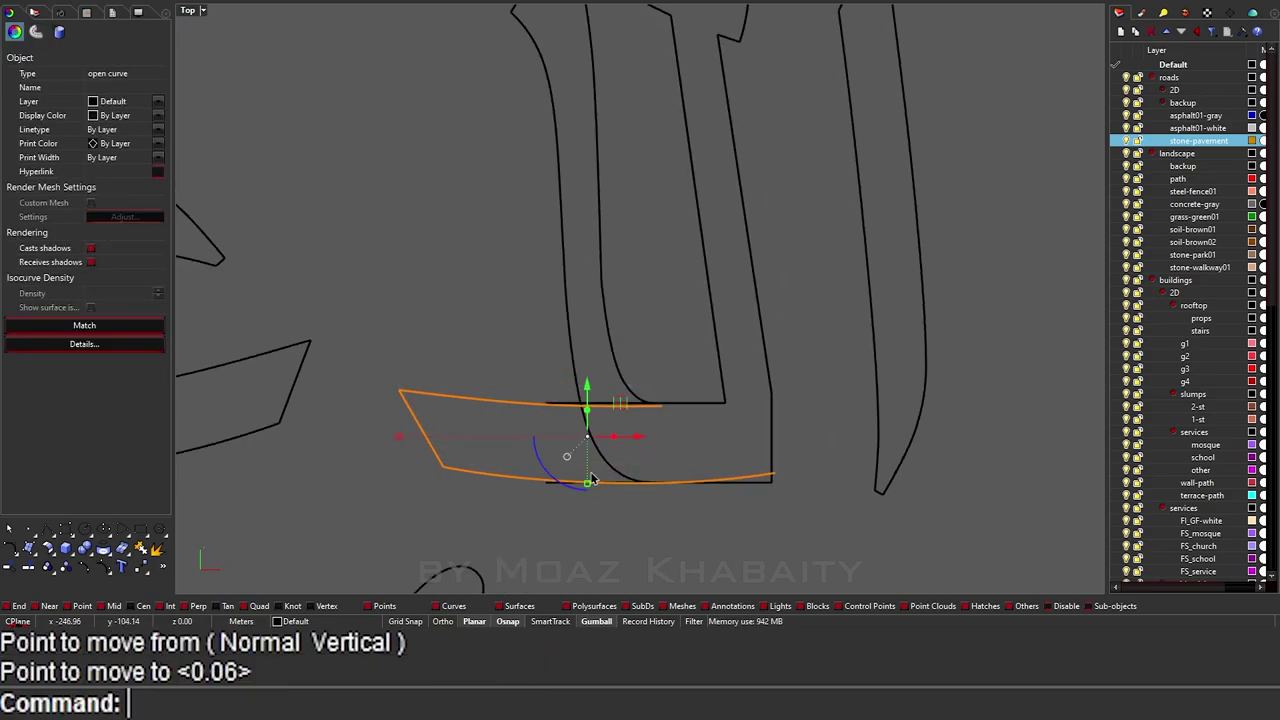
pyautogui.scroll(-2, 591, 479)
pyautogui.scroll(2, 591, 479)
pyautogui.click(497, 456)
pyautogui.write('Extend')
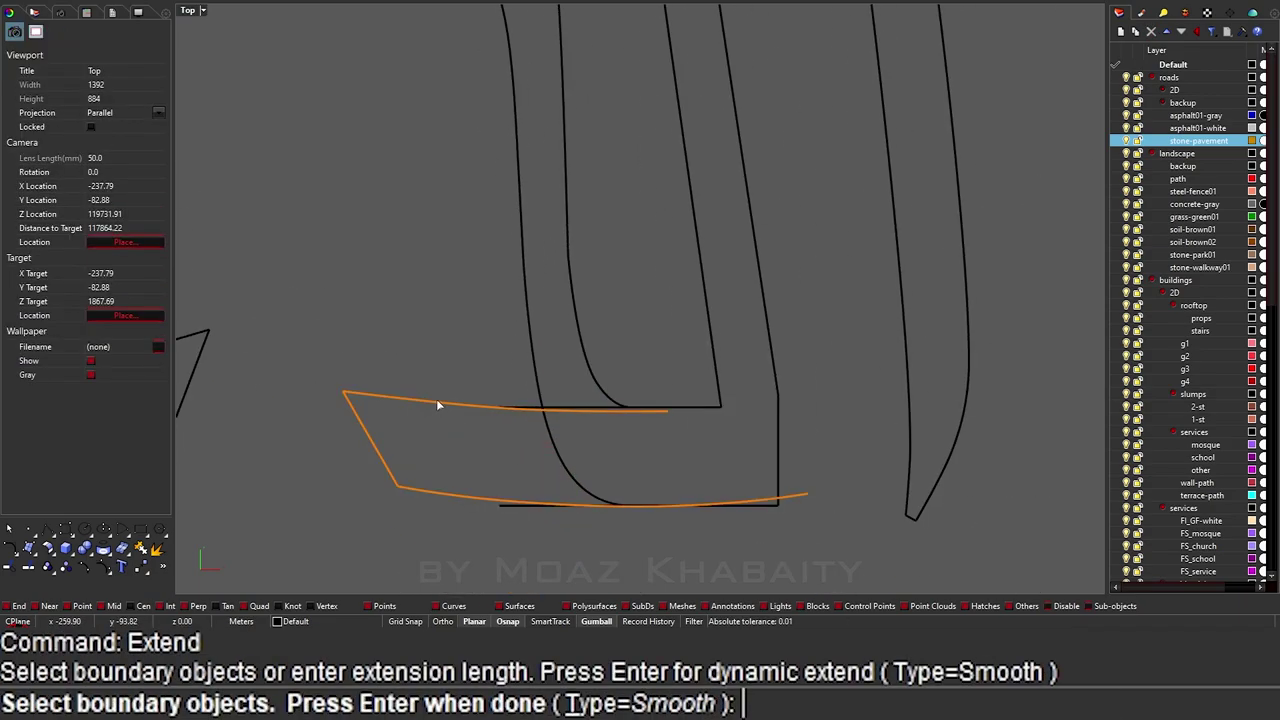
pyautogui.press('Return')
pyautogui.click(520, 407)
pyautogui.press('Escape')
pyautogui.click(591, 410)
# Step: Trim the top and bottom extended lines back to the stroke
pyautogui.write('trim')
pyautogui.press('Return')
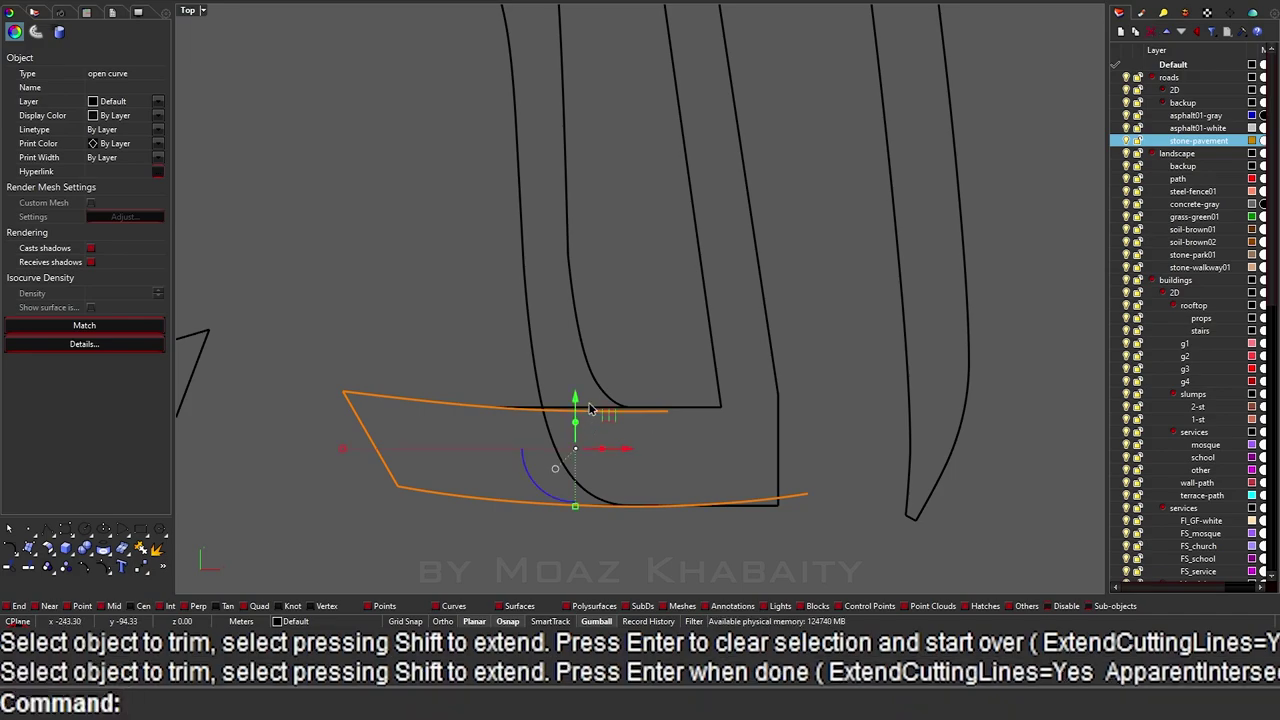
pyautogui.click(590, 410)
pyautogui.click(723, 503)
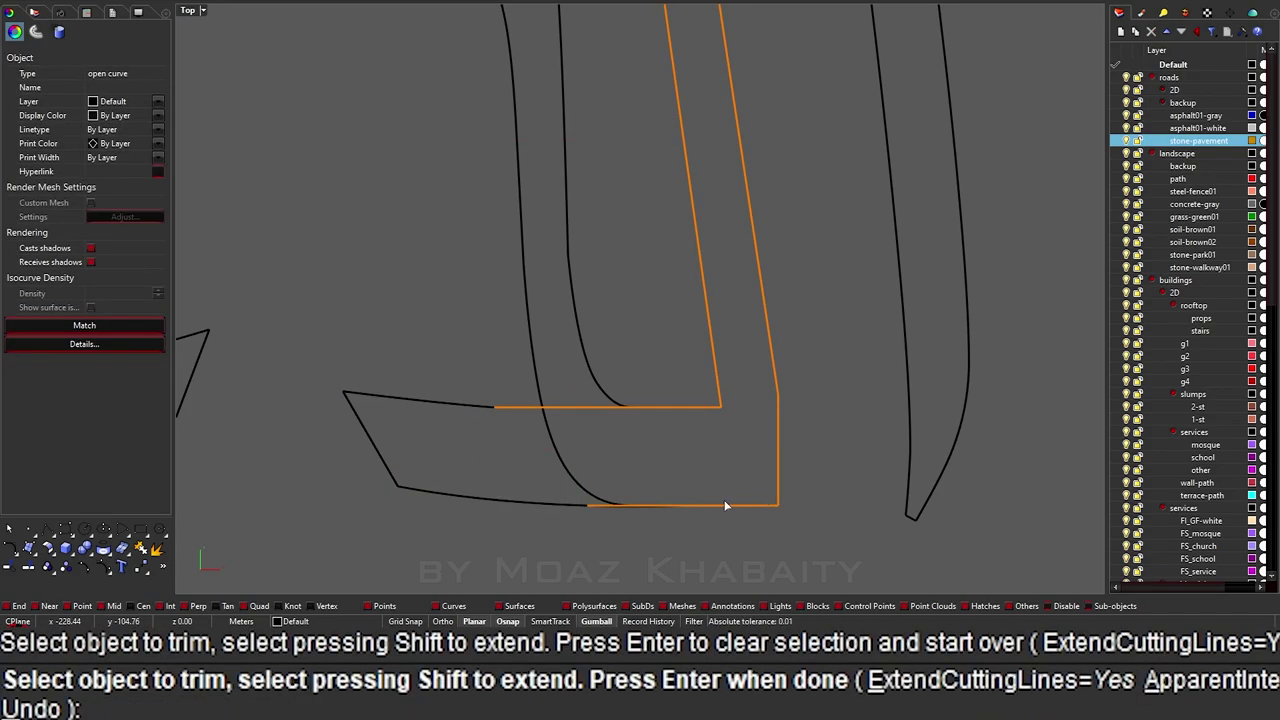
pyautogui.press('Return')
# Step: Reposition the small hamza mark and join the alef-lam curves into one closed outline
pyautogui.scroll(-3, 571, 451)
pyautogui.scroll(3, 630, 505)
pyautogui.click(625, 503)
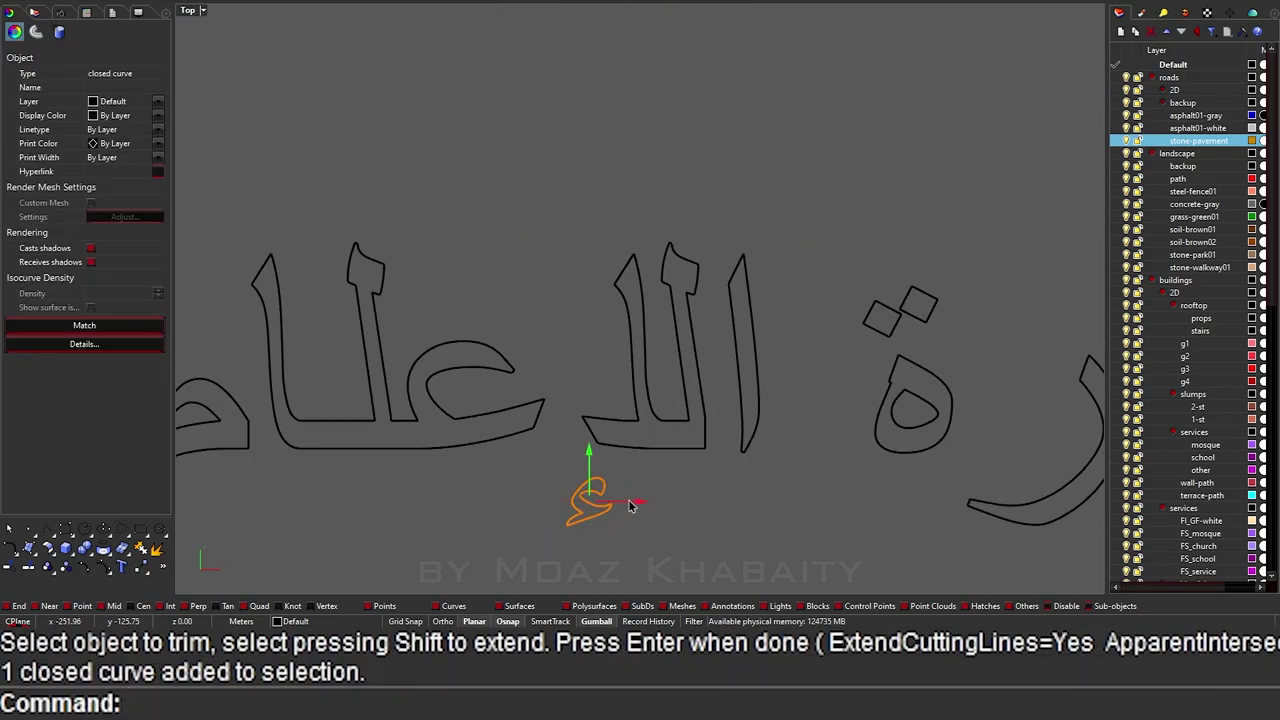
pyautogui.click(415, 487)
pyautogui.scroll(-3, 415, 487)
pyautogui.moveTo(630, 506); pyautogui.dragTo(688, 495)
pyautogui.hotkey('ctrl', 'j')
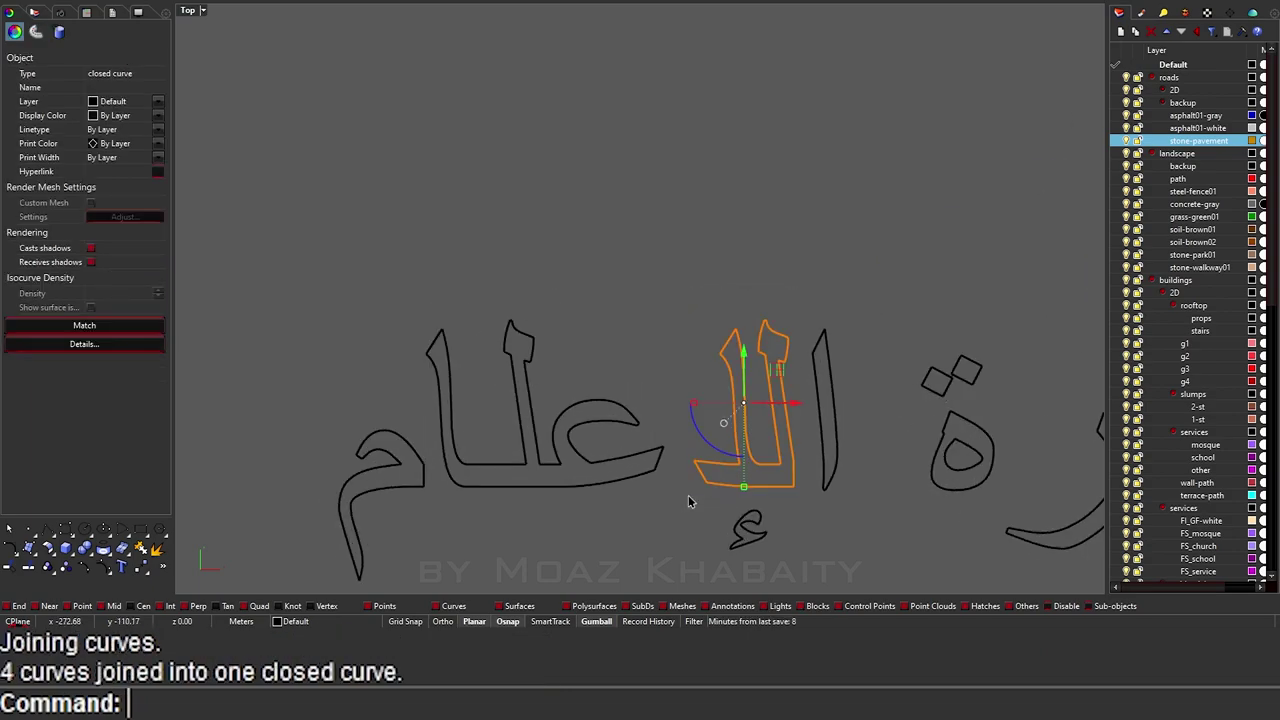
# Step: Replace the old lam-alef curves with the joined duplicate moved into their place
pyautogui.moveTo(725, 411); pyautogui.dragTo(241, 411)
pyautogui.moveTo(574, 512); pyautogui.dragTo(574, 512)
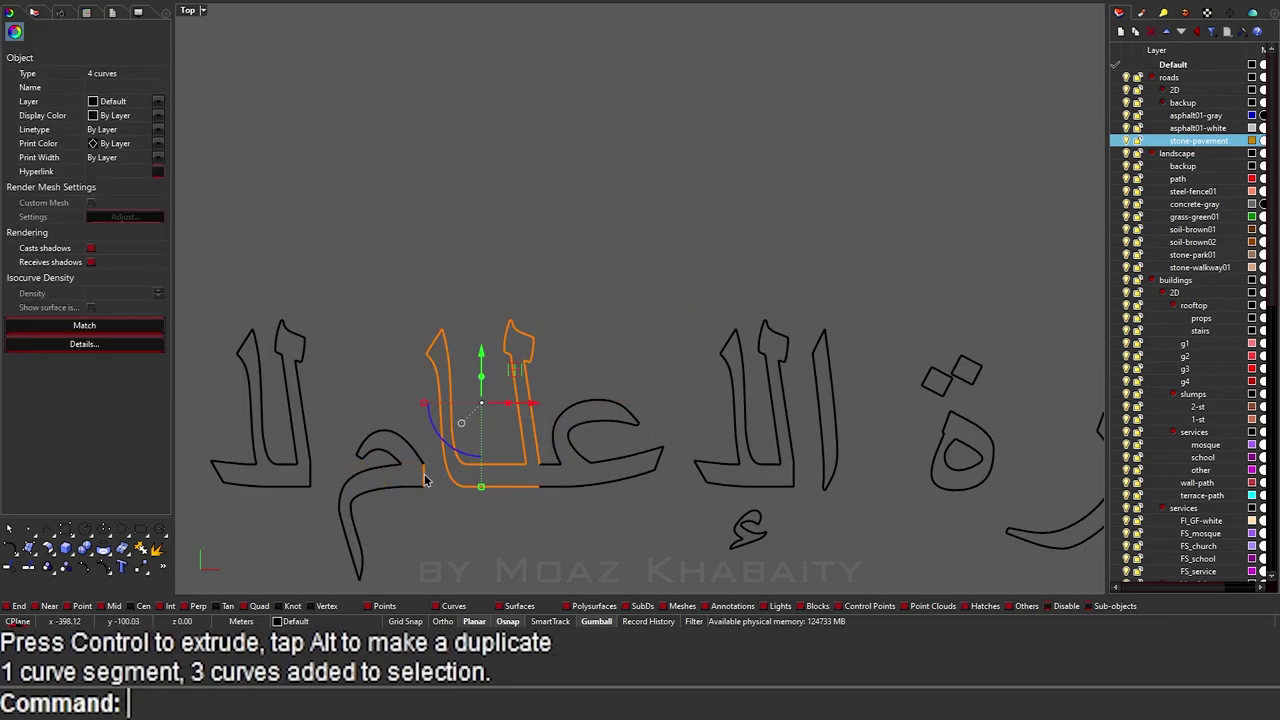
pyautogui.press('Delete')
pyautogui.click(305, 400)
pyautogui.moveTo(310, 403); pyautogui.dragTo(497, 422)
# Step: Trim away the overlapping curve piece against the chosen cutting edge
pyautogui.scroll(5, 517, 449)
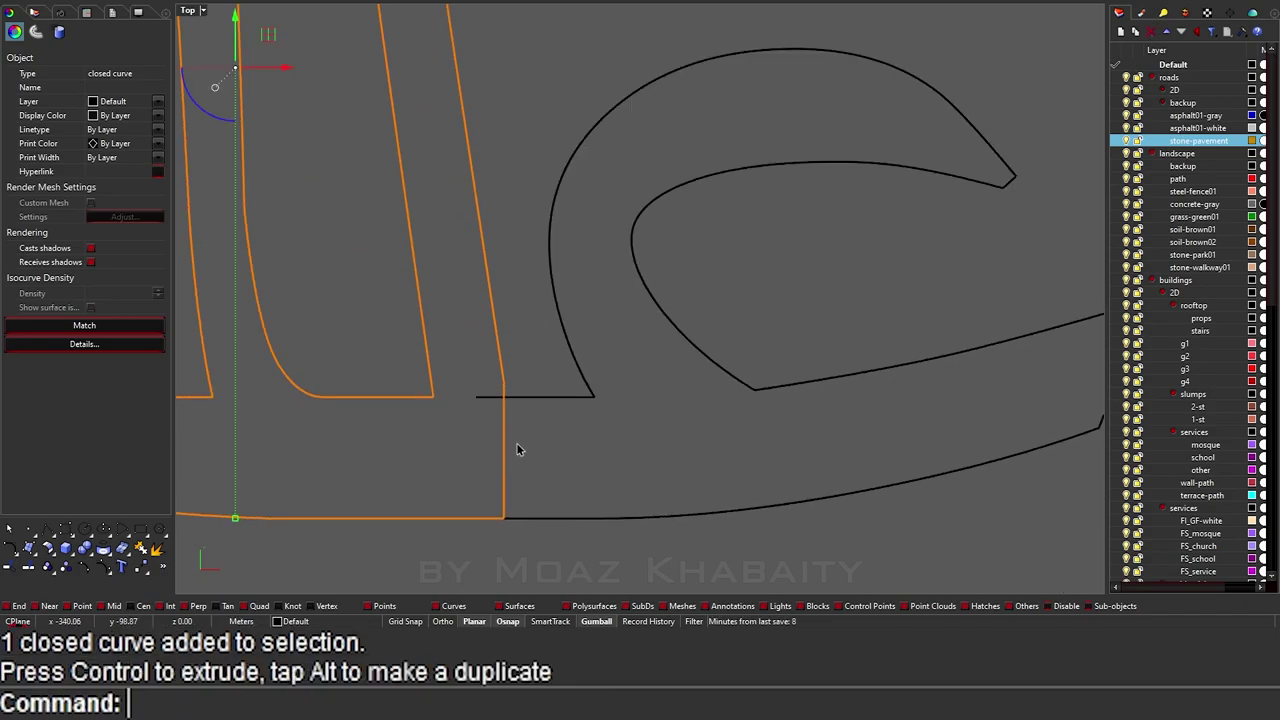
pyautogui.write('trim')
pyautogui.press('Return')
pyautogui.click(512, 481)
pyautogui.press('Return')
pyautogui.click(545, 520)
# Step: Clear the selection and zoom out to view the whole lettering
pyautogui.scroll(-5, 515, 449)
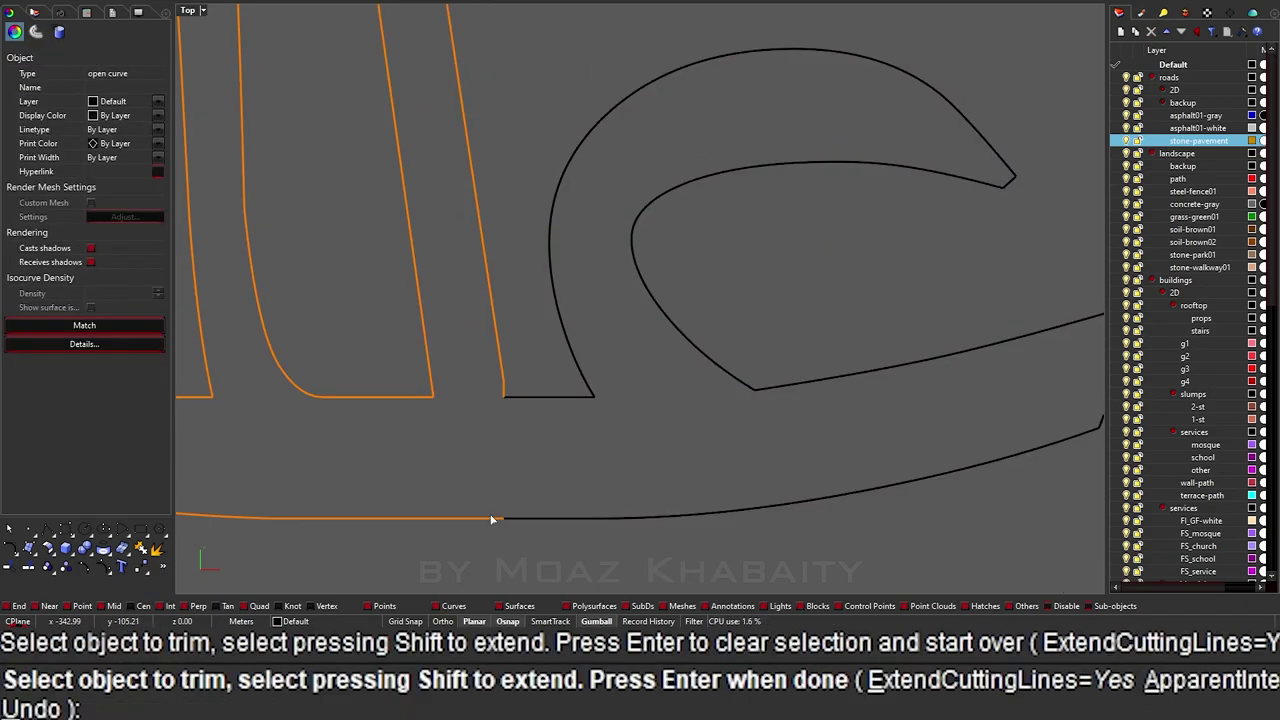
pyautogui.press('Escape')
pyautogui.scroll(5, 697, 490)
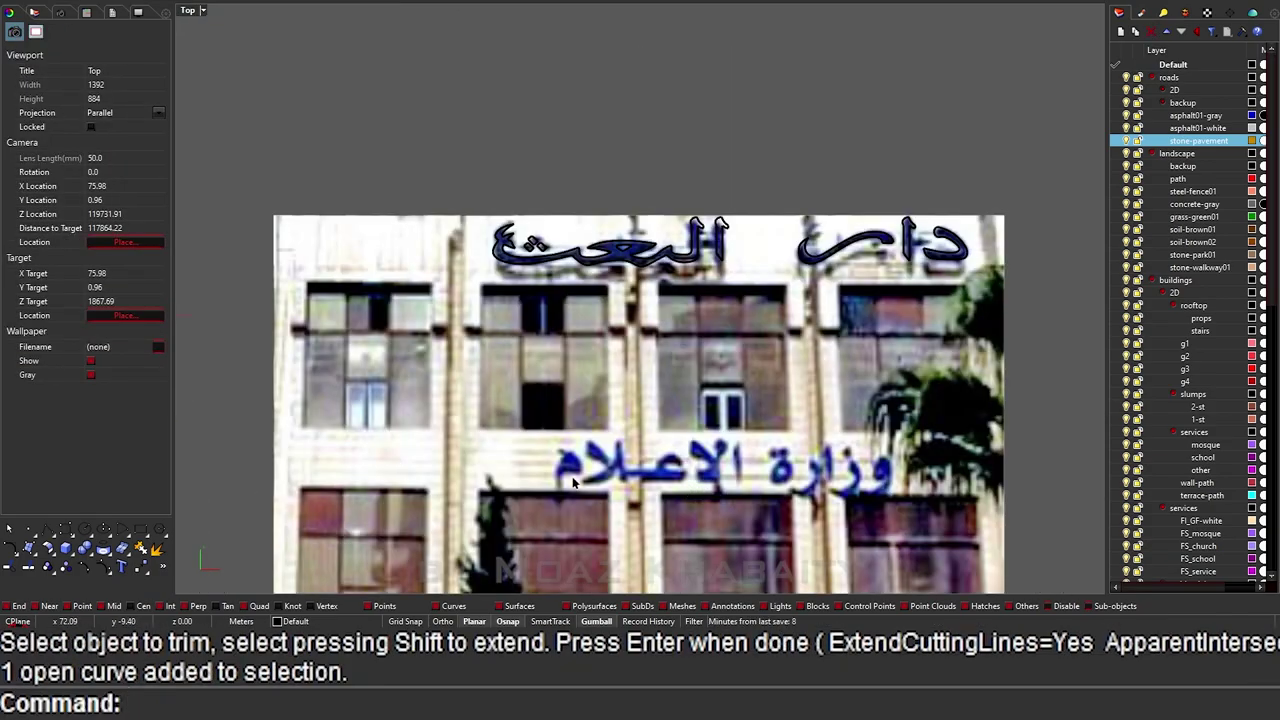
pyautogui.scroll(2, 573, 483)
pyautogui.scroll(-5, 763, 457)
pyautogui.scroll(-3, 691, 300)
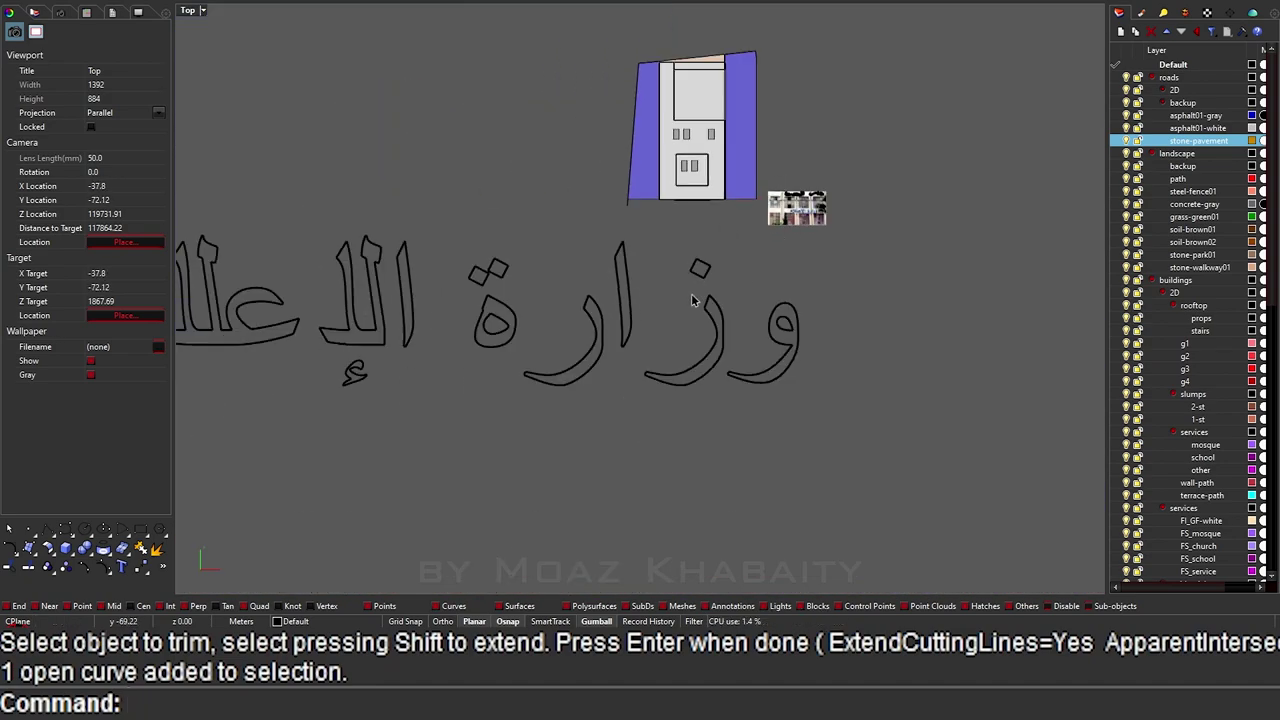
pyautogui.scroll(-1, 498, 487)
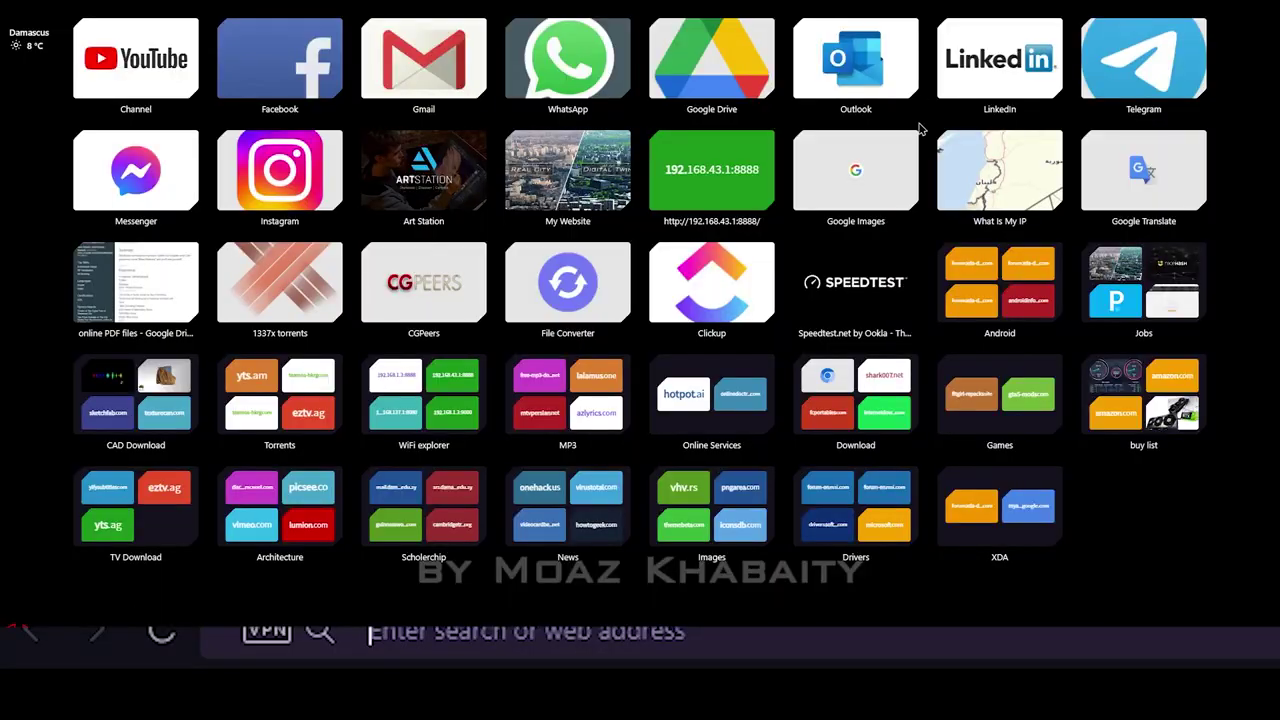
# Step: Search for 'وزارة الإعلام', refine the query with 'سوري دمشق', and browse the images
pyautogui.write('وزارة الإعلام')
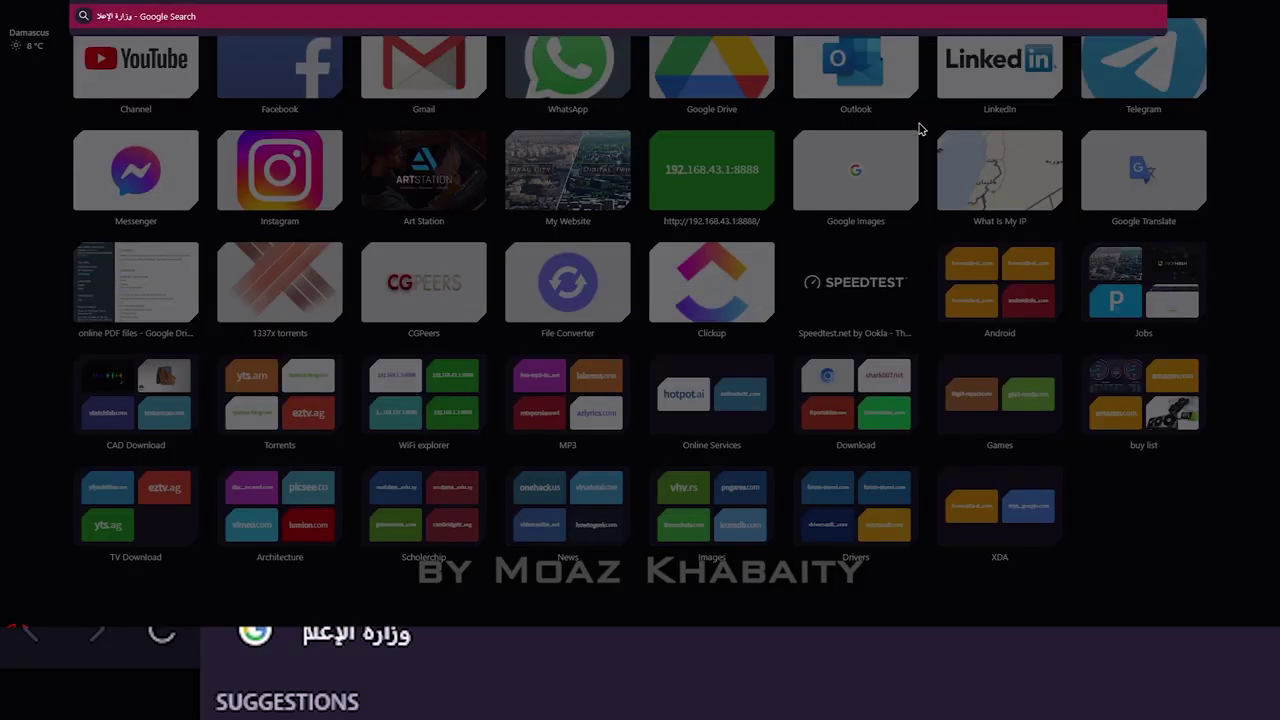
pyautogui.press('Return')
pyautogui.click(248, 12)
pyautogui.write('سوري')
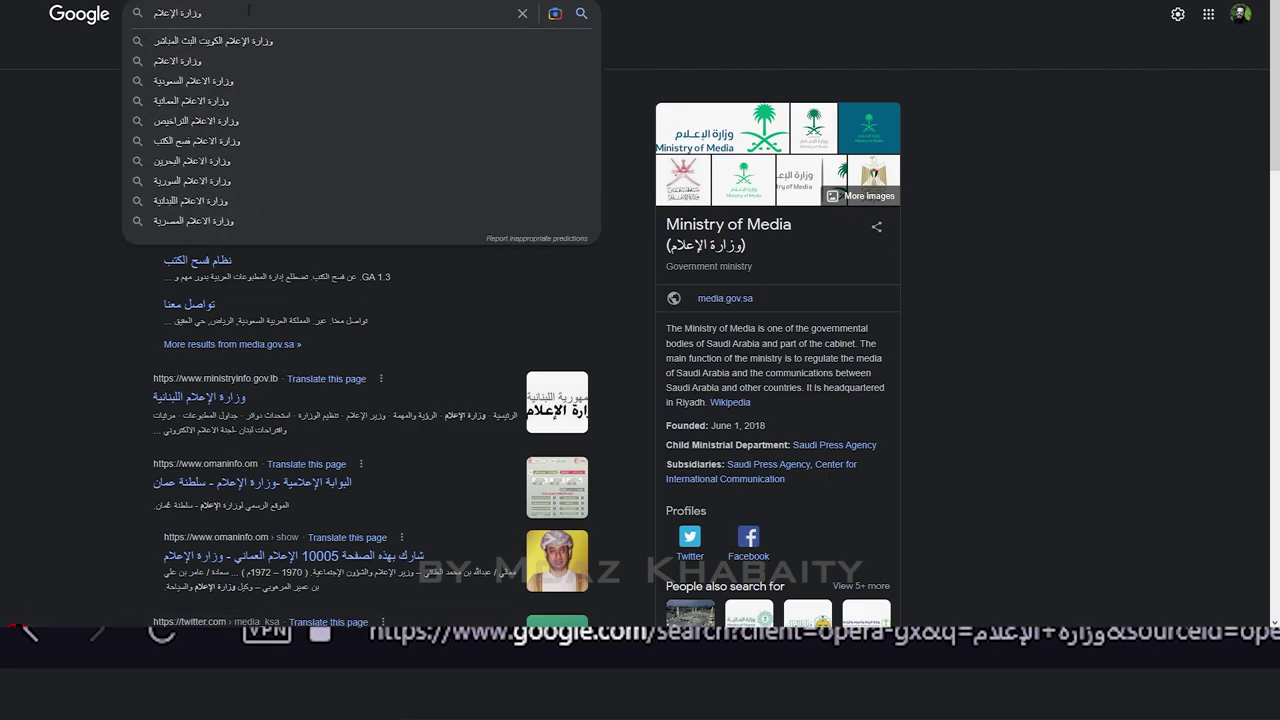
pyautogui.write(' دمشق')
pyautogui.press('Return')
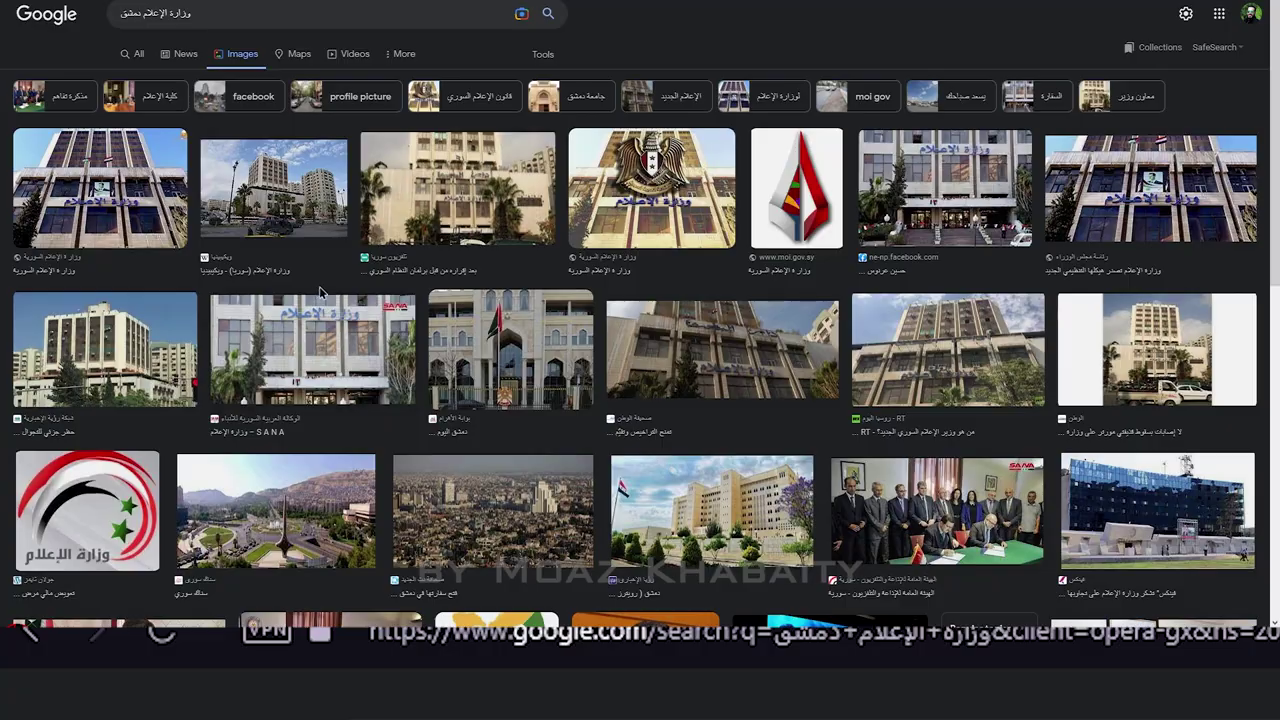
pyautogui.scroll(-5, 320, 291)
pyautogui.scroll(5, 338, 316)
pyautogui.scroll(5, 330, 250)
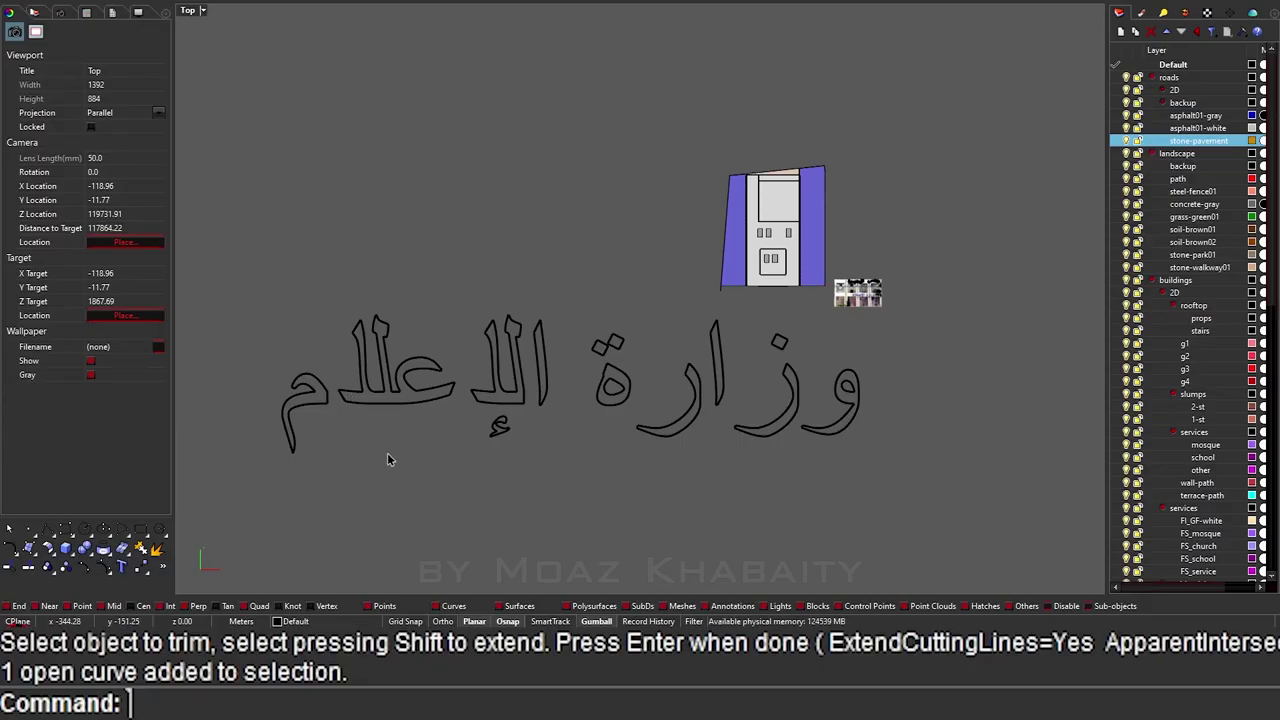
# Step: Create Arabic text 'وزارة الإعلام' with the Farsi plugin, pick a font, and place it above the lettering
pyautogui.write('Farsi')
pyautogui.press('Return')
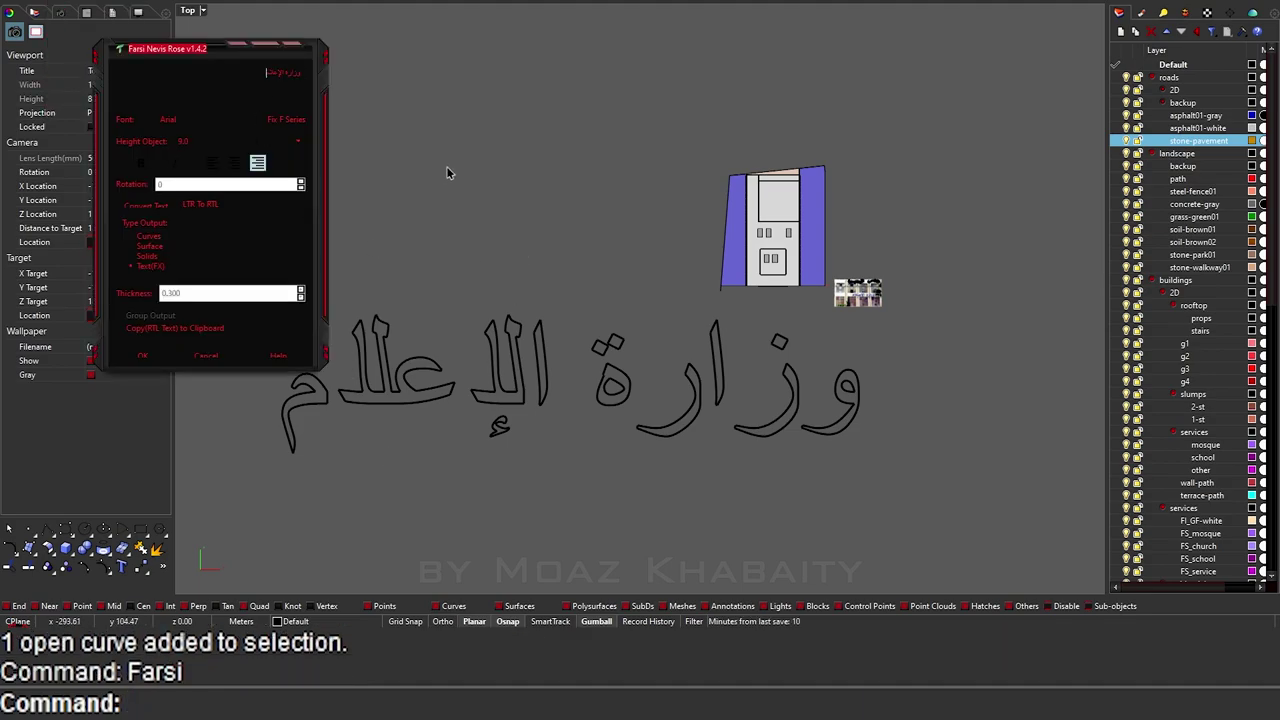
pyautogui.press('Return')
pyautogui.click(483, 243)
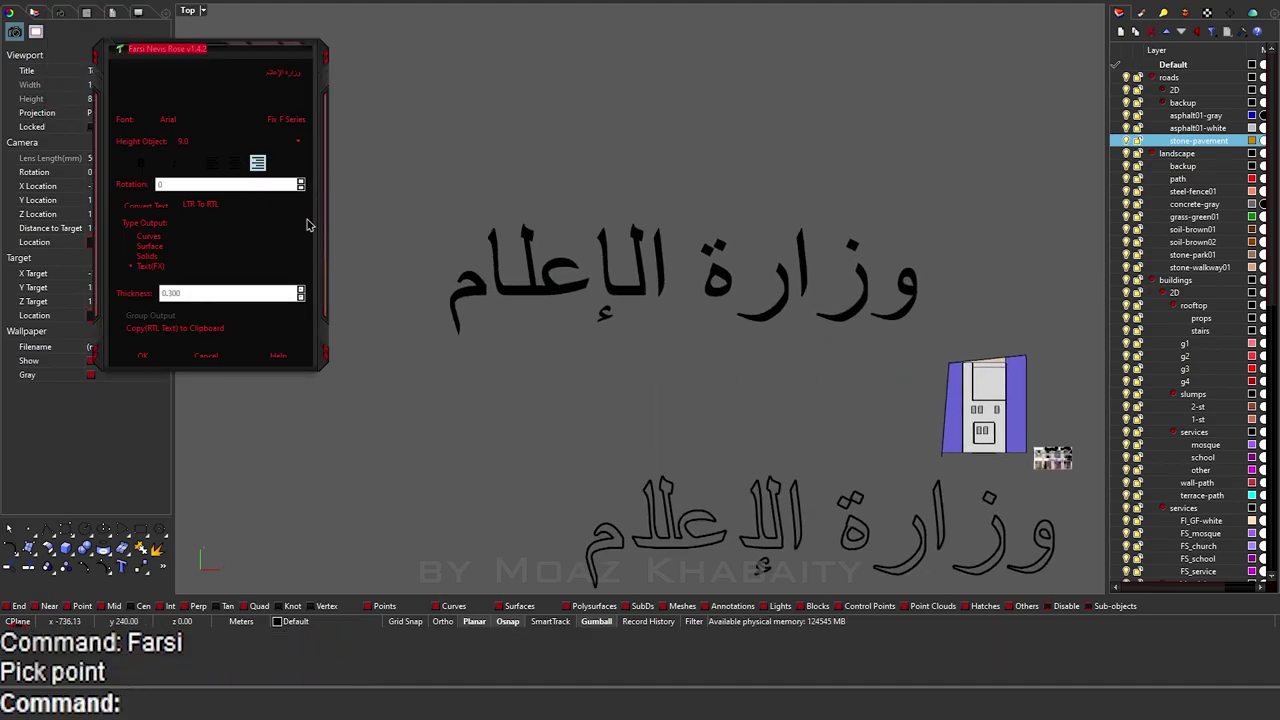
pyautogui.click(170, 121)
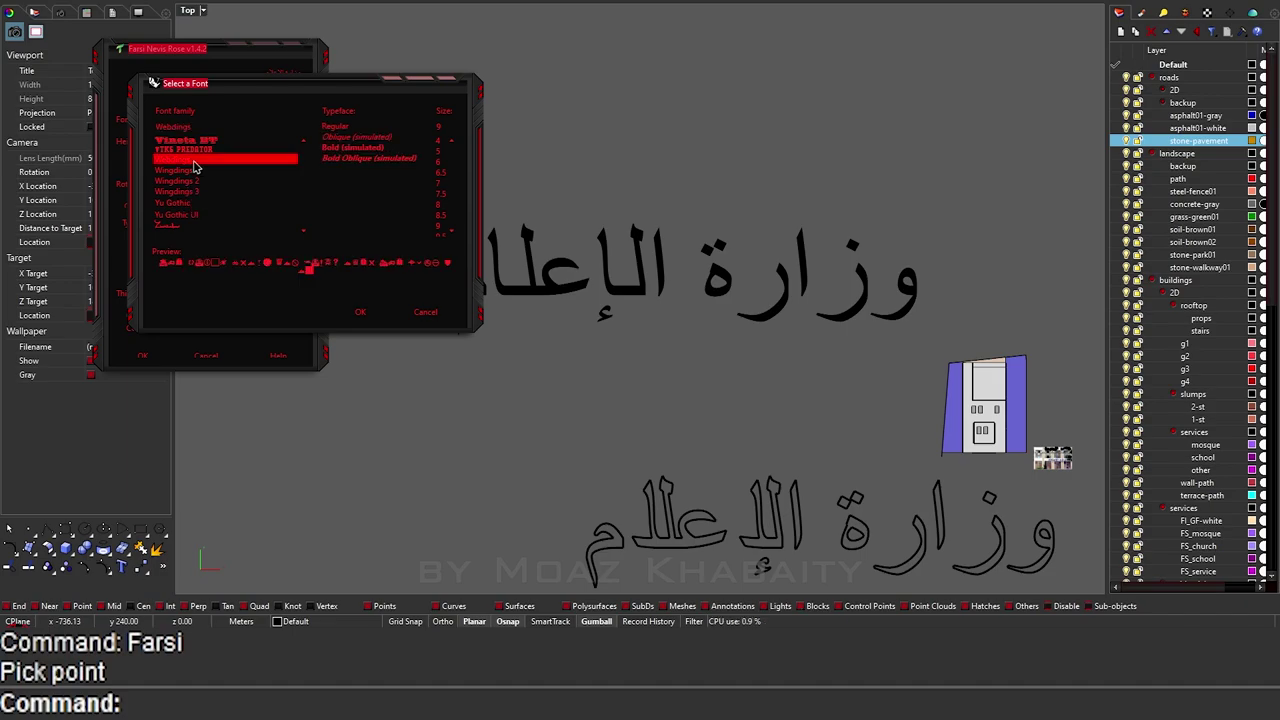
pyautogui.click(362, 315)
pyautogui.click(239, 332)
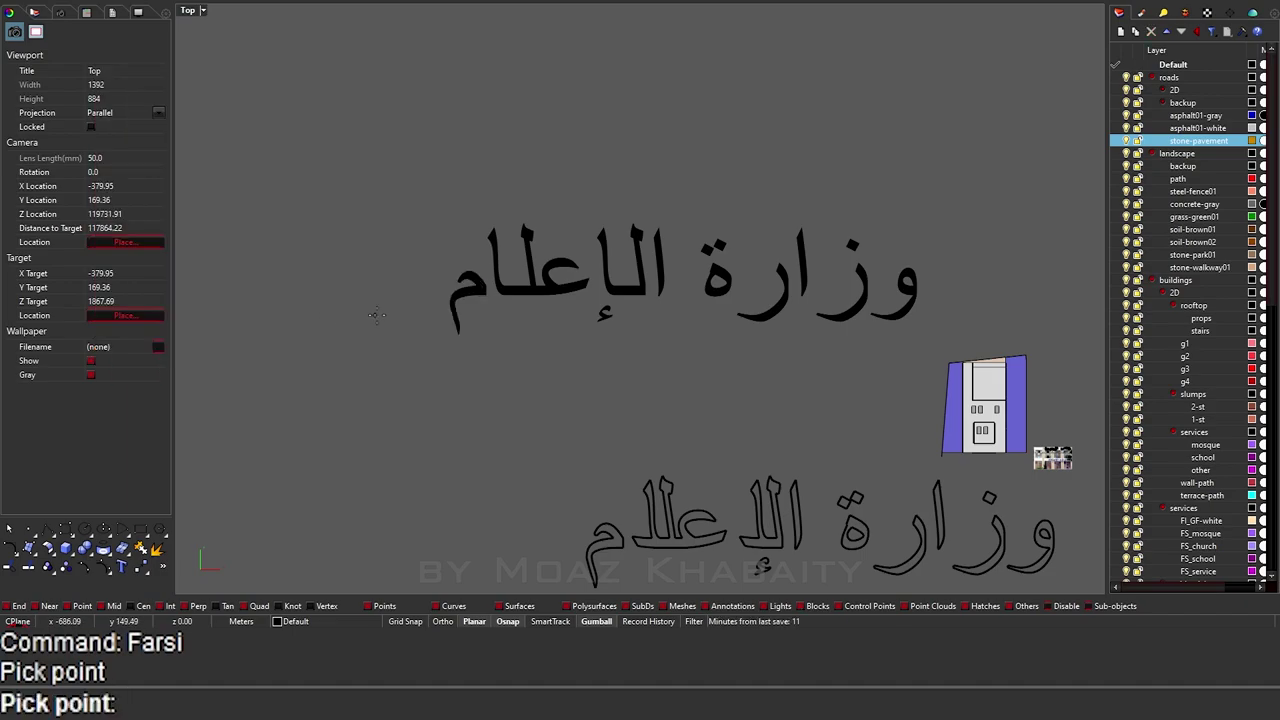
pyautogui.click(372, 208)
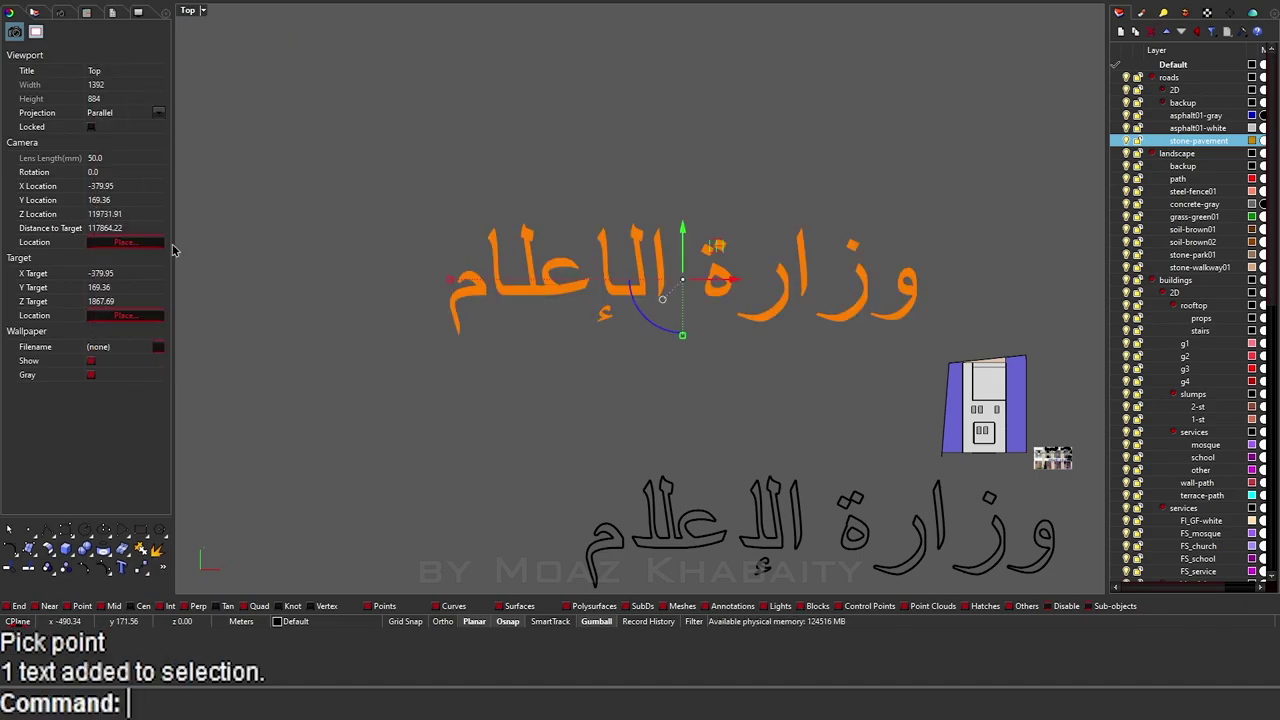
# Step: Preview the Arabic text in several fonts such as Bookman and Microsoft fonts
pyautogui.click(160, 201)
pyautogui.press('b')
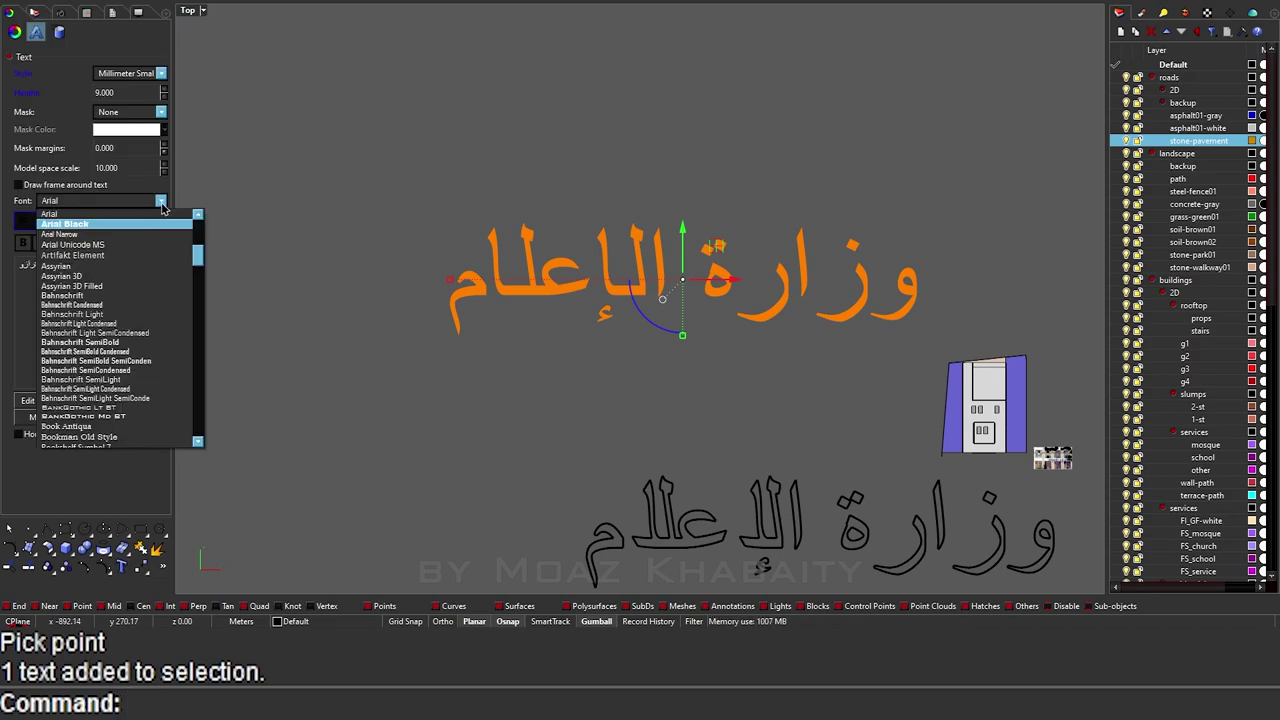
pyautogui.press('Return')
pyautogui.write('bookman')
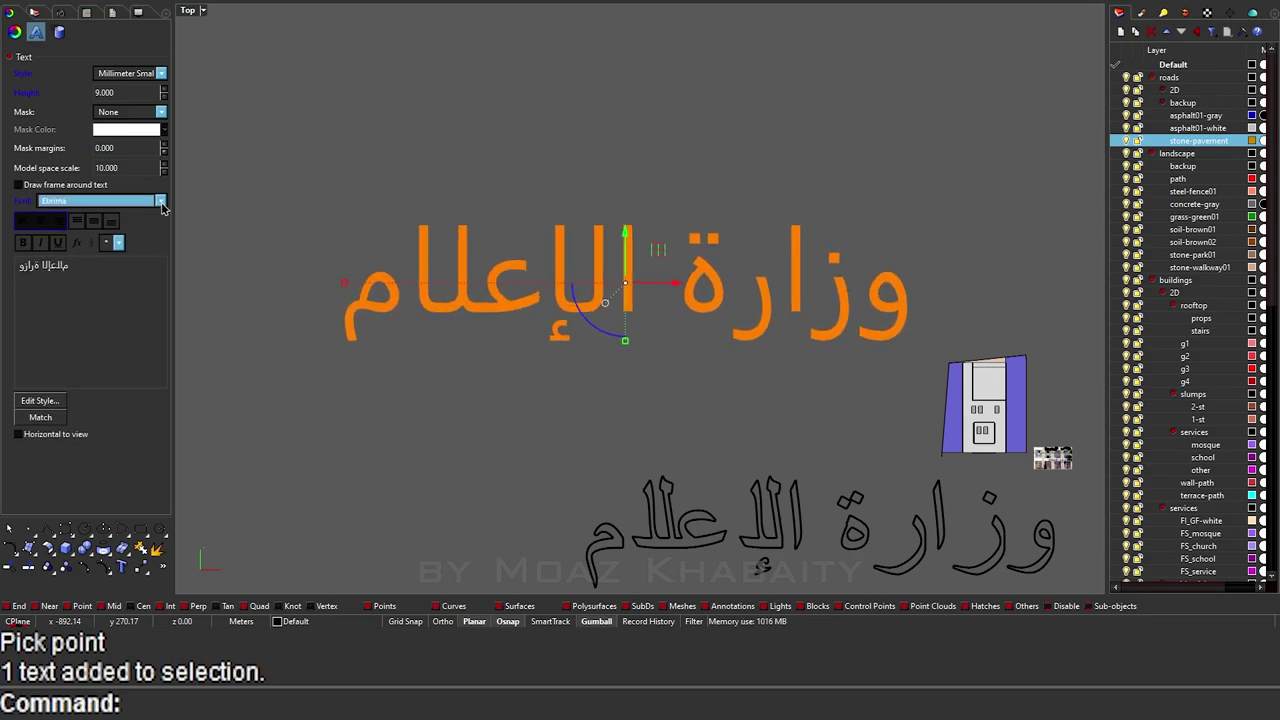
pyautogui.write('microsoft j')
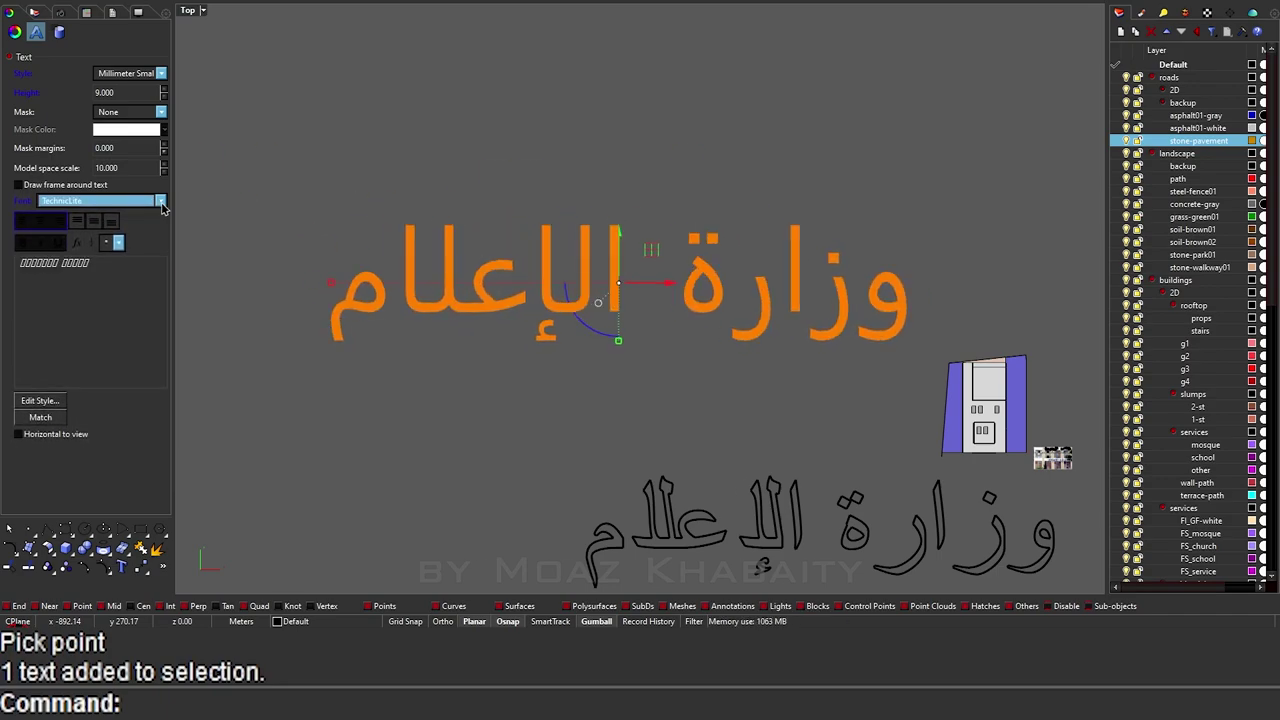
pyautogui.press('Down')
pyautogui.press('Down')
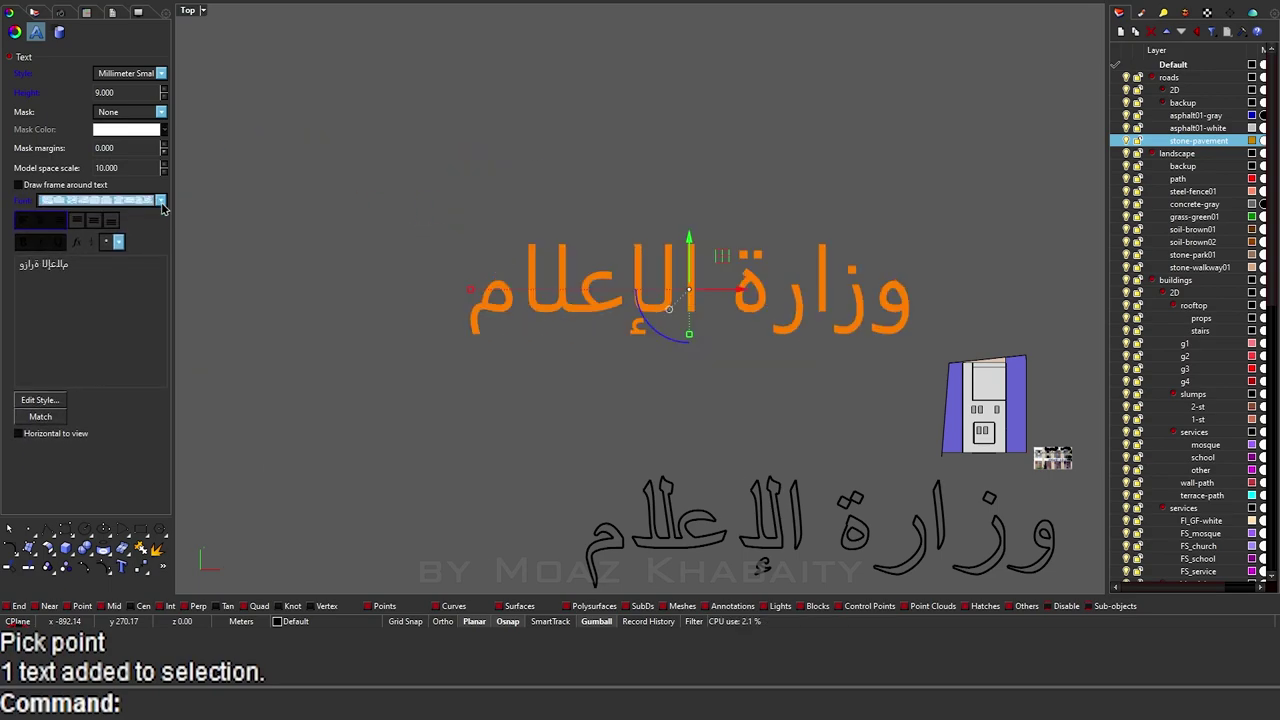
pyautogui.press('Down')
pyautogui.press('Down')
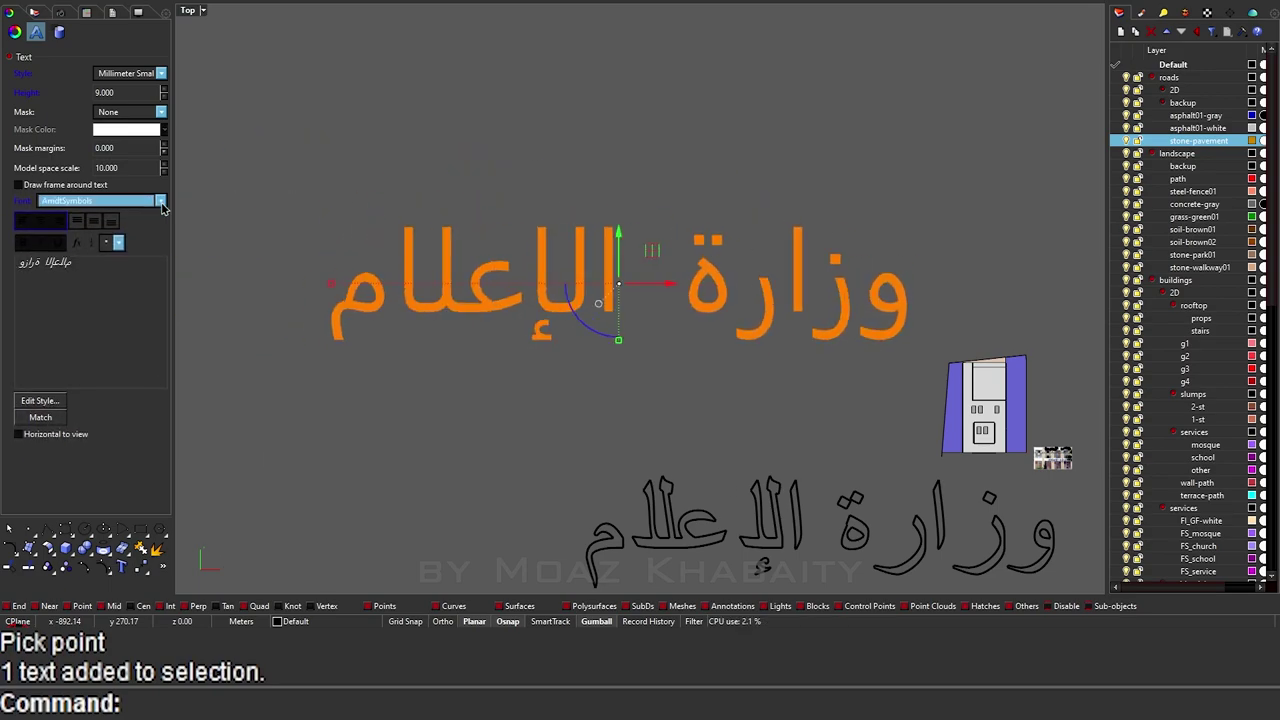
pyautogui.press('Down')
pyautogui.press('Down')
pyautogui.press('Down')
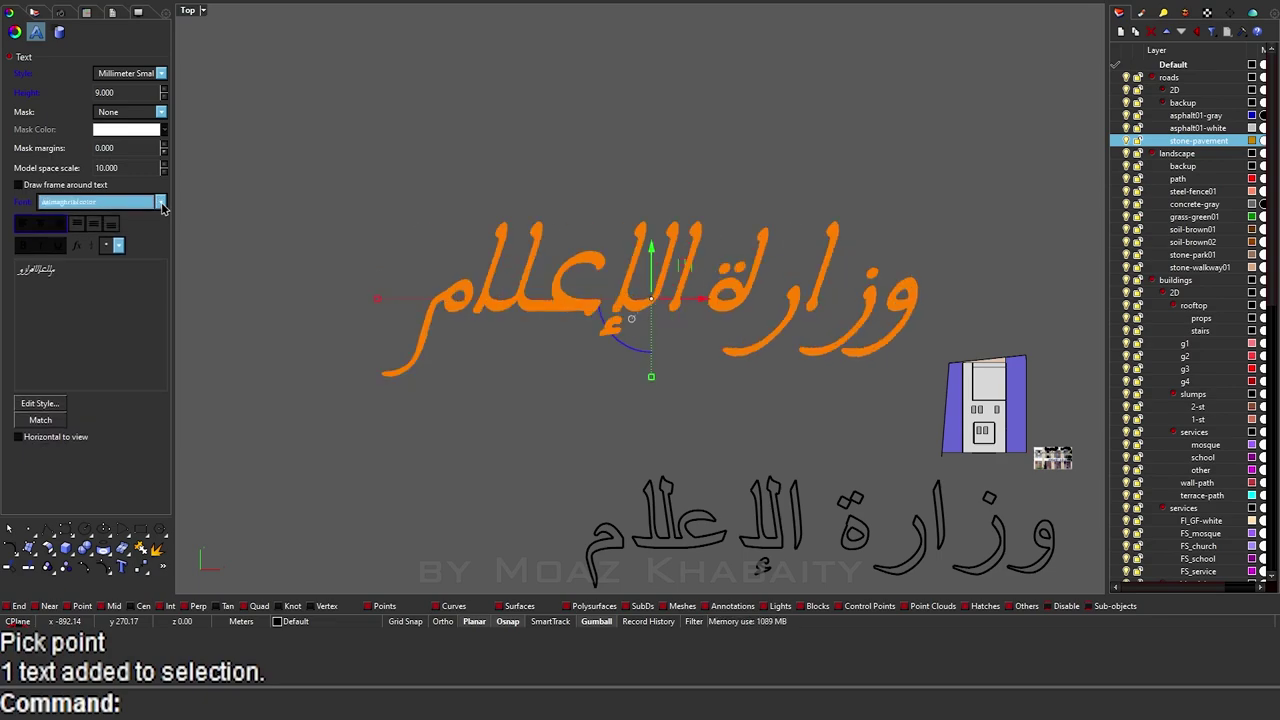
# Step: Set the font back to Arial, run FarsiConvert on the text, then delete it
pyautogui.click(160, 202)
pyautogui.scroll(-3, 118, 386)
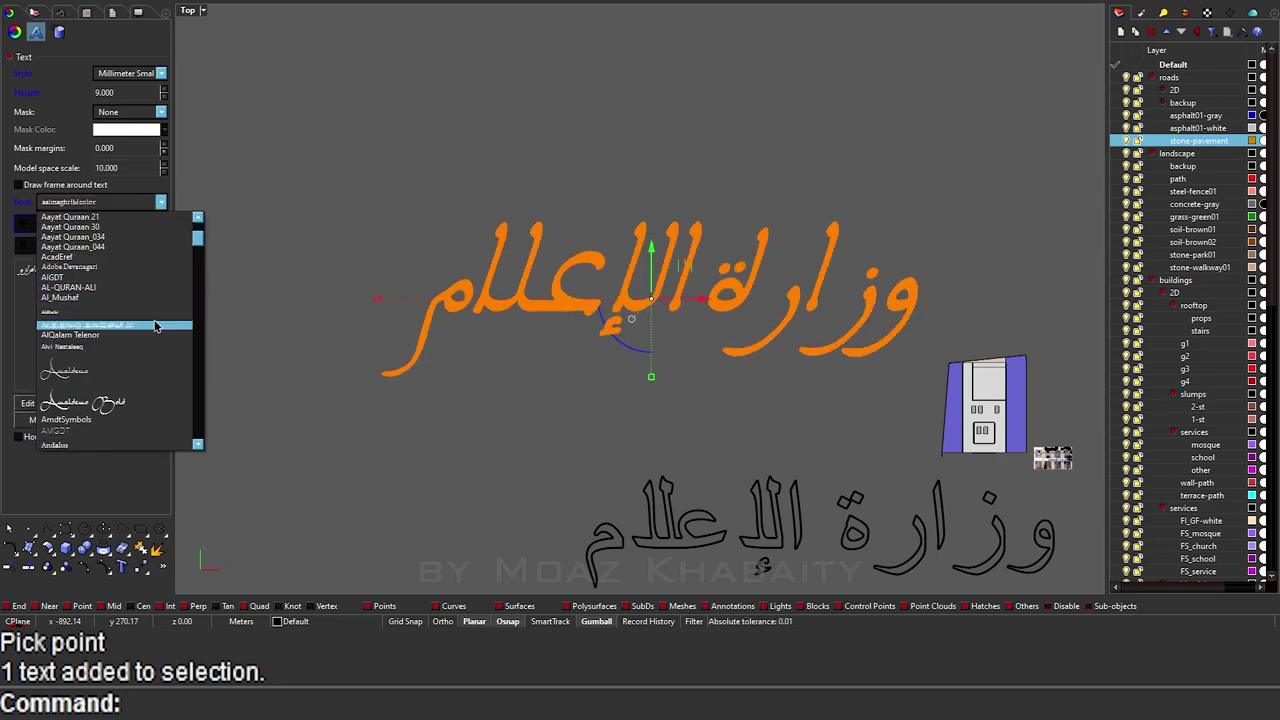
pyautogui.scroll(-5, 140, 360)
pyautogui.click(160, 340)
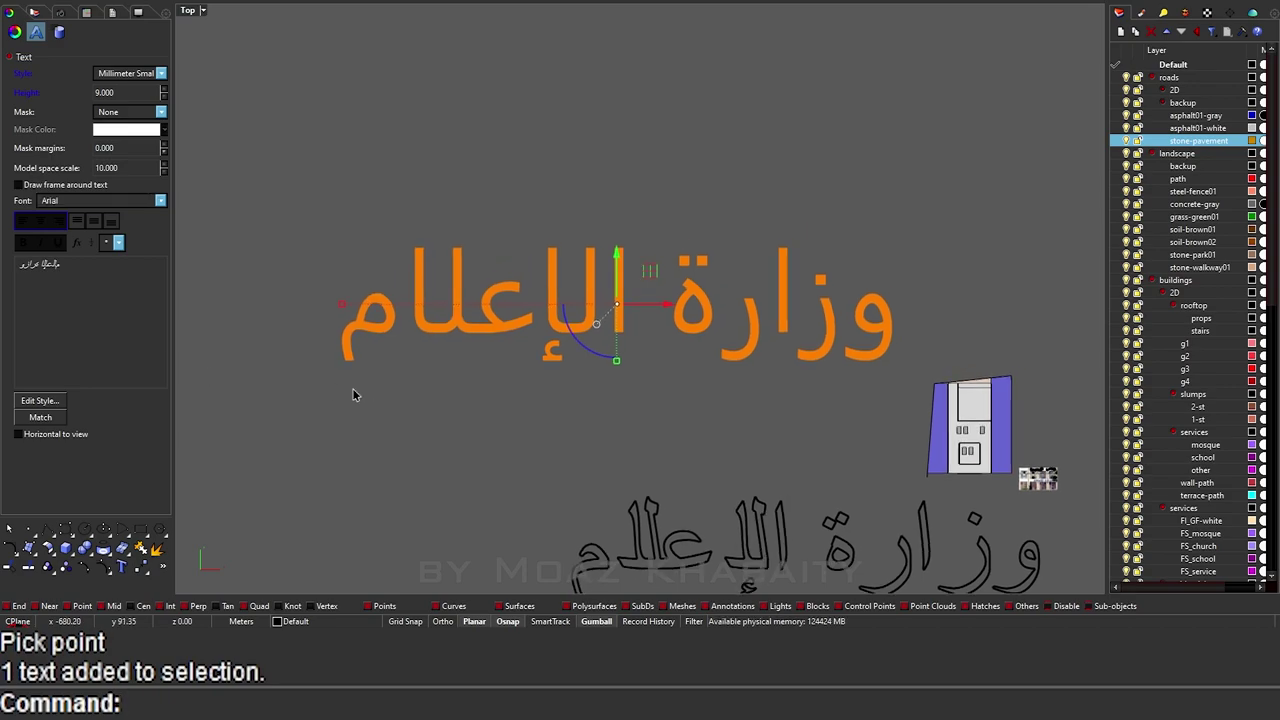
pyautogui.write('Farsi')
pyautogui.press('Return')
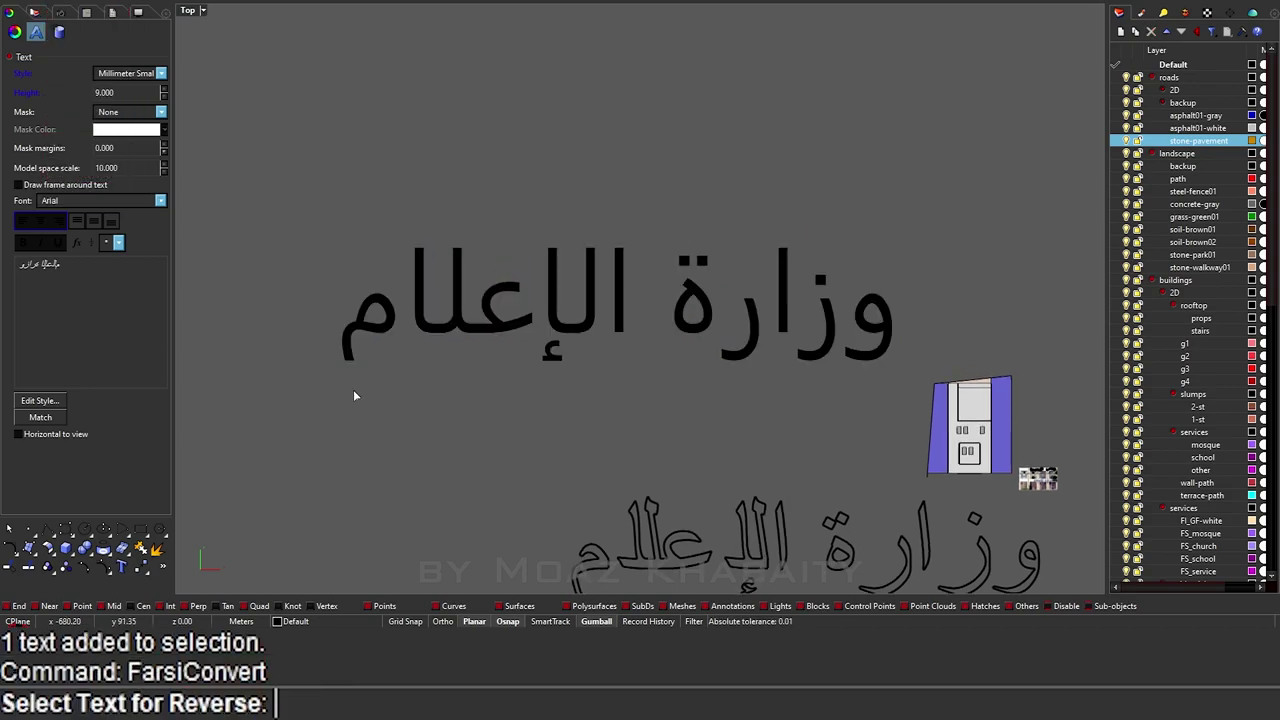
pyautogui.press('Return')
pyautogui.press('Delete')
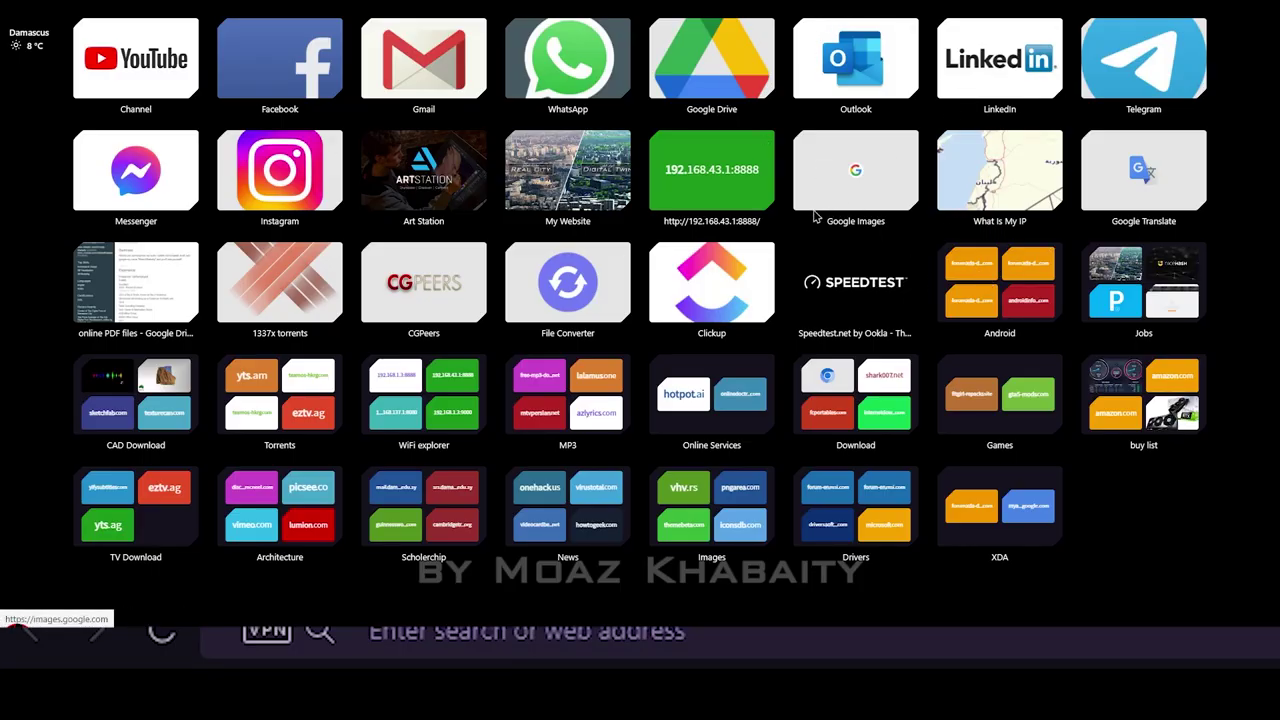
# Step: Paste 'وزارة الإعلام' into Google Translate and drag its image into Rhino over the lettering
pyautogui.click(1123, 166)
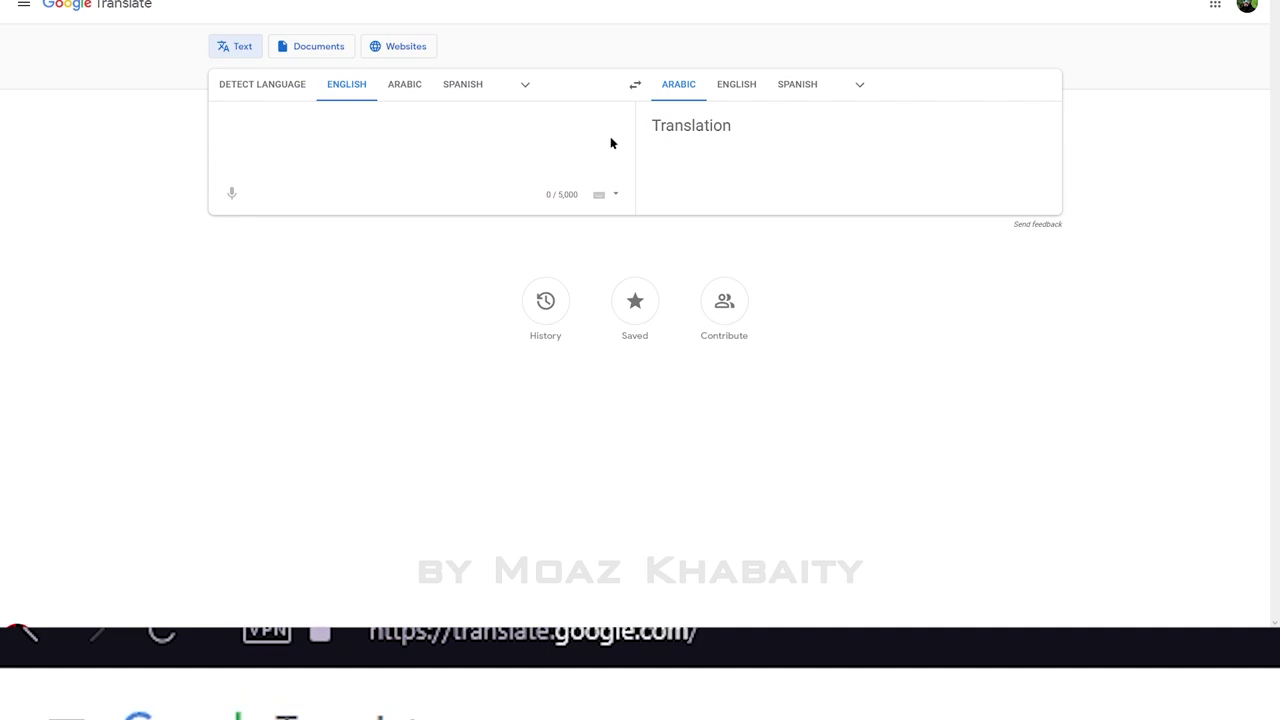
pyautogui.write('وزارة الإعلام')
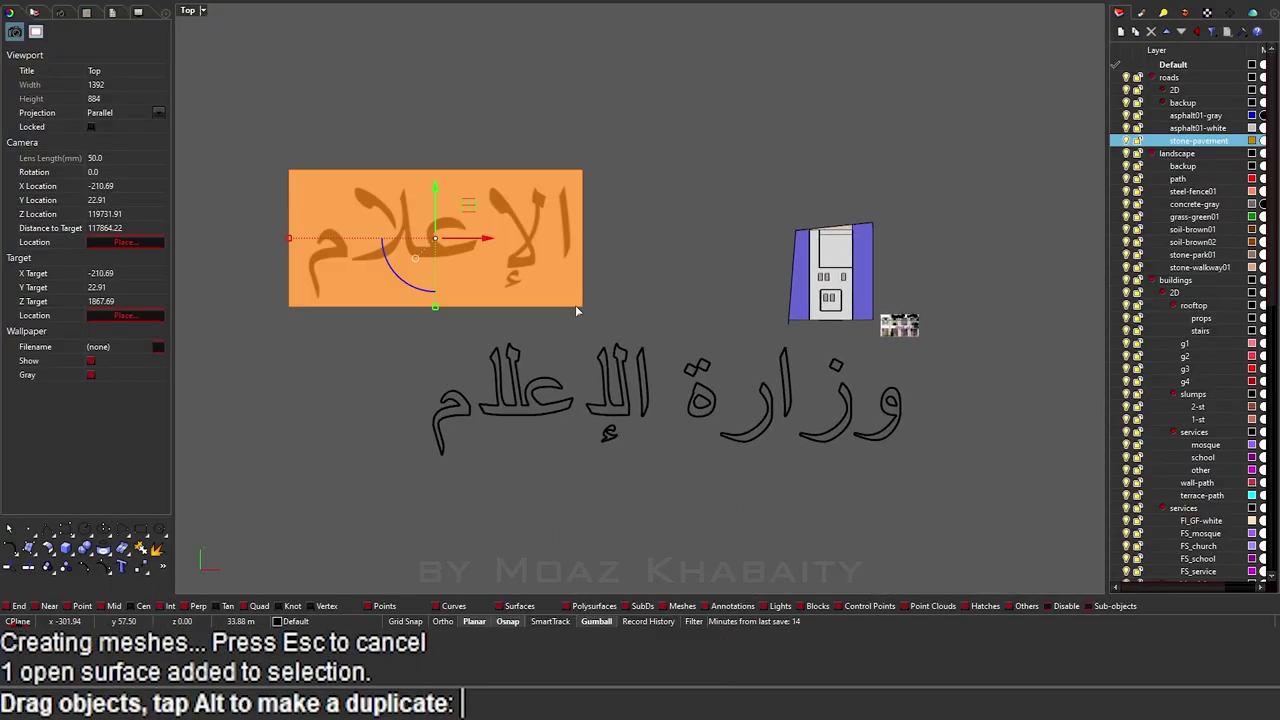
pyautogui.moveTo(575, 305)
pyautogui.mouseDown()
pyautogui.moveTo(413, 424)
pyautogui.moveTo(577, 413)
pyautogui.mouseUp()
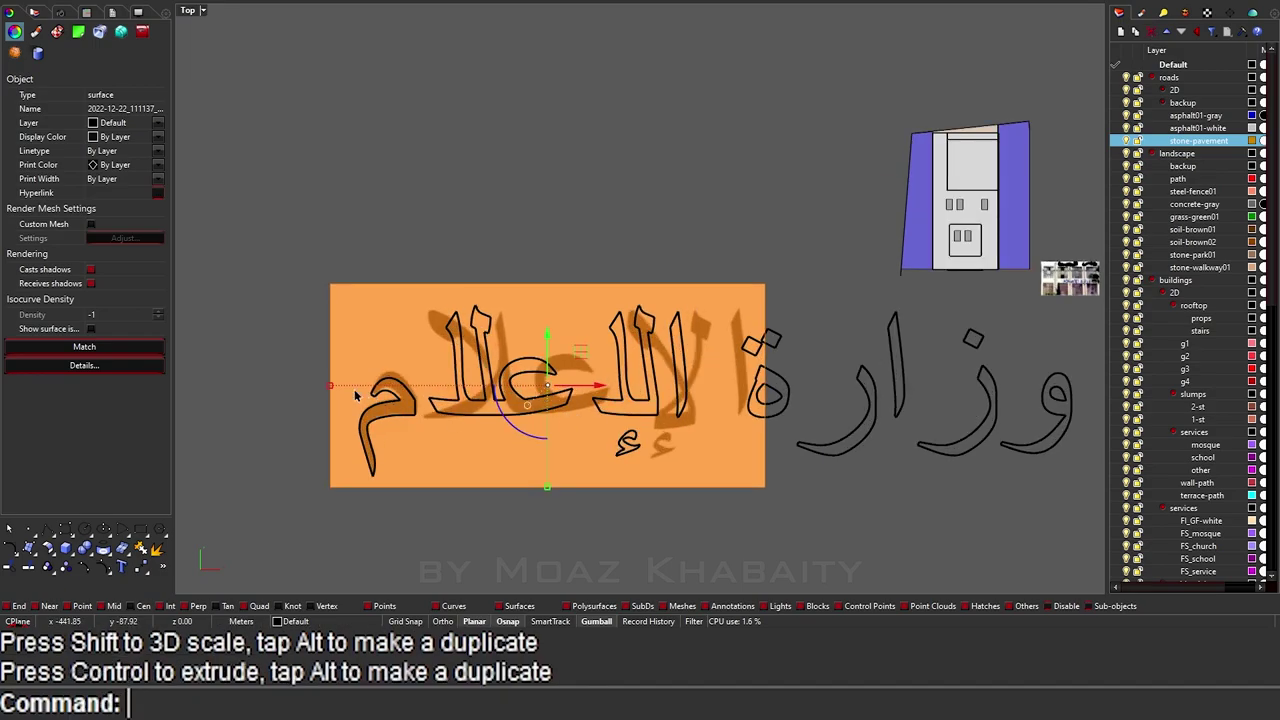
# Step: Align the reference picture with the traced lettering, lock it, and delete the stray curve
pyautogui.scroll(2, 577, 413)
pyautogui.moveTo(370, 388); pyautogui.dragTo(171, 371)
pyautogui.hotkey('ctrl', 'z')
pyautogui.moveTo(286, 371); pyautogui.dragTo(357, 356)
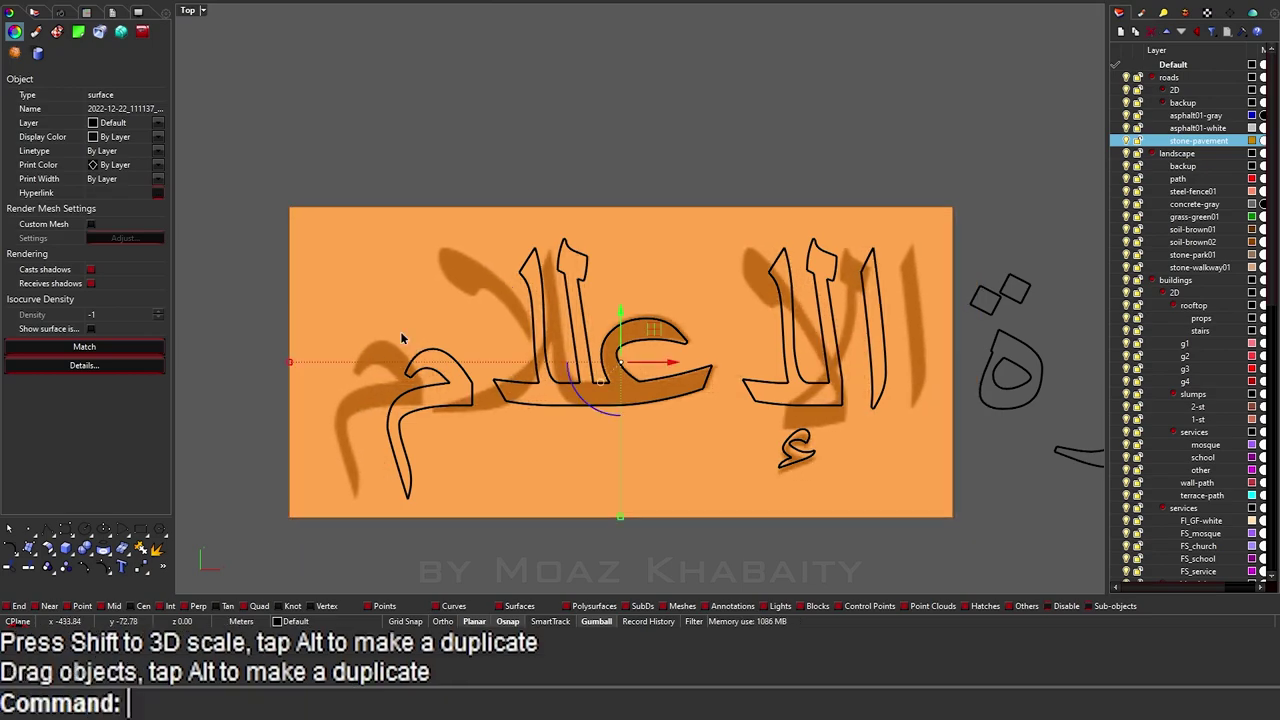
pyautogui.hotkey('ctrl', 'l')
pyautogui.scroll(3, 556, 448)
pyautogui.click(541, 413)
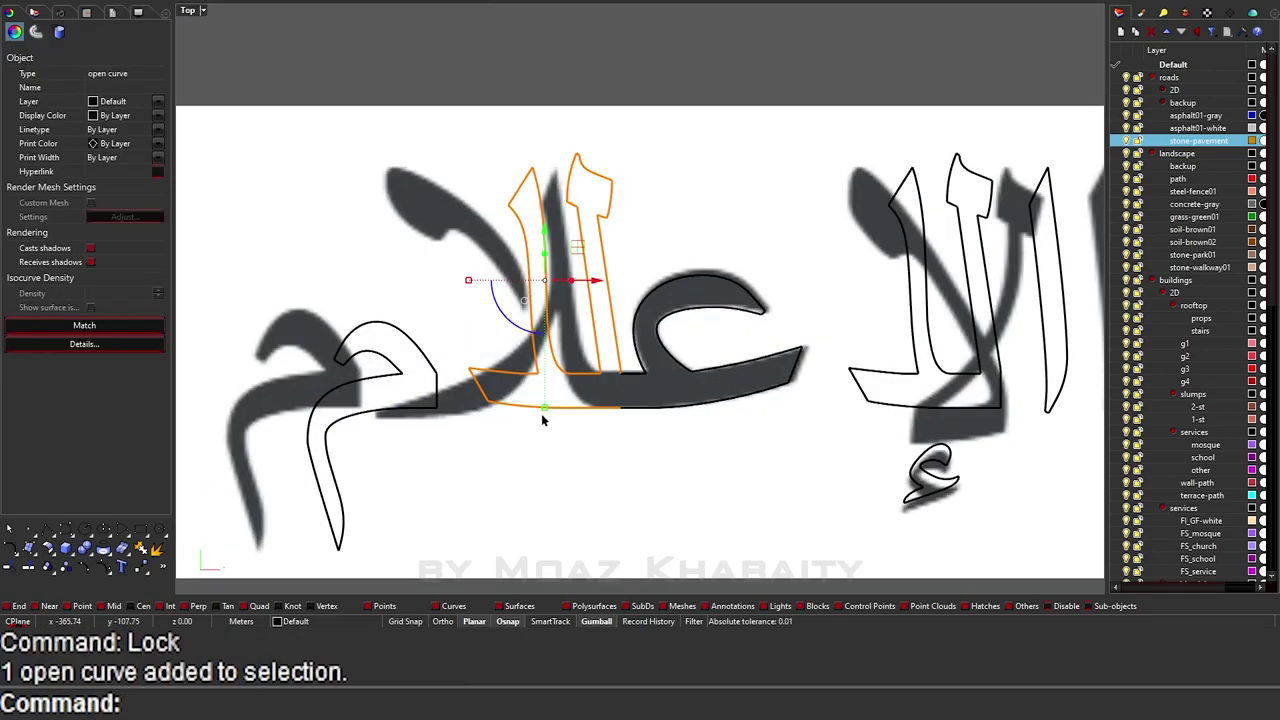
pyautogui.press('Delete')
# Step: Trace a curve along the bottom edge of the ع to its left tip
pyautogui.click(365, 332)
pyautogui.write('Curve')
pyautogui.press('Return')
pyautogui.click(622, 409)
pyautogui.scroll(3, 622, 409)
pyautogui.click(578, 405)
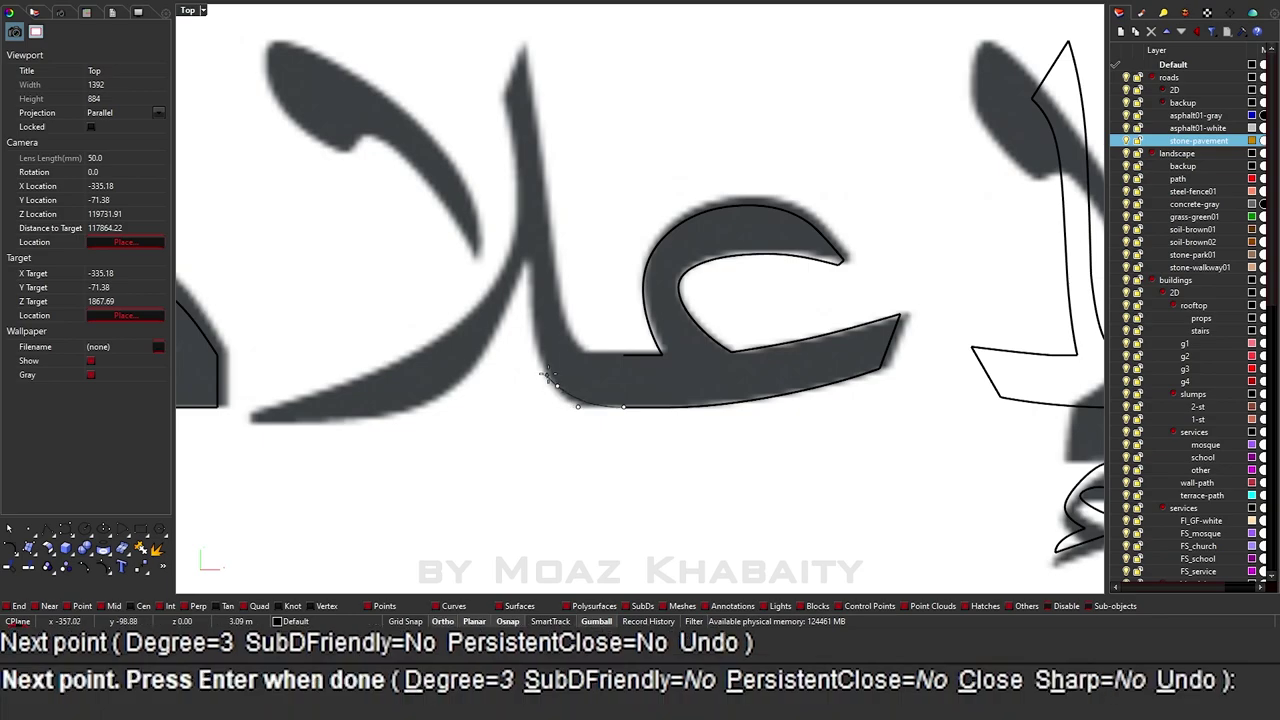
pyautogui.click(545, 375)
pyautogui.click(250, 418)
pyautogui.press('Return')
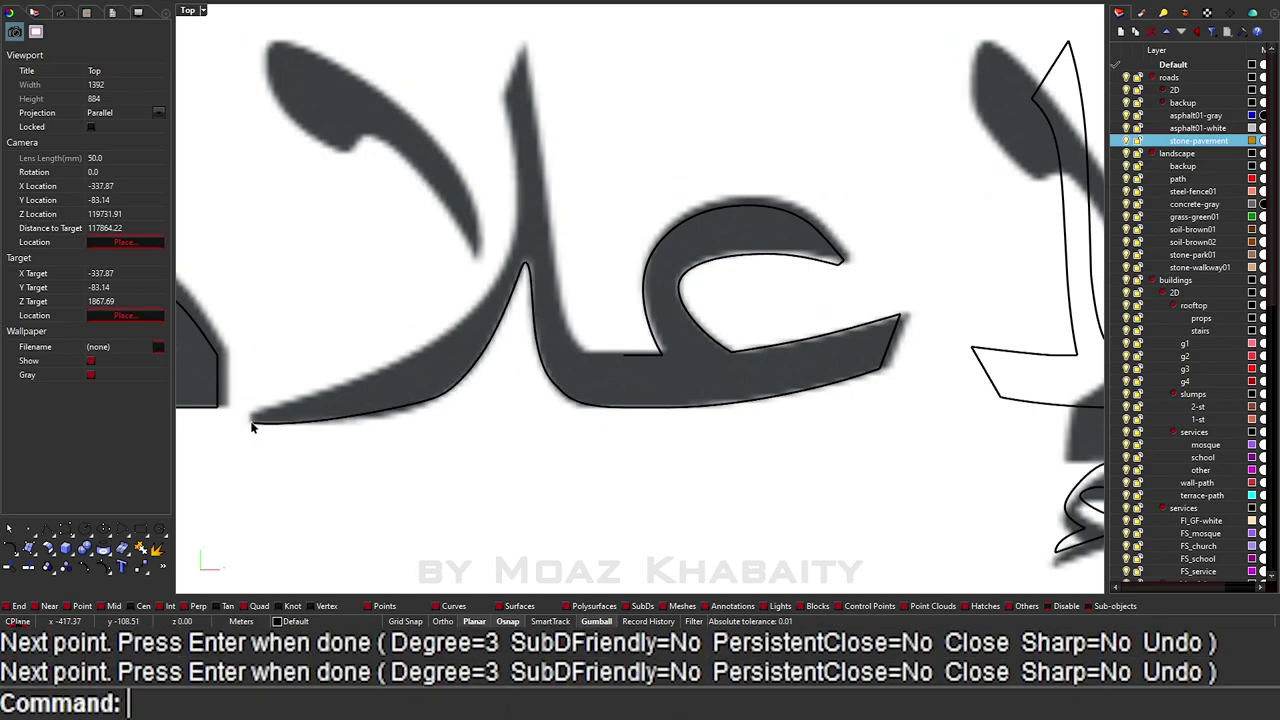
# Step: Trace curves up both edges of the tall stroke from its tip to its top
pyautogui.press('Return')
pyautogui.click(252, 415)
pyautogui.click(305, 403)
pyautogui.click(436, 347)
pyautogui.click(503, 92)
pyautogui.press('Return')
pyautogui.press('Return')
pyautogui.click(503, 92)
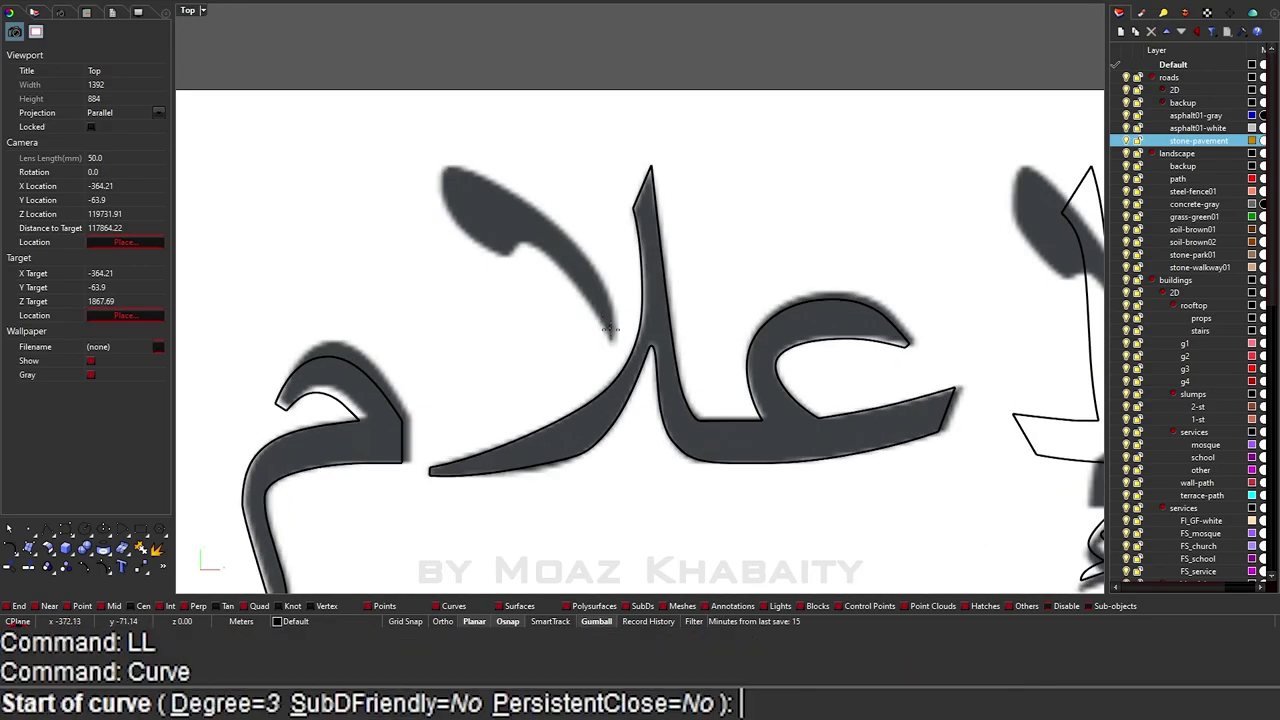
pyautogui.click(610, 341)
pyautogui.click(612, 311)
pyautogui.click(603, 281)
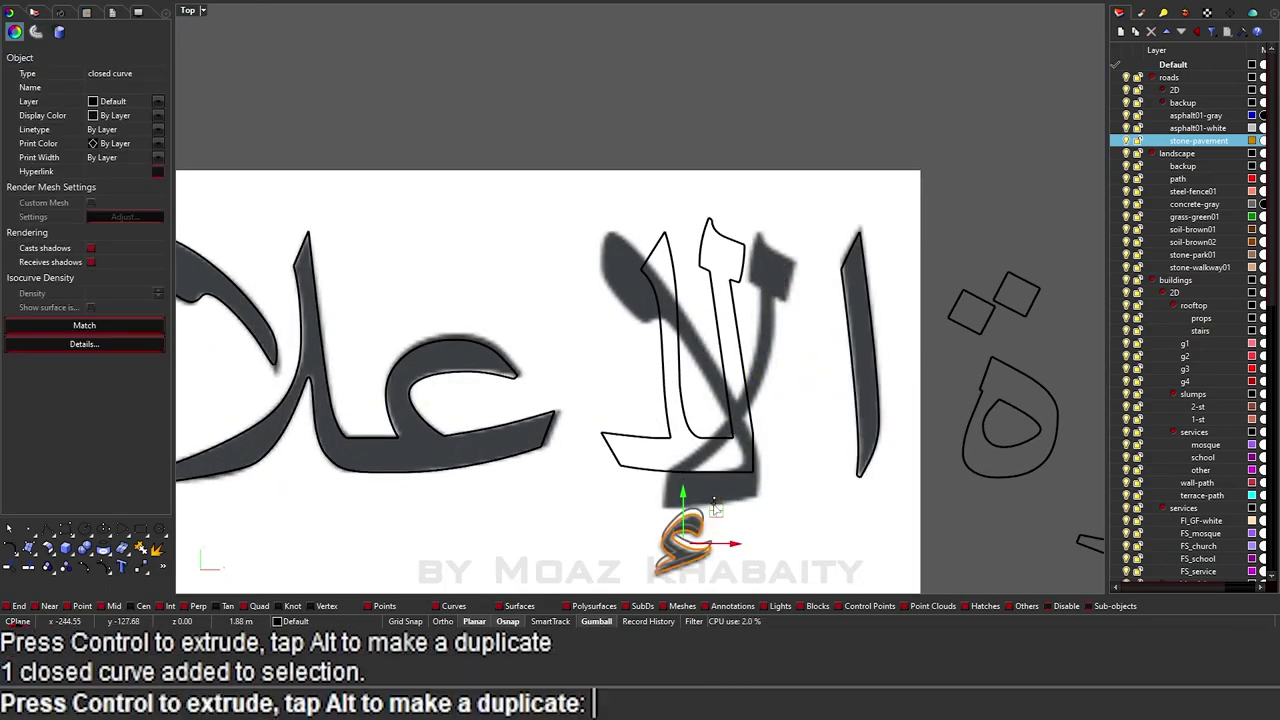
# Step: Delete the faulty lam-alef outline and redraw the letter's head outline
pyautogui.click(628, 313)
pyautogui.press('Delete')
pyautogui.click(729, 177)
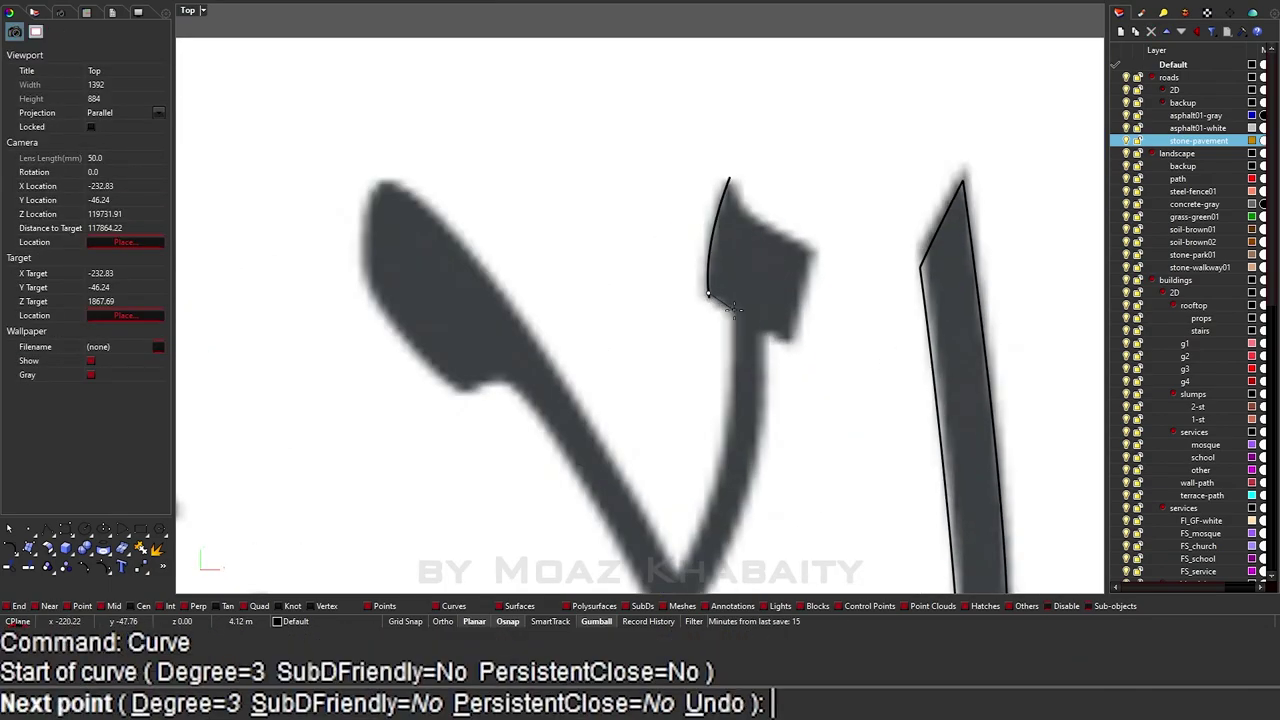
pyautogui.click(795, 298)
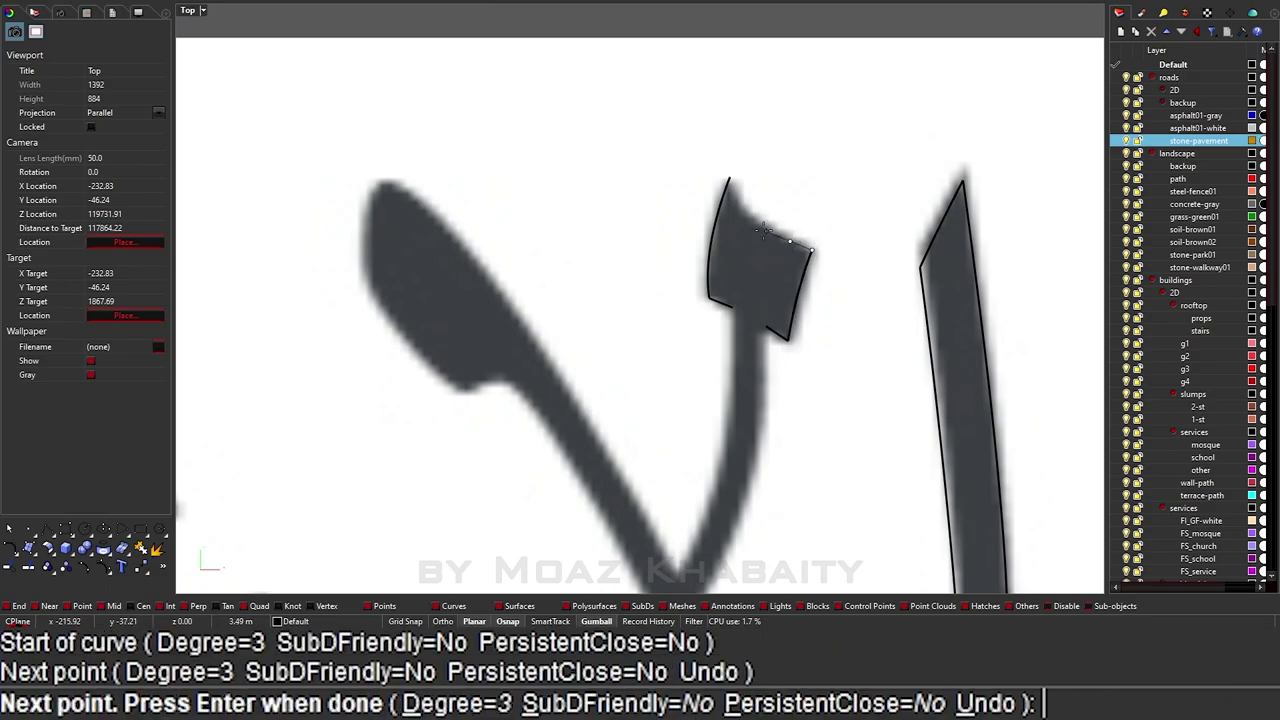
pyautogui.press('Return')
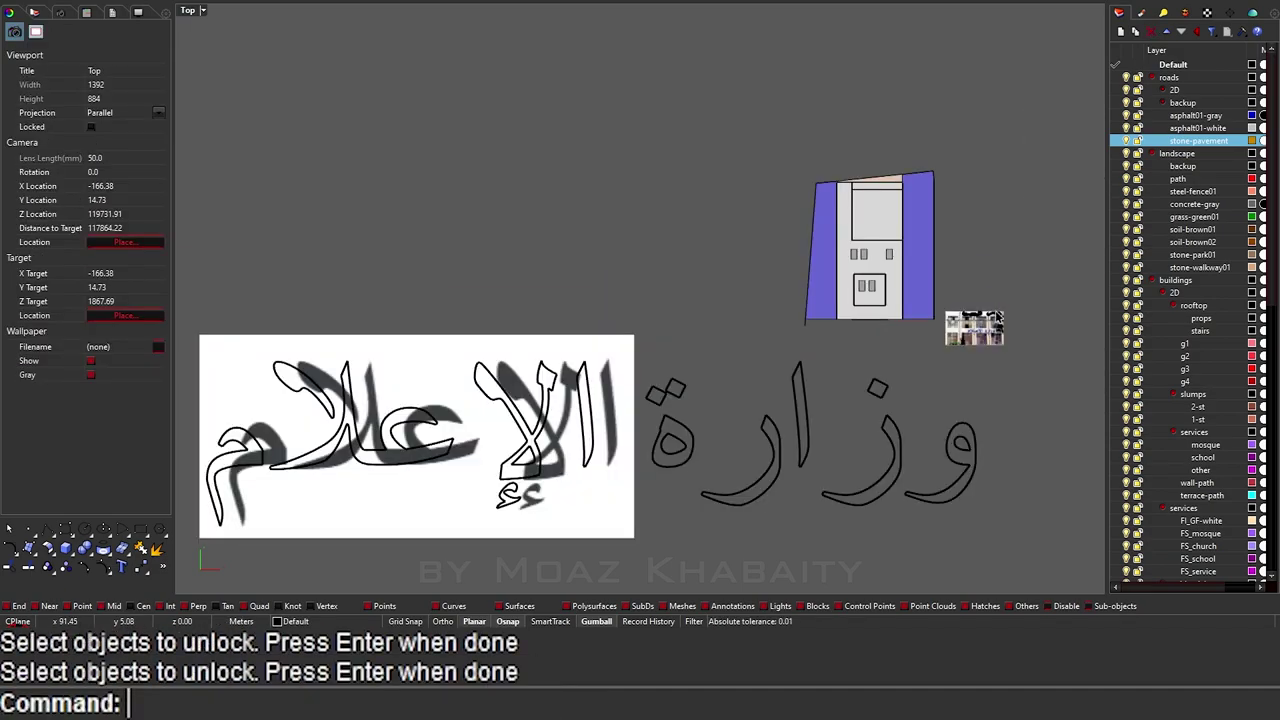
# Step: Delete the reference image and scale the traced وزارة الإعلام curves down to sign size
pyautogui.press('Delete')
pyautogui.moveTo(912, 406); pyautogui.dragTo(363, 423)
pyautogui.scroll(-2, 600, 400)
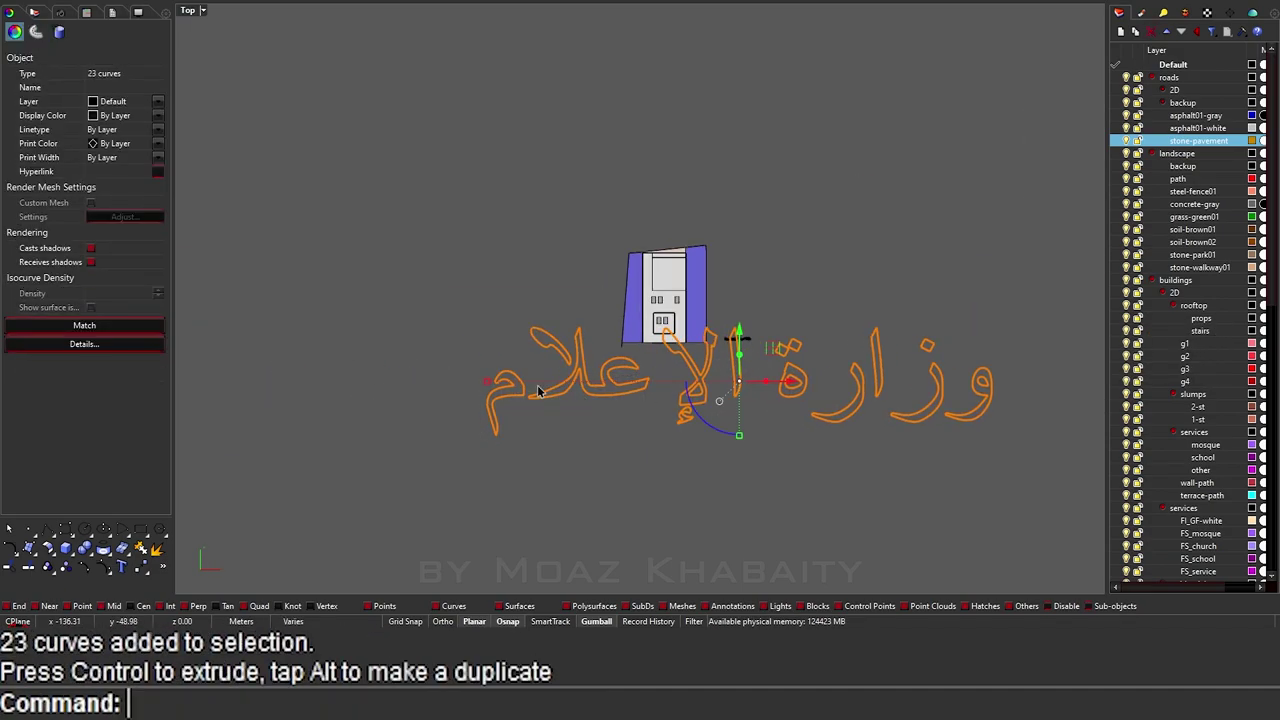
pyautogui.moveTo(487, 380); pyautogui.dragTo(703, 381)
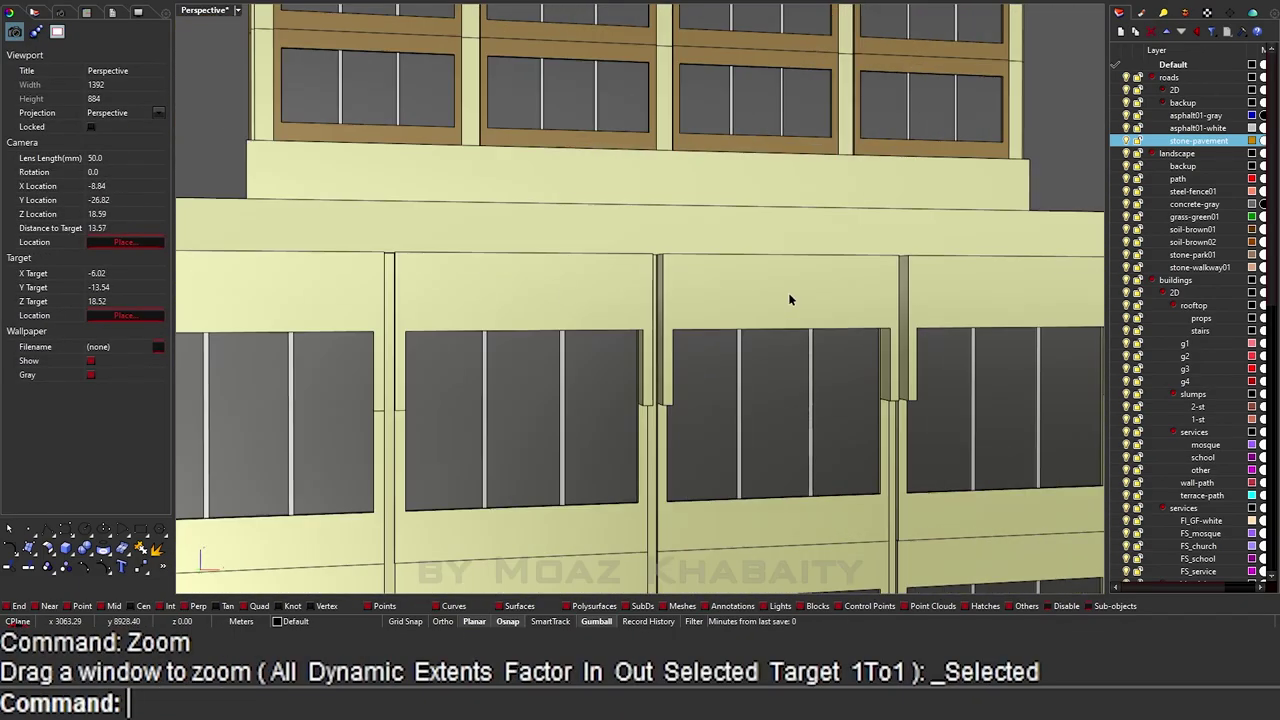
# Step: Mark a point on the facade with a polyline, then orbit over and pick the Arabic sign curves
pyautogui.write('L')
pyautogui.press('Return')
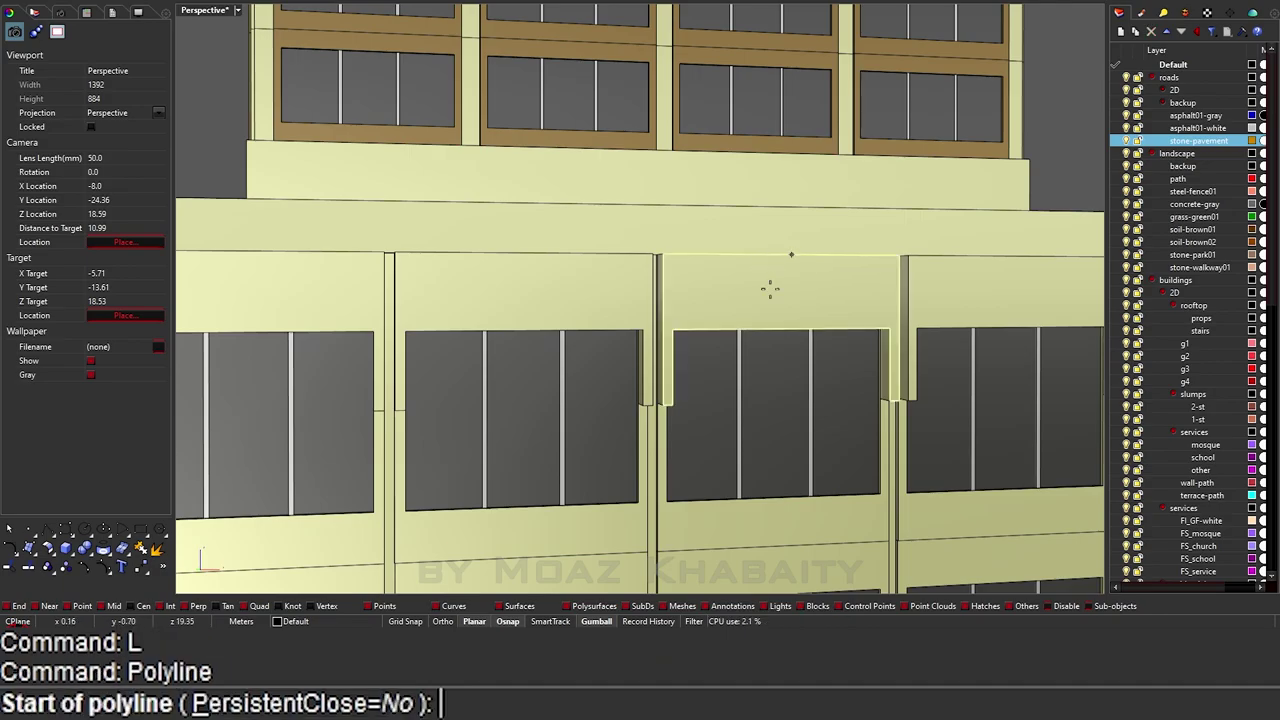
pyautogui.click(791, 254)
pyautogui.press('Return')
pyautogui.click(786, 290)
pyautogui.click(786, 295)
pyautogui.moveTo(786, 295); pyautogui.dragTo(700, 300, button='right')
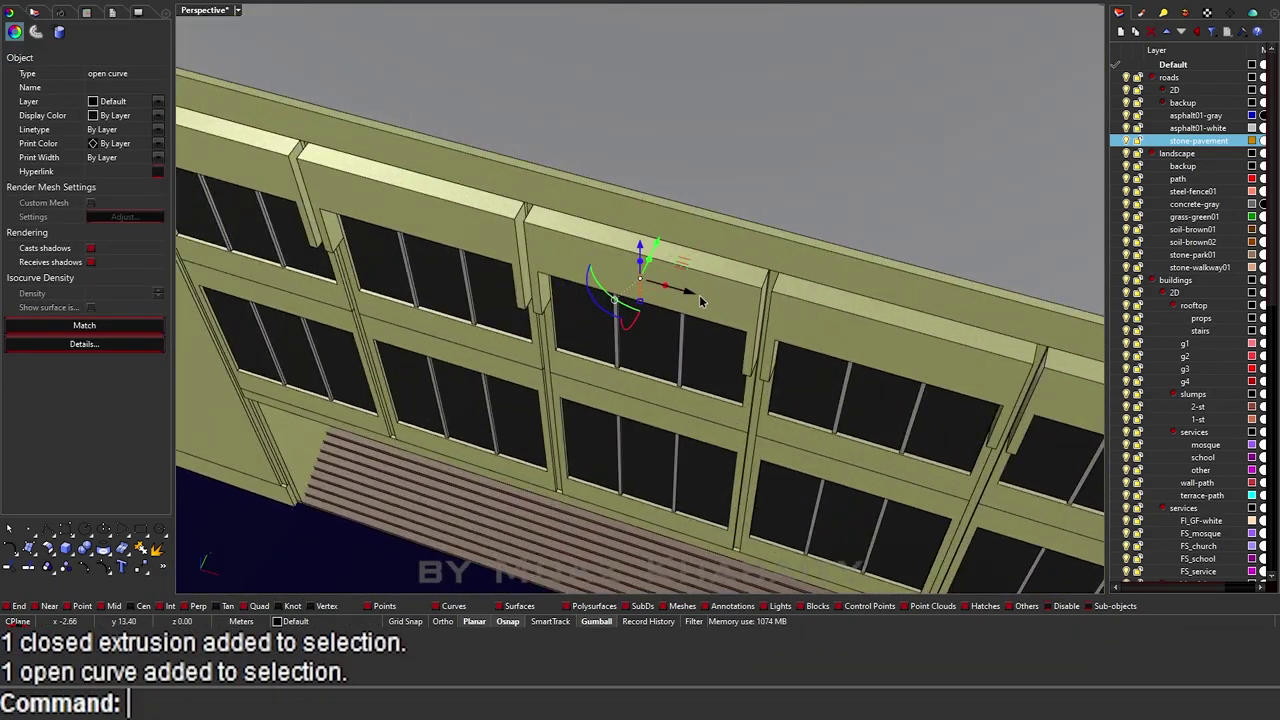
pyautogui.scroll(-5, 690, 311)
pyautogui.moveTo(508, 420); pyautogui.dragTo(651, 380, button='right')
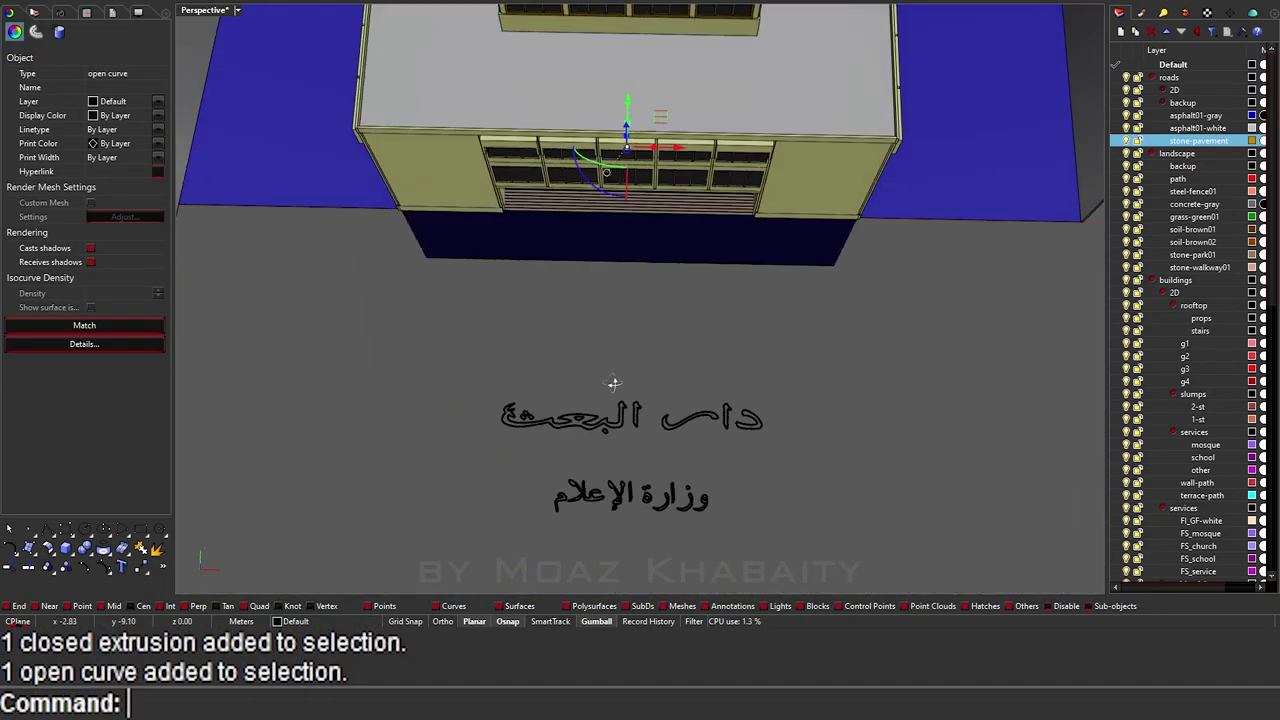
pyautogui.click(787, 378)
# Step: Extrude both Arabic sign text curve sets into solids and delete the original curves
pyautogui.write('ExtrudeCrv')
pyautogui.press('Return')
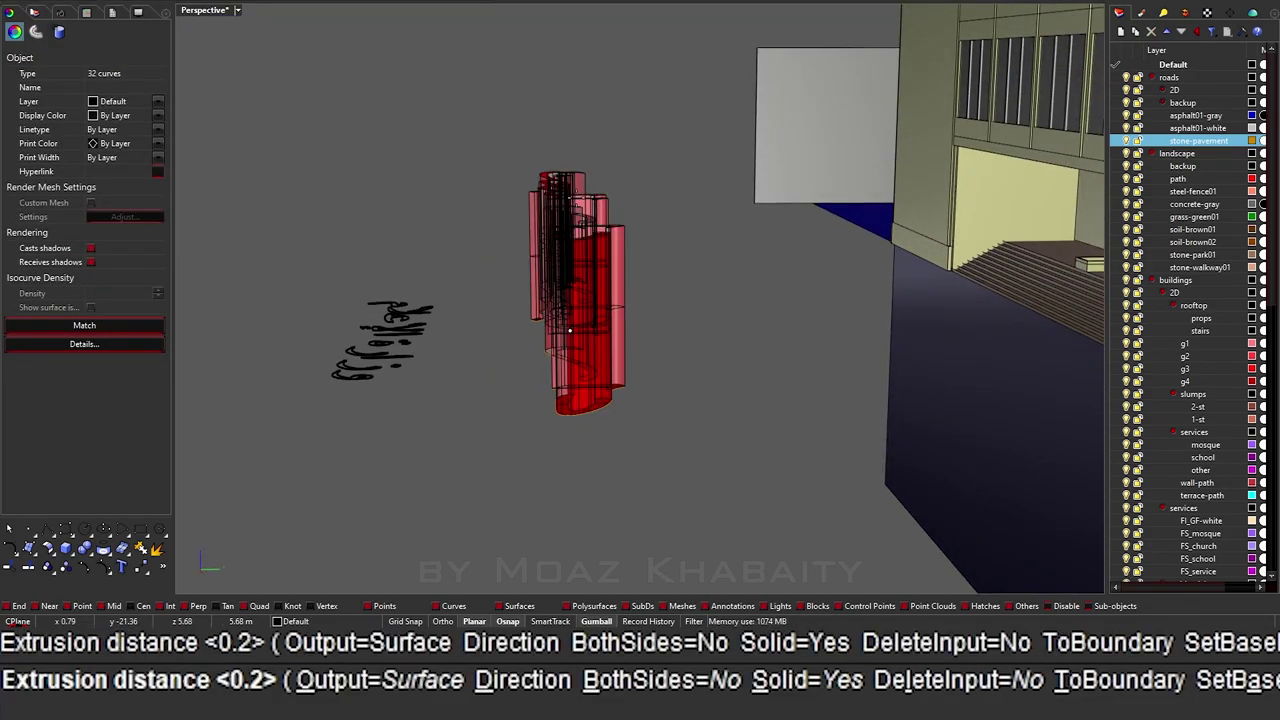
pyautogui.moveTo(569, 330)
pyautogui.mouseDown(button='right')
pyautogui.moveTo(425, 455)
pyautogui.moveTo(720, 235)
pyautogui.mouseUp(button='right')
pyautogui.press('Return')
pyautogui.press('Delete')
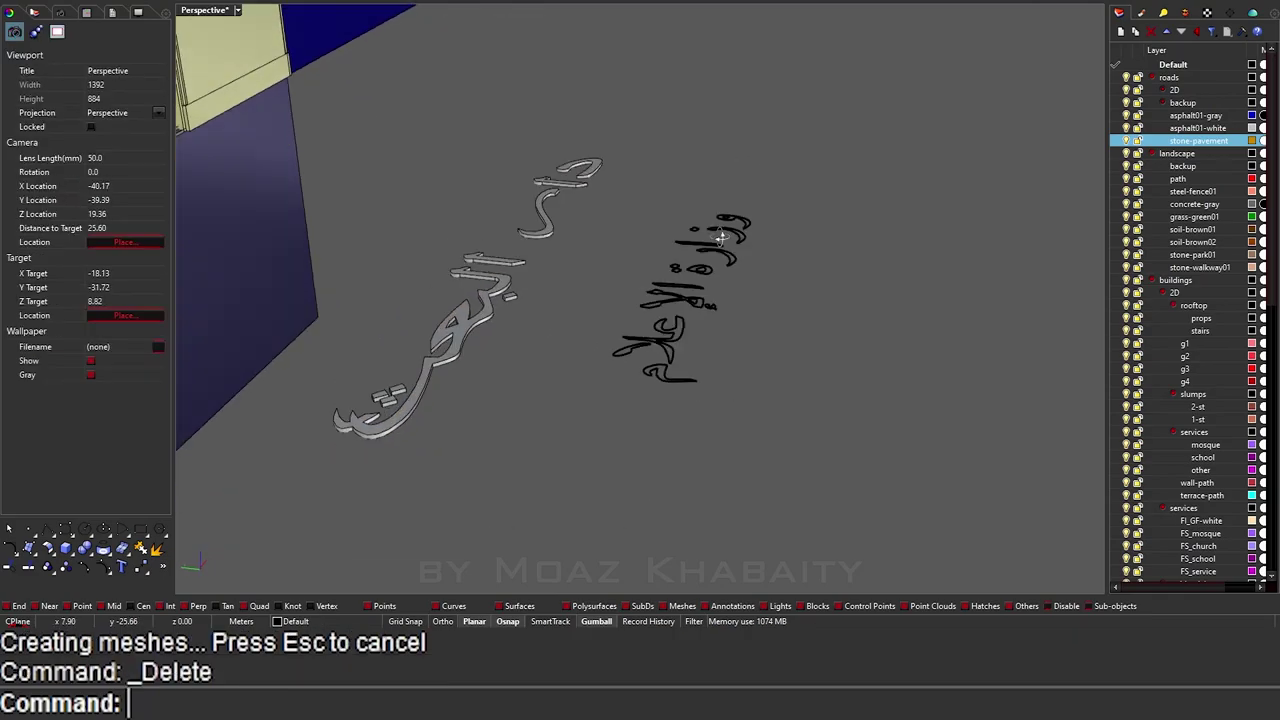
pyautogui.write('ExtrudeCrv')
pyautogui.press('Return')
# Step: Group the extruded letters, then move, raise and scale them onto the facade
pyautogui.press('Return')
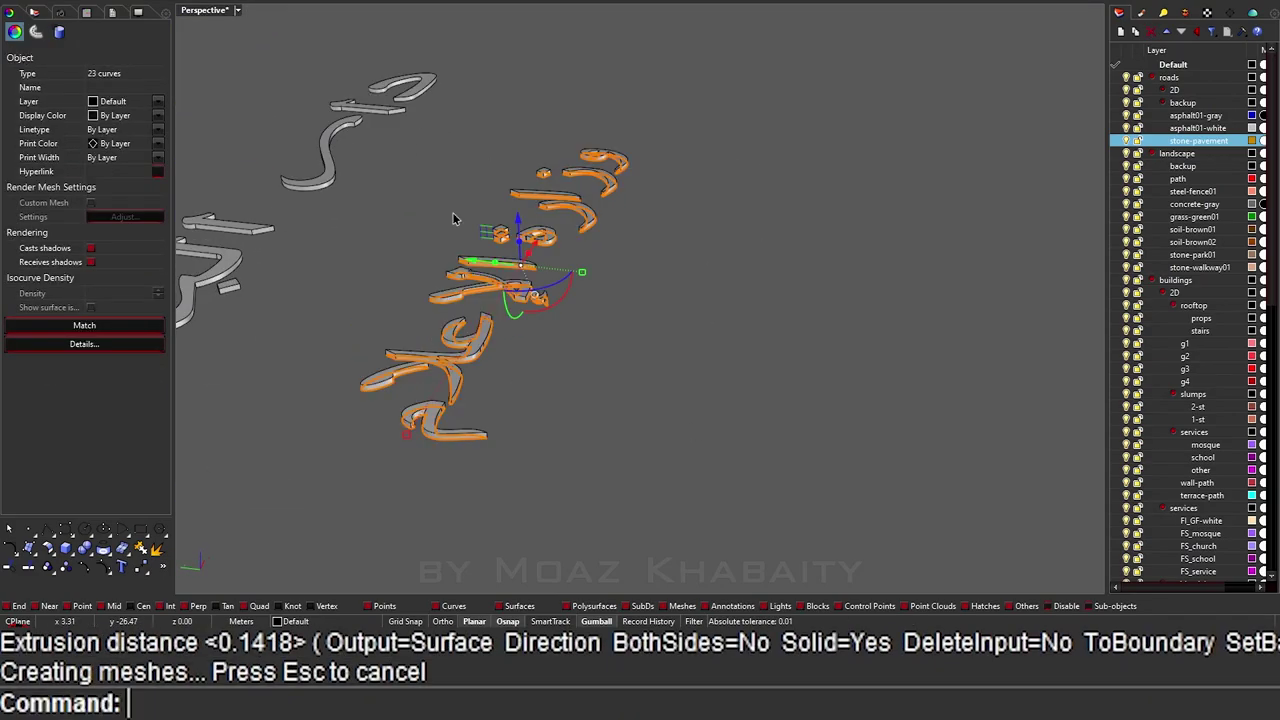
pyautogui.press('Delete')
pyautogui.moveTo(453, 218)
pyautogui.mouseDown(button='right')
pyautogui.moveTo(629, 277)
pyautogui.moveTo(426, 398)
pyautogui.mouseUp(button='right')
pyautogui.write('G')
# Step: Cage-edit the upper sign's letters with a bounding box to fit them against the facade
pyautogui.press('Return')
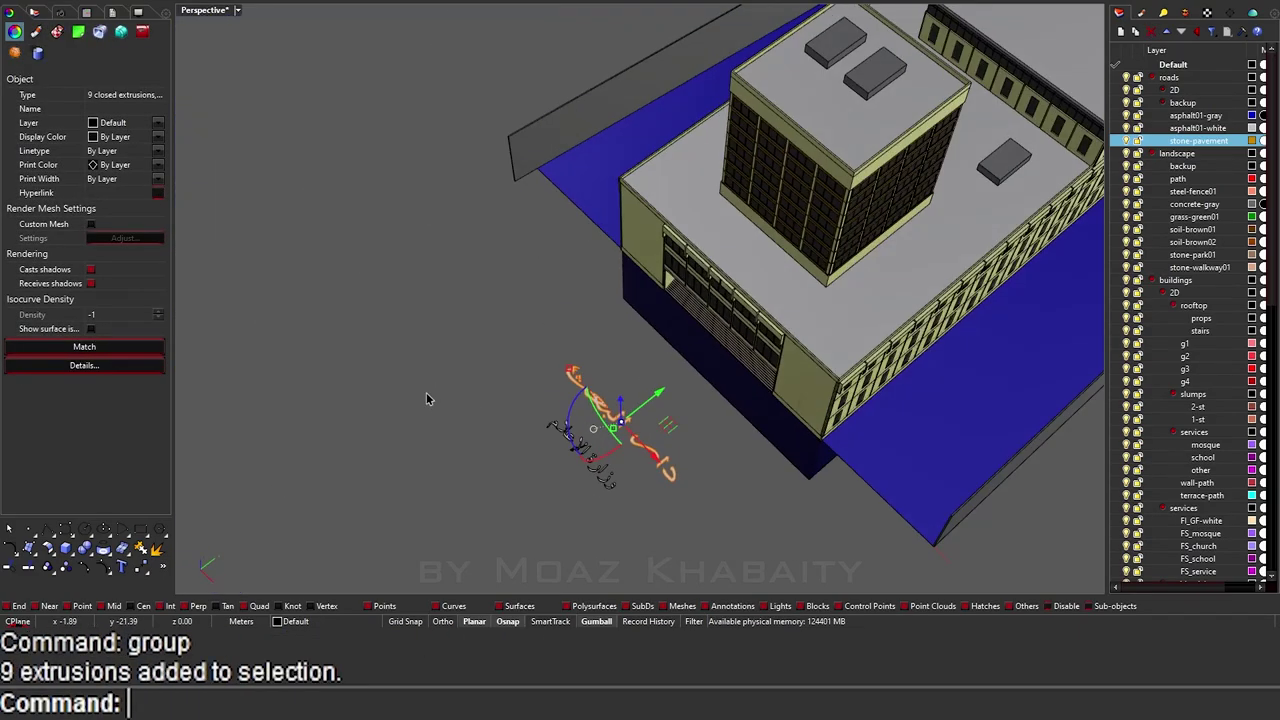
pyautogui.keyDown('shift'); pyautogui.click(585, 455); pyautogui.keyUp('shift')
pyautogui.moveTo(612, 420); pyautogui.dragTo(830, 380)
pyautogui.moveTo(600, 300); pyautogui.dragTo(700, 330, button='right')
pyautogui.moveTo(800, 410)
pyautogui.mouseDown()
pyautogui.moveTo(843, 402)
pyautogui.moveTo(830, 205)
pyautogui.moveTo(800, 230)
pyautogui.mouseUp()
pyautogui.scroll(3, 800, 230)
pyautogui.moveTo(800, 230)
pyautogui.mouseDown(button='right')
pyautogui.moveTo(900, 207)
pyautogui.moveTo(455, 243)
pyautogui.moveTo(300, 150)
pyautogui.mouseUp(button='right')
pyautogui.keyDown('shift'); pyautogui.click(470, 190); pyautogui.keyUp('shift')
pyautogui.write('ca')
pyautogui.press('Return')
pyautogui.write('b')
pyautogui.press('Return')
pyautogui.press('Return')
pyautogui.press('Return')
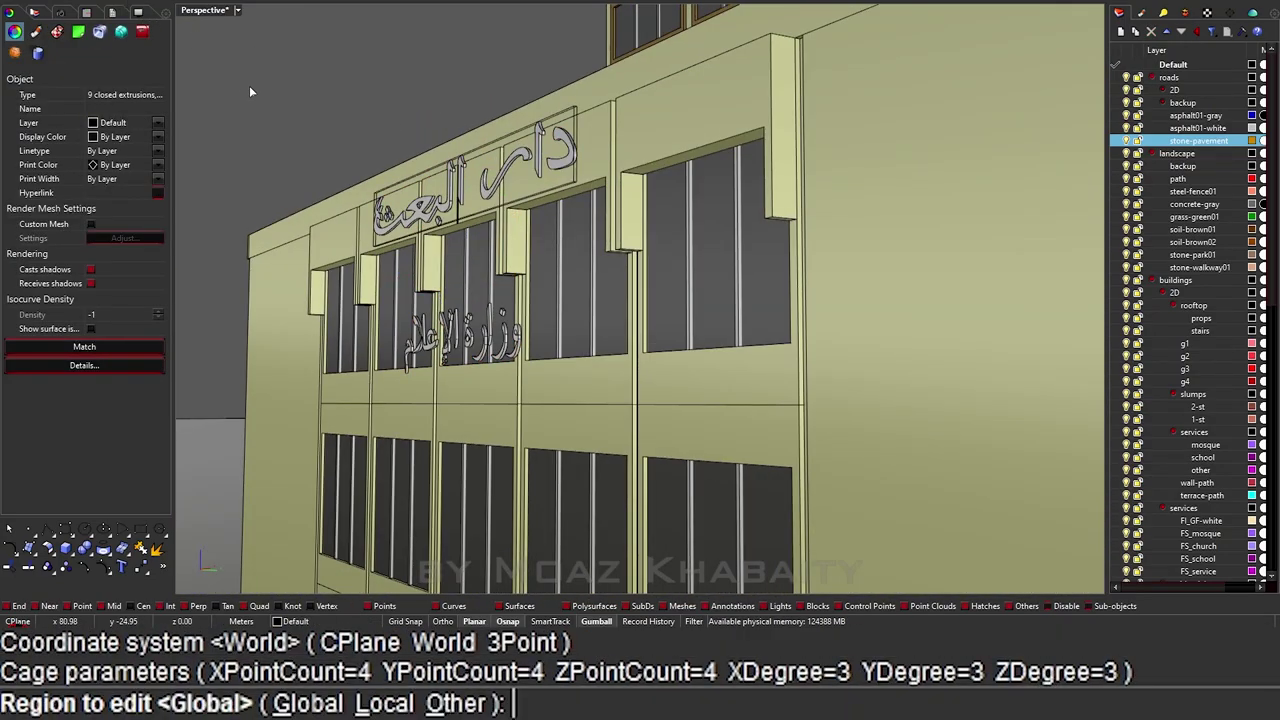
pyautogui.press('Return')
pyautogui.scroll(3, 468, 149)
pyautogui.scroll(2, 679, 218)
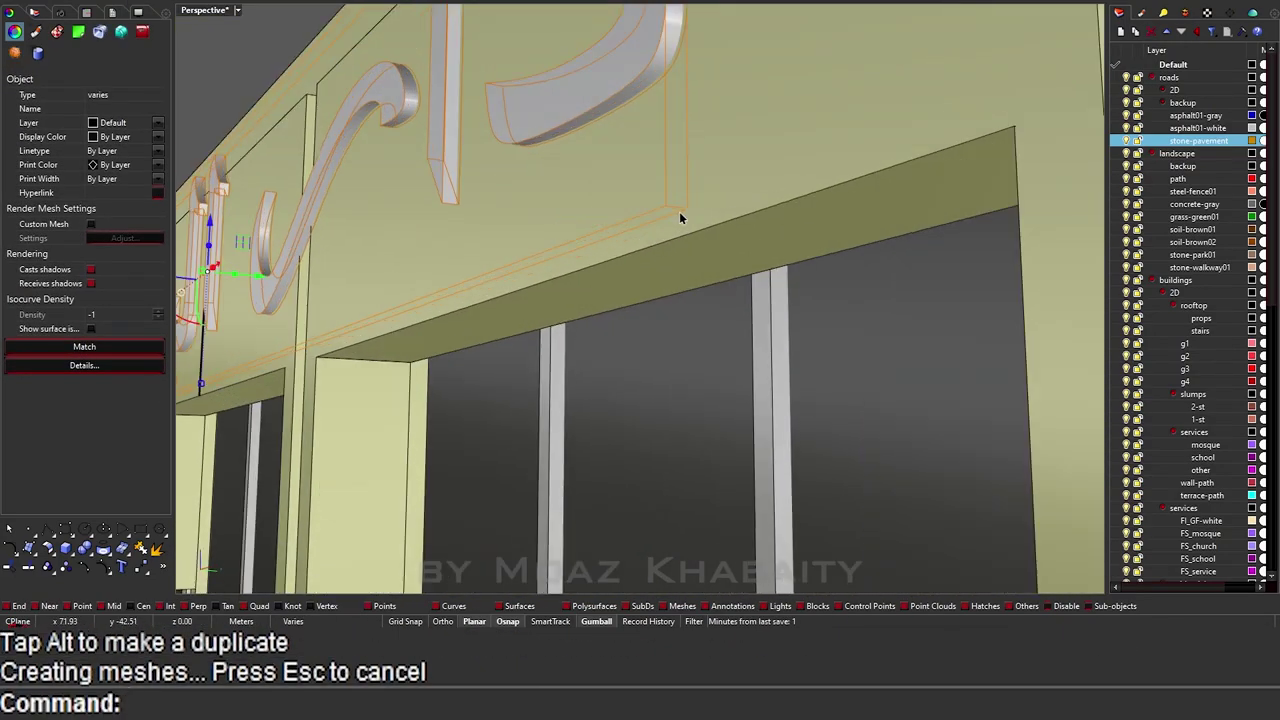
pyautogui.click(679, 218)
pyautogui.scroll(-3, 453, 185)
pyautogui.click(386, 305)
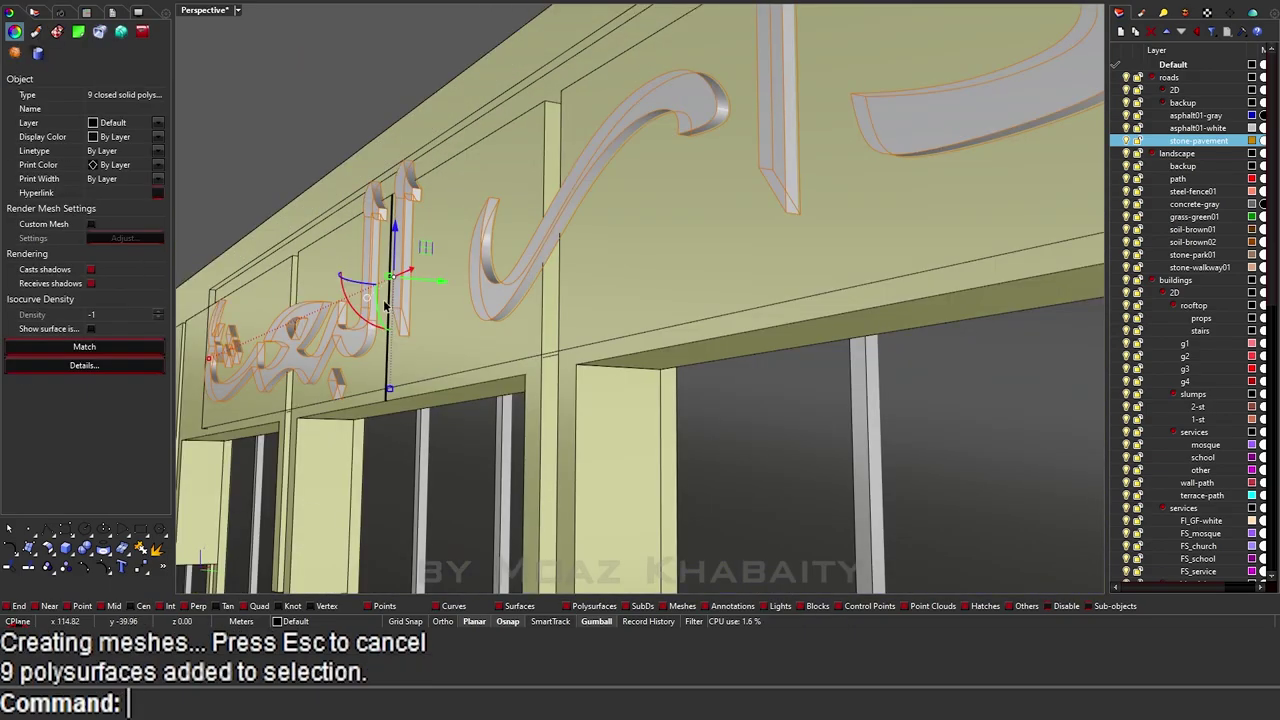
pyautogui.keyDown('shift'); pyautogui.click(386, 305); pyautogui.keyUp('shift')
pyautogui.moveTo(394, 232); pyautogui.dragTo(450, 280)
pyautogui.moveTo(450, 280)
pyautogui.mouseDown(button='right')
pyautogui.moveTo(619, 277)
pyautogui.moveTo(586, 206)
pyautogui.mouseUp(button='right')
pyautogui.press('Delete')
# Step: Slide the lower sign's letters into place on the wall, return to shaded display and save
pyautogui.click(560, 400)
pyautogui.moveTo(560, 400); pyautogui.dragTo(555, 360, button='right')
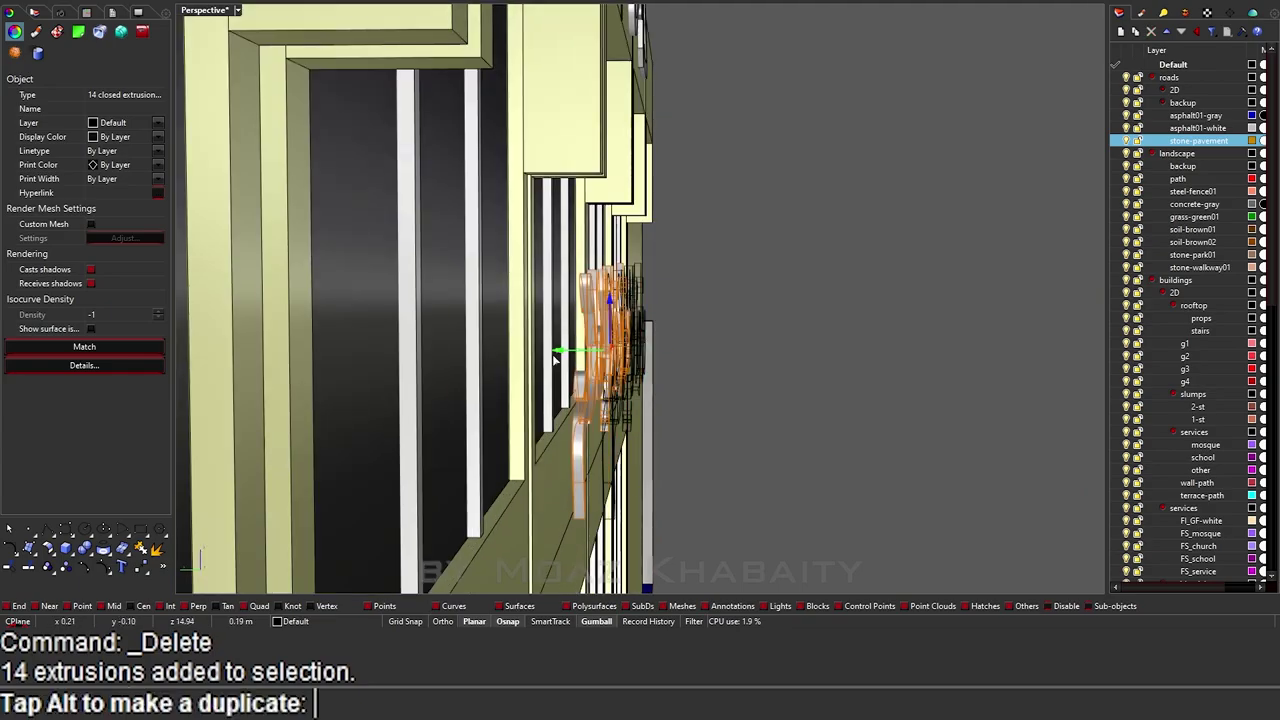
pyautogui.moveTo(555, 360); pyautogui.dragTo(512, 362)
pyautogui.moveTo(512, 362)
pyautogui.mouseDown(button='right')
pyautogui.moveTo(331, 377)
pyautogui.moveTo(450, 440)
pyautogui.mouseUp(button='right')
pyautogui.moveTo(470, 440)
pyautogui.mouseDown()
pyautogui.moveTo(476, 459)
pyautogui.moveTo(408, 431)
pyautogui.mouseUp()
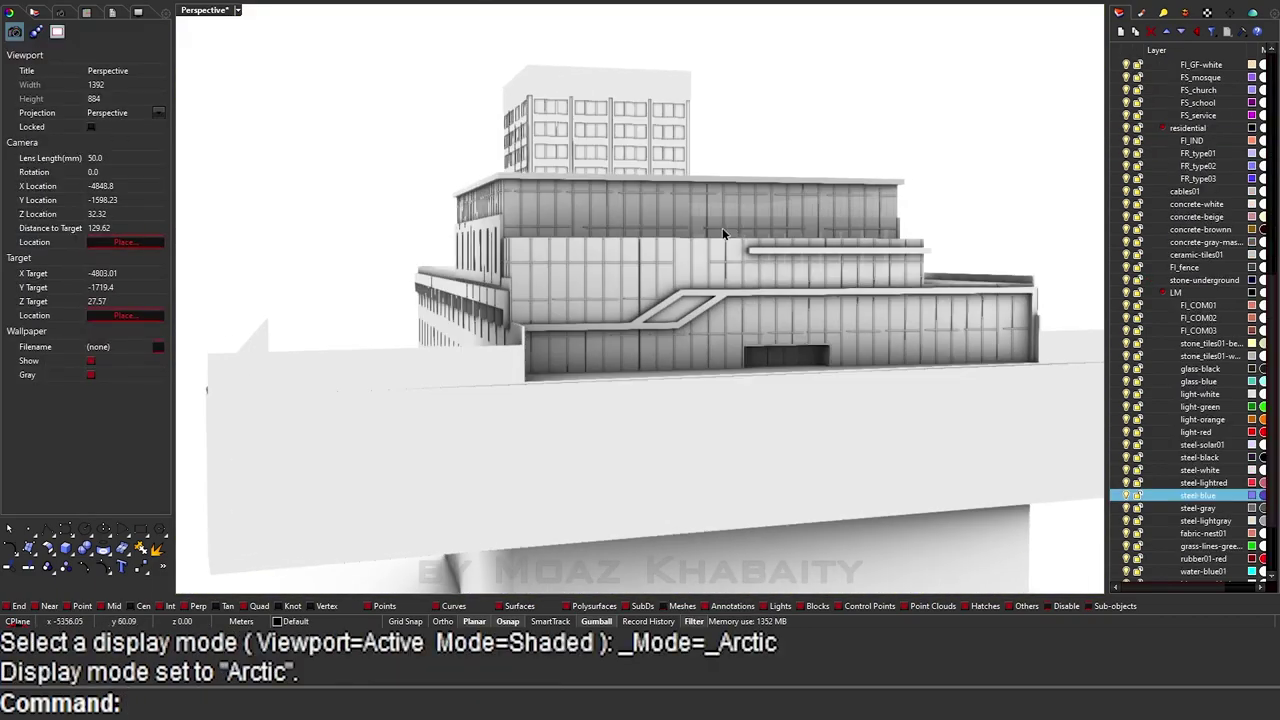
pyautogui.hotkey('ctrl', 'alt', 's')
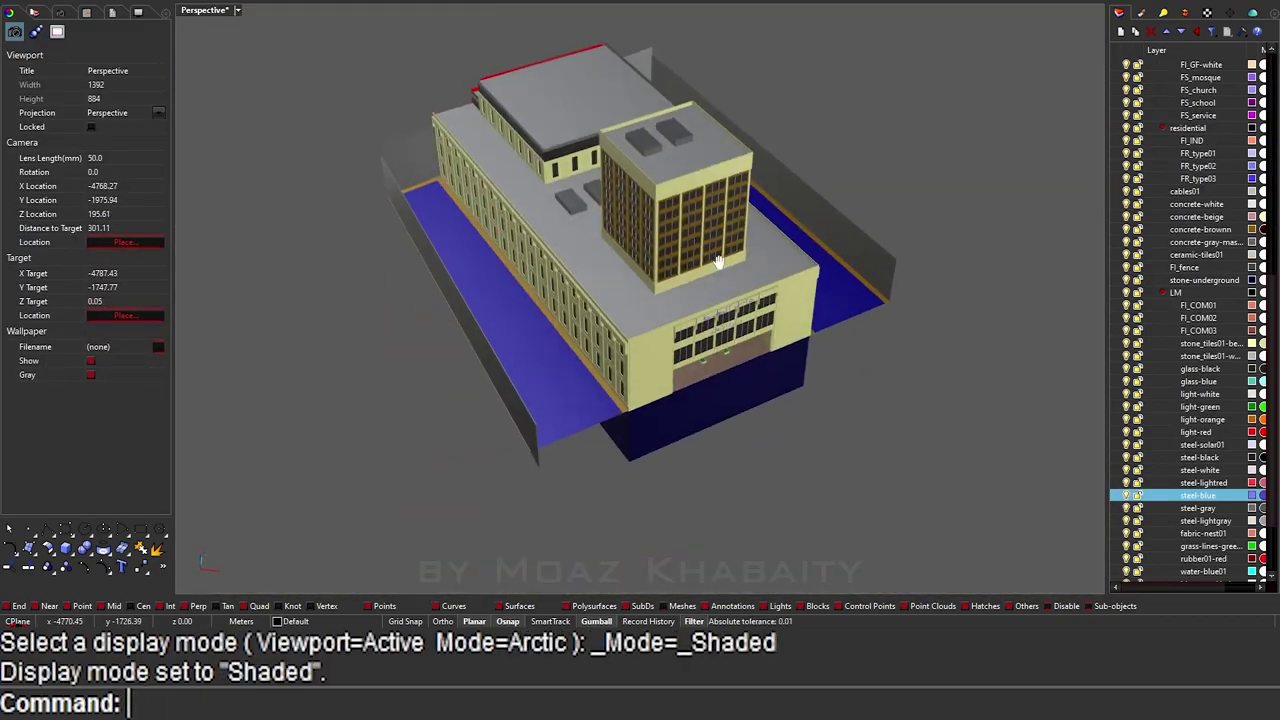
pyautogui.hotkey('ctrl', 's')
pyautogui.moveTo(717, 261); pyautogui.dragTo(643, 472, button='right')
pyautogui.write('Fa')
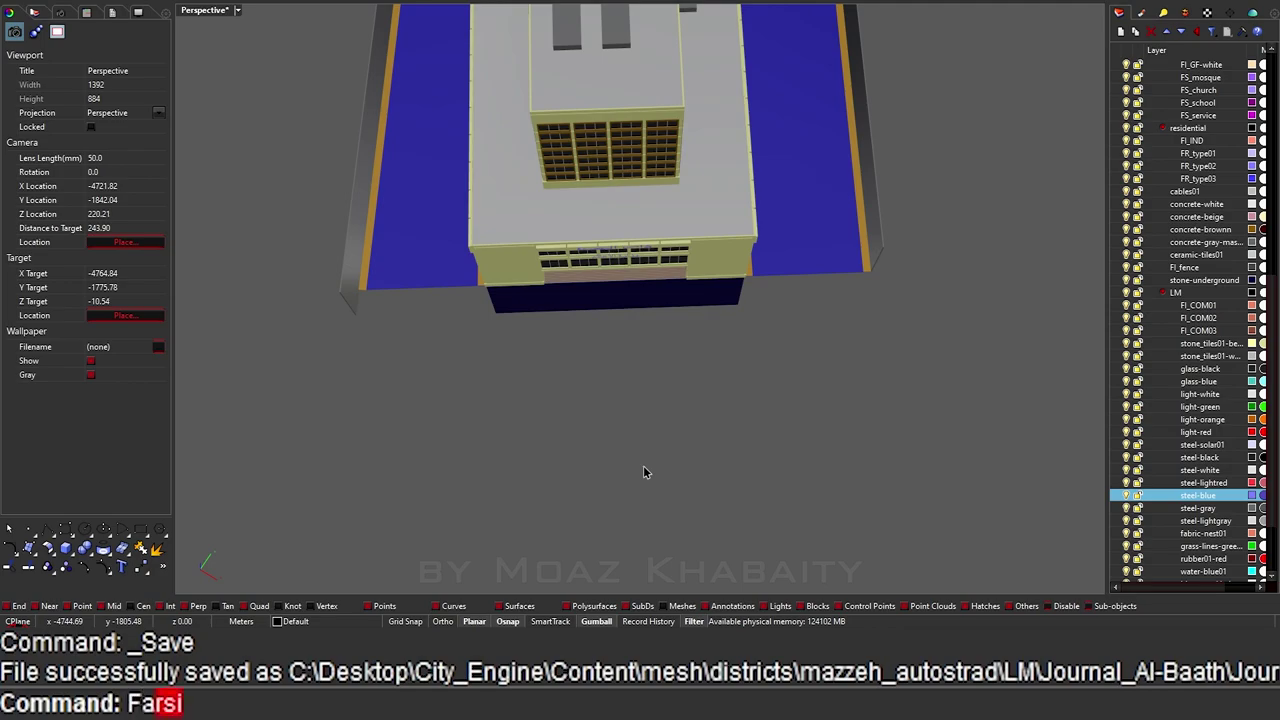
# Step: Start the Farsi text tool and set its font to Arial for the مزة مول text
pyautogui.press('Return')
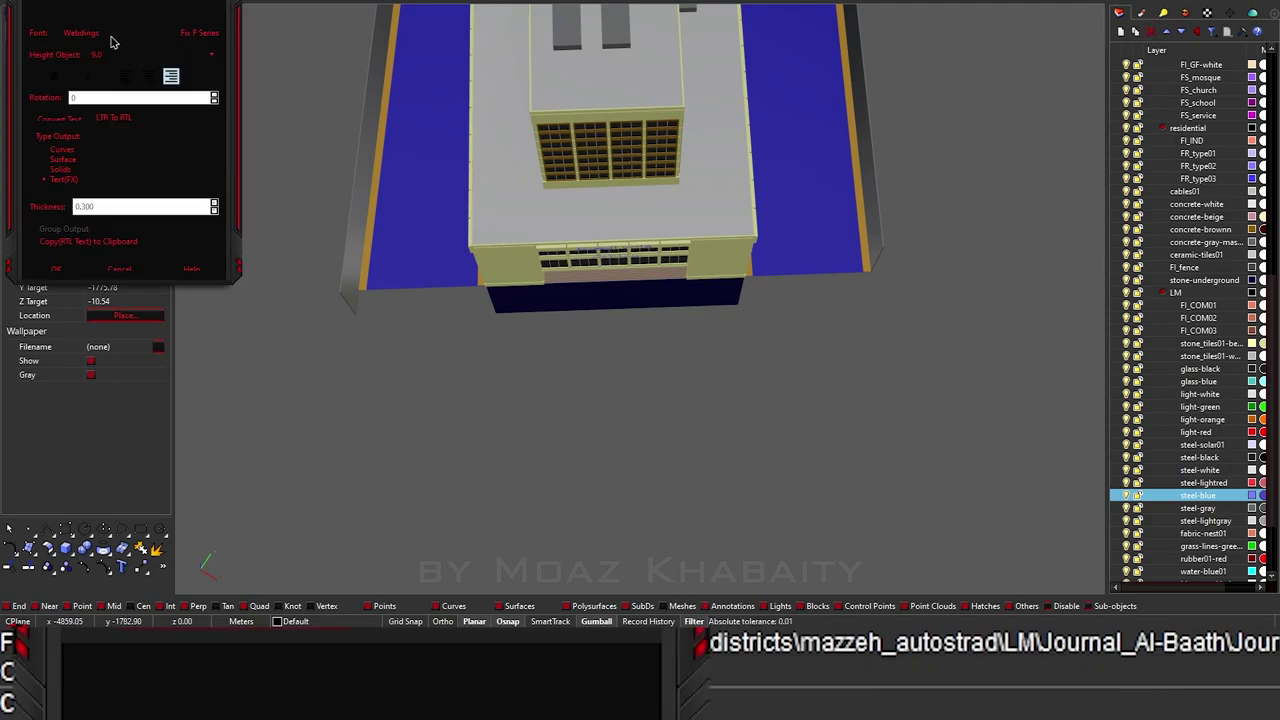
pyautogui.click(113, 42)
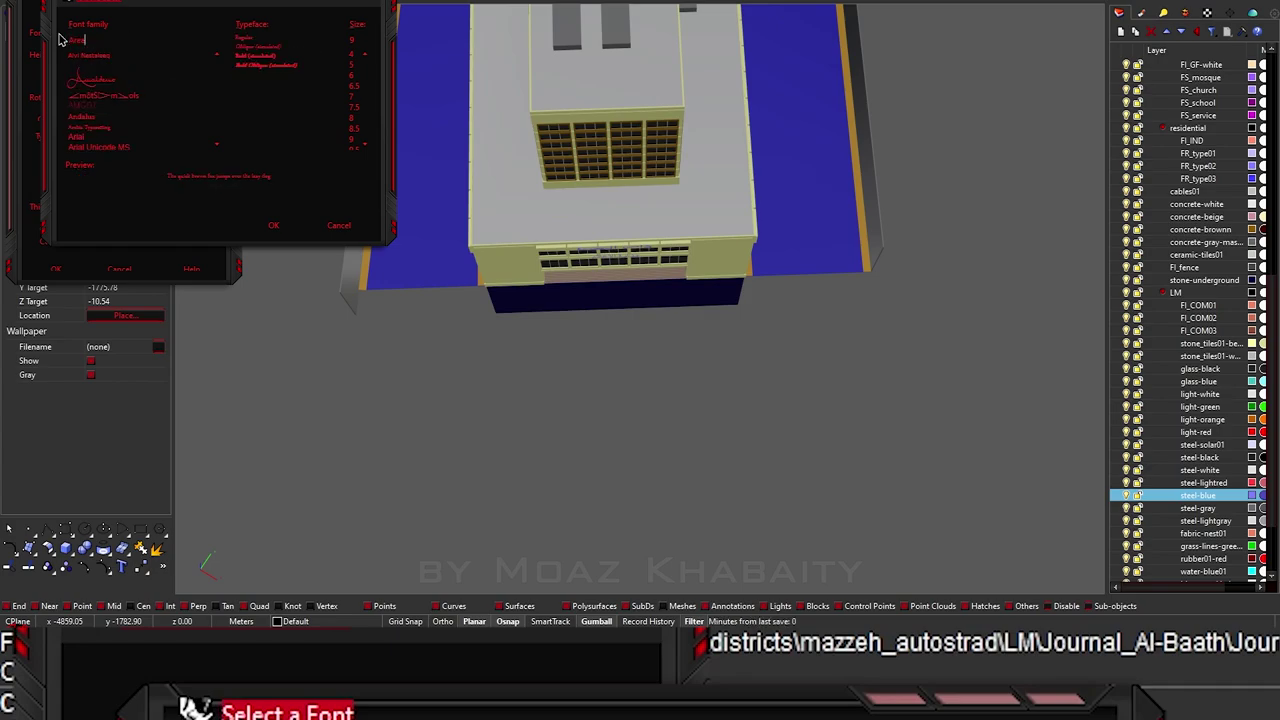
pyautogui.doubleClick(82, 143)
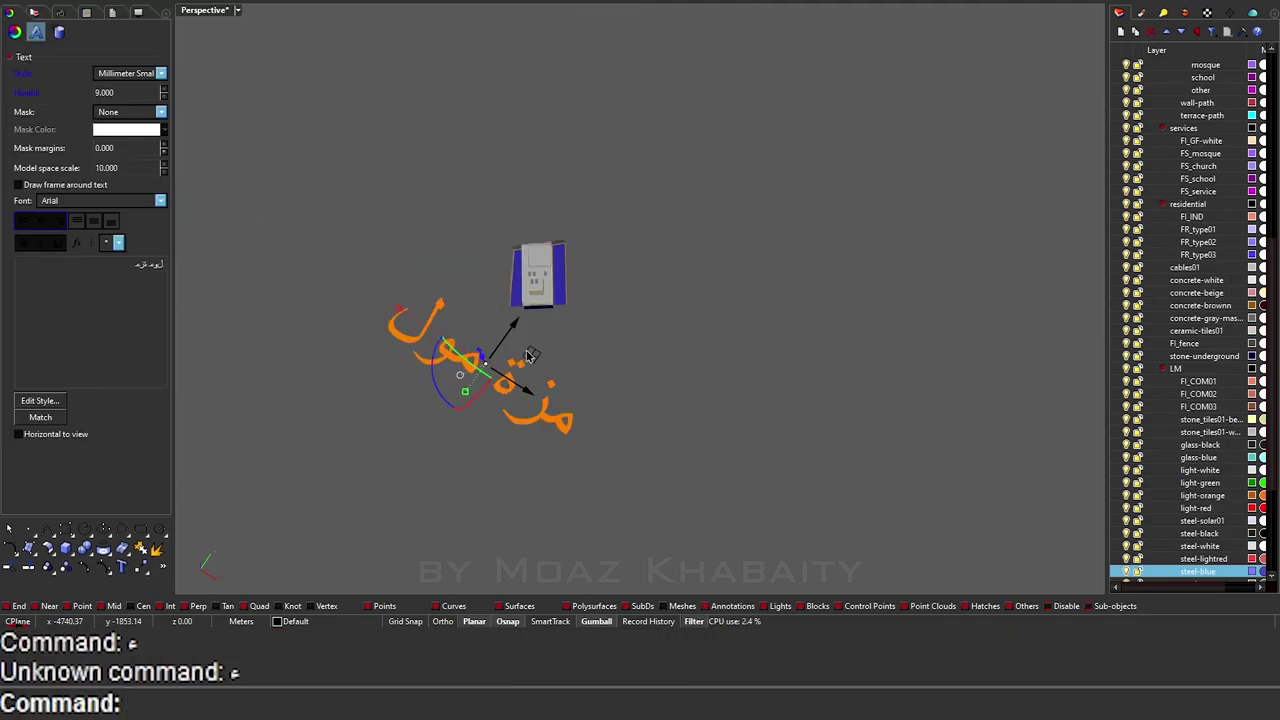
# Step: Explode the مزة مول text, trim overlapping letter curves and join them into closed outlines
pyautogui.write('explode')
pyautogui.press('Return')
pyautogui.write('trim')
pyautogui.press('Return')
pyautogui.scroll(5, 441, 353)
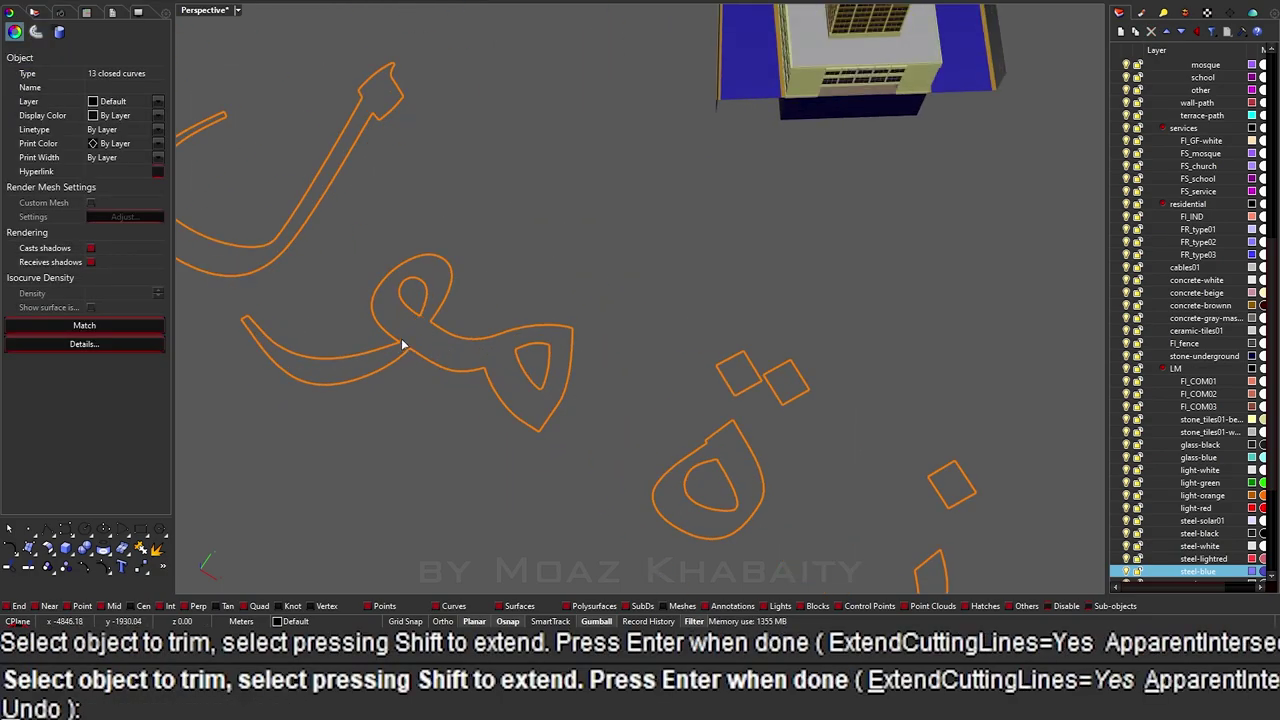
pyautogui.press('Return')
pyautogui.scroll(-5, 403, 345)
pyautogui.write('join')
pyautogui.press('Return')
pyautogui.press('Escape')
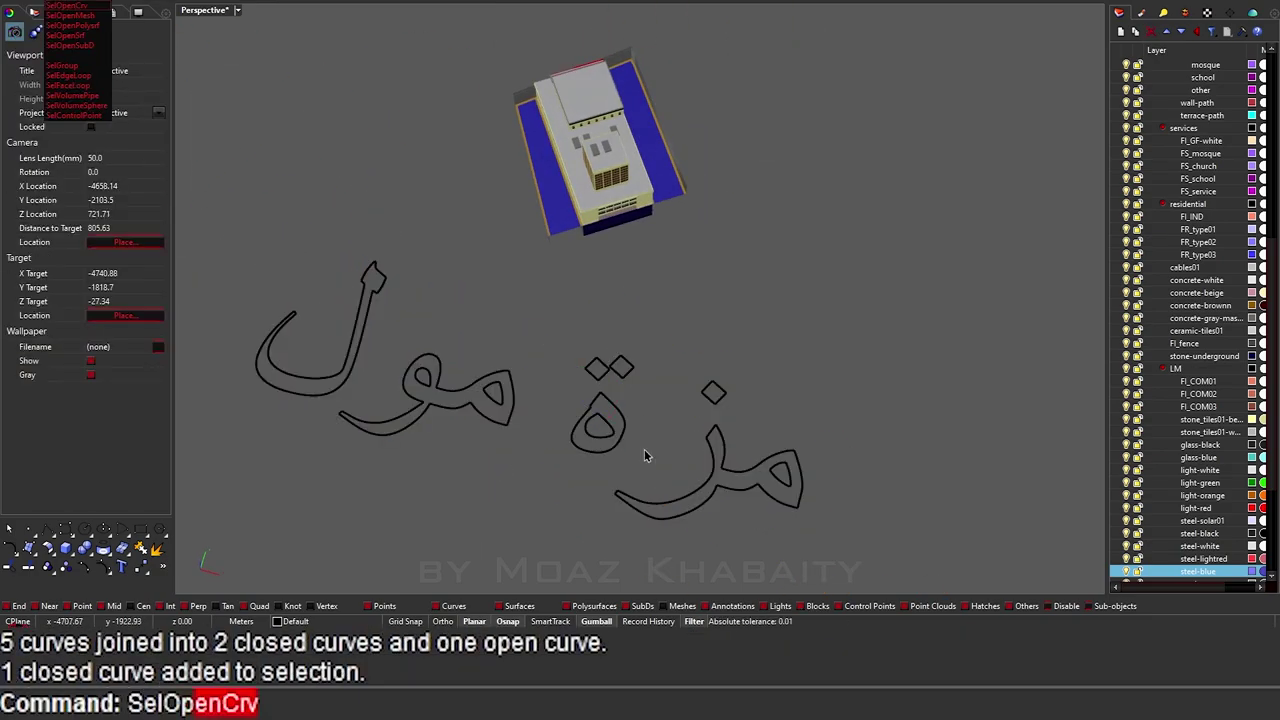
pyautogui.press('Return')
pyautogui.press('Delete')
# Step: Use SelClosedCrv to check the closed outlines and delete the stray curves
pyautogui.scroll(5, 644, 456)
pyautogui.scroll(-5, 644, 456)
pyautogui.moveTo(464, 408)
pyautogui.mouseDown(button='right')
pyautogui.moveTo(644, 424)
pyautogui.moveTo(566, 366)
pyautogui.mouseUp(button='right')
pyautogui.write('SelClosedCrv')
pyautogui.press('Return')
pyautogui.press('Escape')
pyautogui.press('Delete')
# Step: Select the 11 Arabic letter curves and scale them down with the gumball
pyautogui.moveTo(277, 563); pyautogui.dragTo(509, 429, button='right')
pyautogui.moveTo(803, 457); pyautogui.dragTo(394, 307)
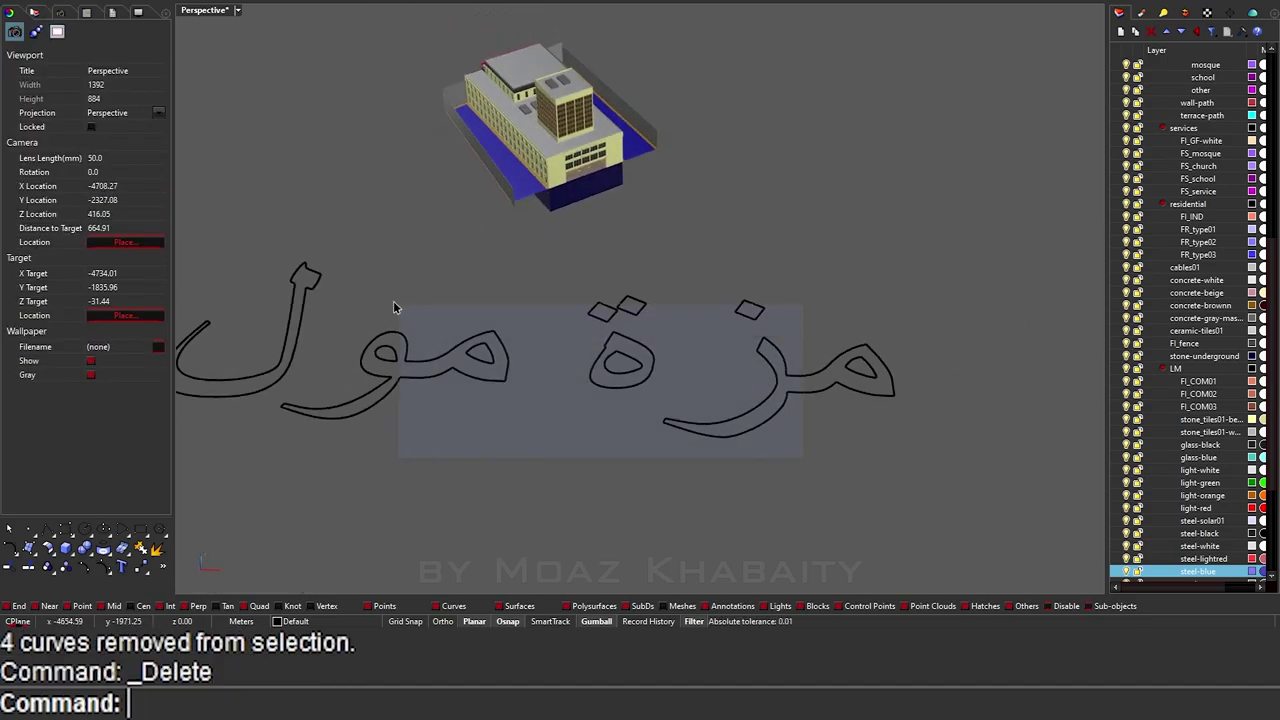
pyautogui.keyDown('shift'); pyautogui.click(780, 409); pyautogui.keyUp('shift')
pyautogui.moveTo(780, 409); pyautogui.dragTo(835, 375, button='right')
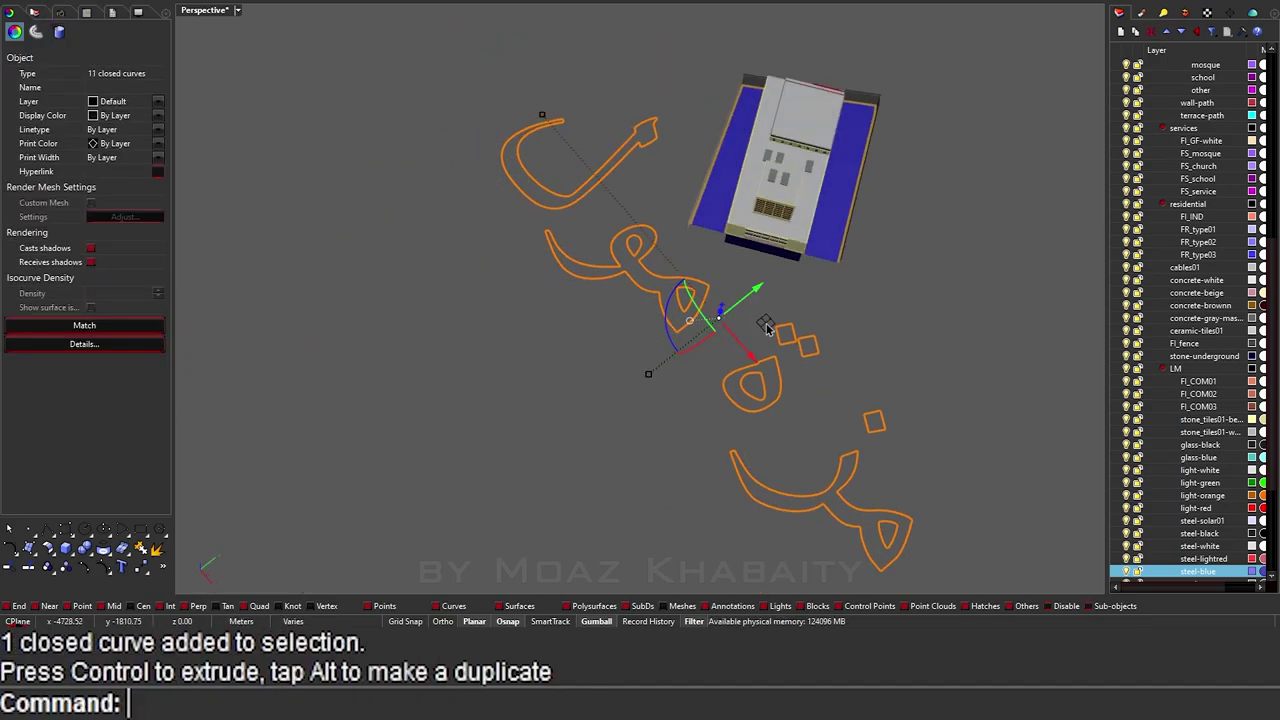
pyautogui.hotkey('ctrl', 'z')
pyautogui.moveTo(765, 328)
pyautogui.mouseDown()
pyautogui.moveTo(720, 365)
pyautogui.moveTo(686, 344)
pyautogui.mouseUp()
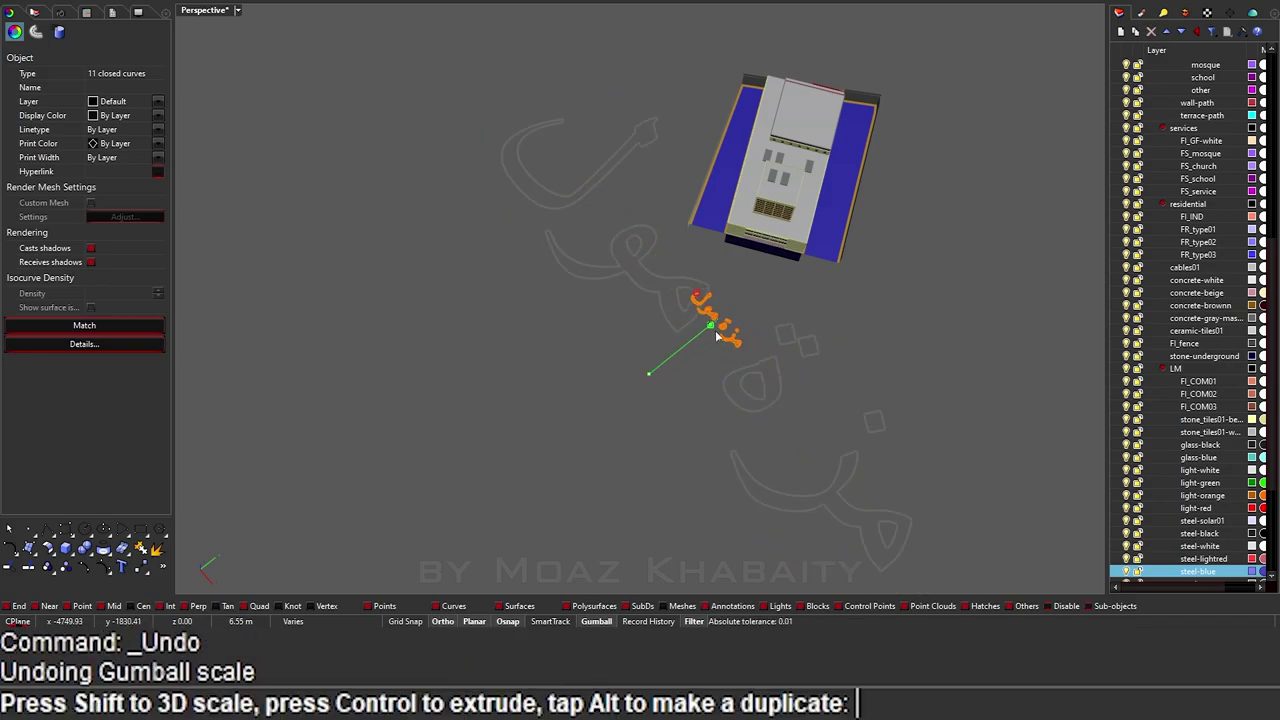
pyautogui.scroll(5, 760, 200)
pyautogui.moveTo(757, 271); pyautogui.dragTo(829, 106)
pyautogui.scroll(3, 726, 229)
pyautogui.scroll(-5, 726, 229)
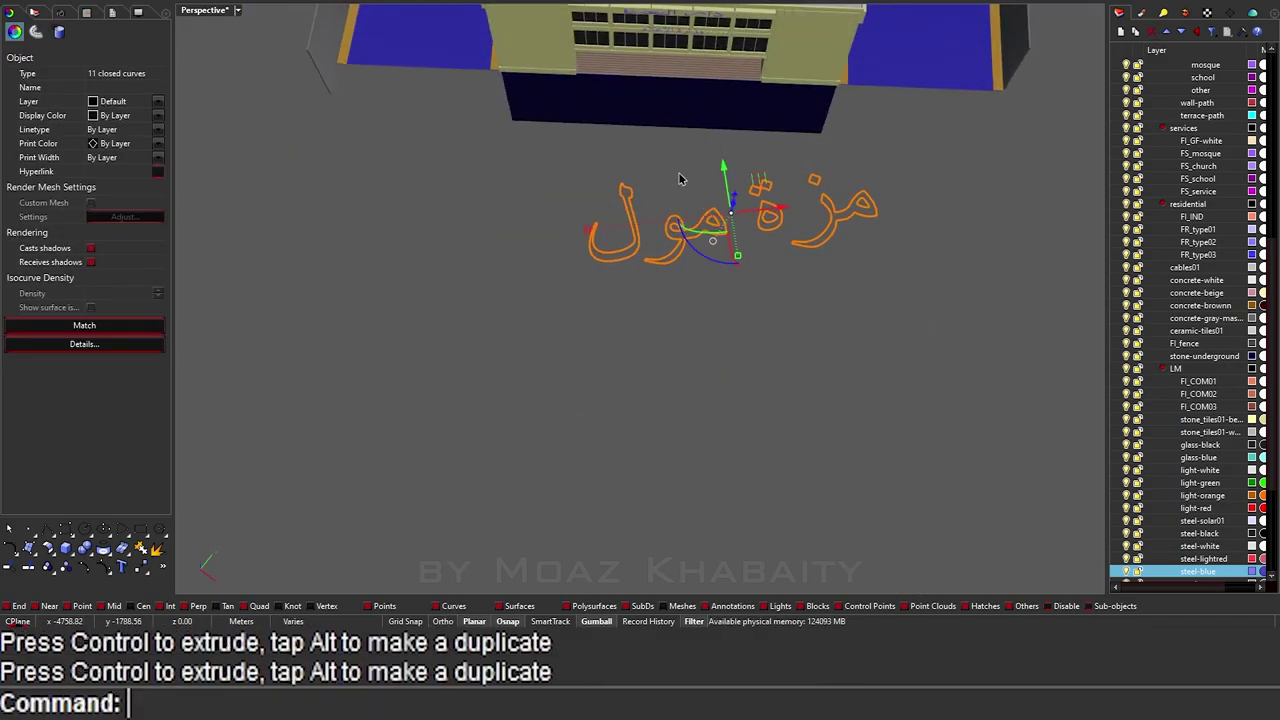
pyautogui.scroll(-2, 584, 343)
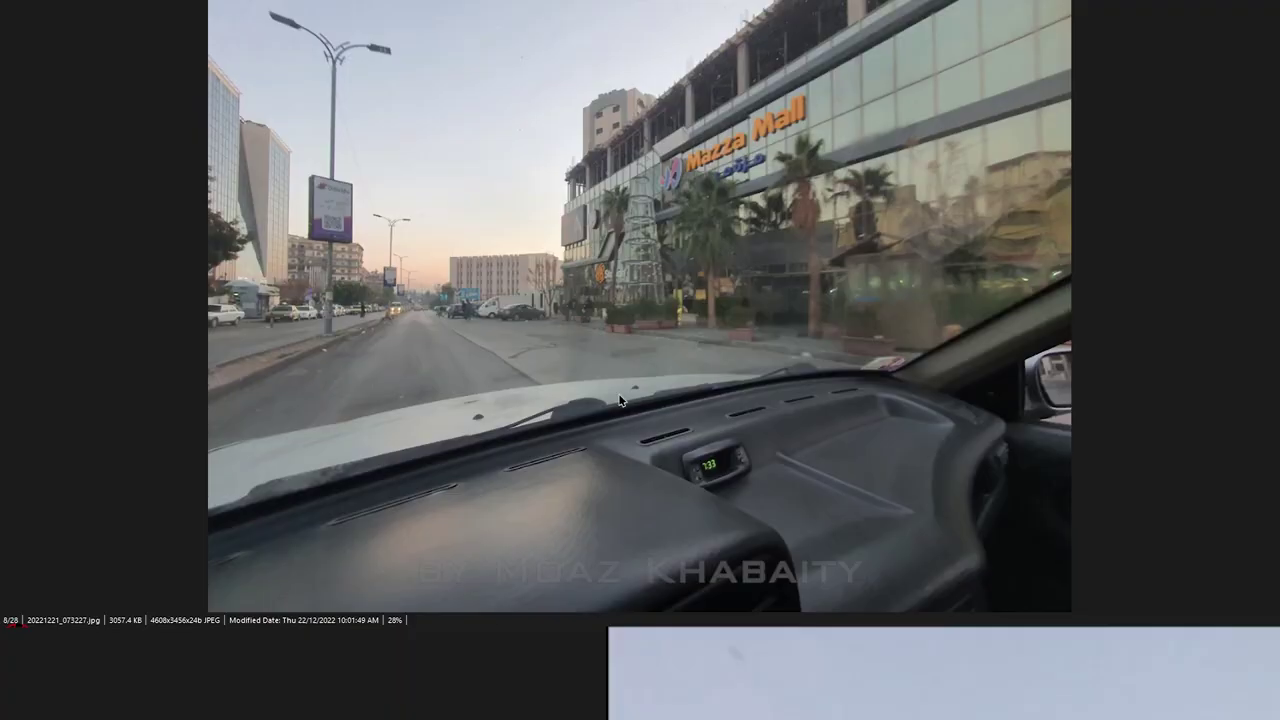
# Step: Clear the selection and start the Text command for the Latin Mazza Mall sign
pyautogui.scroll(-3, 500, 330)
pyautogui.press('Escape')
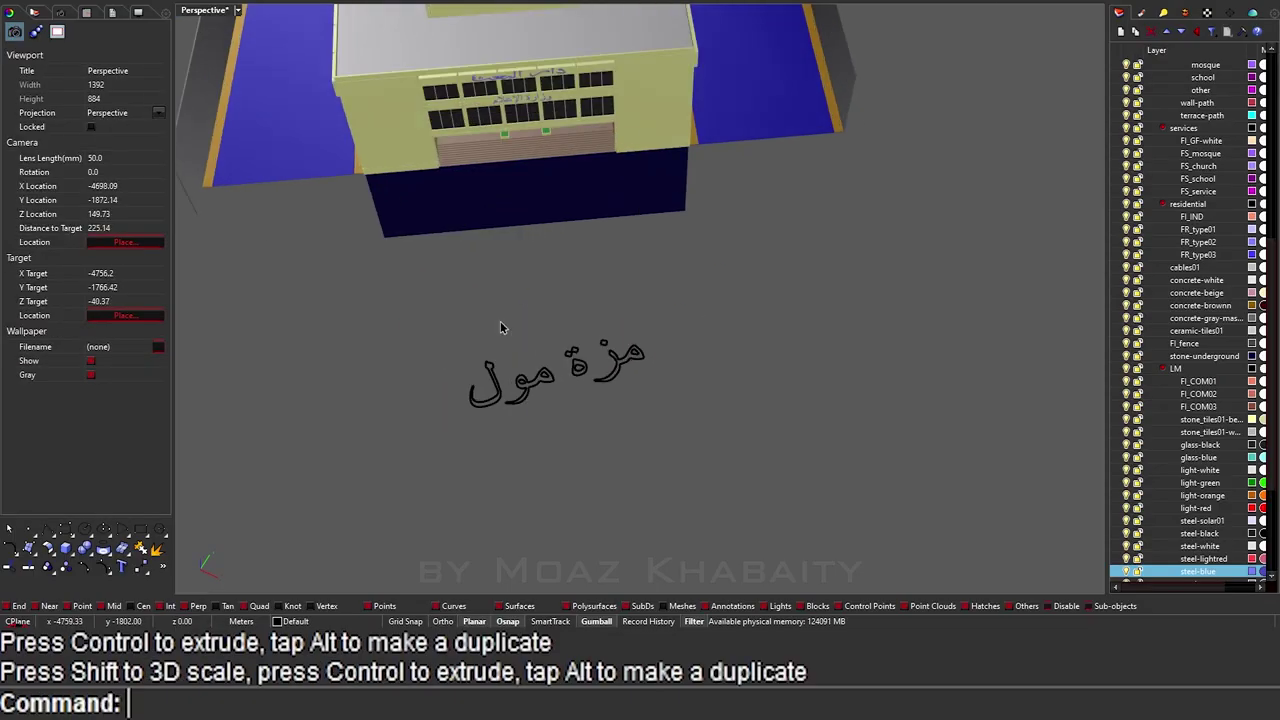
pyautogui.write('Text')
pyautogui.press('Return')
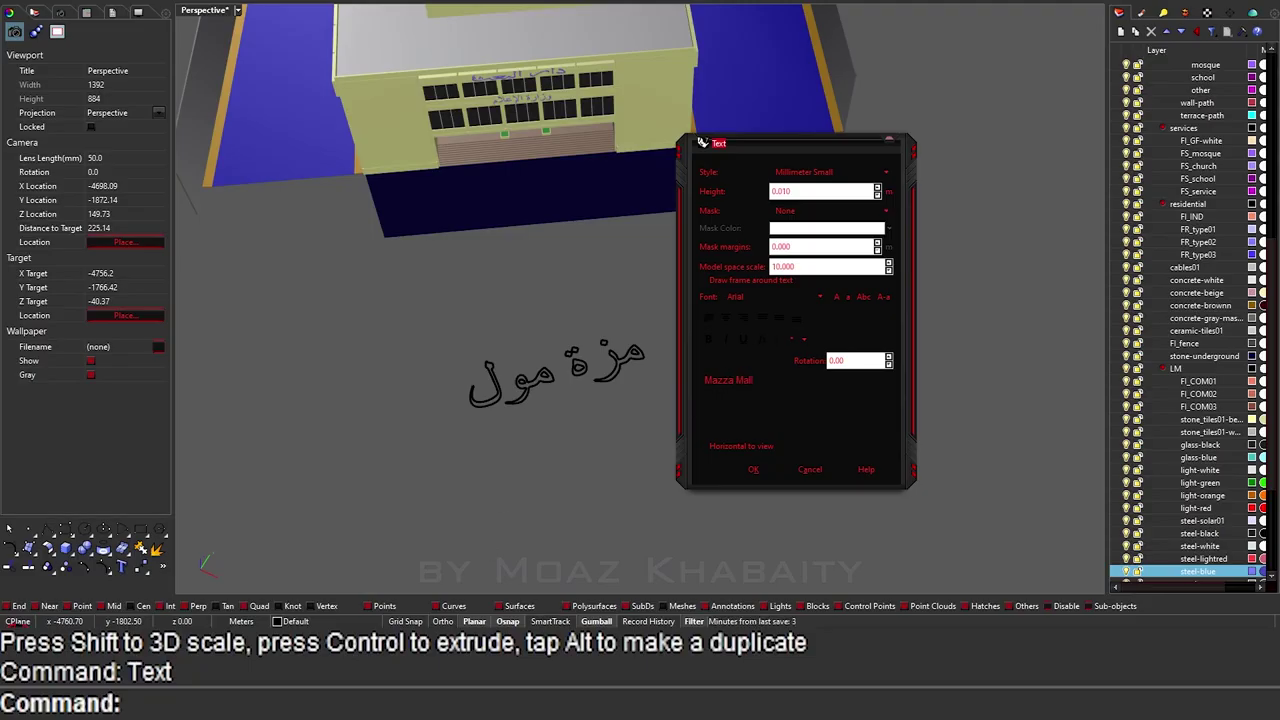
# Step: Place the Mazza Mall text beside the Arabic lettering, undoing an accidental explode
pyautogui.click(753, 469)
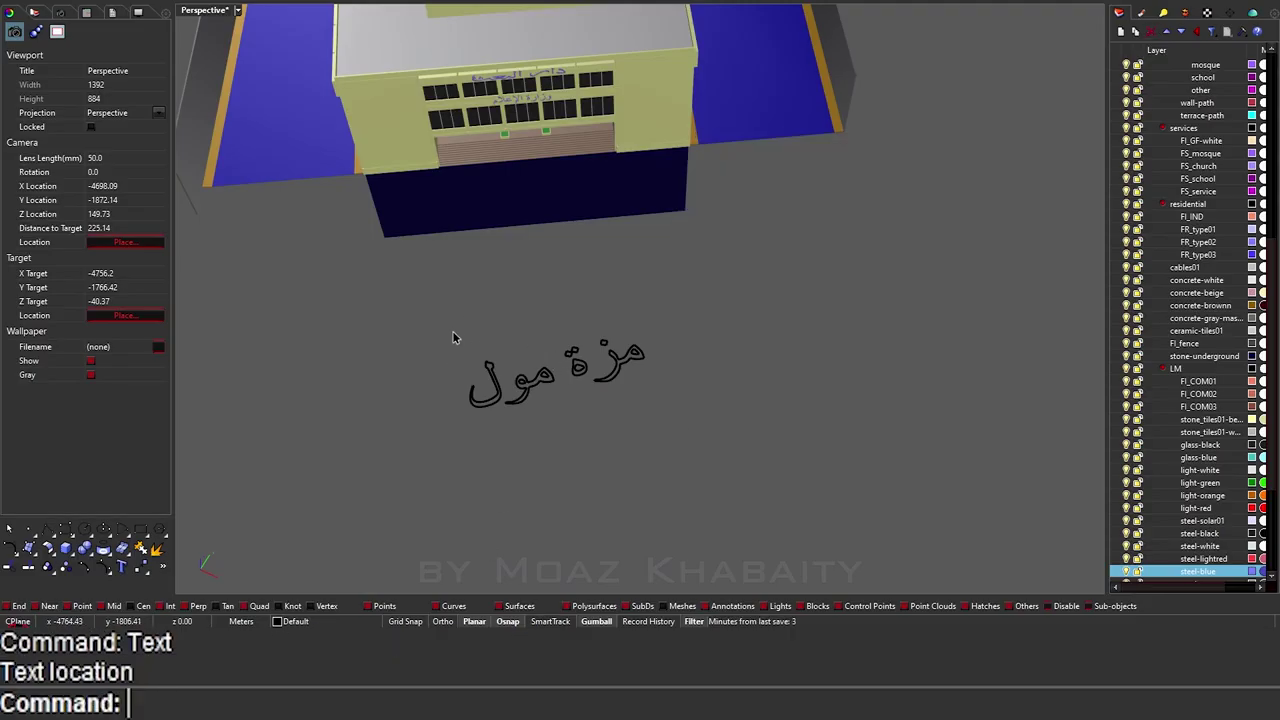
pyautogui.scroll(2, 505, 322)
pyautogui.write('SelText')
pyautogui.press('Return')
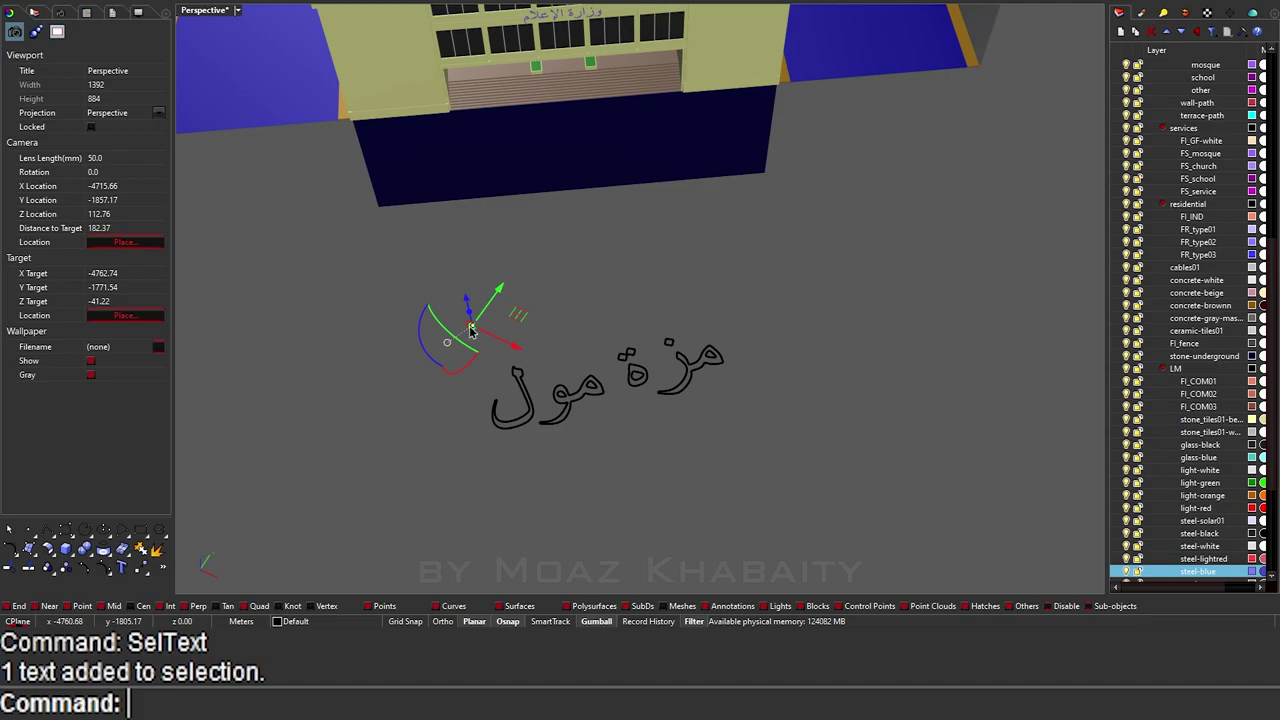
pyautogui.moveTo(472, 332)
pyautogui.mouseDown()
pyautogui.moveTo(424, 375)
pyautogui.moveTo(423, 399)
pyautogui.mouseUp()
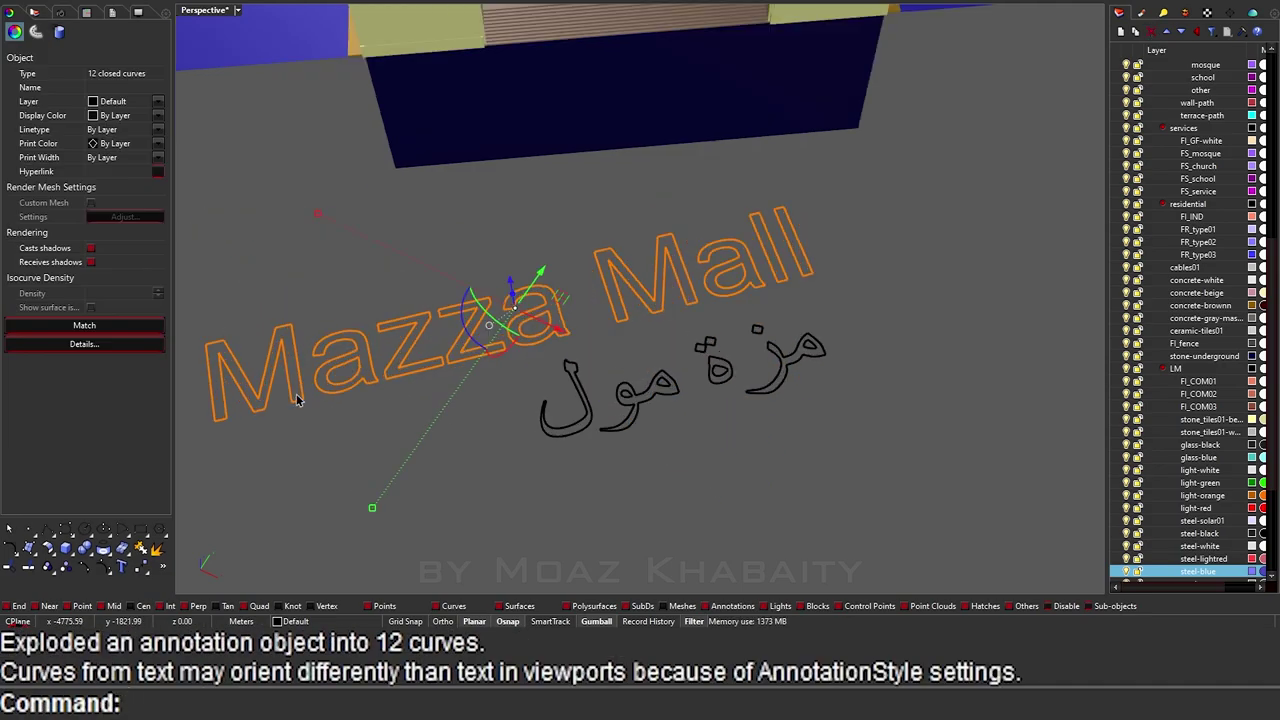
pyautogui.moveTo(297, 399); pyautogui.dragTo(726, 283, button='right')
pyautogui.keyDown('shift'); pyautogui.moveTo(1086, 486); pyautogui.dragTo(852, 283); pyautogui.keyUp('shift')
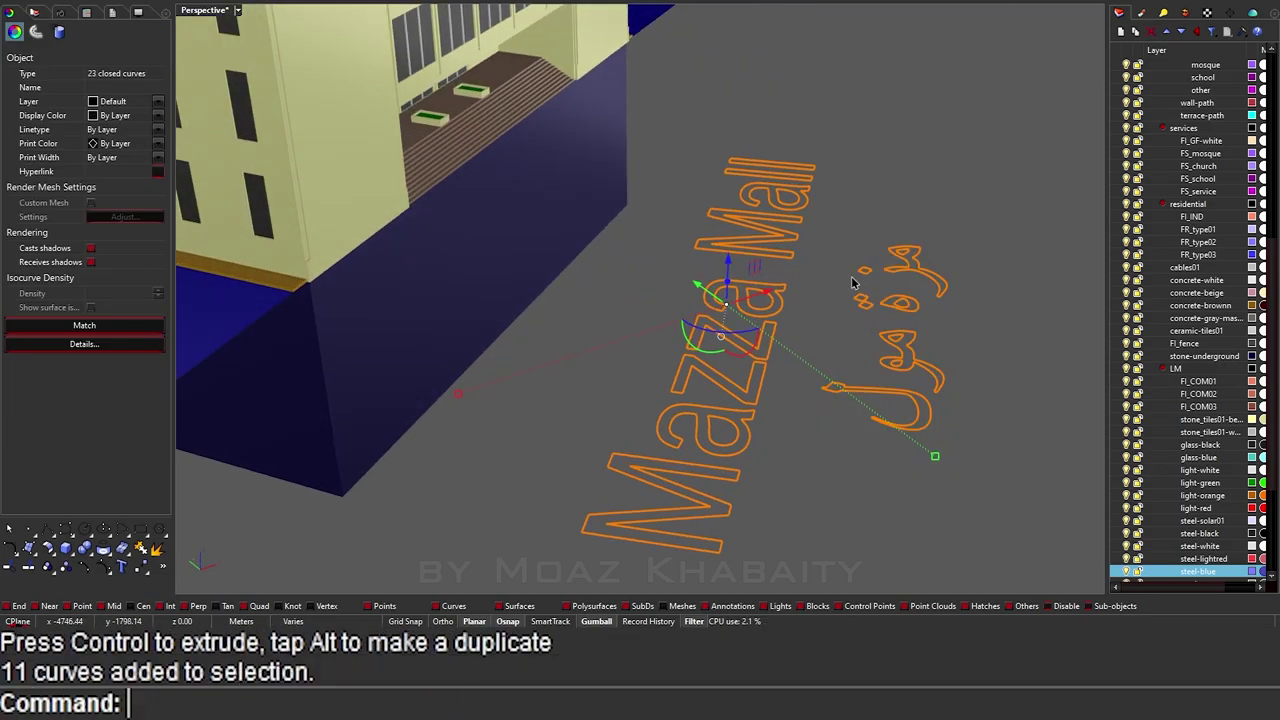
pyautogui.moveTo(852, 283); pyautogui.dragTo(806, 457, button='right')
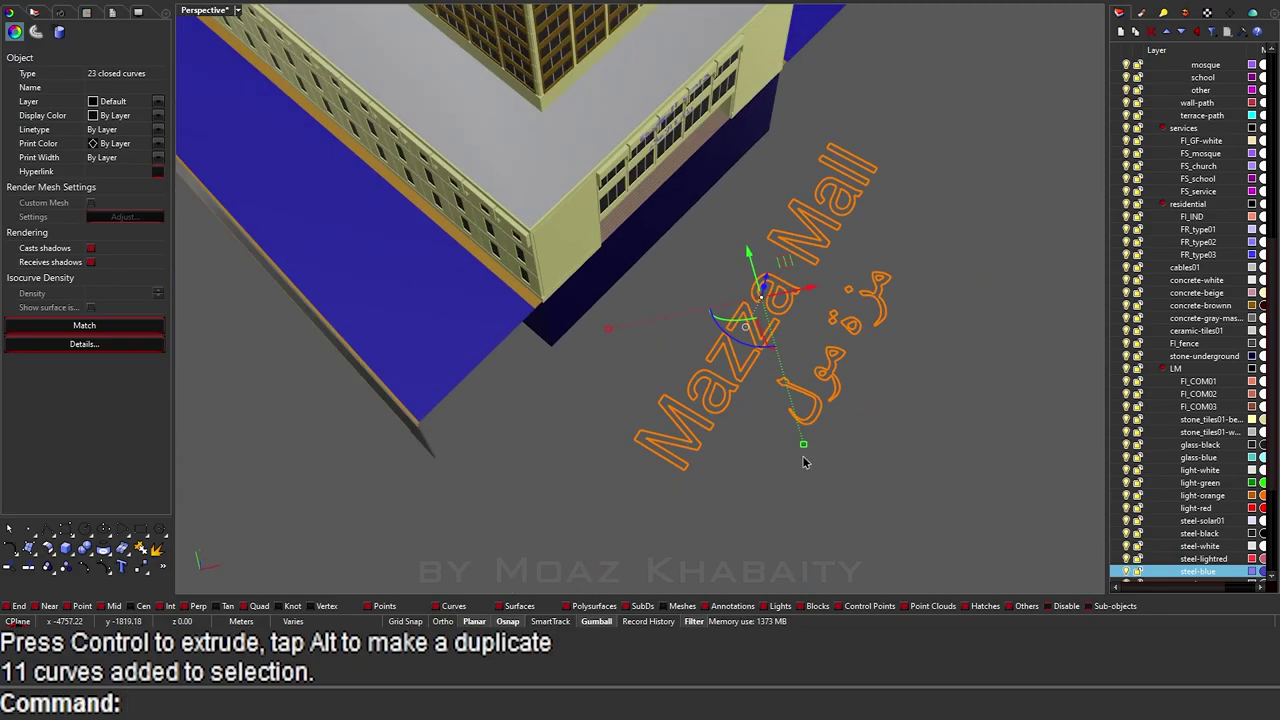
pyautogui.hotkey('ctrl', 'z')
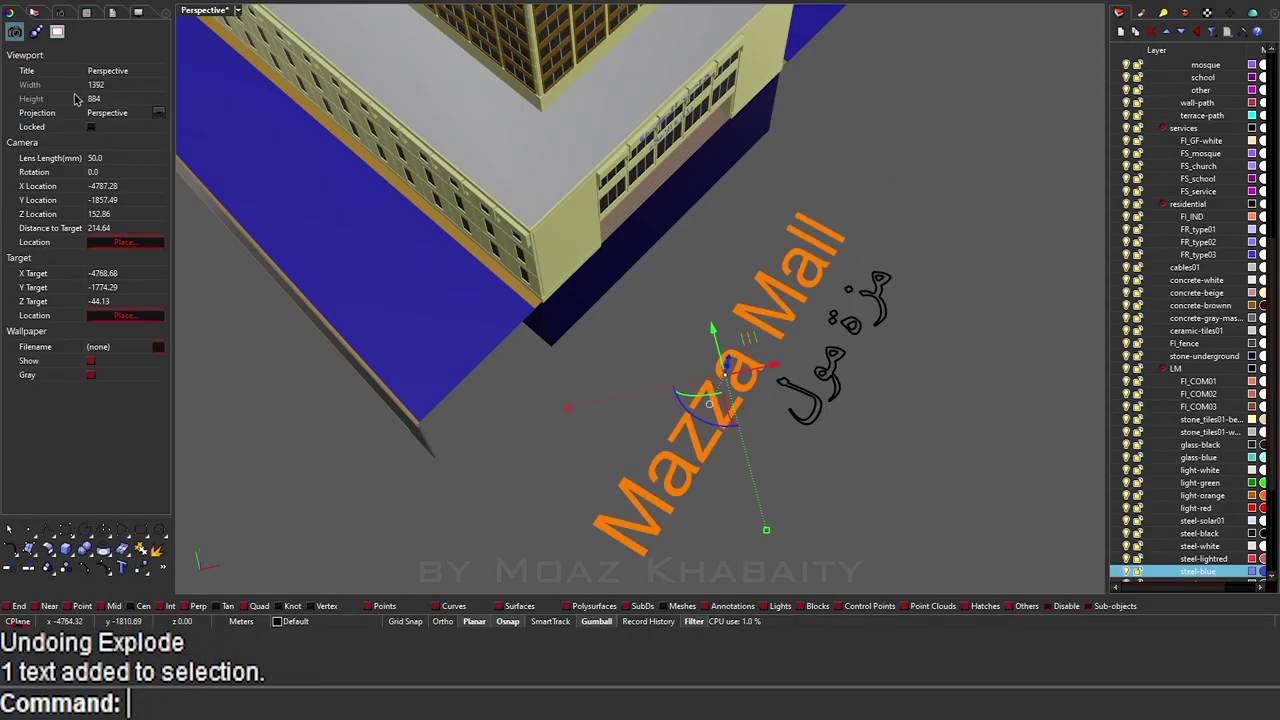
# Step: Try several fonts for the Mazza Mall text from the Properties font dropdown
pyautogui.click(158, 201)
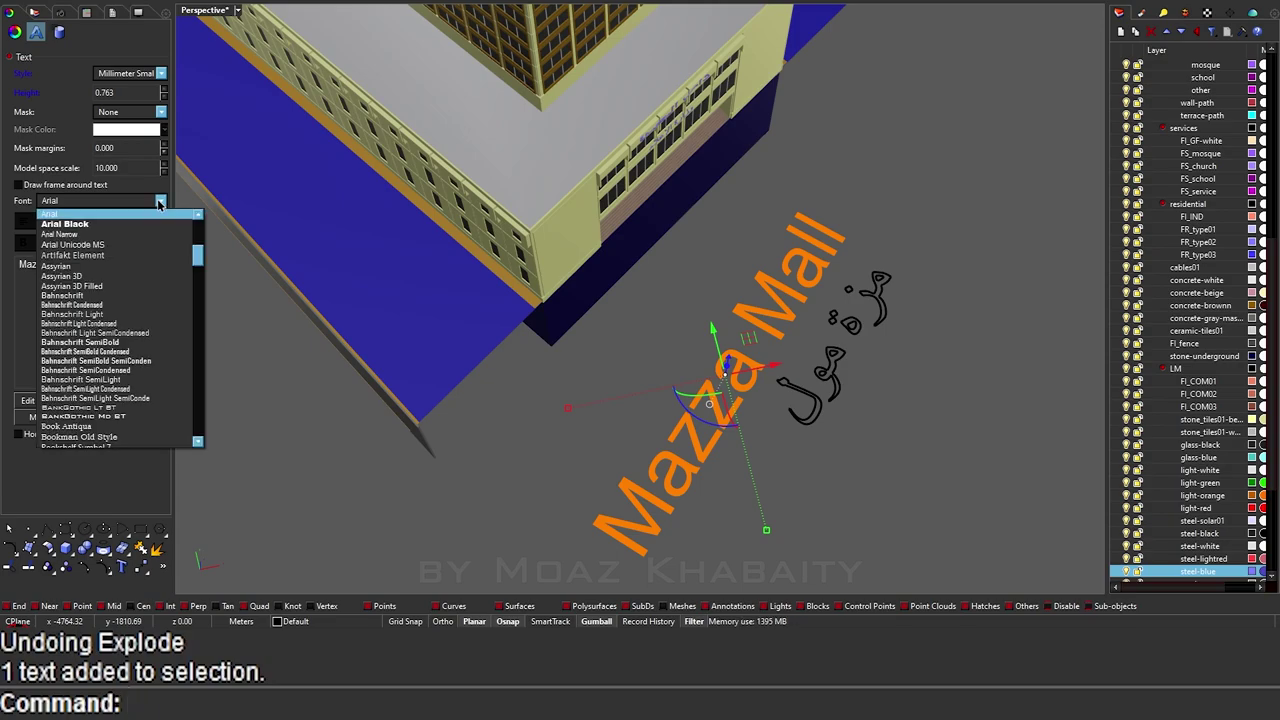
pyautogui.click(133, 215)
pyautogui.press('Down')
pyautogui.press('Down')
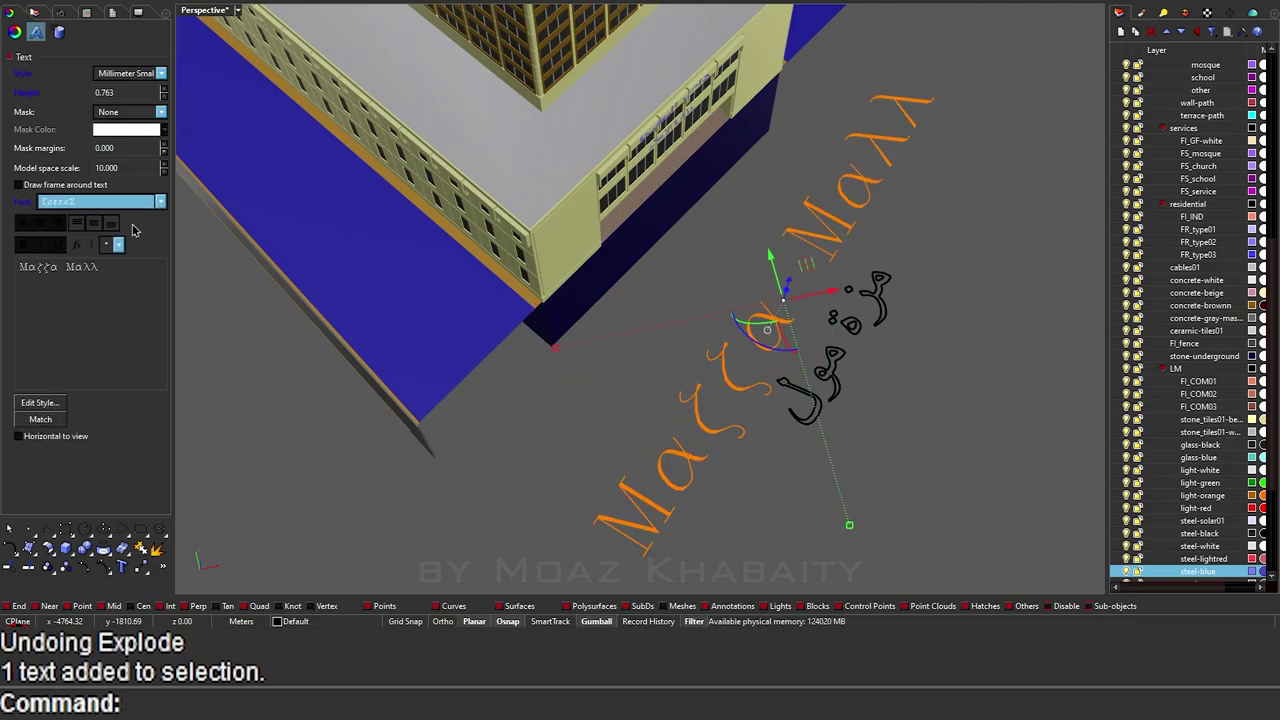
pyautogui.press('Down')
pyautogui.press('Down')
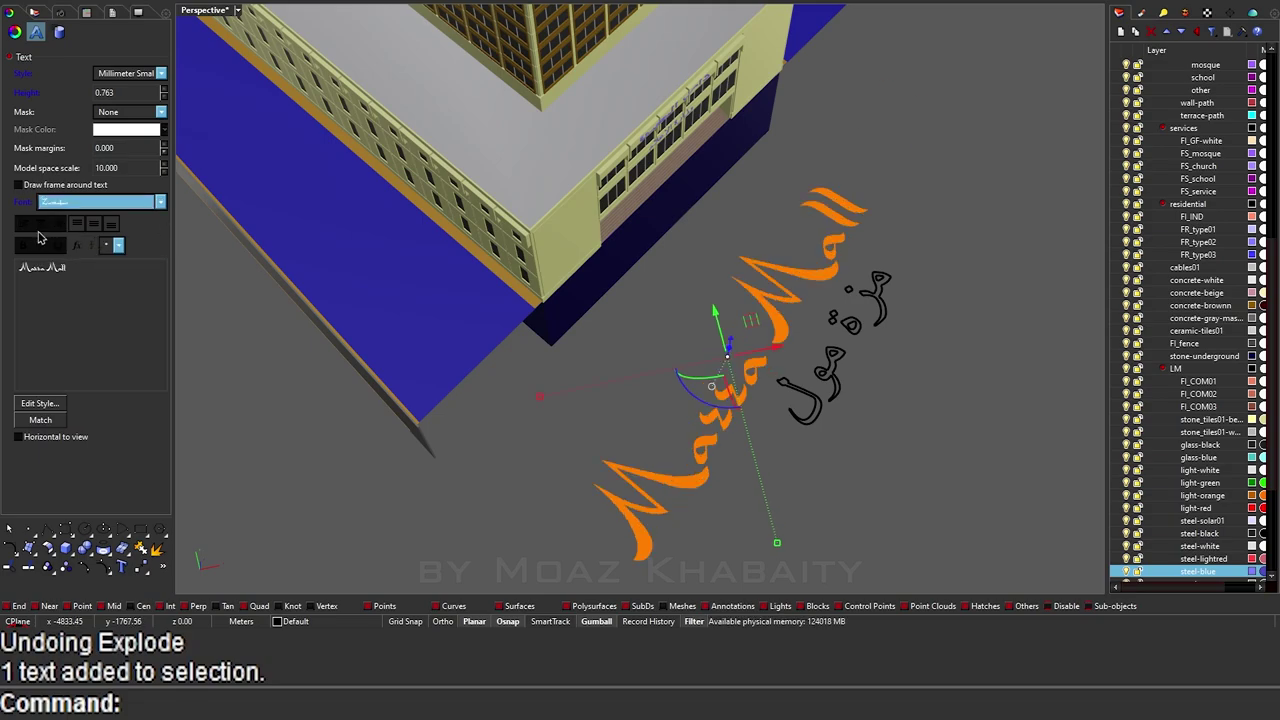
pyautogui.scroll(-2, 398, 405)
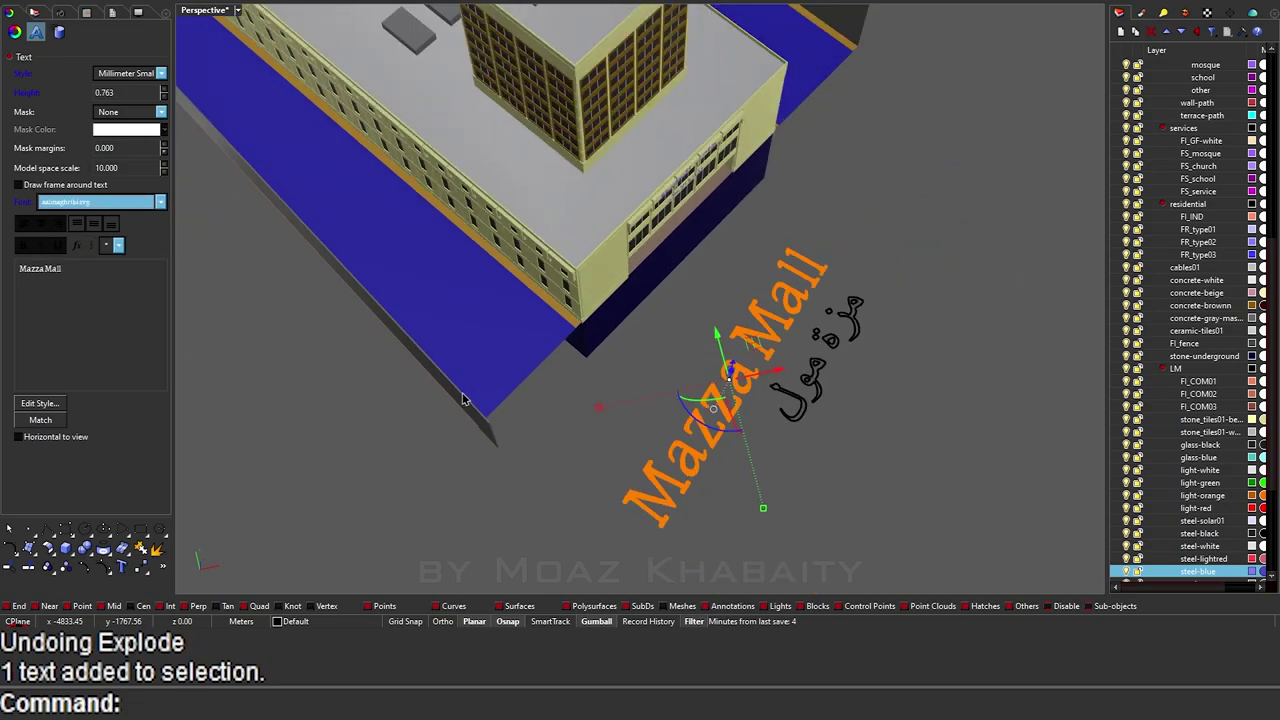
pyautogui.press('Down')
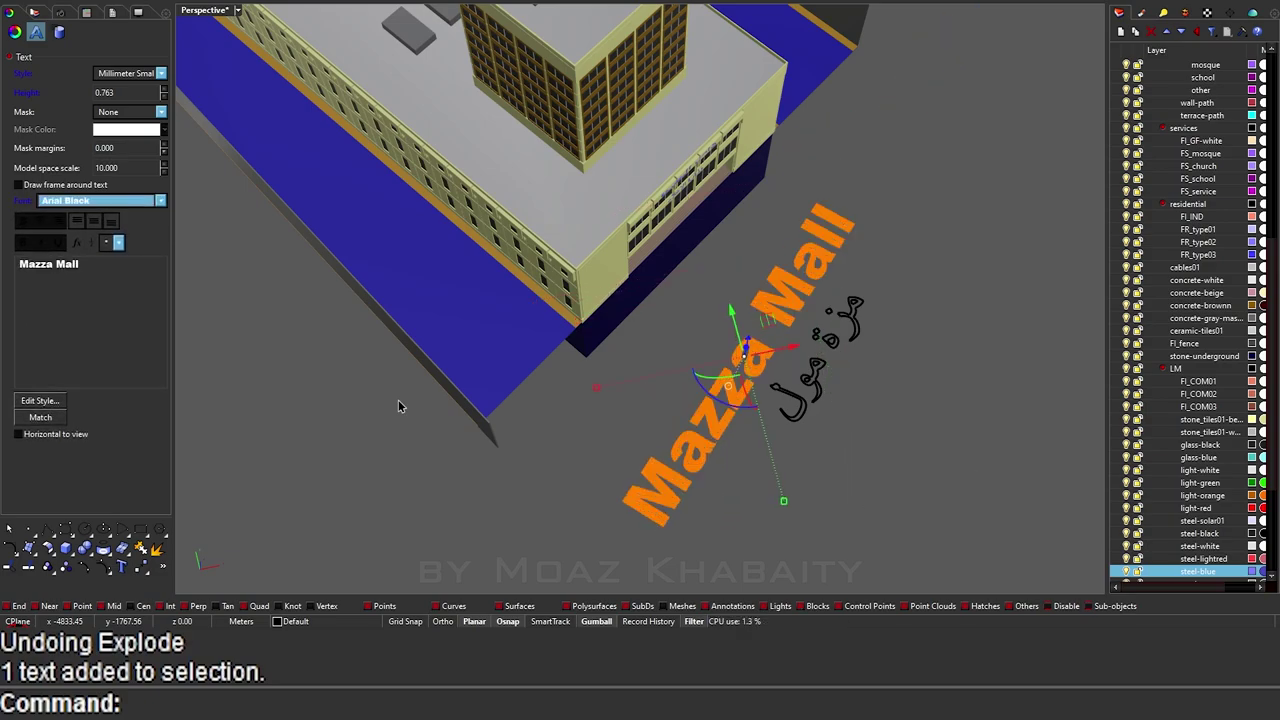
pyautogui.press('Down')
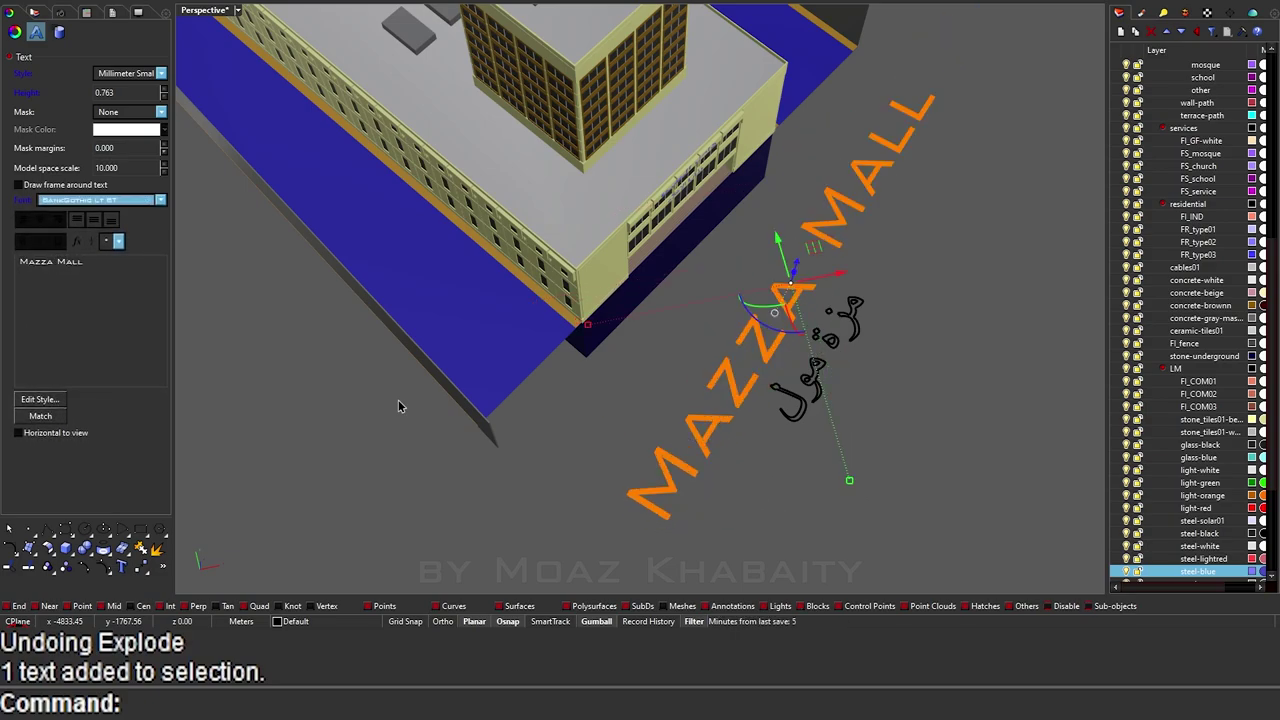
pyautogui.press('Down')
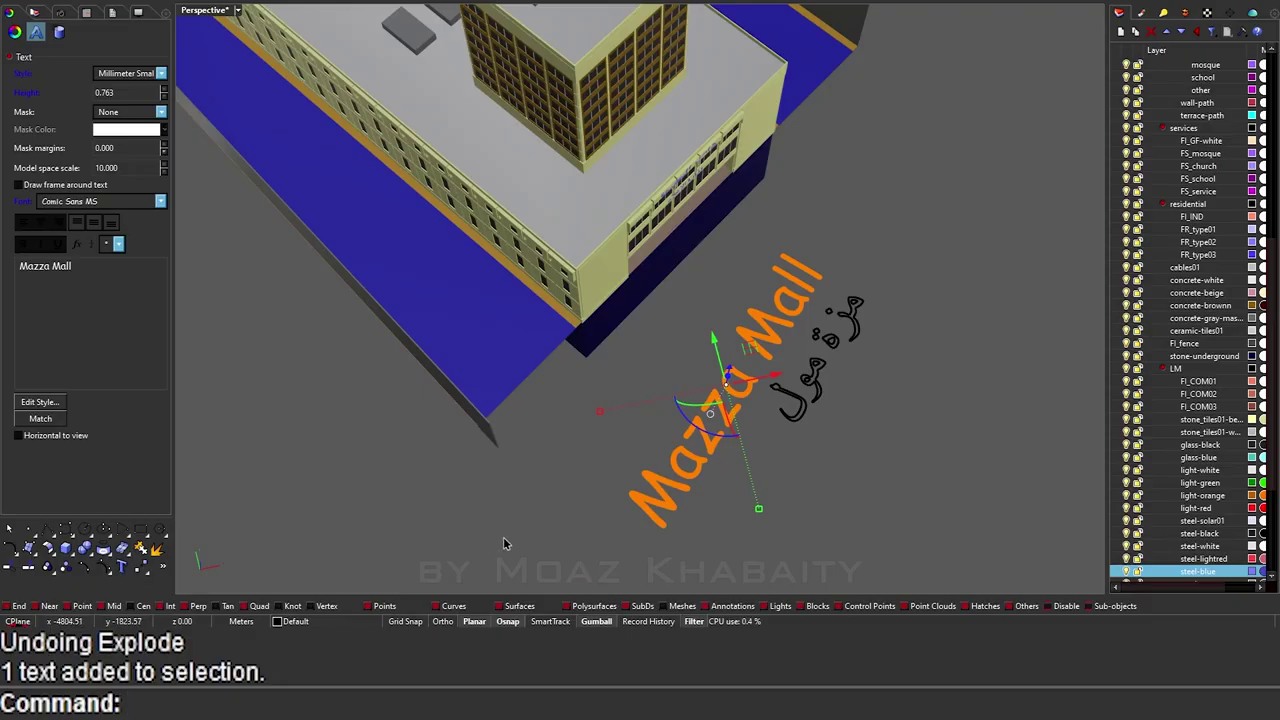
pyautogui.scroll(3, 505, 543)
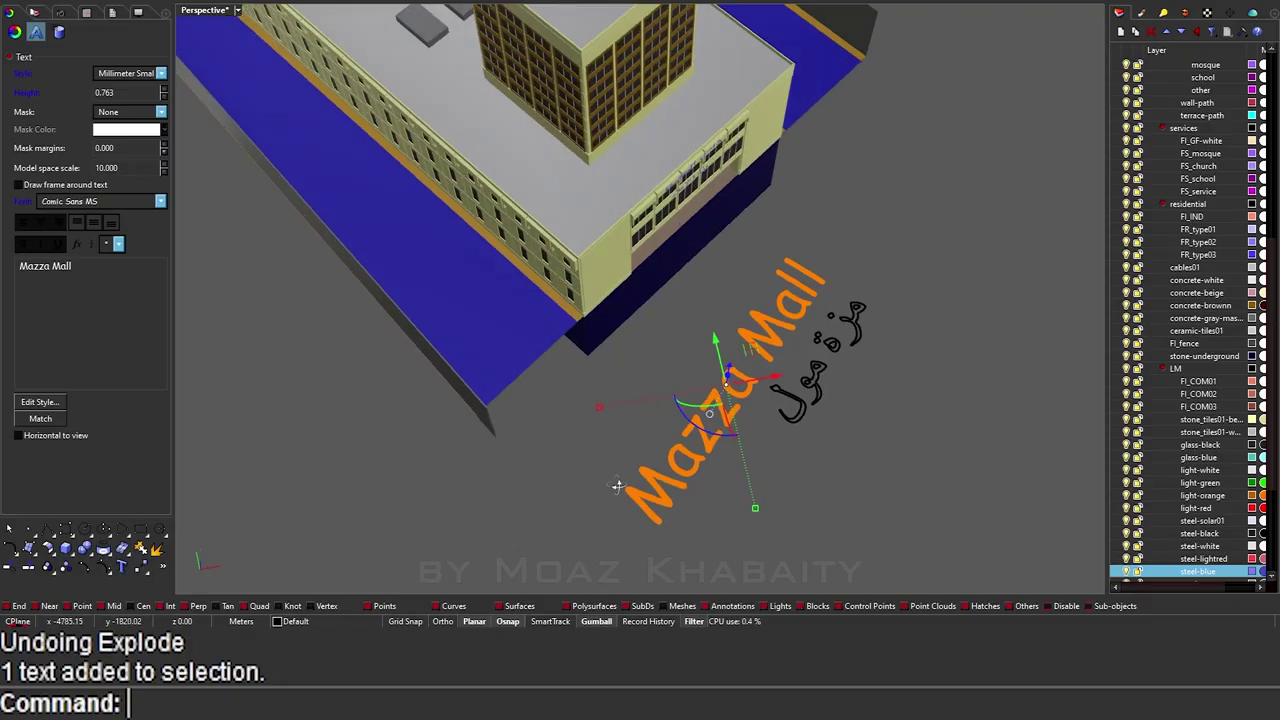
pyautogui.moveTo(614, 486); pyautogui.dragTo(686, 477, button='right')
# Step: Set the Mazza Mall text font to Swis721 Blk BT from the full font list
pyautogui.click(130, 201)
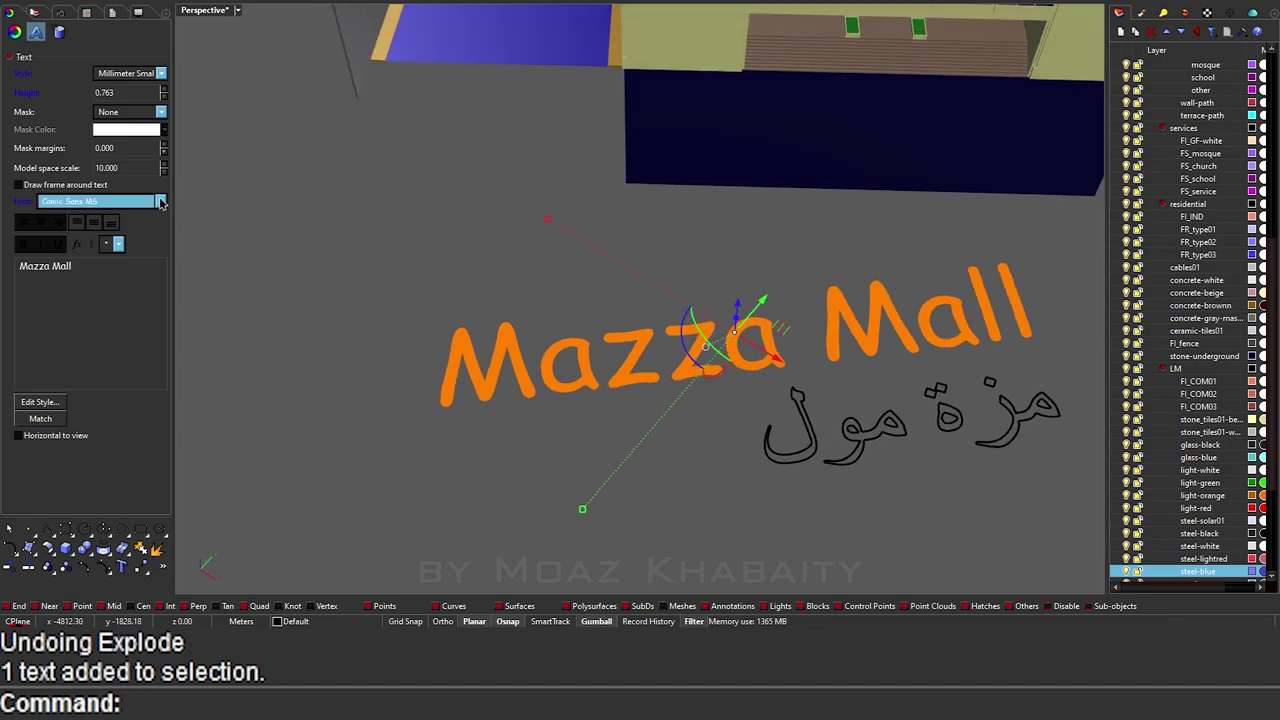
pyautogui.scroll(-3, 160, 203)
pyautogui.scroll(-1, 160, 202)
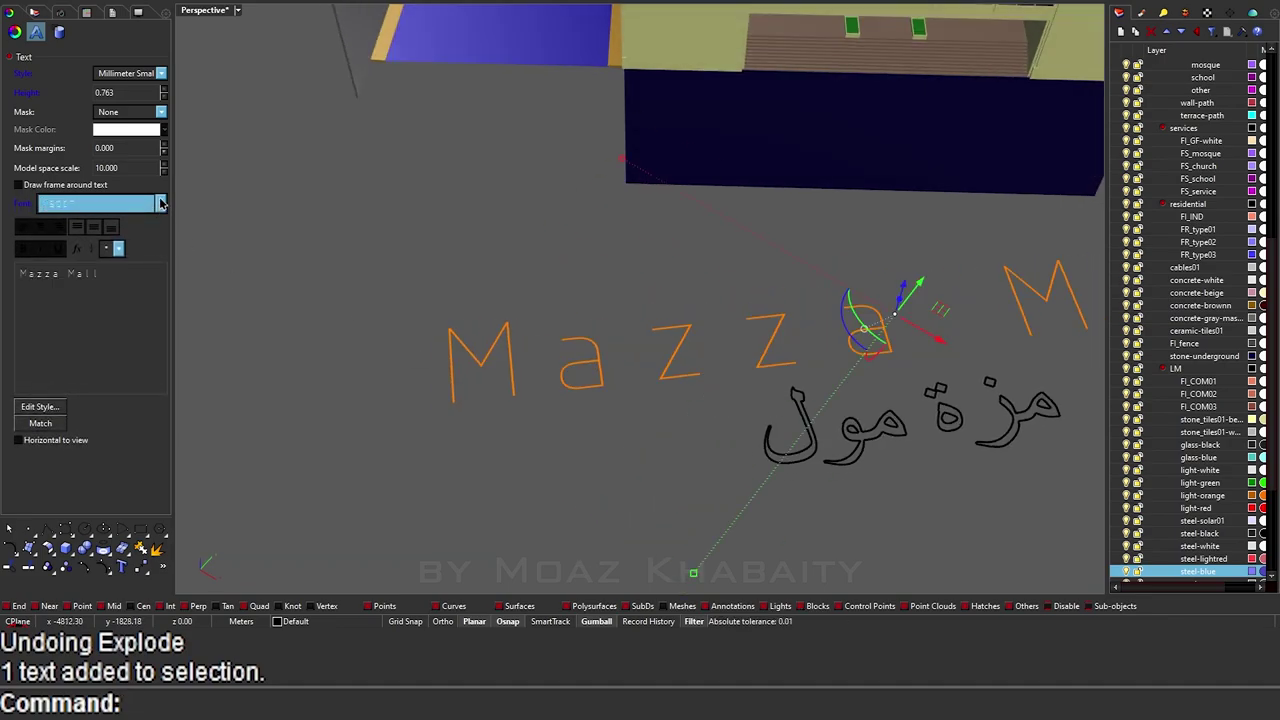
pyautogui.scroll(-1, 160, 202)
pyautogui.scroll(-2, 610, 360)
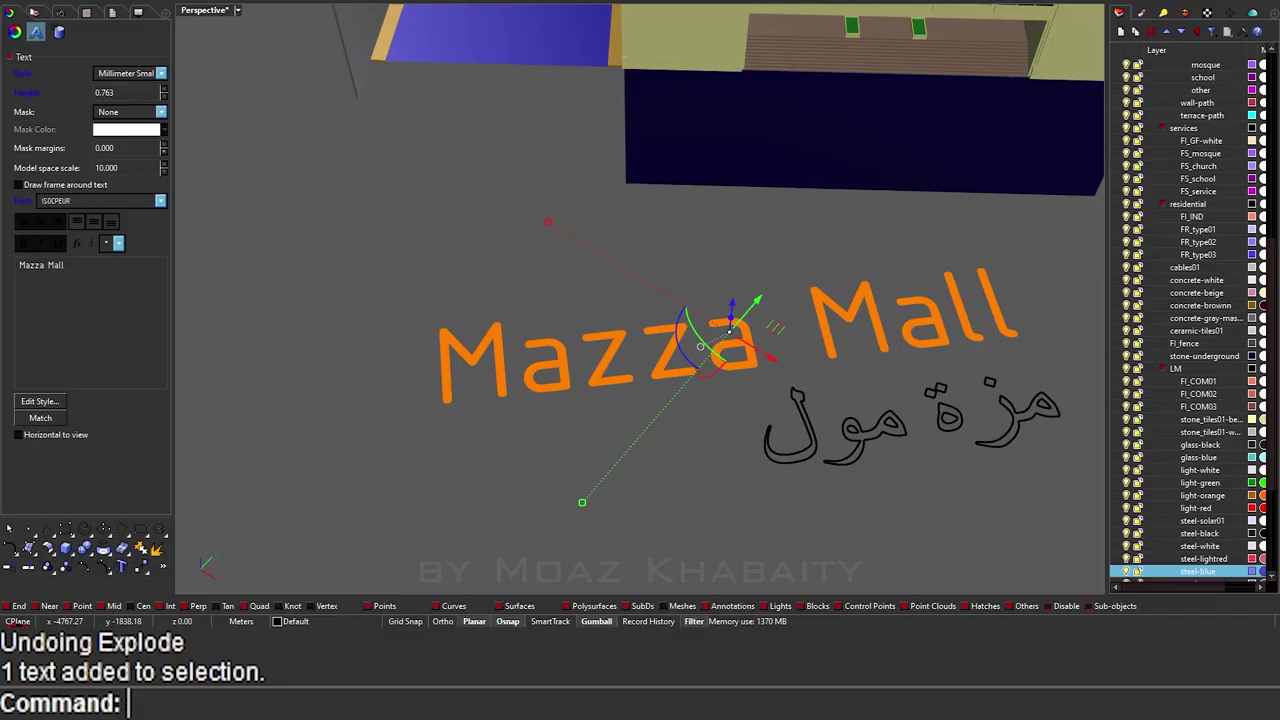
pyautogui.scroll(-3, 610, 360)
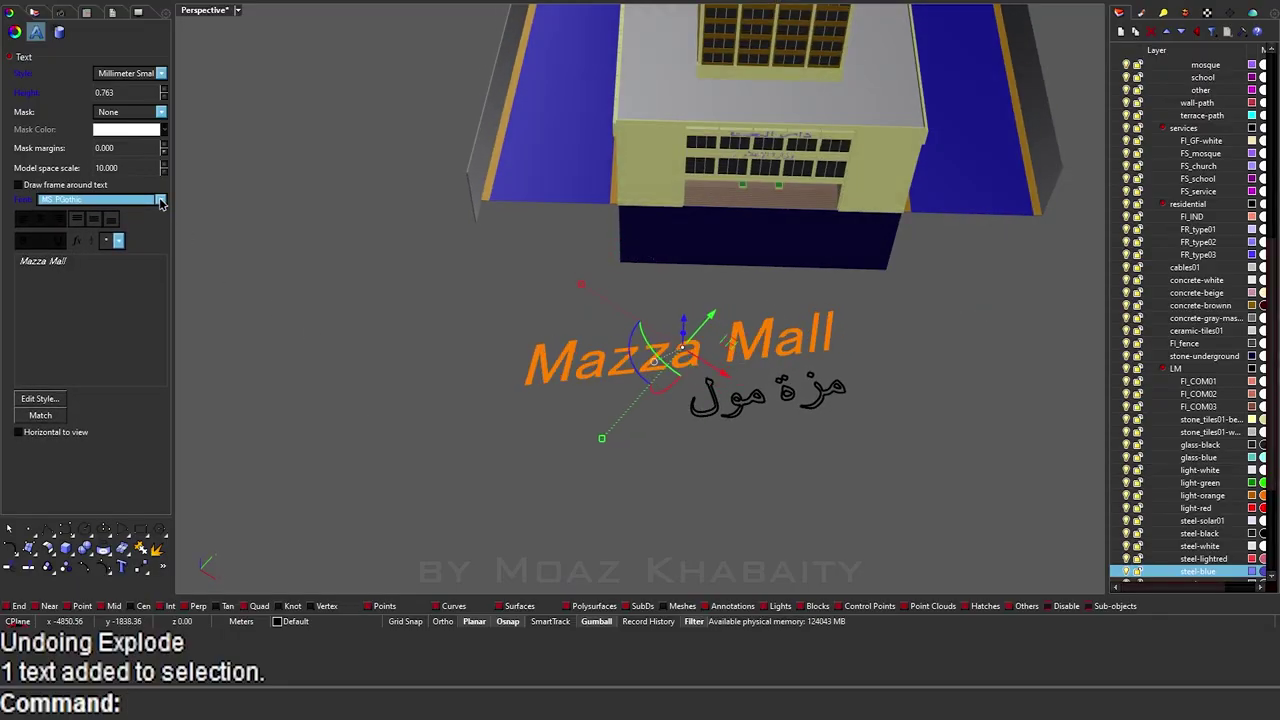
pyautogui.scroll(-1, 160, 202)
pyautogui.click(160, 202)
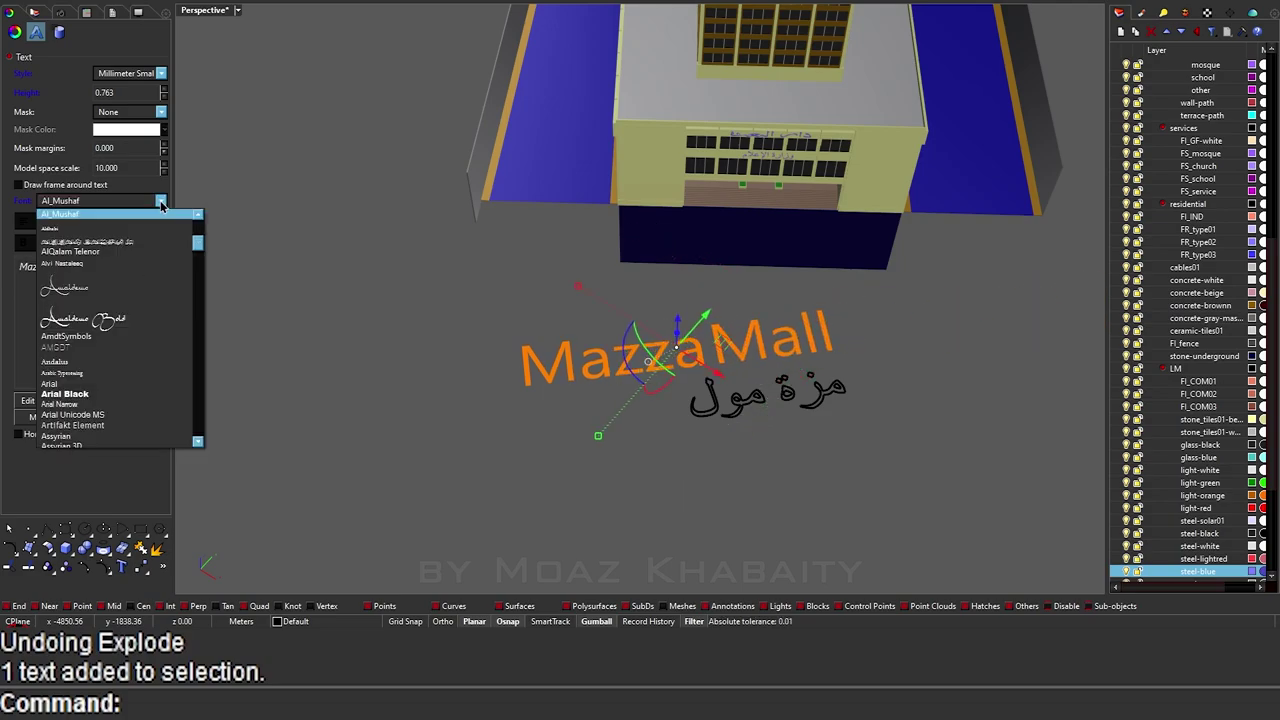
pyautogui.scroll(-3, 128, 395)
pyautogui.scroll(-3, 128, 400)
pyautogui.scroll(-1, 125, 403)
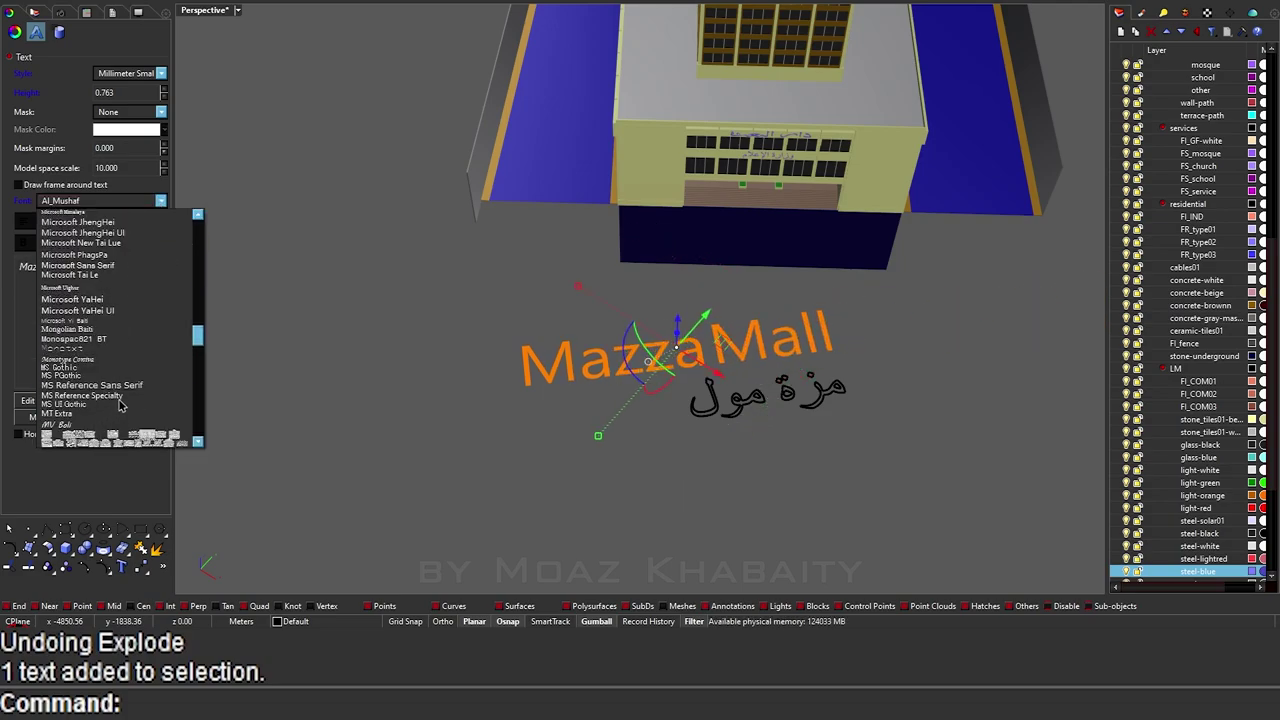
pyautogui.scroll(-5, 119, 404)
pyautogui.scroll(-5, 119, 404)
pyautogui.scroll(-3, 125, 390)
pyautogui.click(125, 384)
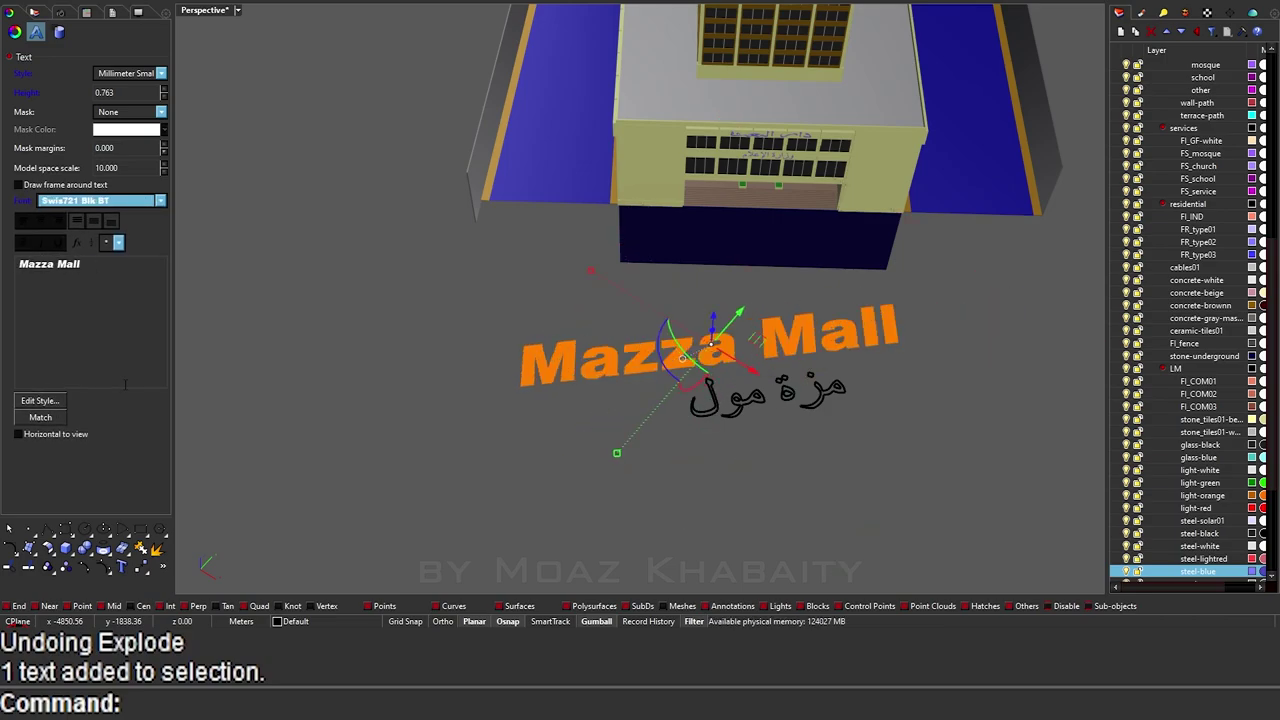
pyautogui.scroll(3, 650, 345)
# Step: Explode the Mazza Mall text and try rounding the letter corners with a 0.5 radius
pyautogui.click(598, 340)
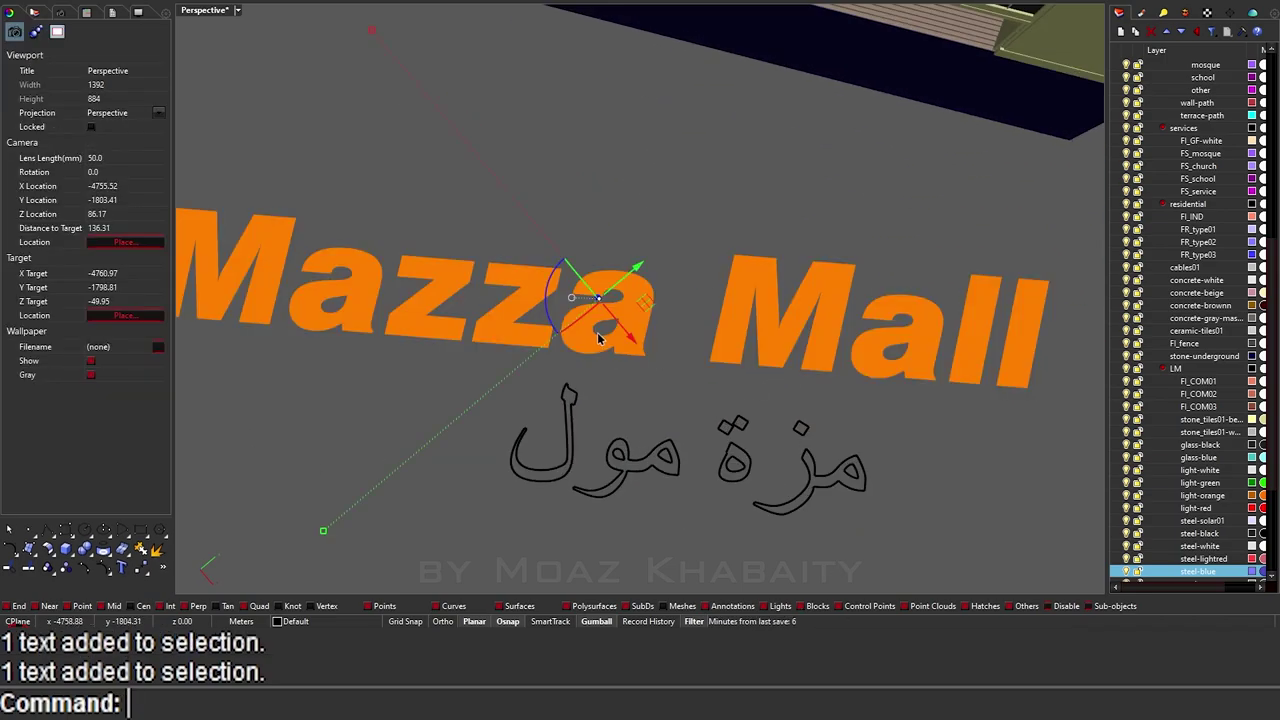
pyautogui.write('x')
pyautogui.press('Return')
pyautogui.write('FilletCorners')
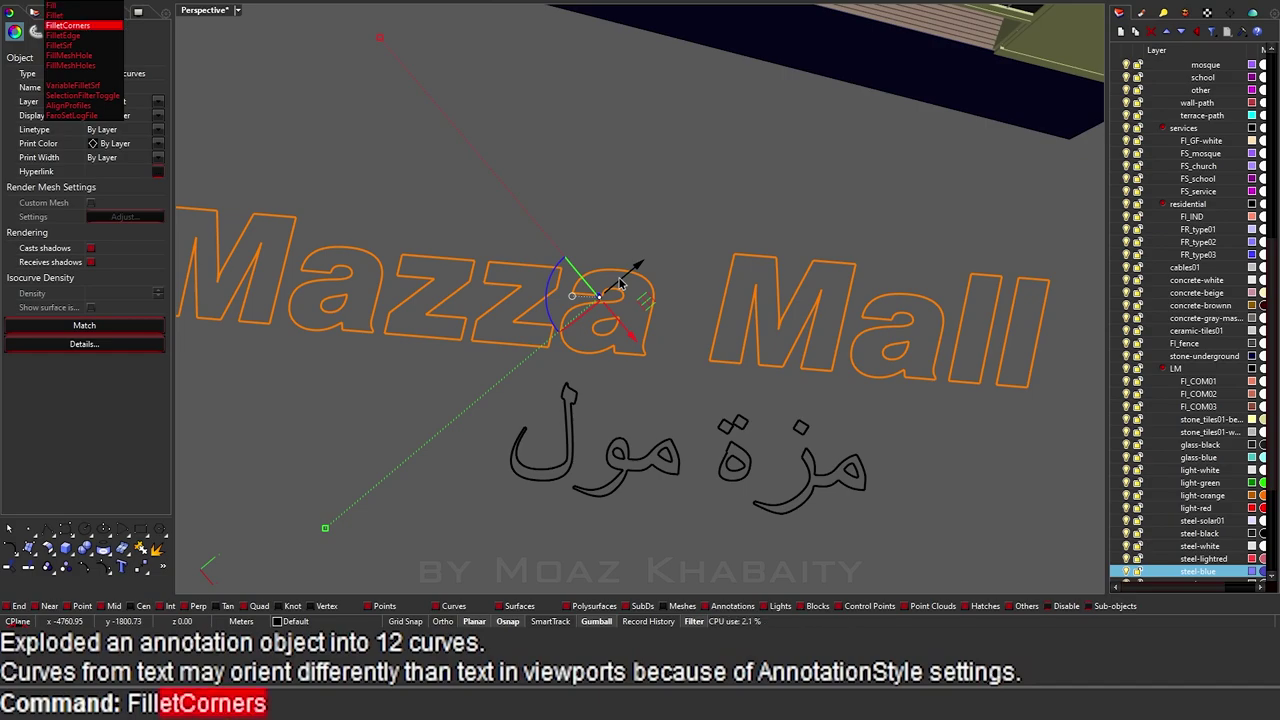
pyautogui.press('Return')
pyautogui.press('Return')
pyautogui.hotkey('ctrl', 'z')
# Step: Retry the corner rounding with radii 0.1 and 0.2, undoing each attempt
pyautogui.press('Return')
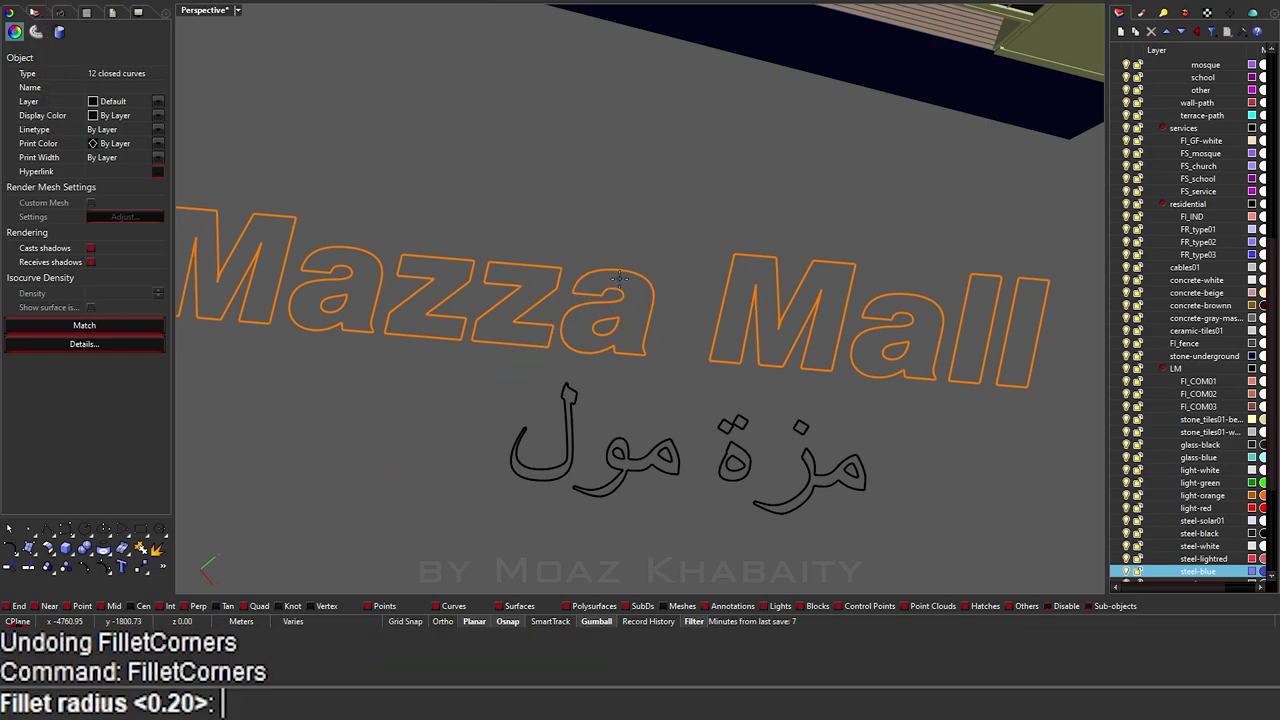
pyautogui.write('0.')
pyautogui.press('5')
pyautogui.press('Return')
pyautogui.hotkey('ctrl', 'z')
pyautogui.press('Return')
pyautogui.write('0.1')
pyautogui.press('Return')
pyautogui.hotkey('ctrl', 'z')
pyautogui.press('Return')
pyautogui.write('0.2')
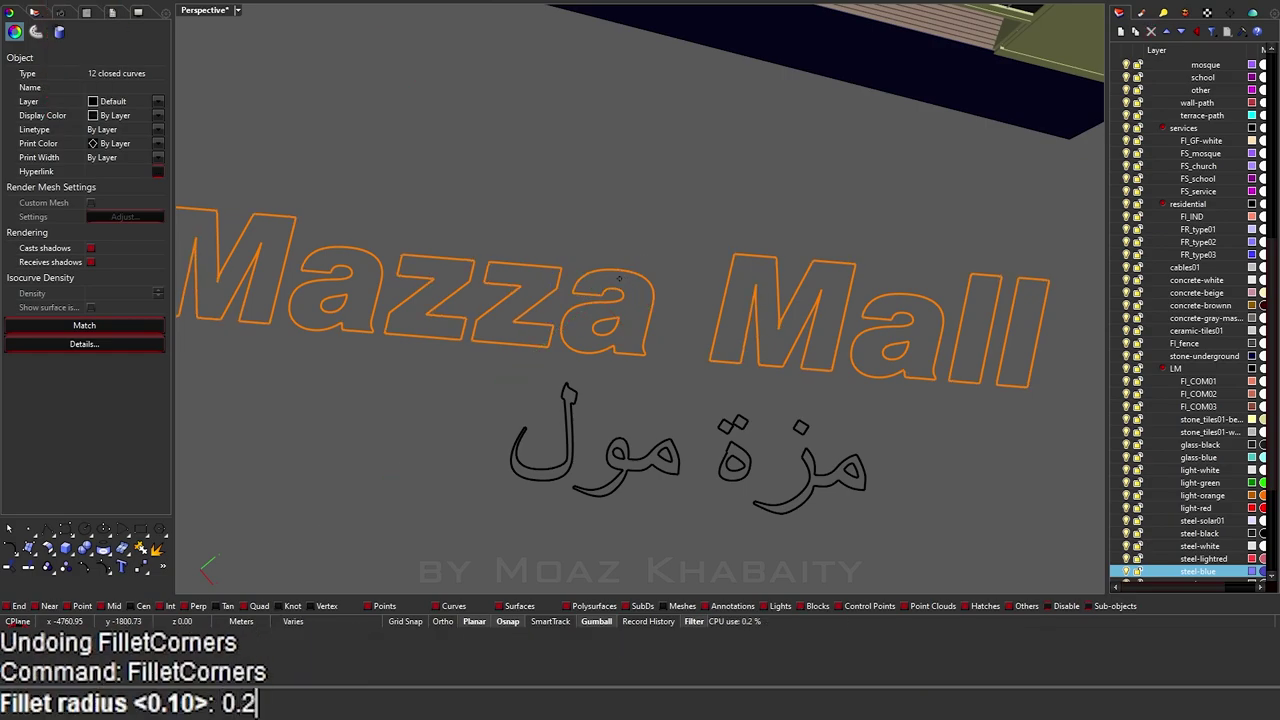
pyautogui.press('Return')
pyautogui.scroll(-3, 620, 285)
# Step: Revert the letters to editable text and set the Mazza Mall font to Comic Sans
pyautogui.hotkey('ctrl', 'z')
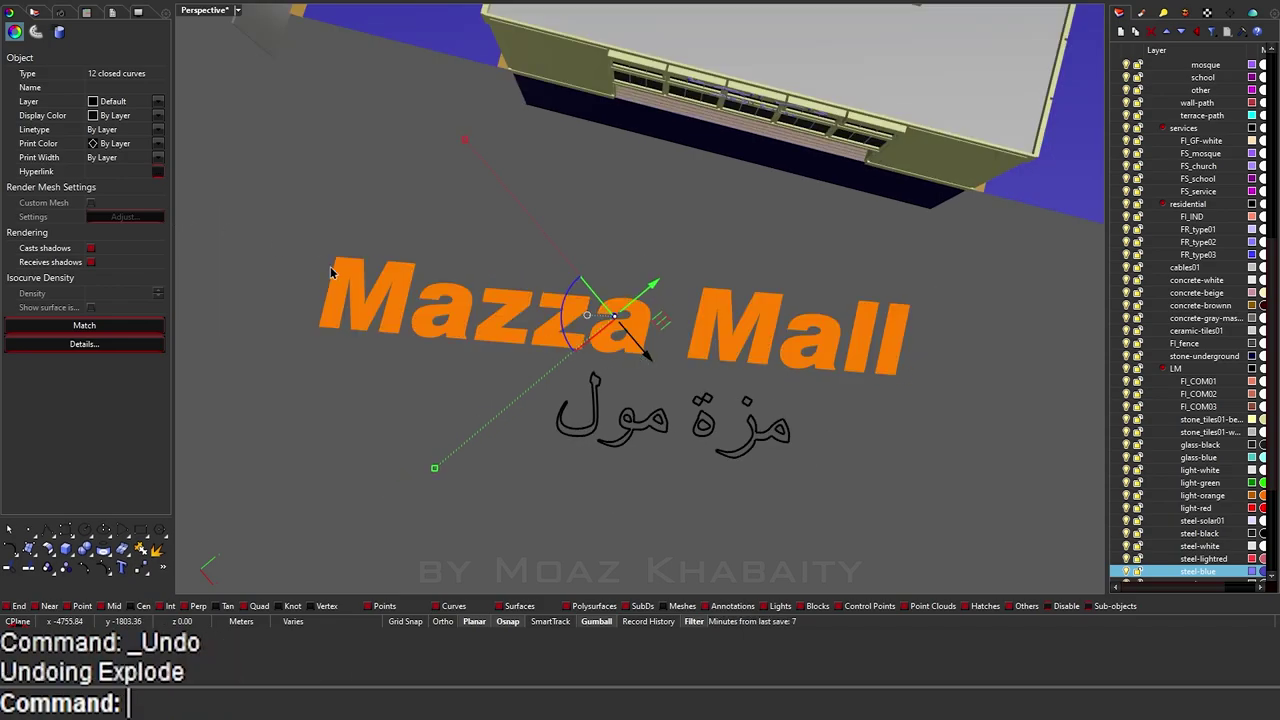
pyautogui.hotkey('ctrl', 'z')
pyautogui.hotkey('ctrl', 'z')
pyautogui.hotkey('ctrl', 'z')
pyautogui.hotkey('ctrl', 'z')
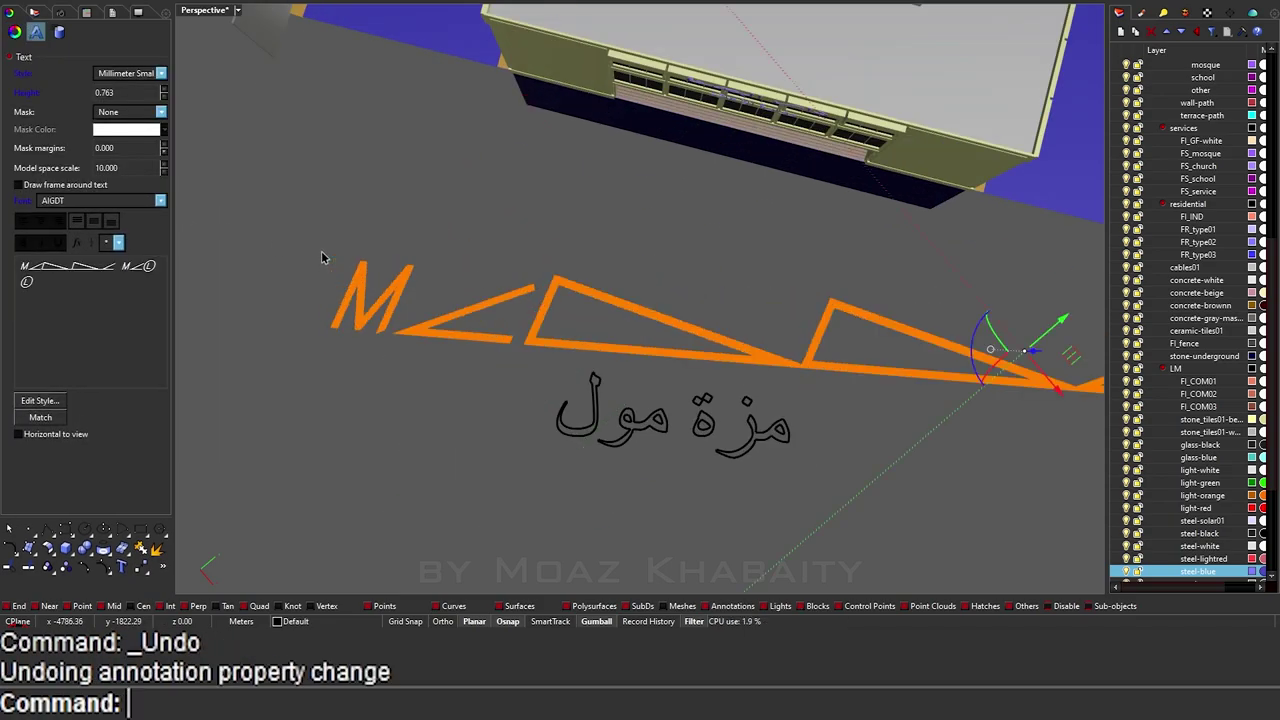
pyautogui.hotkey('ctrl', 'z')
pyautogui.hotkey('ctrl', 'z')
pyautogui.hotkey('ctrl', 'z')
pyautogui.hotkey('ctrl', 'z')
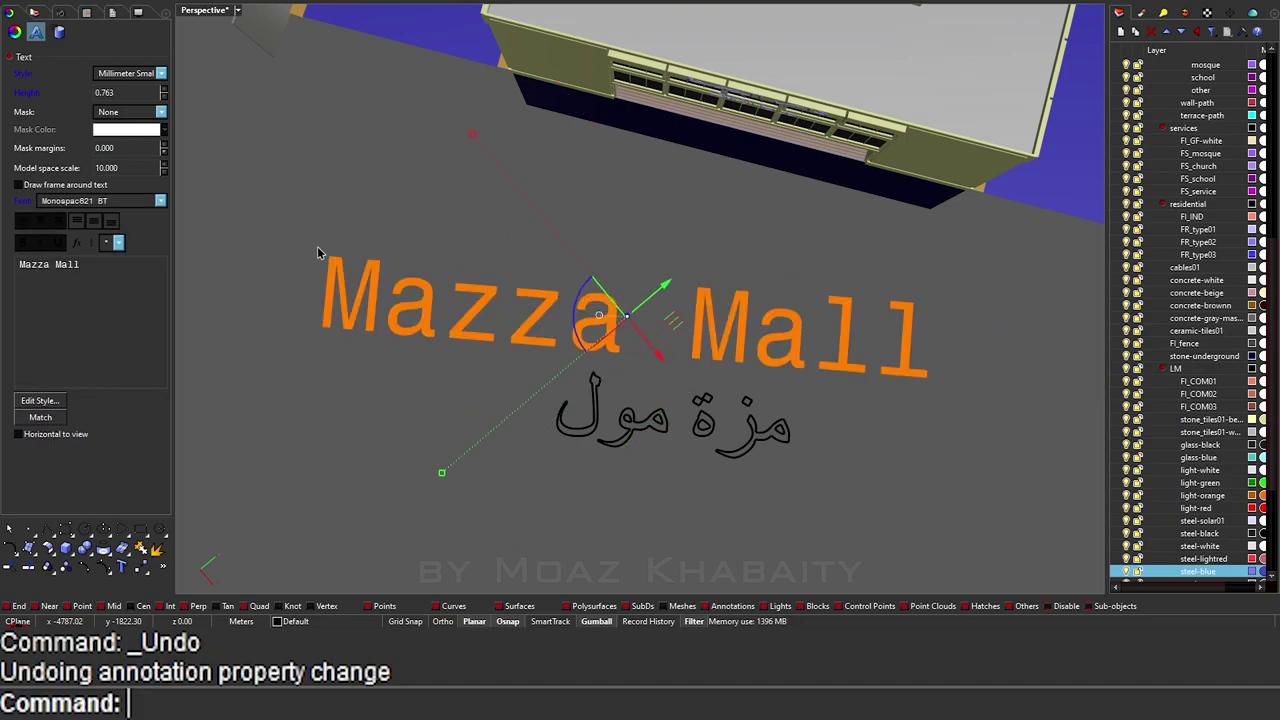
pyautogui.hotkey('ctrl', 'z')
pyautogui.hotkey('ctrl', 'z')
pyautogui.hotkey('ctrl', 'z')
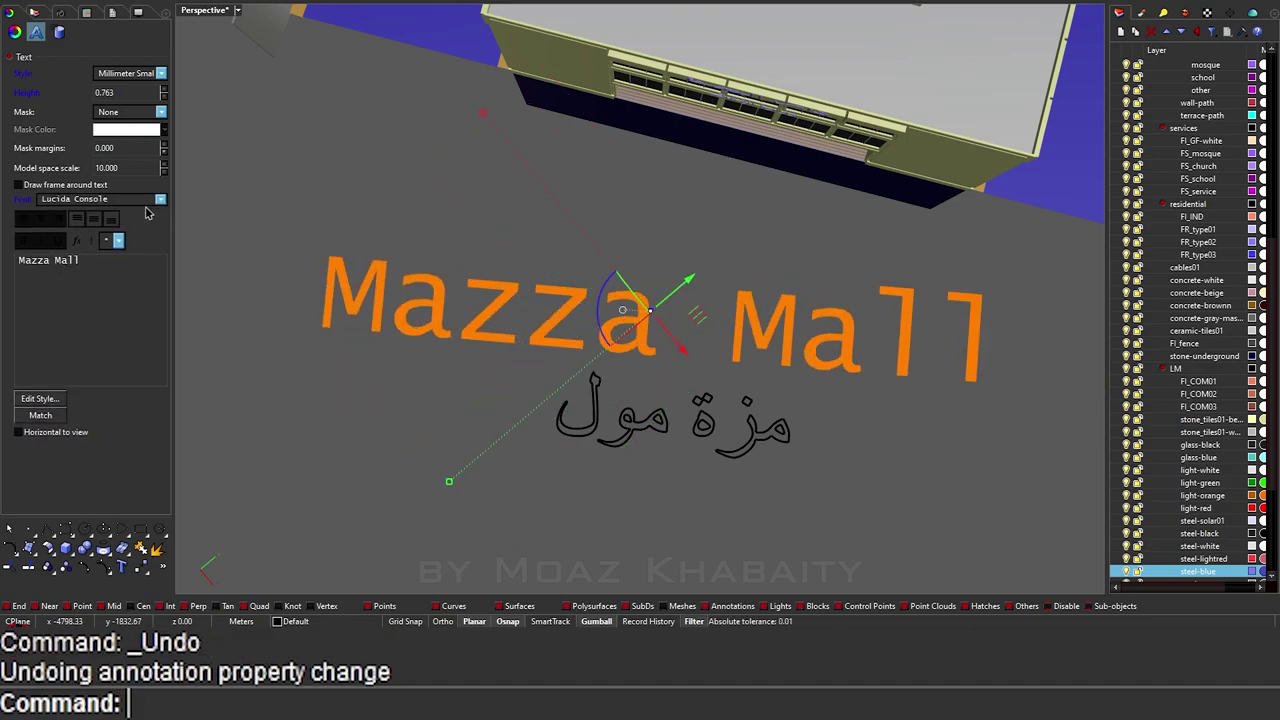
pyautogui.hotkey('ctrl', 'z')
pyautogui.hotkey('ctrl', 'z')
pyautogui.click(161, 201)
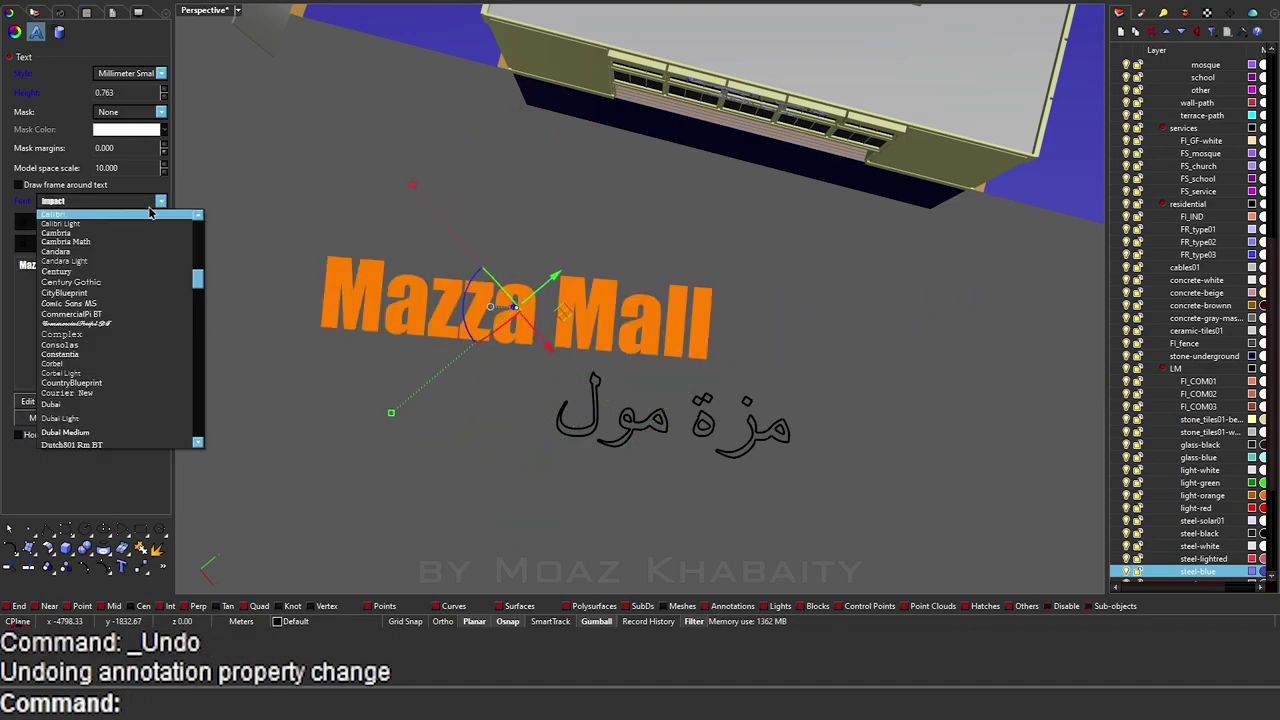
pyautogui.click(117, 303)
pyautogui.click(343, 194)
pyautogui.click(633, 325)
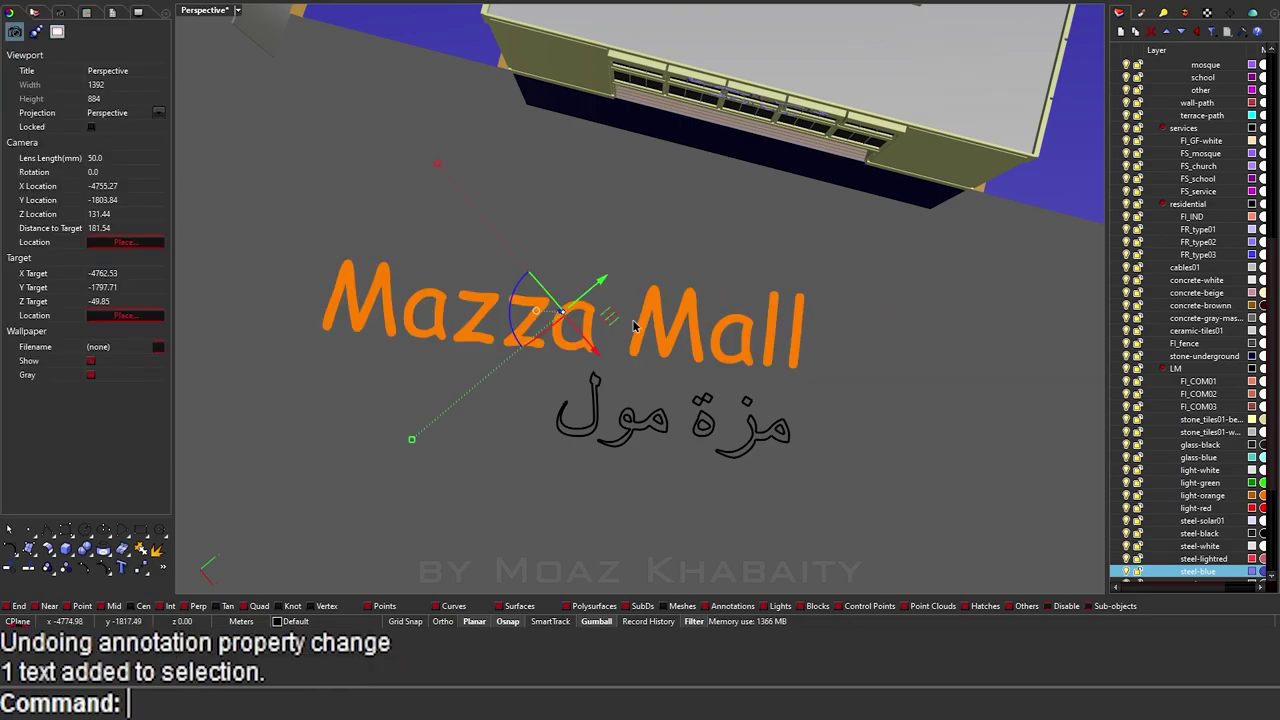
# Step: Explode the Comic Sans text into separate letter curves
pyautogui.write('explode')
pyautogui.press('Return')
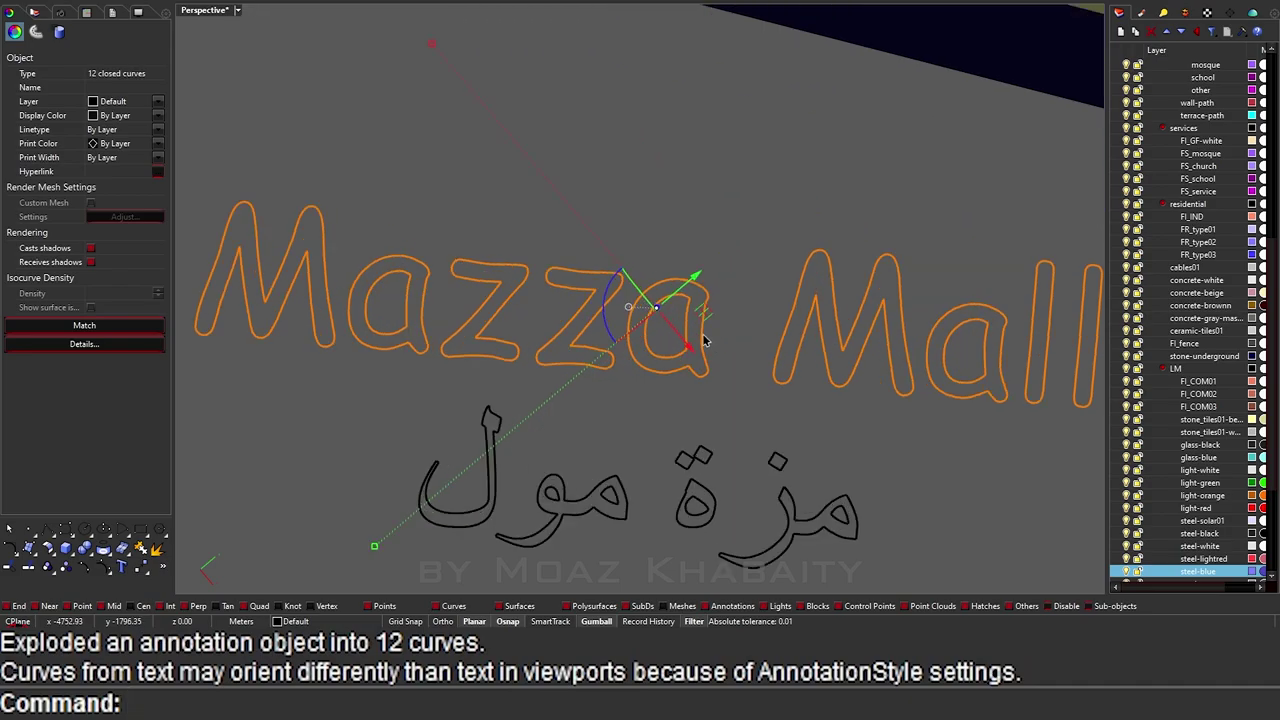
pyautogui.moveTo(700, 330); pyautogui.dragTo(710, 313)
pyautogui.moveTo(710, 313)
pyautogui.mouseDown(button='right')
pyautogui.moveTo(926, 330)
pyautogui.moveTo(910, 427)
pyautogui.mouseUp(button='right')
# Step: Extrude the letter curves 0.2 into solids and delete the original outlines
pyautogui.write('ExtrudeCrv')
pyautogui.press('Return')
pyautogui.press('Return')
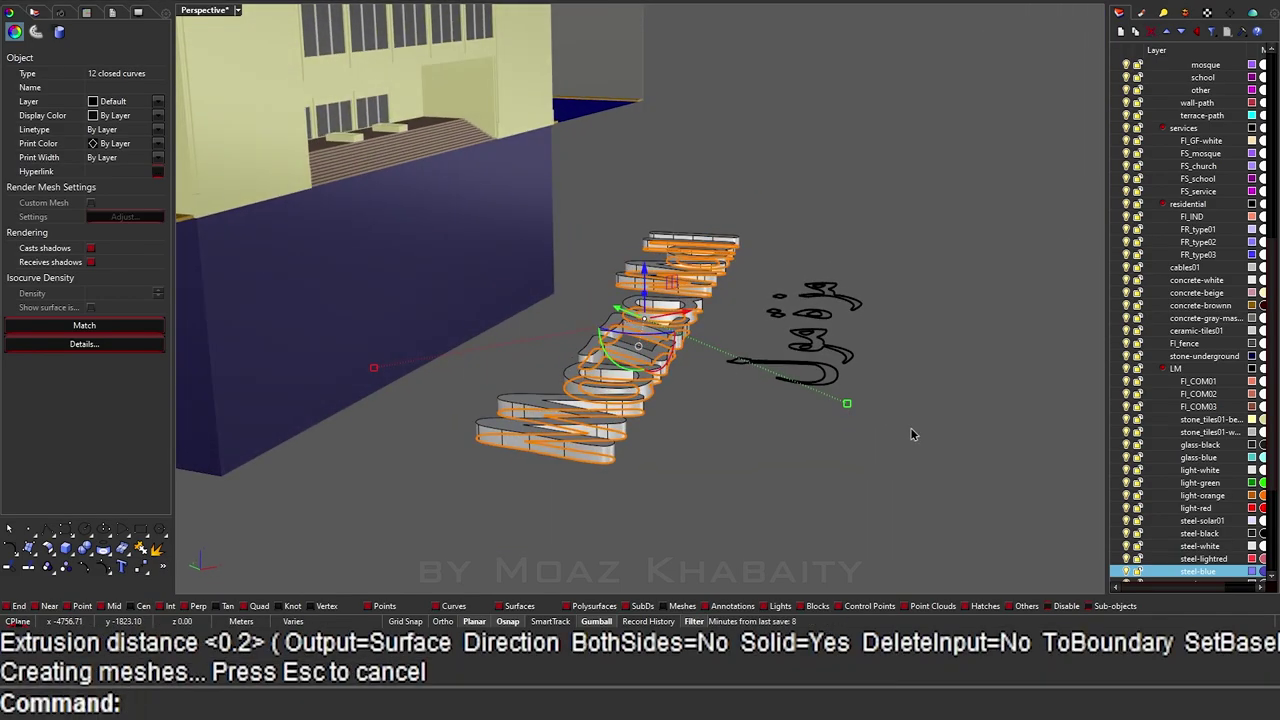
pyautogui.press('Delete')
pyautogui.moveTo(910, 427); pyautogui.dragTo(805, 228)
pyautogui.press('Return')
pyautogui.press('Return')
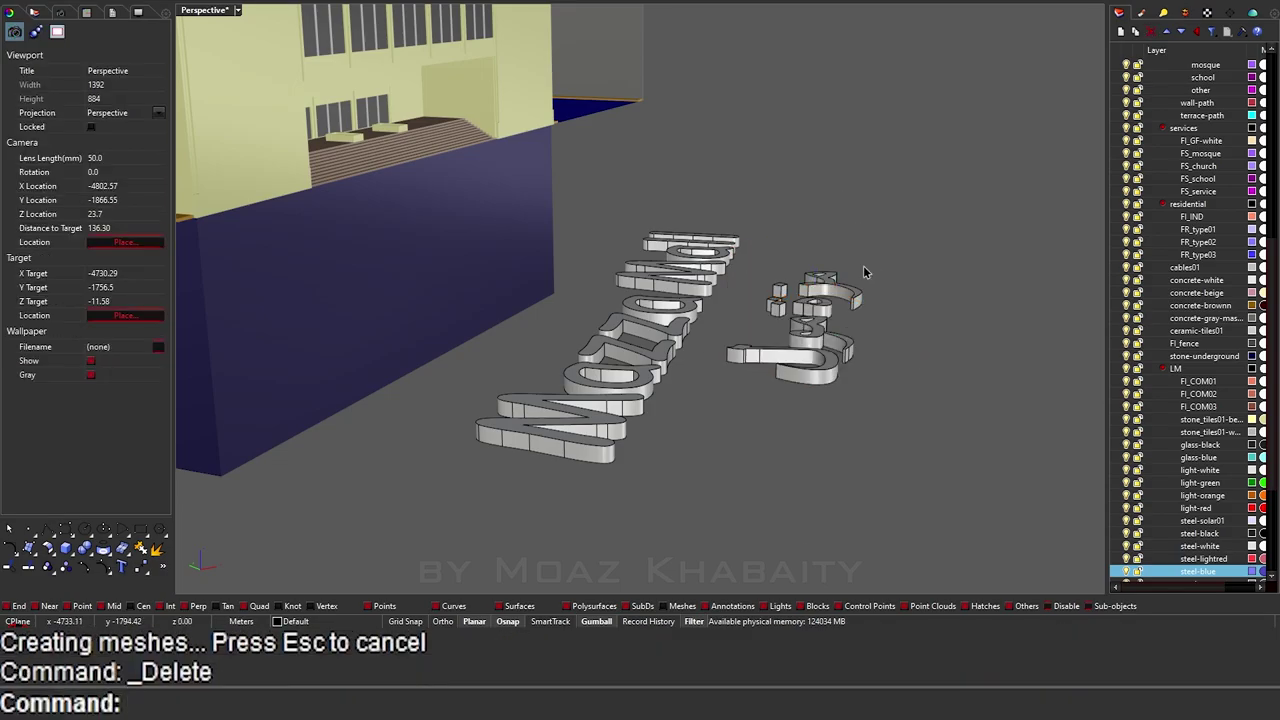
# Step: Move the Mazza Mall letter solids onto the steel-yellow layer using Change Object Layer
pyautogui.moveTo(859, 264); pyautogui.dragTo(887, 285, button='right')
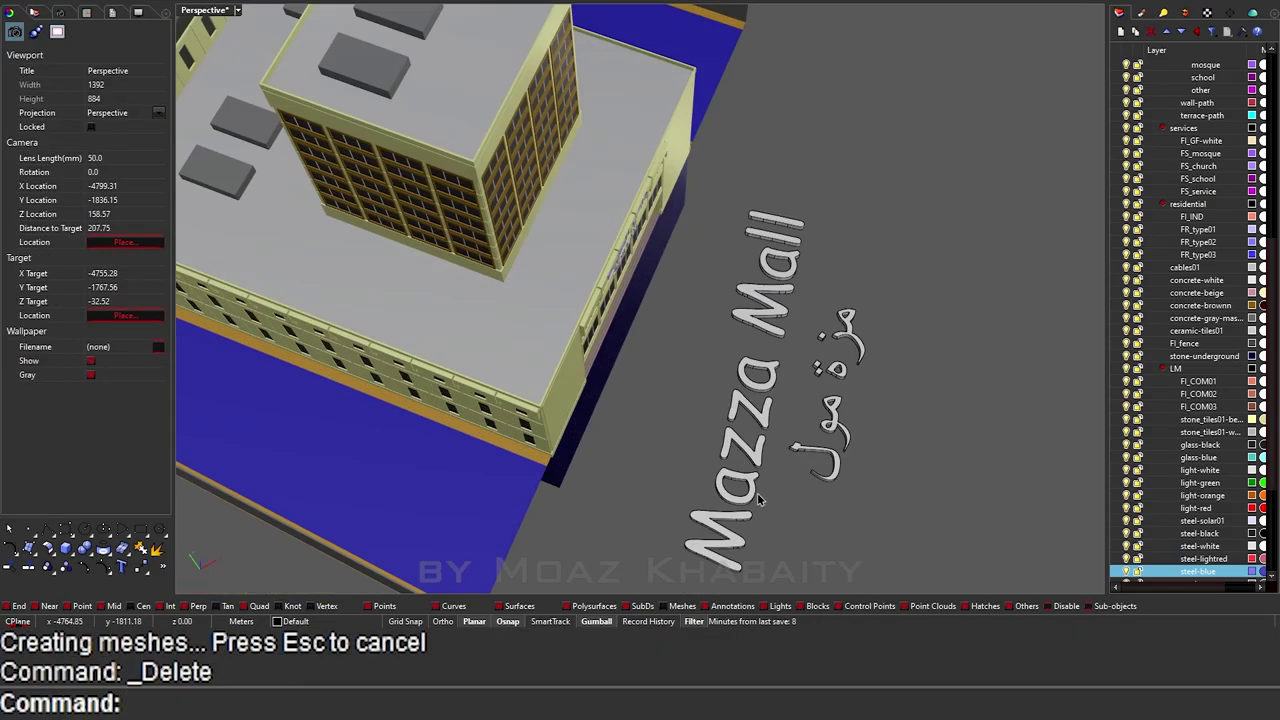
pyautogui.moveTo(965, 470); pyautogui.dragTo(887, 285)
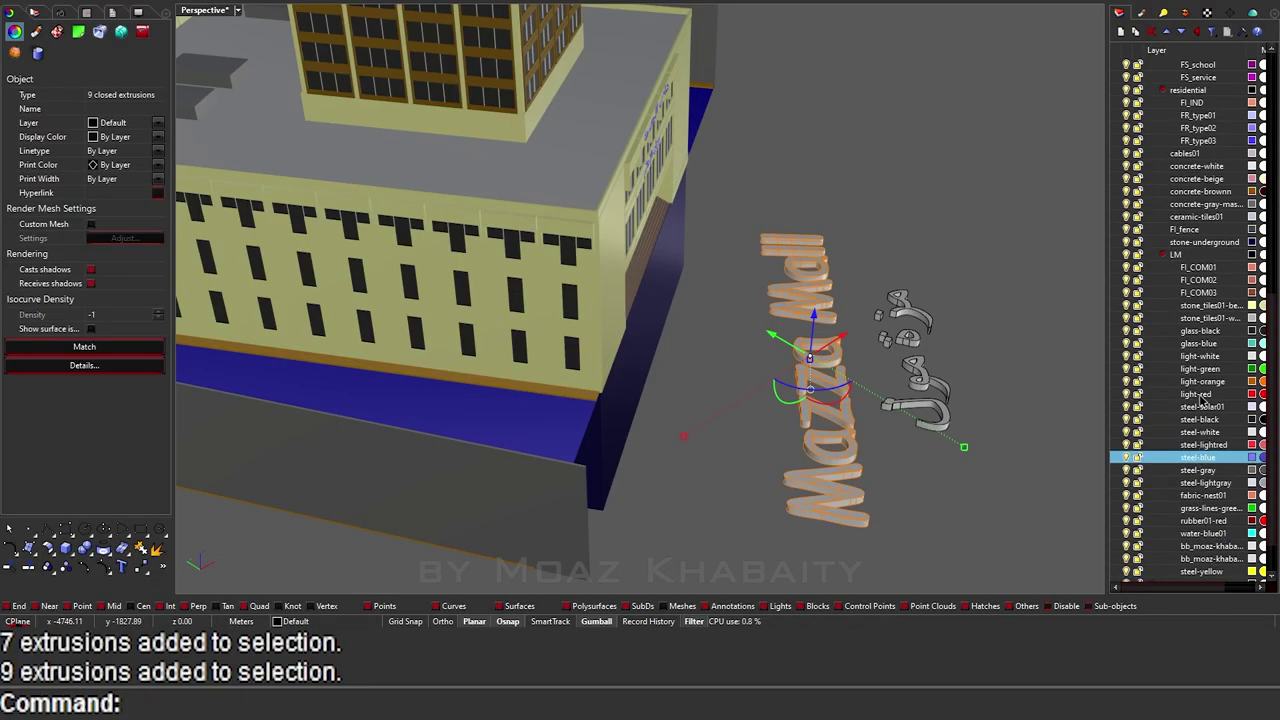
pyautogui.rightClick(1211, 572)
pyautogui.click(1229, 517)
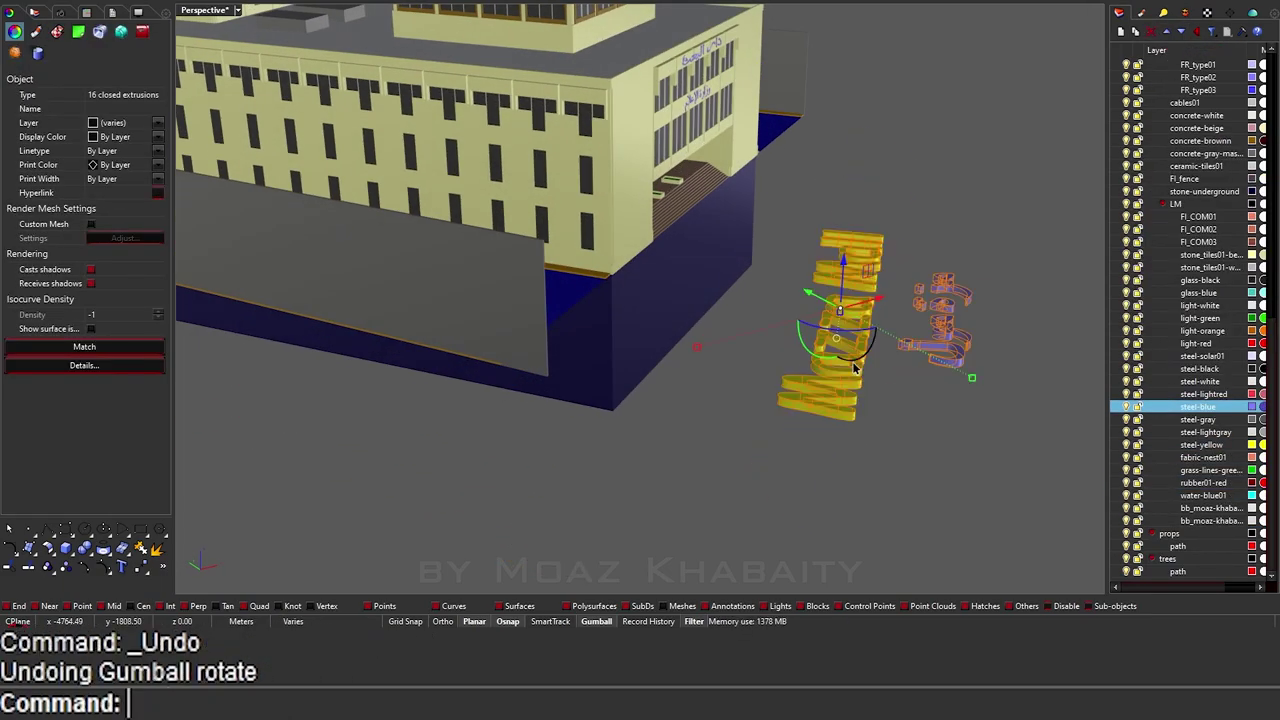
pyautogui.moveTo(855, 368)
pyautogui.mouseDown(button='right')
pyautogui.moveTo(514, 346)
pyautogui.moveTo(668, 443)
pyautogui.mouseUp(button='right')
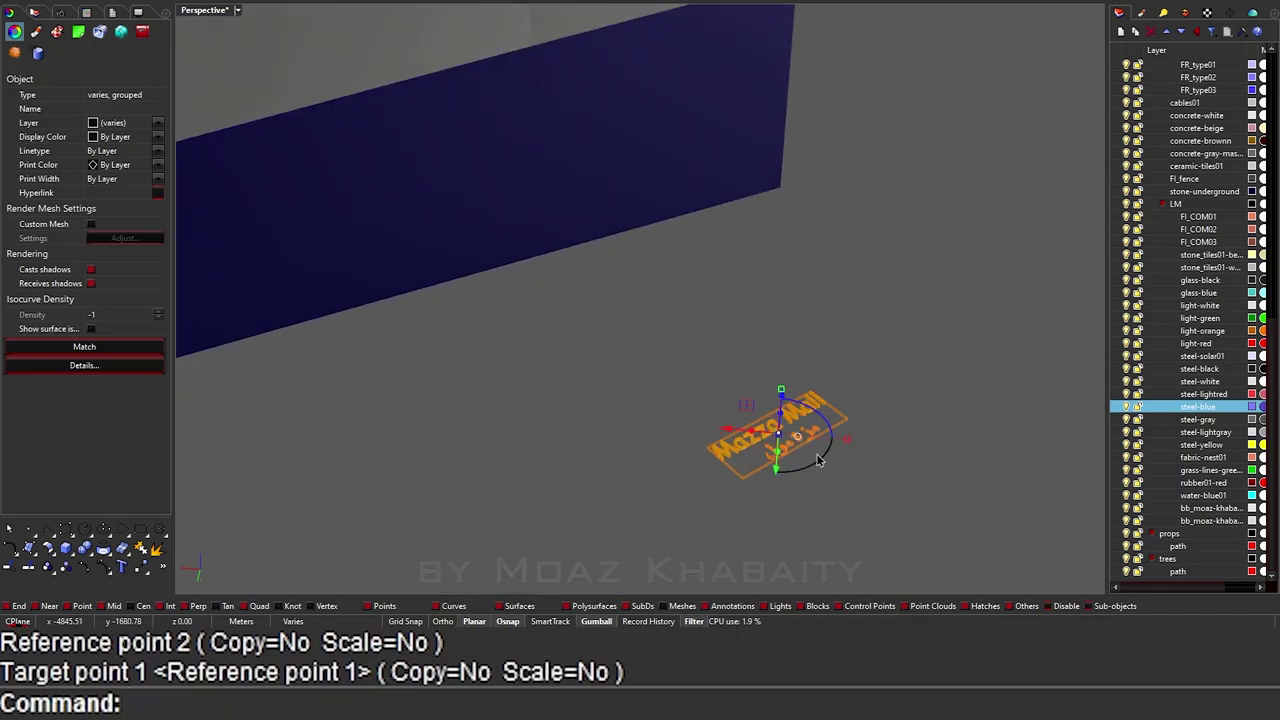
# Step: Nudge the sign upward, then start Orient and pick two reference points on it
pyautogui.moveTo(828, 478); pyautogui.dragTo(828, 428)
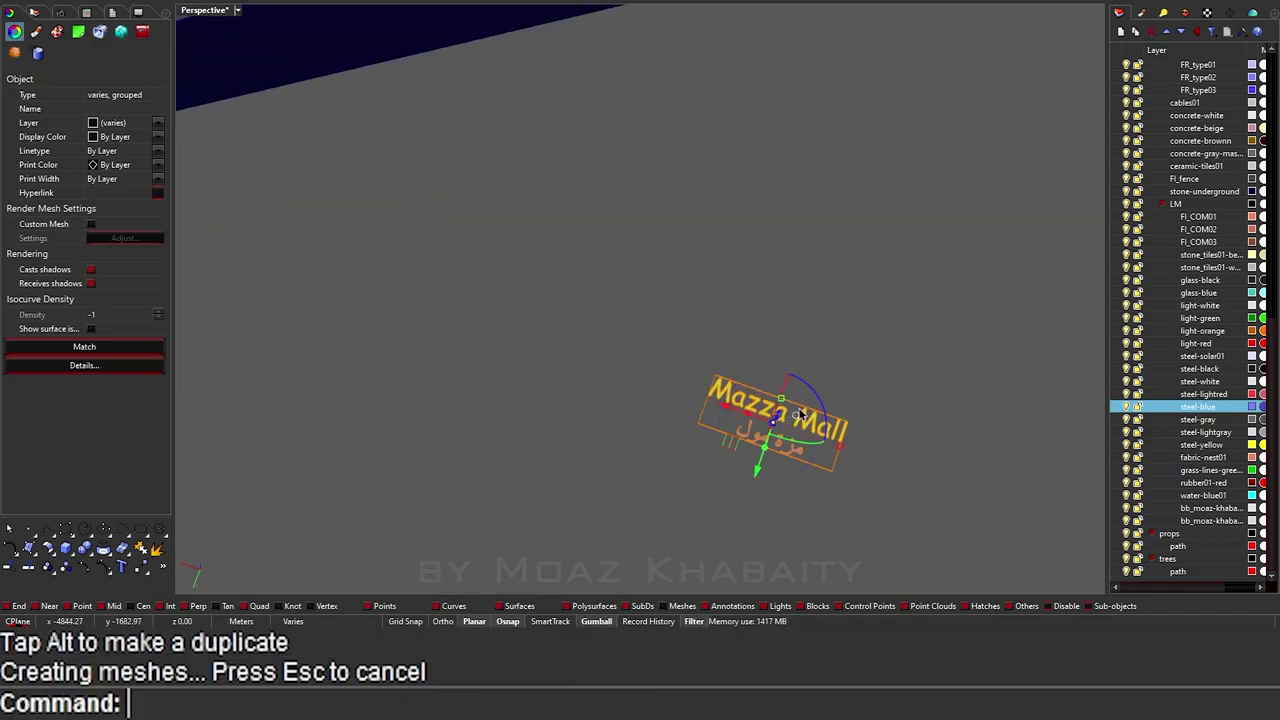
pyautogui.moveTo(800, 413); pyautogui.dragTo(787, 468, button='right')
pyautogui.scroll(5, 840, 500)
pyautogui.write('q')
pyautogui.press('Return')
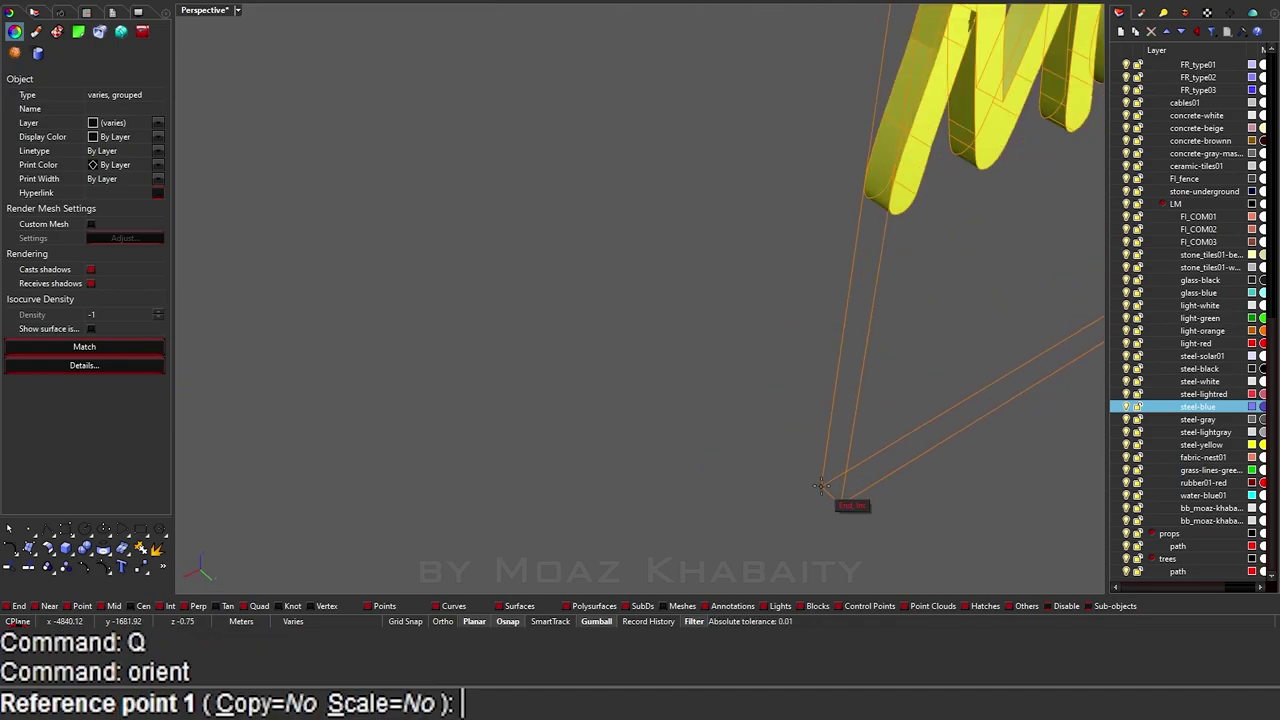
pyautogui.click(851, 498)
pyautogui.click(857, 423)
pyautogui.scroll(5, 803, 347)
pyautogui.scroll(3, 803, 347)
pyautogui.scroll(-2, 840, 187)
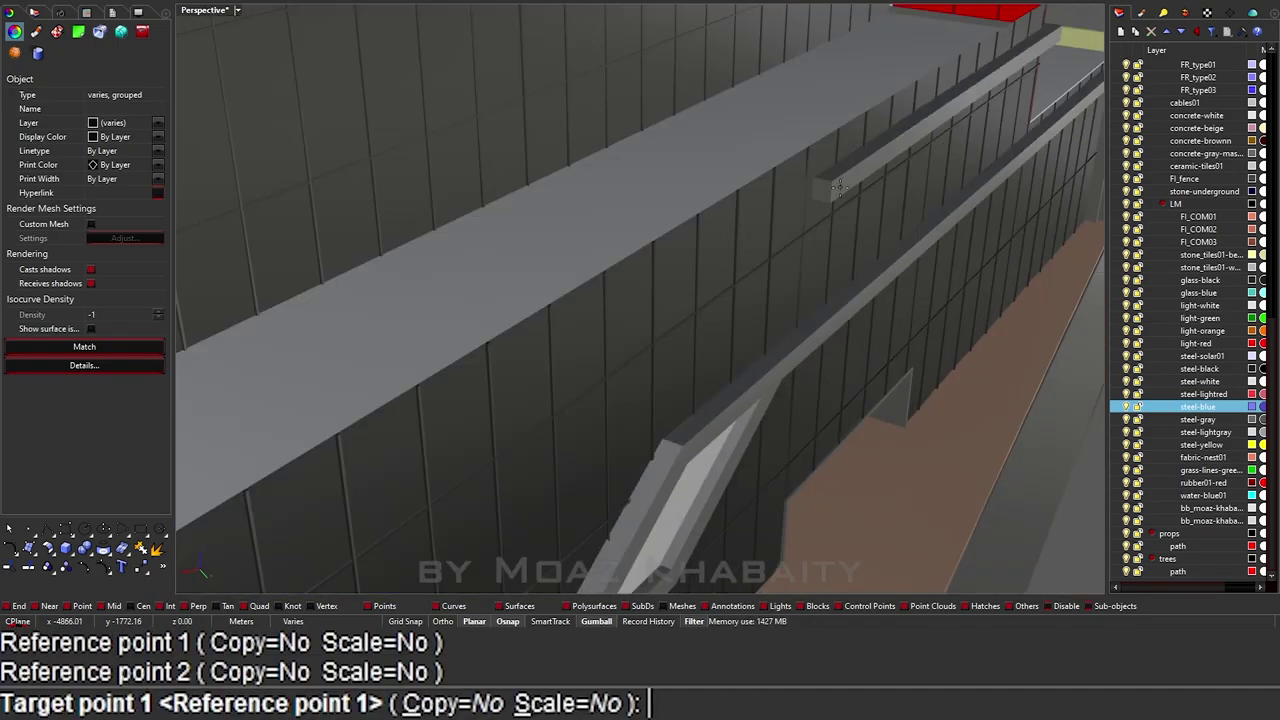
pyautogui.scroll(3, 690, 262)
pyautogui.scroll(-1, 690, 262)
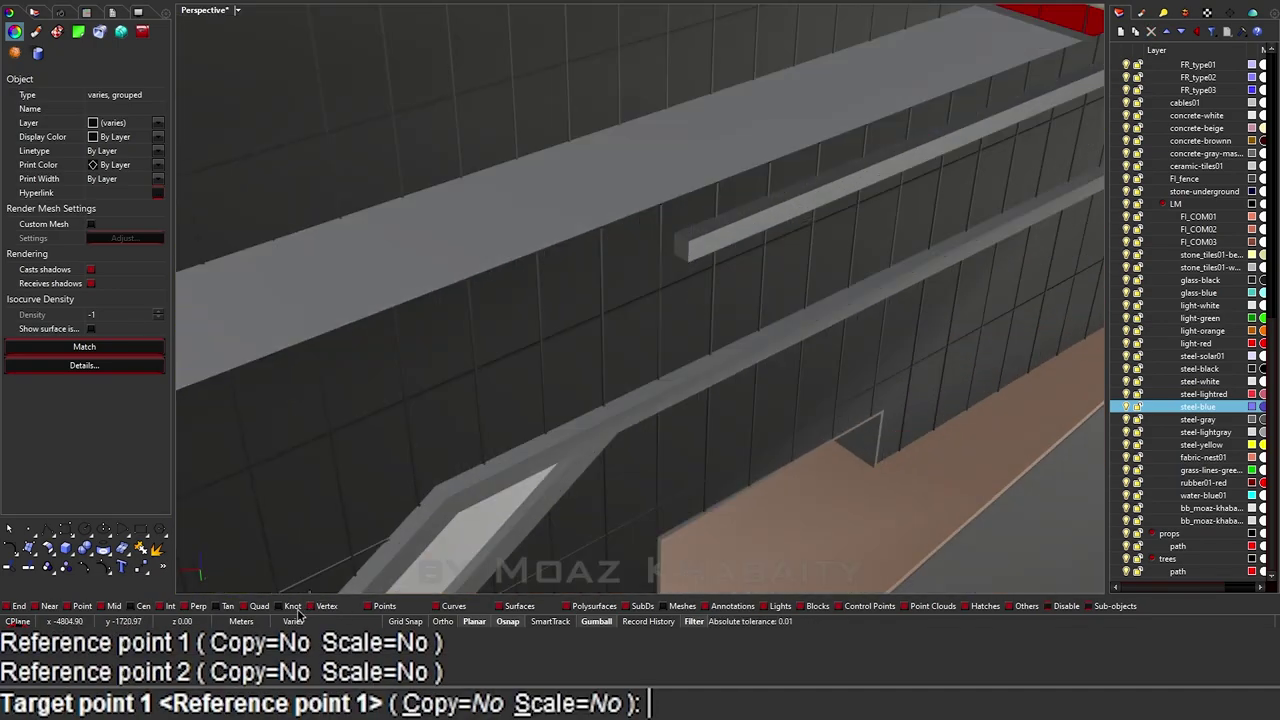
pyautogui.scroll(-3, 452, 497)
pyautogui.scroll(1, 452, 497)
pyautogui.scroll(-4, 851, 531)
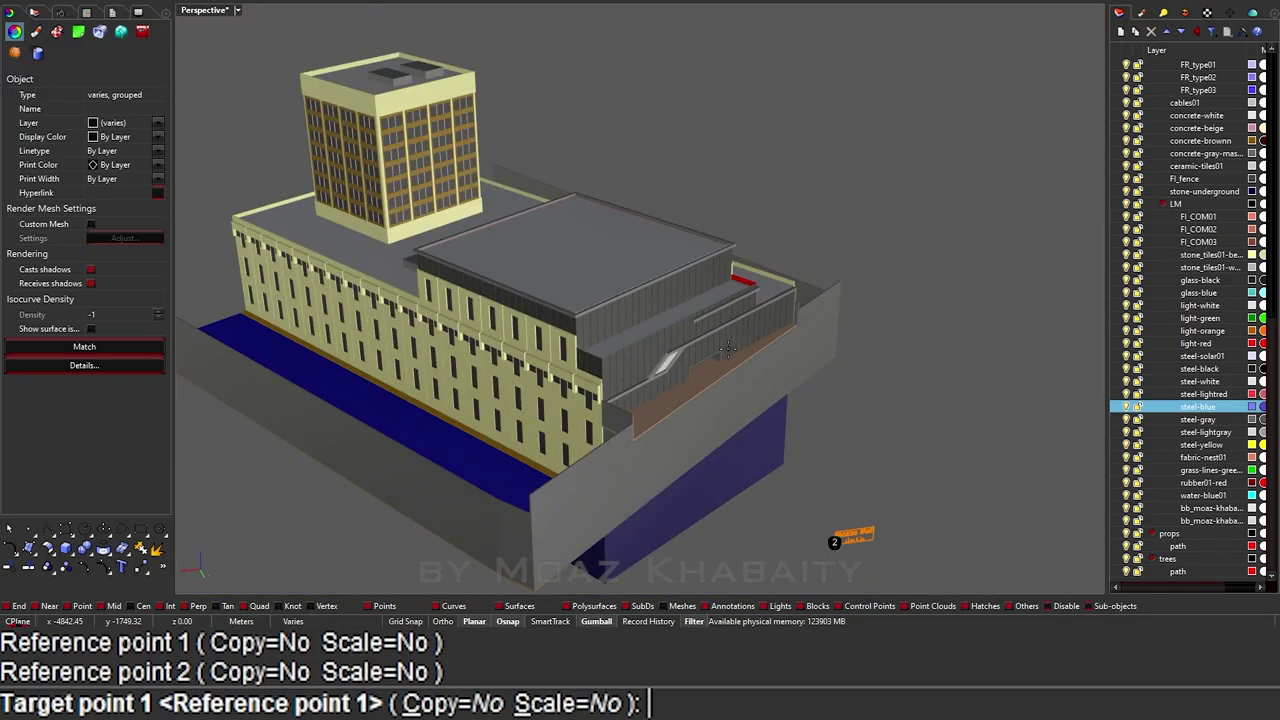
# Step: Show the selected sign again with HH
pyautogui.write('HH')
pyautogui.press('Return')
pyautogui.scroll(3, 672, 362)
pyautogui.press('Return')
pyautogui.scroll(-5, 886, 497)
pyautogui.scroll(10, 958, 528)
# Step: Rerun Orient and pick two target points on the facade wall
pyautogui.write('Q')
pyautogui.press('Return')
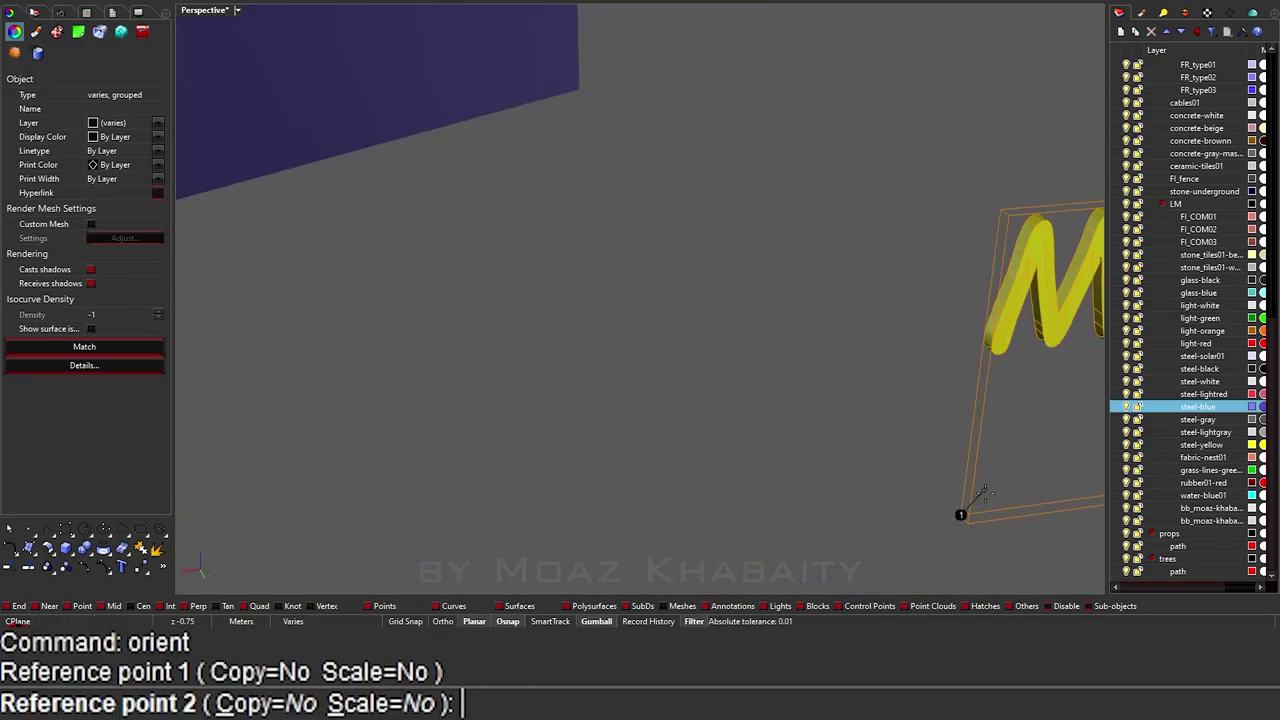
pyautogui.press('Return')
pyautogui.scroll(-5, 983, 493)
pyautogui.scroll(8, 745, 412)
pyautogui.hotkey('ctrl', 'alt', 'w')
pyautogui.hotkey('ctrl', 'alt', 's')
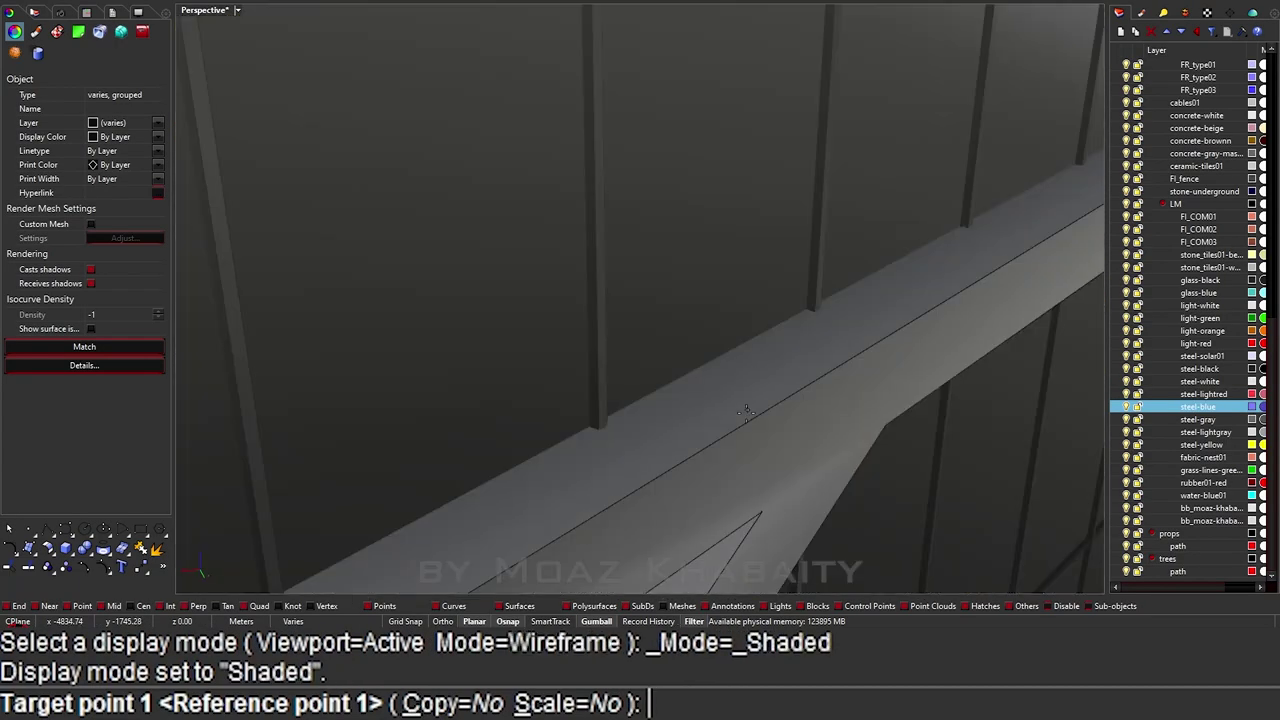
pyautogui.click(745, 412)
pyautogui.click(735, 452)
# Step: Hide the unwanted overlapping object and delete the leftover sign copy
pyautogui.click(770, 468)
pyautogui.write('H')
pyautogui.press('Return')
pyautogui.press('Delete')
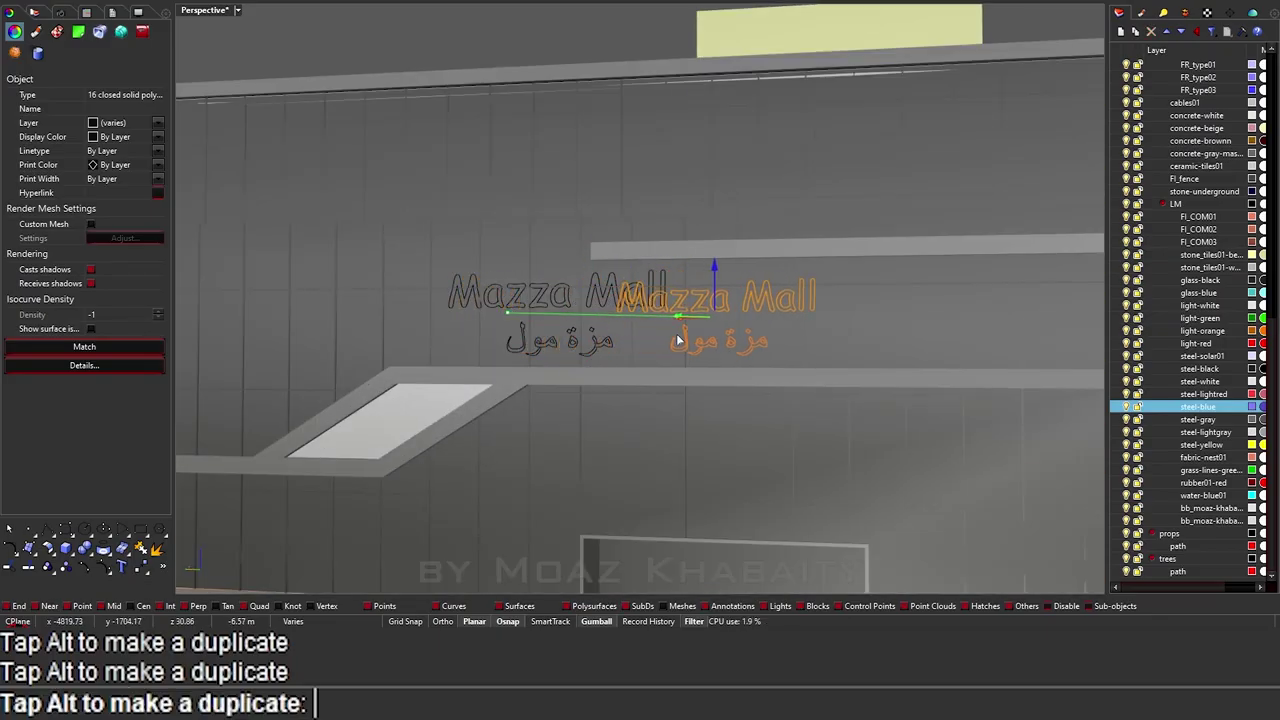
pyautogui.moveTo(677, 340); pyautogui.dragTo(860, 326)
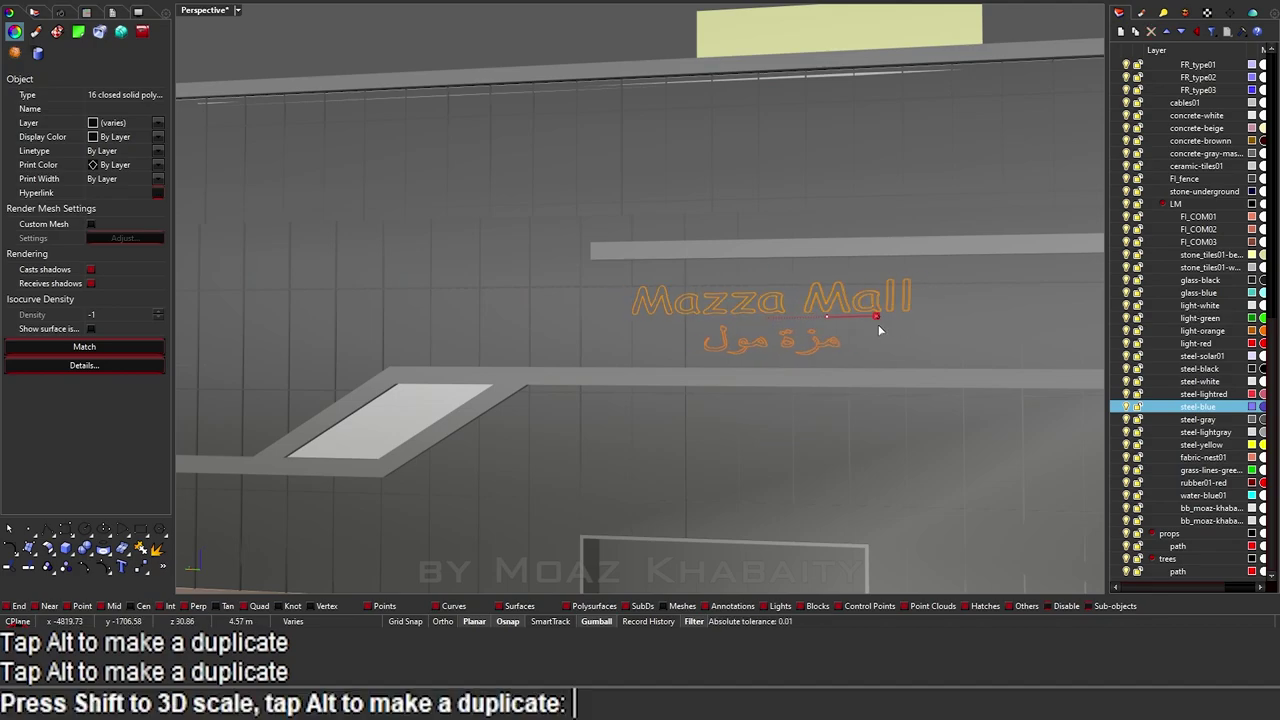
pyautogui.hotkey('ctrl', 'z')
# Step: Move the sign twice so it sits on the facade just below the beam
pyautogui.scroll(5, 688, 374)
pyautogui.write('M')
pyautogui.press('Return')
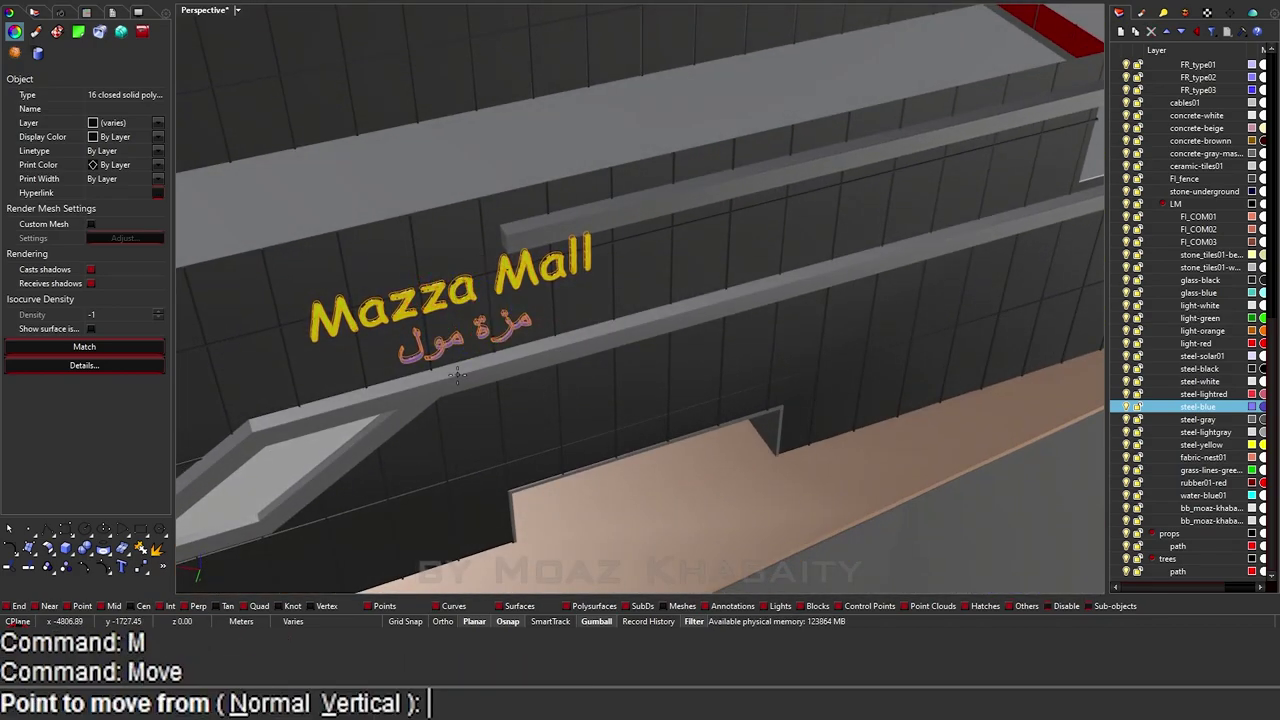
pyautogui.click(254, 430)
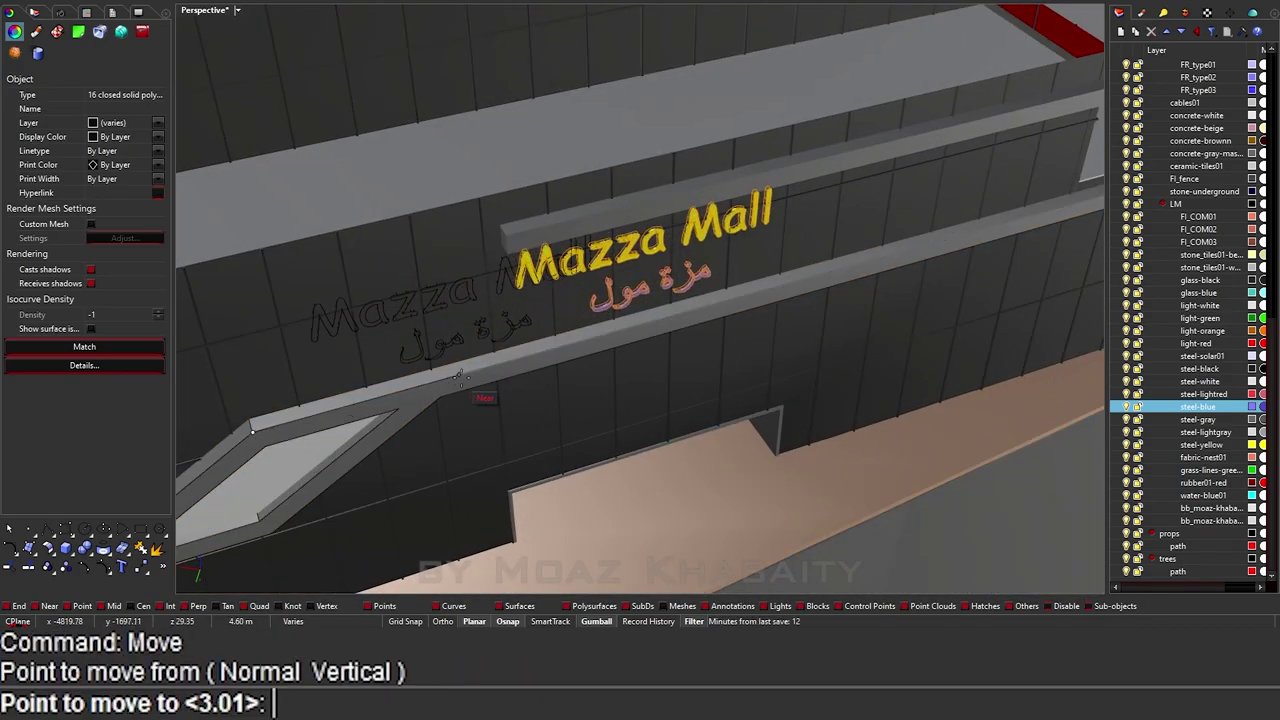
pyautogui.click(547, 349)
pyautogui.write('M')
pyautogui.press('Return')
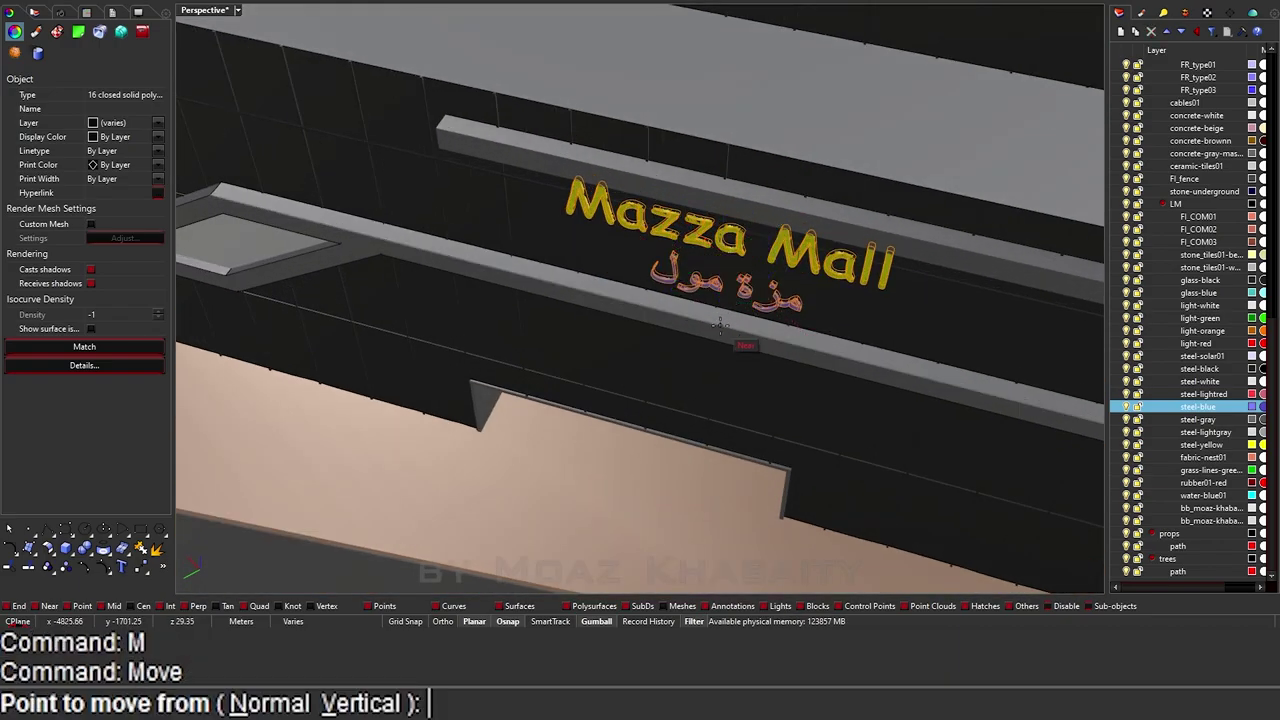
pyautogui.click(720, 325)
pyautogui.click(632, 305)
pyautogui.moveTo(632, 305); pyautogui.dragTo(649, 314, button='right')
pyautogui.scroll(3, 649, 314)
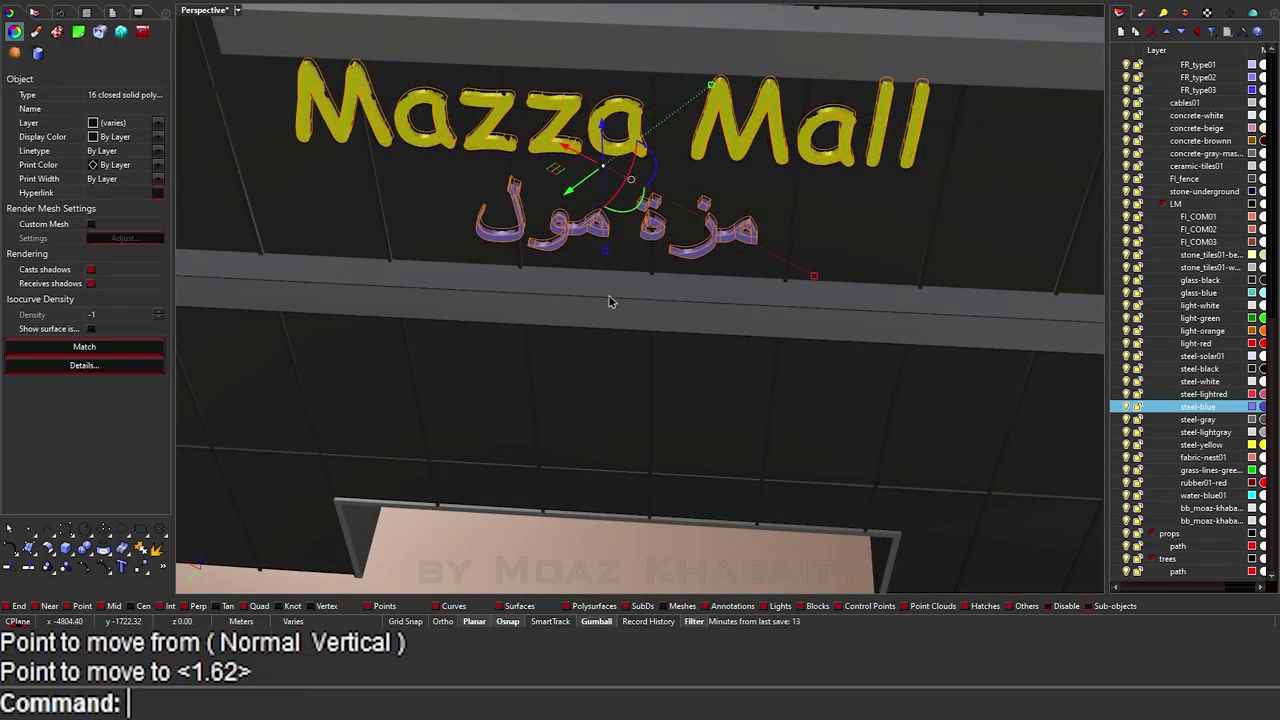